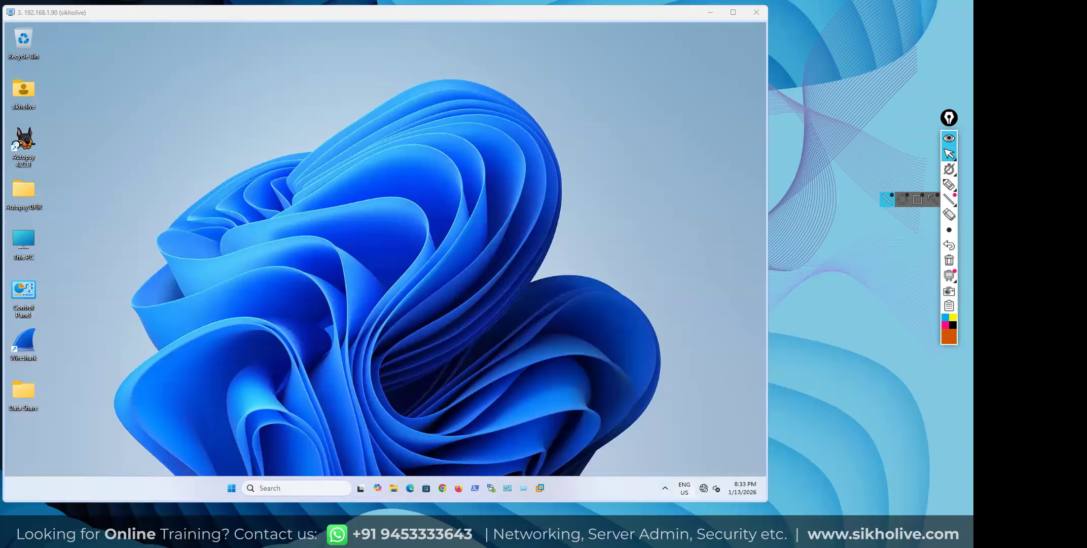
Switch the keyboard input language to ENG IN and stretch the remote desktop window taller
key("super+space")
left_click_drag(577, 505, 577, 518)
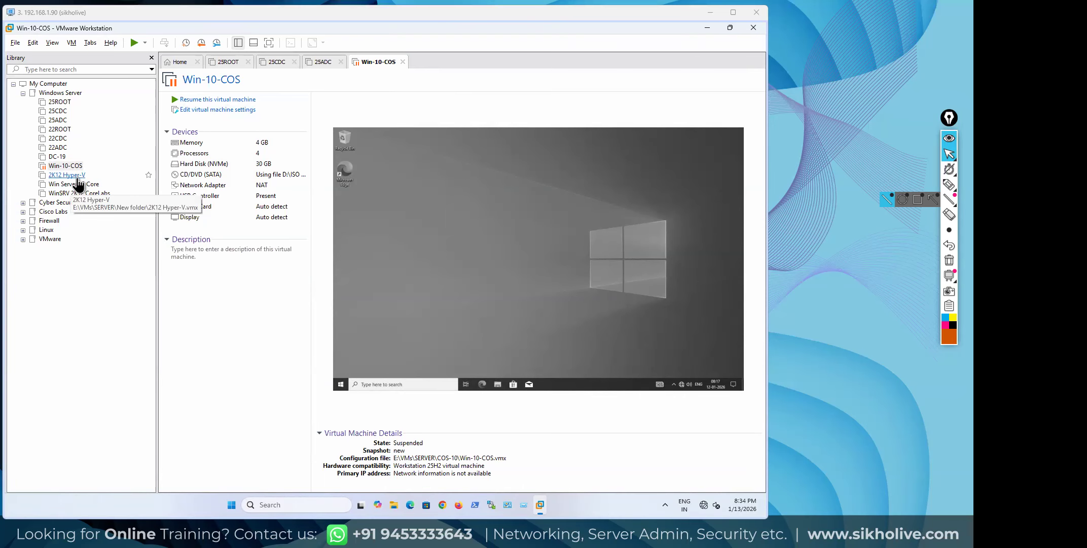
Power on the 25ROOT virtual machine and glance at the Win-10-COS client's summary
left_click(58, 103)
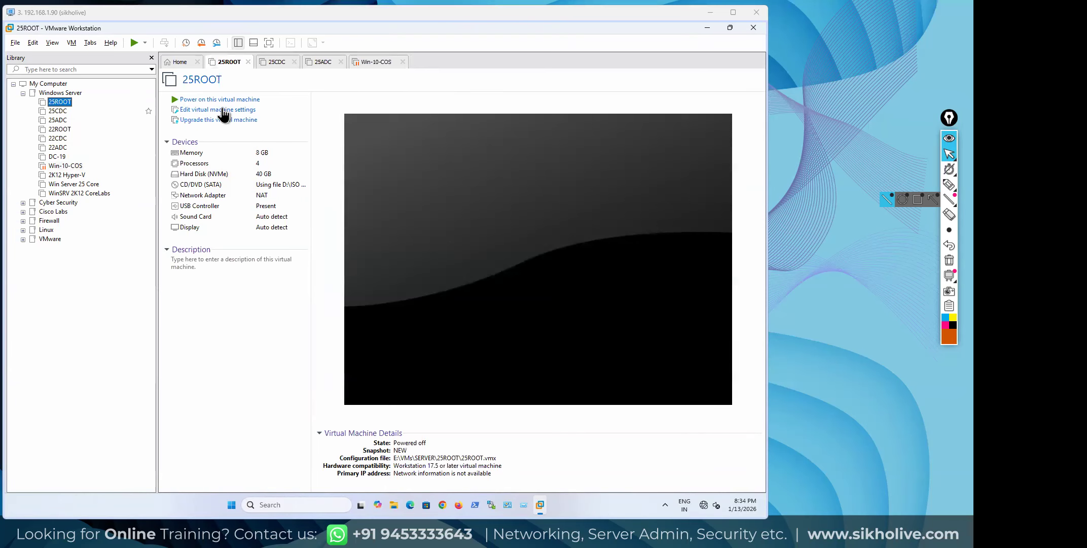
left_click(225, 100)
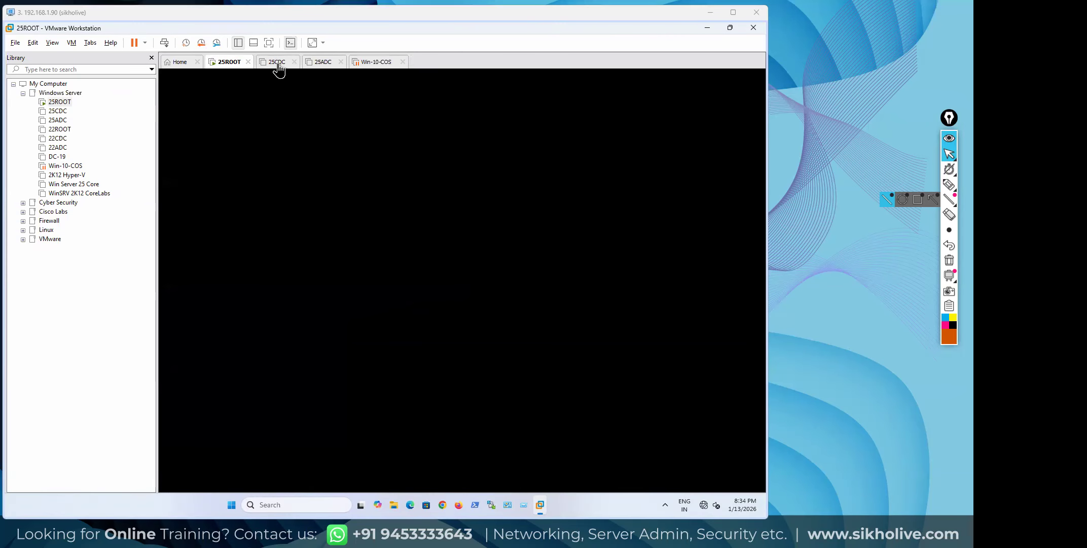
left_click(78, 259)
left_click(65, 167)
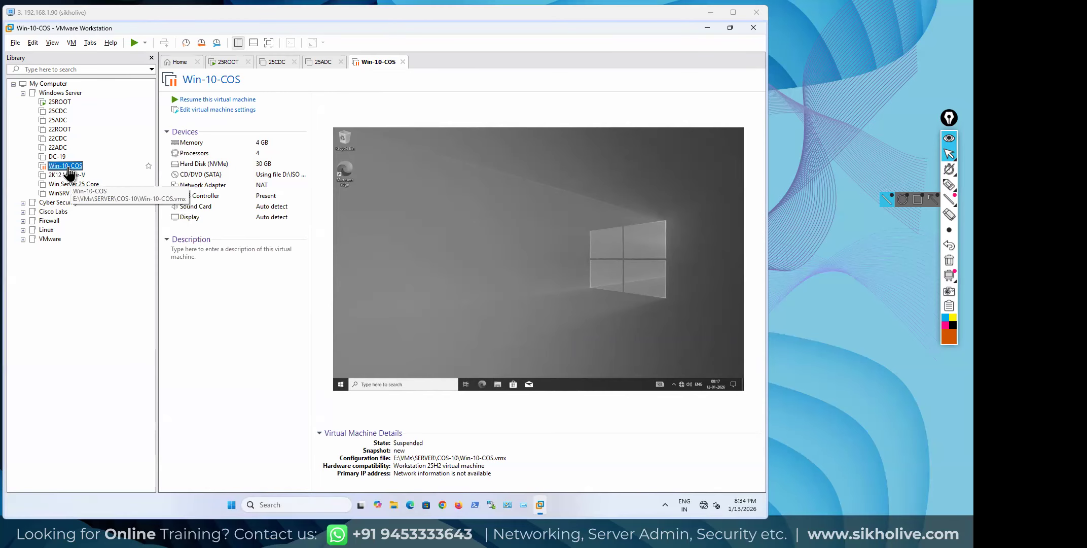
left_click(224, 62)
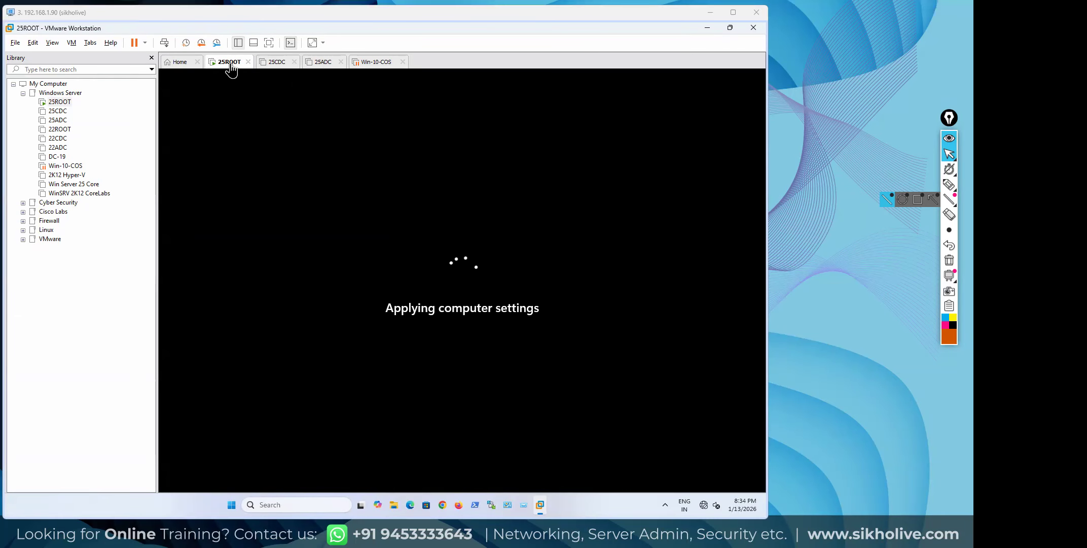
Reopen 25CDC, move its tab after 25ROOT, power it on, and hide the VM library
left_click(323, 63)
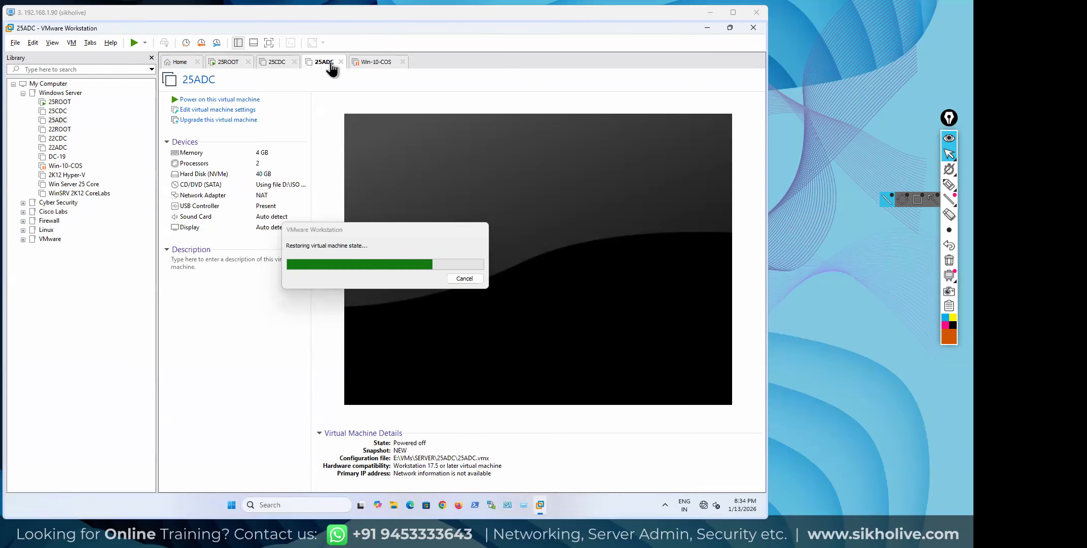
left_click(277, 63)
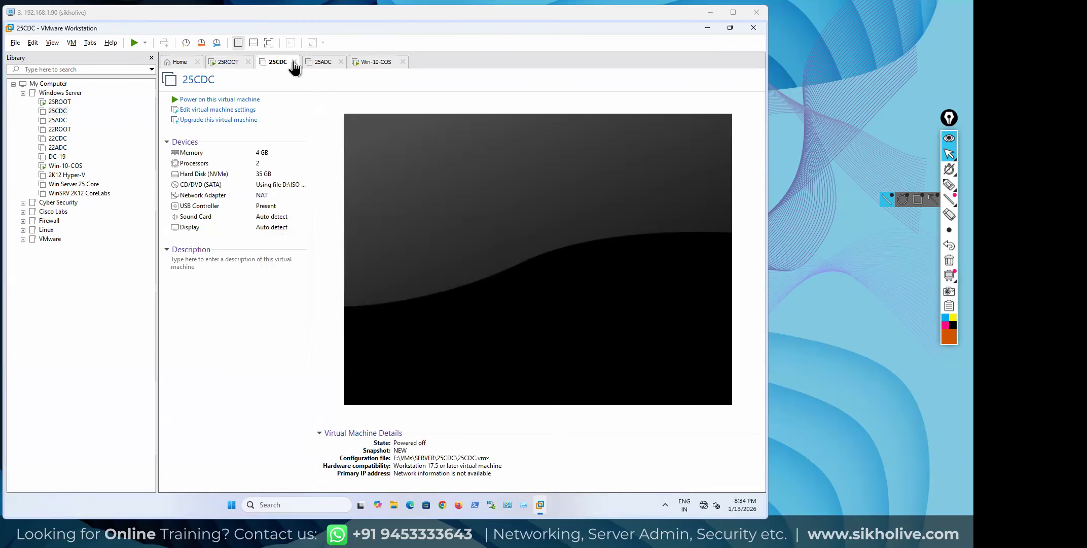
left_click(294, 62)
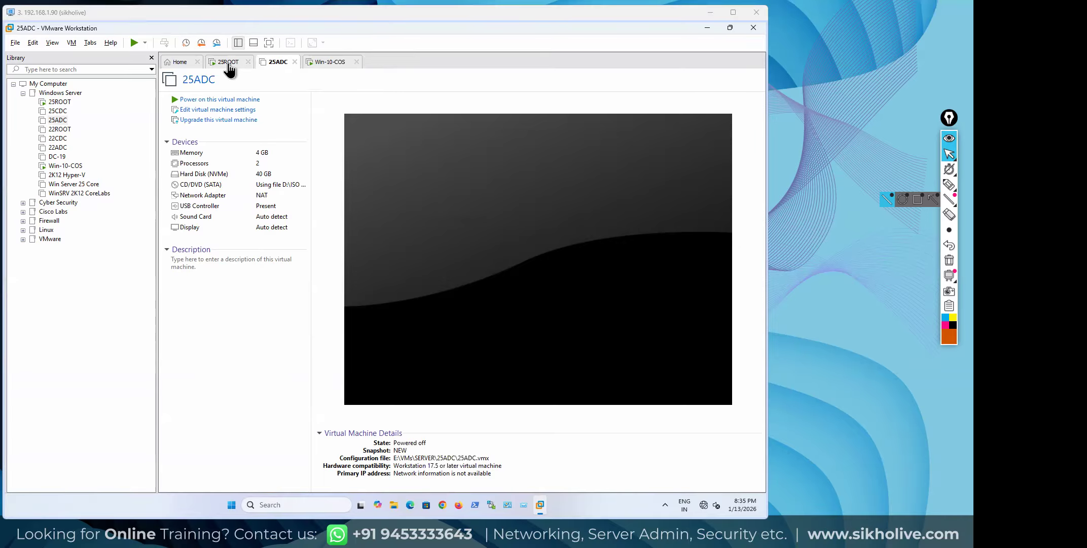
left_click(57, 110)
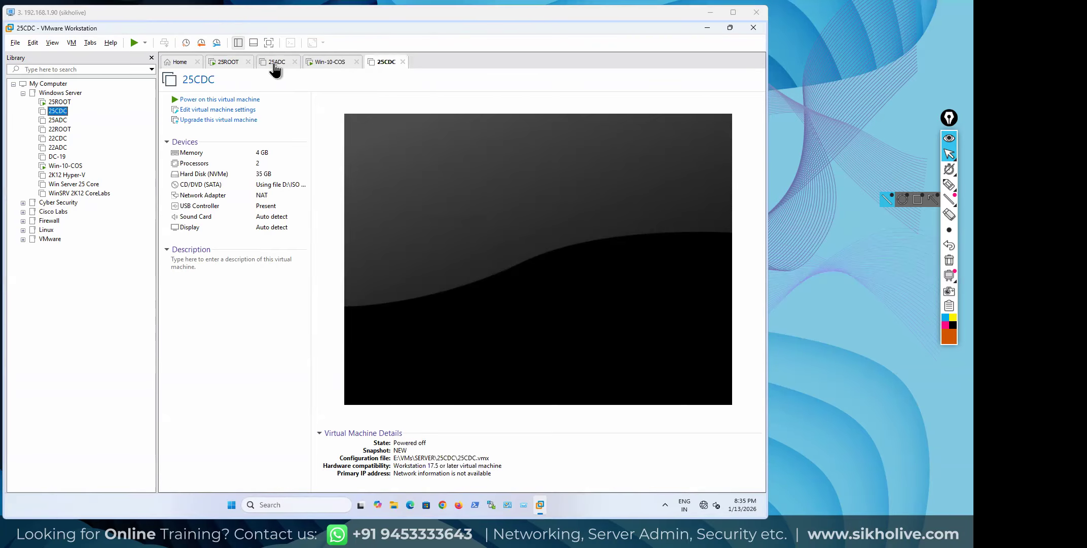
left_click_drag(373, 68, 278, 63)
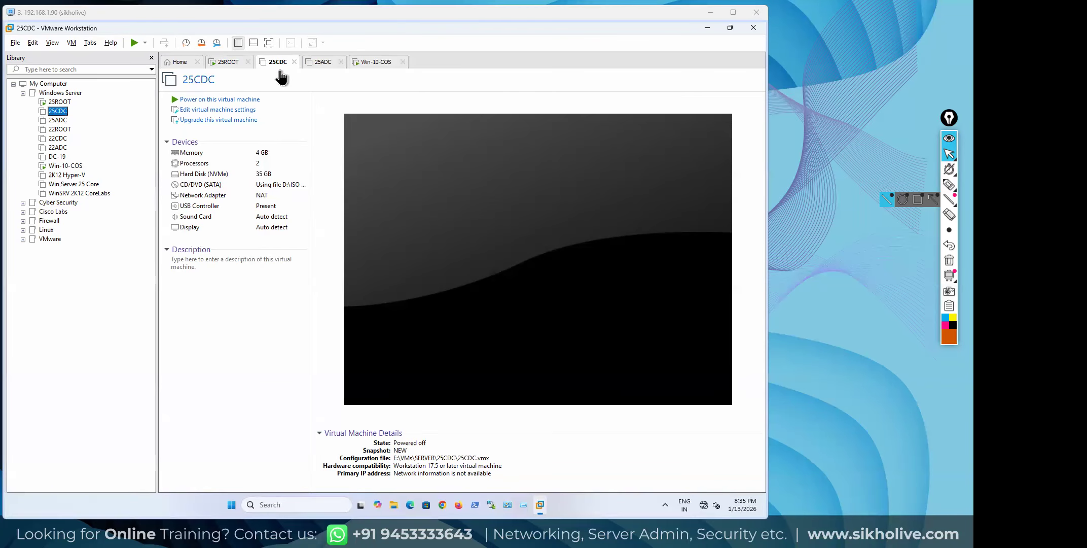
left_click(216, 104)
left_click(237, 43)
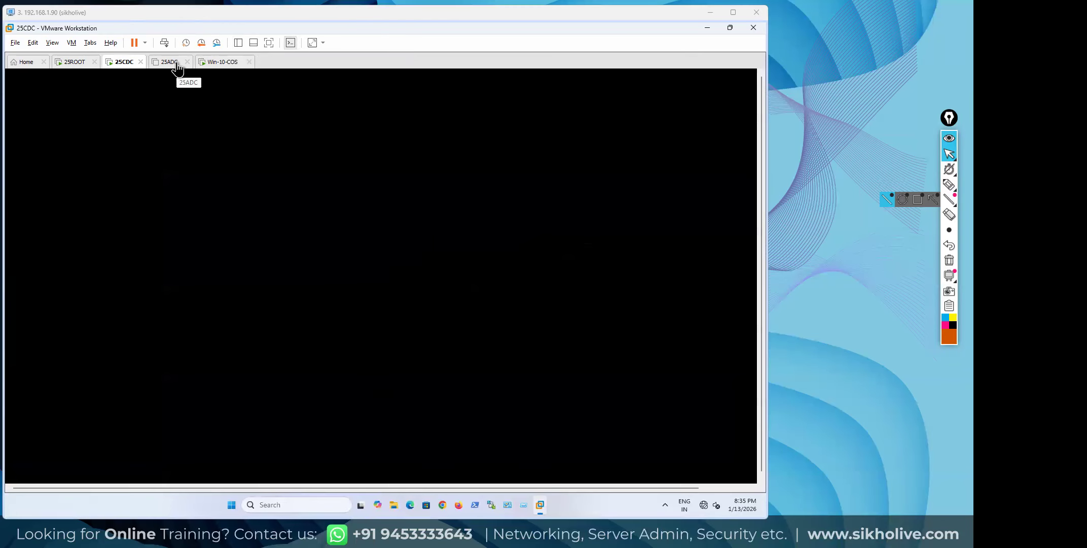
Check boot progress on 25ROOT, Win-10-COS and 25CDC, then power on 25ADC
left_click(73, 63)
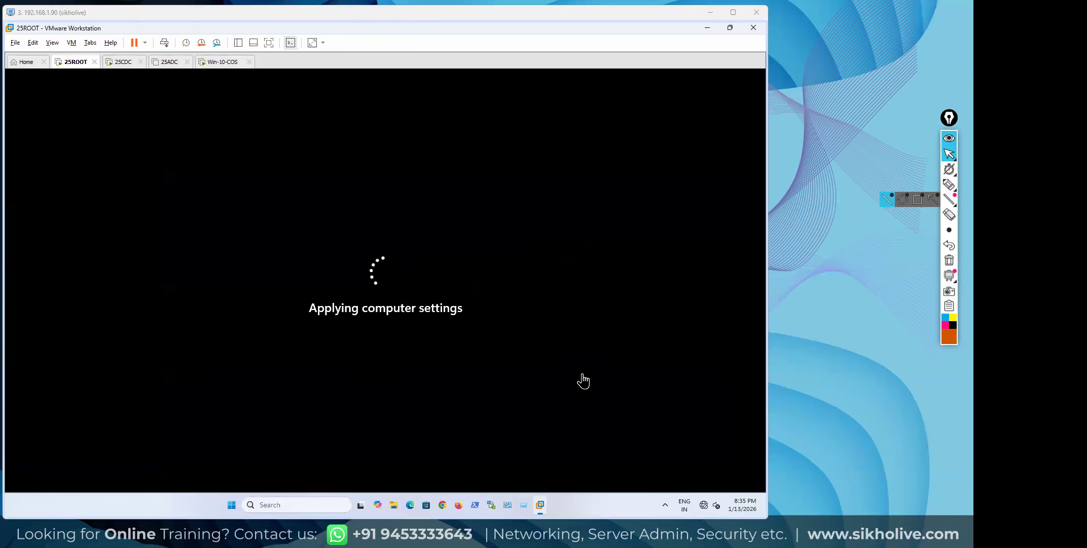
left_click(215, 63)
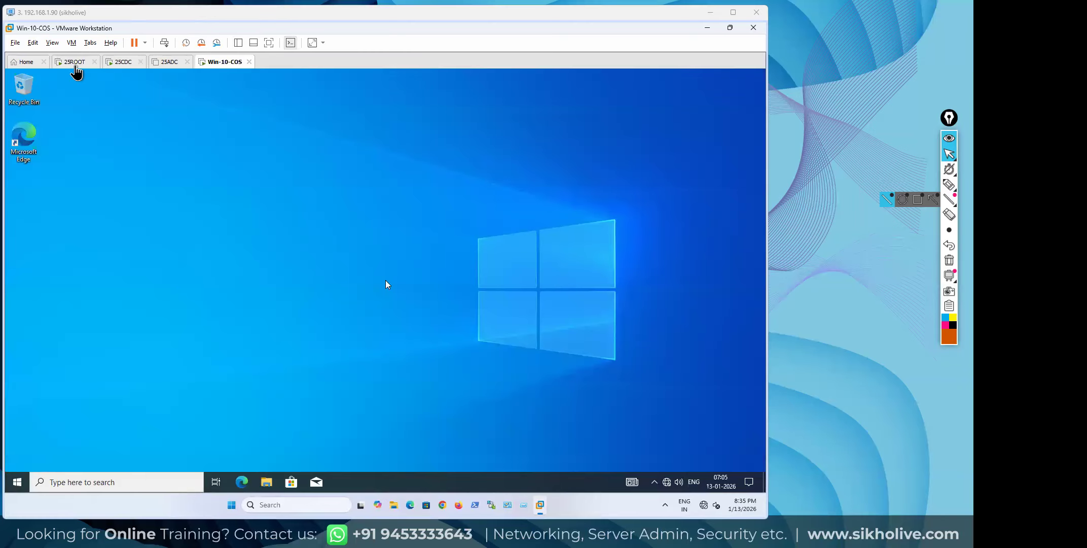
left_click(75, 66)
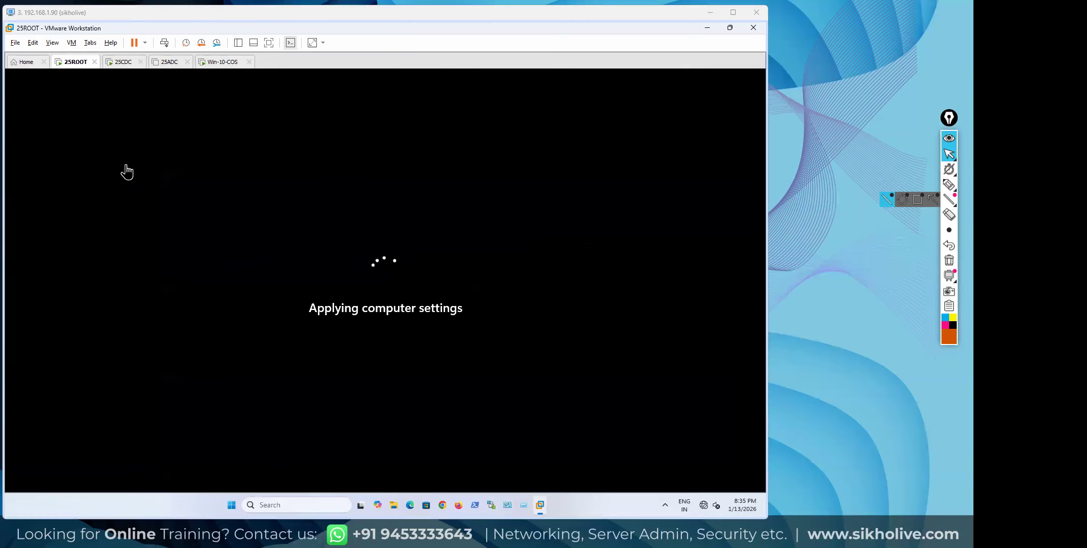
left_click(124, 63)
left_click(171, 63)
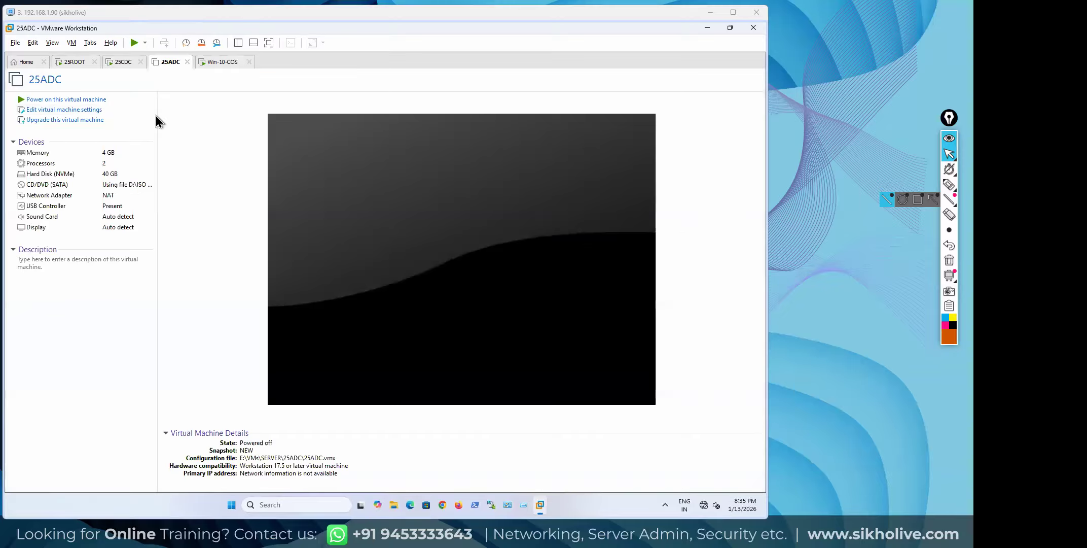
left_click(95, 101)
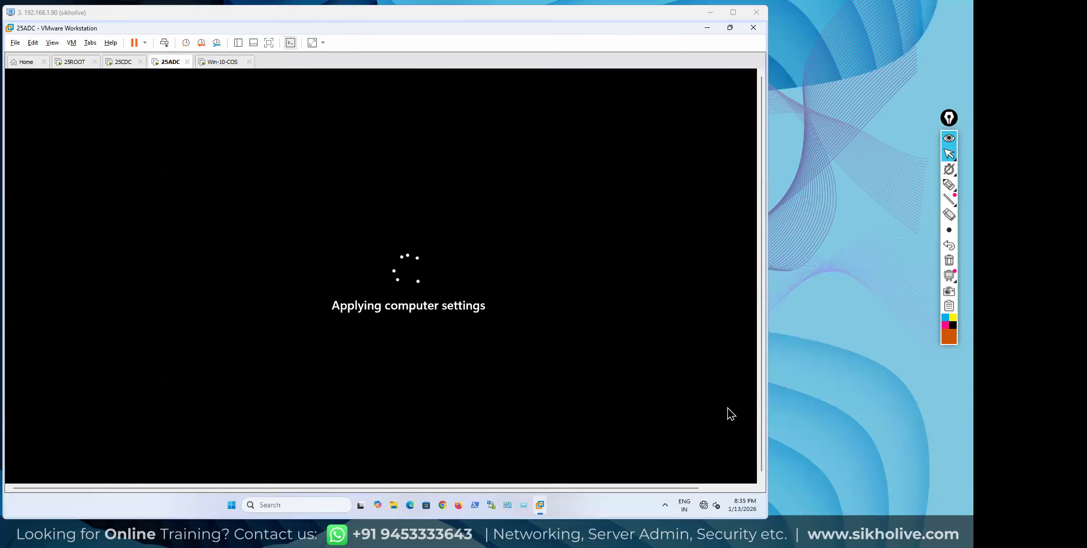
left_click(770, 518)
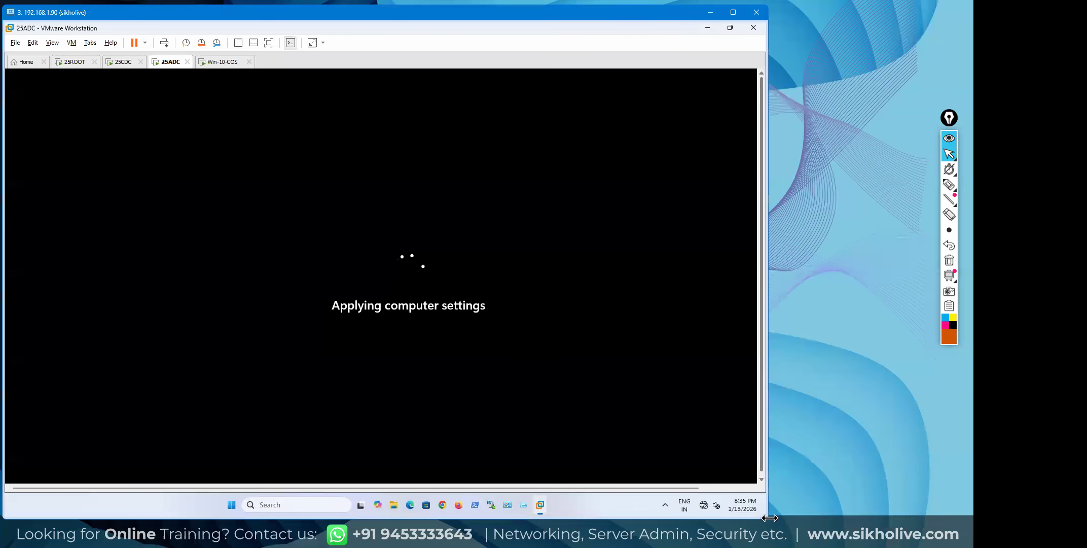
left_click_drag(770, 517, 785, 512)
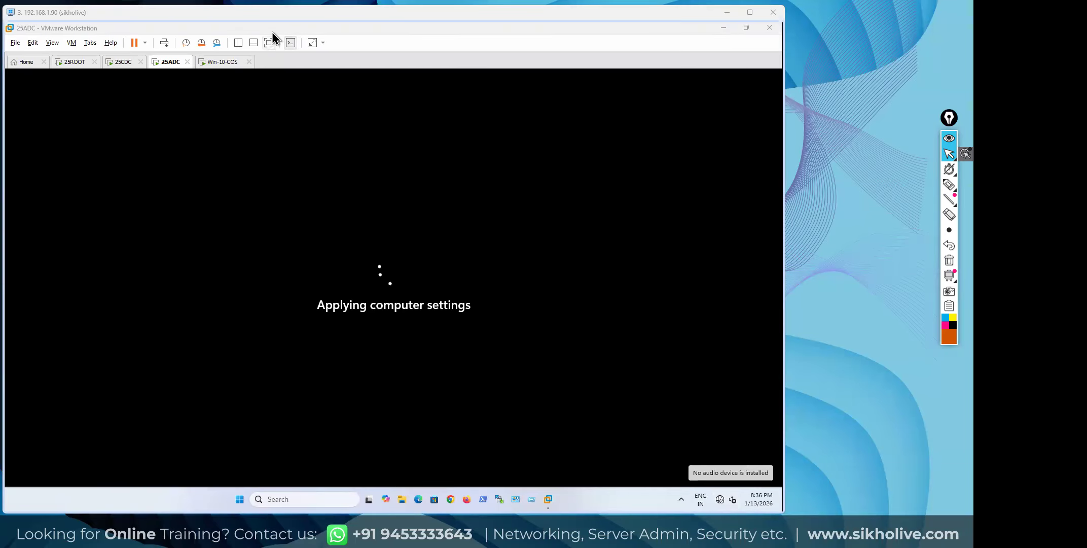
left_click(259, 16)
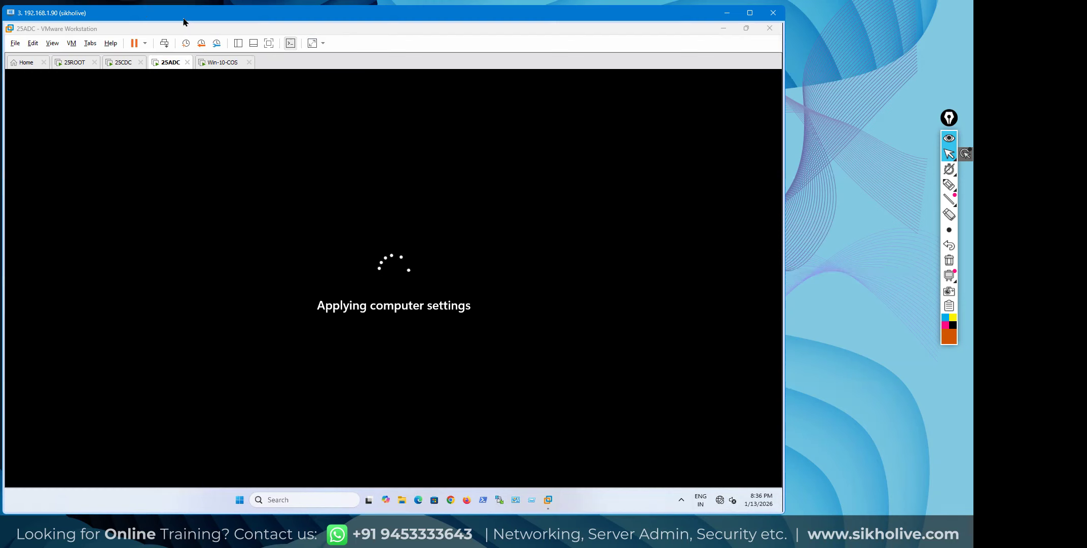
left_click_drag(181, 16, 184, 17)
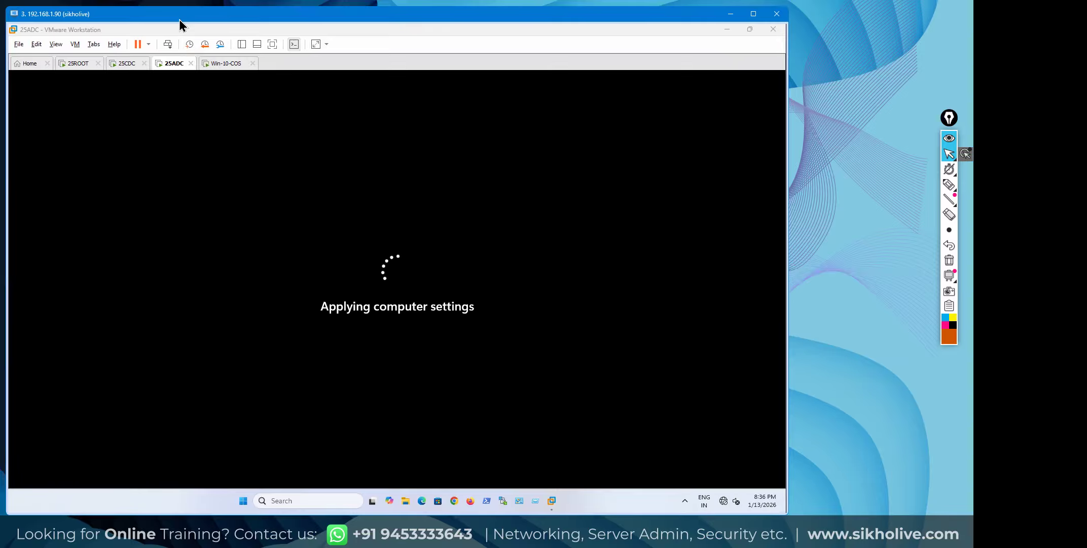
left_click_drag(181, 20, 179, 21)
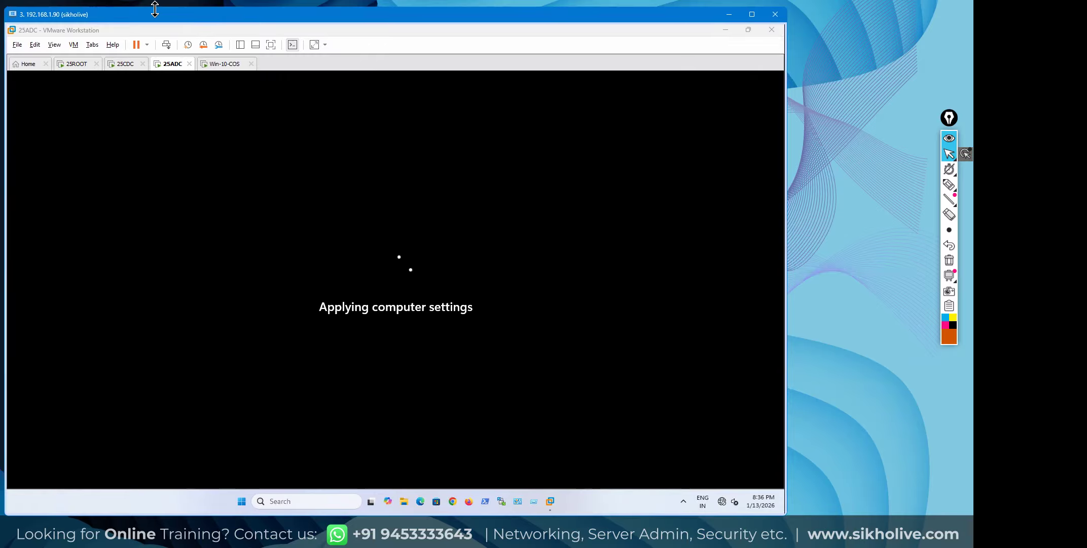
left_click_drag(154, 9, 157, 14)
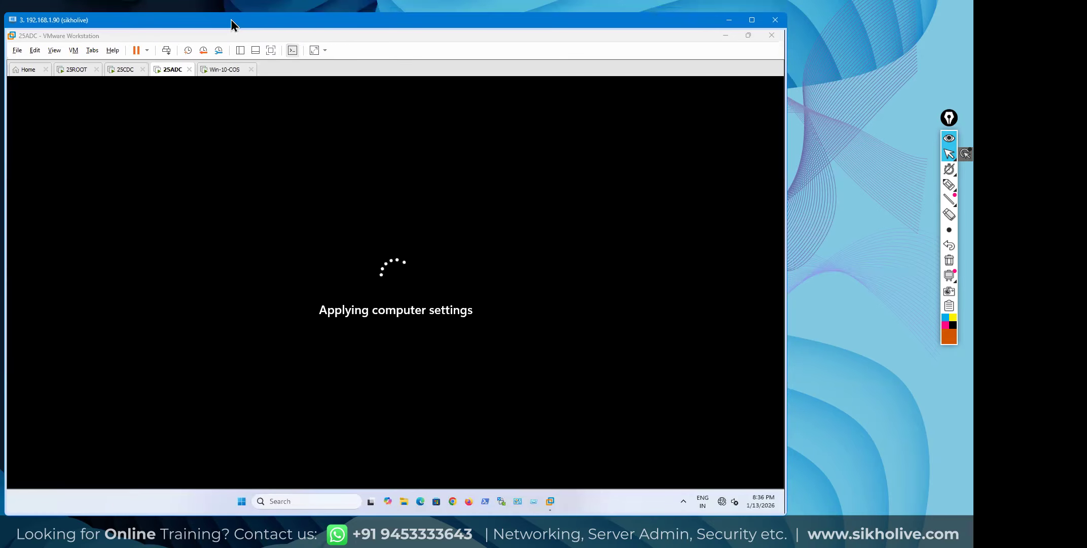
left_click_drag(231, 20, 231, 16)
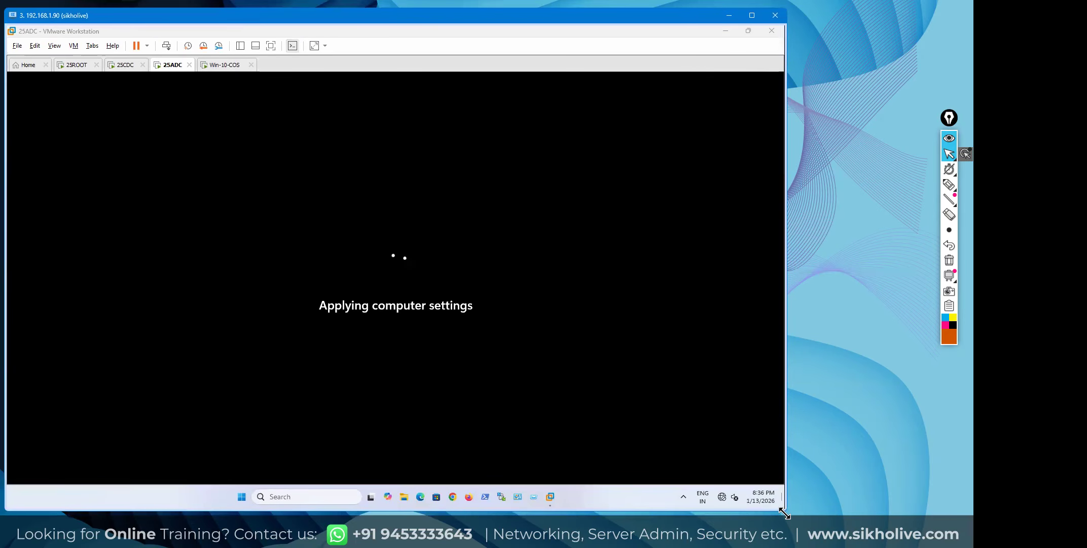
left_click_drag(784, 513, 779, 520)
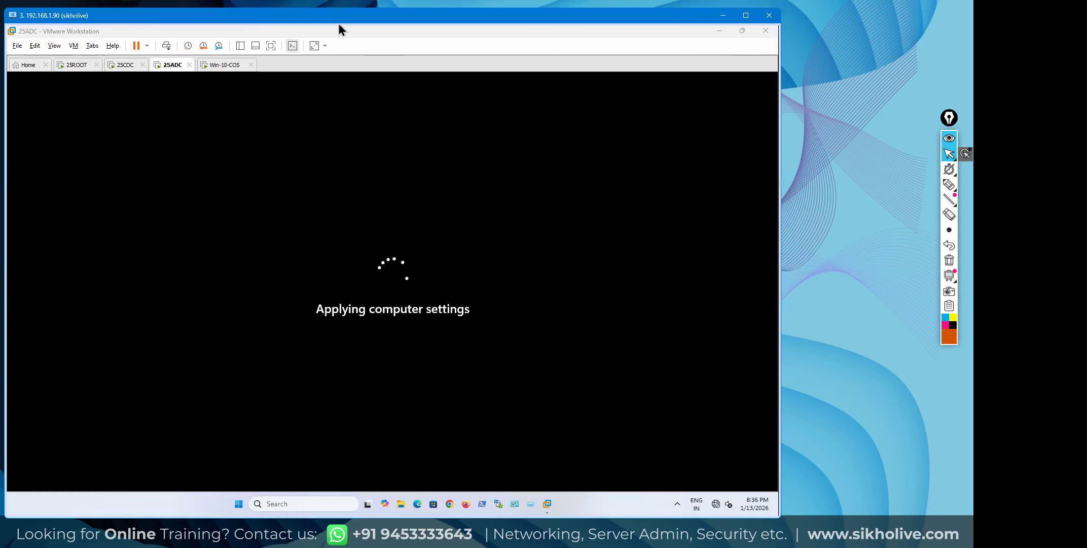
left_click_drag(339, 20, 289, 16)
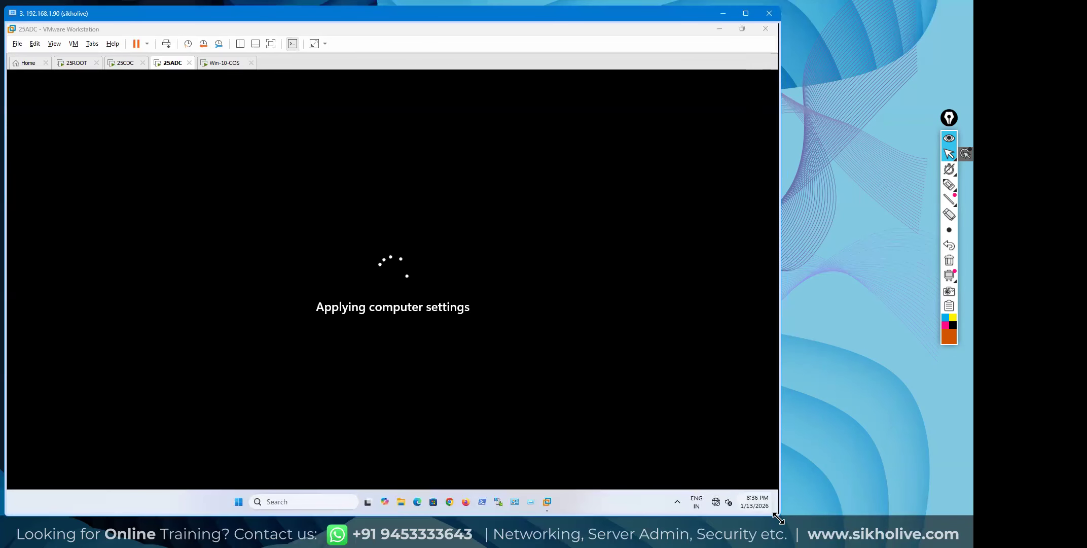
left_click_drag(779, 519, 782, 519)
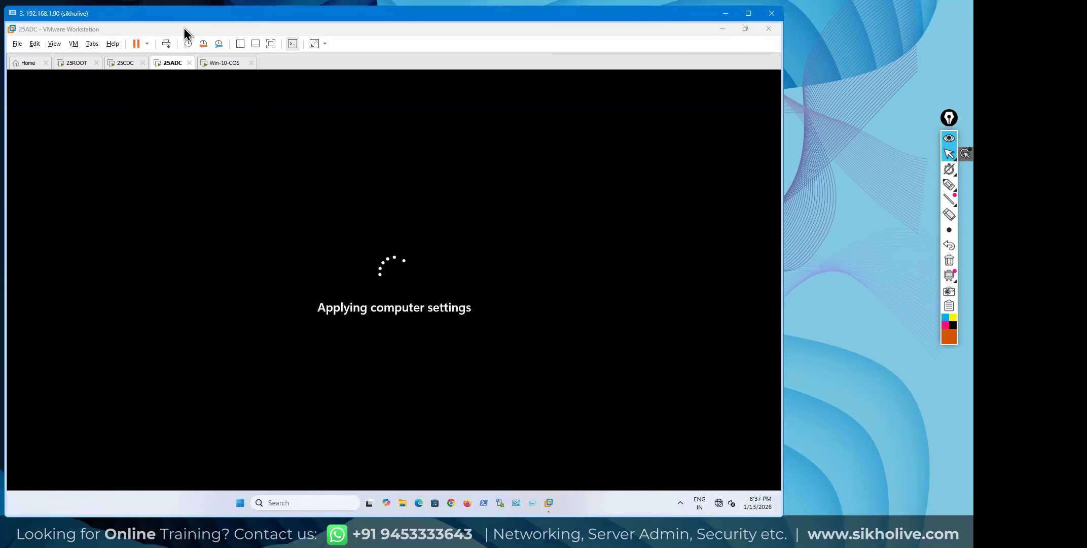
Sign in to 25ROOT with the Administrator password, retrying after an incorrect-password error
left_click(81, 62)
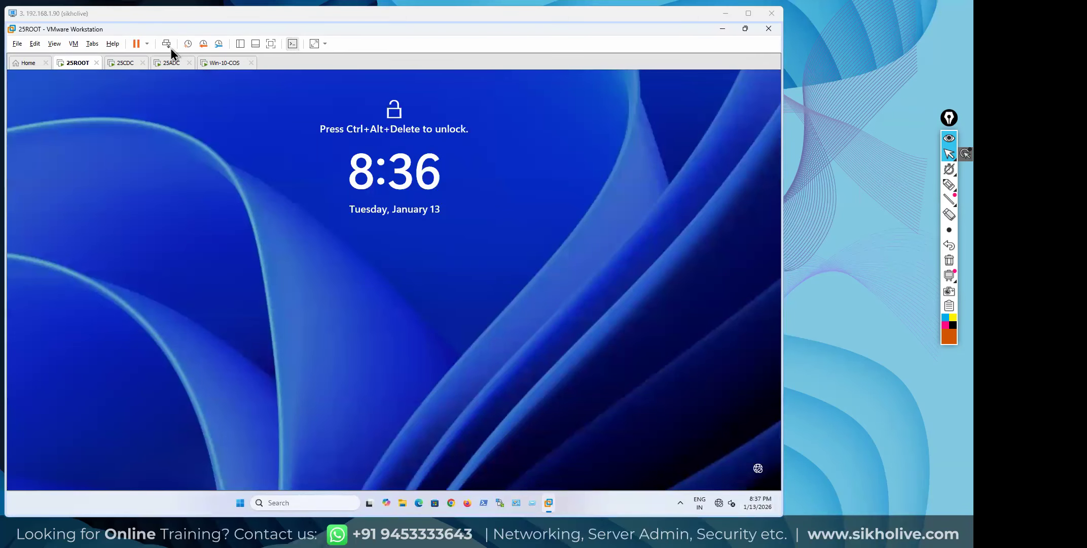
left_click(171, 49)
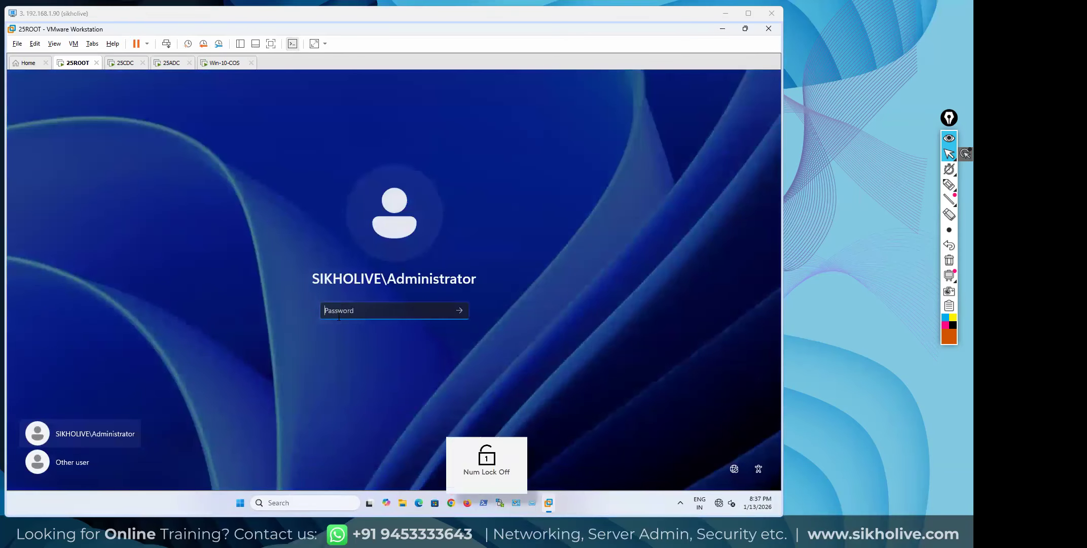
type("***")
key("Num_Lock")
type("**")
key("Return")
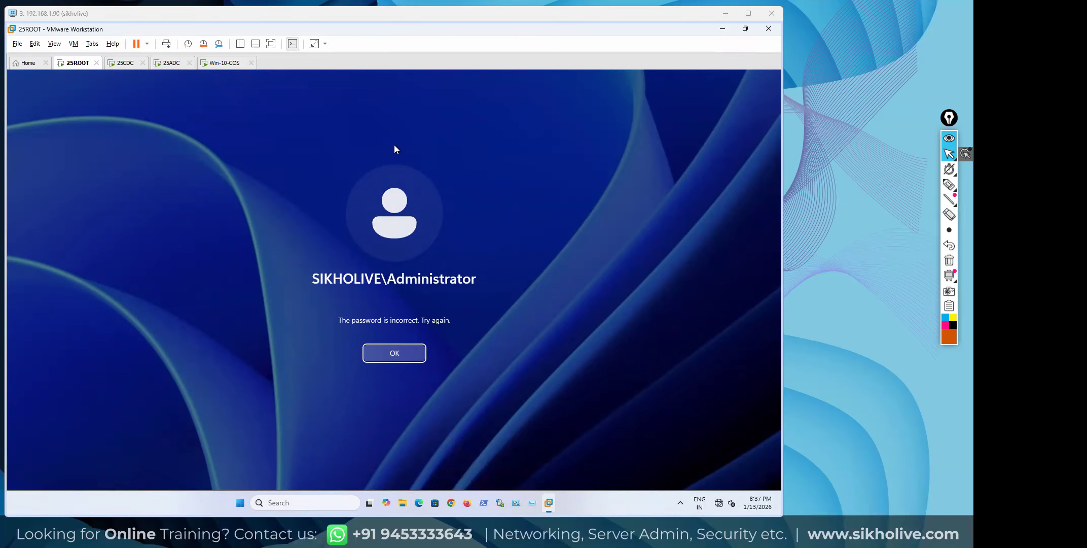
left_click(396, 353)
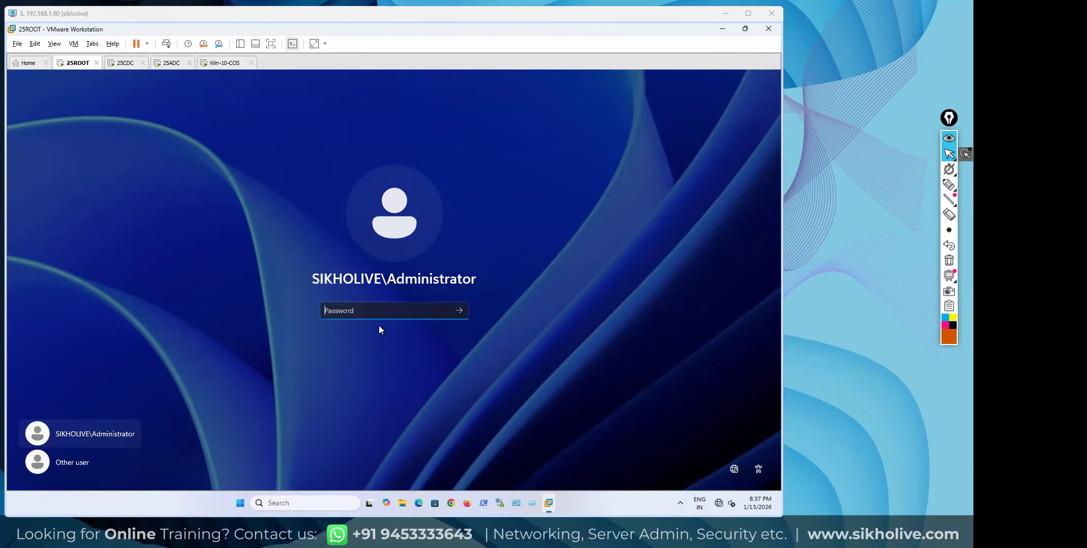
type("********")
key("Return")
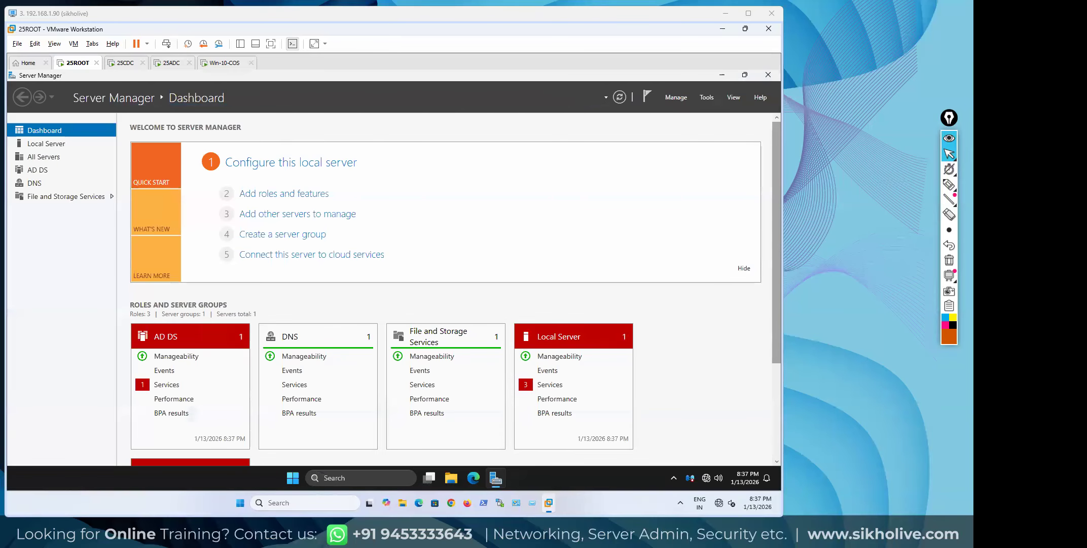
key("alt+Tab")
left_click(441, 279)
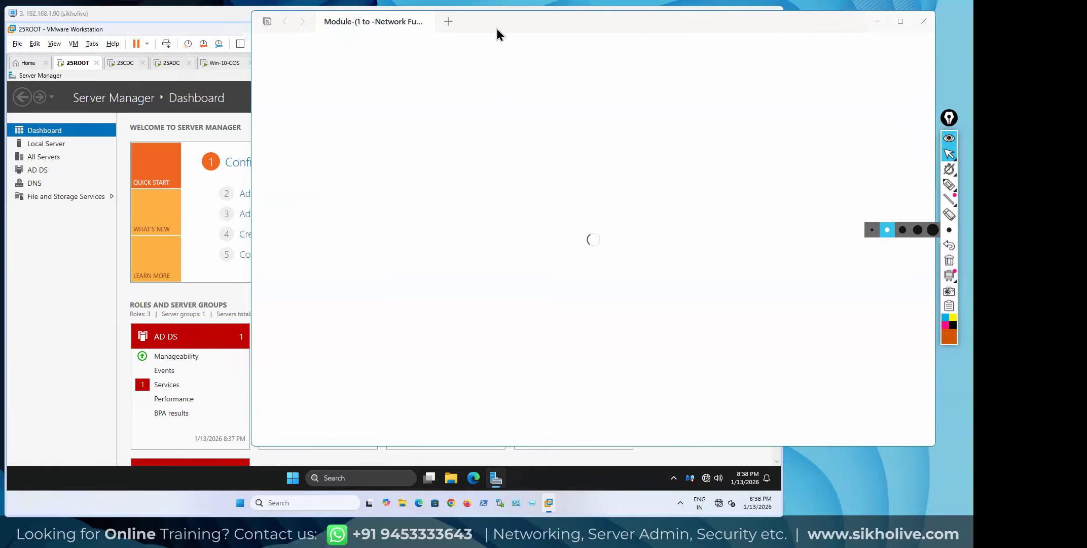
left_click_drag(497, 28, 973, 28)
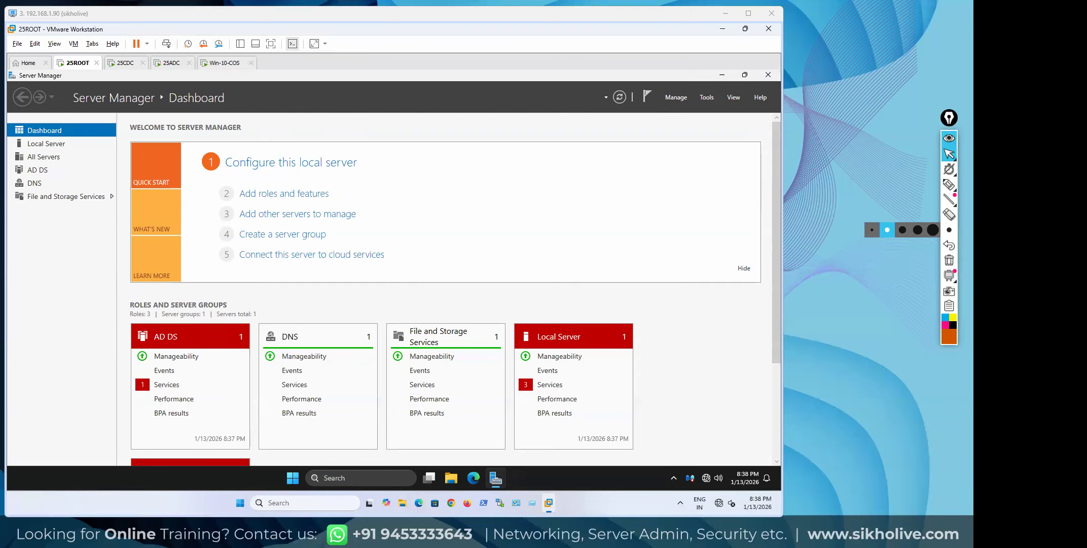
Scroll to the end of the Notion notes and add an 'After Labs' heading line
key("alt+Tab")
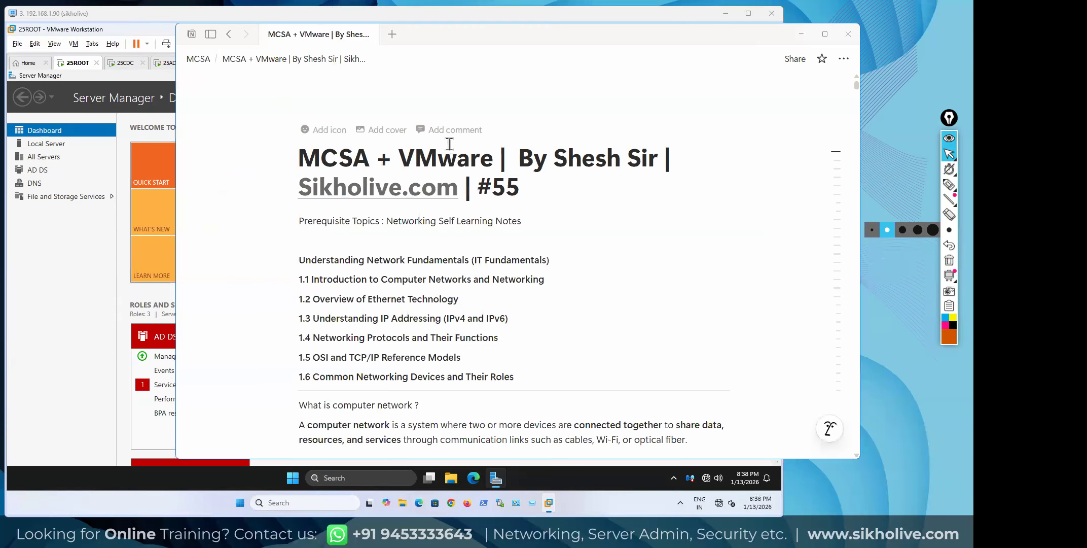
scroll(457, 176, "down", 20)
scroll(455, 174, "down", 20)
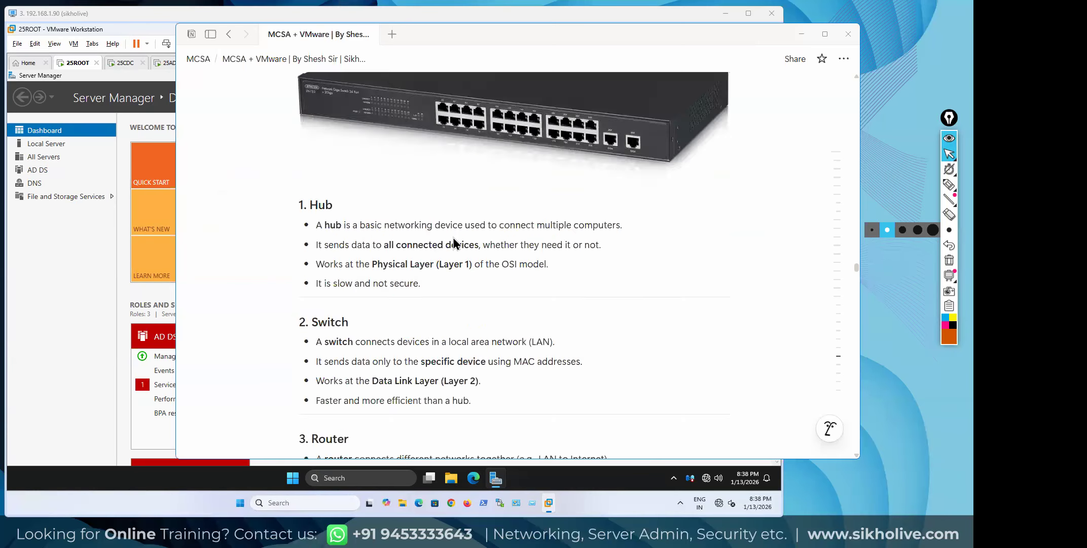
scroll(453, 237, "down", 20)
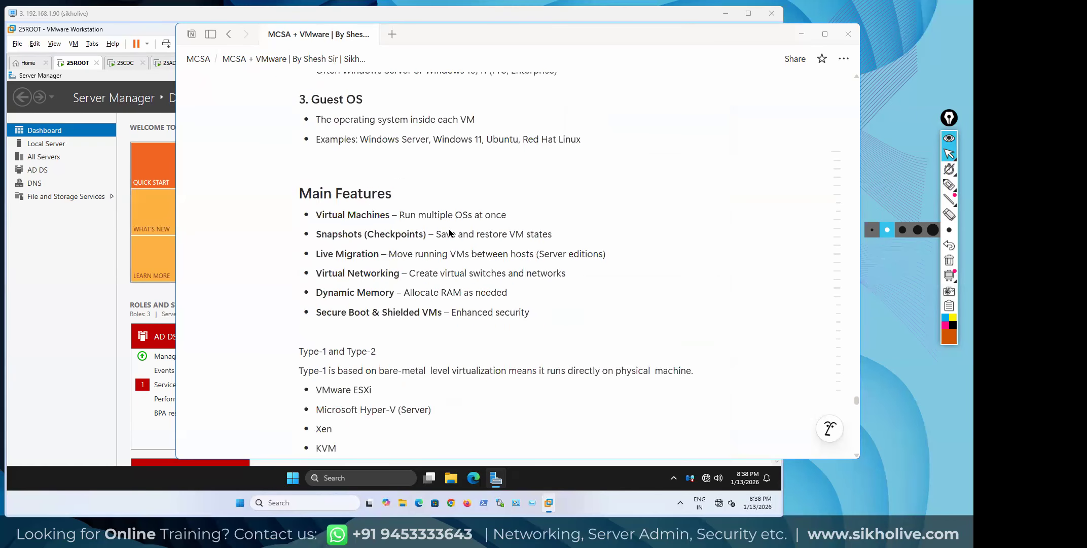
scroll(441, 234, "up", 4)
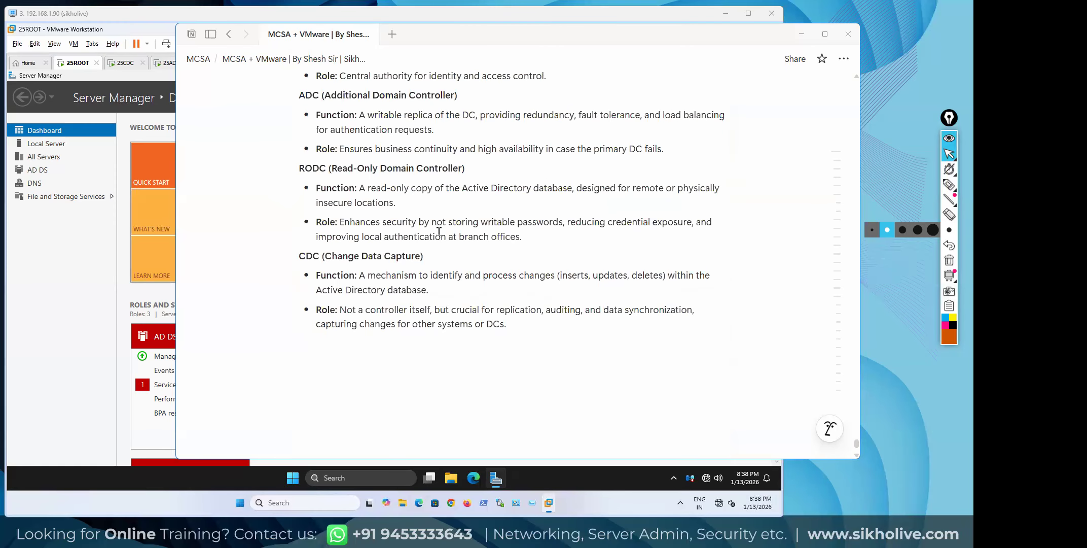
scroll(406, 305, "down", 4)
scroll(362, 364, "up", 1)
left_click(338, 365)
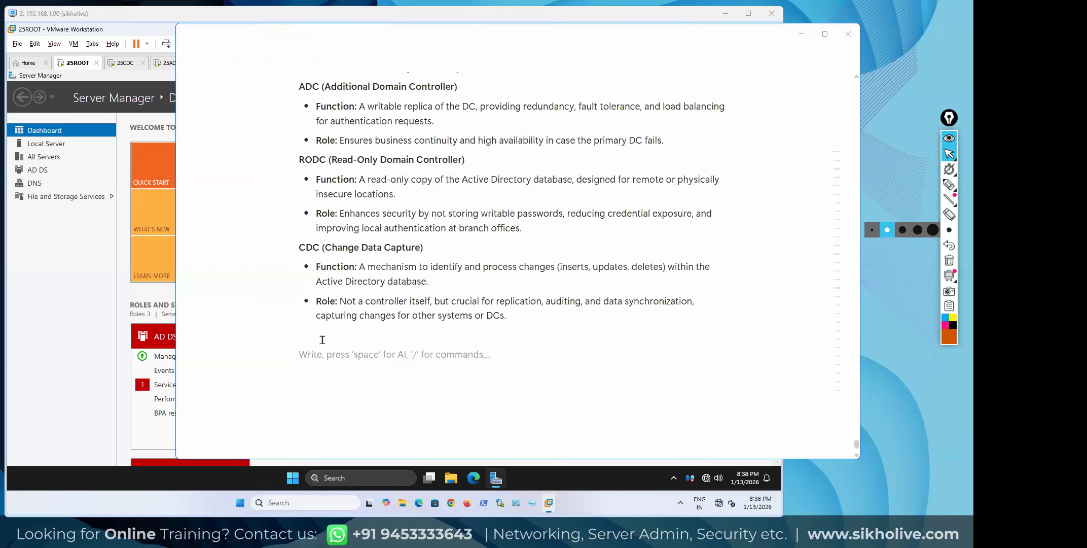
type("After Labs")
key("Return")
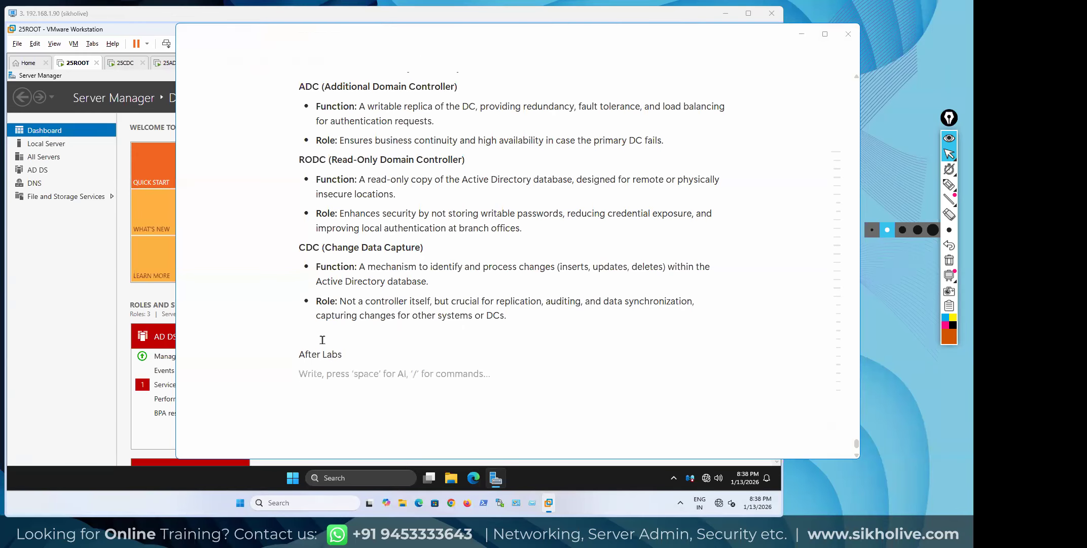
Start the After Labs bullets with OU, Users and Groups, fixing typos
type(":")
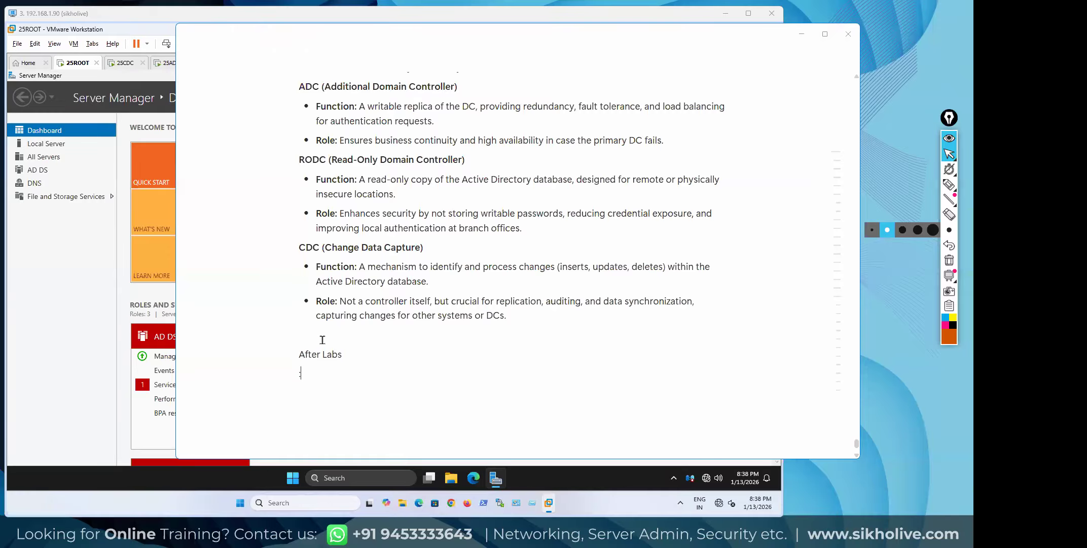
type(" OU")
key("Return")
type("USErs")
key("Return")
key("BackSpace")
key("BackSpace")
key("BackSpace")
key("BackSpace")
key("BackSpace")
key("BackSpace")
type("s")
key("BackSpace")
type("use")
key("Return")
key("BackSpace")
type("rs")
key("BackSpace")
key("BackSpace")
key("BackSpace")
key("BackSpace")
key("BackSpace")
type("sers")
key("Return")
type("grpuos")
key("BackSpace")
key("BackSpace")
key("BackSpace")
key("BackSpace")
key("BackSpace")
key("BackSpace")
key("BackSpace")
type("Groups")
Add bullets User profile, User disable, user enable, password reset and Workgroup to Domain
key("Return")
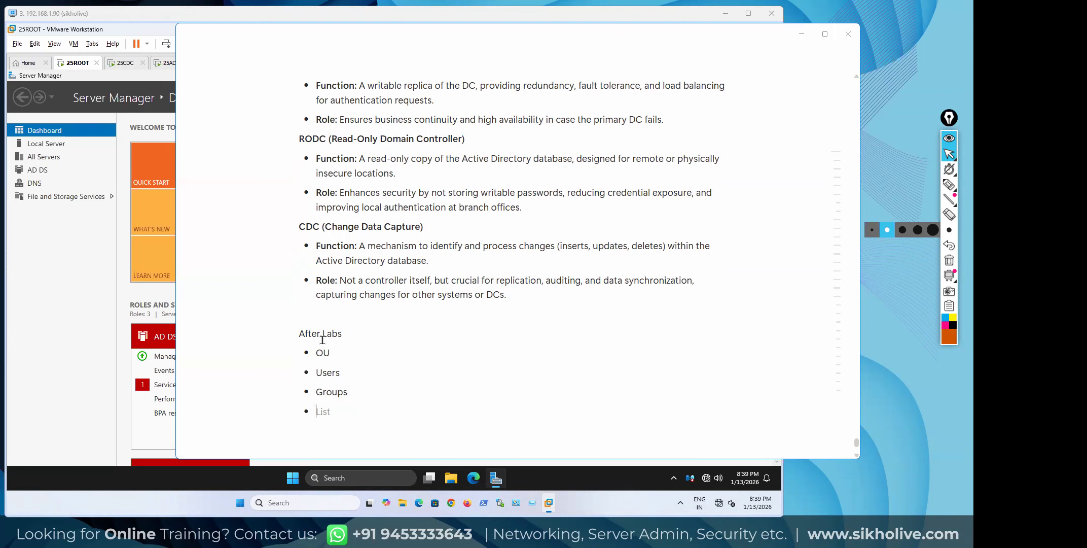
type("User profile")
key("Return")
type("User diable")
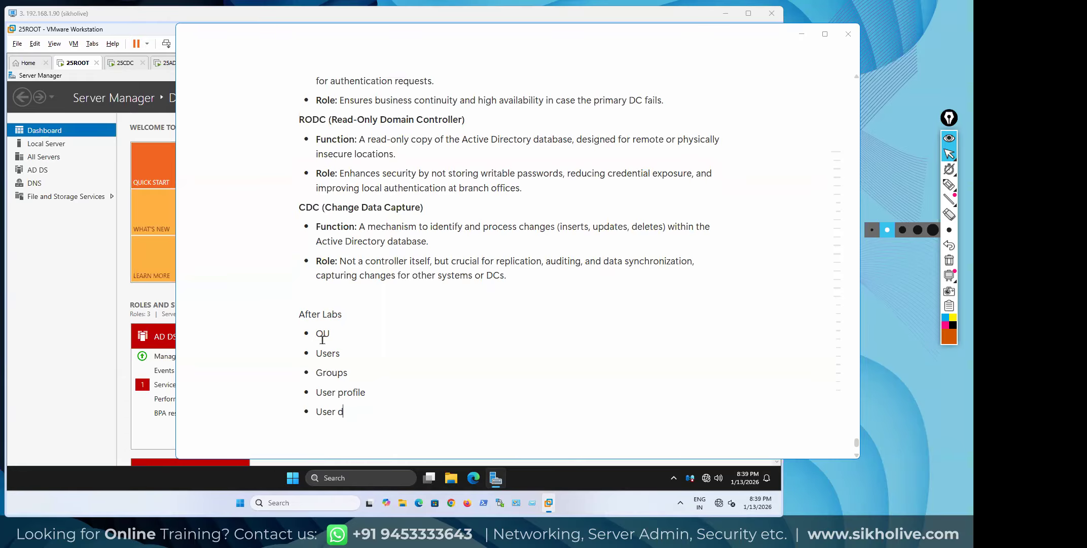
key("Return")
key("BackSpace")
key("BackSpace")
key("BackSpace")
key("BackSpace")
key("BackSpace")
key("BackSpace")
type("sable")
key("Return")
type("user enable")
key("Return")
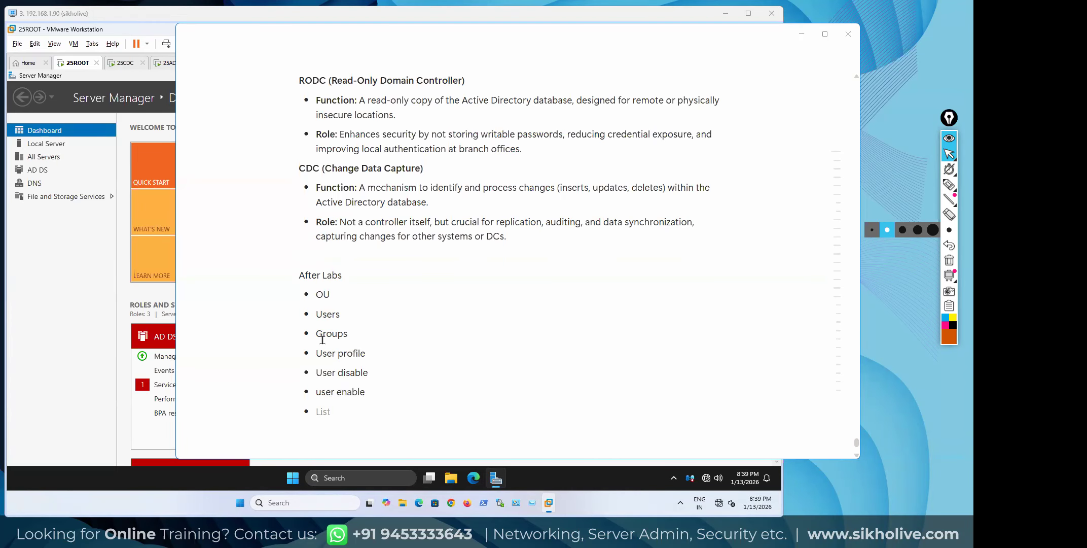
type("password reset")
key("Return")
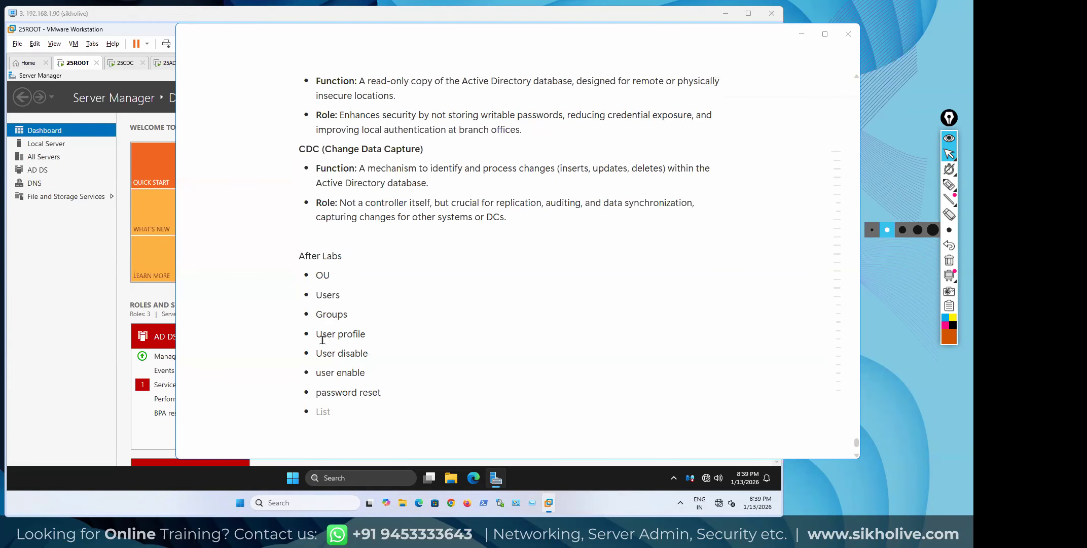
type("Workgroup to Domain")
key("Return")
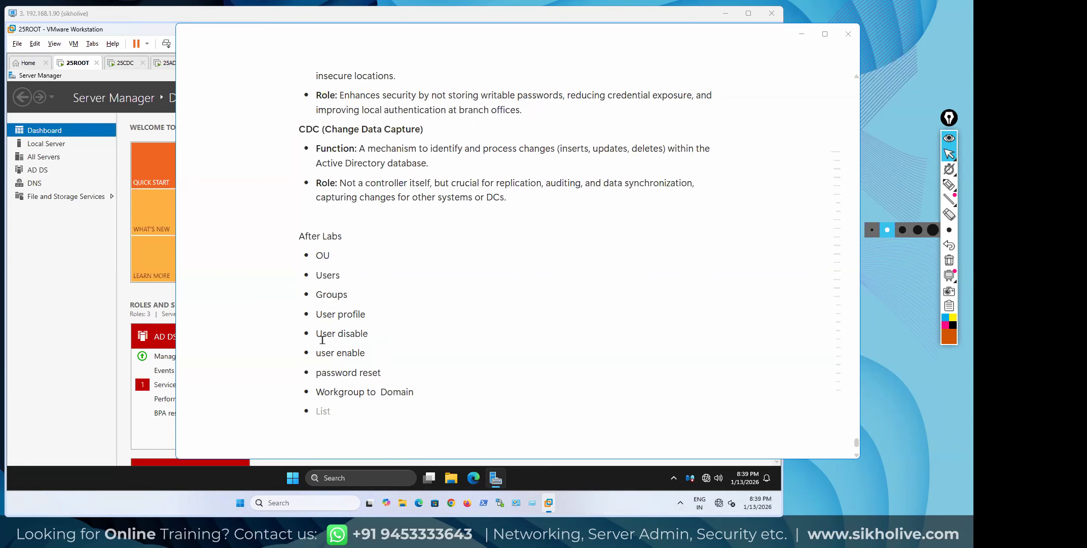
Add bullets DC, CDC, ADC, RODC and etc to close the list
type("DC")
key("Return")
type("CDC")
key("Return")
type("ADC")
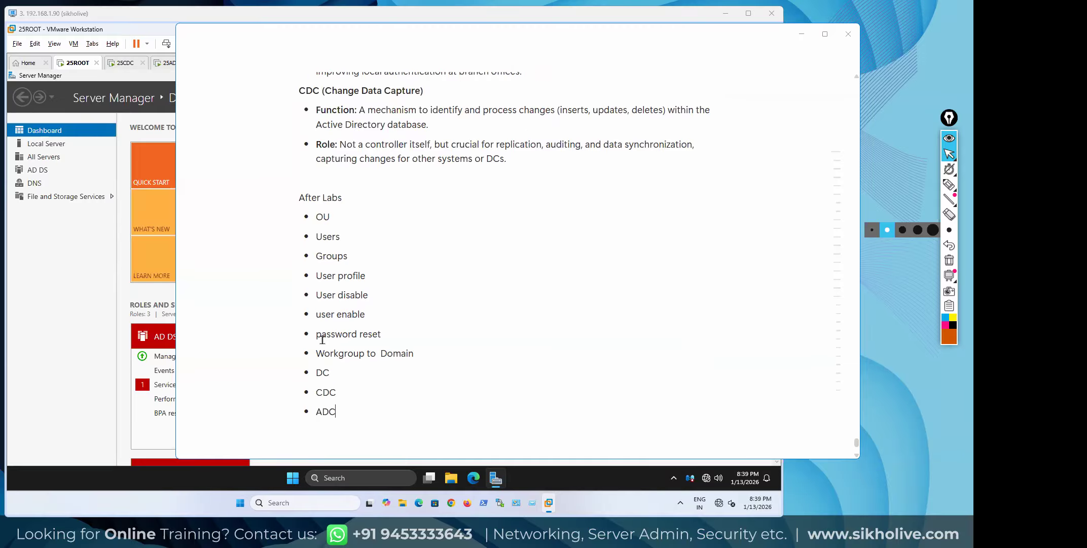
key("Return")
type("RODC")
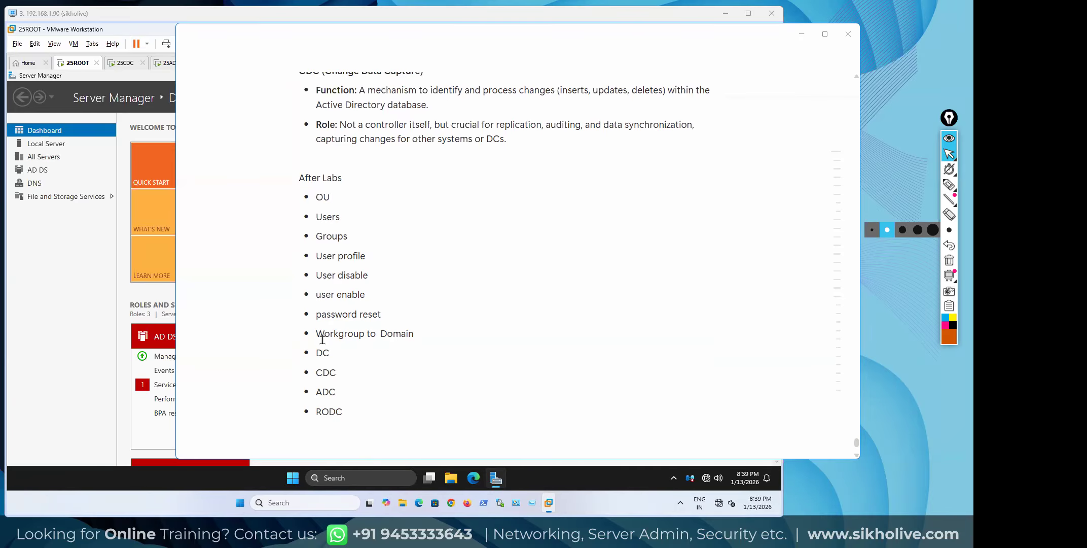
key("Return")
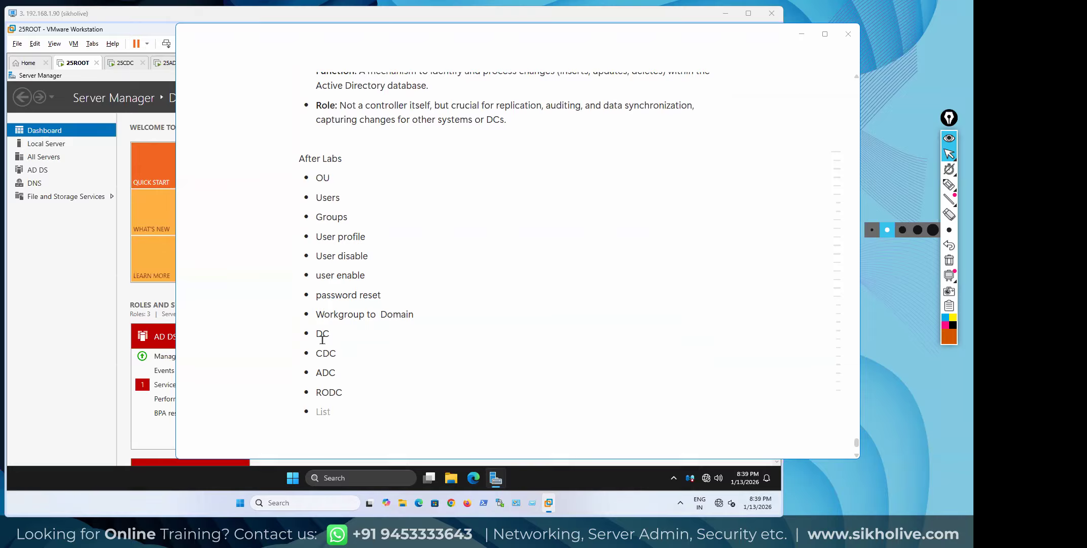
type("etc")
key("Return")
key("Return")
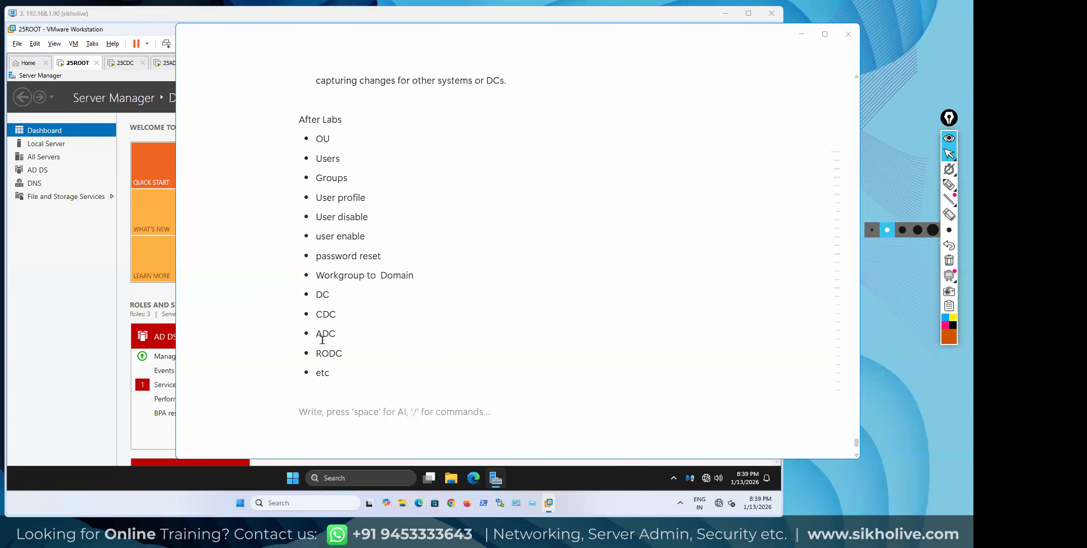
Insert 'sites' and 'GC Updates' bullets after RODC, then move below the list
left_click(370, 350)
key("Return")
type("sites")
key("Return")
type("GC")
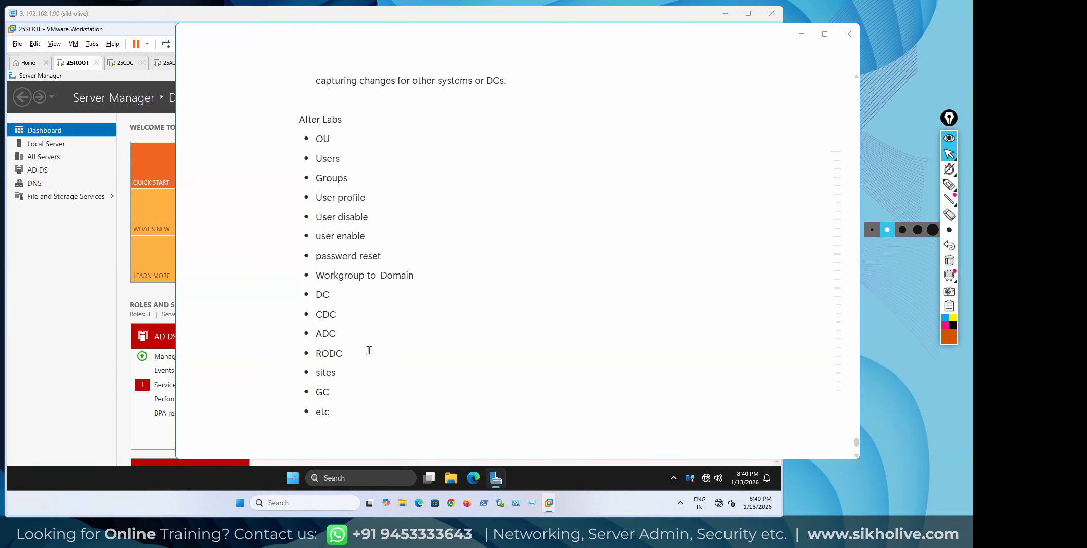
type(" Updates")
key("Return")
key("BackSpace")
key("BackSpace")
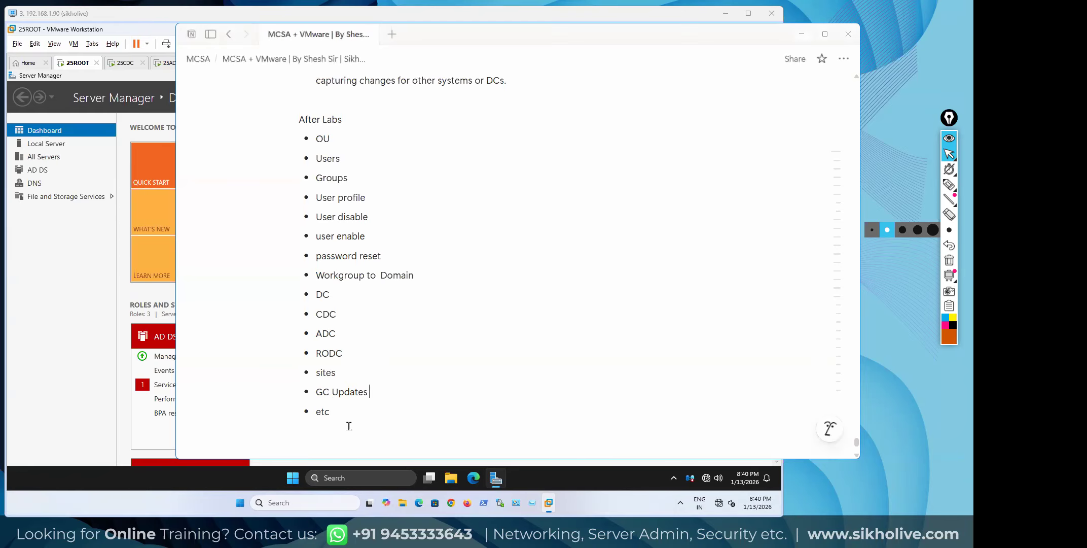
left_click(349, 426)
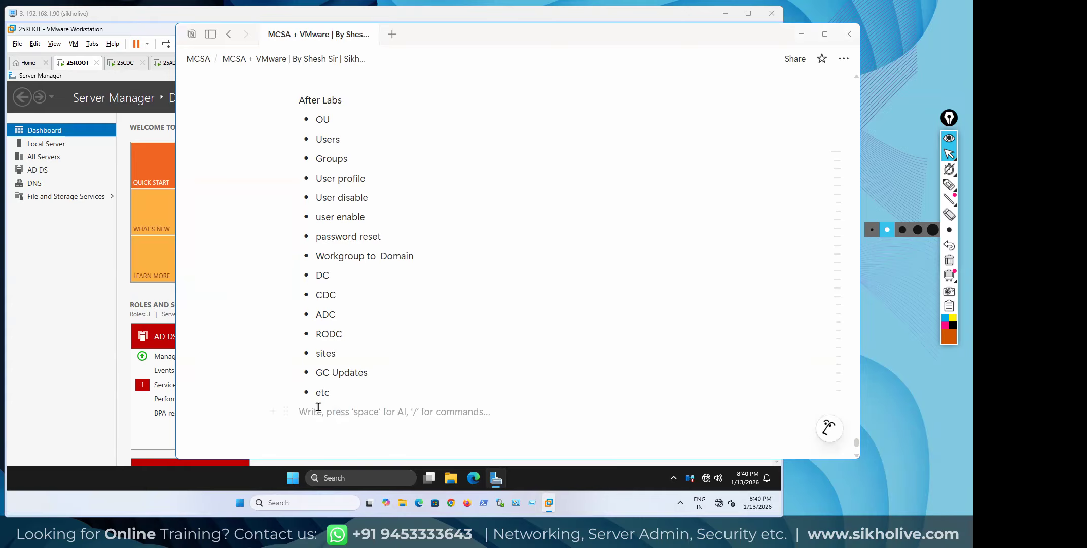
scroll(293, 381, "down", 3)
Write 'How to check FSMO ? ( Roles and Responsibilities of domain)' on a new line under the list
key("Return")
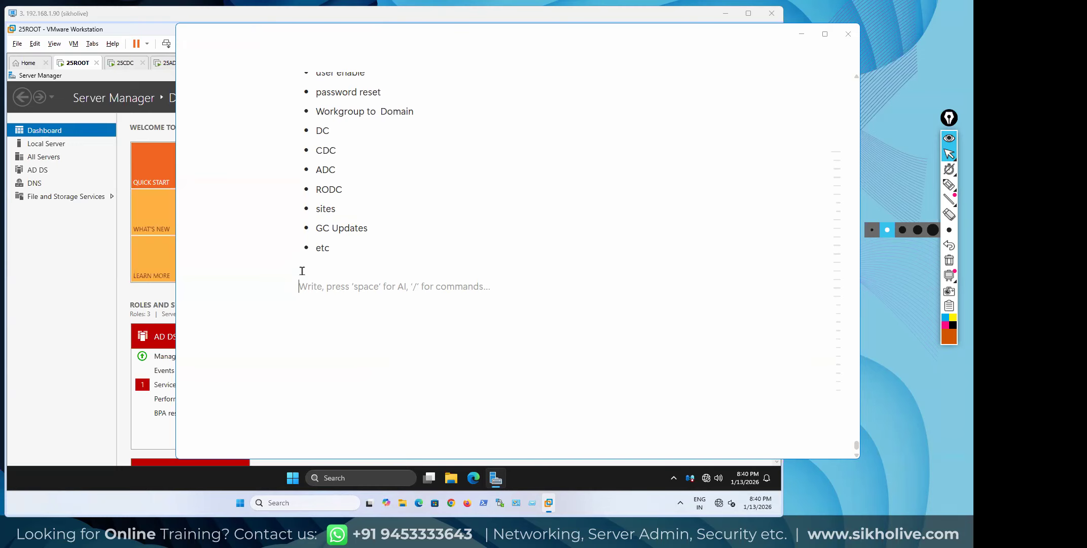
type("how")
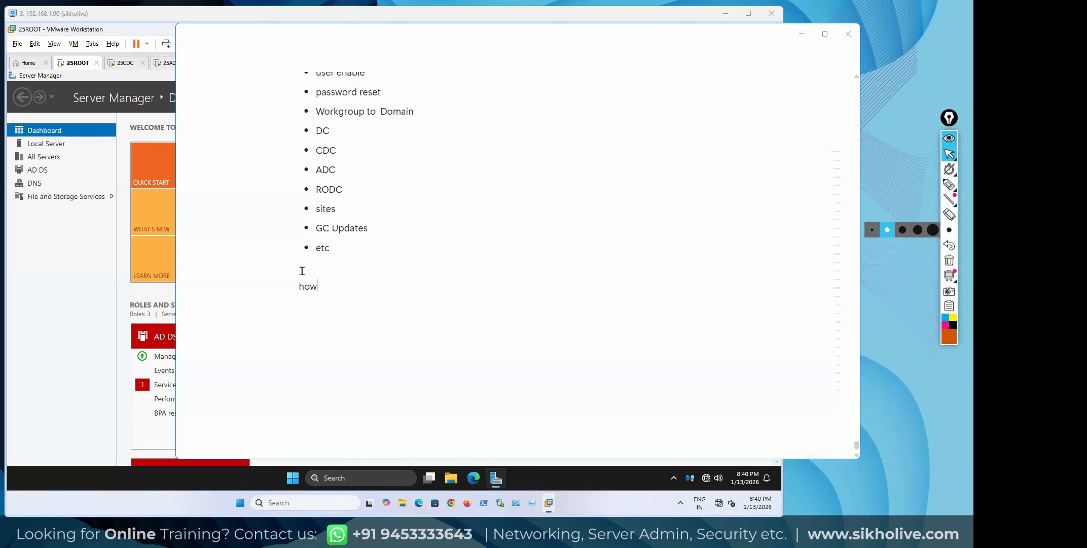
key("BackSpace")
key("BackSpace")
key("BackSpace")
type("How")
key("BackSpace")
type("w to check FSMO ? ( Roles and Responsibilities ")
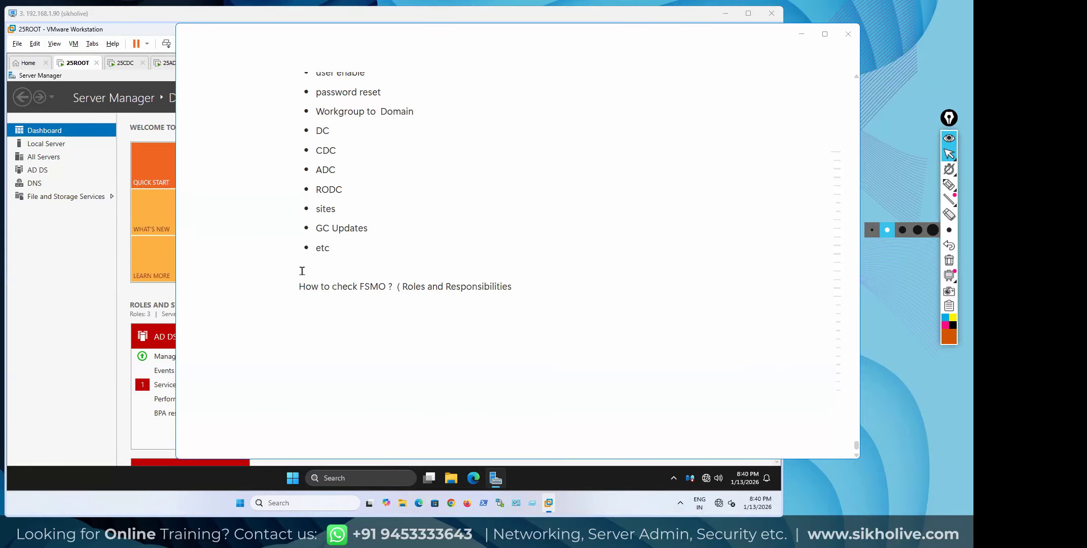
type(" of domain)")
key("Return")
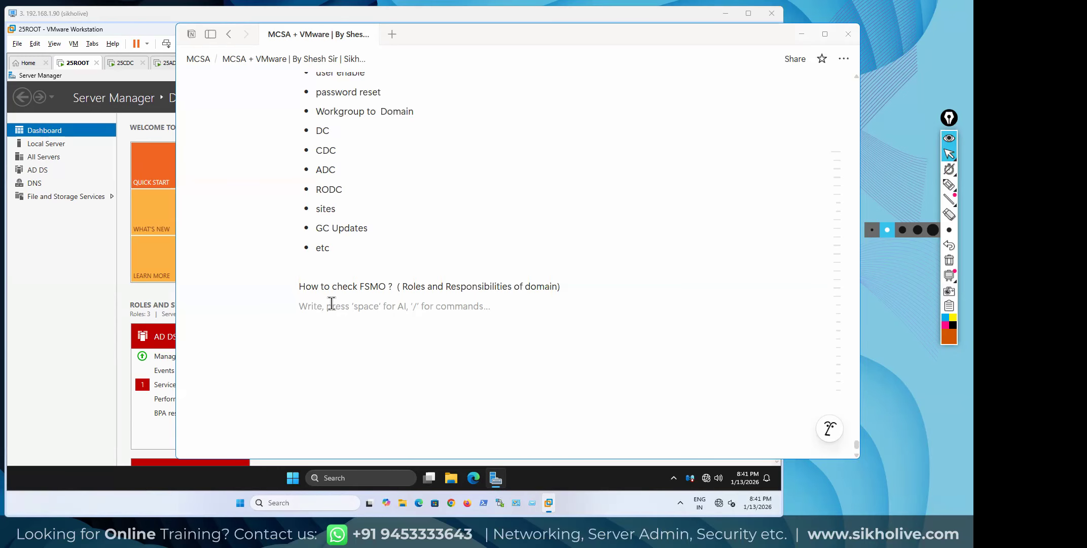
Launch Command Prompt on the 25ROOT server via search and maximize it
left_click(116, 277)
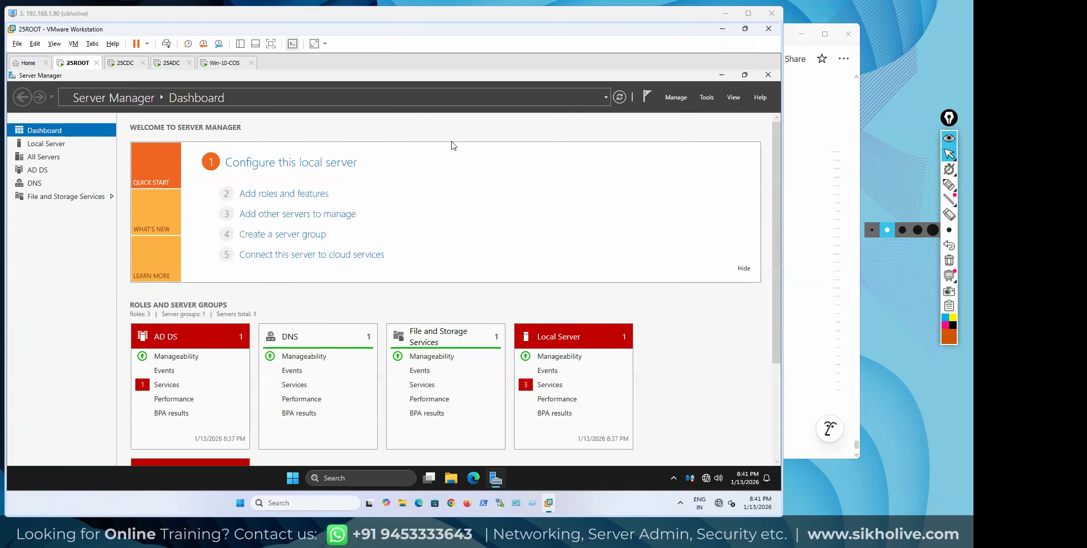
left_click(298, 477)
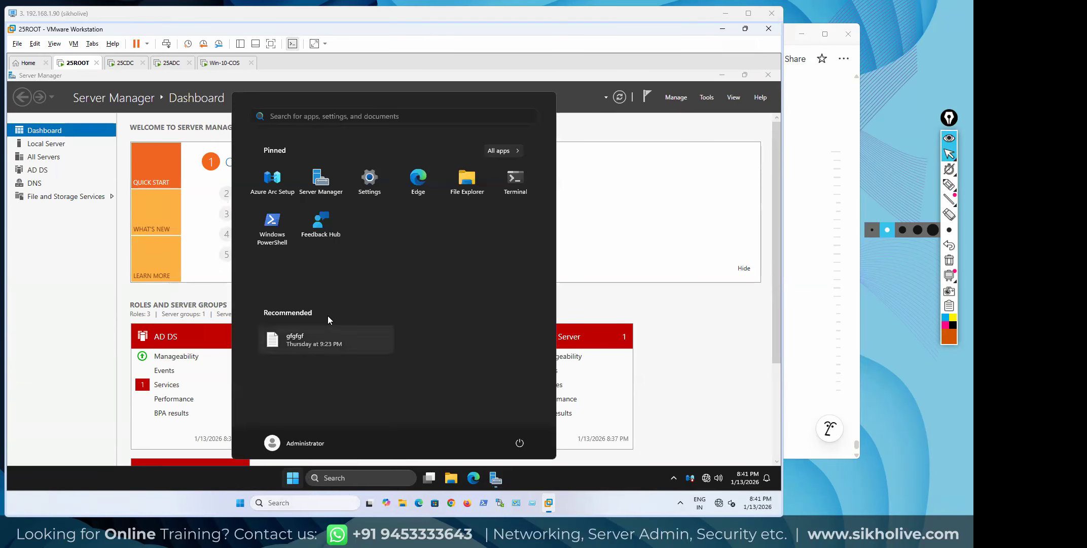
type("cmd")
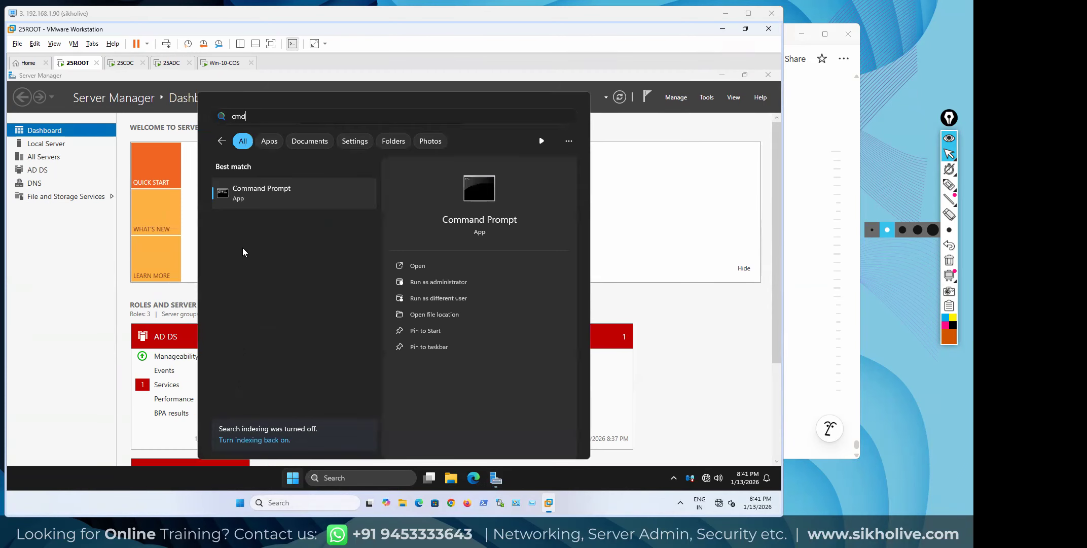
left_click(249, 200)
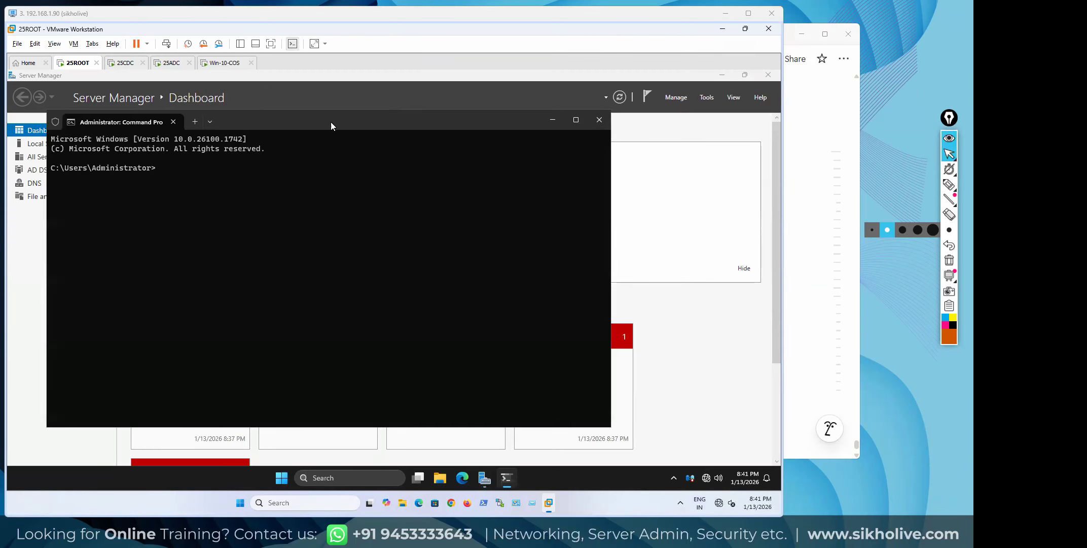
double_click(330, 122)
scroll(289, 204, "up", 4, "ctrl")
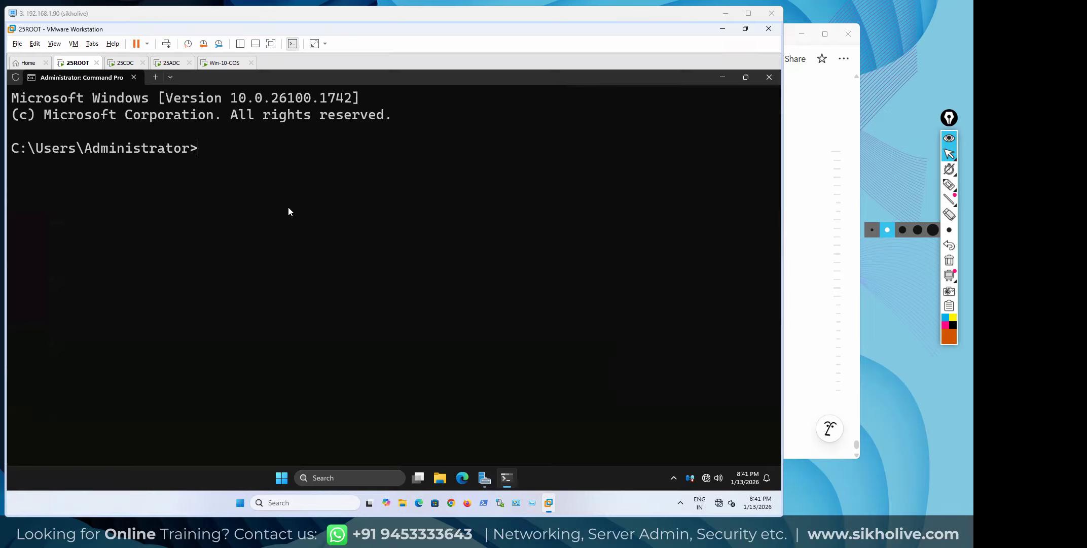
Clear the console with cls and run netdom query fsmo
type("cls")
key("Return")
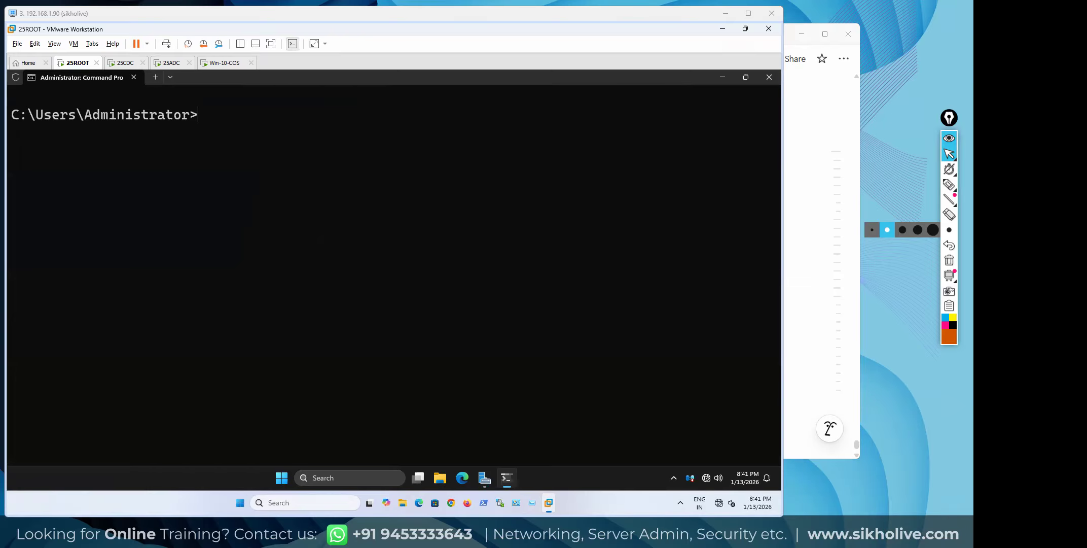
type("netdom query fsmo")
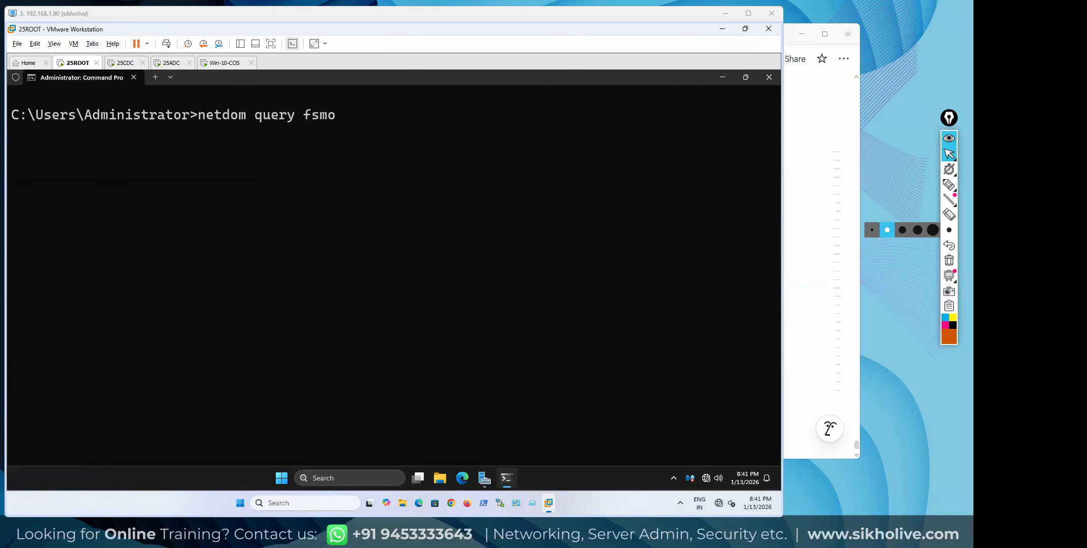
key("Return")
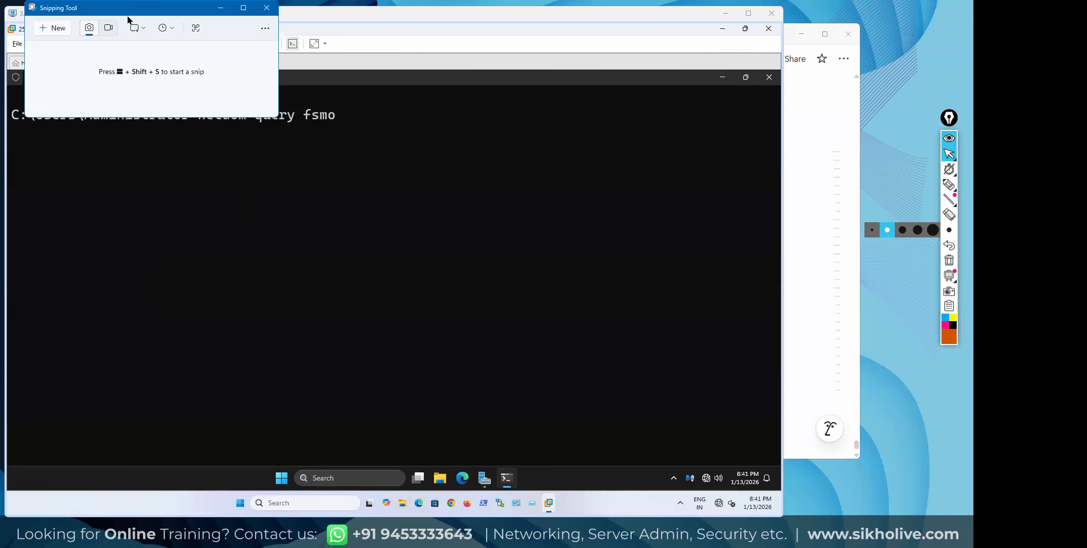
Close Snipping Tool and rerun netdom query fsmo from history, which fails again
left_click(407, 246)
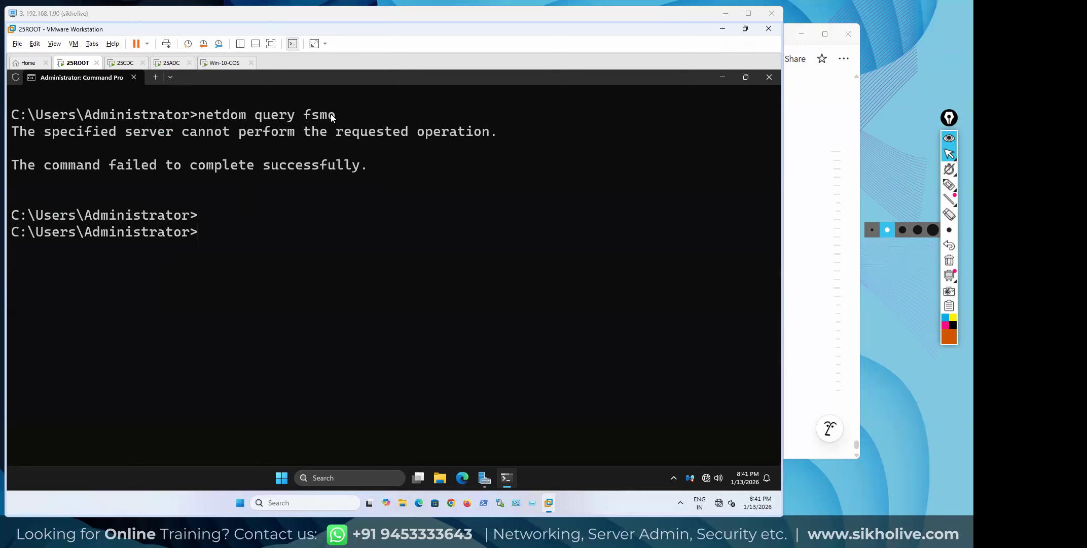
key("Up")
key("Return")
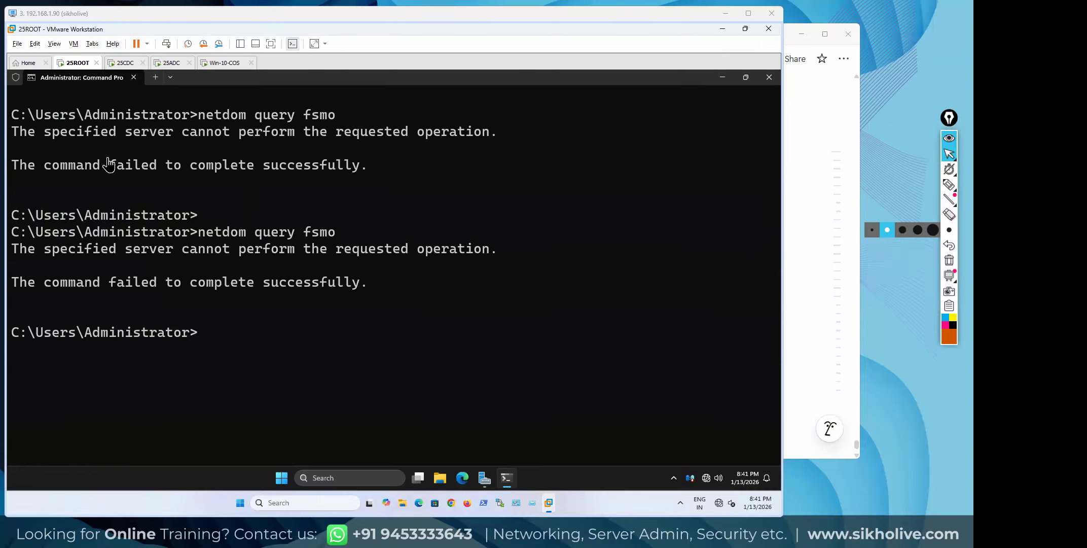
left_click_drag(227, 286, 287, 286)
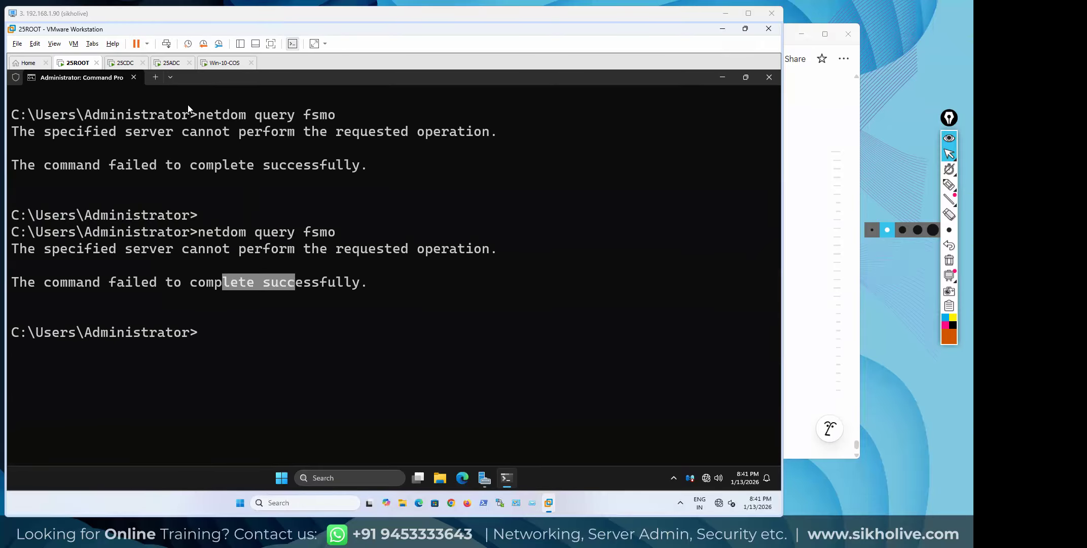
left_click(516, 147)
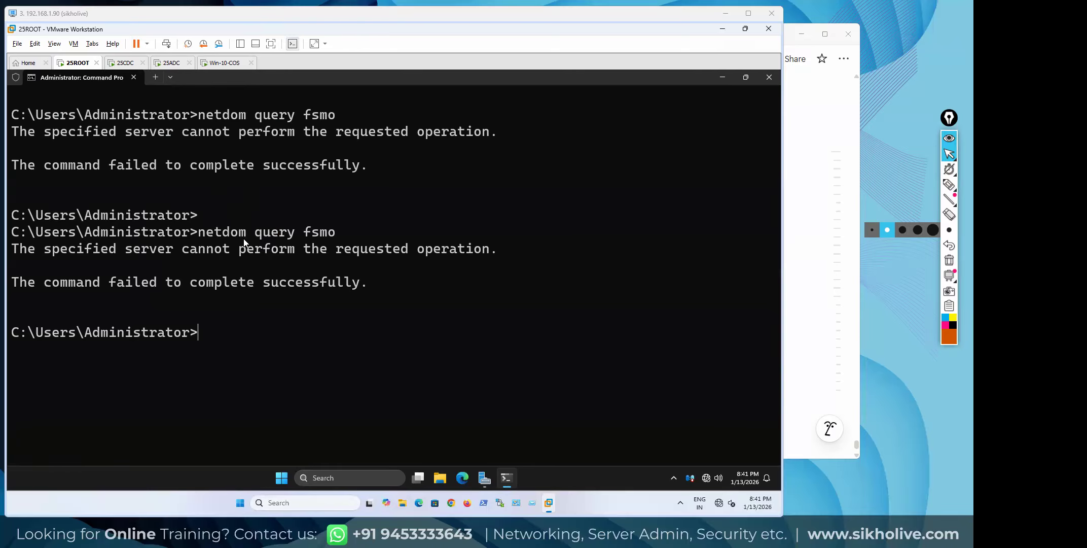
View the Local Server properties in Server Manager, then return to Command Prompt
left_click(485, 478)
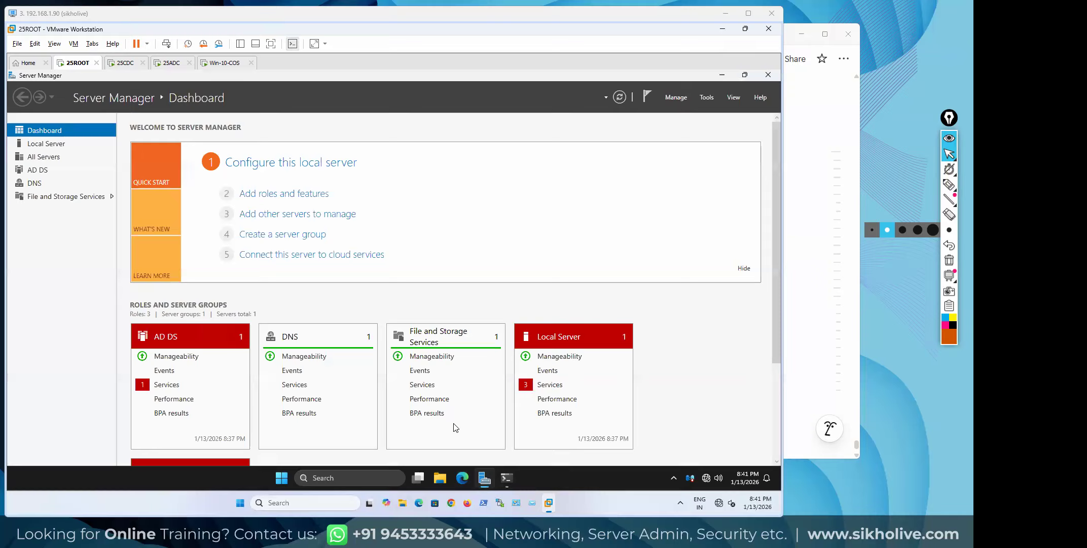
left_click(41, 144)
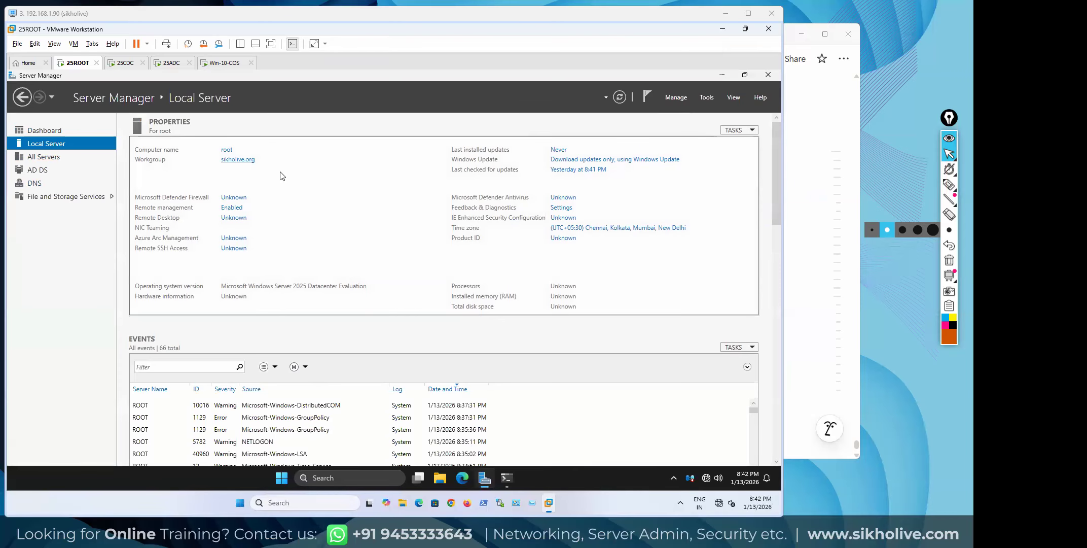
left_click(494, 488)
left_click(505, 483)
left_click(507, 478)
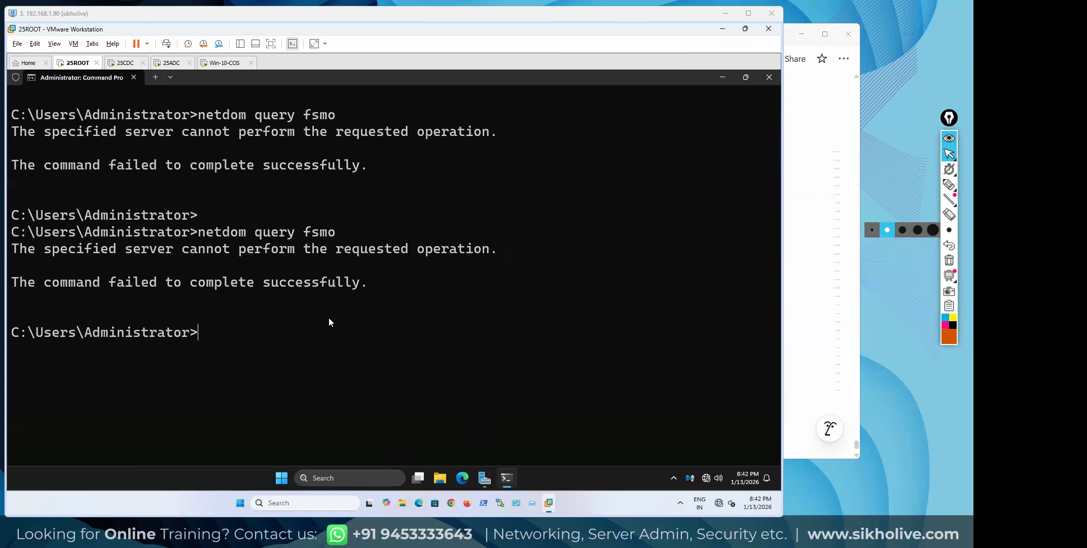
Clear the console with cls and enter netdom query fsmo again
type("clear")
key("Return")
type("cls")
key("Return")
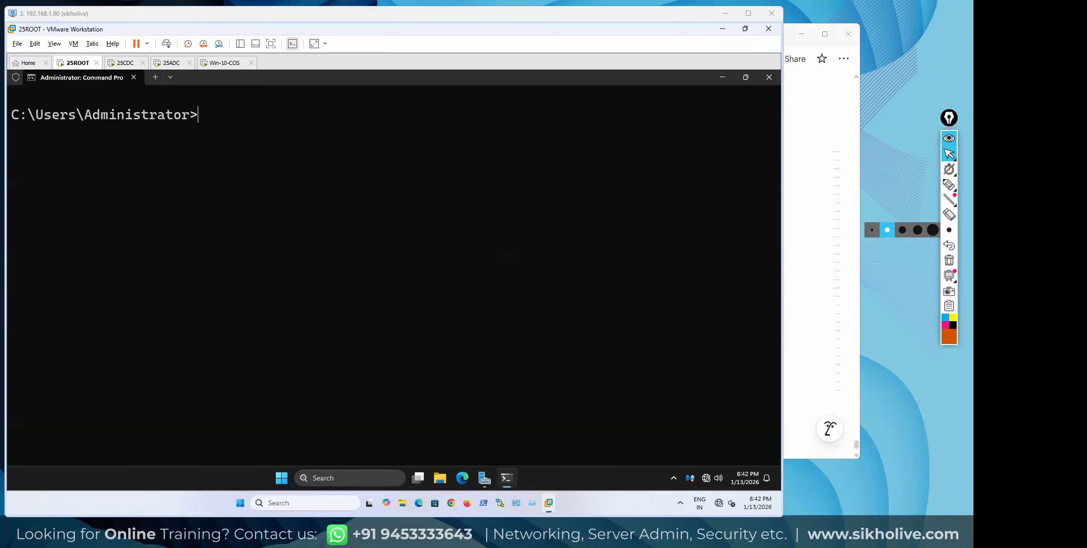
type("netdom query fsmo")
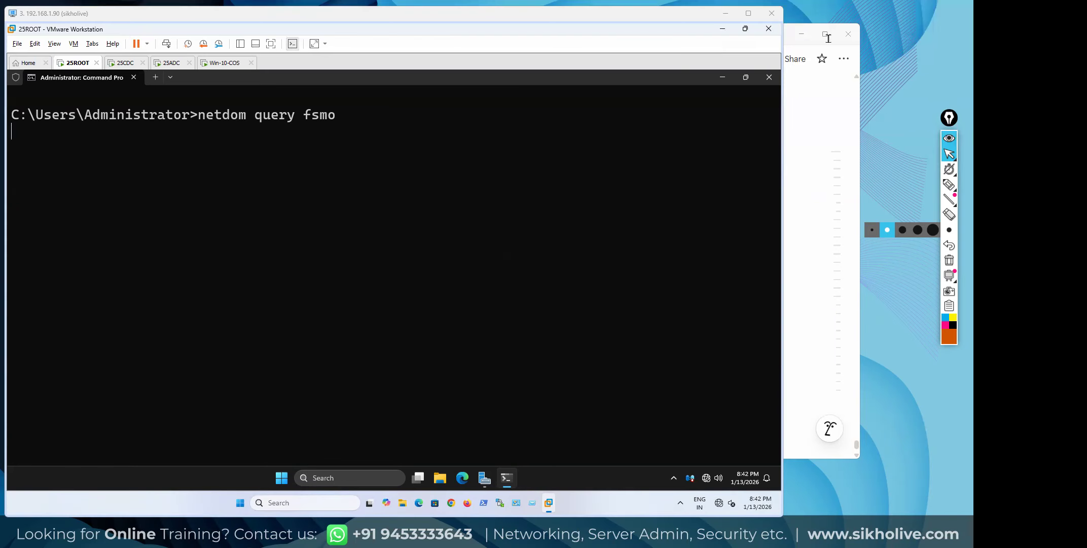
Run netdom fsmo query with reordered arguments, then rerun netdom query fsmo
key("Return")
key("Return")
key("Return")
key("Return")
key("Return")
type("n")
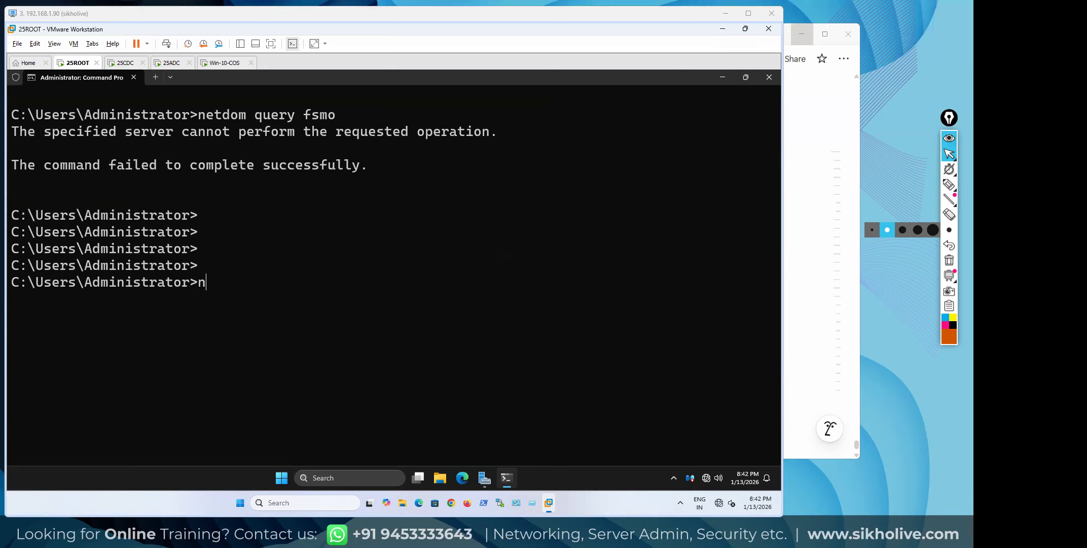
type("etdom query fsmo")
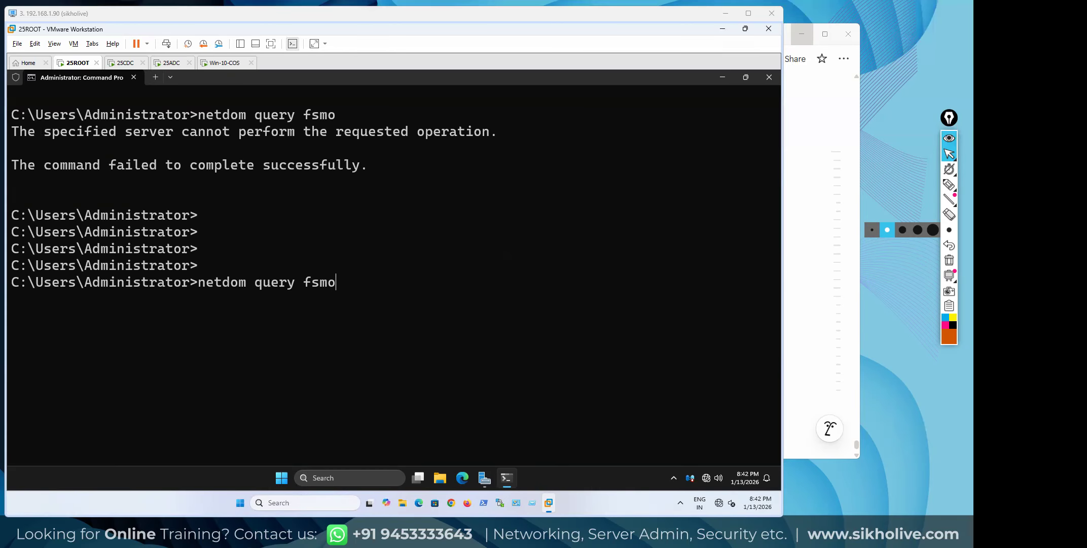
key("BackSpace")
key("BackSpace")
key("BackSpace")
key("BackSpace")
key("BackSpace")
key("BackSpace")
key("BackSpace")
key("BackSpace")
key("BackSpace")
key("BackSpace")
type("fsm")
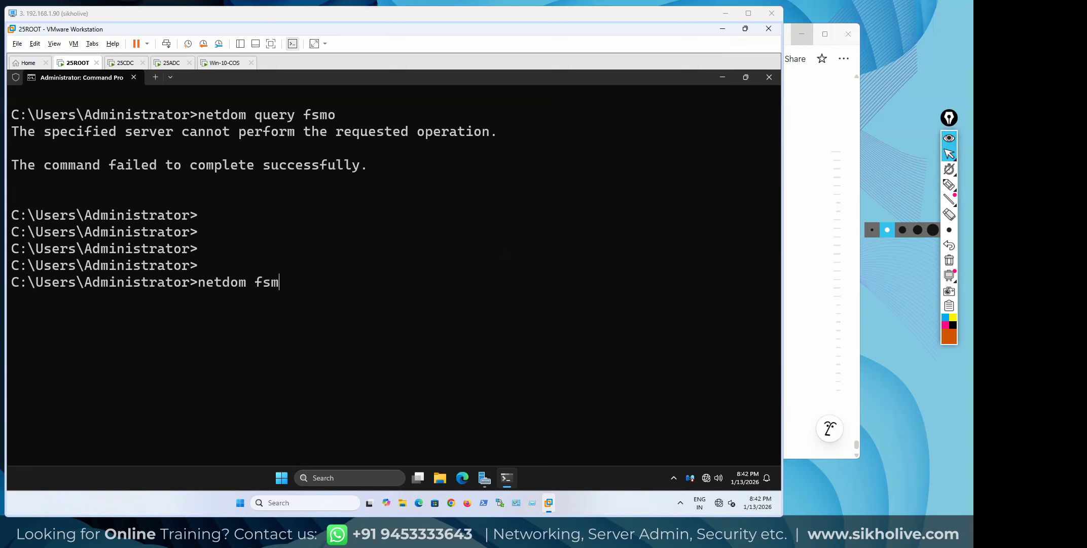
type("o query")
key("Return")
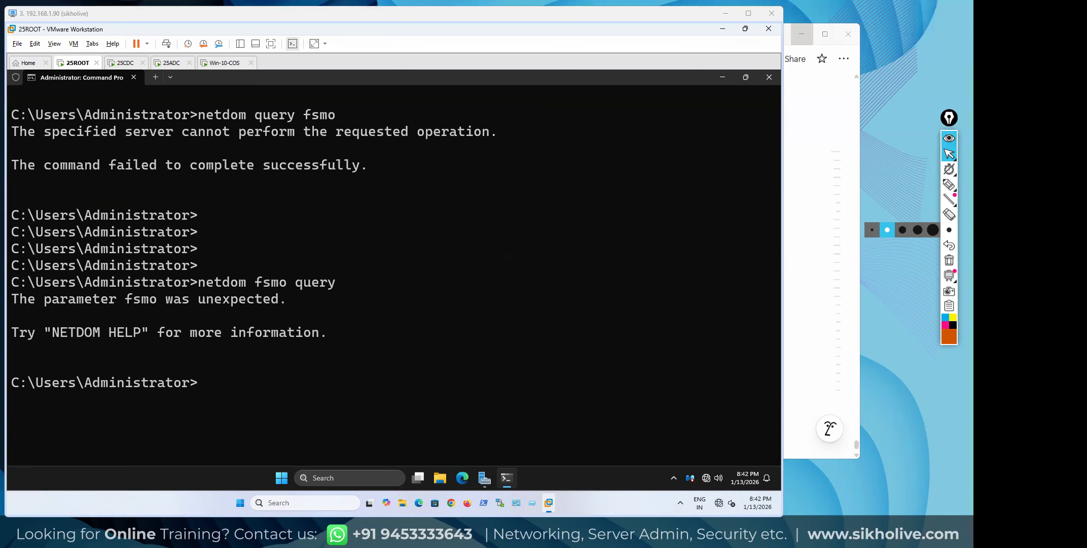
key("Up")
key("Up")
key("Return")
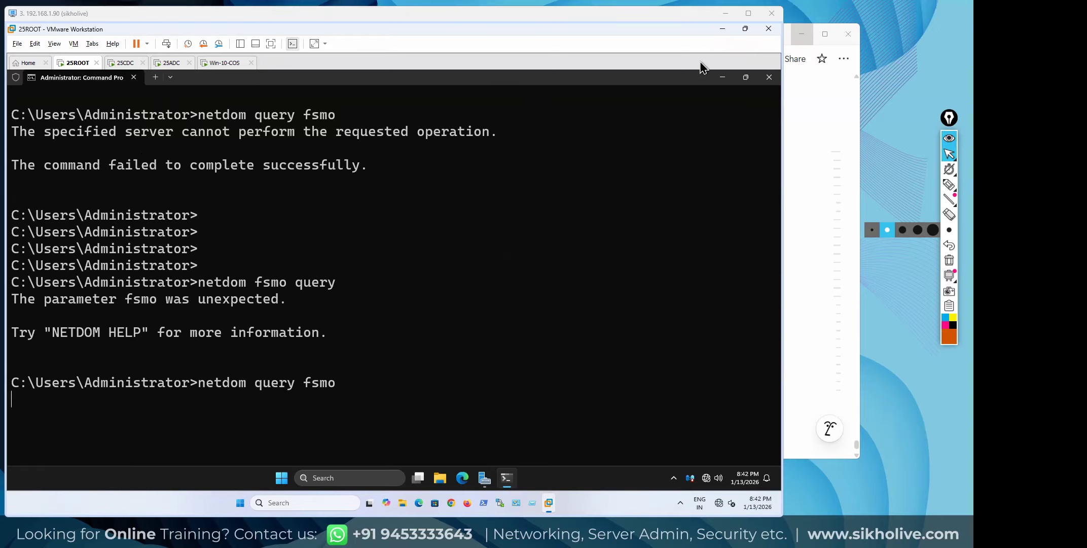
Close the console and sign the Administrator out of 25ROOT
left_click(769, 77)
left_click(292, 477)
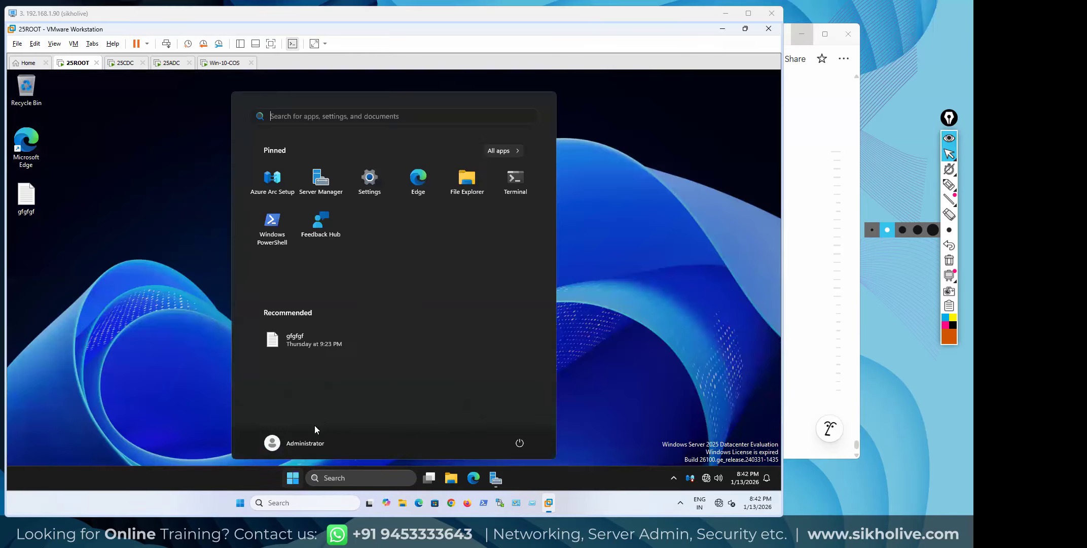
left_click(285, 443)
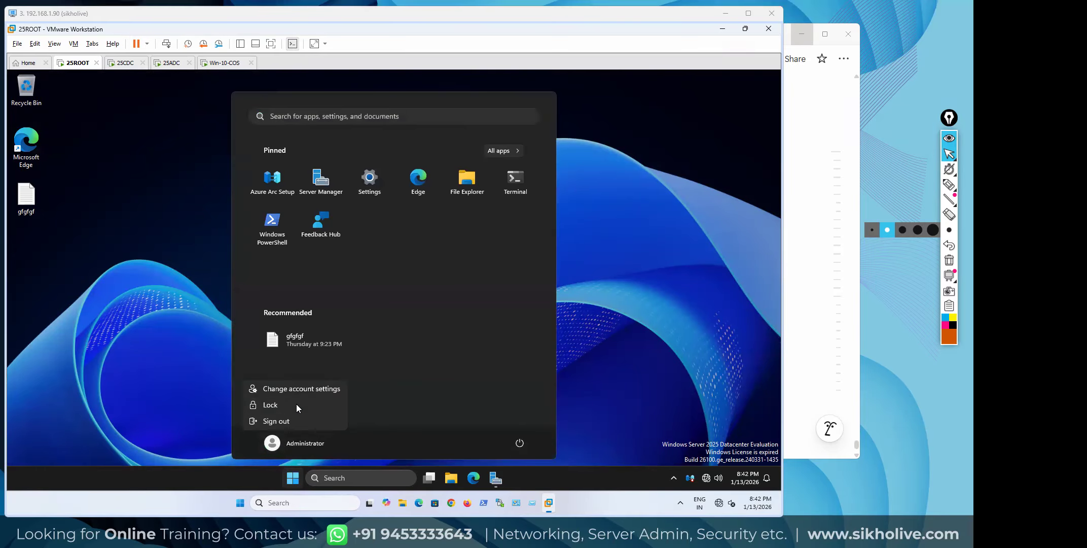
left_click(281, 421)
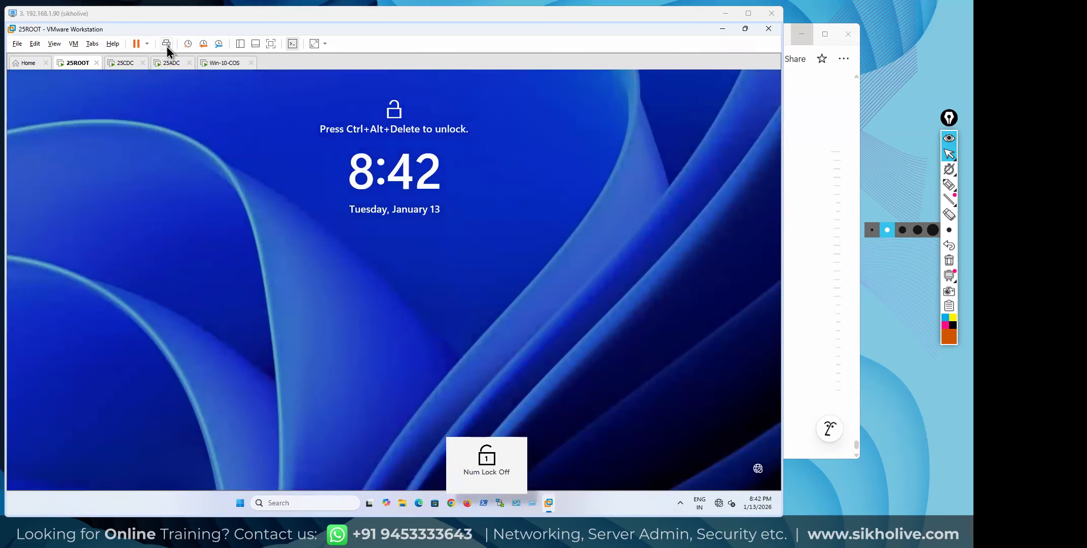
left_click(166, 44)
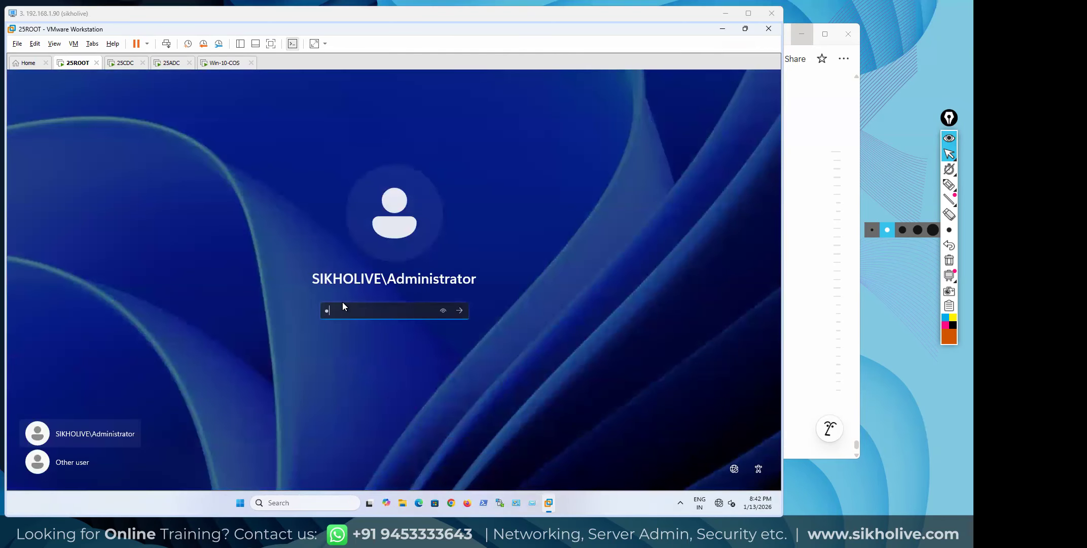
Sign back in to 25ROOT and open an administrator Command Prompt via cmd search
key("Return")
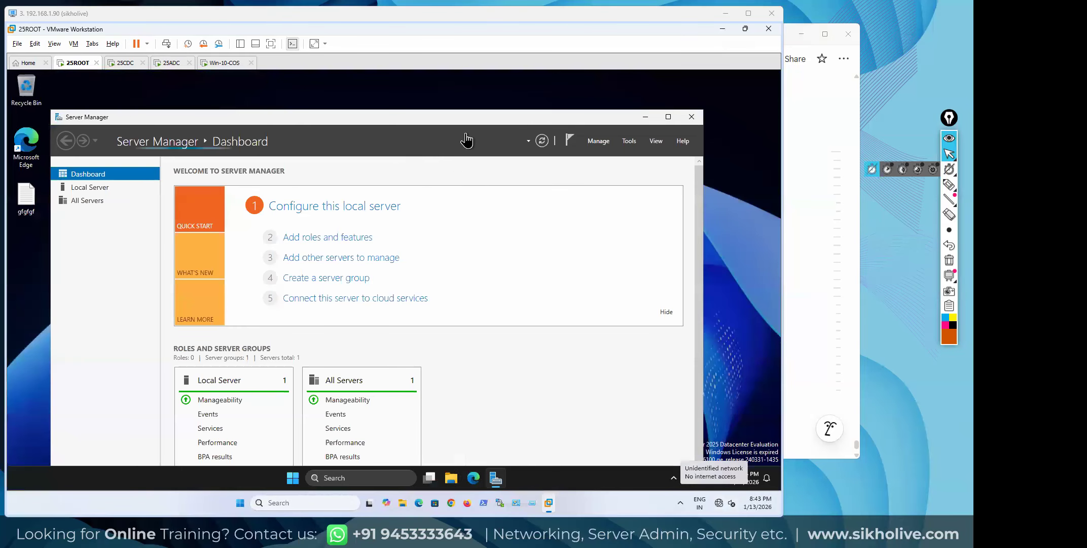
left_click(332, 475)
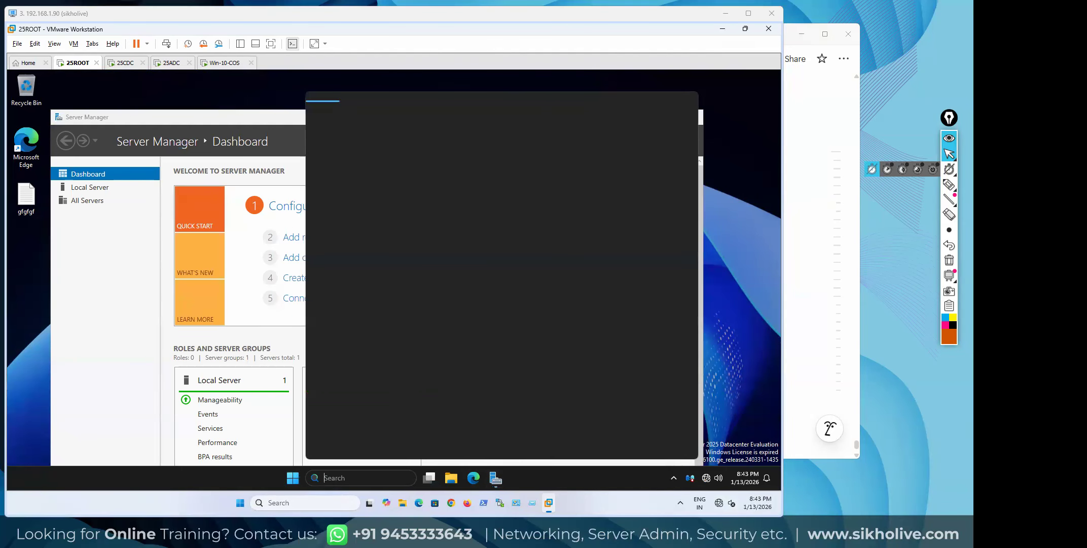
type("cmd")
key("ctrl+shift+Return")
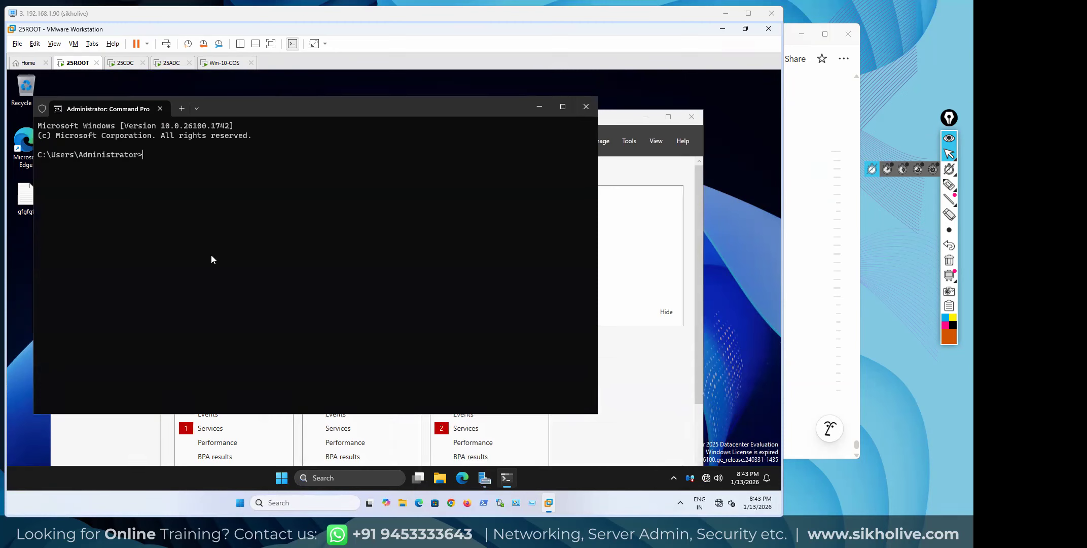
Run netdom query fsmo again, then switch to the 25ADC machine
type("netdom")
type("query fsmo")
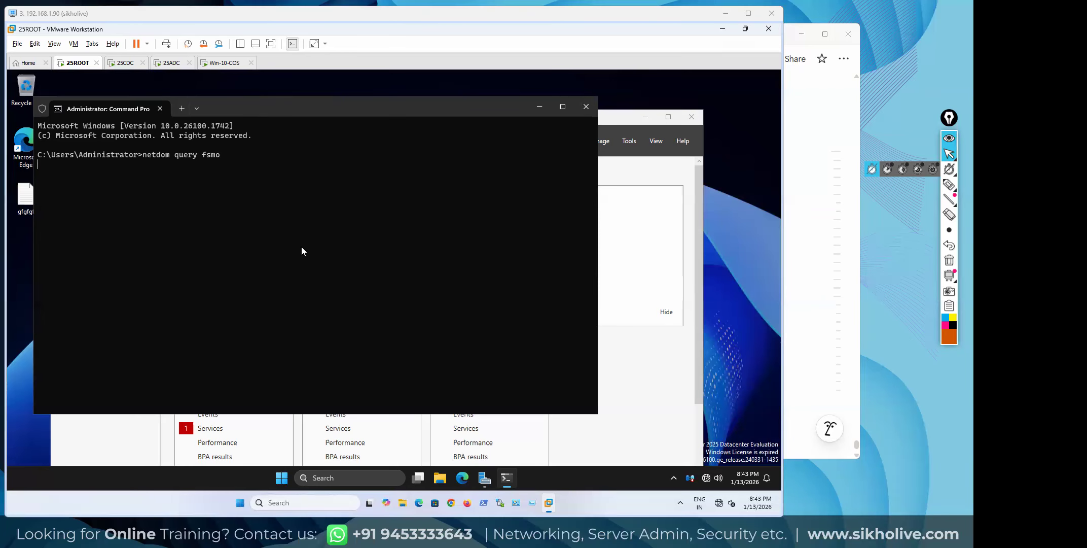
key("Return")
key("Return")
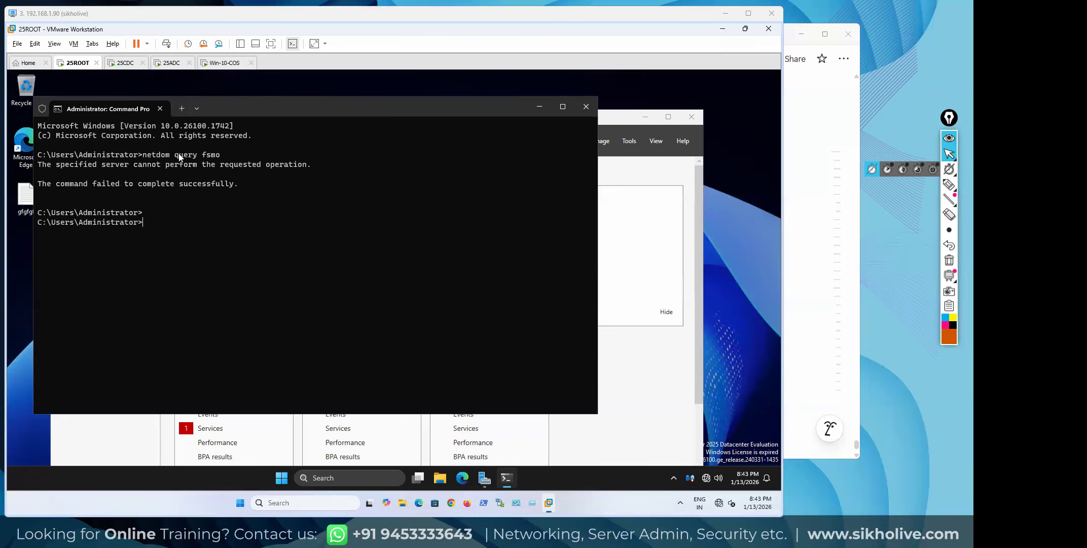
left_click(172, 63)
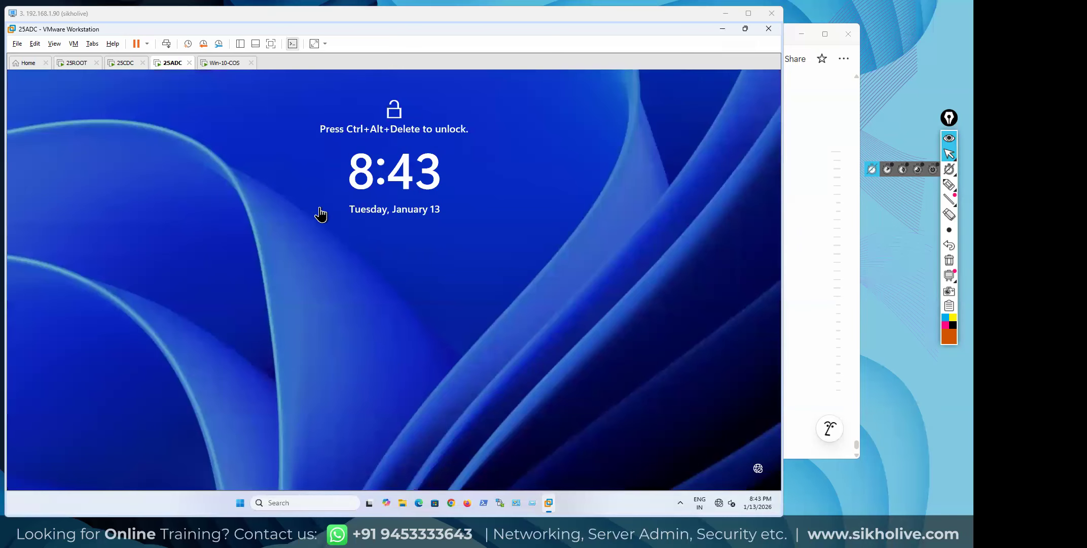
Sign in to 25ADC with the administrator password, then open and close a cmd console
left_click(167, 44)
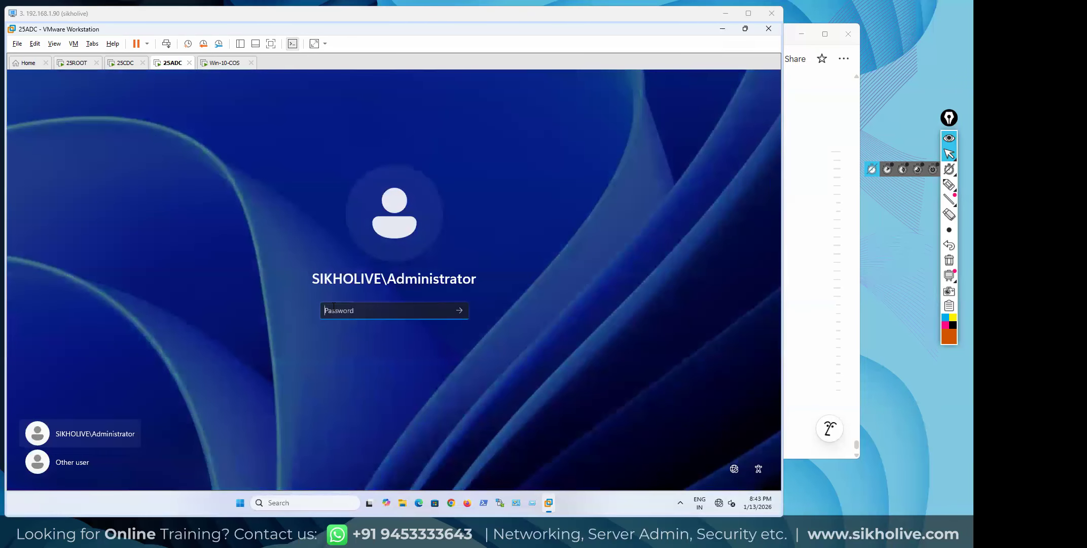
type("Pa$$w0rd")
key("Return")
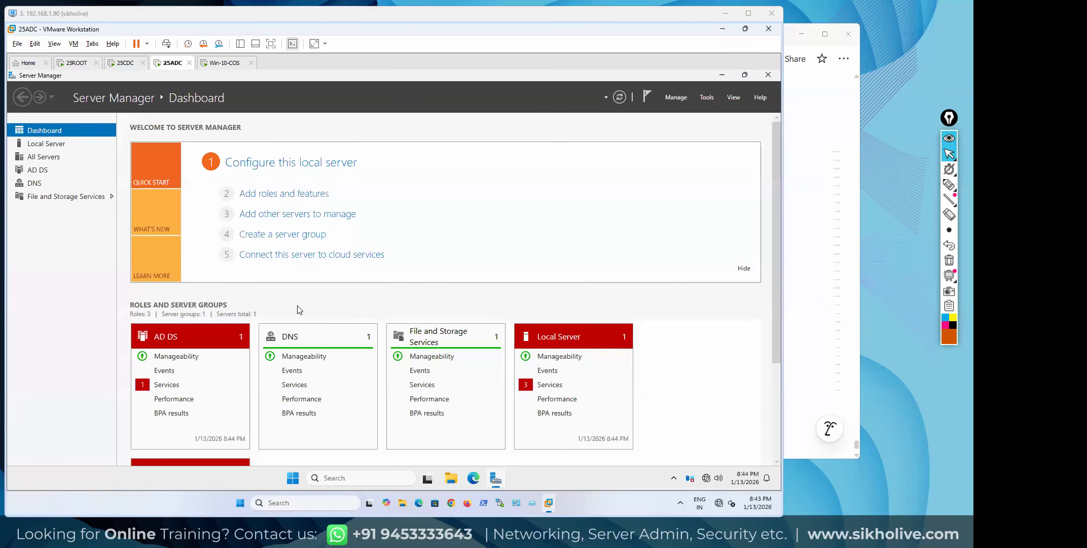
key("Num_Lock")
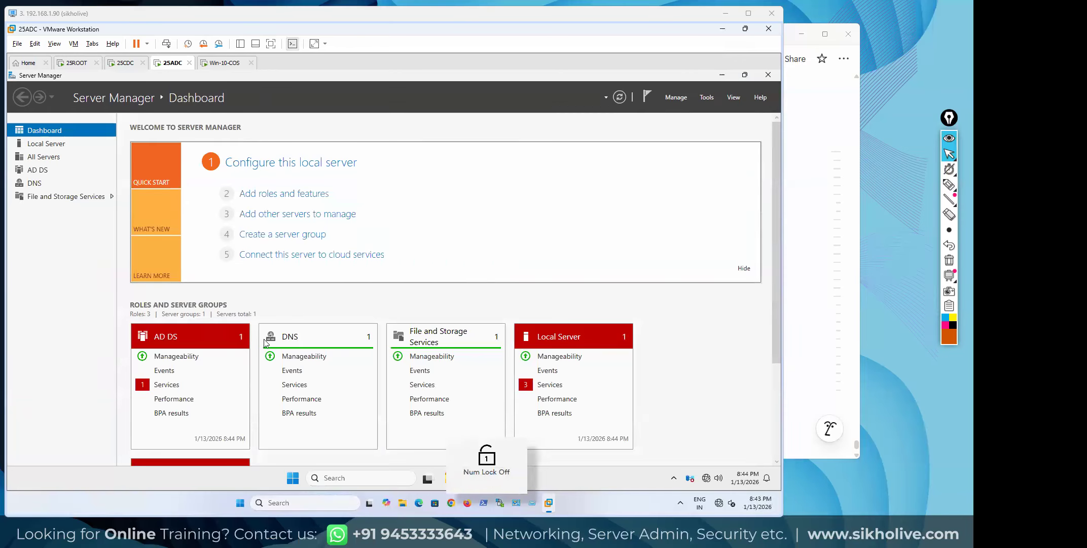
left_click(276, 503)
type("cmd")
key("Return")
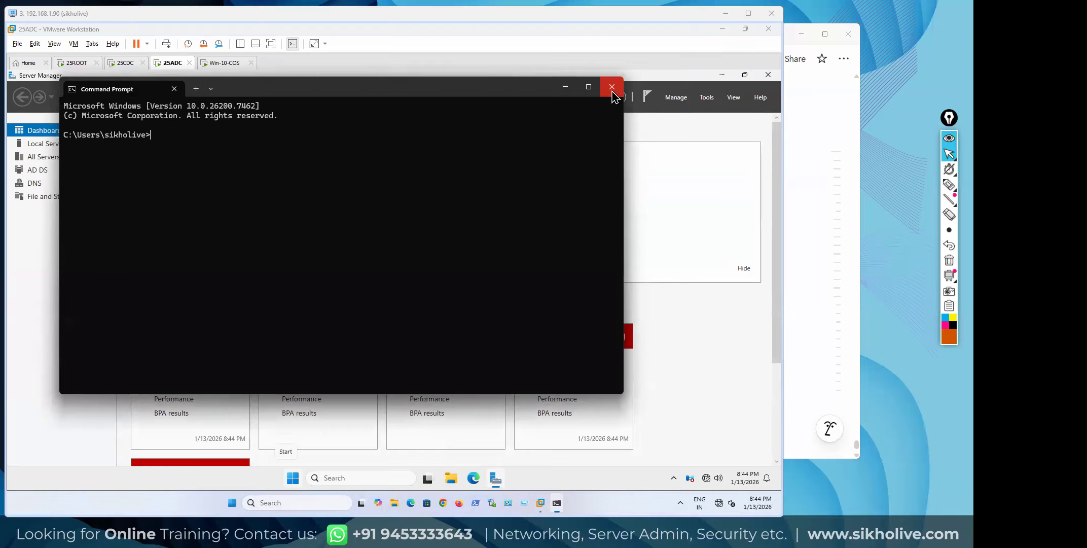
left_click(612, 88)
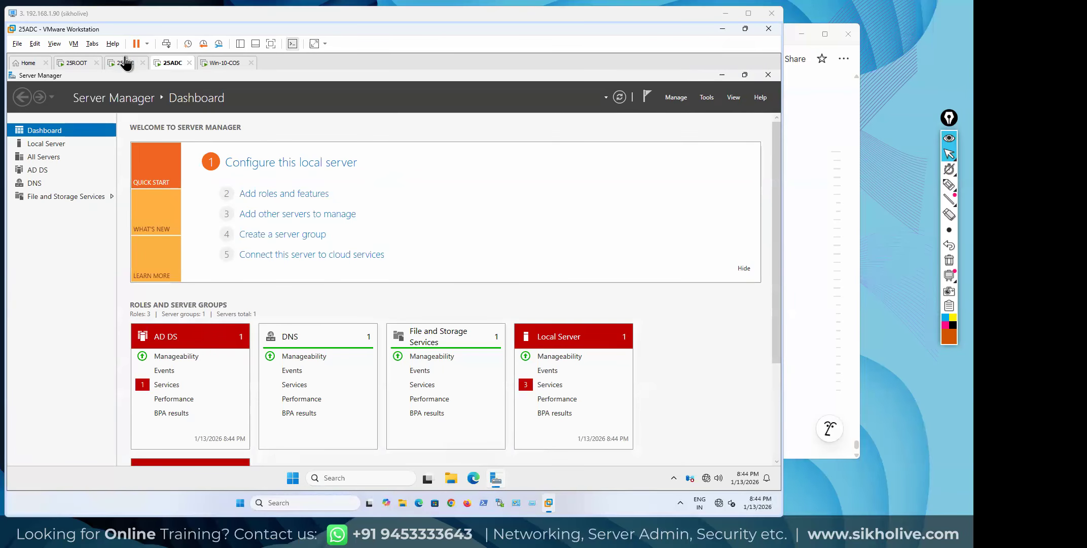
On 25ROOT, close the failed FSMO query window, then return to 25ADC
left_click(69, 64)
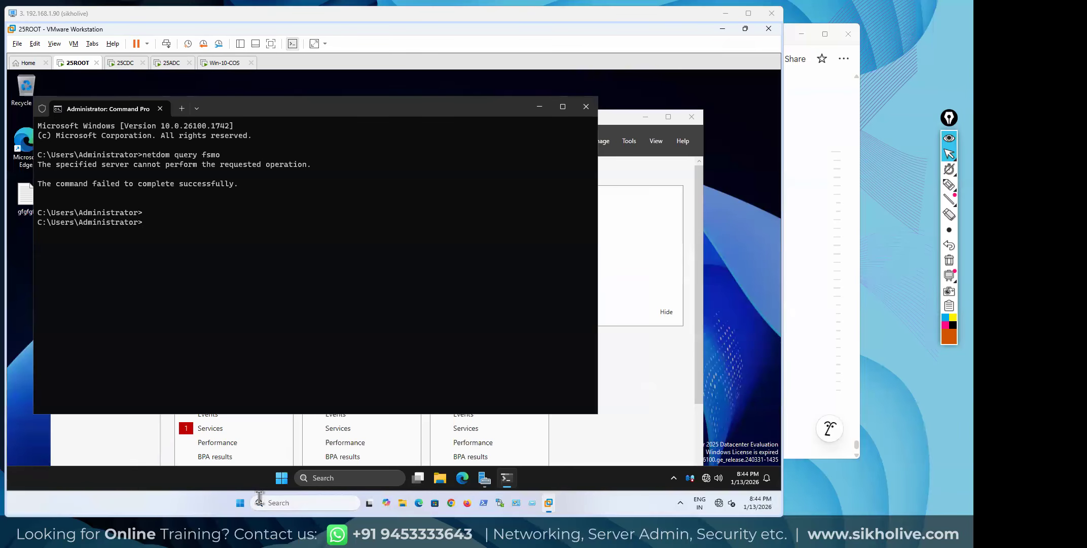
left_click(197, 508)
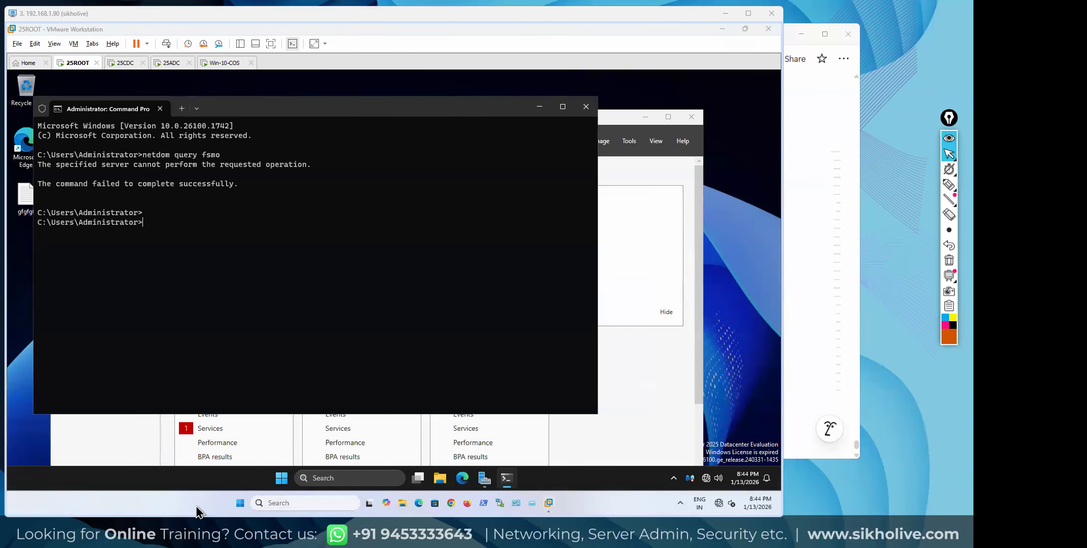
left_click(299, 503)
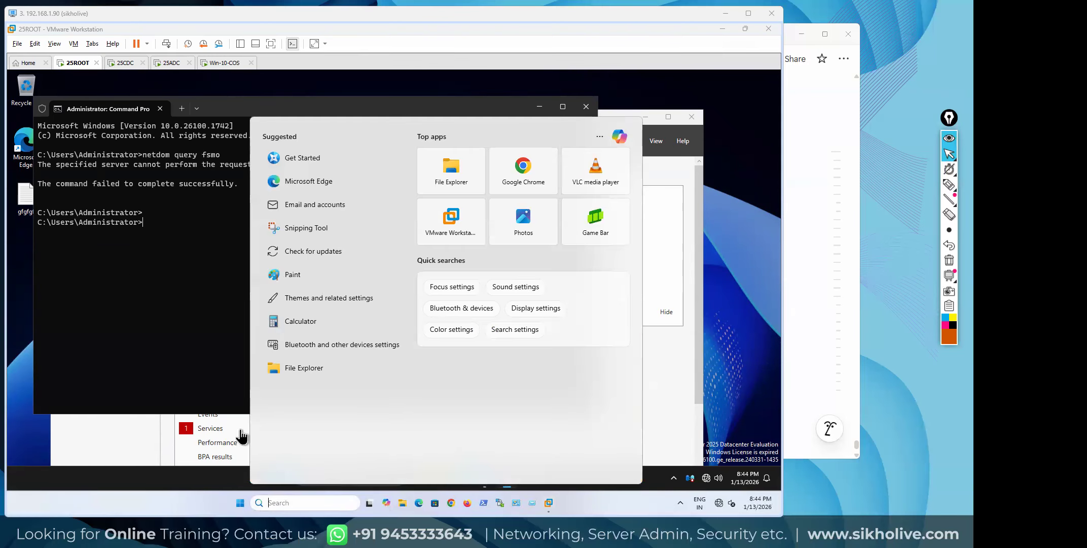
left_click(605, 504)
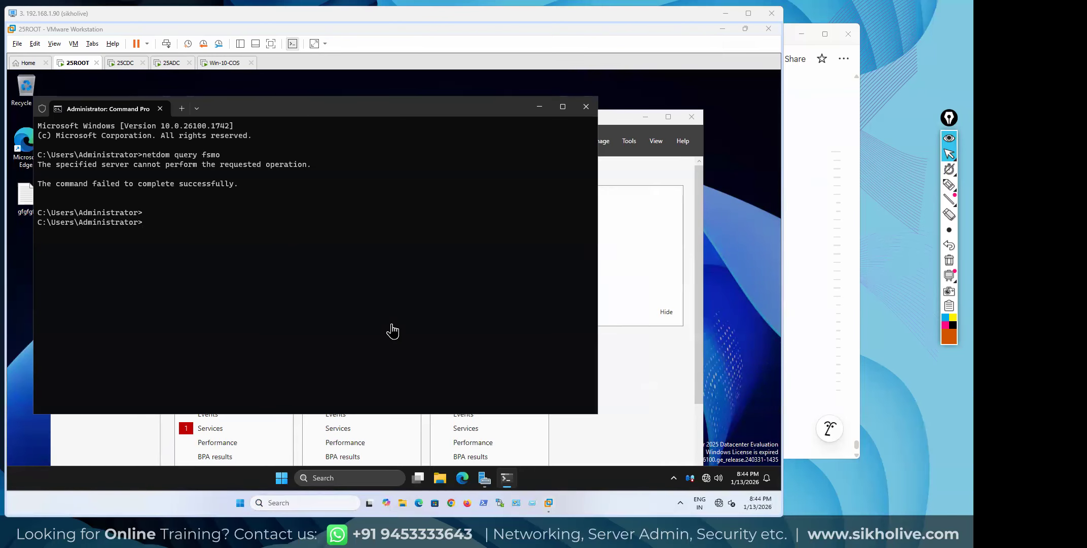
left_click(586, 107)
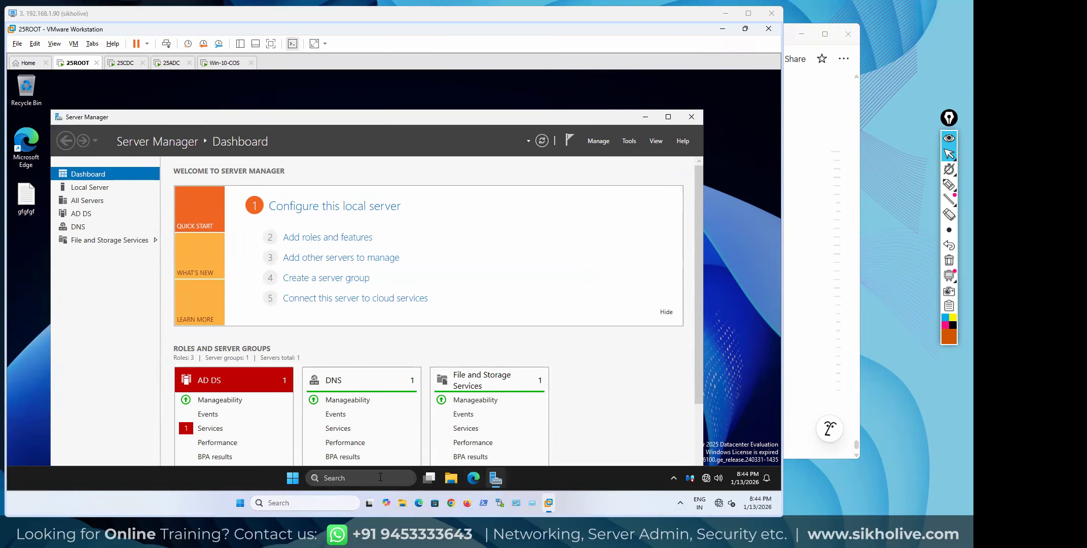
left_click(173, 64)
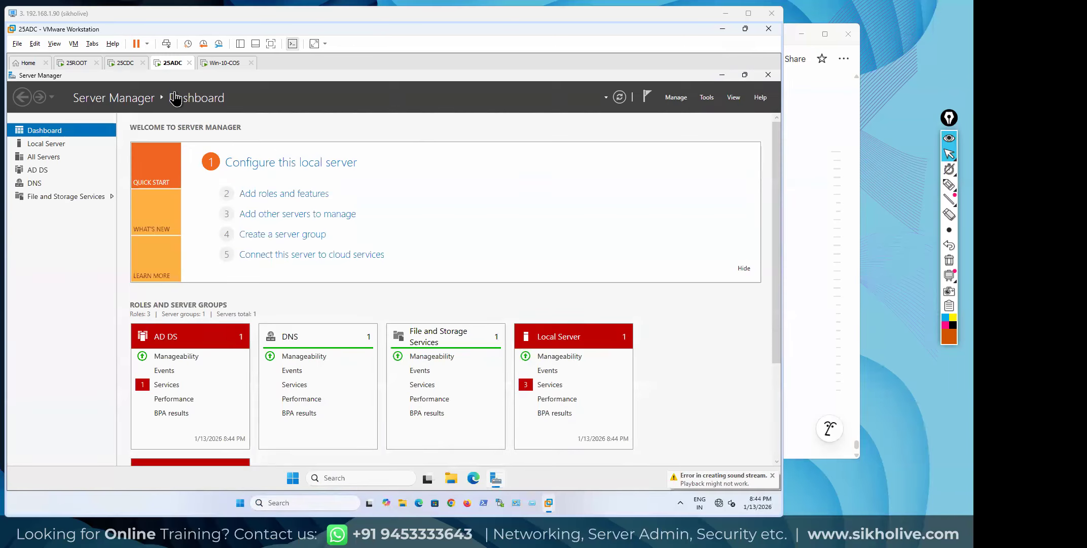
left_click(337, 478)
type("cmd")
key("Return")
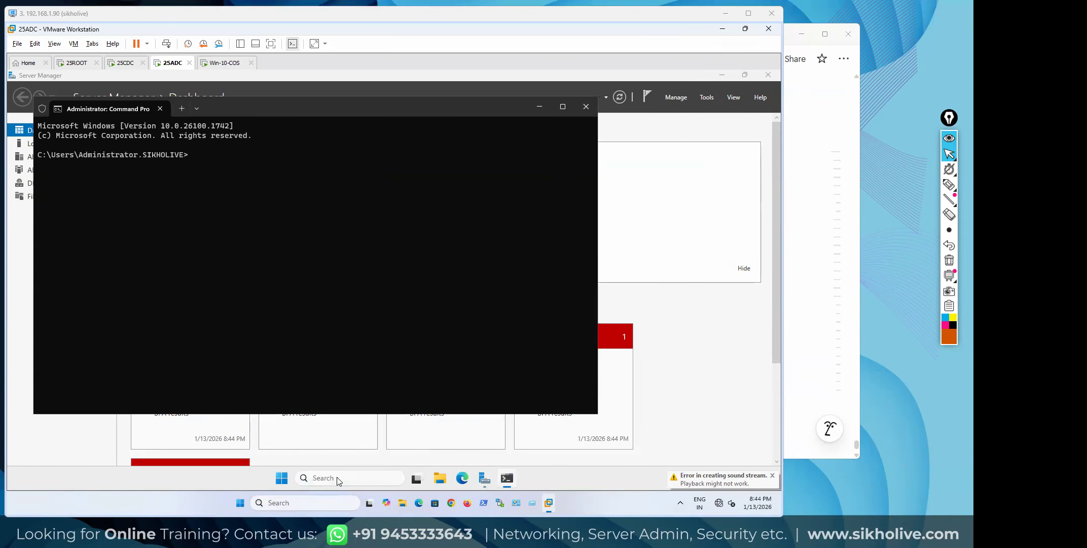
type("netdo")
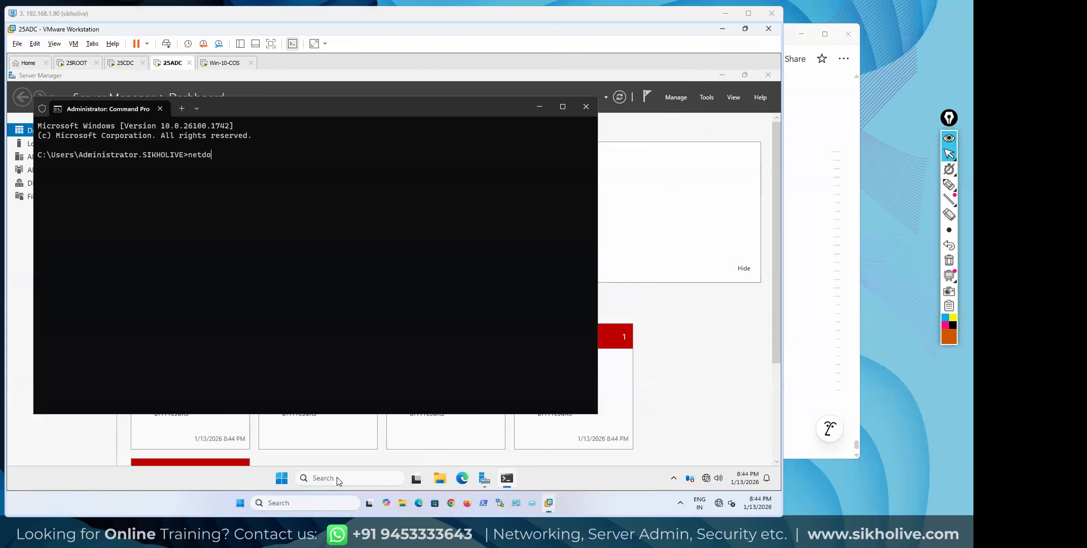
type("m query fsmo")
key("Return")
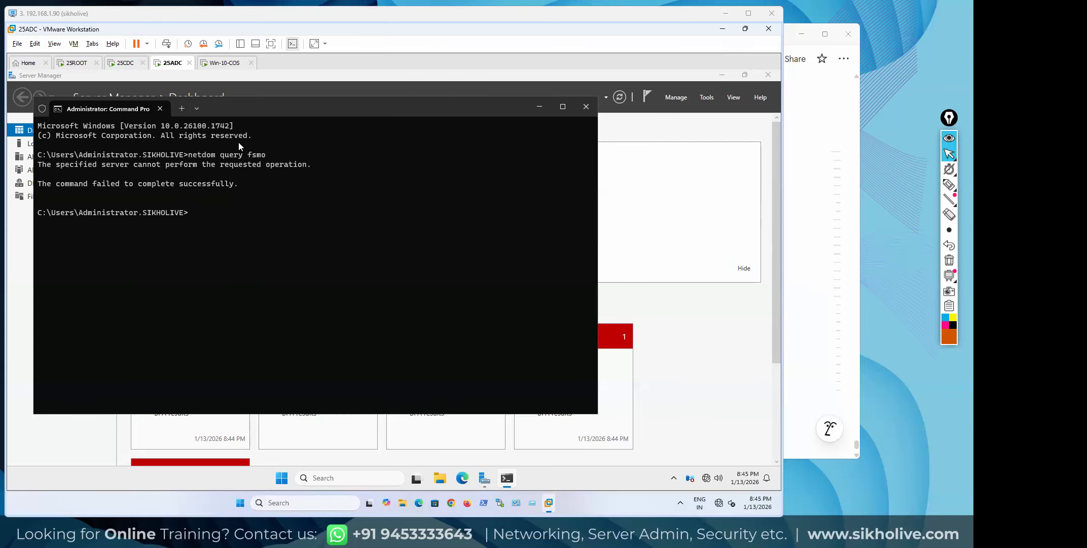
left_click(586, 106)
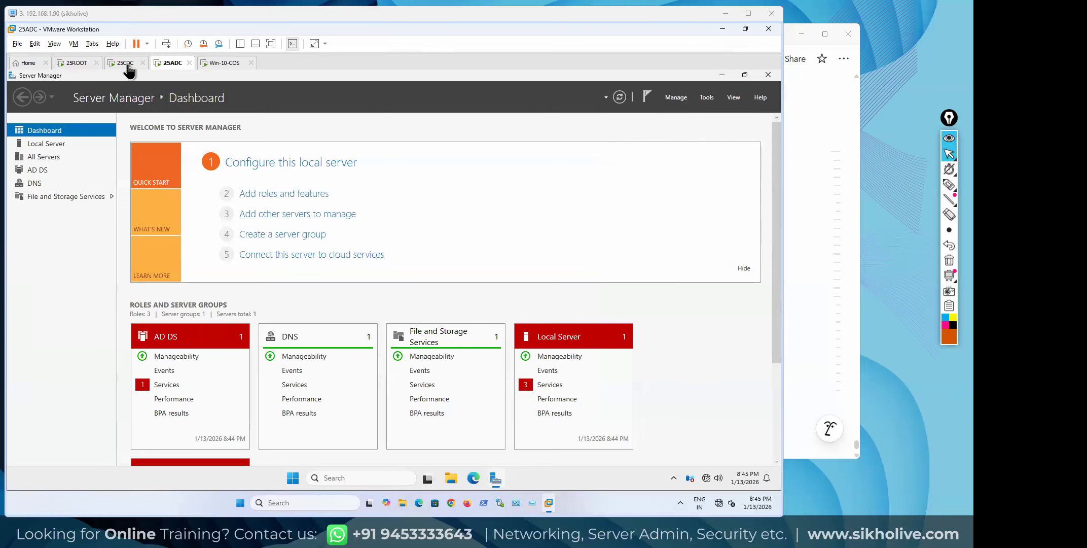
Switch to 25ROOT and close Server Manager, discarding an unused Run box entry
left_click(77, 65)
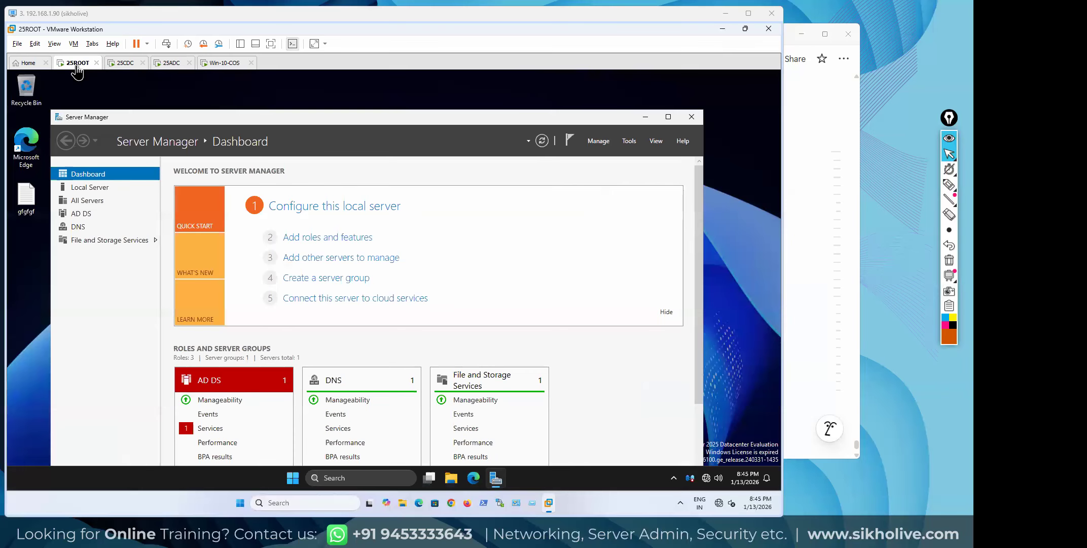
left_click(689, 118)
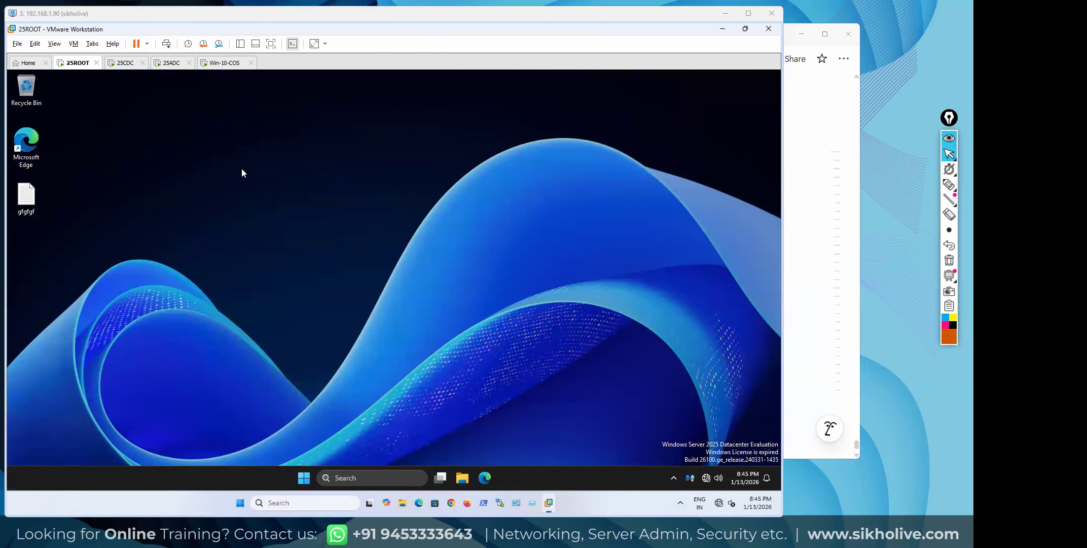
key("super")
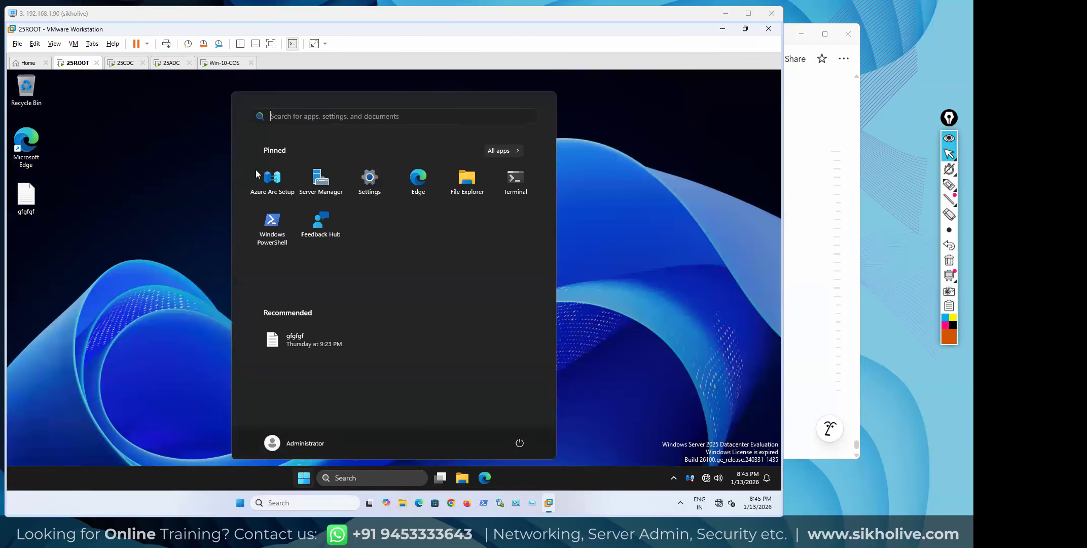
key("super+r")
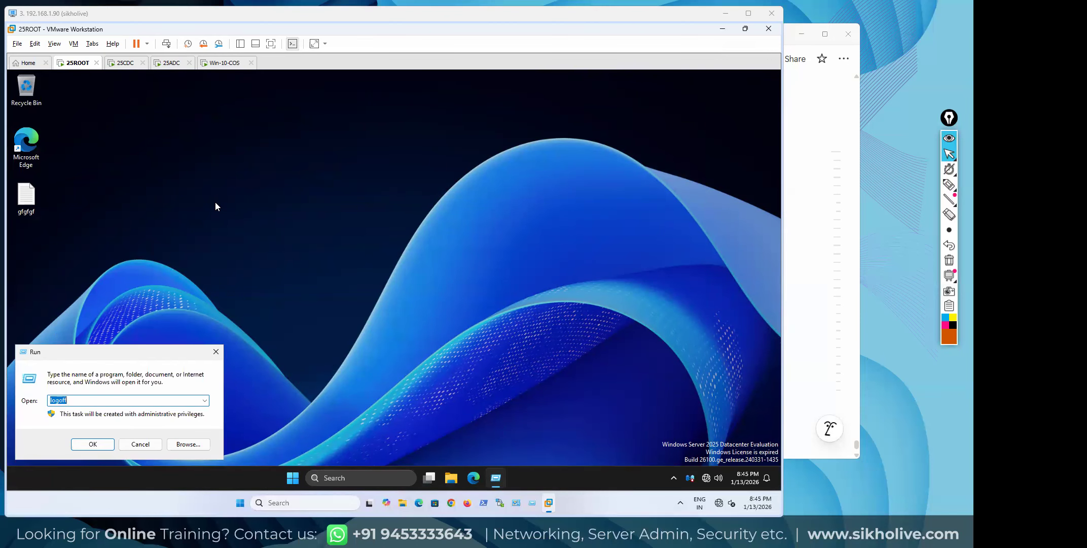
type("cmd")
key("BackSpace")
key("BackSpace")
key("BackSpace")
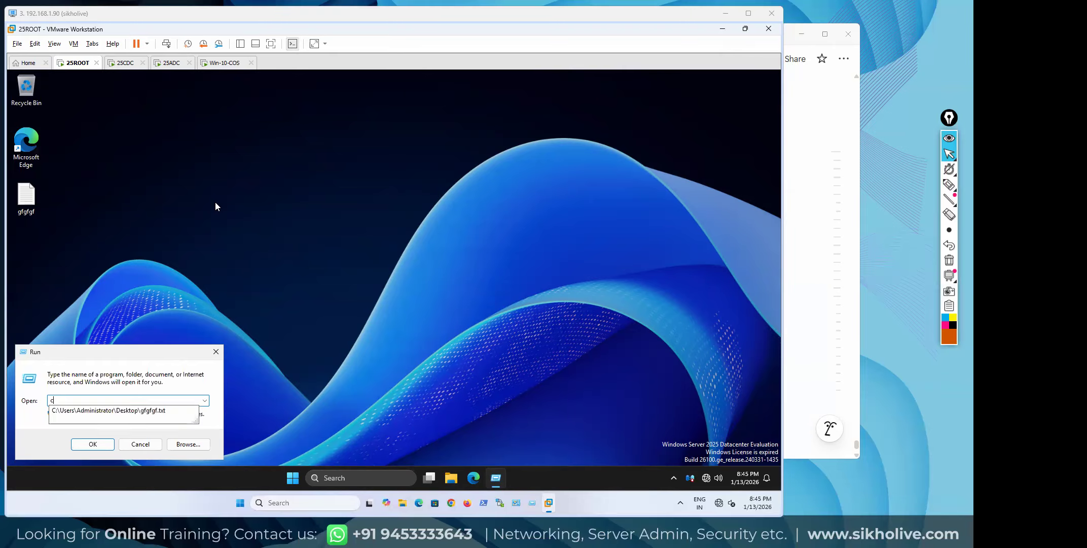
left_click(192, 109)
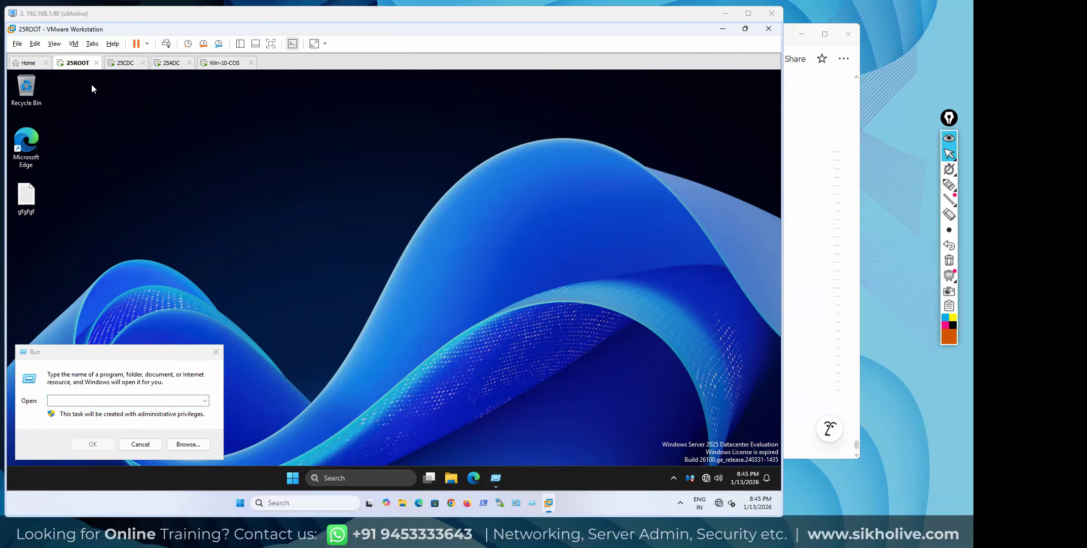
Restart 25ROOT with reason Operating System: Reconfiguration (Planned)
left_click(293, 480)
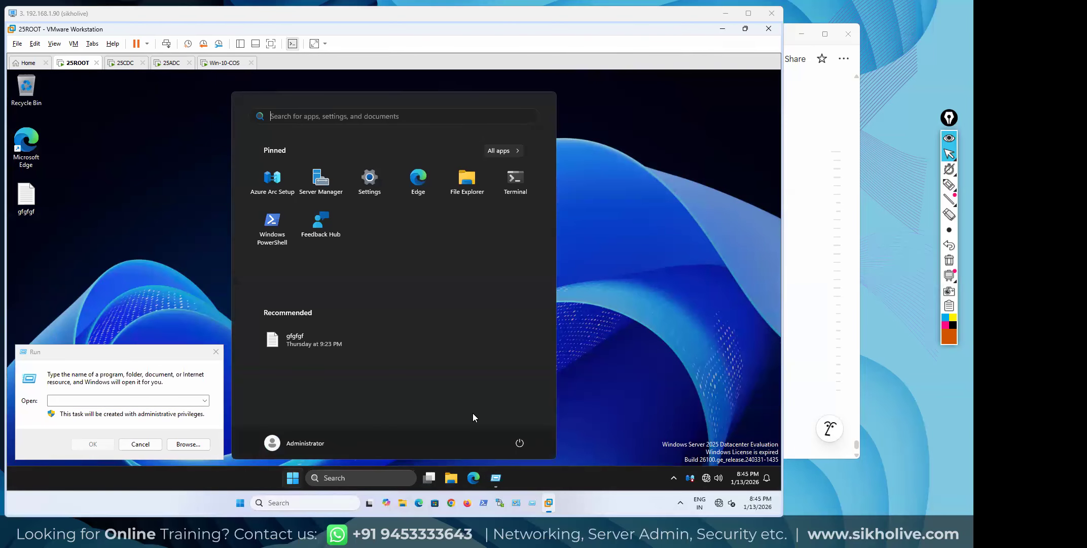
left_click(515, 444)
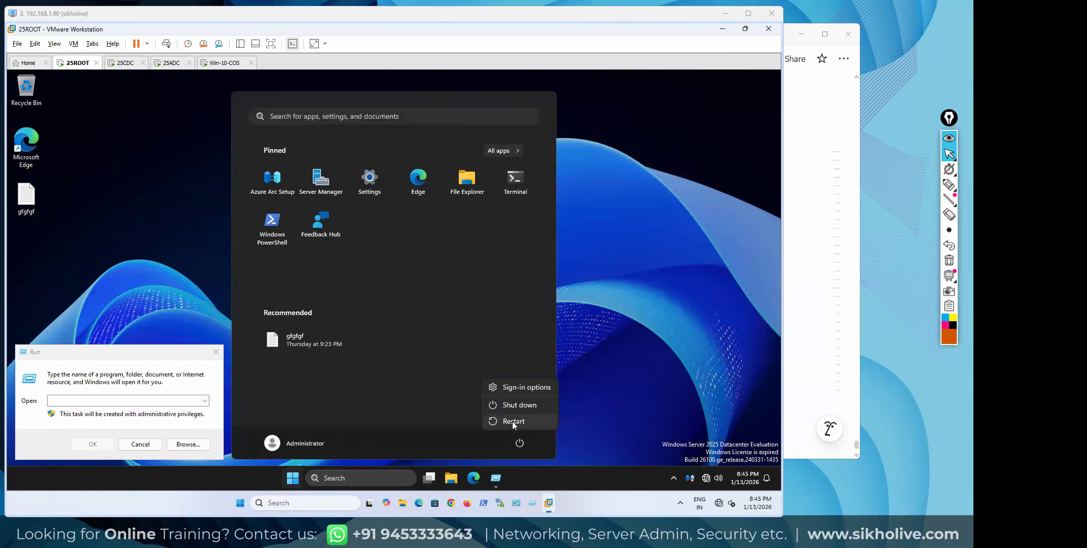
left_click(513, 422)
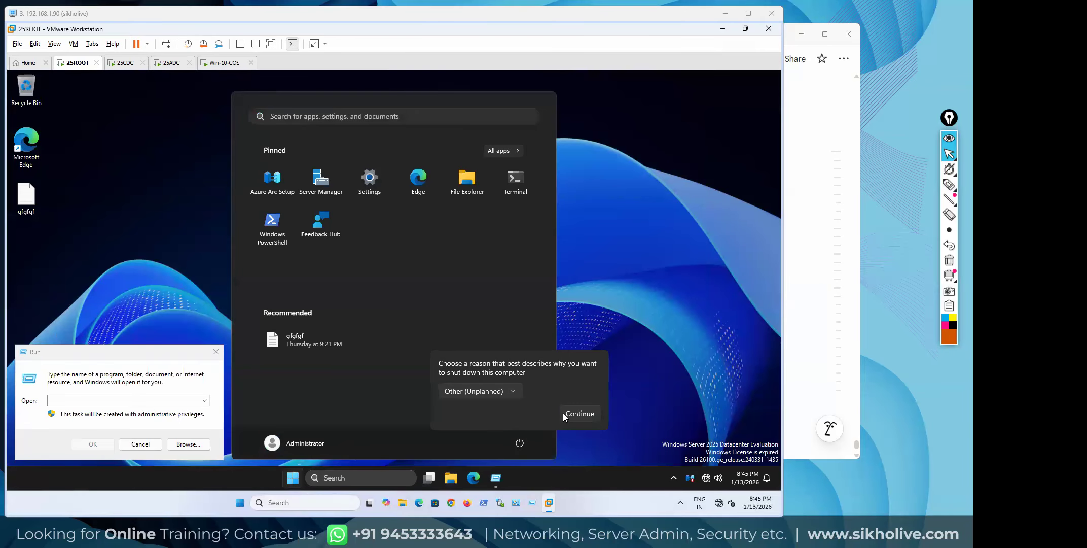
left_click(510, 395)
left_click(472, 394)
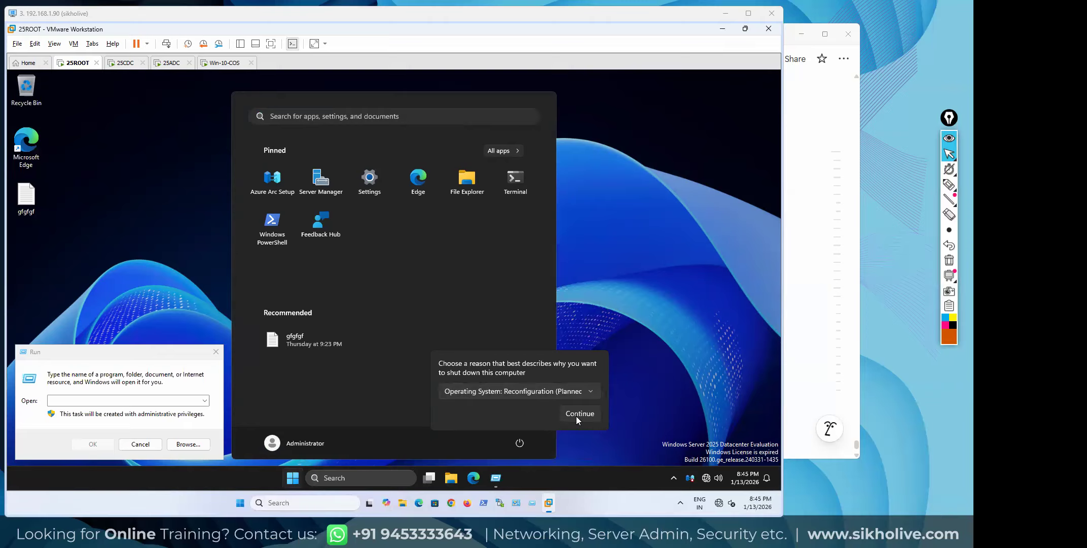
left_click(577, 414)
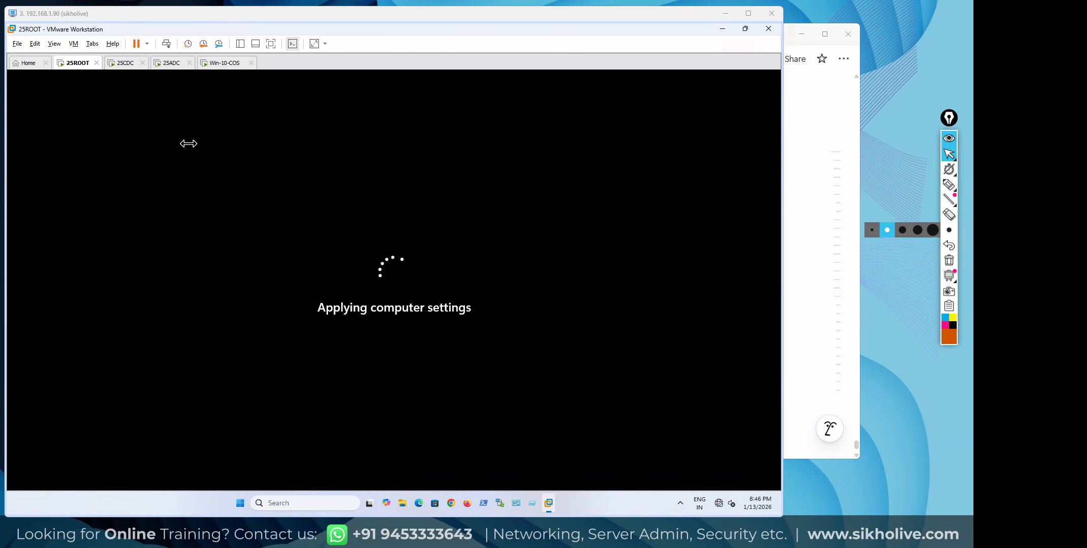
Sign in to 25CDC with the administrator password and open a Command Prompt
left_click(122, 67)
left_click(166, 46)
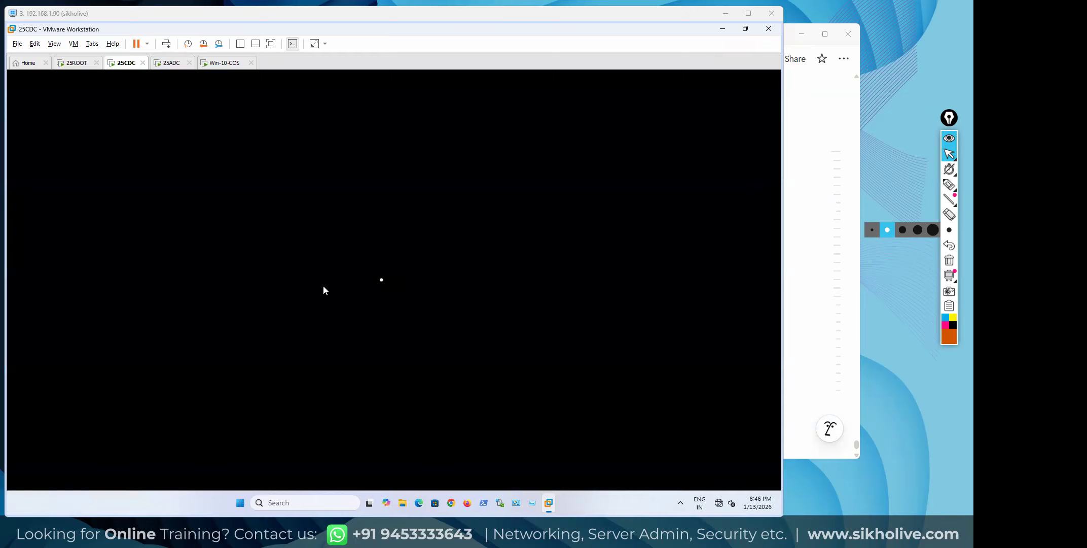
type("P@ssw0rd")
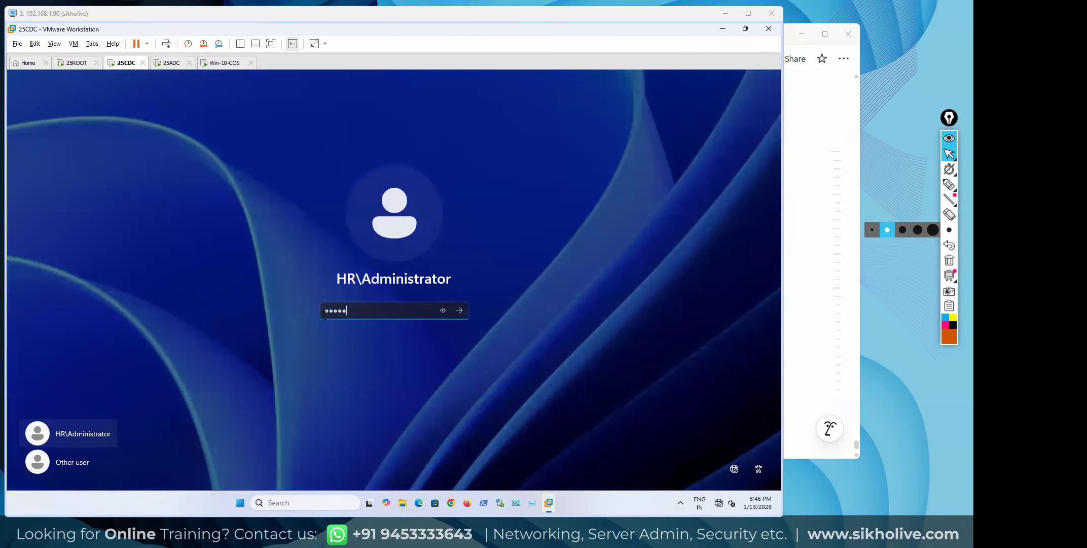
key("Return")
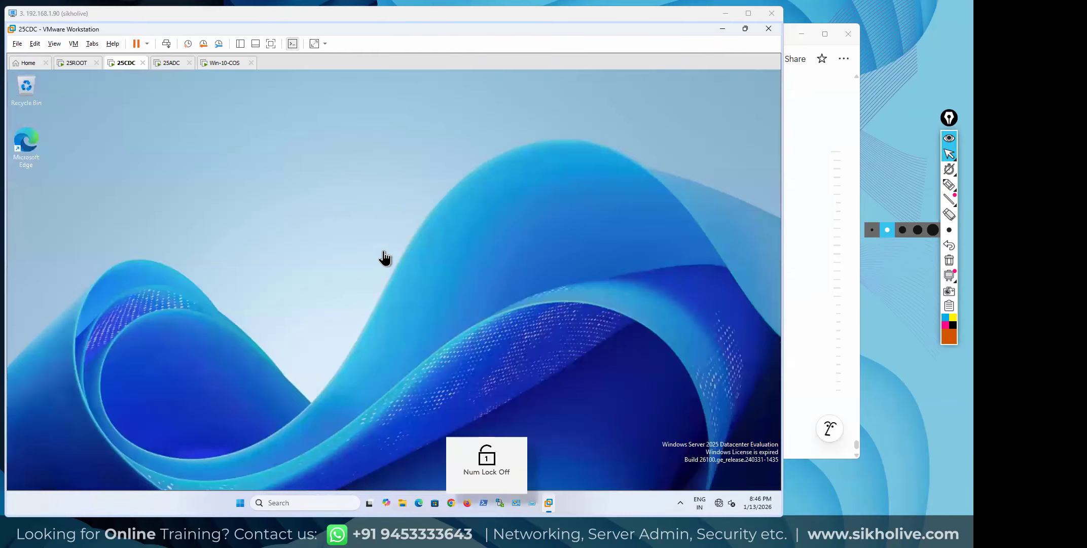
left_click(296, 497)
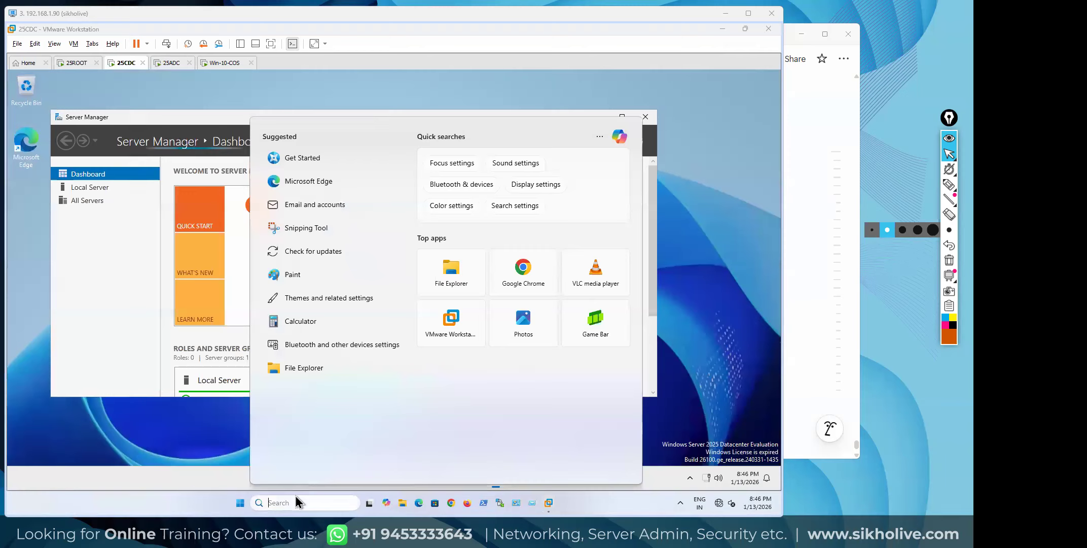
type("cmd")
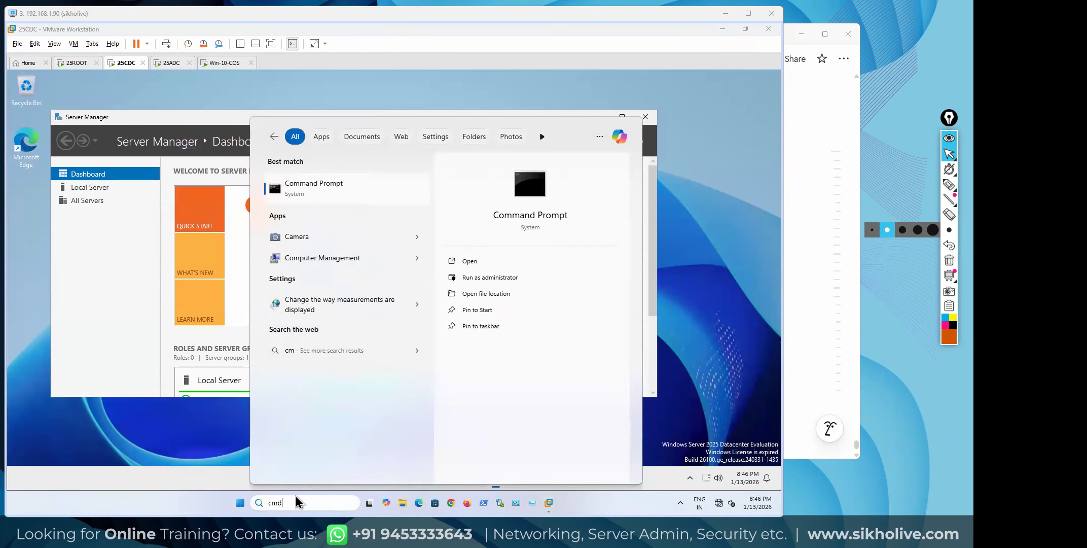
key("Return")
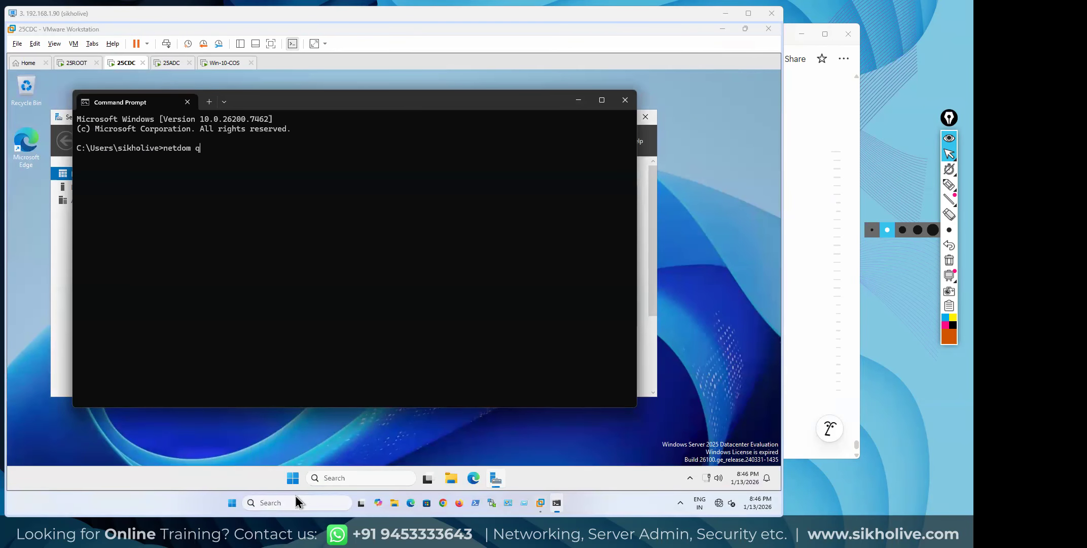
Run netdom fsmo query, which reports netdom as unrecognized, then close Command Prompt
type("o")
key("Return")
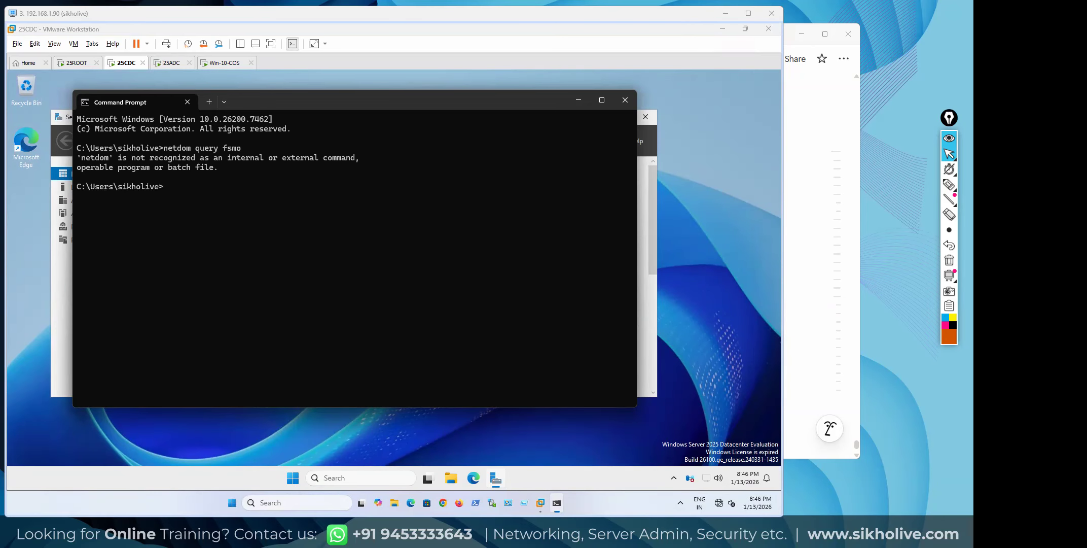
key("Num_Lock")
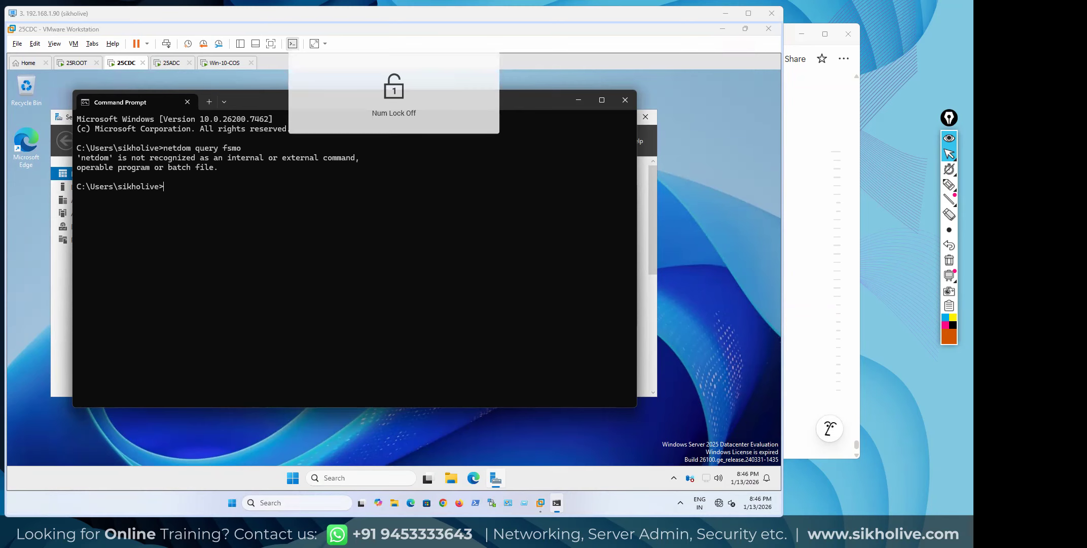
type("etdom query fsmo")
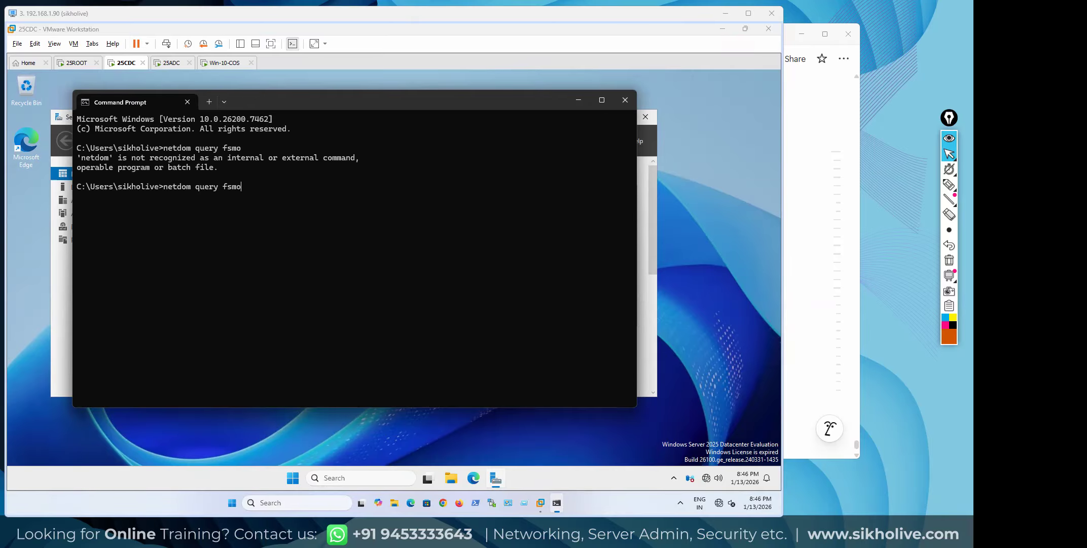
key("Return")
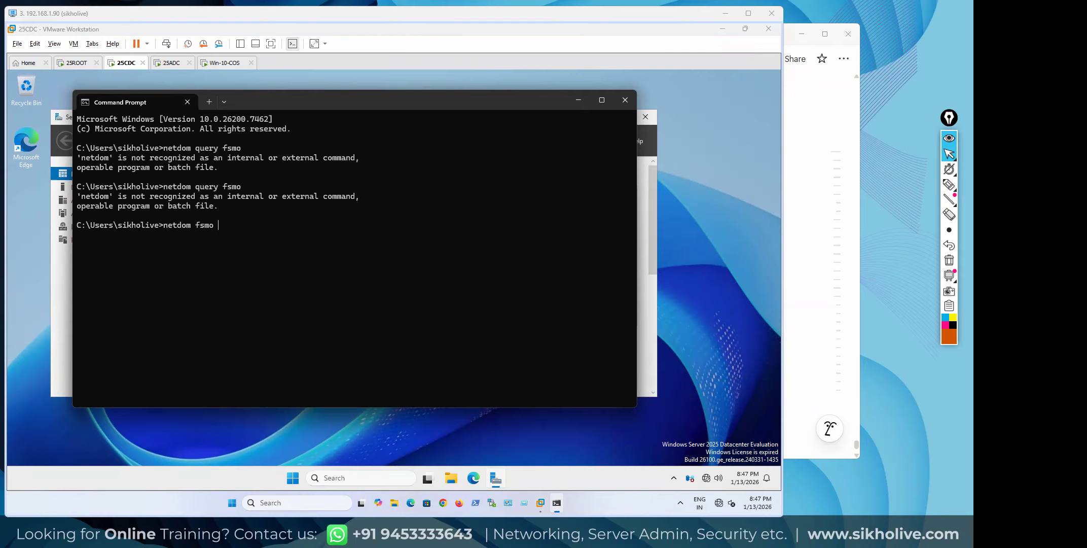
key("Return")
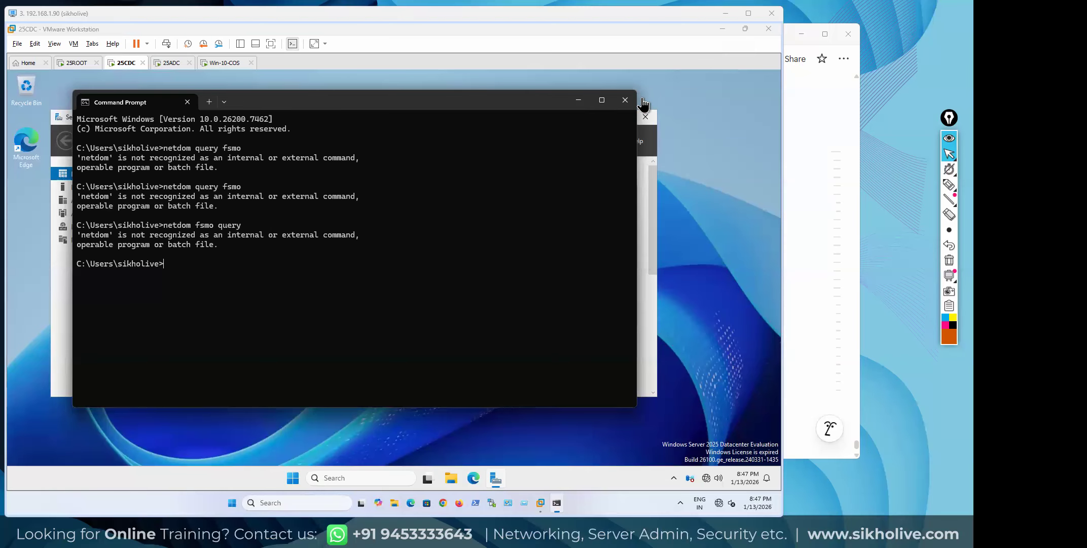
left_click(626, 100)
Sign in to 25ROOT as Administrator and maximize the Server Manager window
left_click(76, 63)
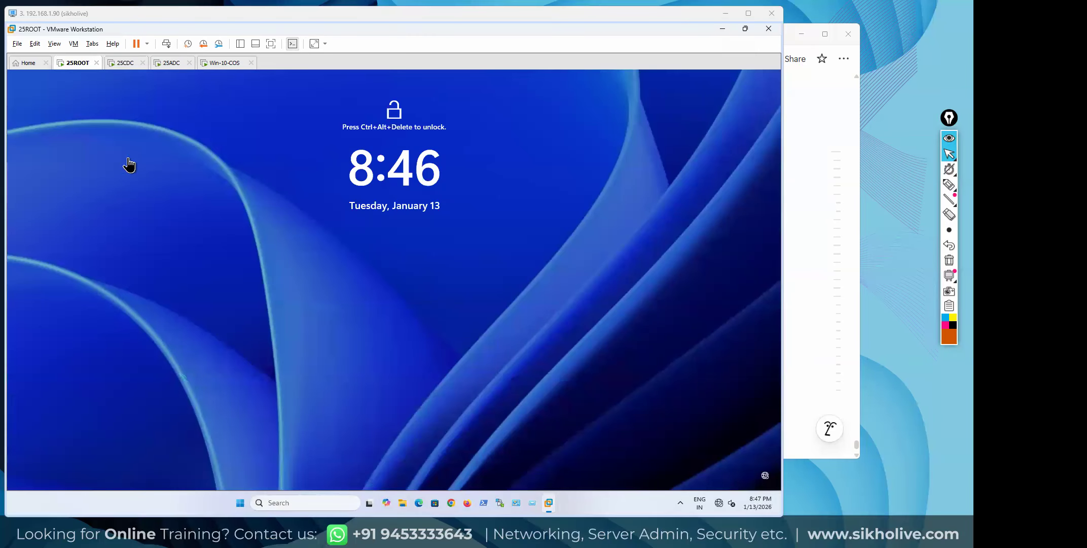
left_click(167, 44)
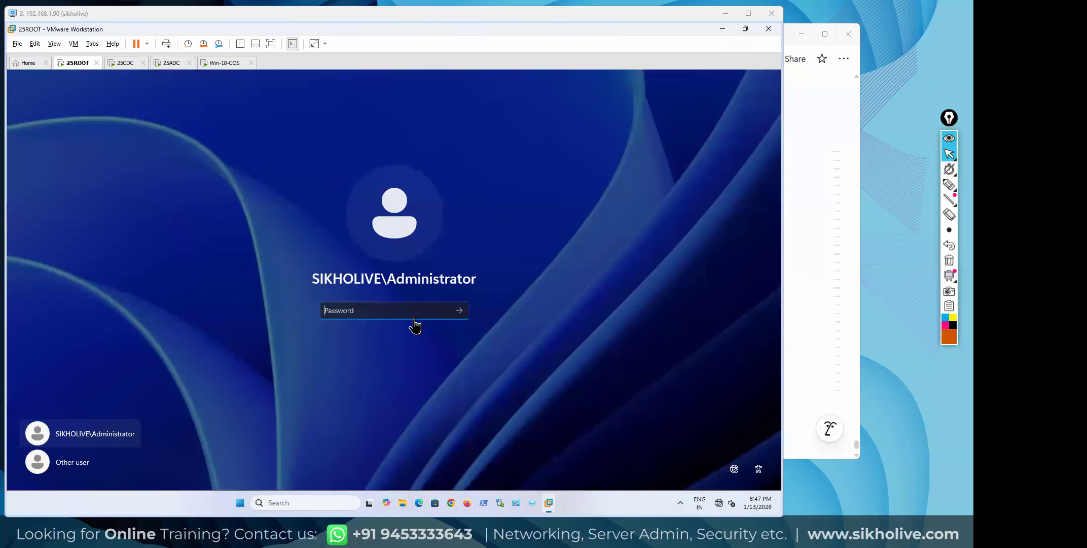
type("P••••••••")
key("Return")
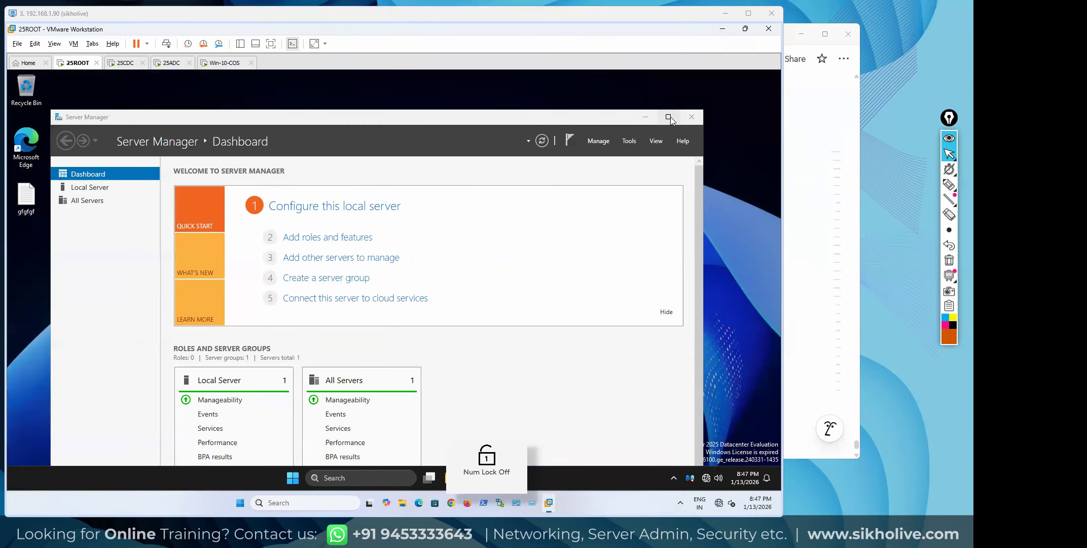
left_click(670, 117)
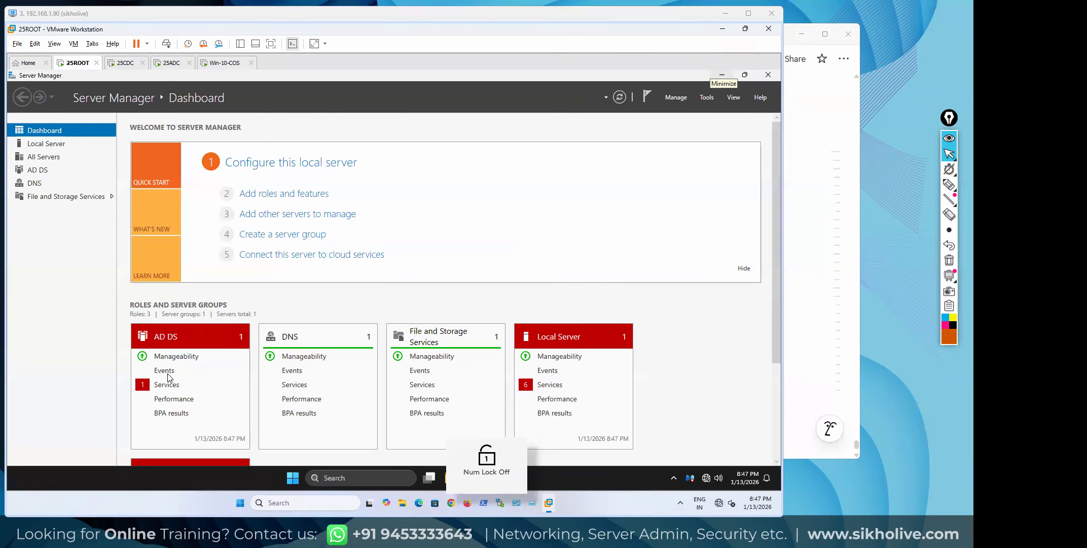
Review the stopped AD DS services, such as Intersite Messaging
left_click(162, 386)
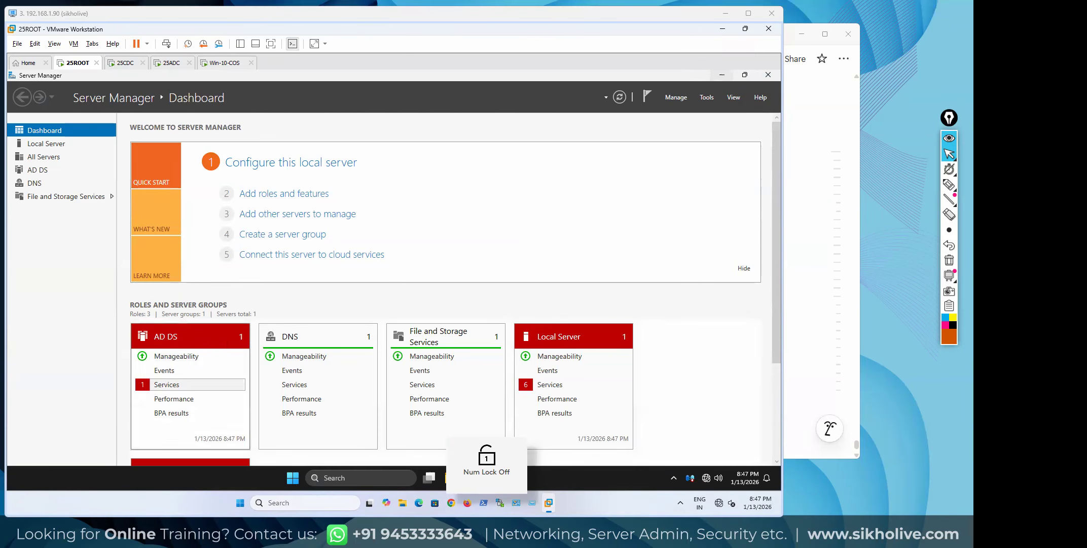
left_click(388, 252)
right_click(388, 254)
left_click(416, 257)
left_click(498, 380)
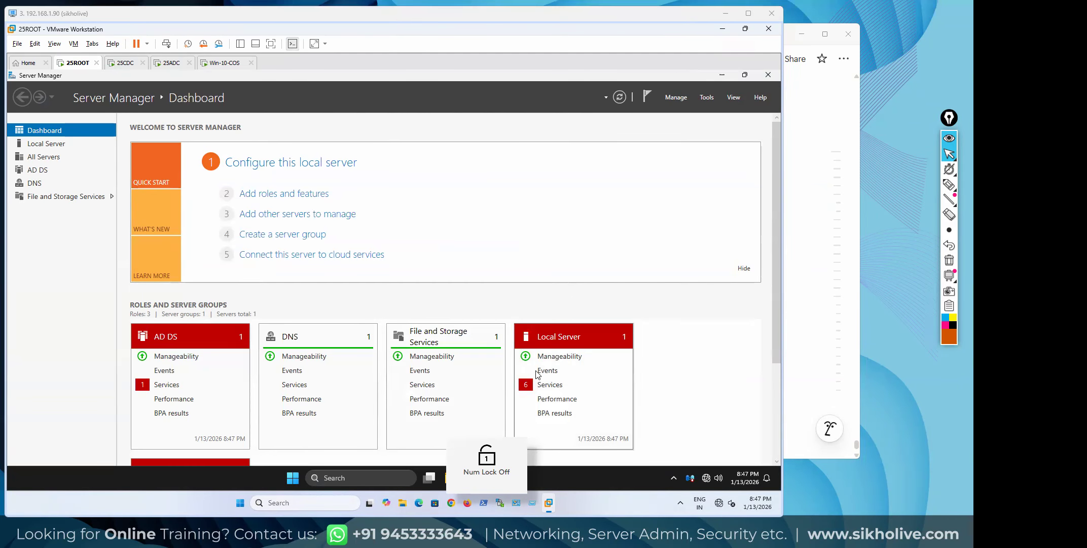
Start the stopped Local Server services, including User Access Logging and Update Orchestrator
left_click(549, 385)
left_click(327, 252)
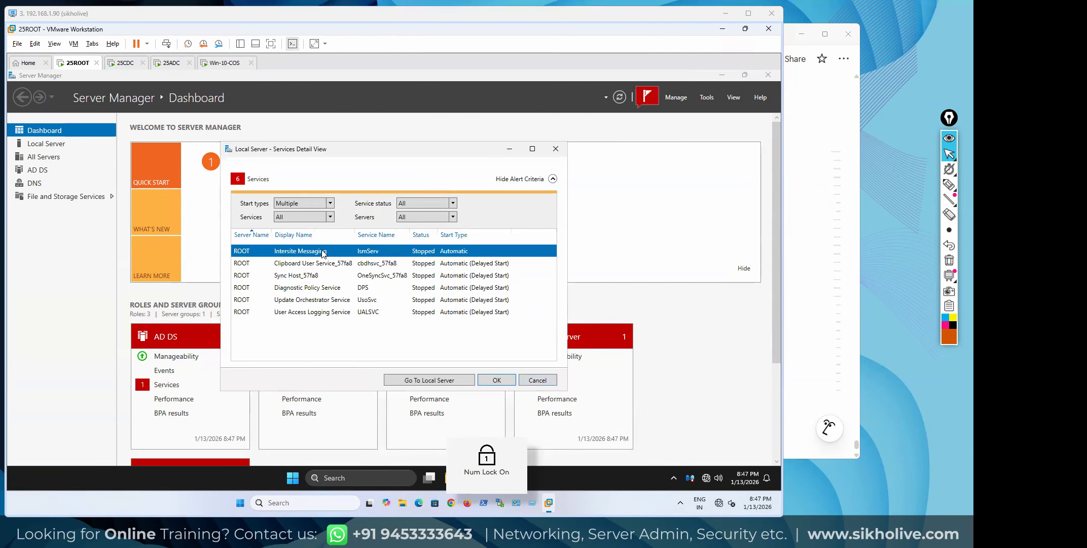
left_click(332, 263)
right_click(332, 274)
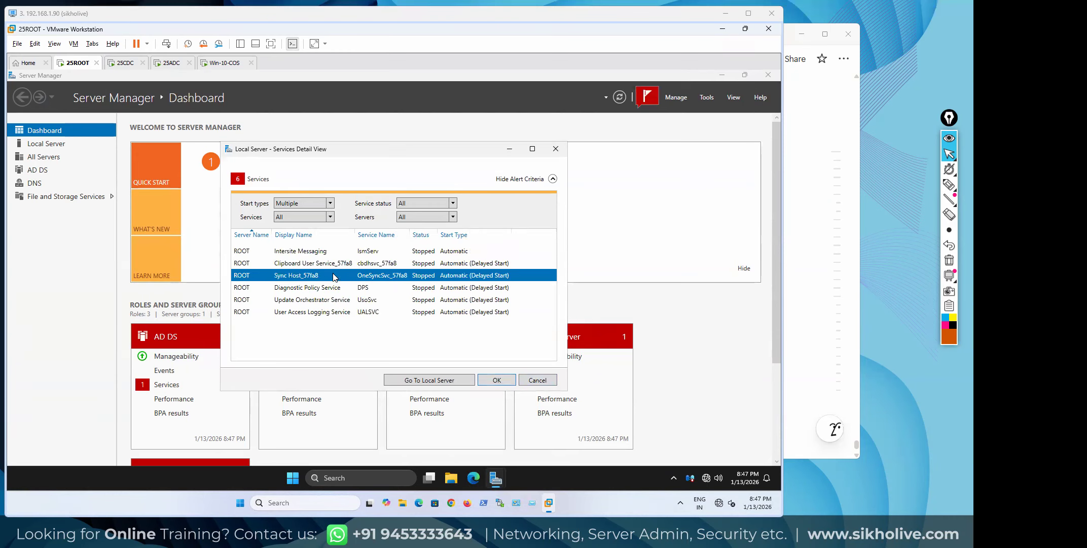
right_click(329, 288)
left_click(365, 296)
left_click(335, 299)
right_click(333, 290)
left_click(350, 296)
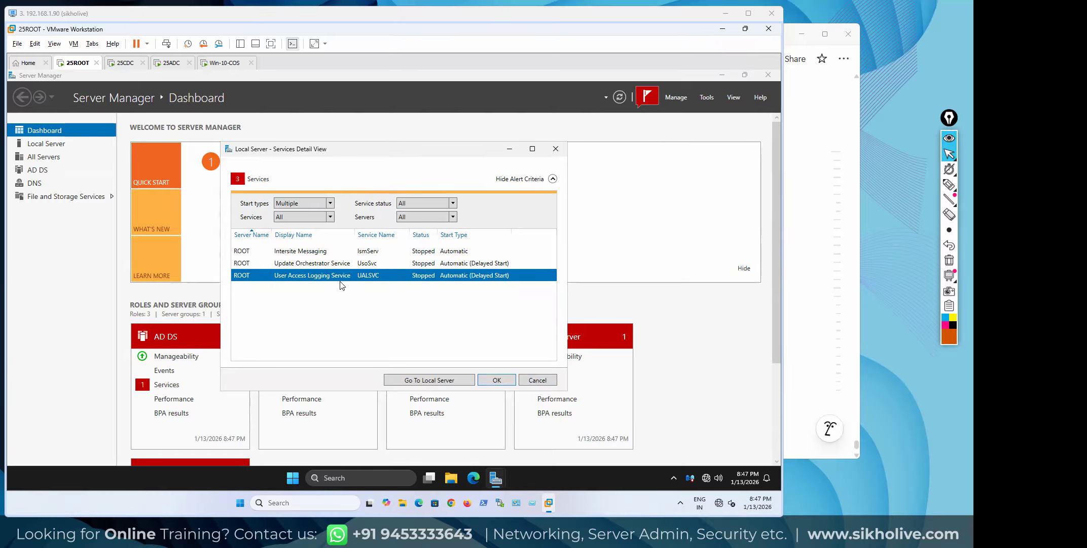
left_click(335, 264)
right_click(335, 263)
left_click(350, 271)
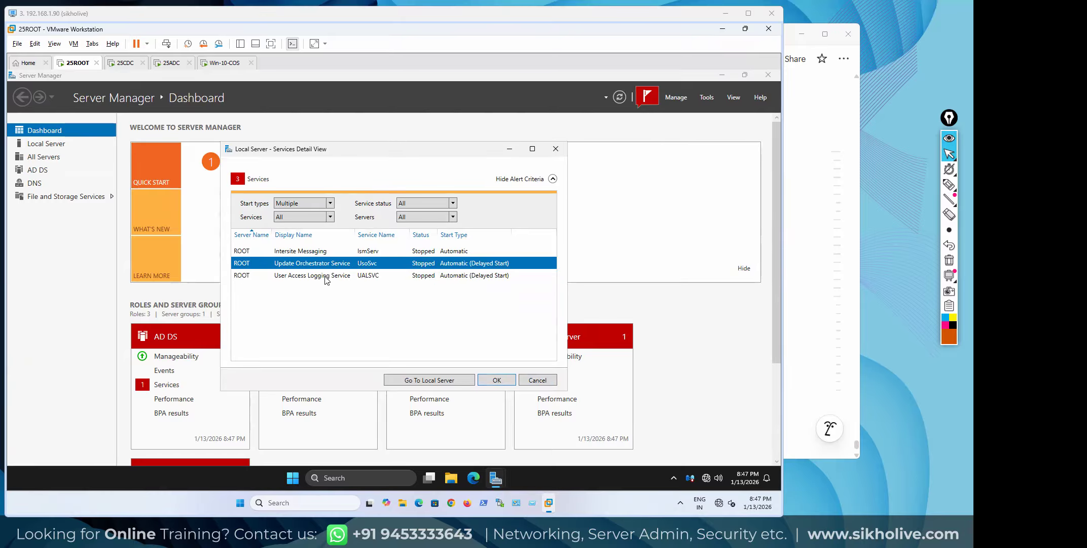
left_click(489, 381)
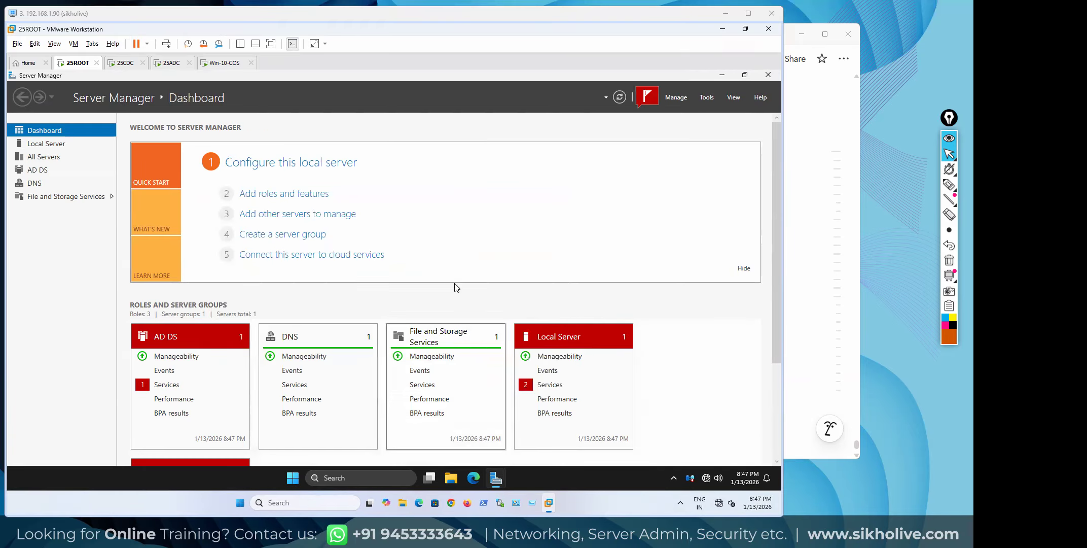
Clear the four Start Services notifications, refresh, and open the Local Server properties
left_click(648, 96)
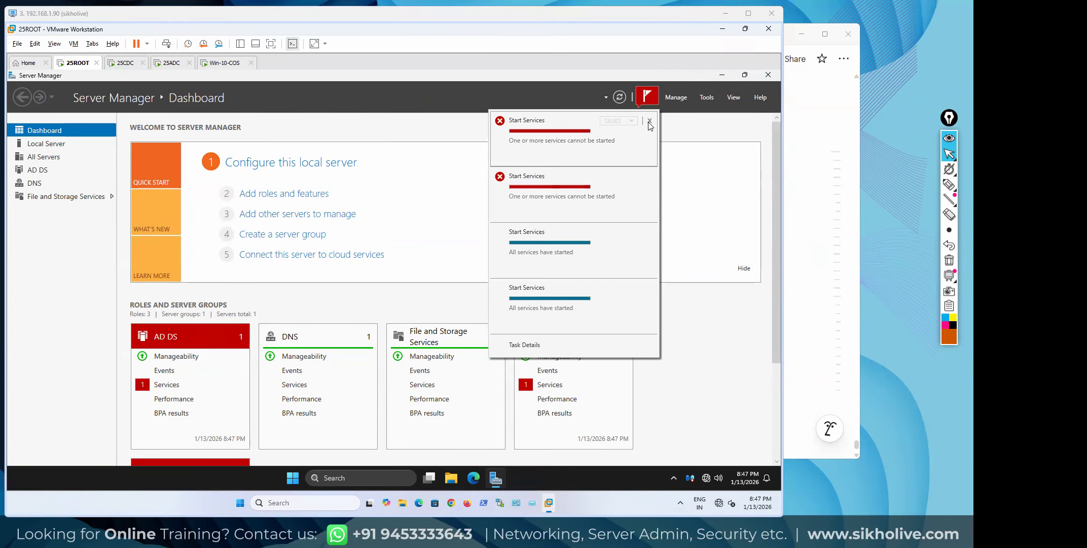
left_click(650, 122)
left_click(650, 122)
left_click(650, 120)
left_click(651, 121)
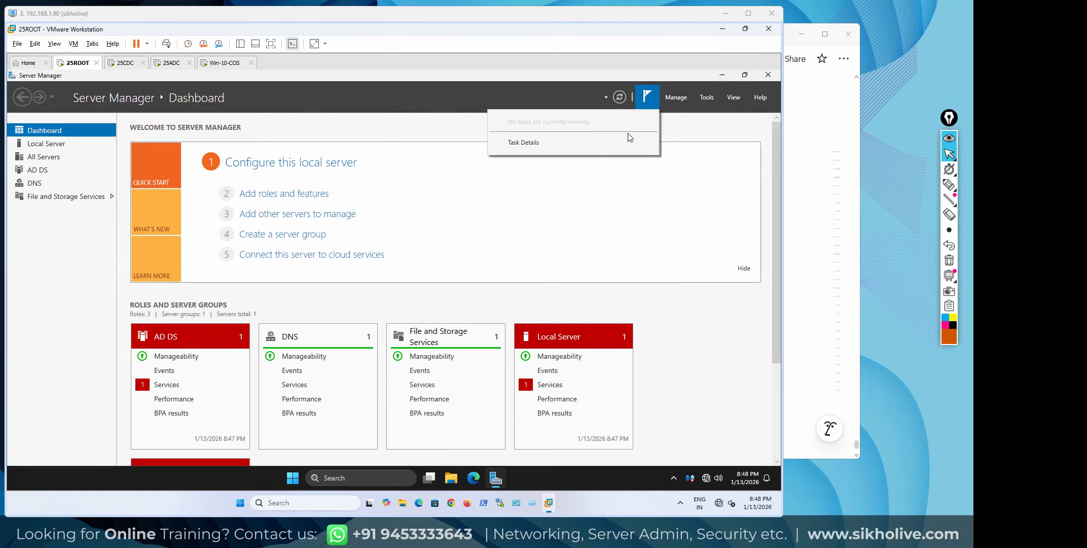
left_click(610, 95)
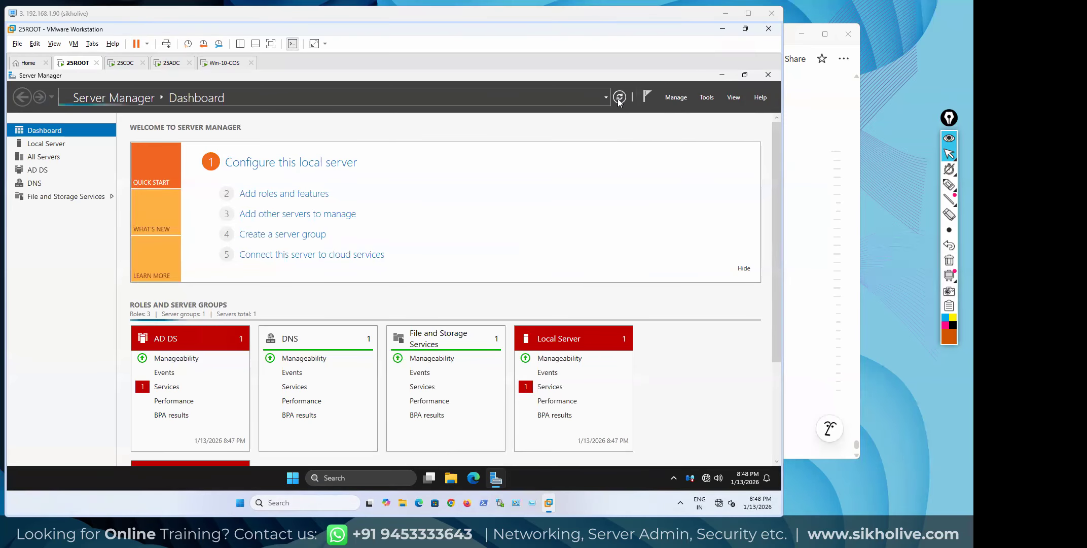
left_click(32, 147)
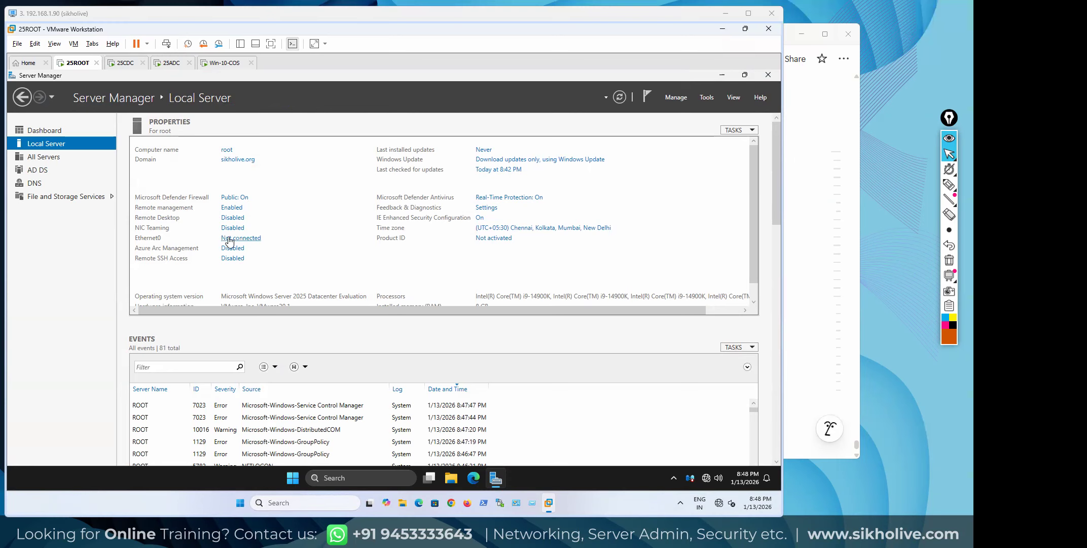
Set 25ROOT's network adapter to Connected and Connect at power on, then refresh to show 192.168.1.10
right_click(80, 65)
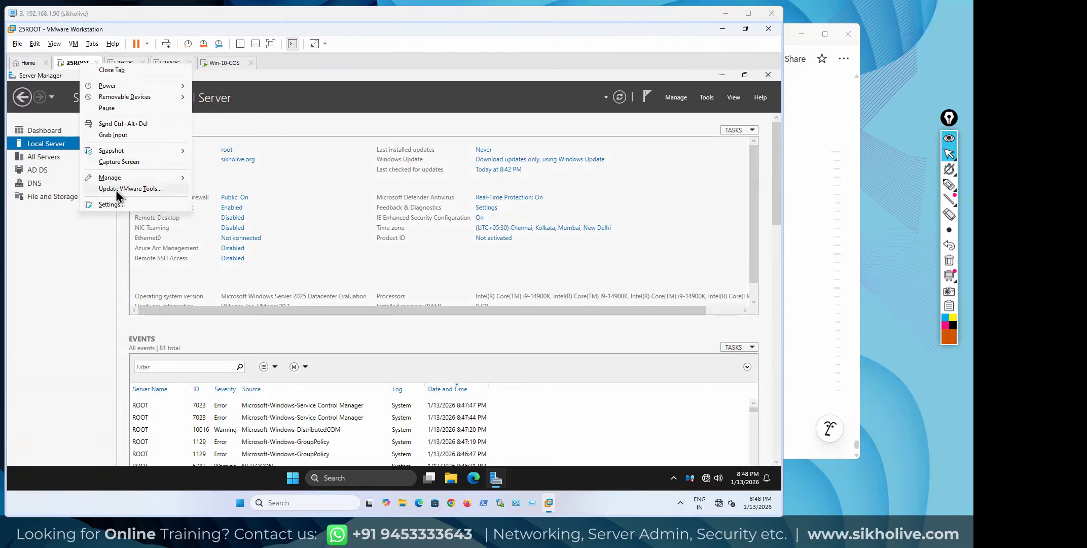
left_click(114, 205)
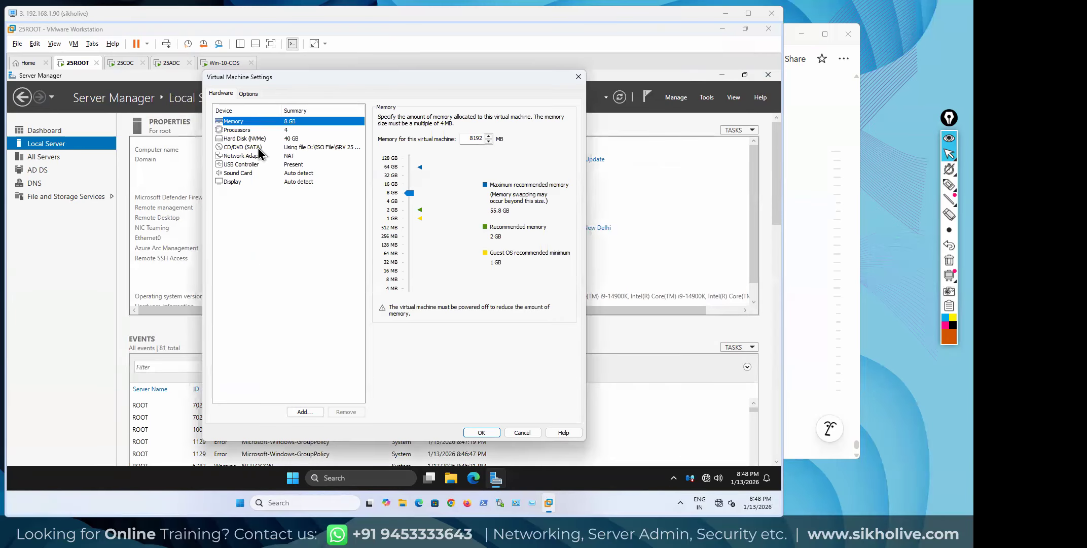
left_click(579, 76)
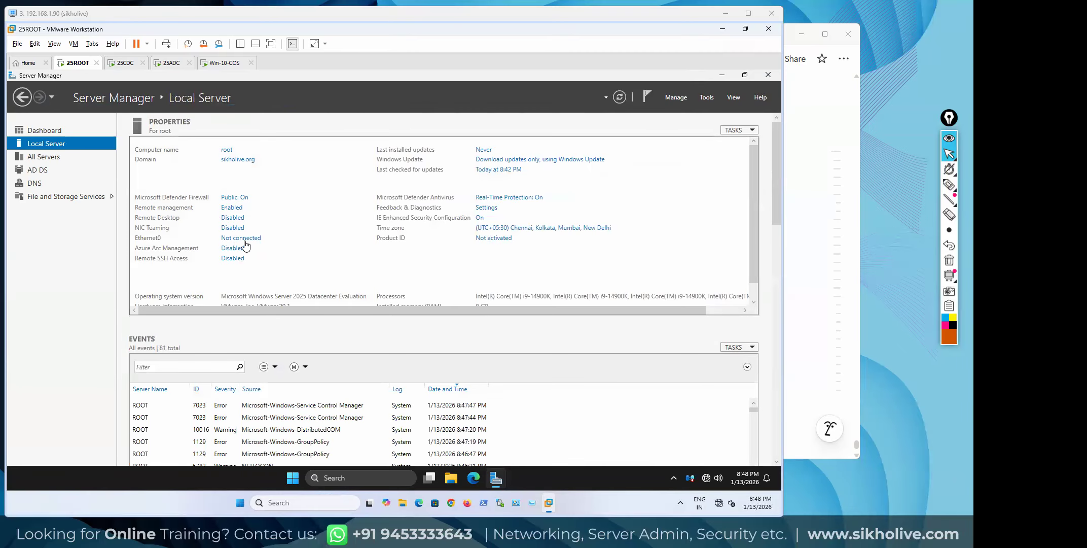
right_click(78, 64)
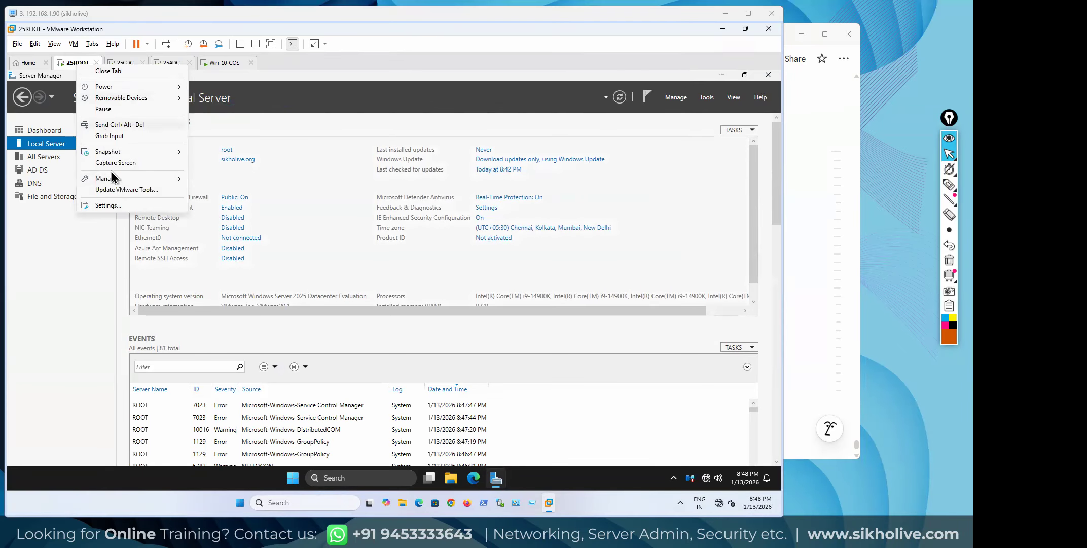
left_click(114, 205)
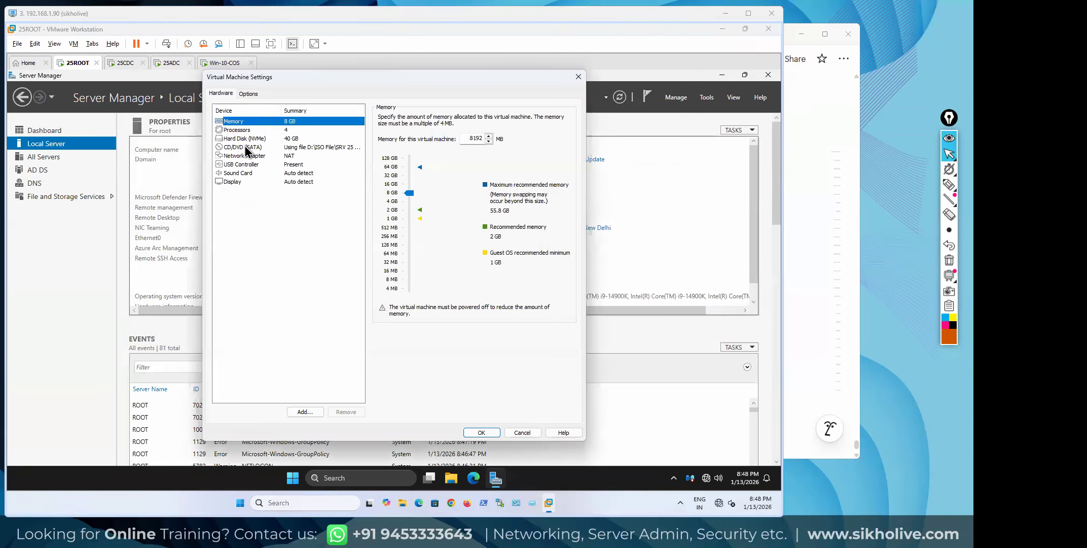
left_click(243, 156)
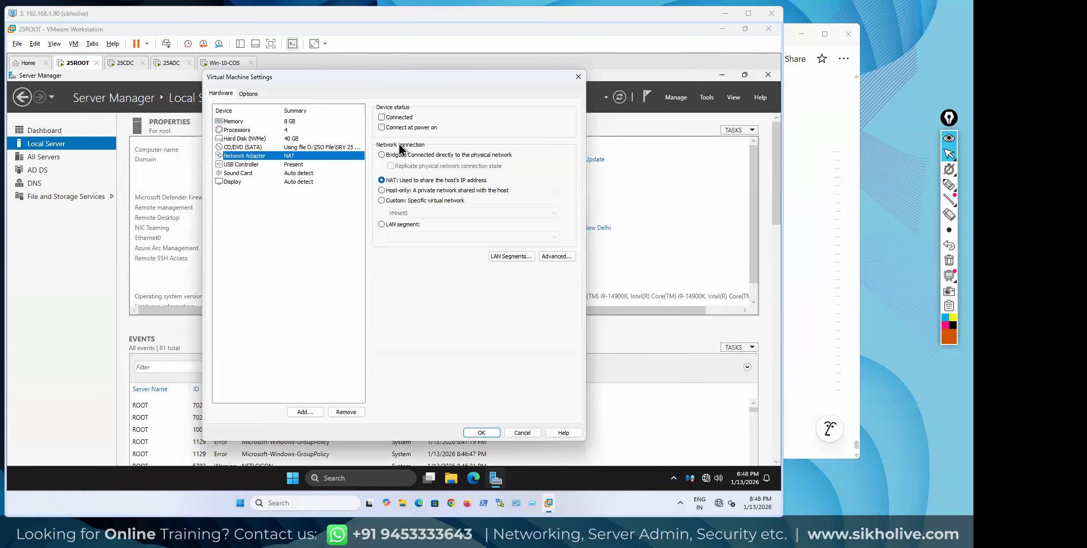
left_click(385, 118)
left_click(385, 128)
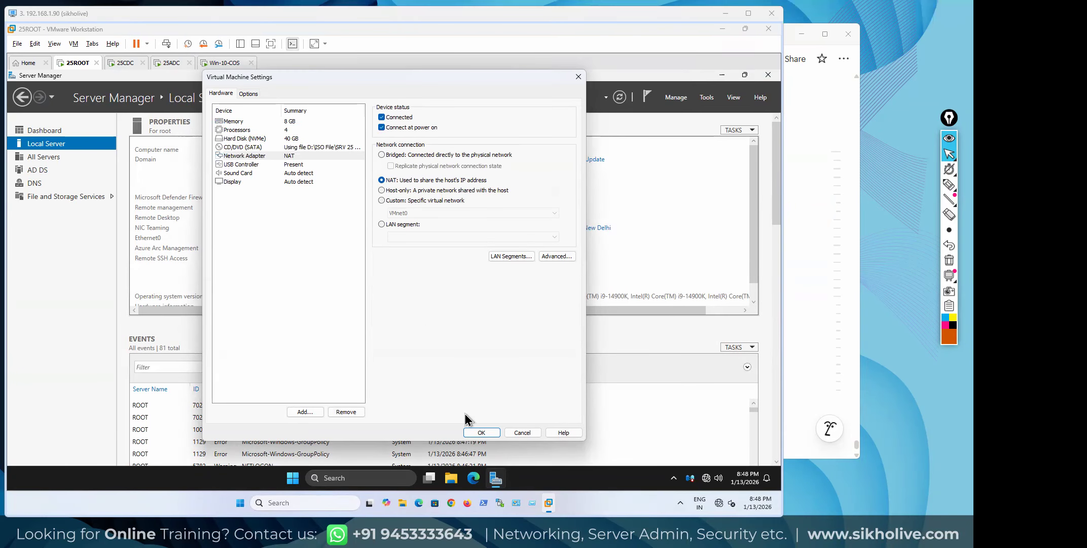
left_click(481, 432)
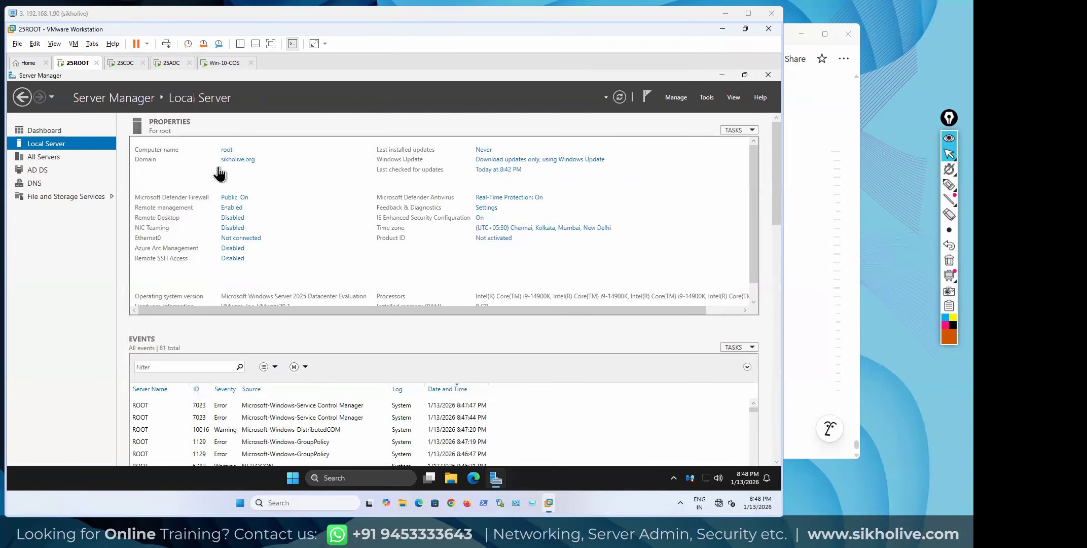
left_click(620, 97)
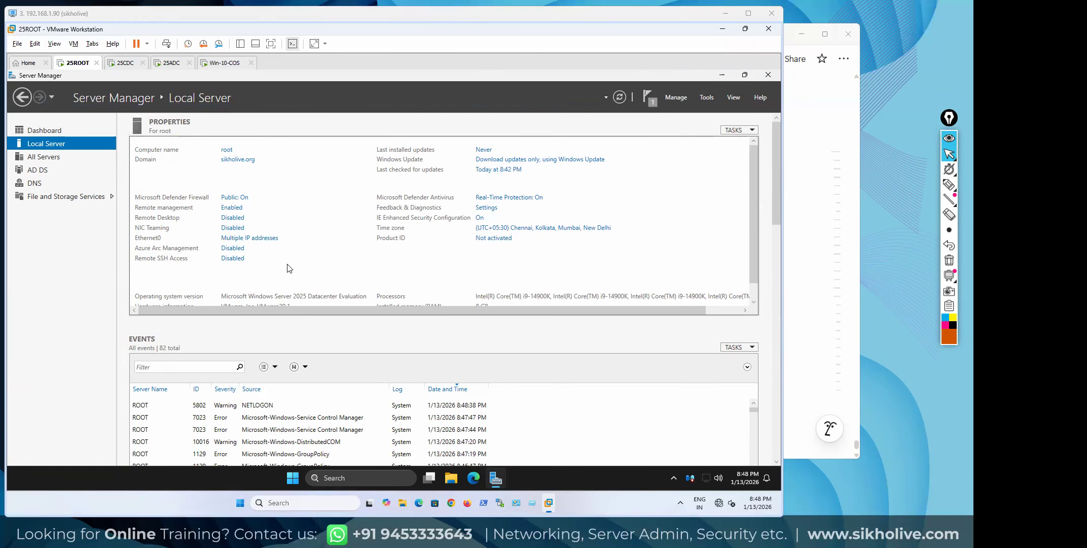
left_click(620, 97)
Run netdom query fsmo in an administrator Command Prompt, showing root.sikholive.org holding all five roles
left_click(347, 481)
type("cmd")
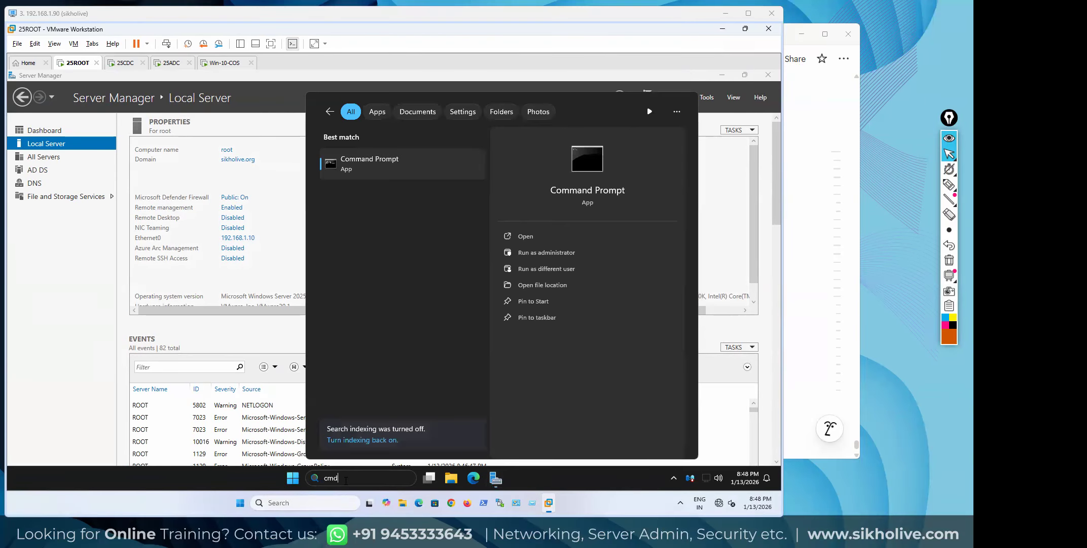
key("Return")
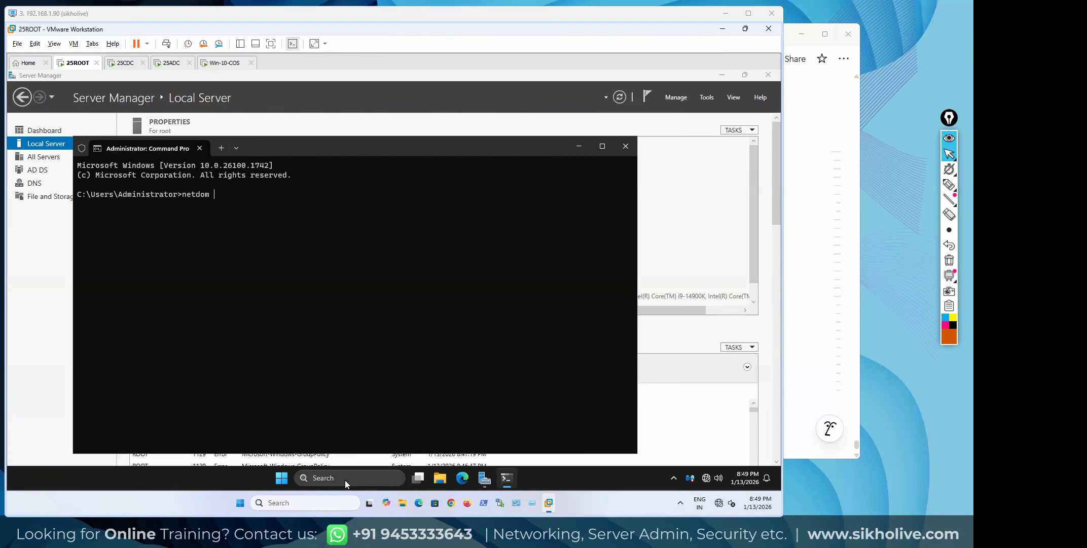
type("y fsmo")
key("Return")
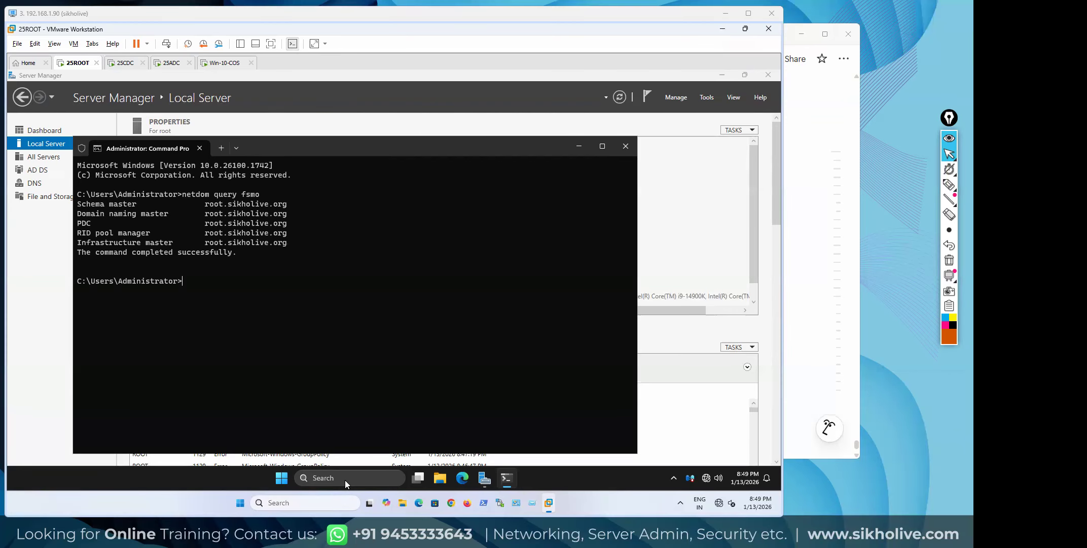
left_click(947, 188)
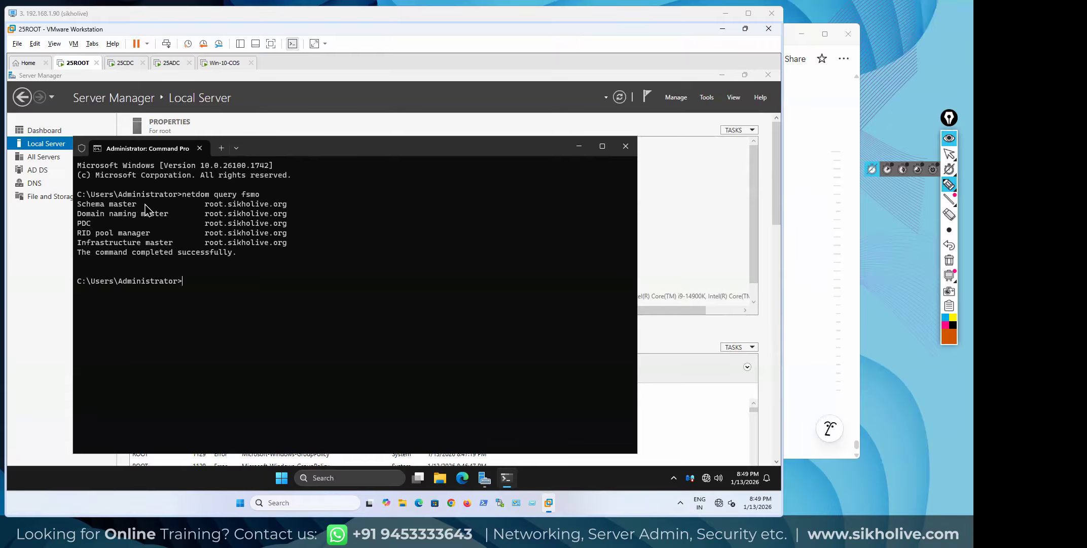
Annotate the output with a boxed '5 fsmo' note, role ticks, and a bracket around root.sikholive.org
mouse_move(340, 171)
left_mouse_down()
mouse_move(381, 171)
mouse_move(317, 175)
left_mouse_up()
mouse_move(403, 163)
left_mouse_down()
mouse_move(421, 168)
mouse_move(399, 173)
mouse_move(428, 172)
left_mouse_up()
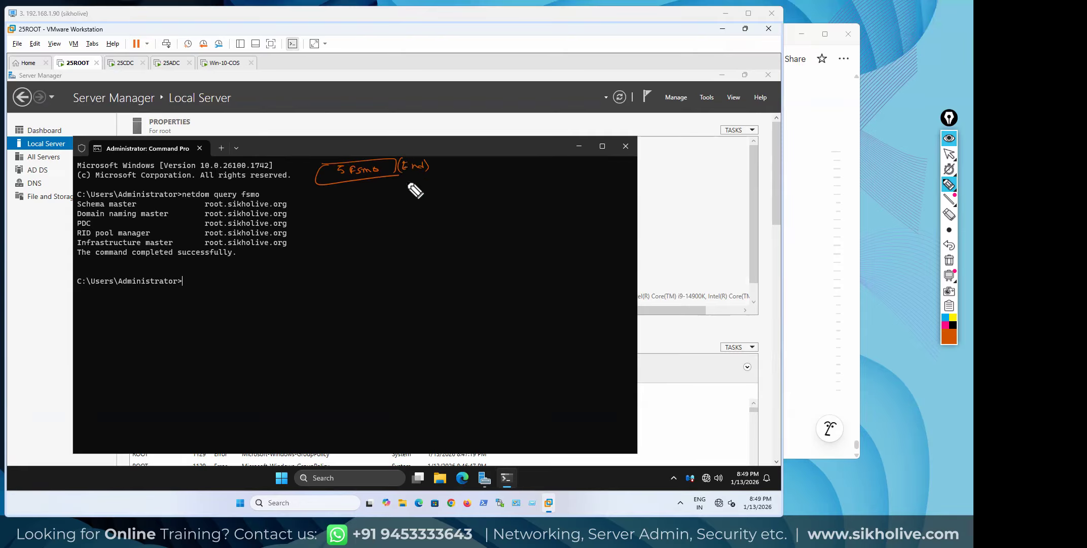
left_click_drag(357, 180, 364, 187)
left_click_drag(142, 205, 175, 211)
left_click_drag(96, 226, 102, 224)
left_click_drag(164, 234, 180, 239)
left_click_drag(142, 205, 151, 202)
left_click_drag(177, 212, 181, 209)
left_click_drag(96, 230, 184, 239)
mouse_move(288, 202)
left_mouse_down()
mouse_move(300, 247)
mouse_move(288, 252)
left_mouse_up()
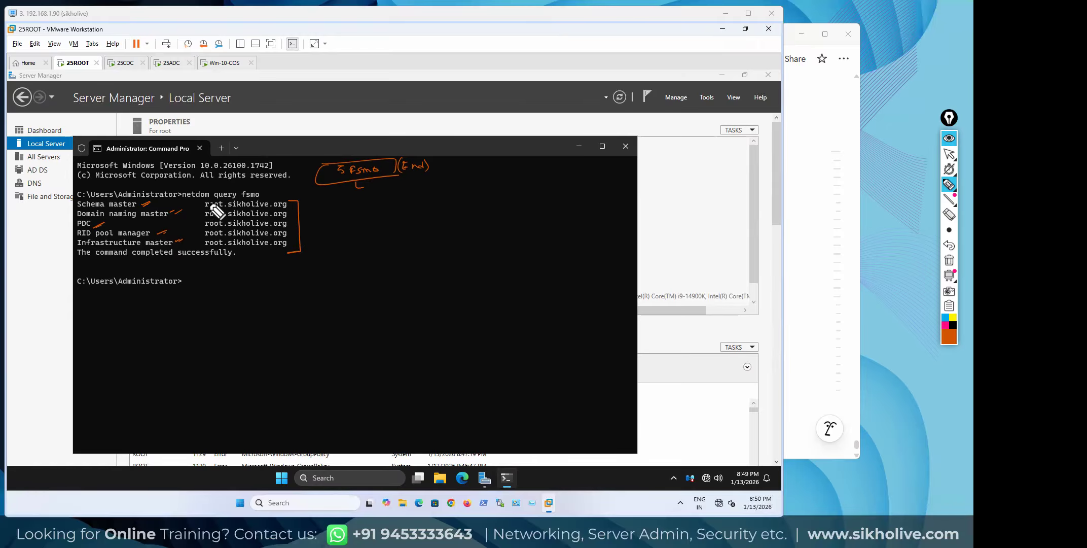
mouse_move(199, 205)
left_mouse_down()
mouse_move(199, 247)
mouse_move(285, 248)
mouse_move(291, 215)
mouse_move(195, 202)
left_mouse_up()
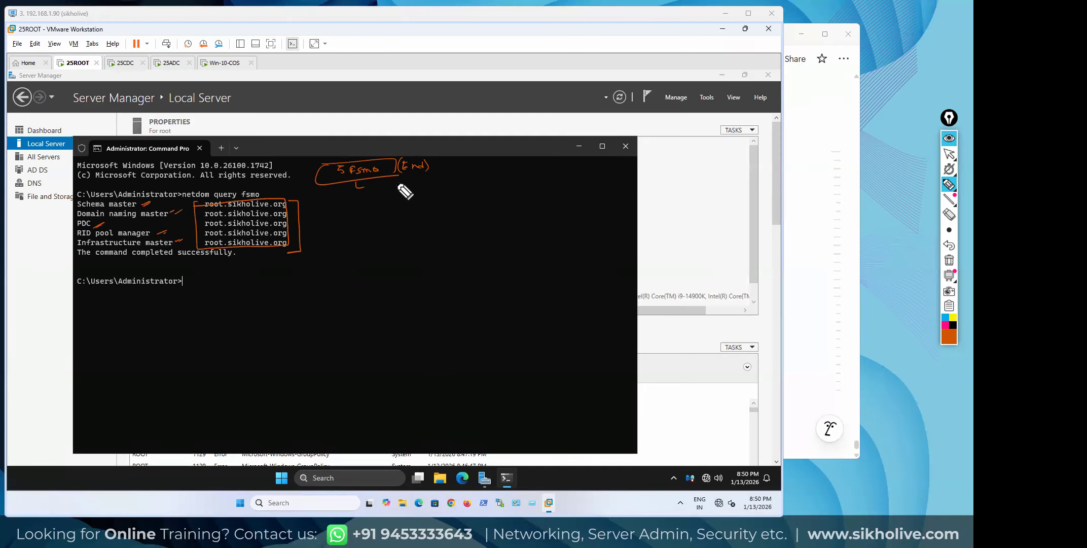
Write '5' and an underlined 'So Domains' note, then clear all the markup
left_click(949, 154)
left_click(949, 184)
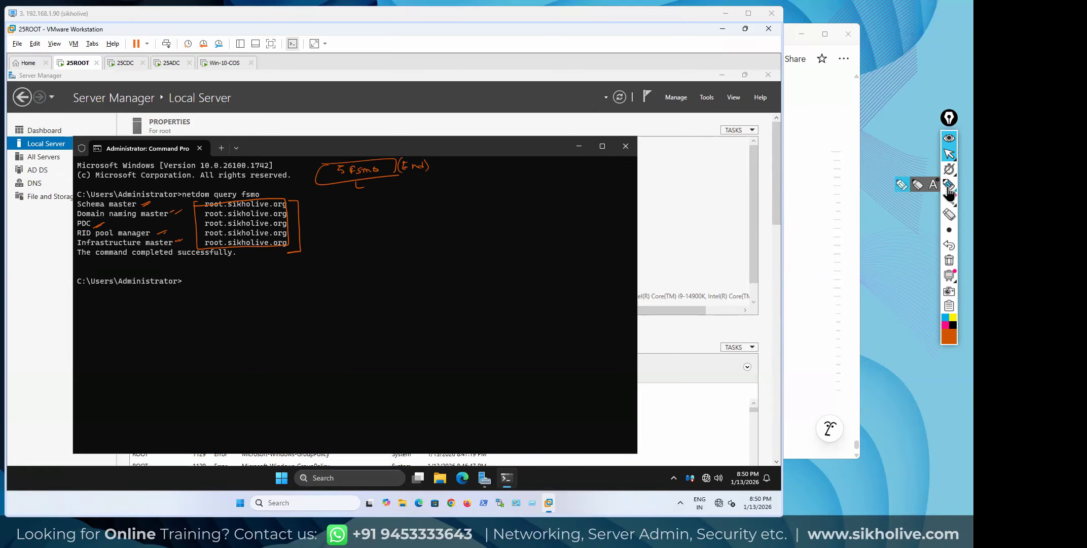
mouse_move(381, 233)
left_mouse_down()
mouse_move(375, 242)
mouse_move(453, 231)
left_mouse_up()
left_click_drag(398, 249, 449, 242)
left_click_drag(401, 253, 448, 245)
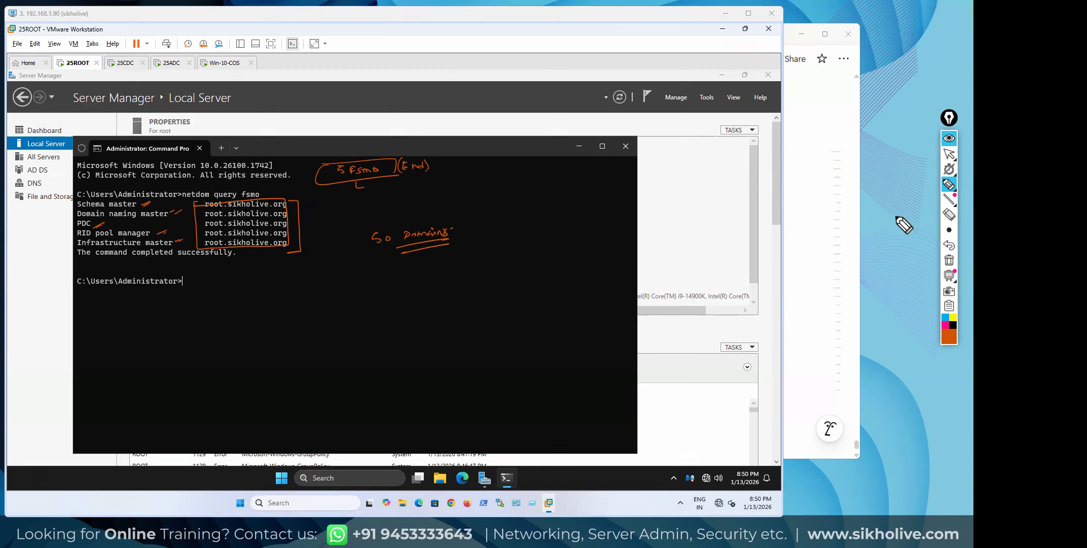
left_click(950, 260)
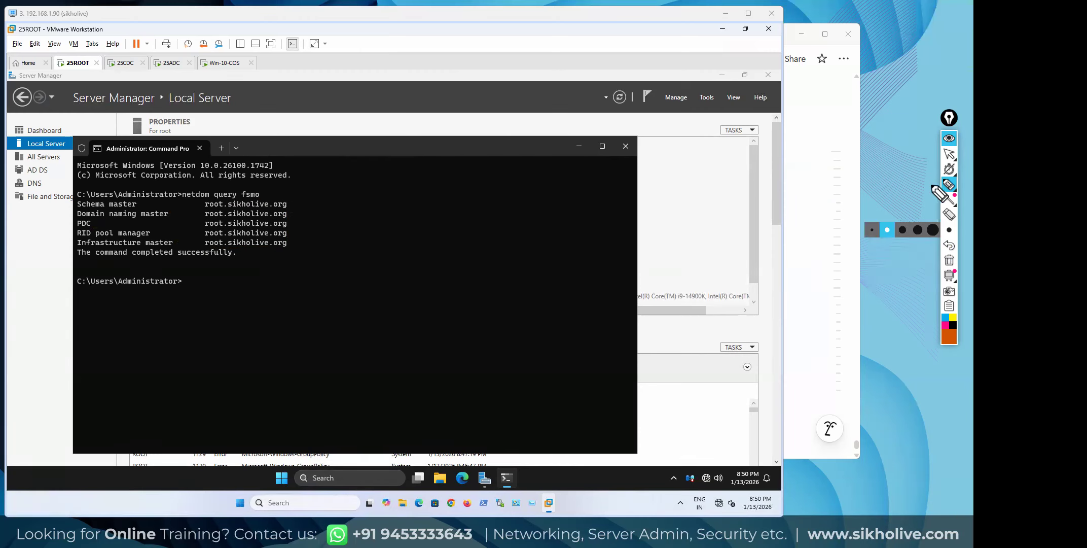
With the highlighter, bracket the 25ROOT FSMO role lines and write '5 Fsmo' beside them
left_click(949, 185)
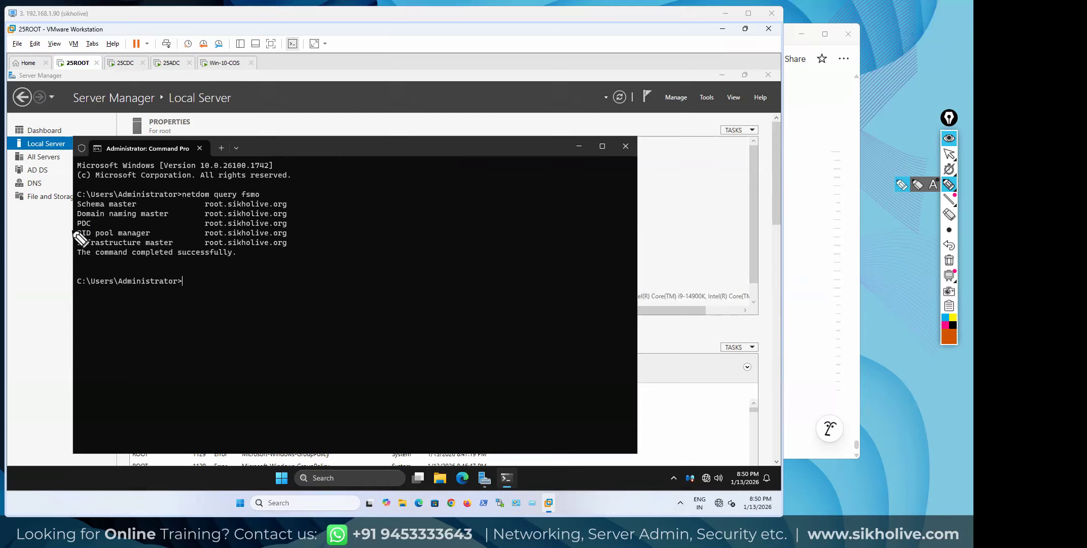
left_click_drag(74, 224, 69, 239)
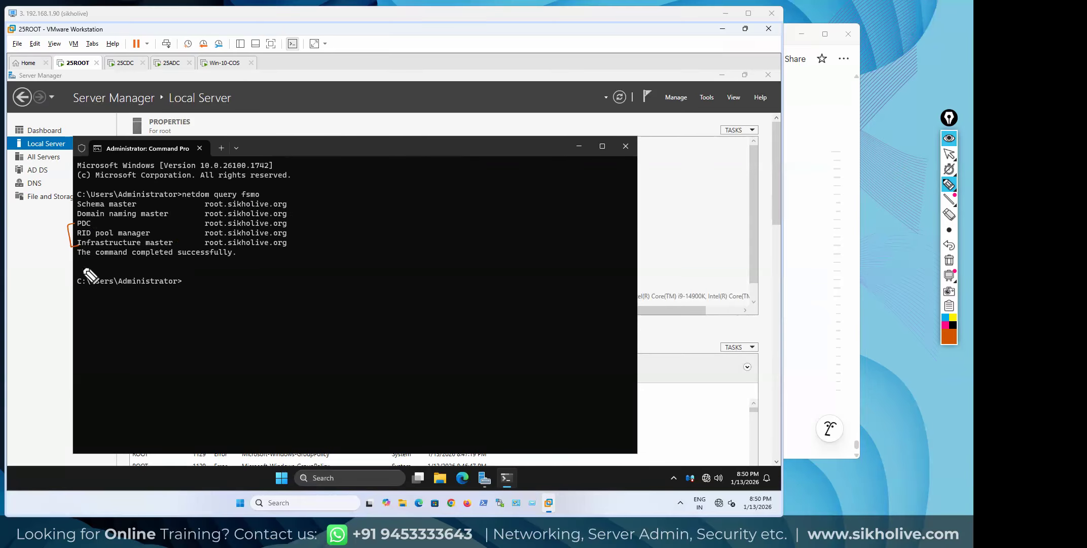
left_click_drag(295, 223, 297, 240)
left_click_drag(293, 201, 292, 223)
left_click_drag(361, 181, 362, 191)
left_click_drag(369, 186, 376, 189)
mouse_move(379, 173)
left_mouse_down()
mouse_move(401, 182)
mouse_move(406, 169)
mouse_move(363, 188)
left_mouse_up()
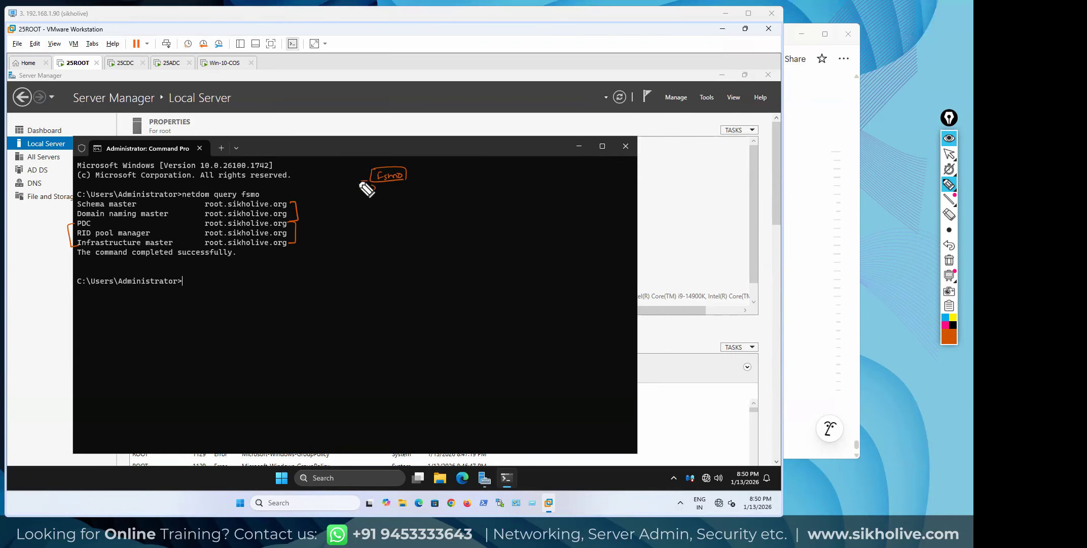
Add a boxed 'Root' note, then leave drawing mode and select the five role lines
left_click_drag(375, 150, 380, 157)
left_click_drag(382, 152, 394, 155)
left_click_drag(389, 151, 395, 150)
left_click_drag(362, 148, 402, 157)
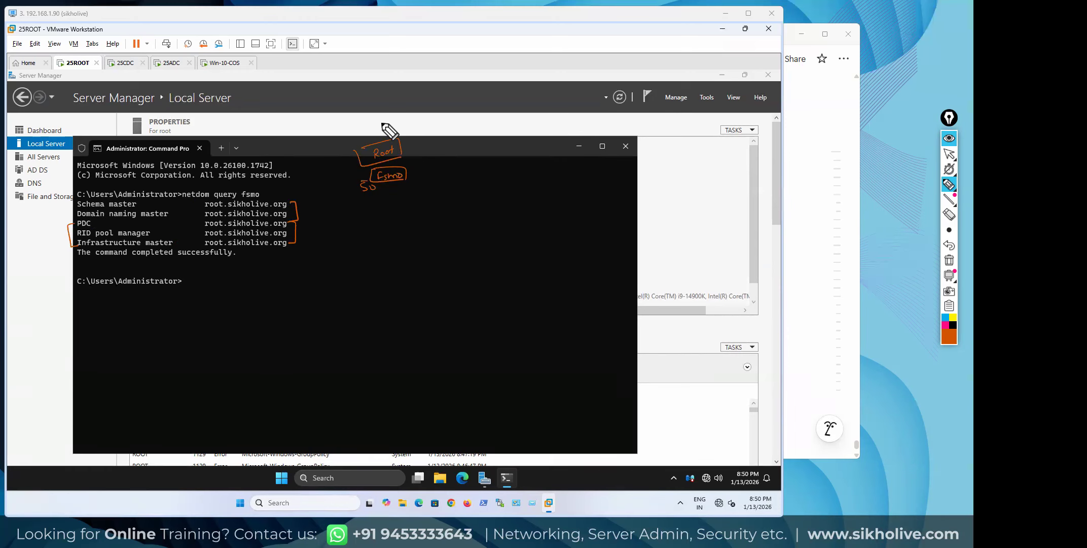
key("ctrl+shift+2")
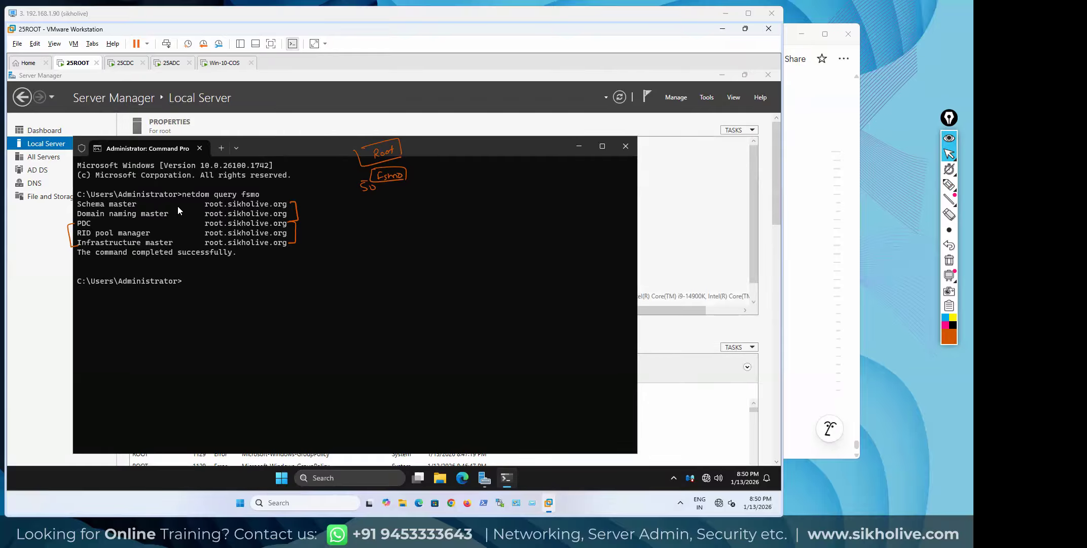
left_click_drag(254, 211, 296, 247)
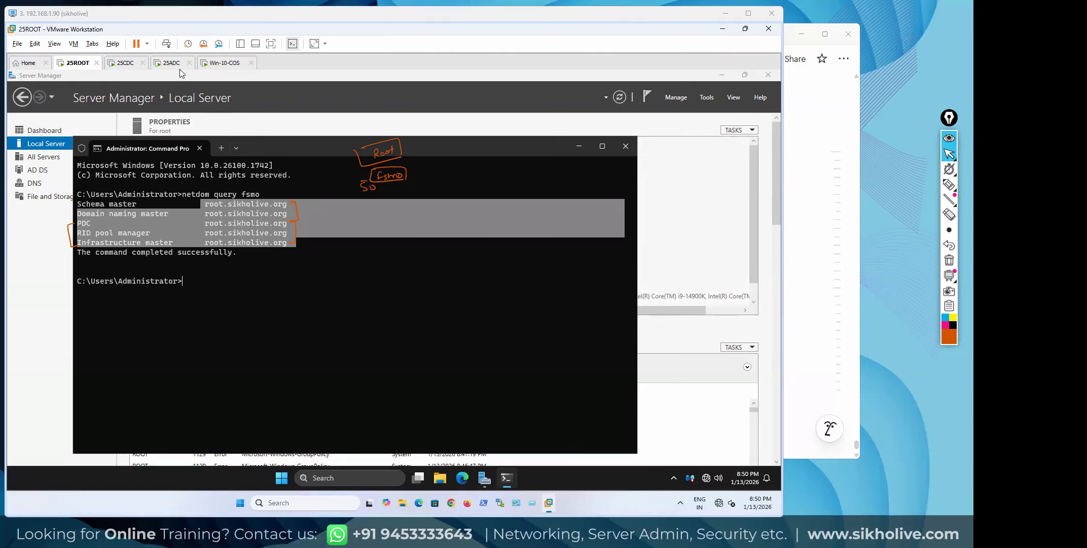
On the 25CDC VM, open Command Prompt as administrator via search for 'cmd'
left_click(124, 63)
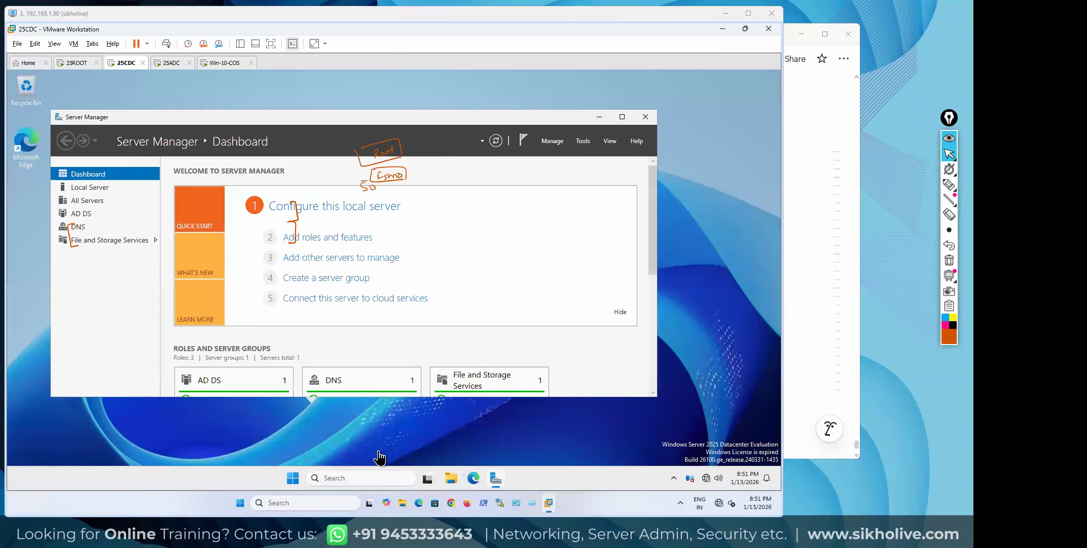
left_click(385, 477)
type("cmd")
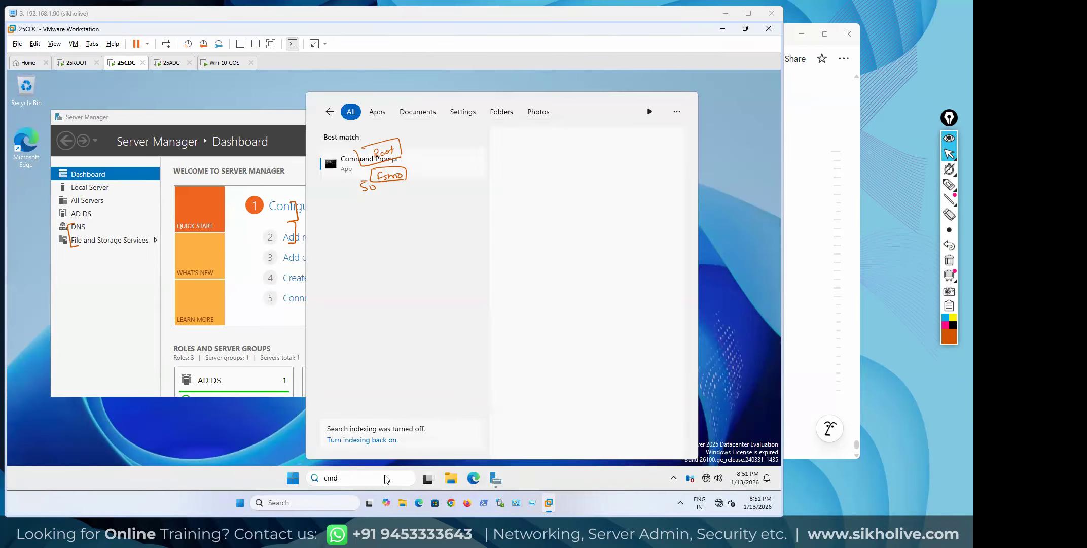
key("Return")
Review 25CDC's network adapter settings, then run netdom query fsmo
right_click(123, 70)
left_click(162, 205)
left_click(279, 158)
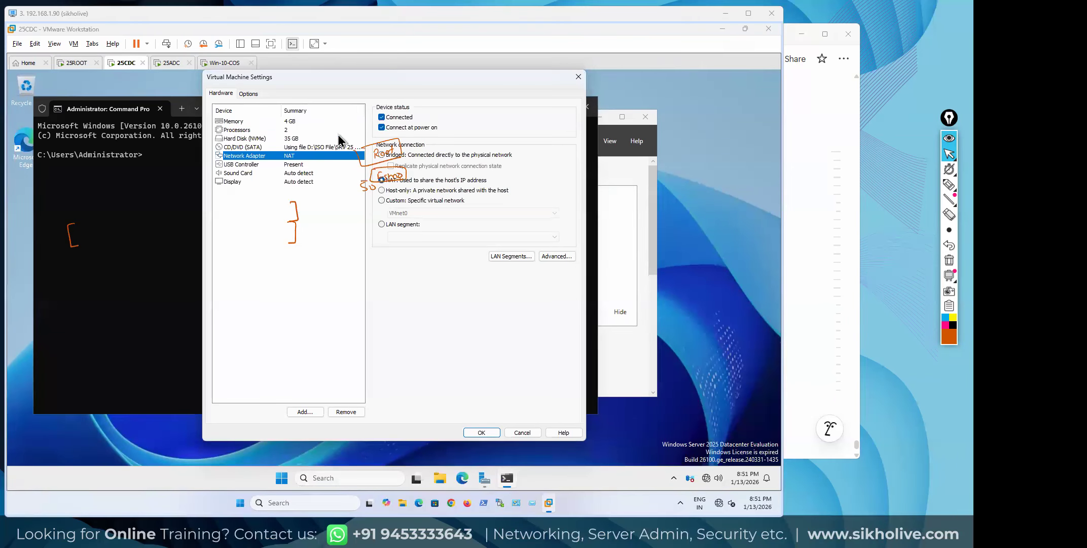
left_click(481, 432)
type("netdom query fsmo")
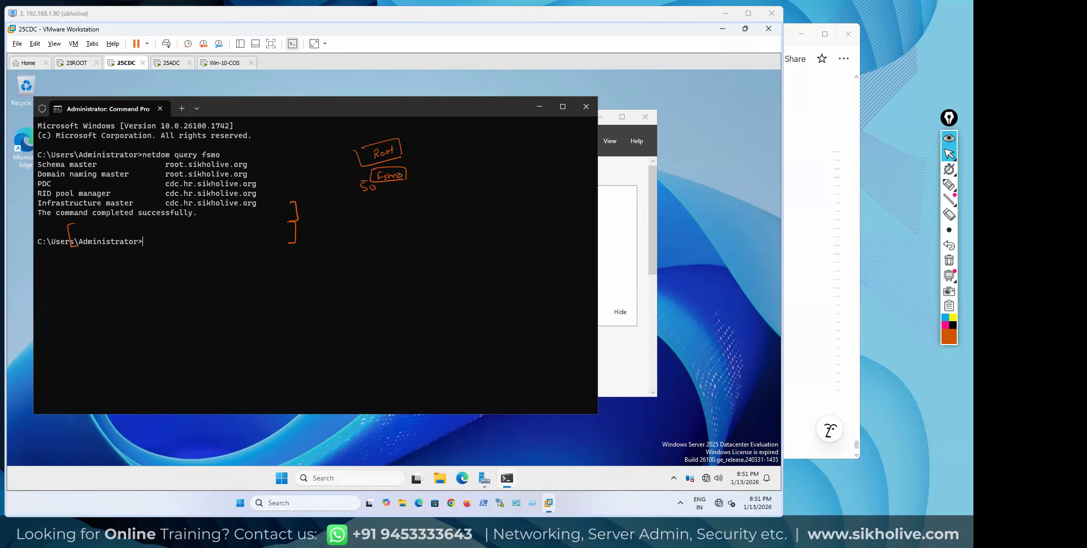
Highlight-bracket the three cdc.hr.sikholive.org role holders and arrow the schema and naming roles
left_click(949, 184)
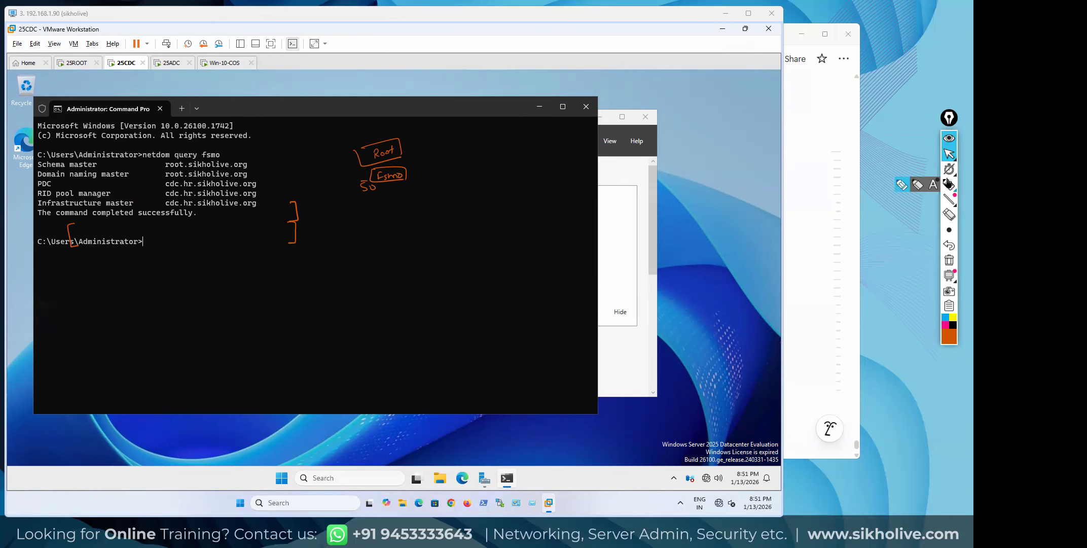
left_click_drag(257, 181, 257, 208)
left_click_drag(162, 184, 162, 208)
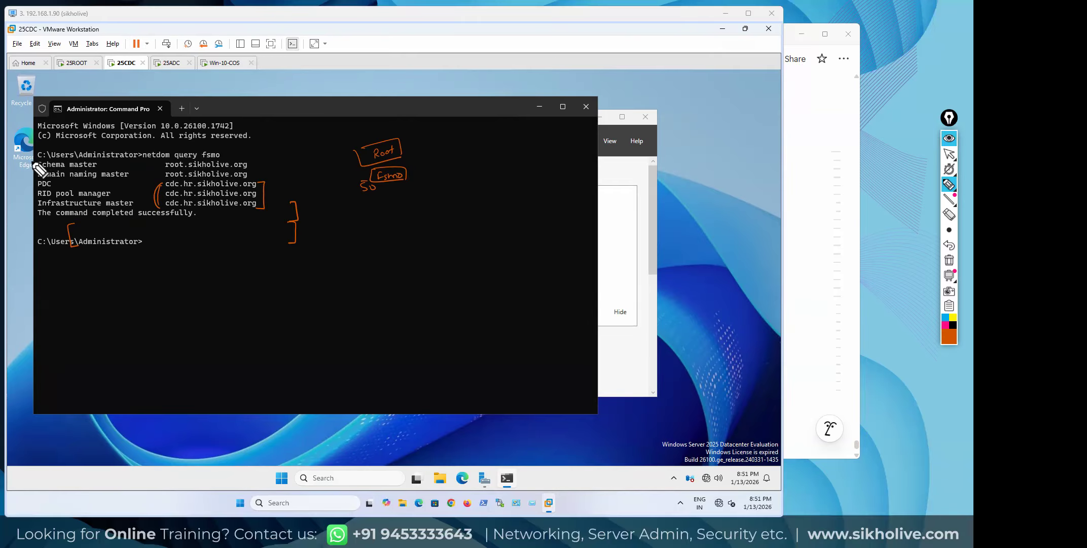
left_click_drag(104, 162, 162, 178)
Write a circled 'only Root' note, box the root.sikholive.org line, and label it 'Fsmo'
left_click_drag(256, 167, 266, 159)
left_click_drag(276, 149, 299, 152)
mouse_move(283, 141)
left_mouse_down()
mouse_move(283, 132)
mouse_move(283, 142)
mouse_move(313, 136)
left_mouse_up()
left_click_drag(318, 128, 318, 137)
mouse_move(314, 132)
left_mouse_down()
mouse_move(291, 128)
mouse_move(309, 145)
left_mouse_up()
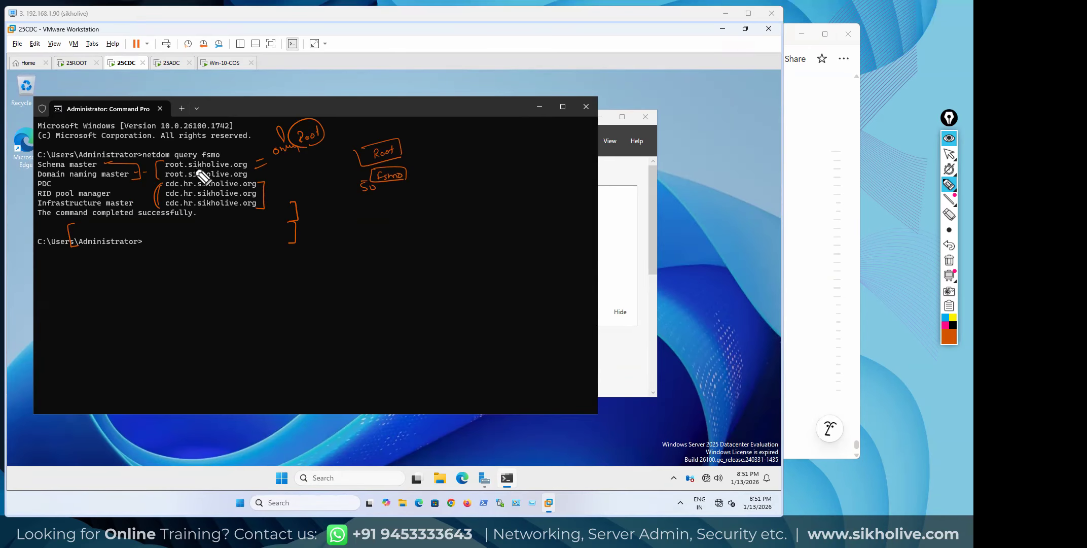
mouse_move(227, 173)
left_mouse_down()
mouse_move(251, 169)
mouse_move(195, 158)
mouse_move(158, 170)
left_mouse_up()
mouse_move(344, 112)
left_mouse_down()
mouse_move(376, 124)
mouse_move(375, 108)
left_mouse_up()
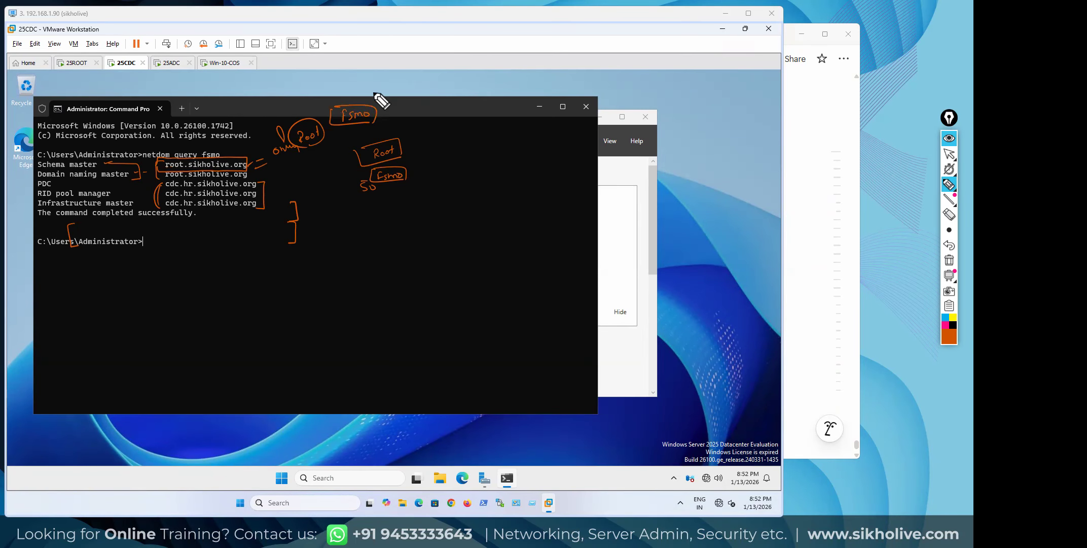
key("ctrl+shift+2")
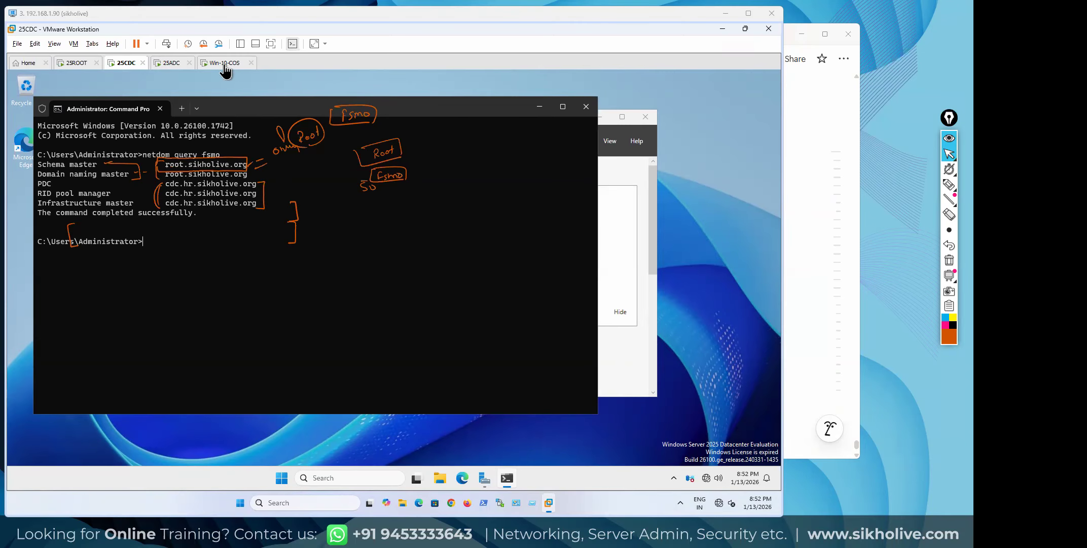
Switch to the 25ADC VM and review its network adapter settings
left_click(186, 68)
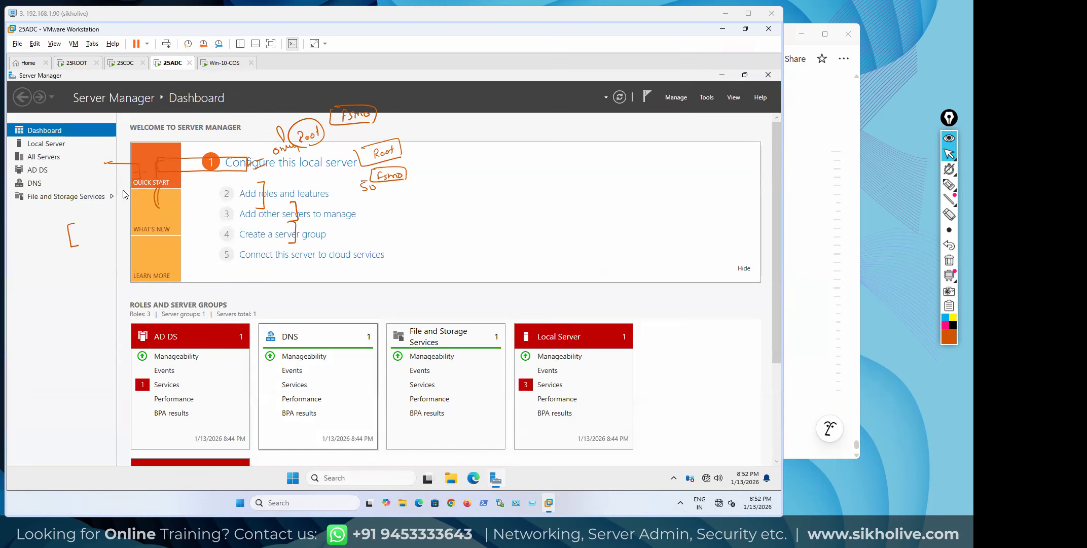
right_click(178, 63)
left_click(206, 198)
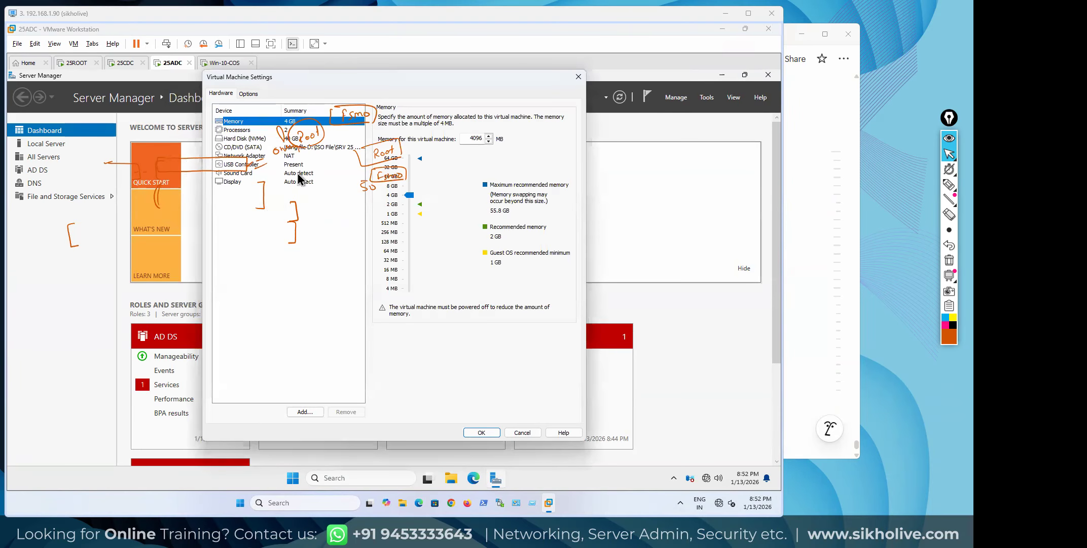
left_click(267, 155)
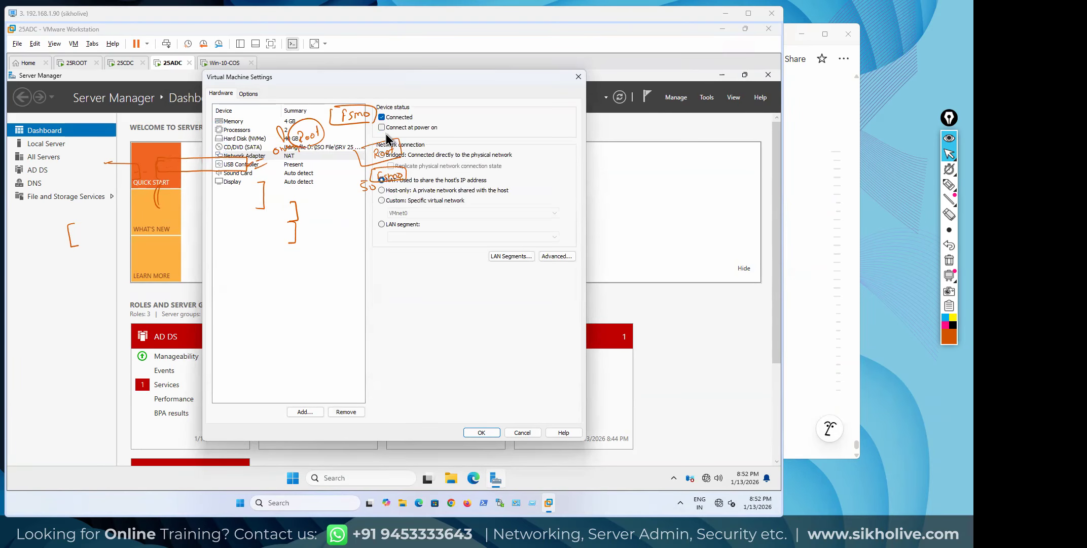
left_click(482, 432)
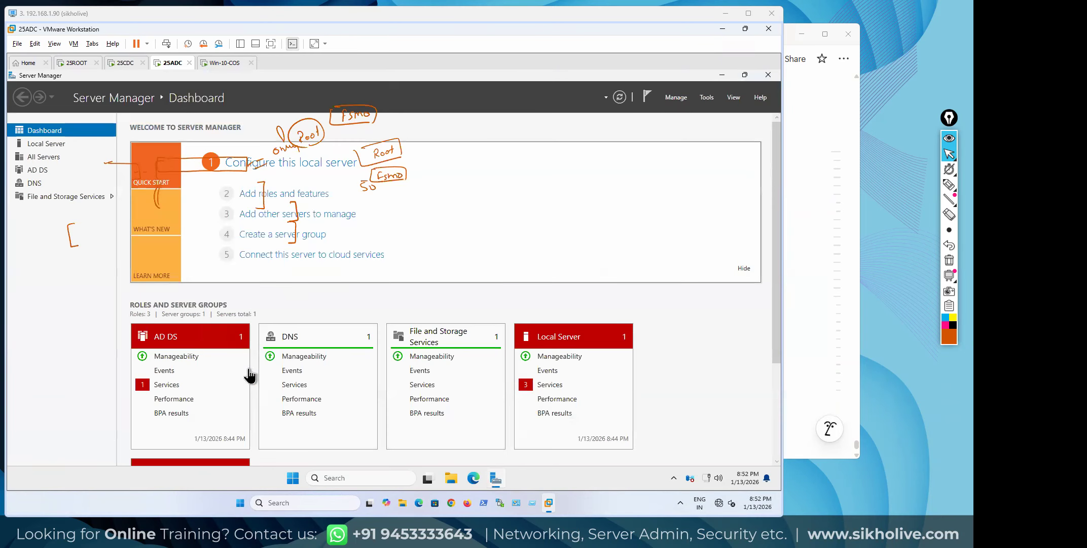
Run netdom query fsmo in an admin Command Prompt on 25ADC, then clear the screen ink
left_click(335, 477)
type("cm")
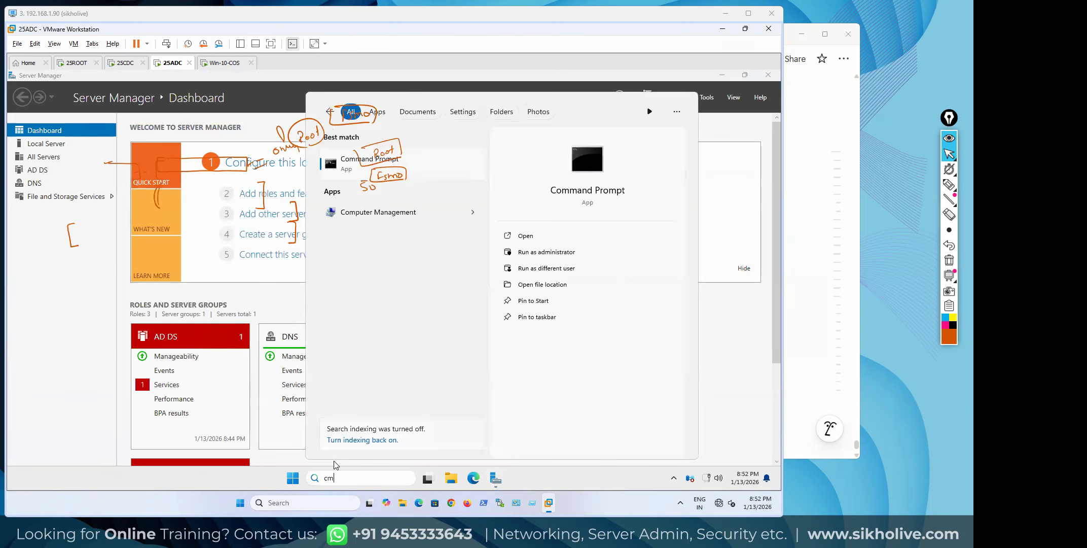
key("Escape")
type("etdom query")
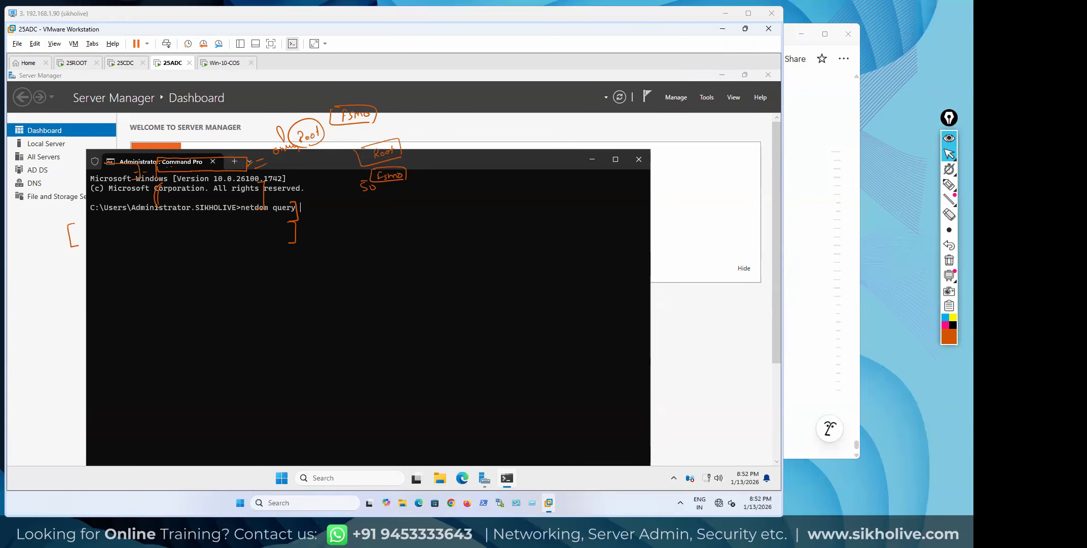
key("Return")
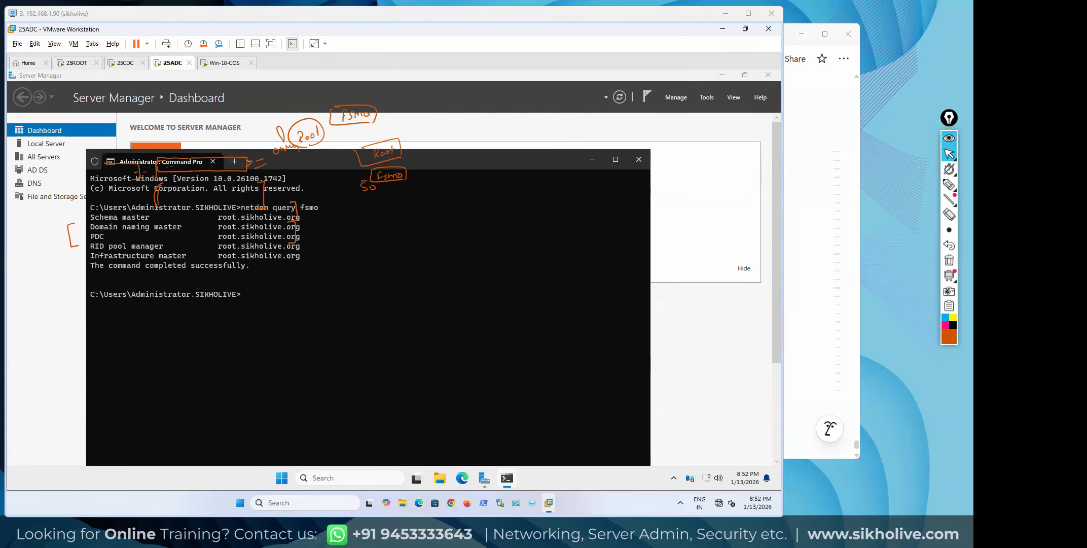
left_click(949, 260)
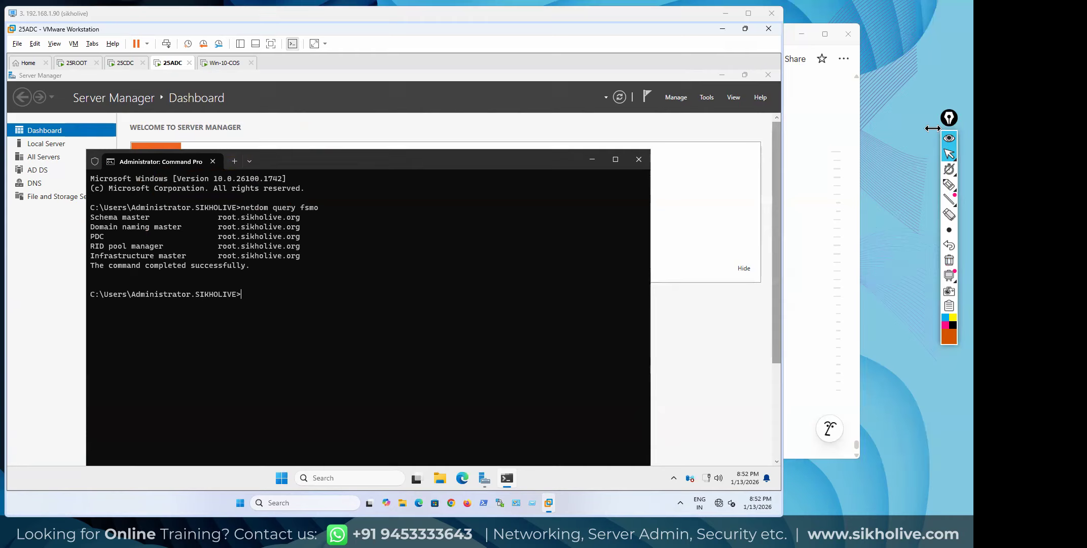
left_click(949, 184)
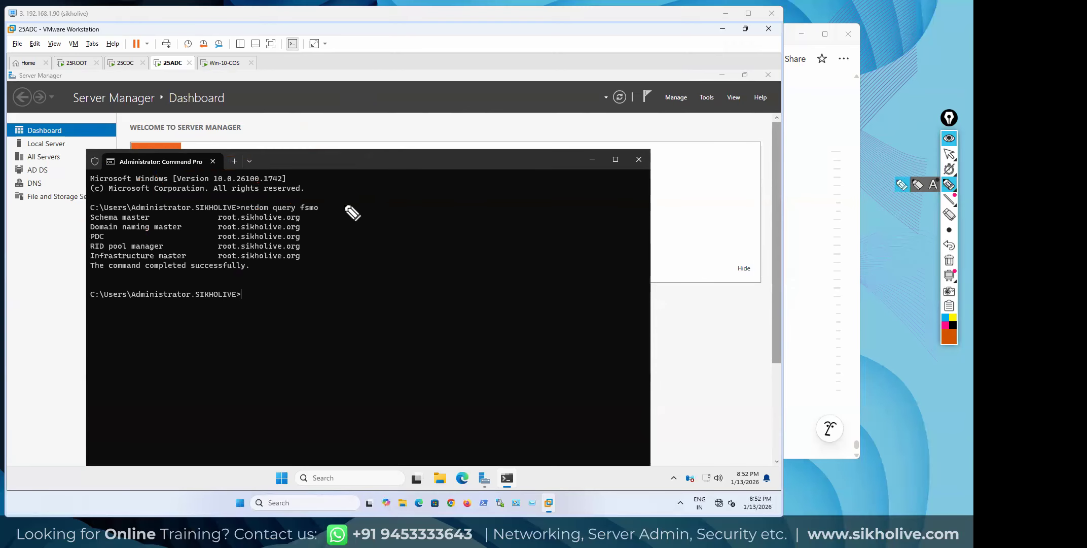
mouse_move(362, 198)
left_mouse_down()
mouse_move(355, 206)
mouse_move(352, 193)
mouse_move(310, 220)
left_mouse_up()
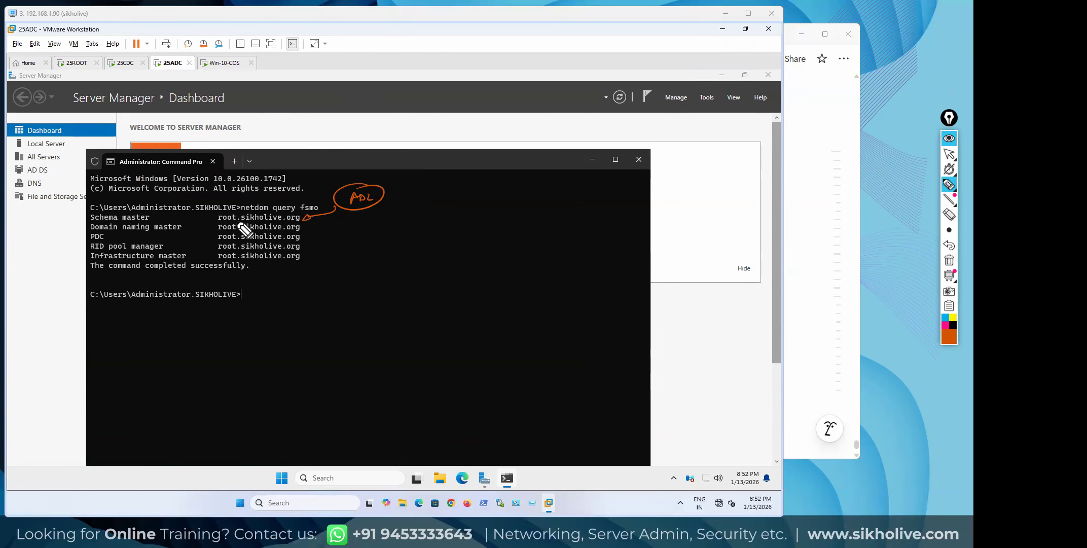
mouse_move(216, 218)
left_mouse_down()
mouse_move(306, 217)
mouse_move(217, 213)
left_mouse_up()
mouse_move(96, 57)
left_mouse_down()
mouse_move(63, 71)
mouse_move(261, 207)
left_mouse_up()
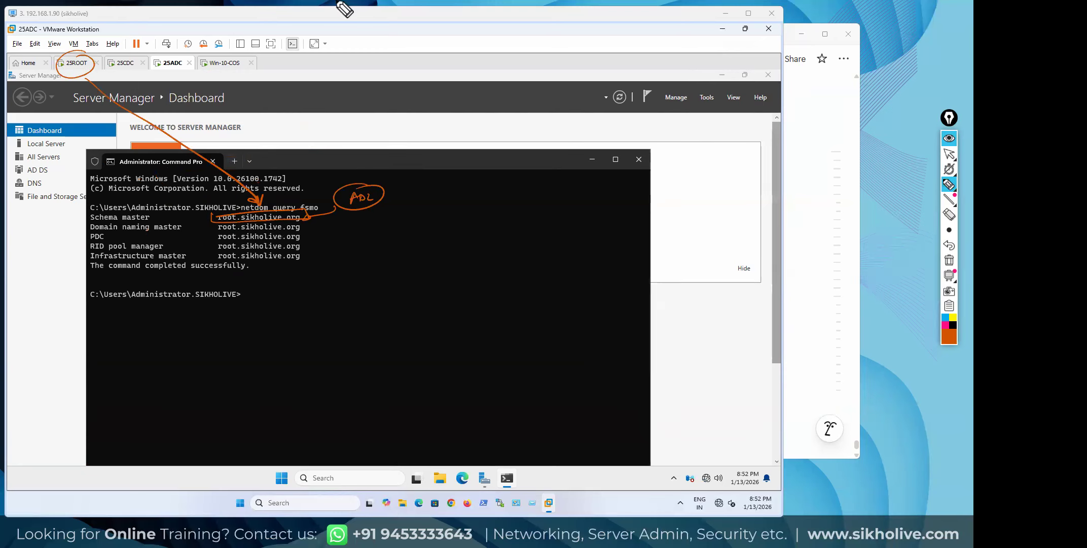
key("ctrl+shift+2")
left_click(954, 261)
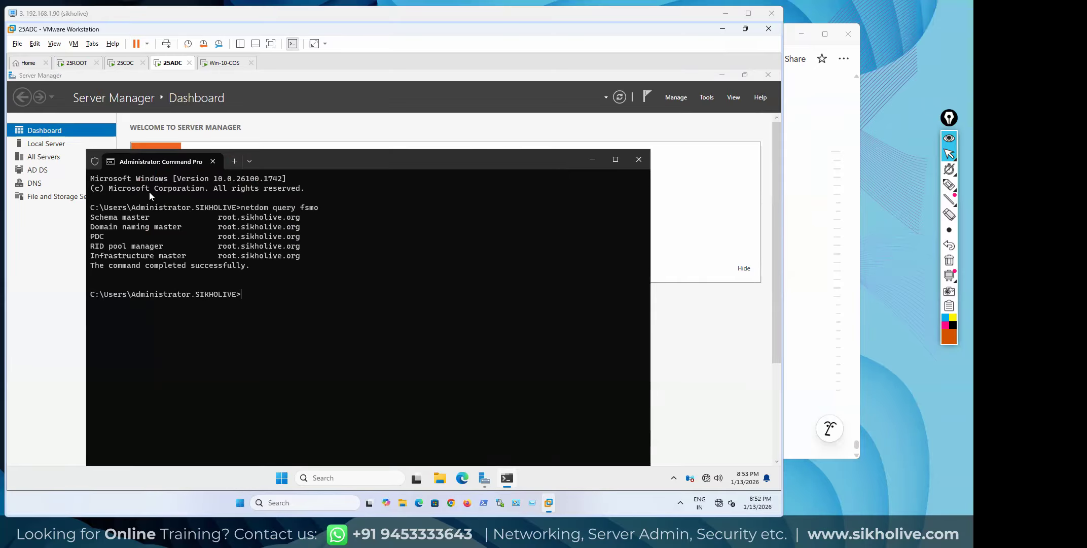
On 25ADC, check the computer's full name and domain in System Properties
left_click(46, 145)
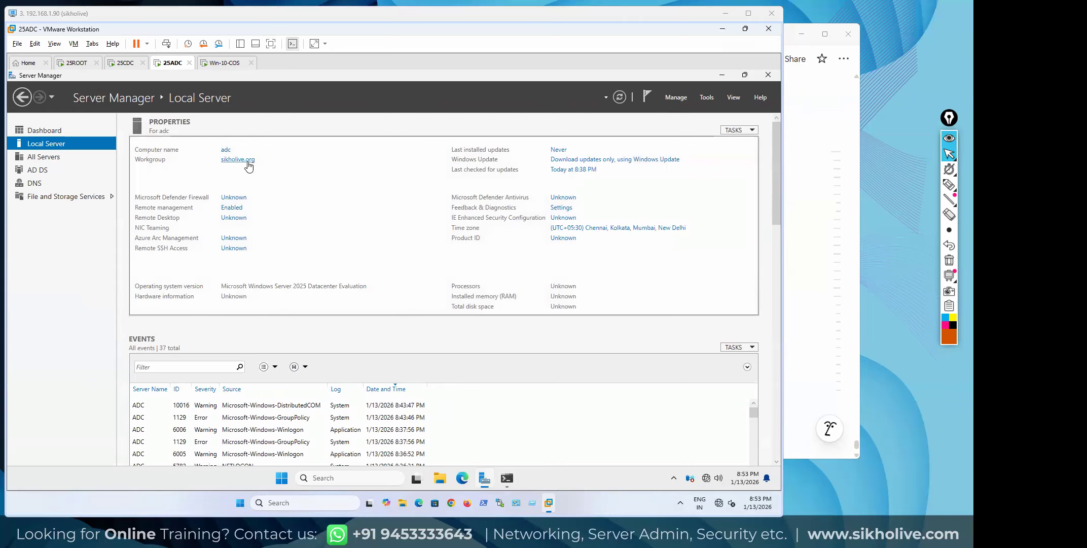
left_click(236, 161)
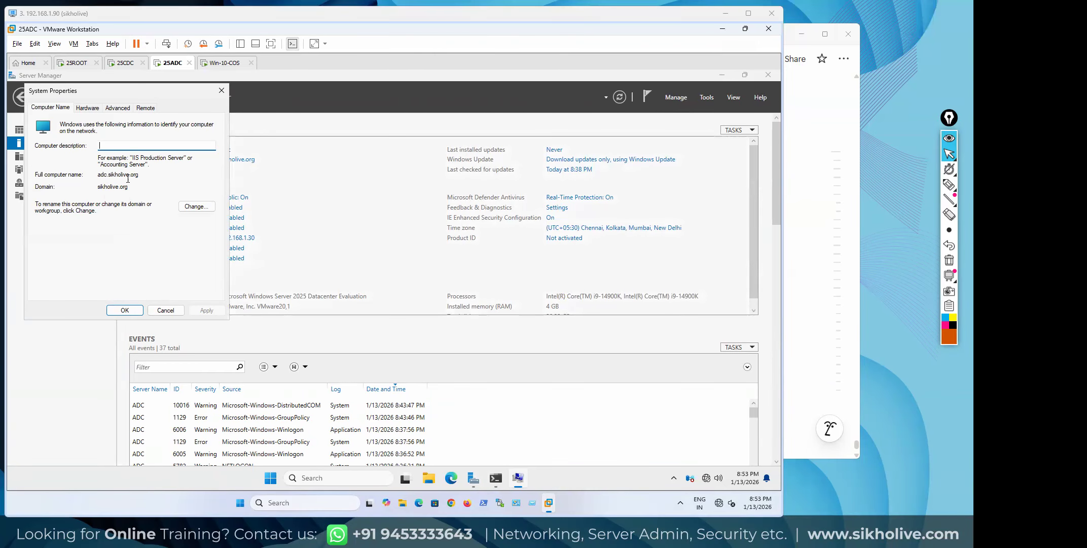
left_click(222, 90)
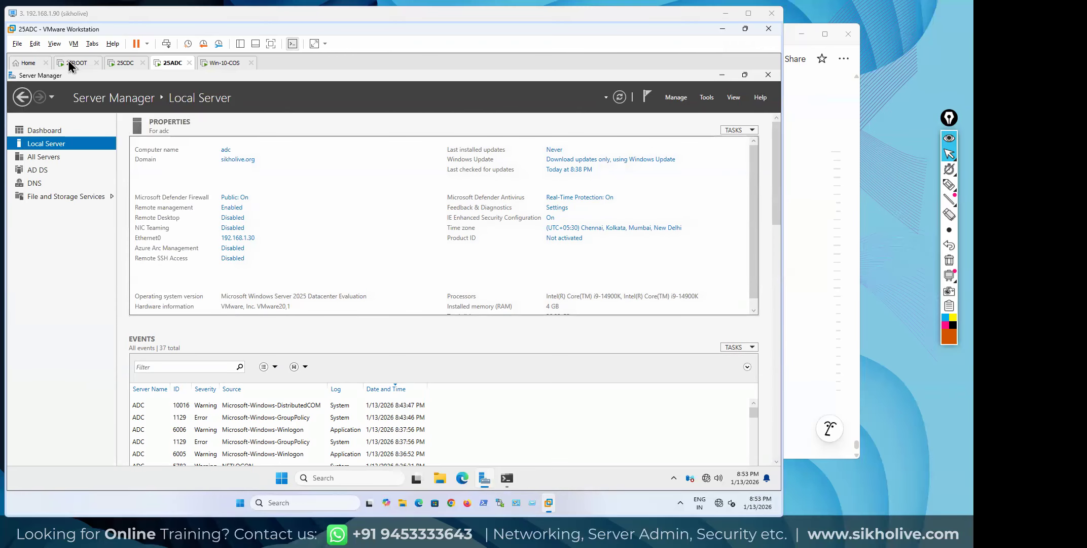
Compare 25ROOT's netdom output with 25ADC's, reopening 25ADC's Command Prompt from recent apps
left_click(73, 63)
left_click(215, 234)
key("Num_Lock")
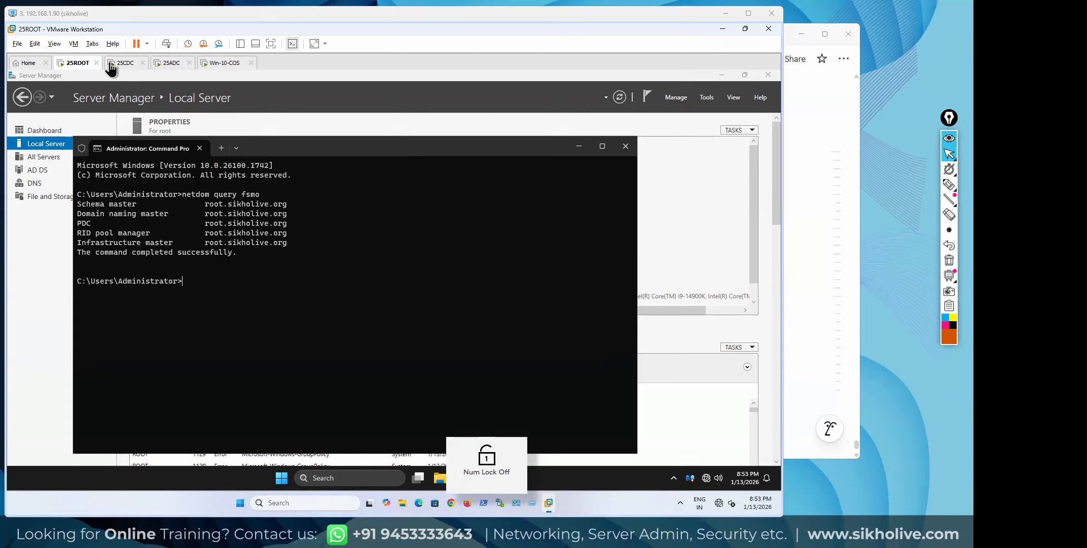
left_click(172, 63)
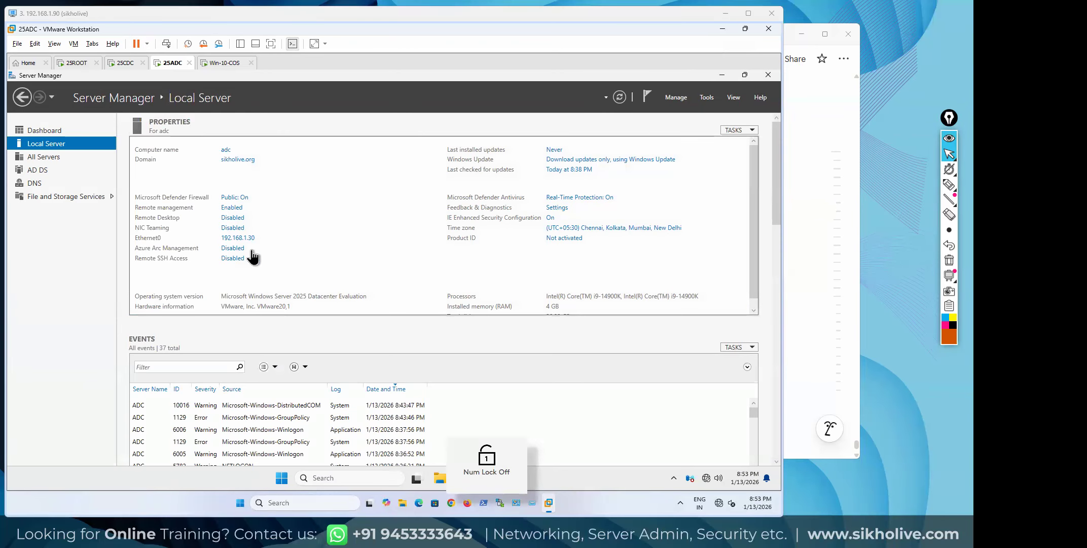
left_click(553, 476)
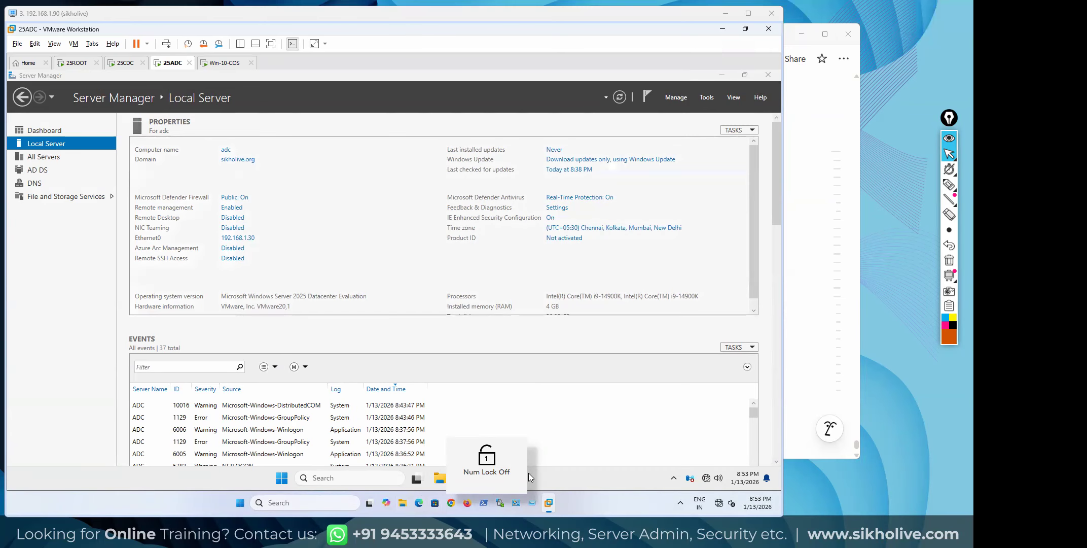
key("super+s")
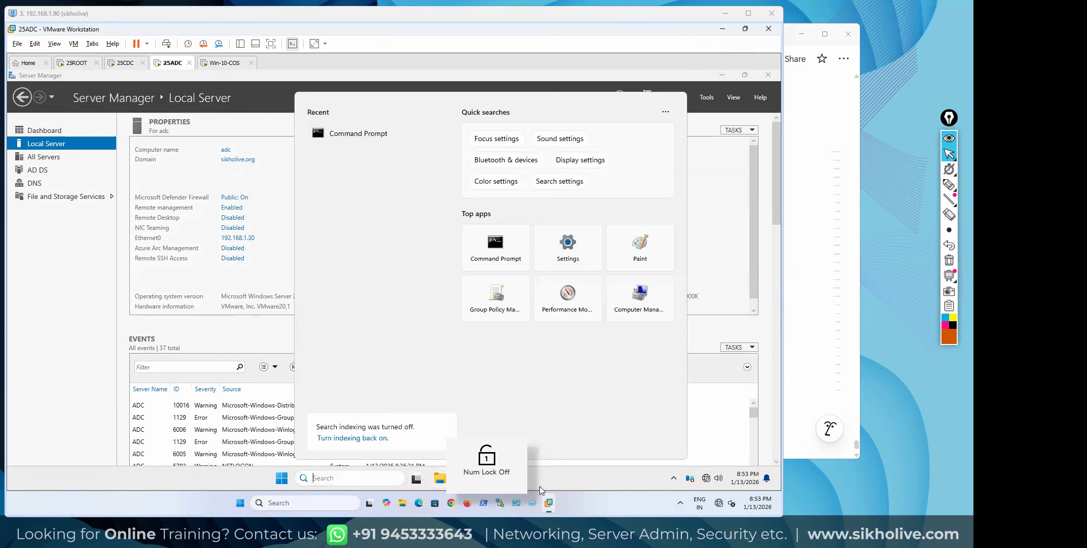
left_click(376, 138)
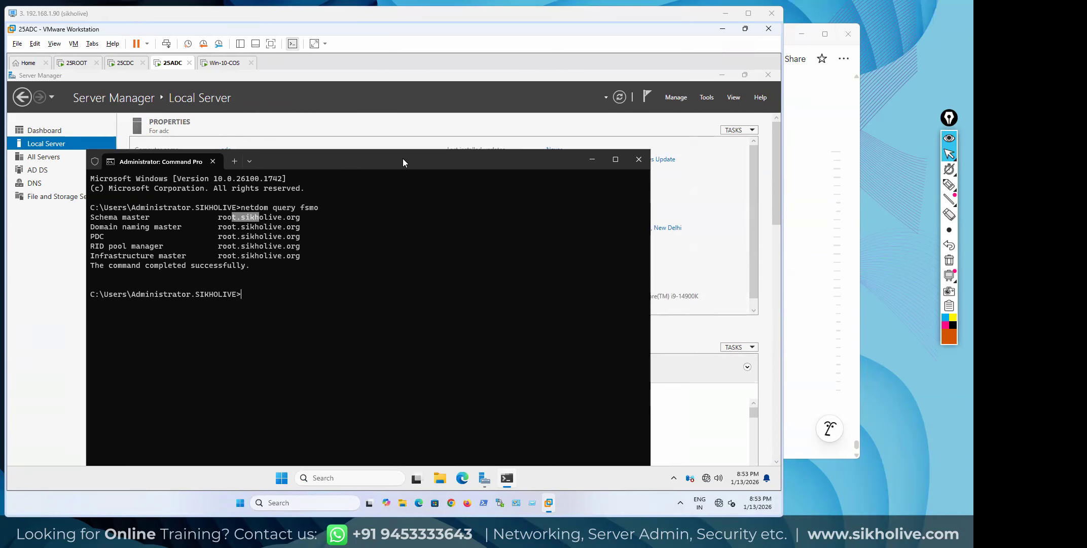
left_click(593, 159)
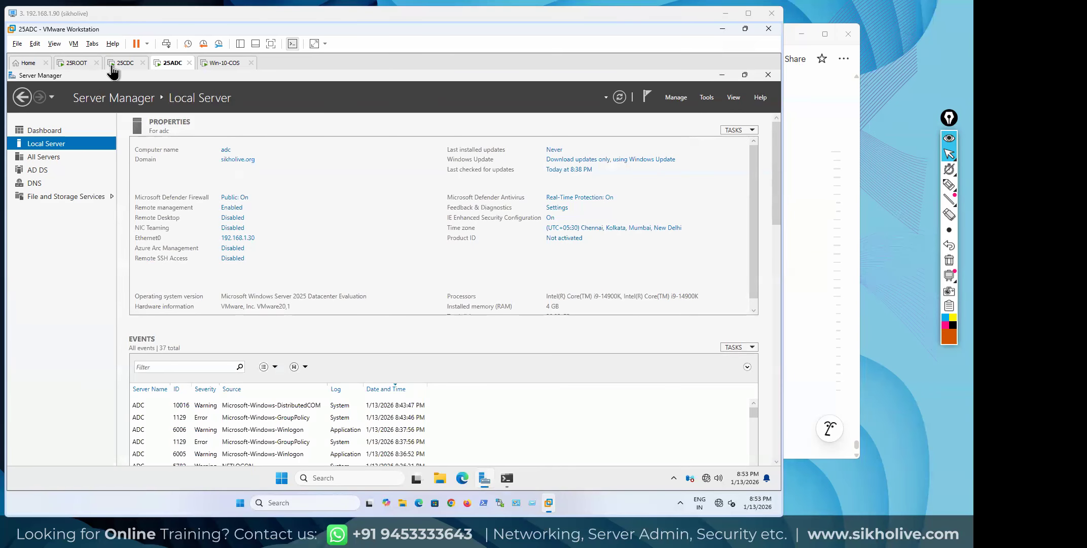
Cycle through the 25ROOT and 25CDC tabs, then close 25ROOT's Command Prompt
left_click(74, 62)
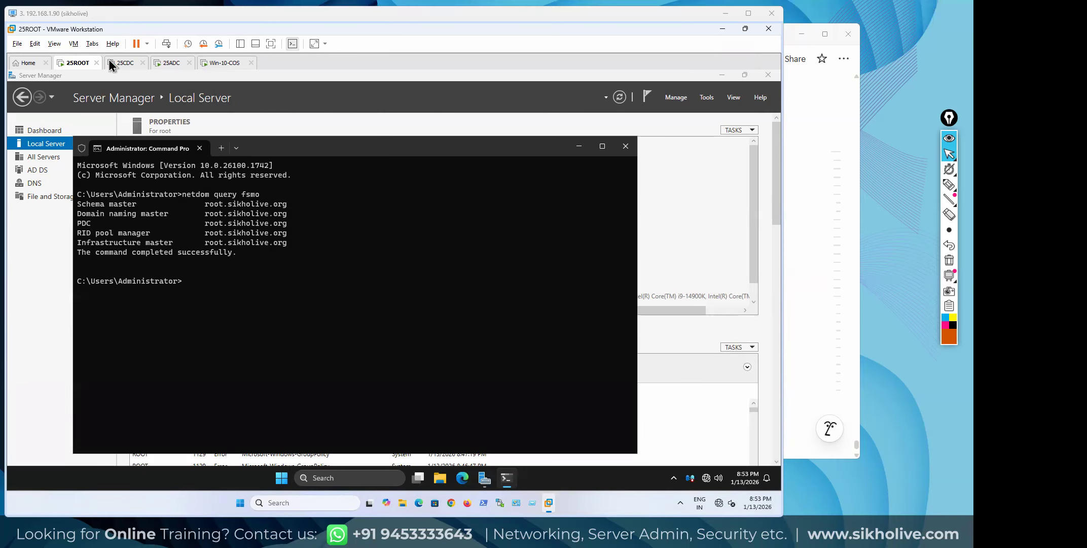
left_click(111, 63)
left_click(81, 63)
left_click(625, 146)
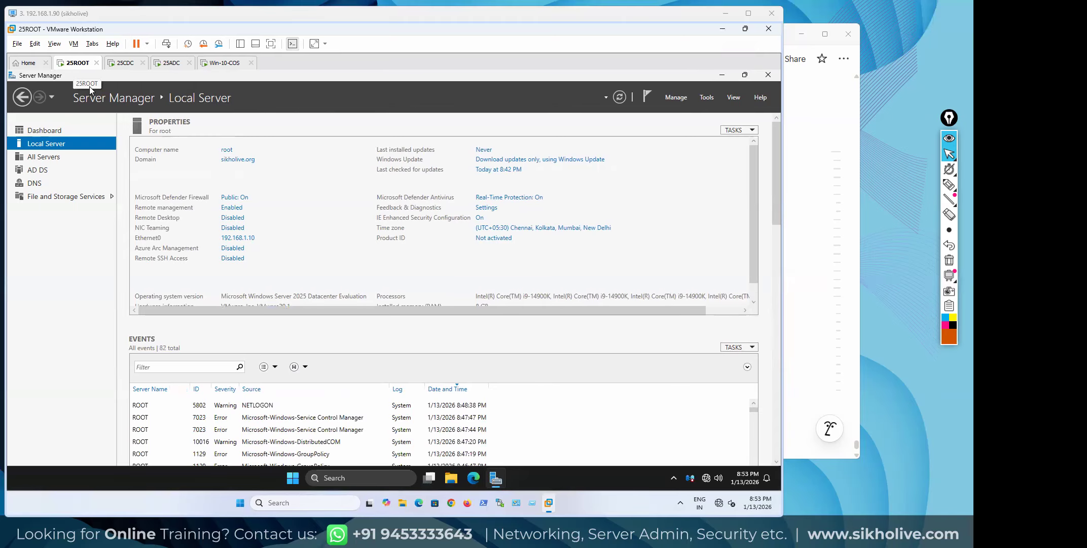
left_click(949, 184)
mouse_move(82, 55)
left_mouse_down()
mouse_move(57, 83)
mouse_move(94, 81)
mouse_move(97, 56)
mouse_move(63, 53)
mouse_move(152, 25)
left_mouse_up()
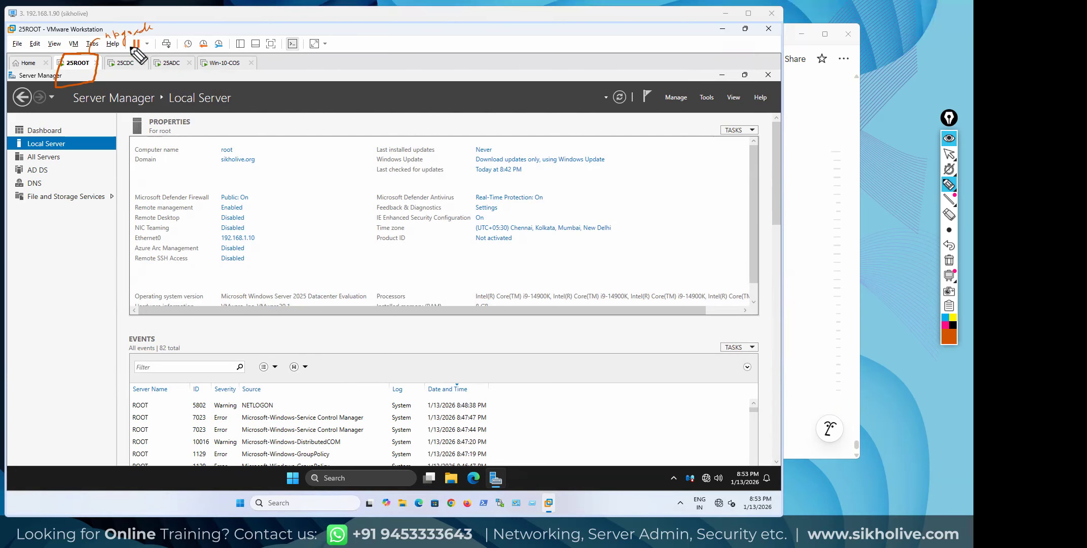
left_click_drag(111, 53, 120, 55)
left_click_drag(123, 48, 133, 46)
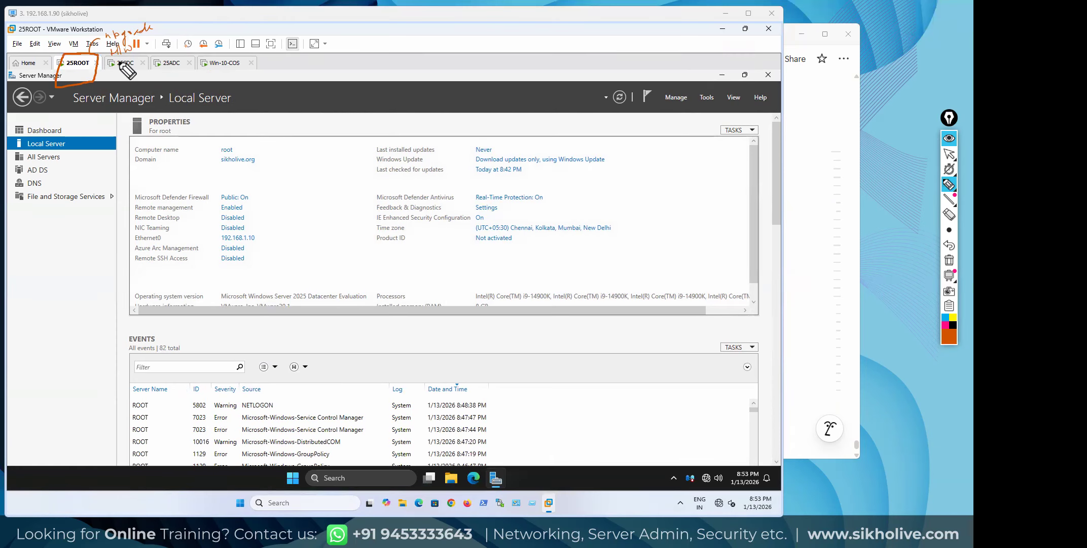
mouse_move(126, 59)
left_mouse_down()
mouse_move(152, 53)
mouse_move(133, 71)
mouse_move(162, 63)
mouse_move(149, 86)
mouse_move(191, 72)
left_mouse_up()
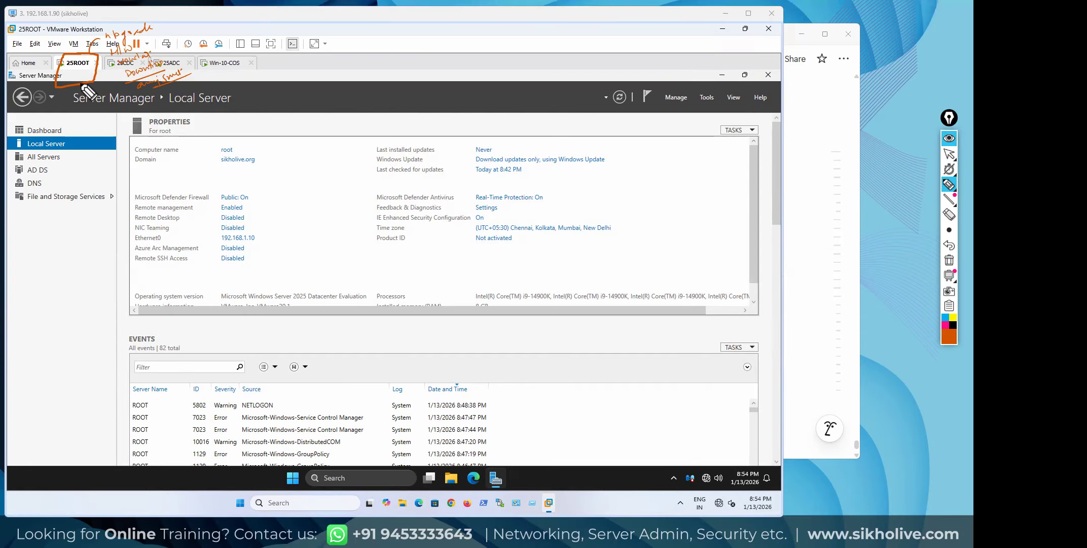
mouse_move(94, 71)
left_mouse_down()
mouse_move(81, 83)
mouse_move(63, 66)
mouse_move(93, 57)
mouse_move(87, 92)
mouse_move(116, 87)
left_mouse_up()
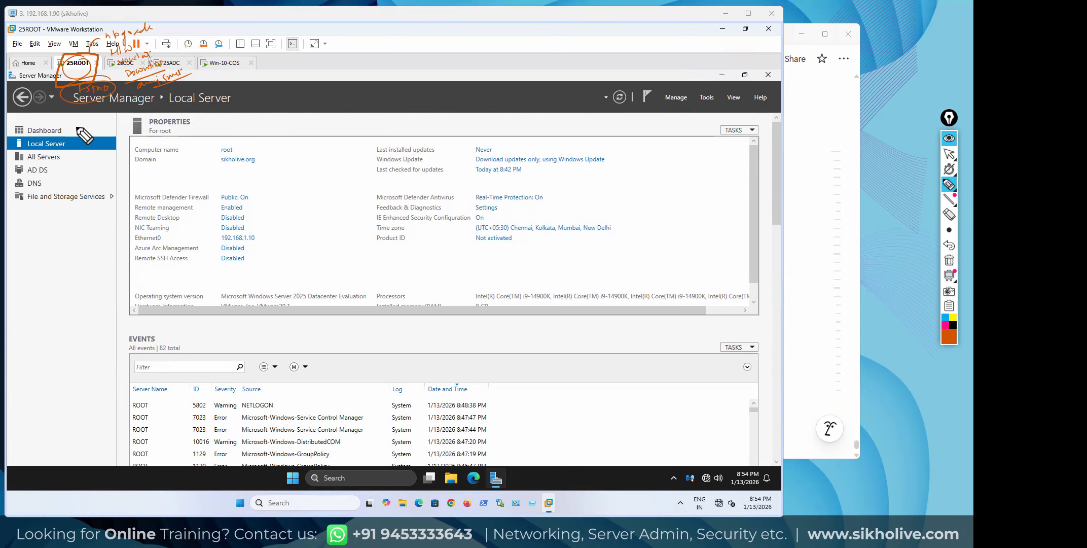
left_click(77, 70)
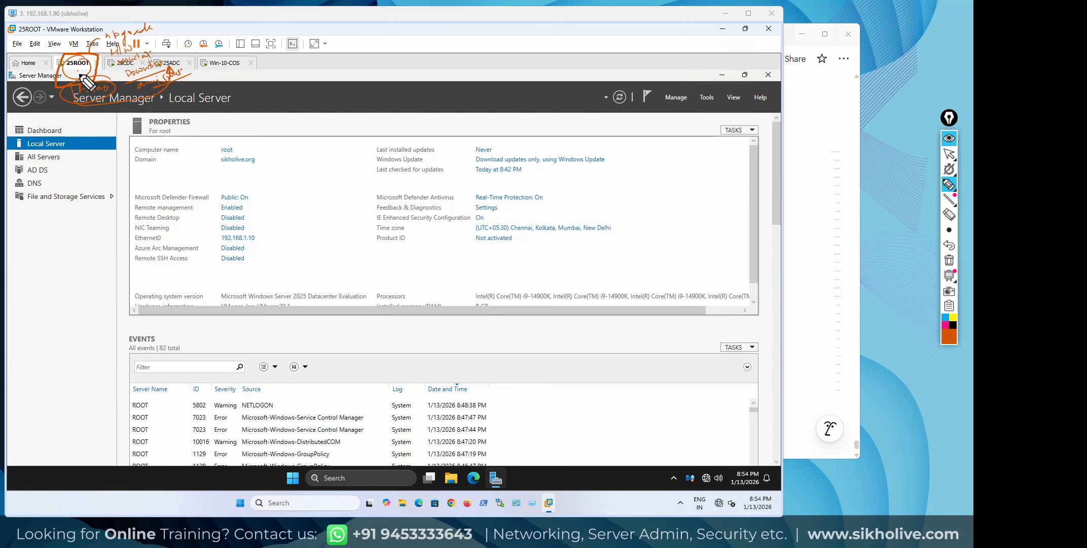
mouse_move(90, 67)
left_mouse_down()
mouse_move(81, 51)
mouse_move(62, 69)
mouse_move(83, 79)
mouse_move(87, 63)
mouse_move(83, 75)
left_mouse_up()
mouse_move(175, 70)
left_mouse_down()
mouse_move(219, 79)
mouse_move(225, 91)
left_mouse_up()
mouse_move(271, 57)
left_mouse_down()
mouse_move(226, 78)
mouse_move(259, 97)
left_mouse_up()
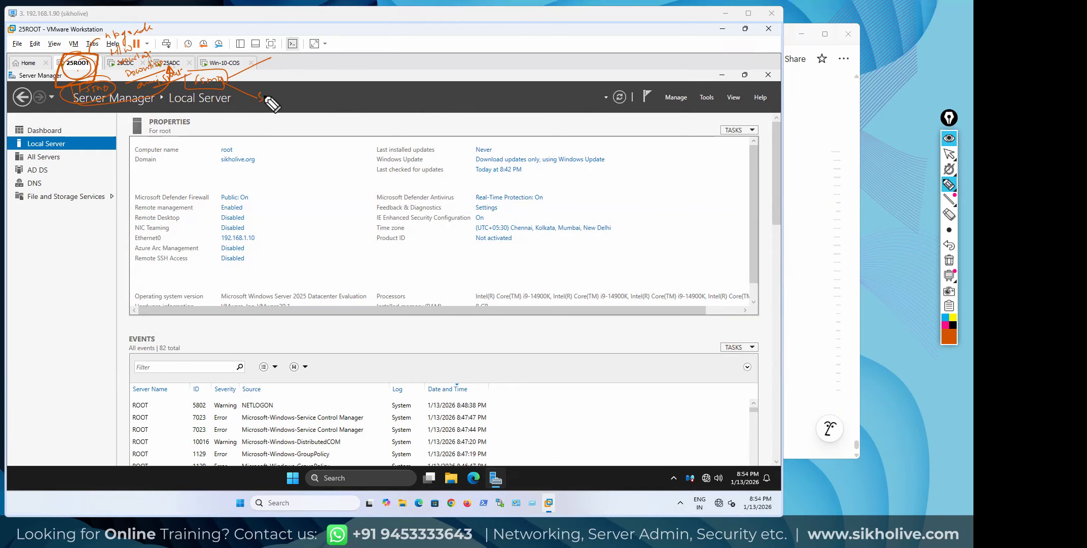
left_click_drag(268, 97, 288, 93)
left_click_drag(272, 57, 308, 60)
mouse_move(260, 111)
left_mouse_down()
mouse_move(303, 97)
mouse_move(284, 91)
mouse_move(257, 107)
mouse_move(300, 97)
left_mouse_up()
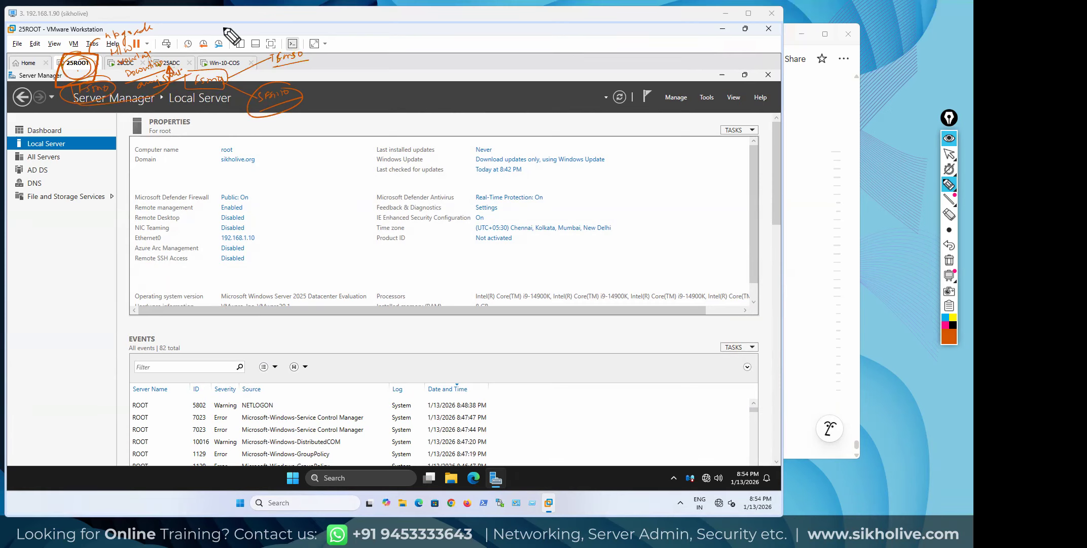
left_click_drag(301, 103, 321, 76)
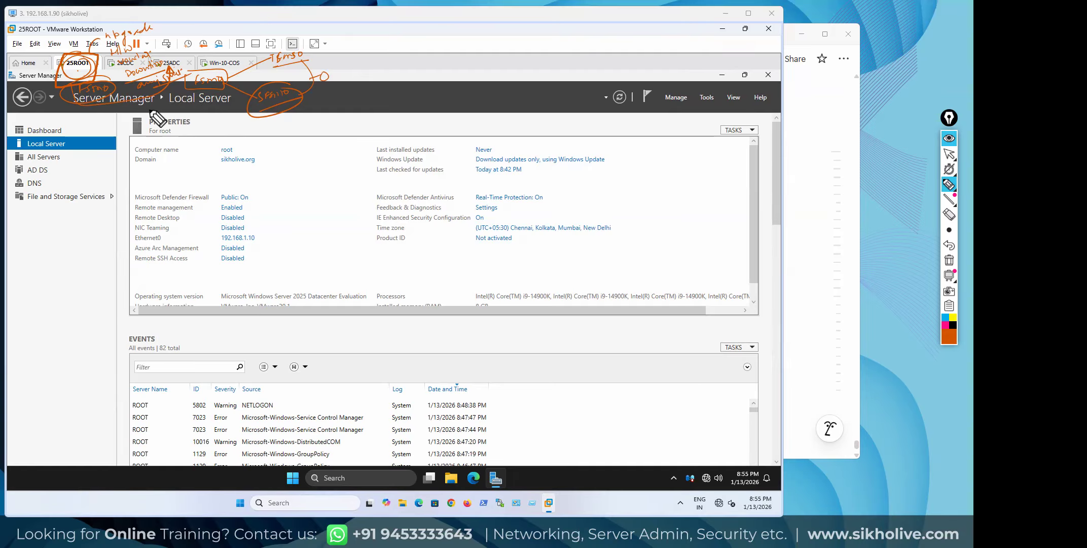
Erase all Epic Pen annotations and go back to the normal pointer
left_click(949, 260)
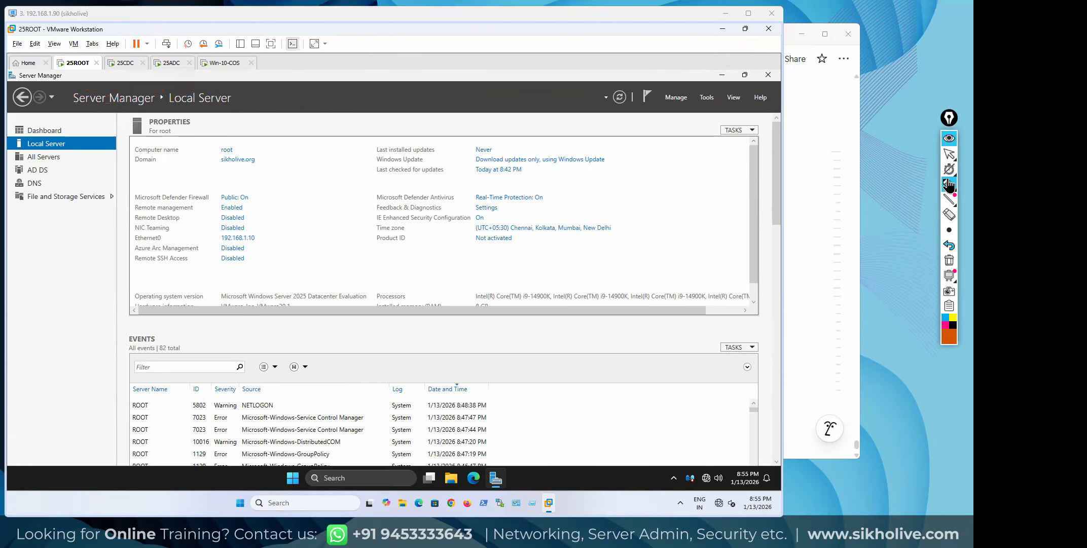
left_click(949, 154)
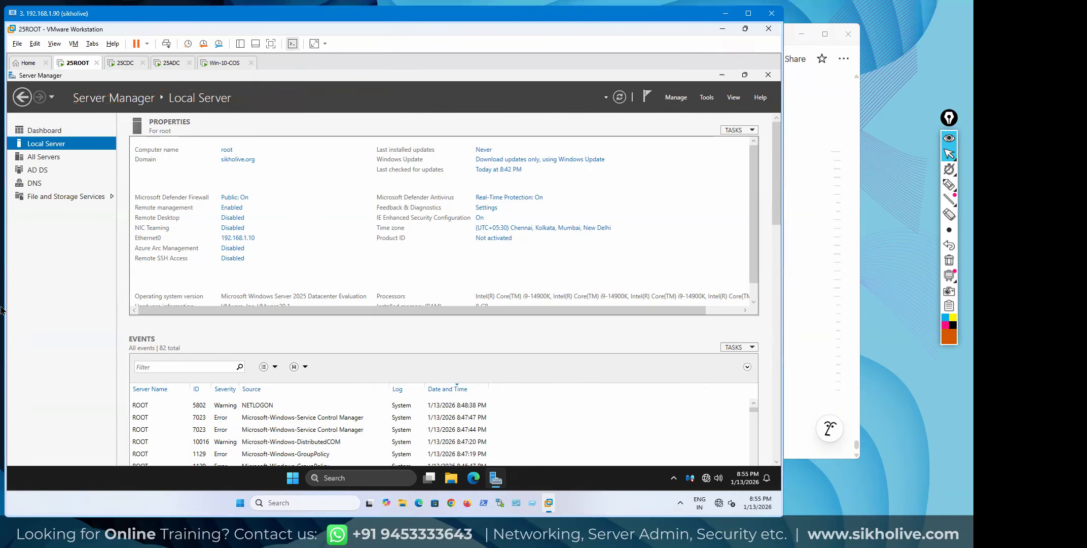
Close the 25CDC and 25ADC tabs with Power Off, ending on the 25ROOT tab
left_click(133, 63)
left_click(143, 62)
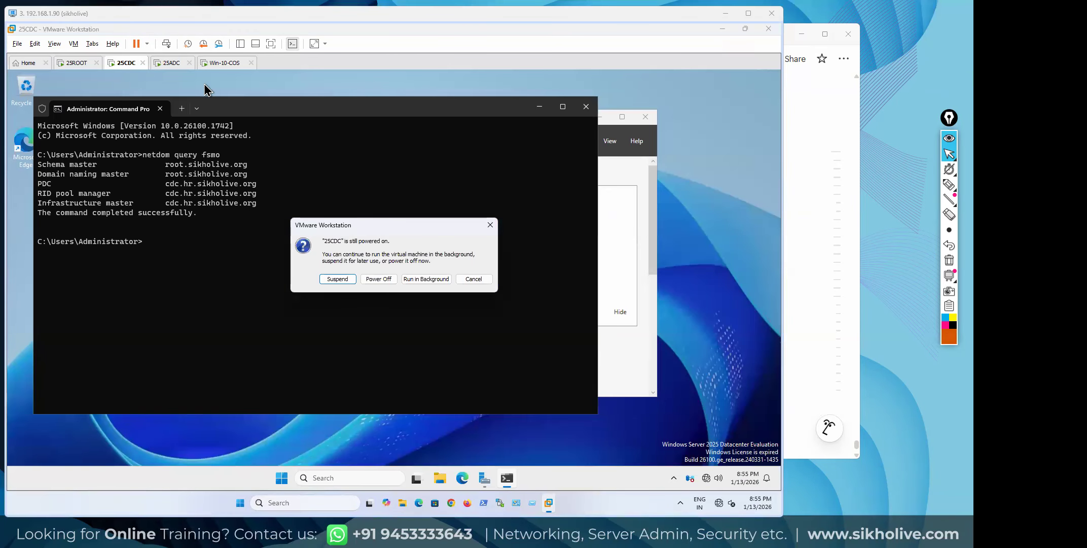
left_click(380, 279)
left_click(143, 62)
left_click(378, 279)
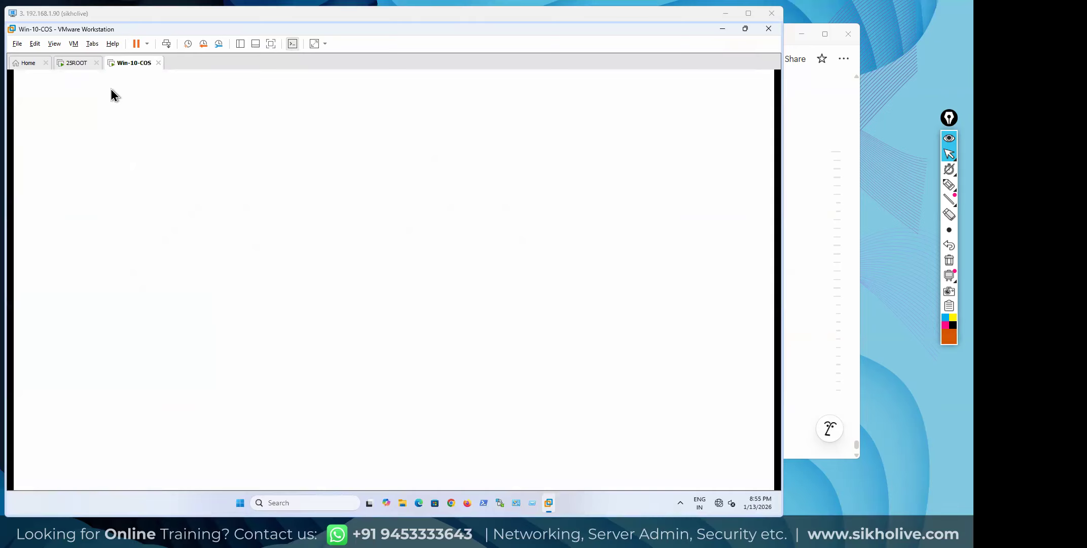
left_click(76, 63)
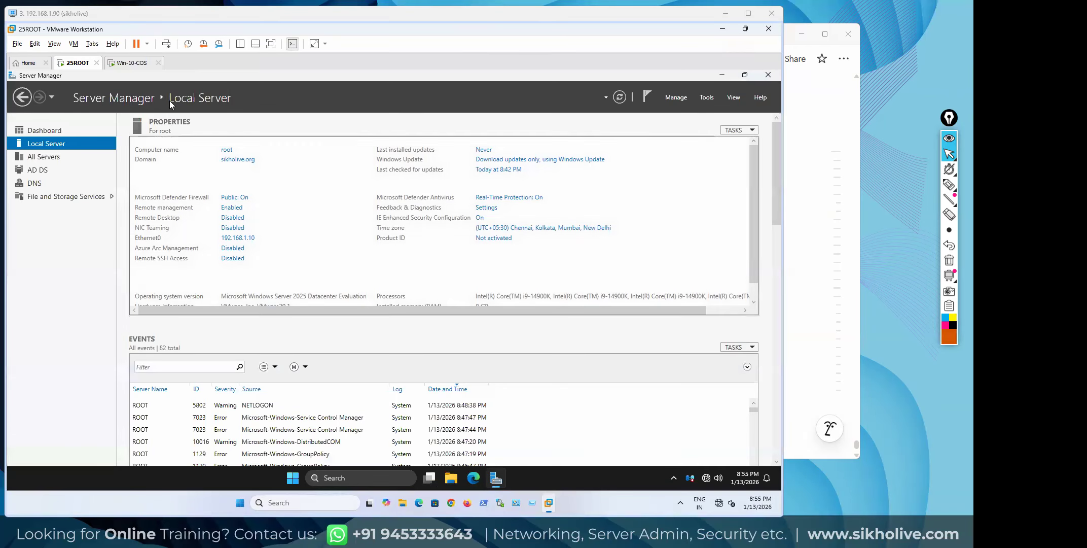
Sign in to the Win-10-COS client, retrying after an incorrect password
left_click(139, 63)
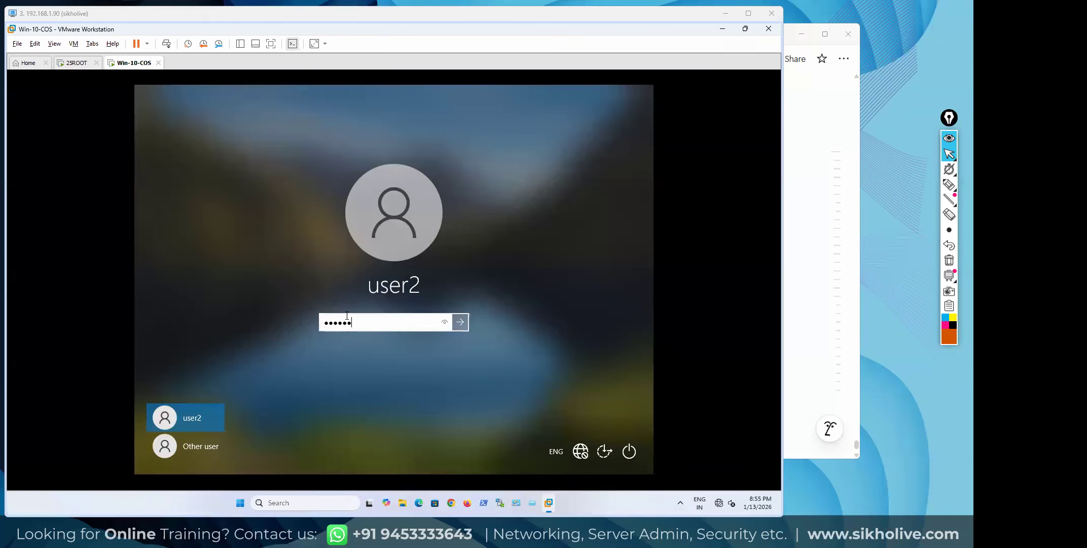
key("Return")
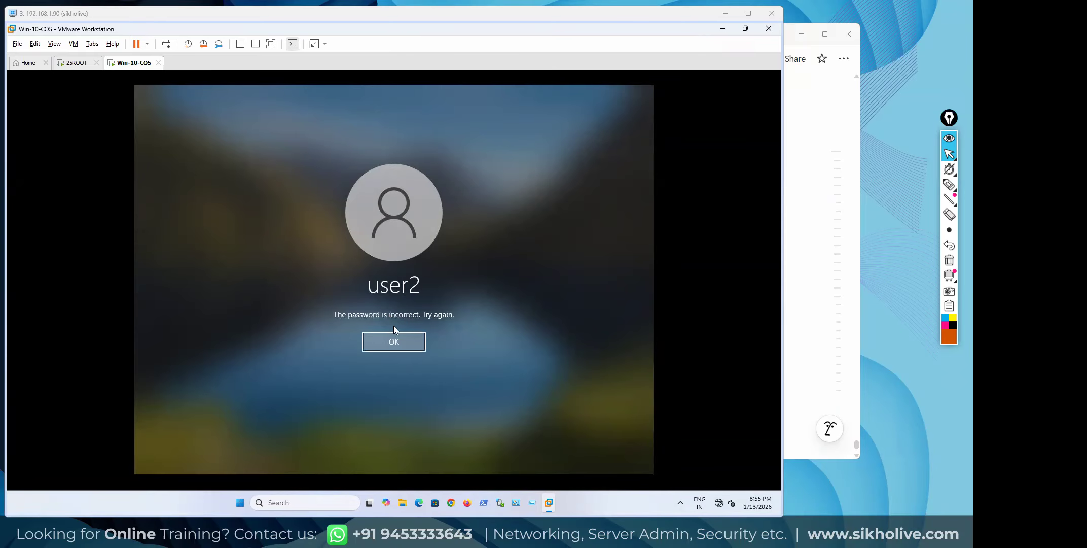
left_click(399, 343)
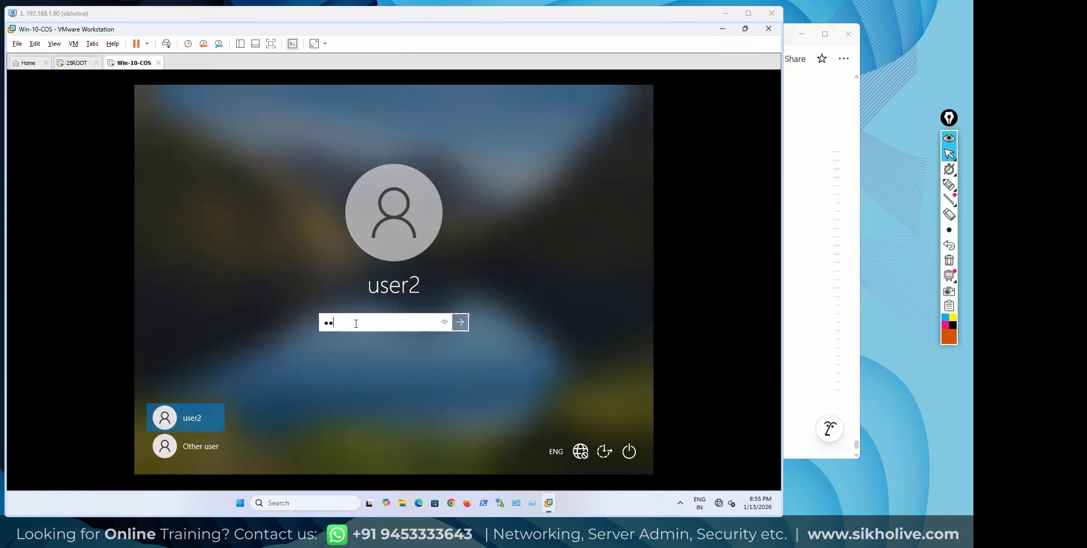
key("Return")
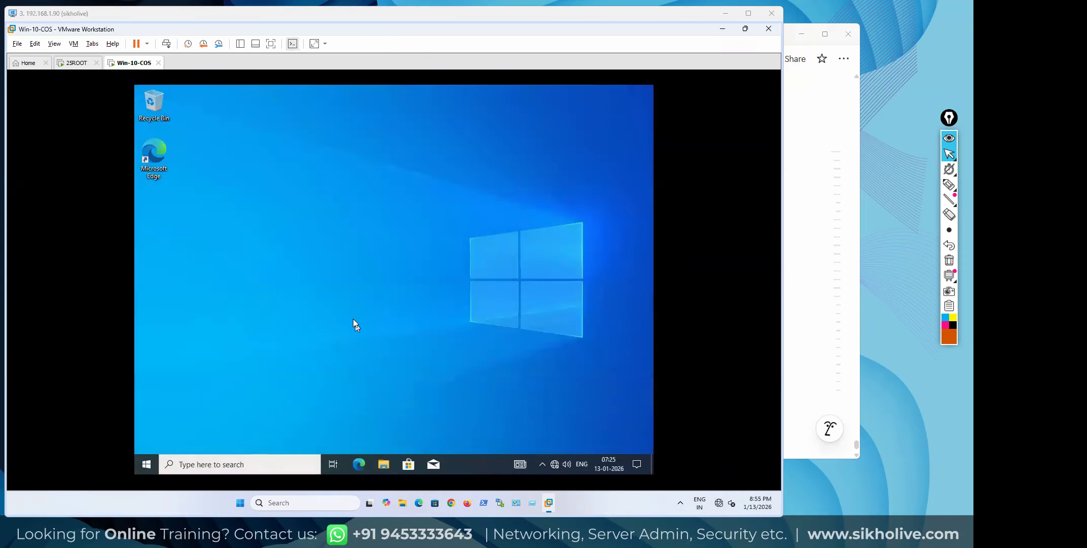
Review the Win-10-COS network adapter settings in VM Settings
right_click(132, 64)
left_click(162, 199)
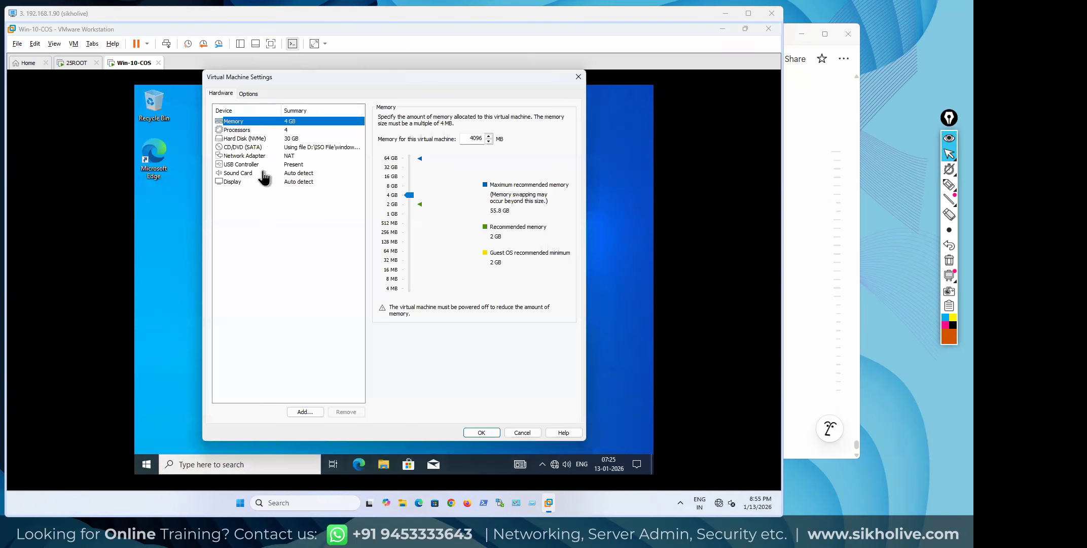
left_click(257, 156)
left_click(578, 77)
right_click(128, 65)
left_click(323, 154)
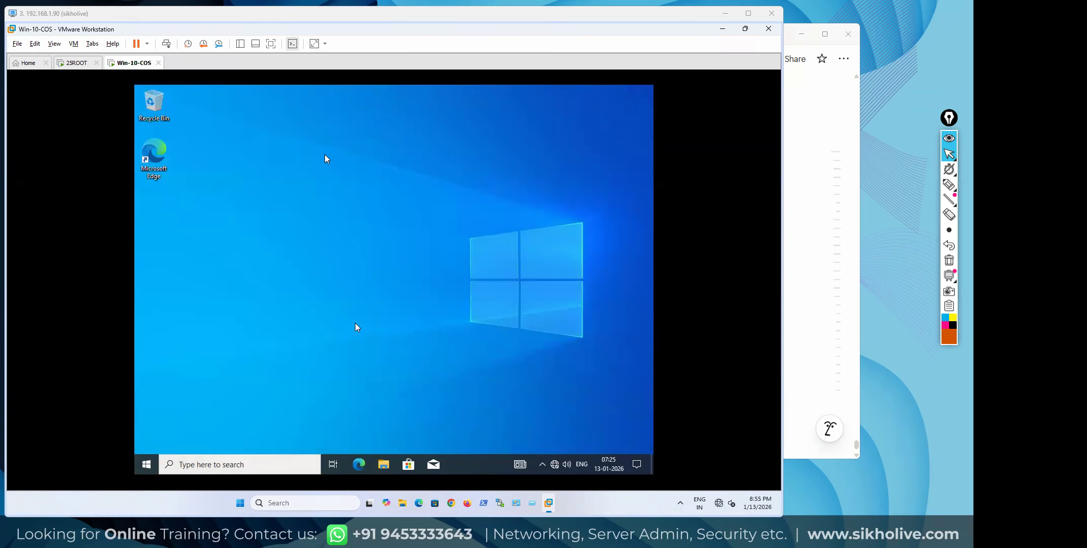
Toggle full screen on and off, then switch to the 25ROOT server VM
left_click(271, 44)
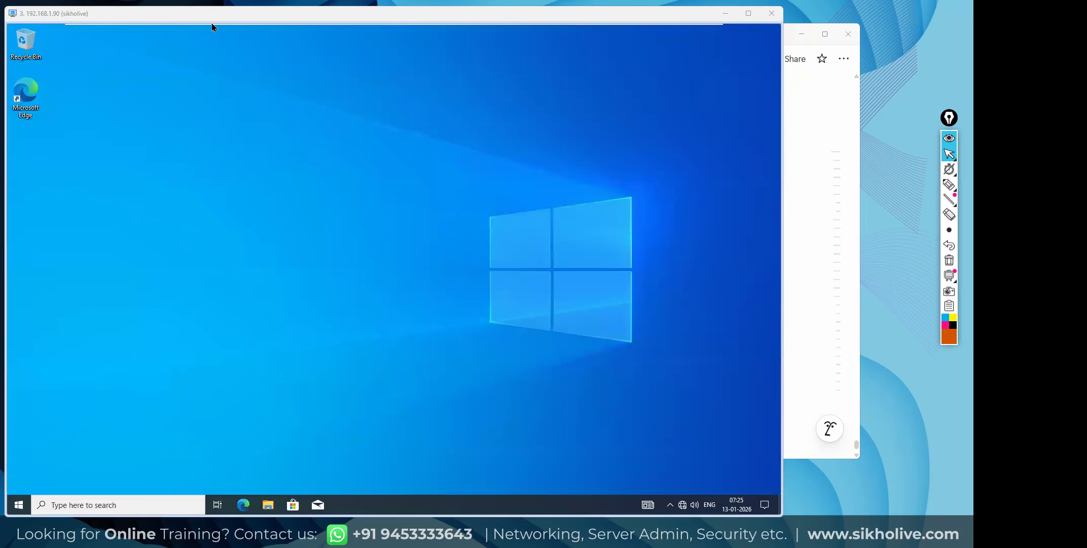
mouse_move(211, 24)
left_click(354, 31)
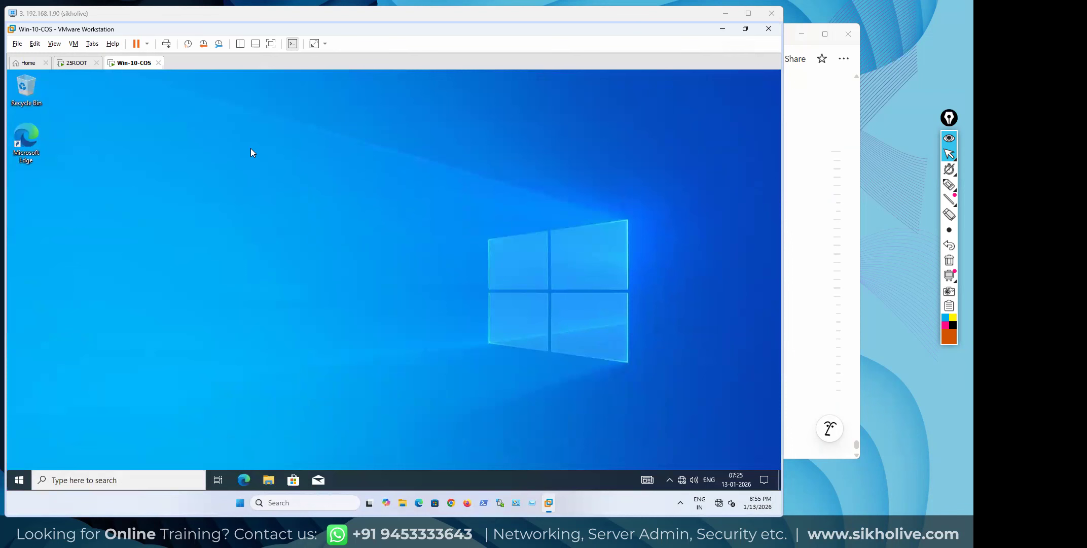
left_click(75, 65)
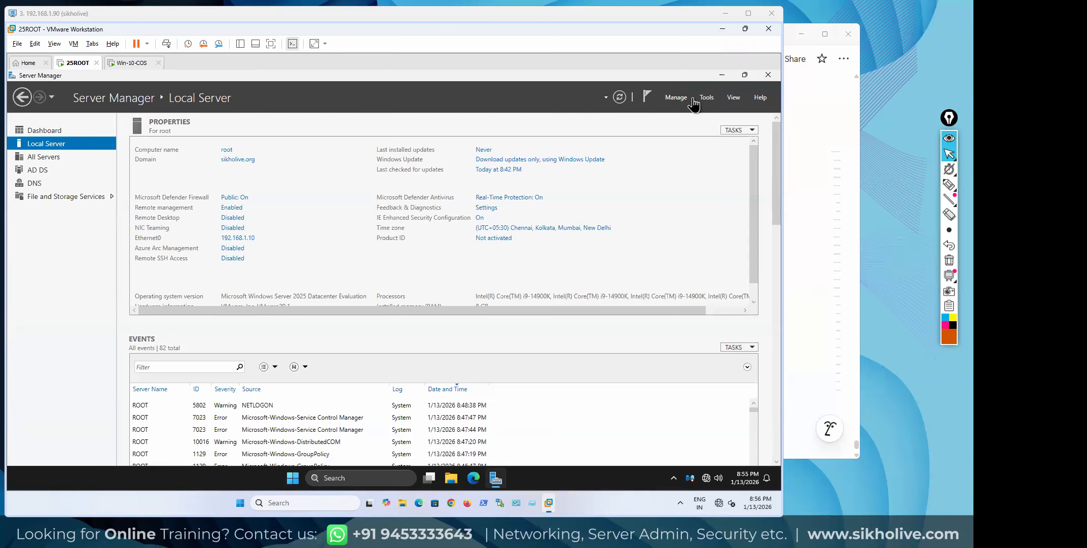
Open Active Directory Users and Computers on 25ROOT and find WORKSTATION1 under Computers
left_click(710, 102)
left_click(691, 152)
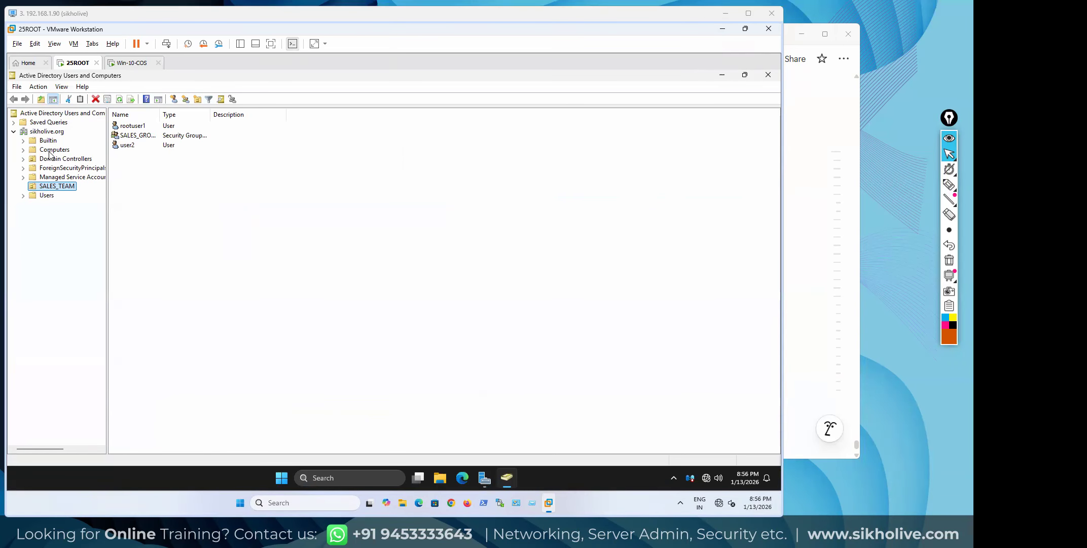
left_click(51, 150)
left_click(142, 129)
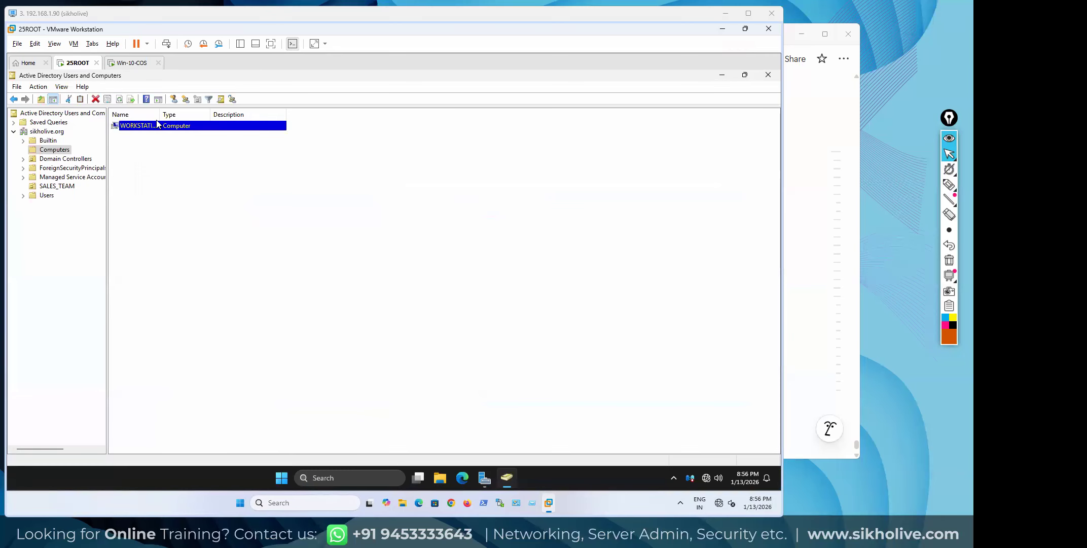
left_click_drag(218, 119, 219, 119)
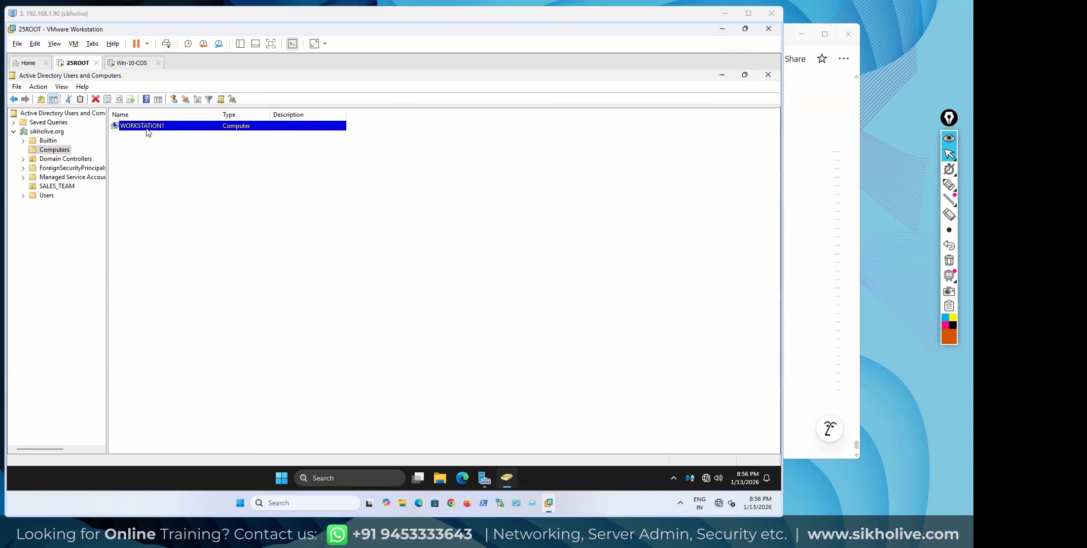
left_click(128, 61)
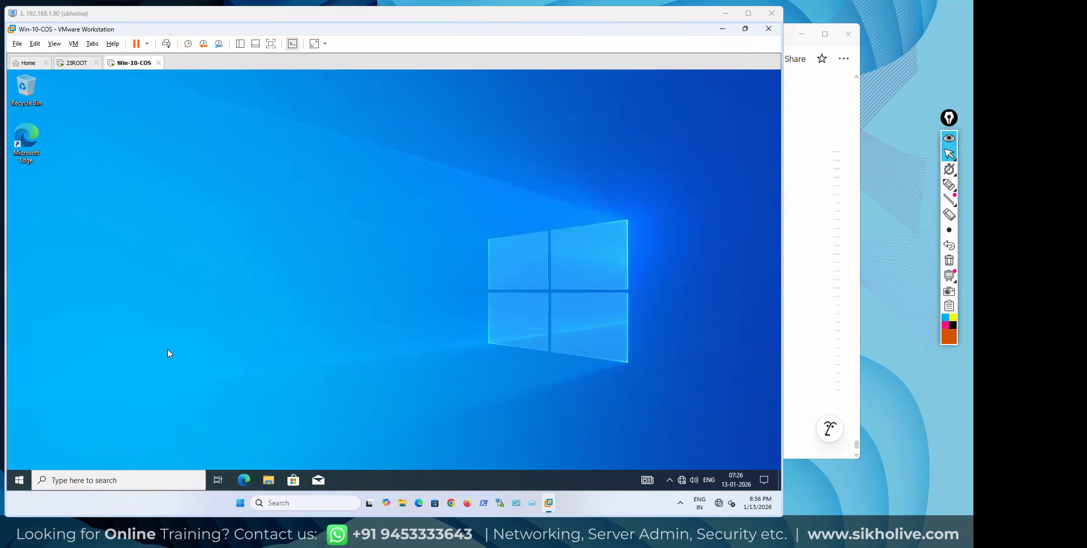
Open This PC properties in File Explorer to see computer name Workstation1 and domain sikholive.org
left_click(268, 480)
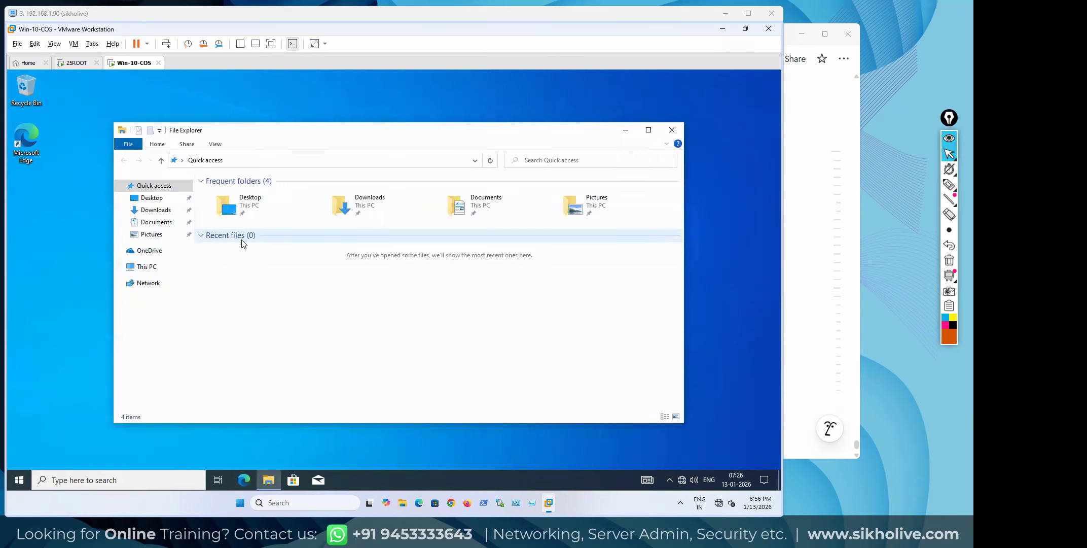
left_click(147, 266)
right_click(245, 341)
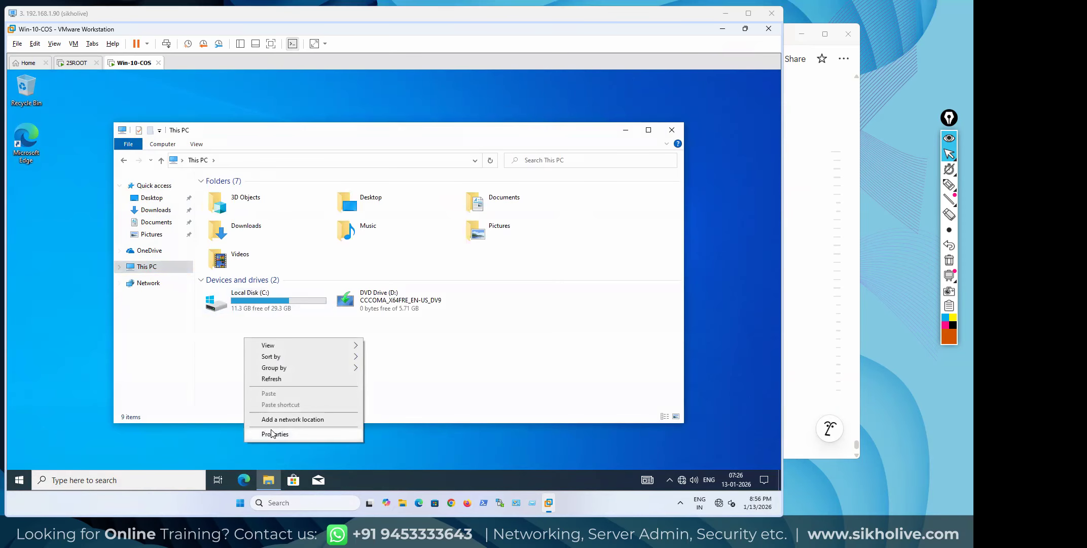
left_click(274, 434)
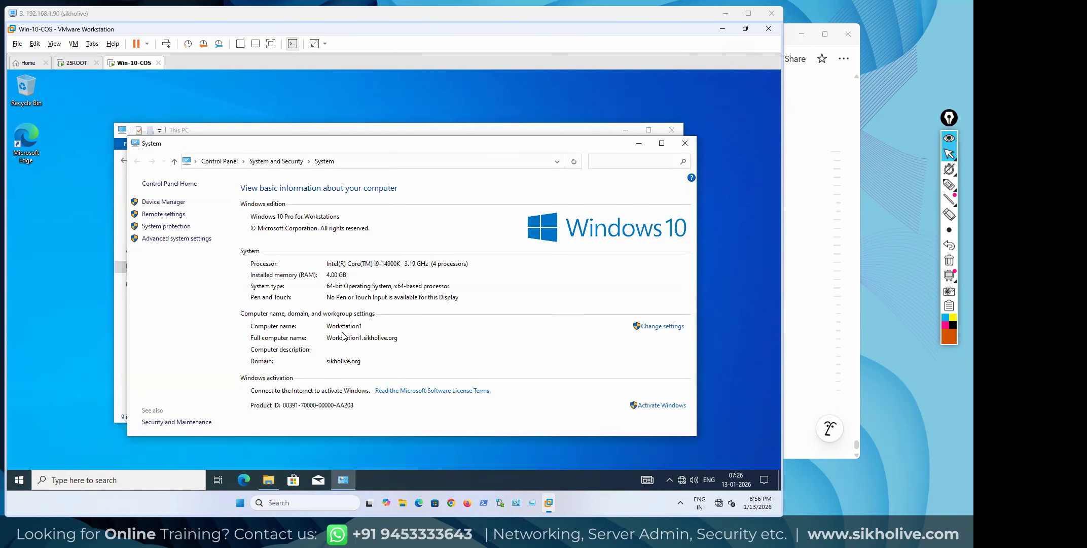
Circle the Workstation1 computer name with the pen, then clear the markup
left_click(949, 185)
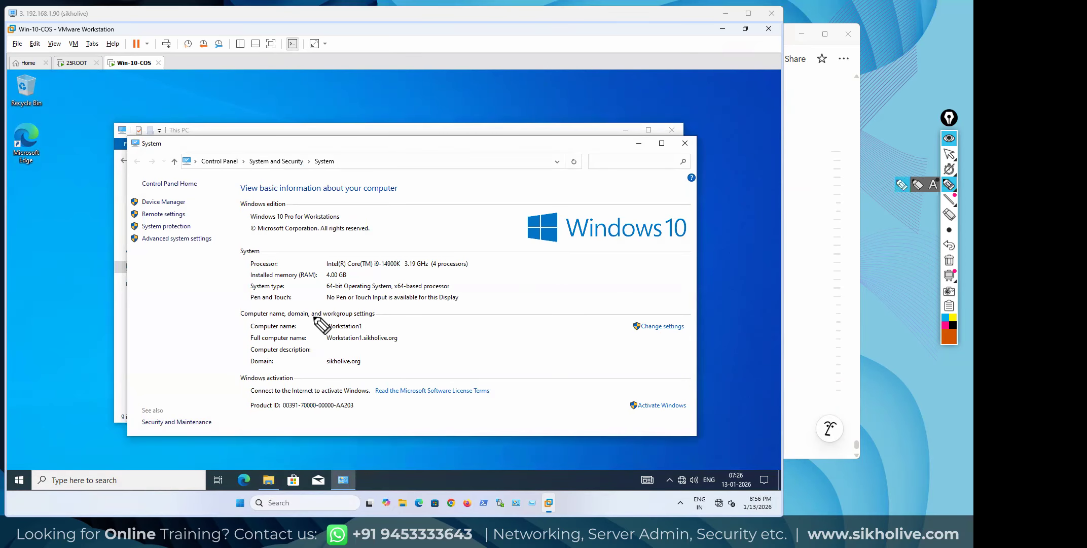
mouse_move(317, 318)
left_mouse_down()
mouse_move(378, 335)
mouse_move(320, 325)
left_mouse_up()
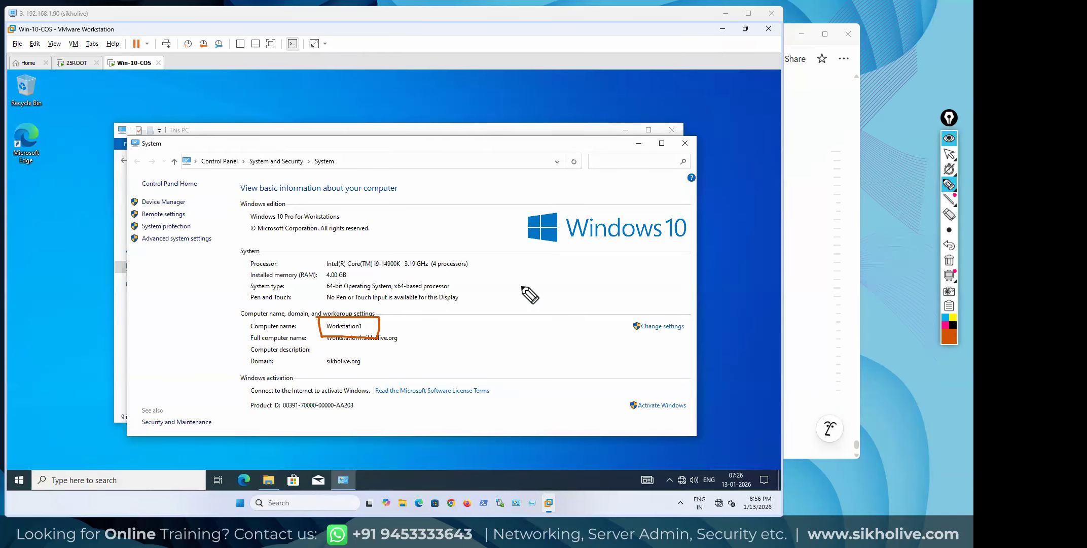
left_click(949, 260)
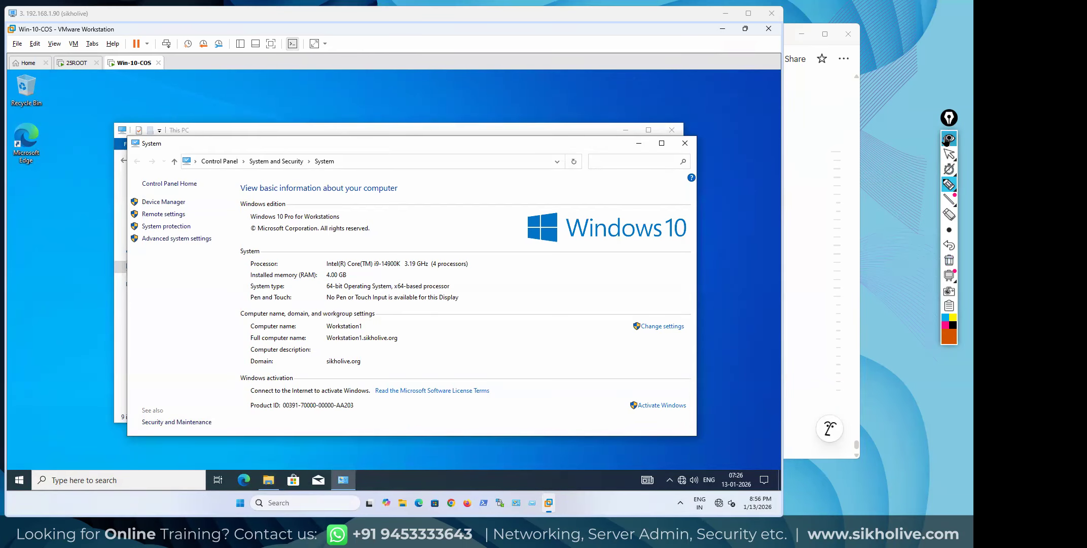
left_click(949, 153)
On the 25ROOT server, select WORKSTATION1 in the Computers container after a look at SALES_TEAM
left_click(78, 62)
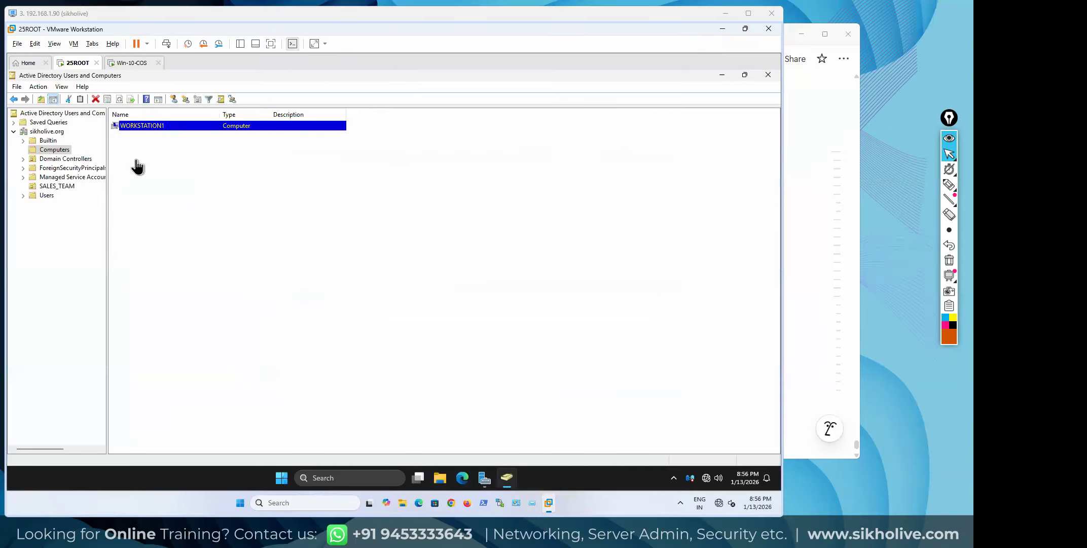
left_click(43, 151)
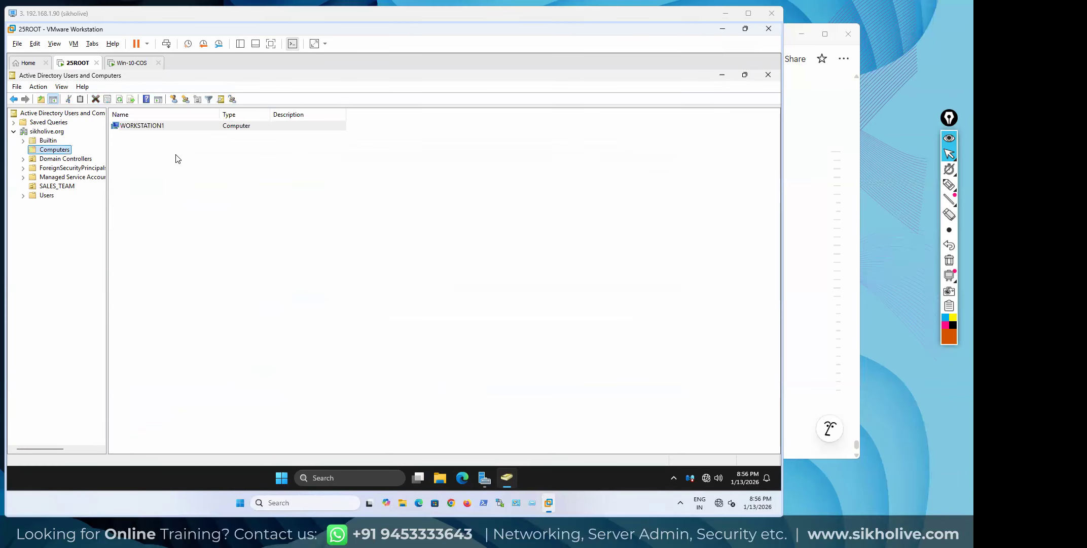
left_click(147, 126)
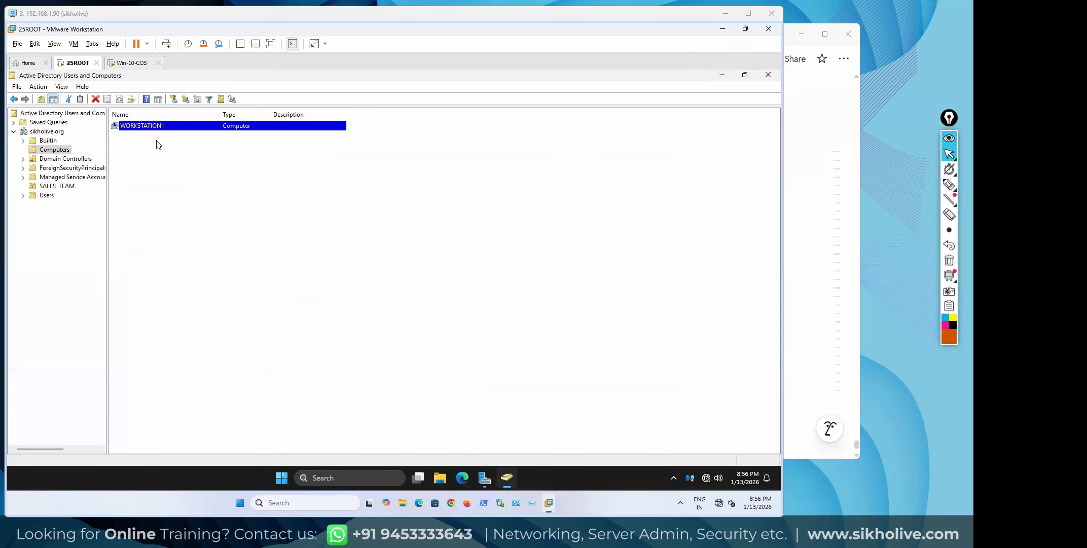
left_click(131, 125)
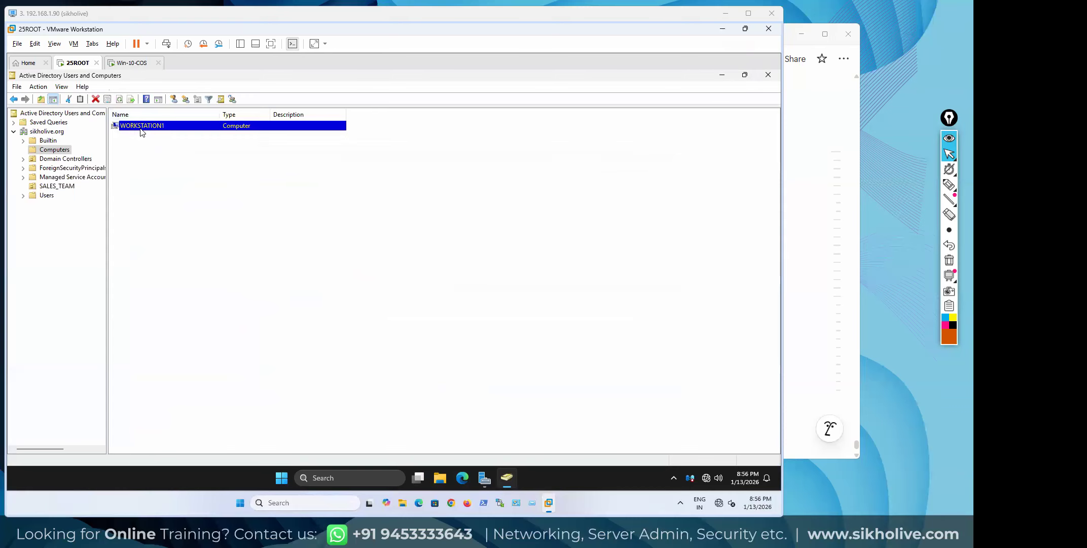
left_click(50, 186)
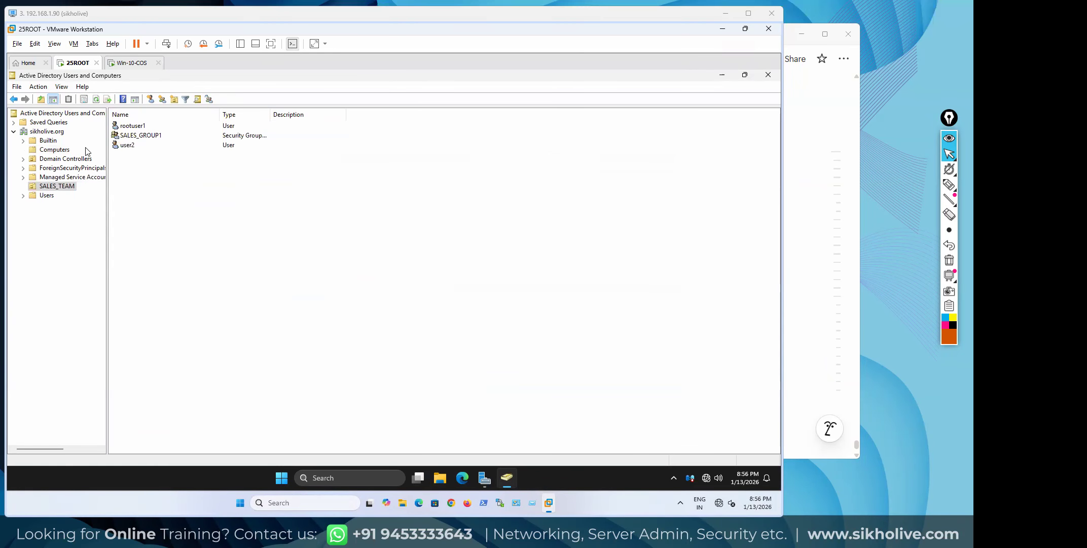
left_click(52, 150)
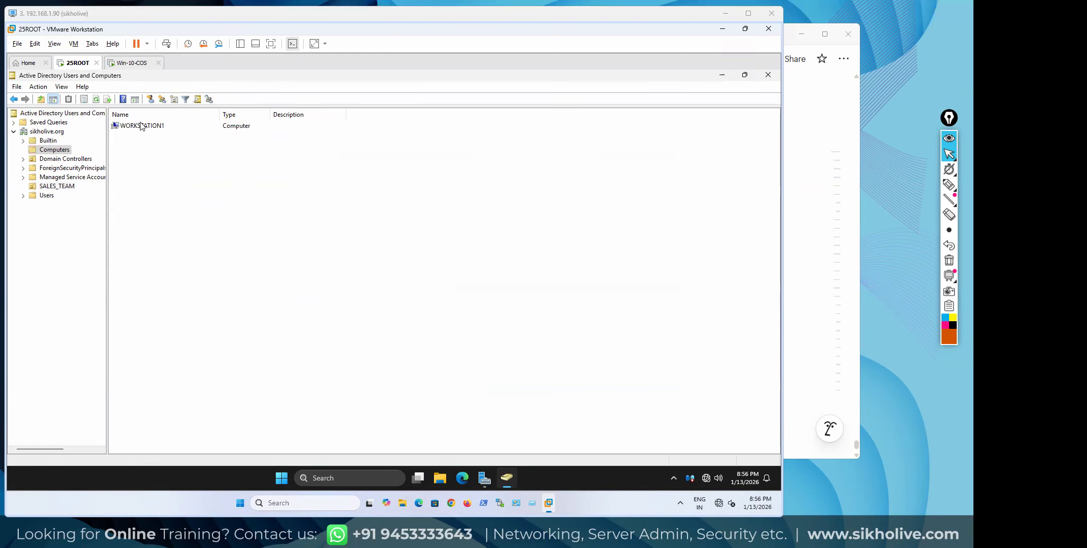
left_click(142, 126)
Start moving WORKSTATION1 to the SALES_TEAM OU, then cancel so it stays in Computers
right_click(140, 124)
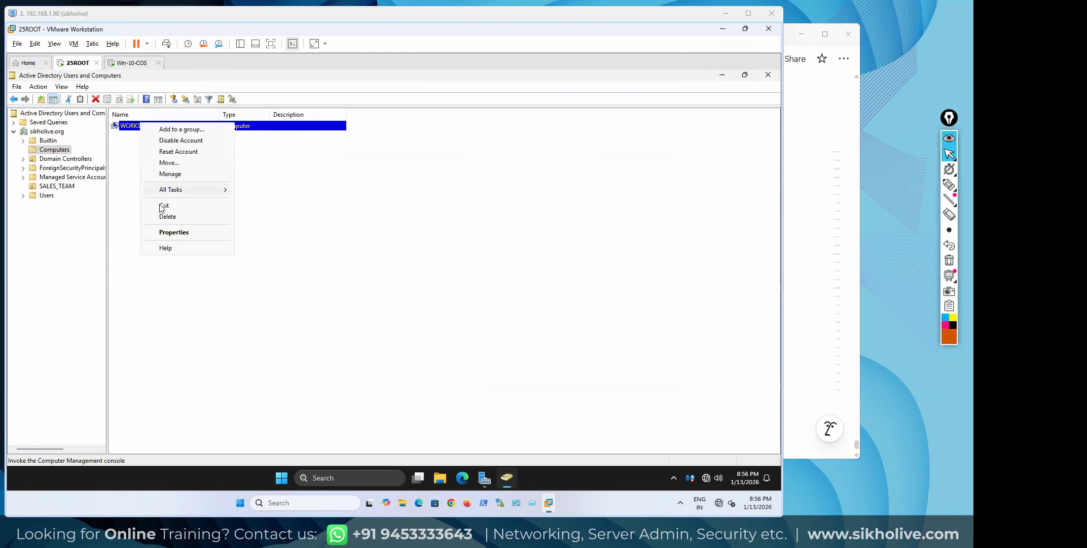
left_click(168, 163)
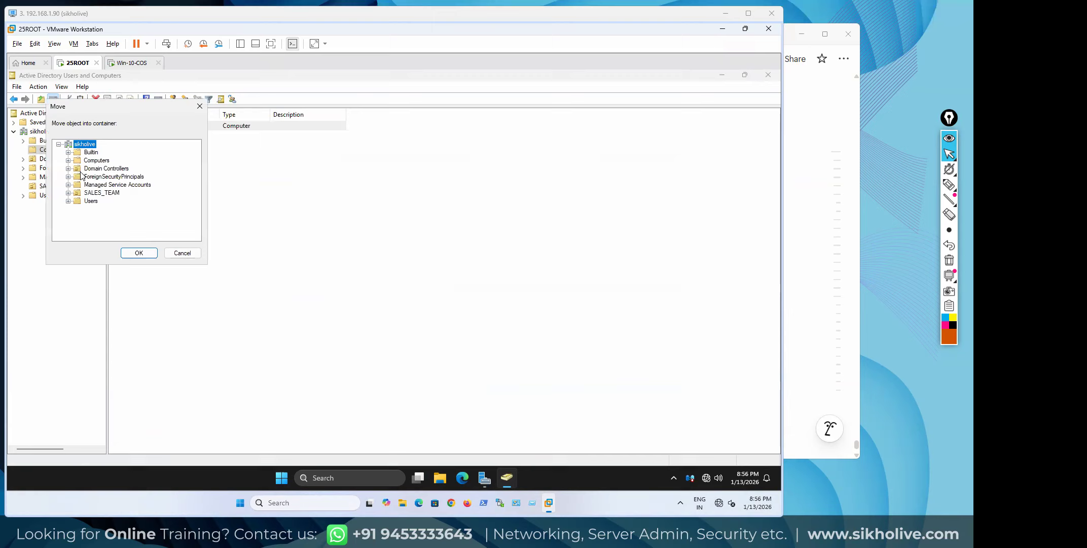
left_click(97, 193)
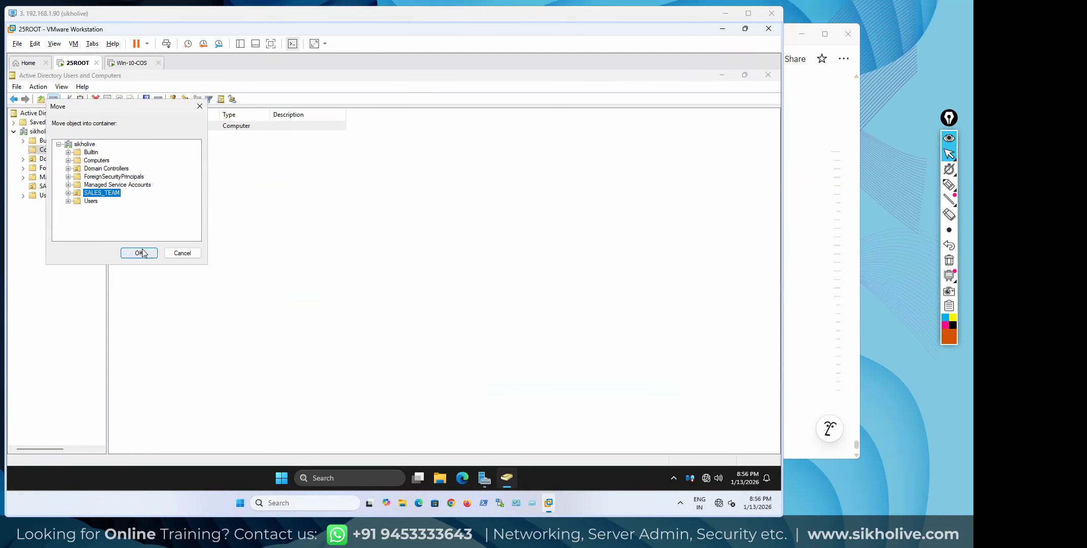
left_click(182, 253)
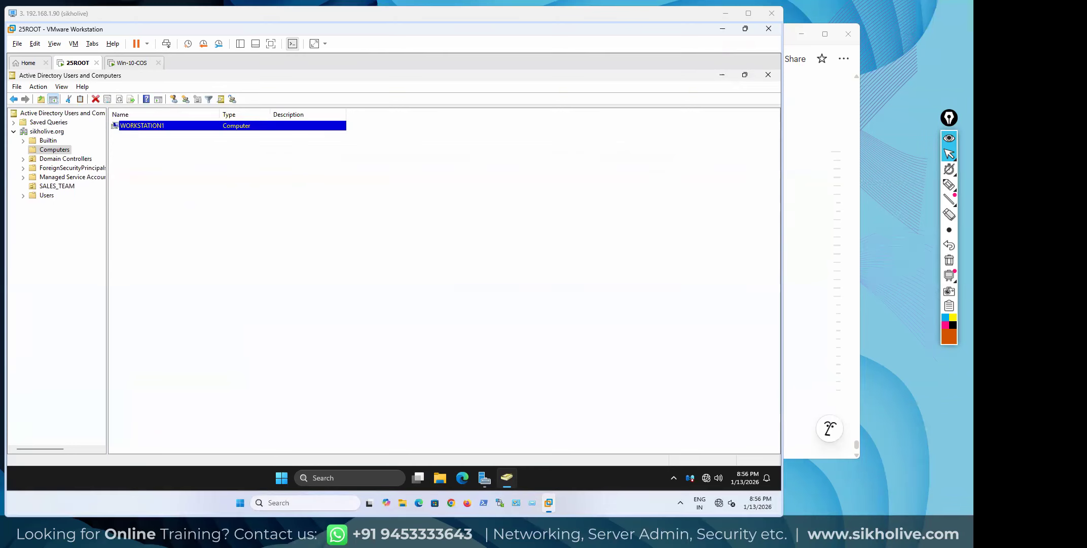
Browse the SALES_TEAM OU, Managed Service Accounts and Users containers
left_click(54, 149)
left_click(60, 187)
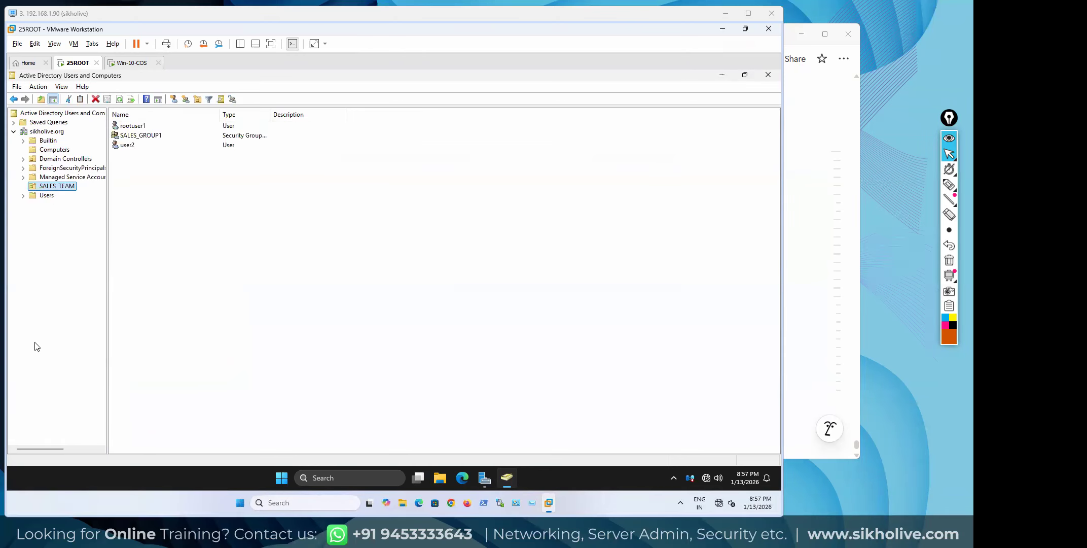
left_click(239, 210)
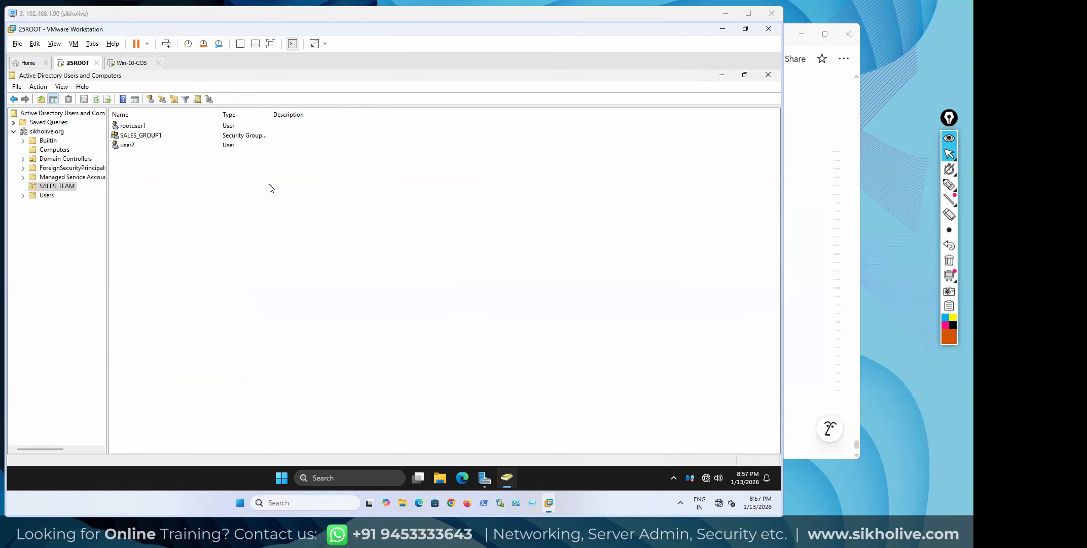
left_click(65, 177)
left_click(64, 189)
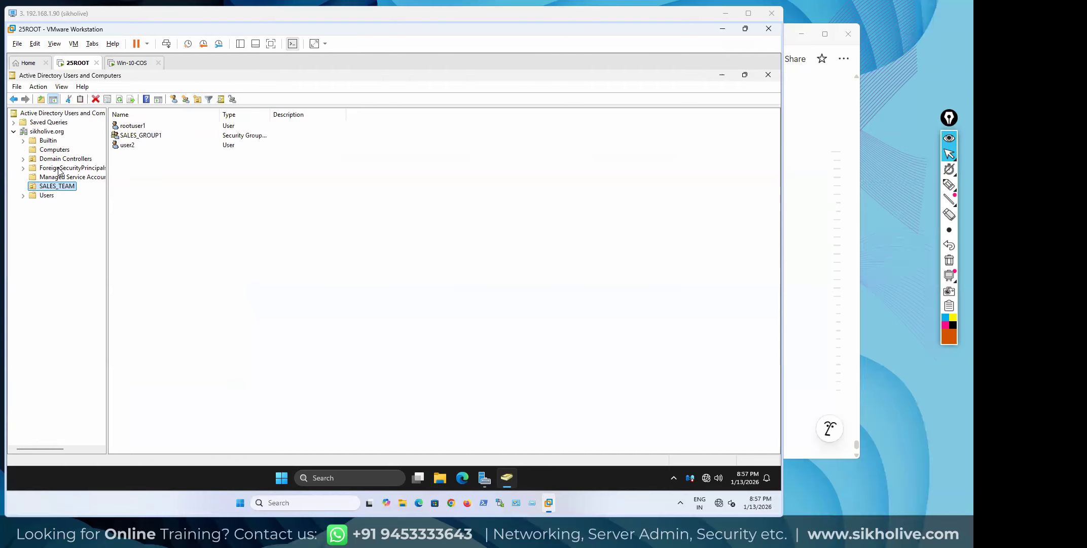
left_click(60, 177)
left_click(57, 185)
left_click(45, 196)
left_click(43, 188)
left_click(44, 196)
left_click(43, 188)
Select rootuser1 in SALES_TEAM, then reselect WORKSTATION1 in the Computers container
left_click(130, 126)
left_click(57, 187)
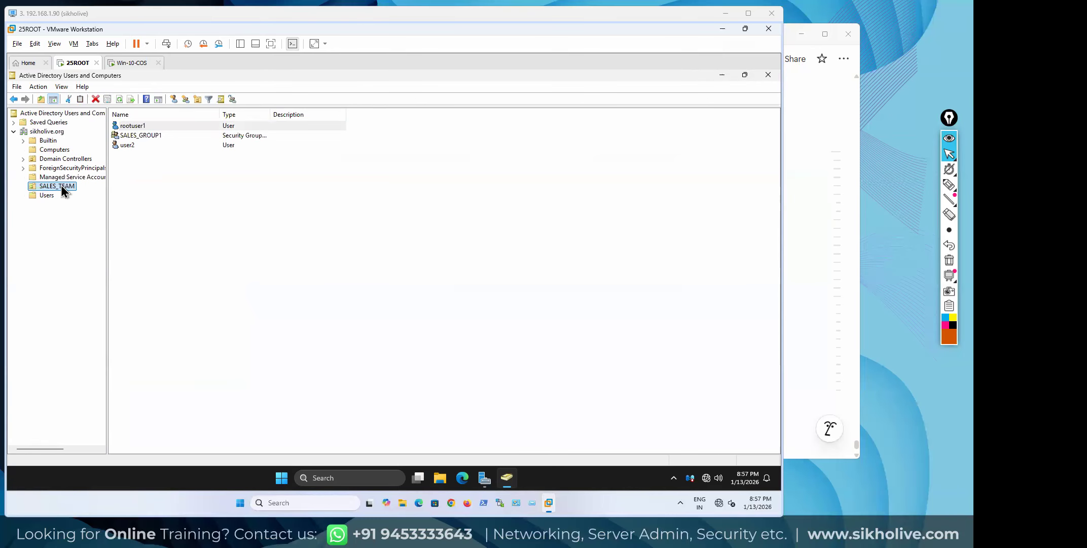
left_click(56, 151)
left_click(139, 127)
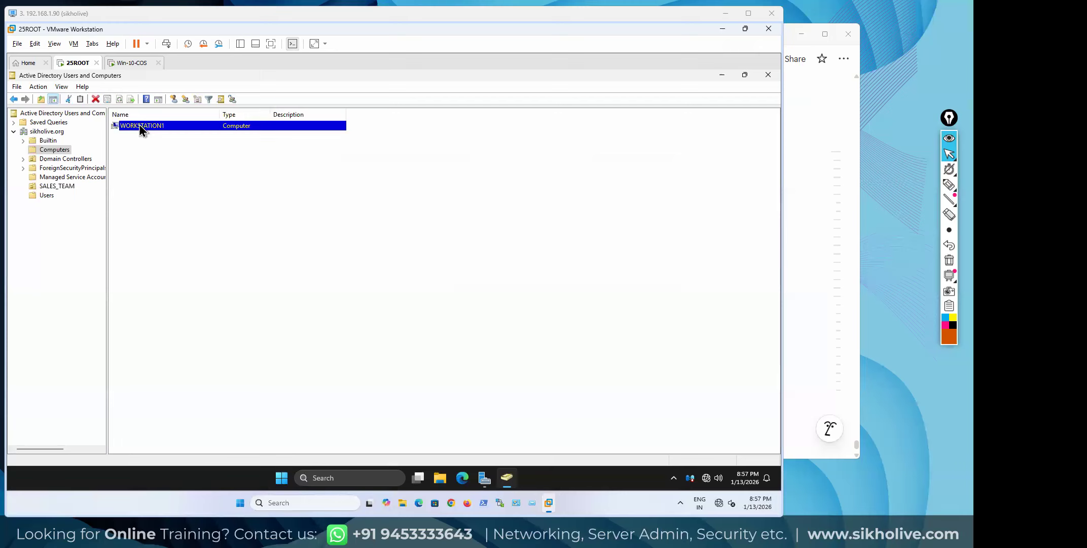
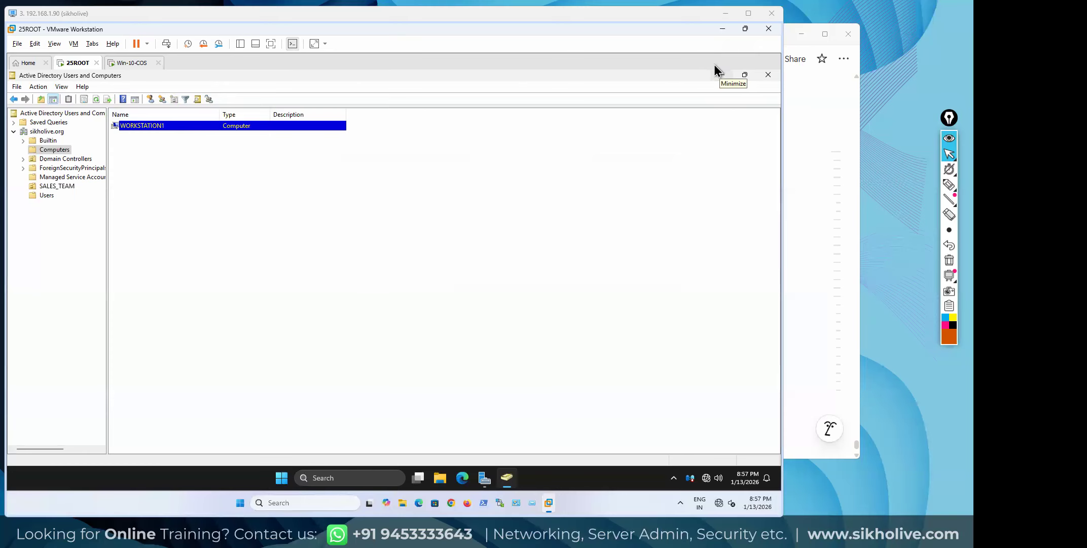
On the Win-10-COS client, close System and This PC and create a New folder on the desktop
left_click(131, 64)
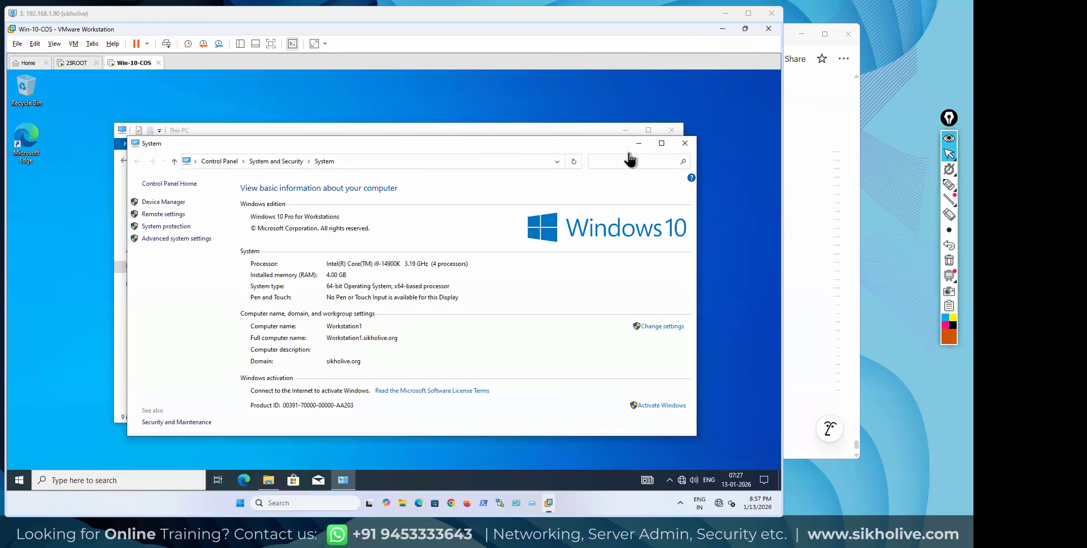
left_click(685, 143)
left_click(673, 131)
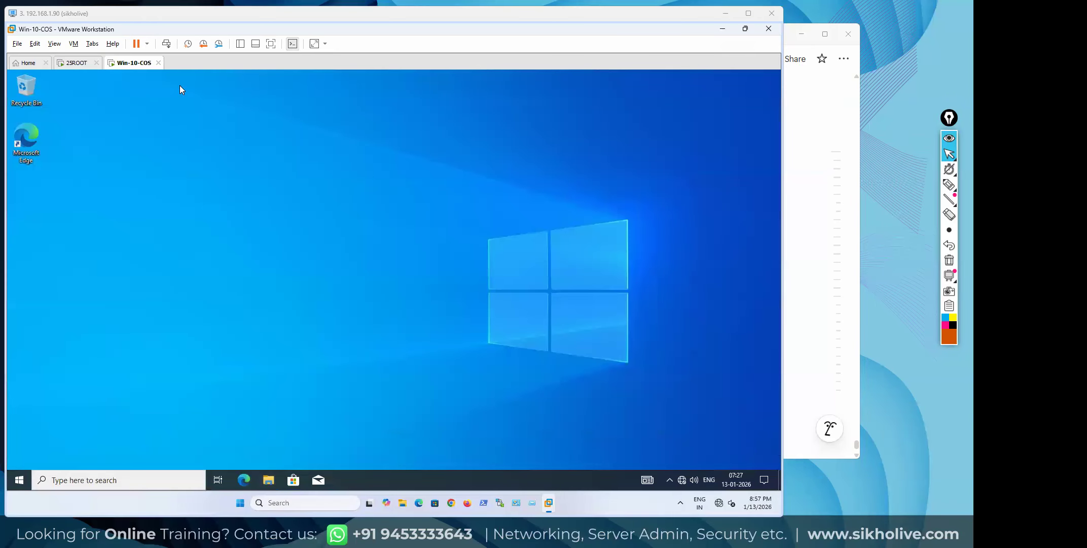
right_click(151, 156)
mouse_move(220, 229)
left_click(258, 227)
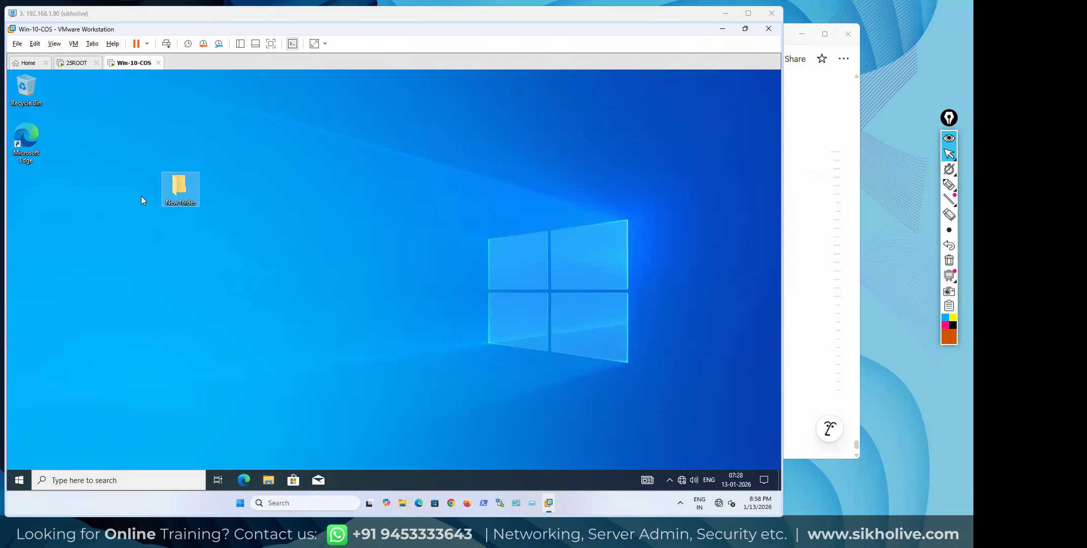
left_click_drag(27, 191, 27, 191)
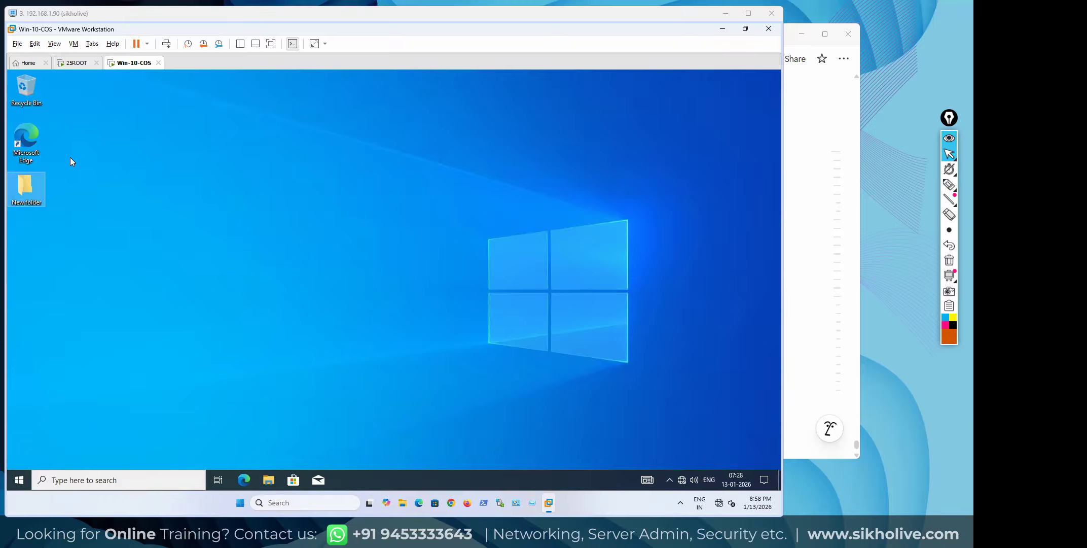
left_click(185, 215)
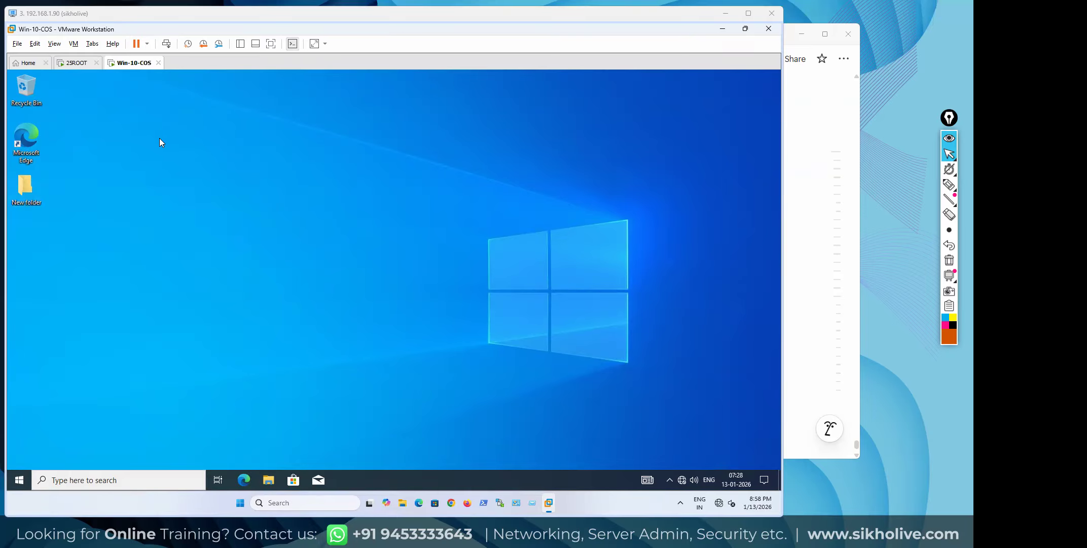
Marquee-select several desktop icons, clear the selection, and launch File Explorer from the taskbar
left_click_drag(77, 227, 17, 172)
left_click(126, 118)
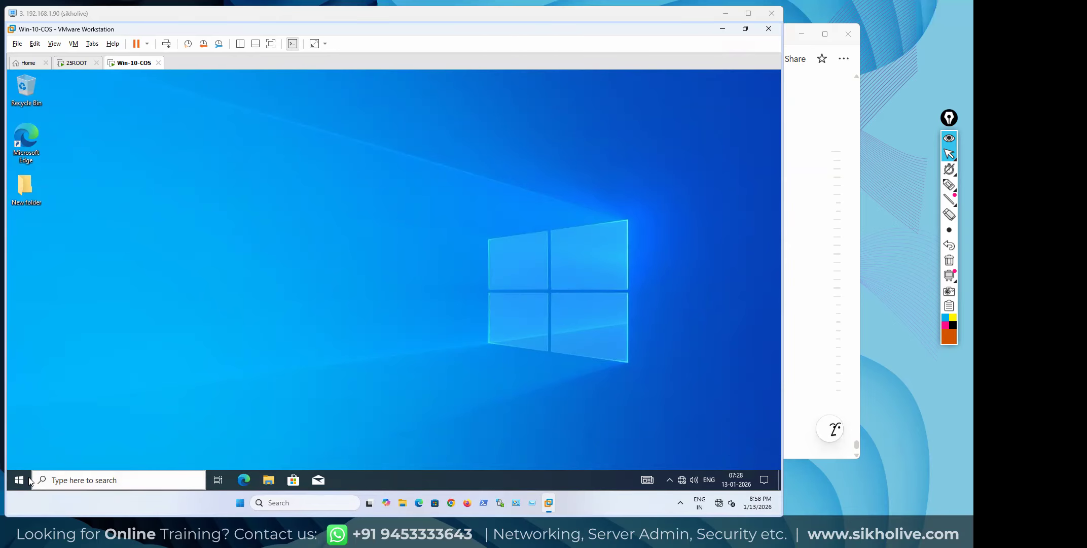
left_click(269, 479)
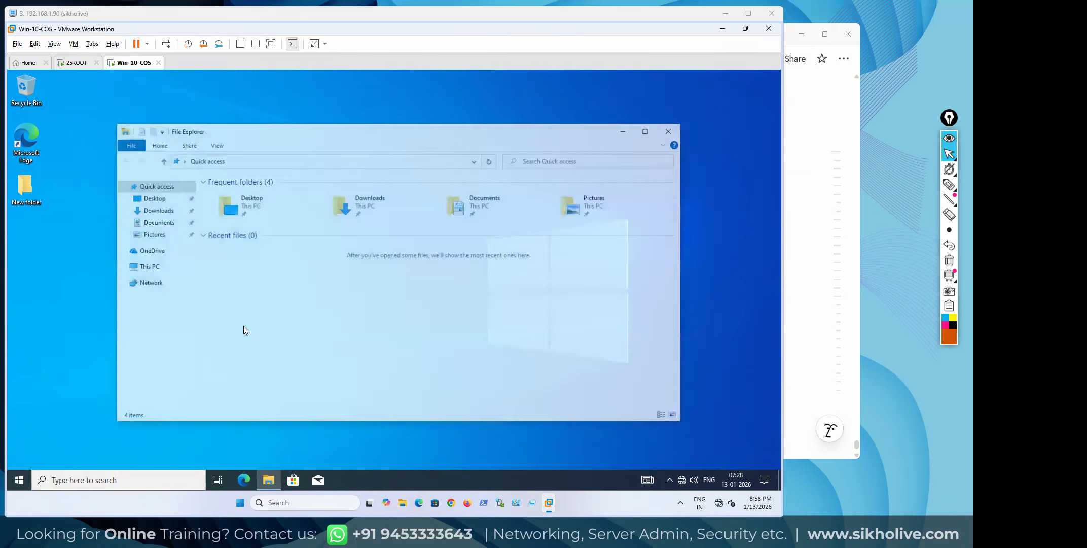
Open the user2 profile folder under Local Disk (C:) > Users
double_click(251, 300)
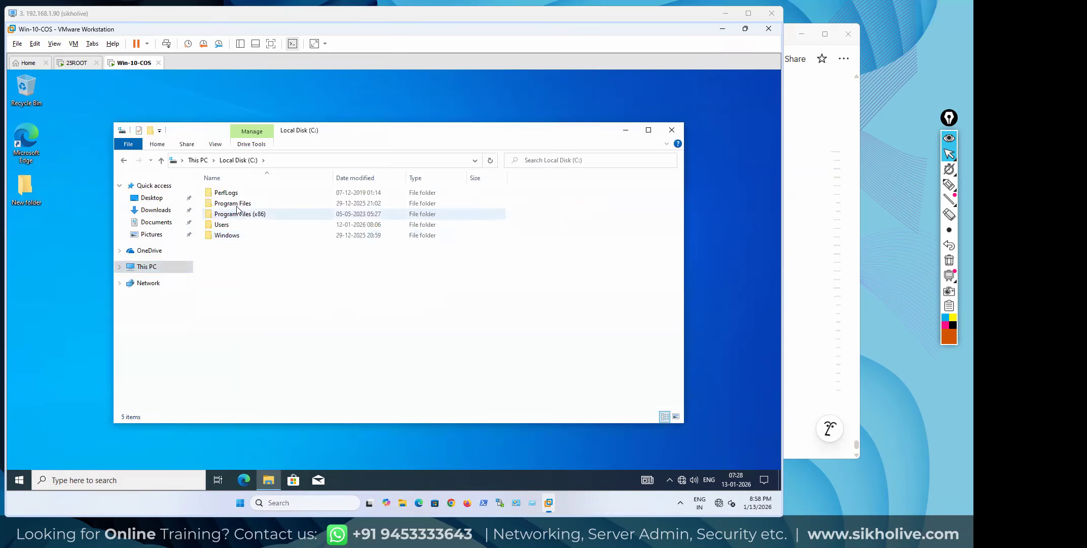
left_click(223, 227)
double_click(223, 227)
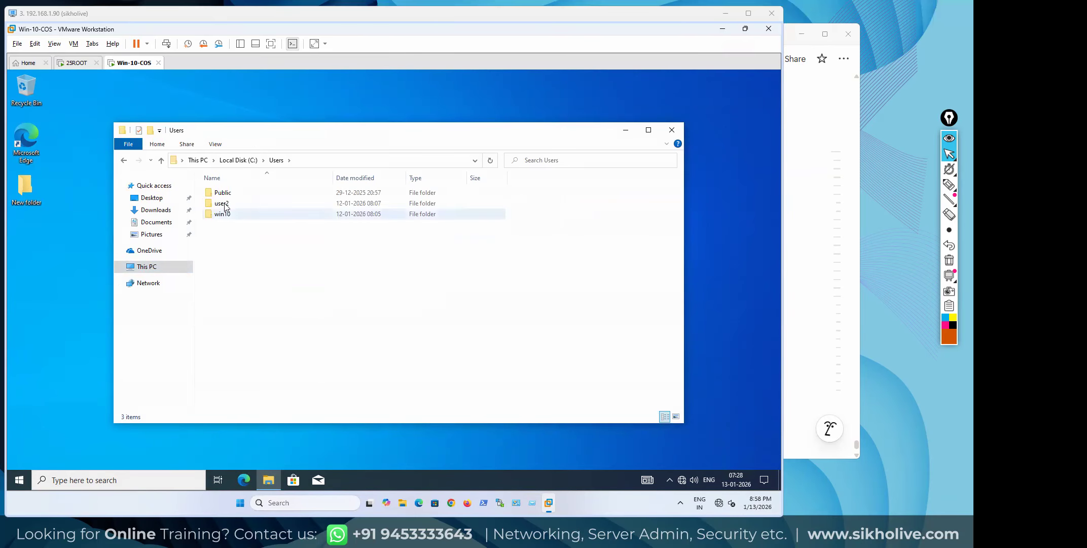
left_click(222, 205)
double_click(222, 205)
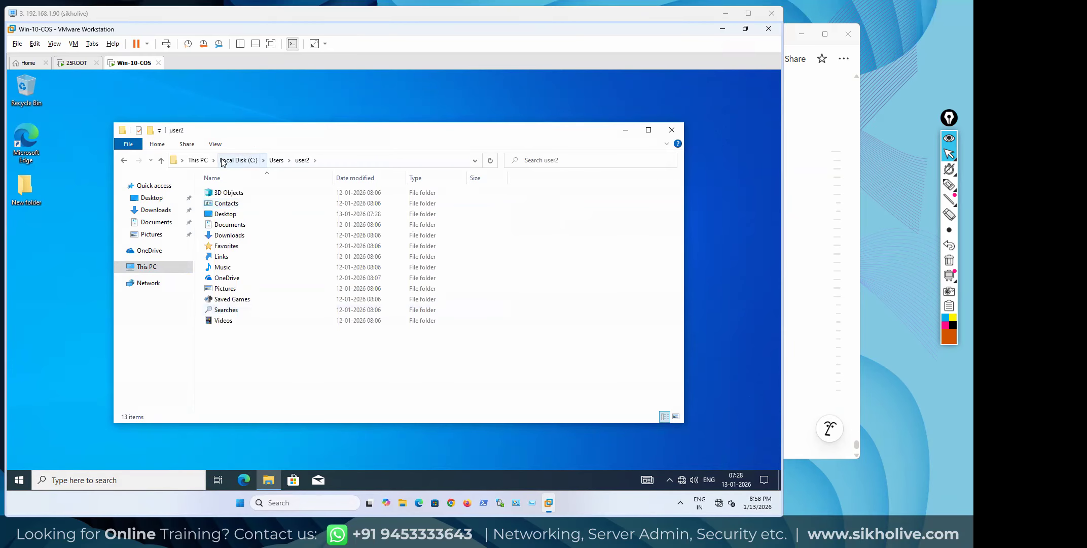
Return to C:\Users and try the win10 folder, declining the administrator elevation prompt
left_click(146, 267)
left_click(251, 303)
double_click(251, 303)
double_click(224, 224)
double_click(223, 216)
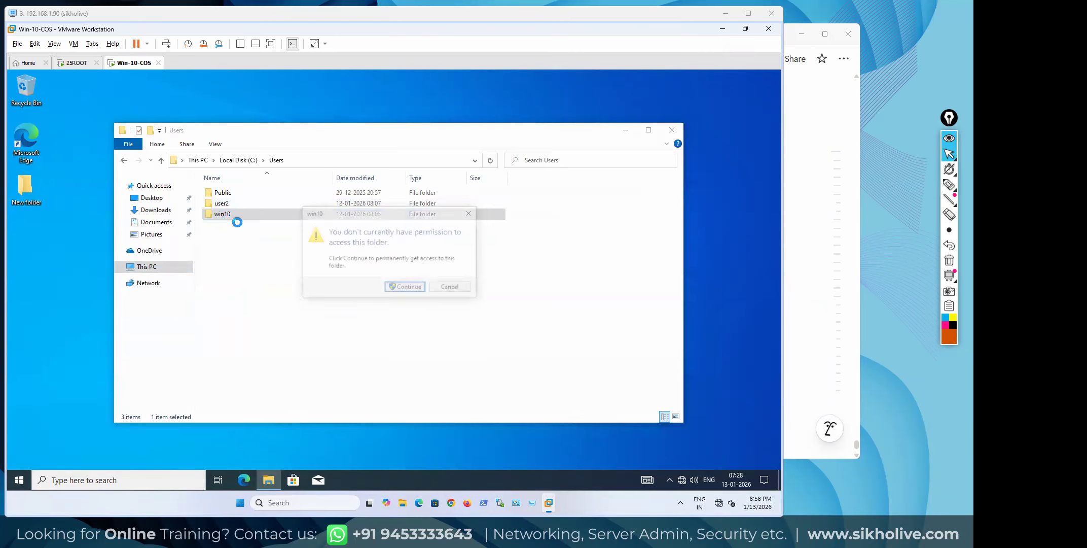
left_click(409, 289)
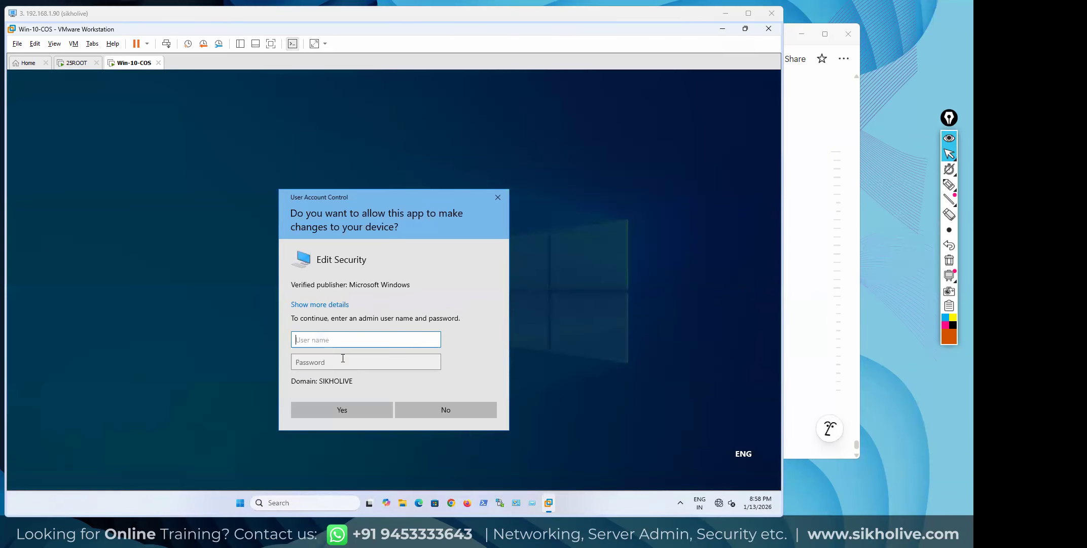
left_click(437, 408)
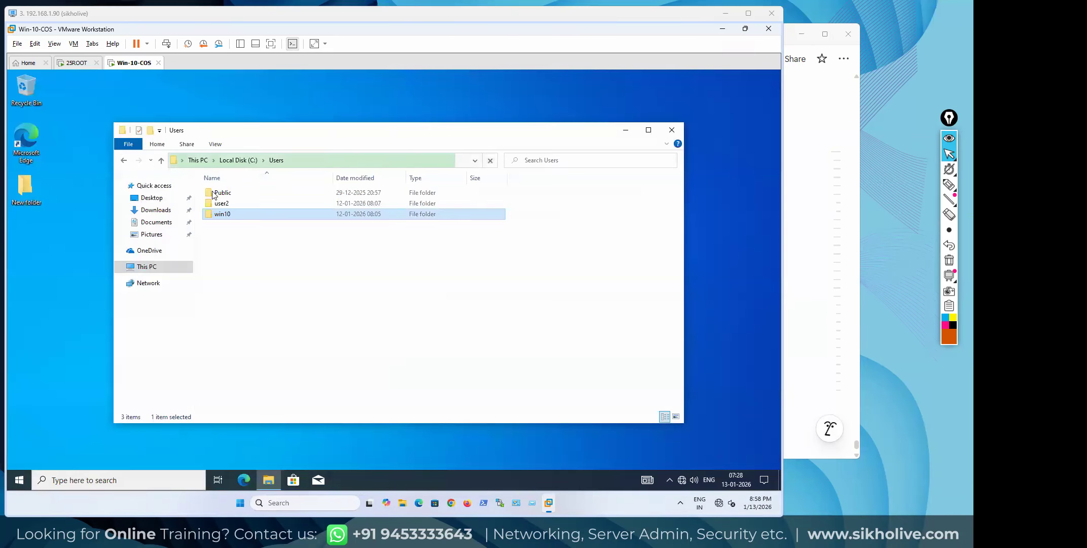
left_click(225, 215)
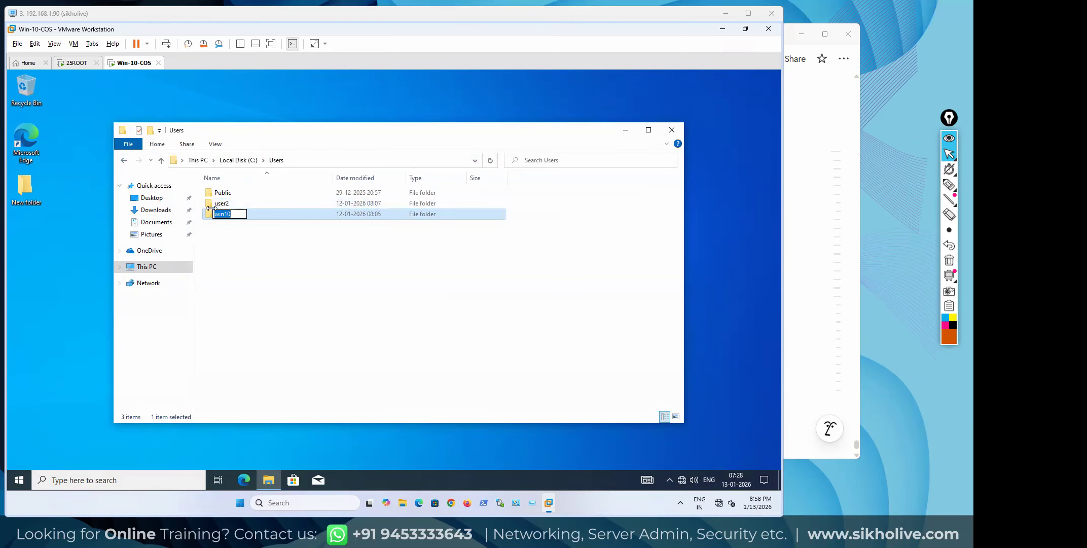
Reopen user2, select all 13 of its subfolders, then bring the Notion notes forward
double_click(214, 203)
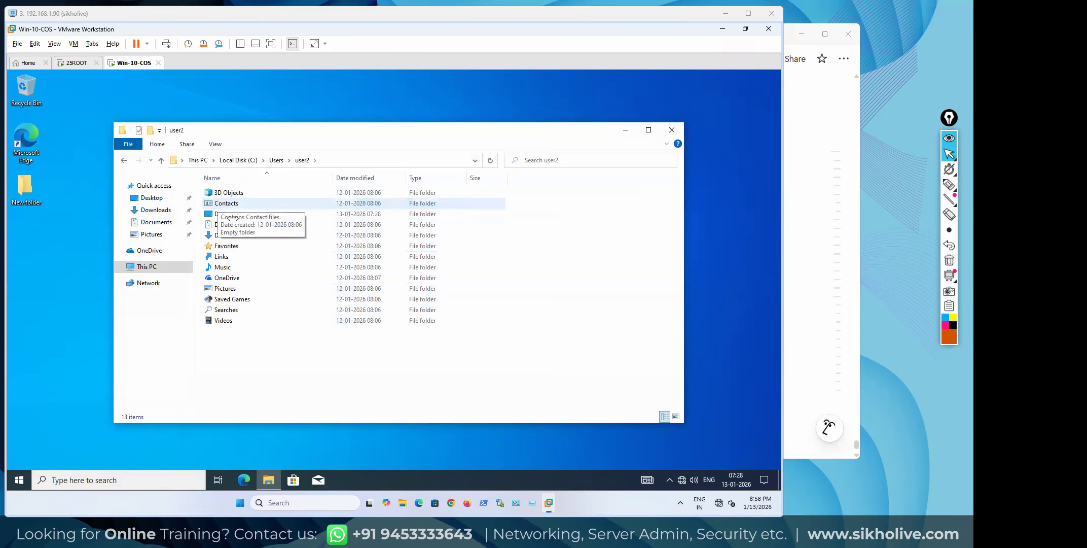
left_click(213, 192)
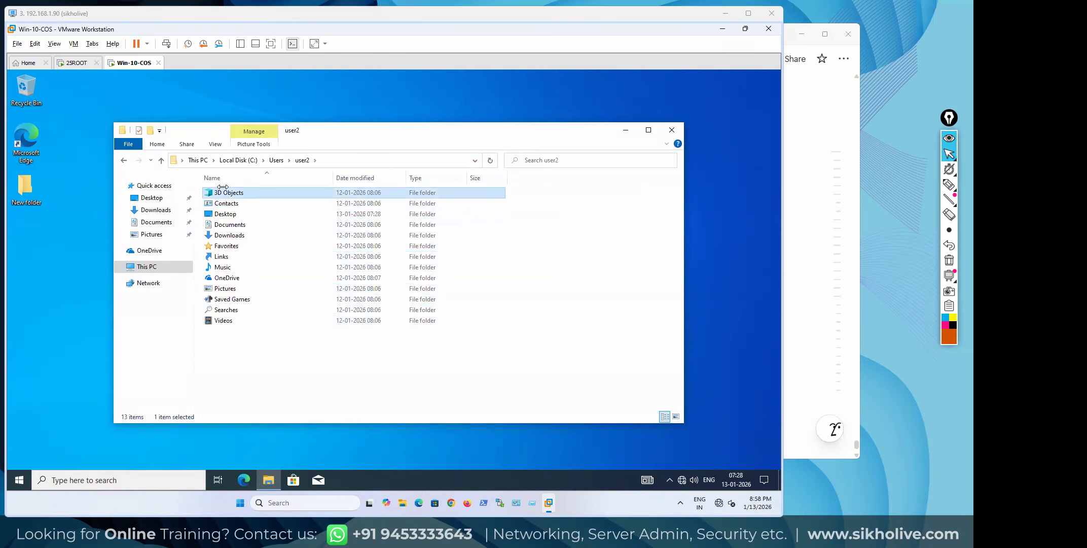
left_click_drag(251, 337, 212, 190)
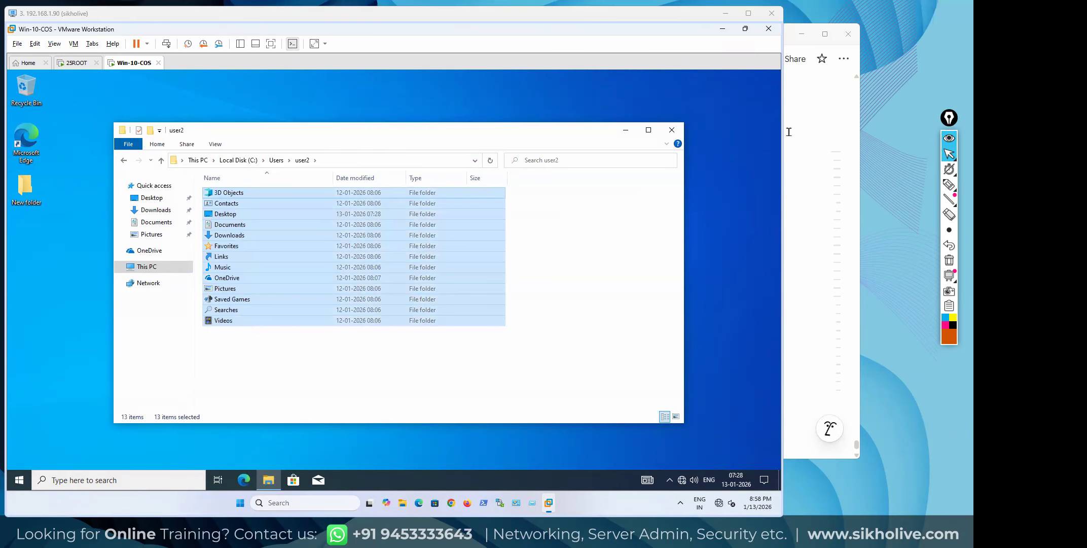
left_click(788, 201)
Type 'What is User roaming profile ?' on a new line below the FSMO question and select it
left_click(316, 307)
type("Wh")
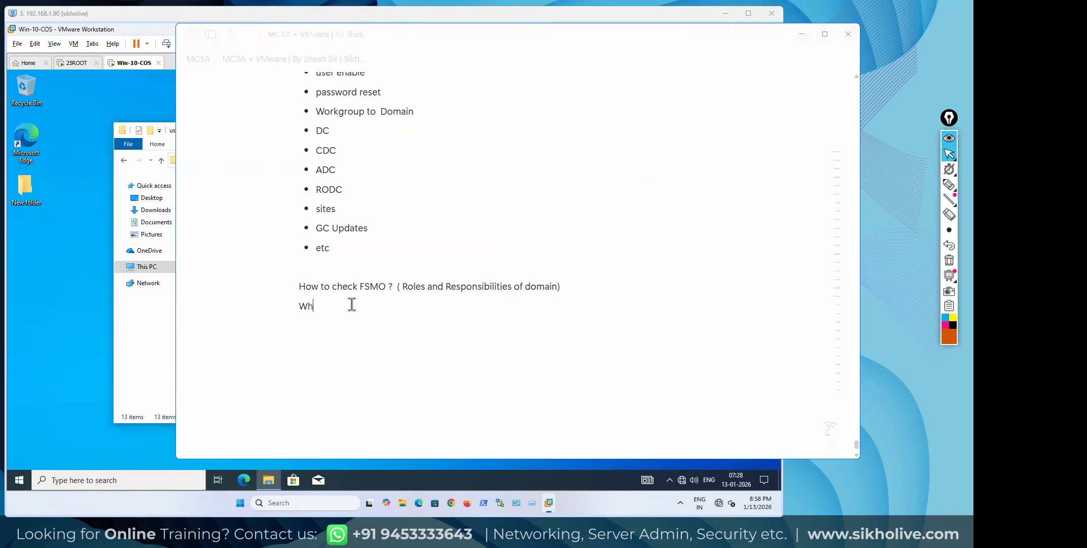
type("at is User")
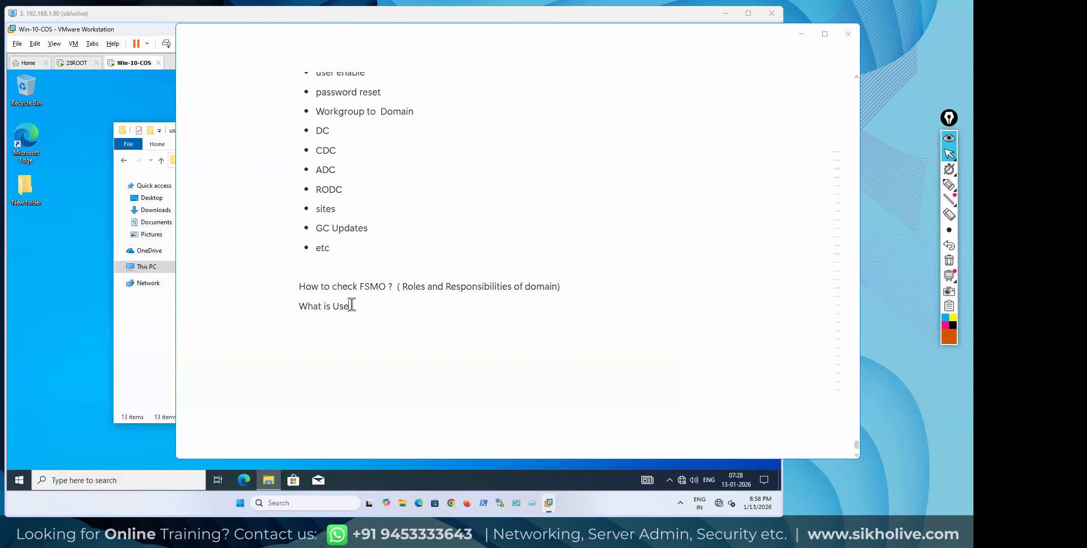
type(" roaming profile ?")
key("Return")
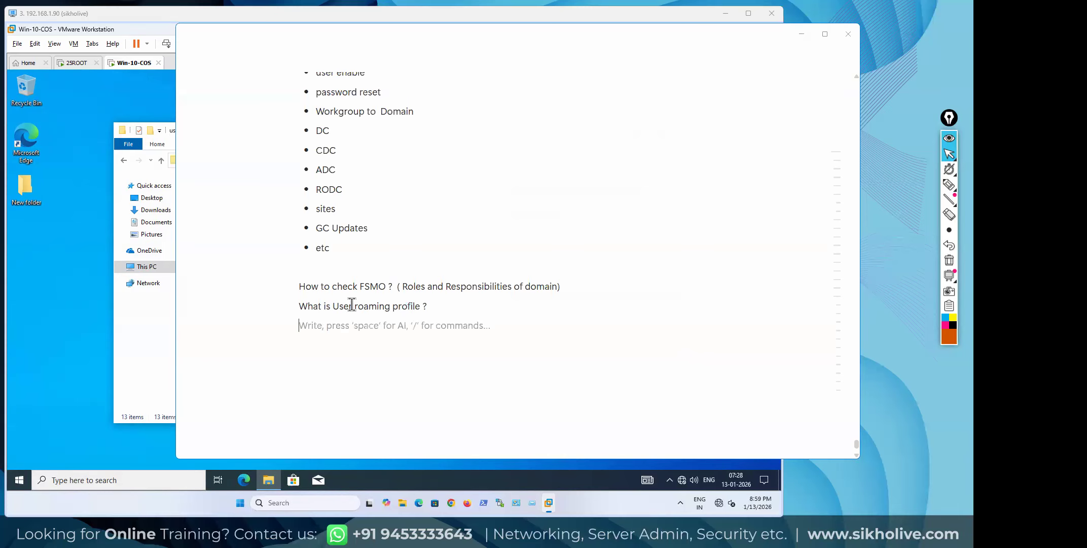
left_click_drag(429, 307, 298, 306)
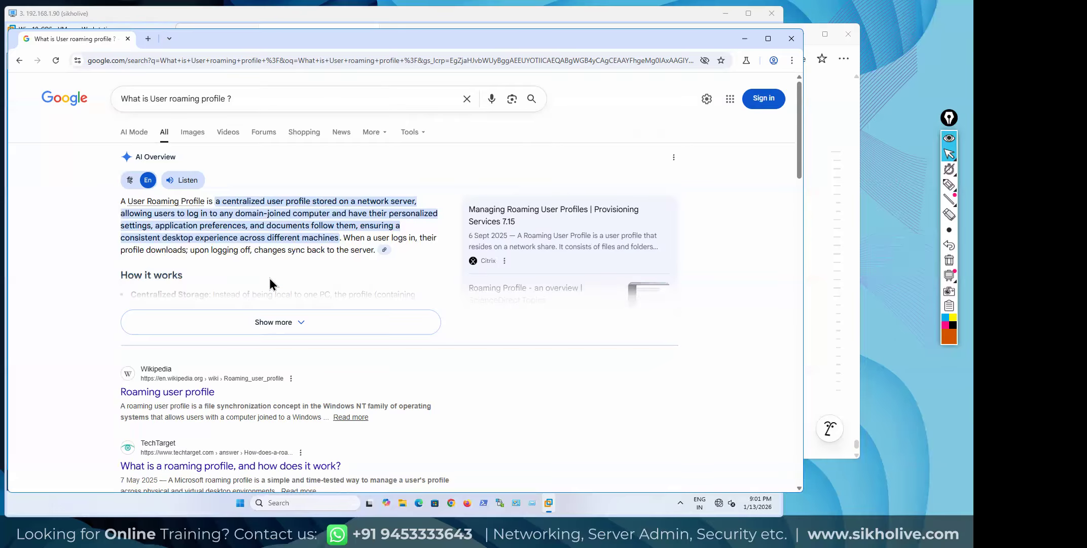
Expand the AI Overview, select its roaming profile explanation and lists, and return to Notion below the question
left_click(285, 321)
left_click_drag(118, 201, 376, 476)
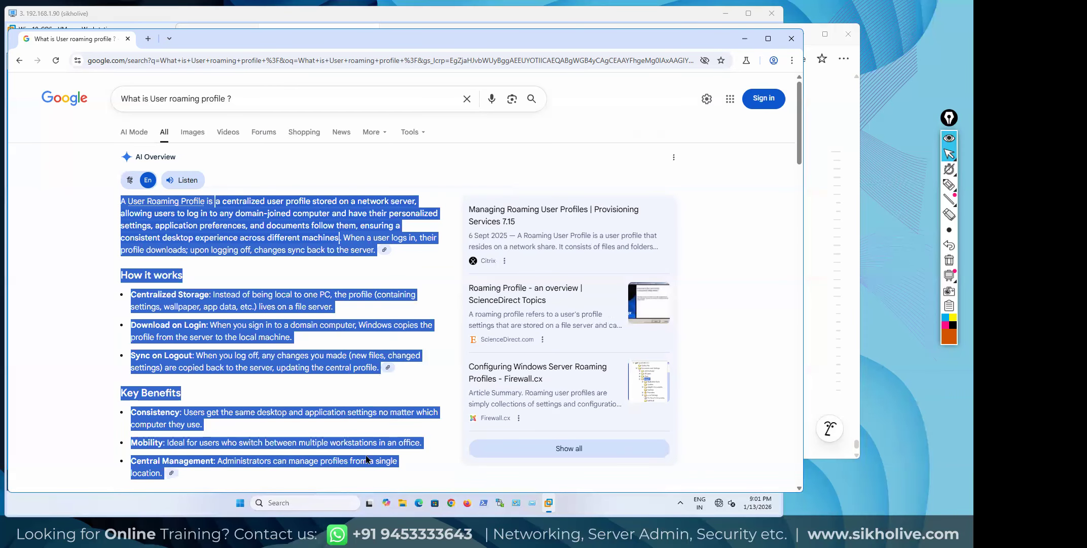
scroll(355, 441, "down", 3)
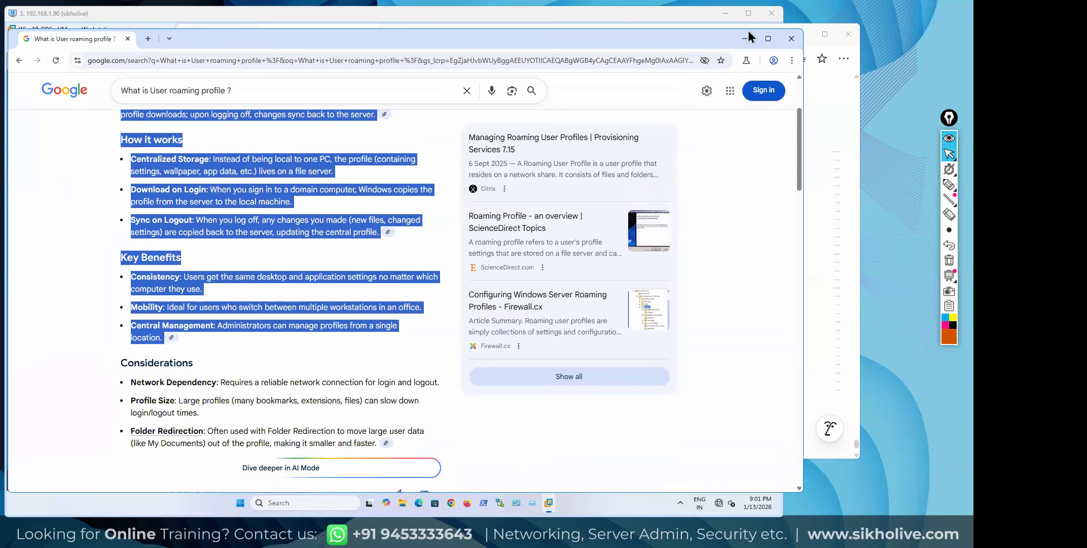
left_click(810, 405)
left_click(653, 381)
left_click(354, 335)
Paste the roaming profile explanation with How it works and Key Benefits under the question, then return to Google
key("ctrl+v")
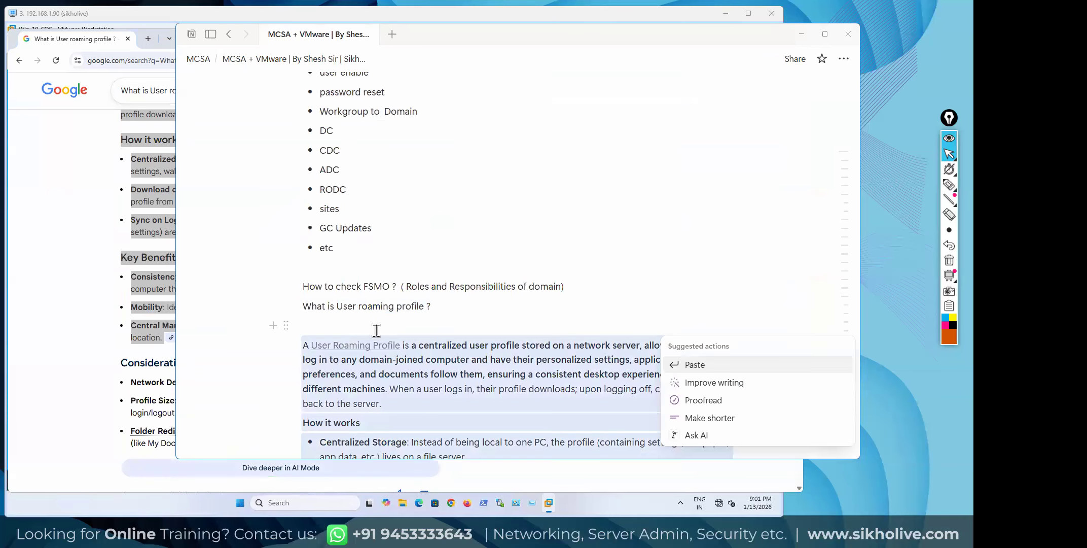
scroll(421, 375, "down", 3)
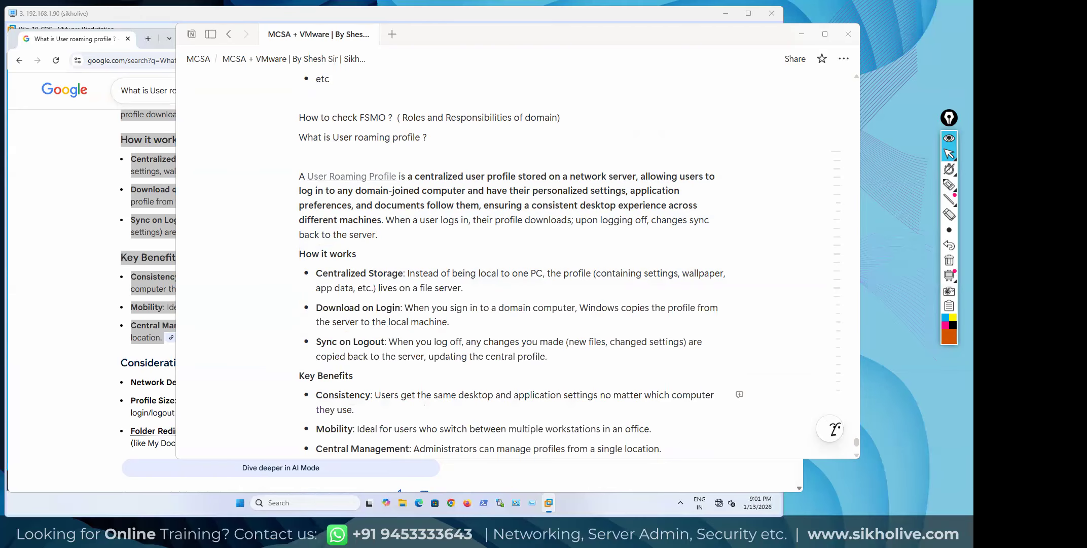
scroll(315, 249, "down", 1)
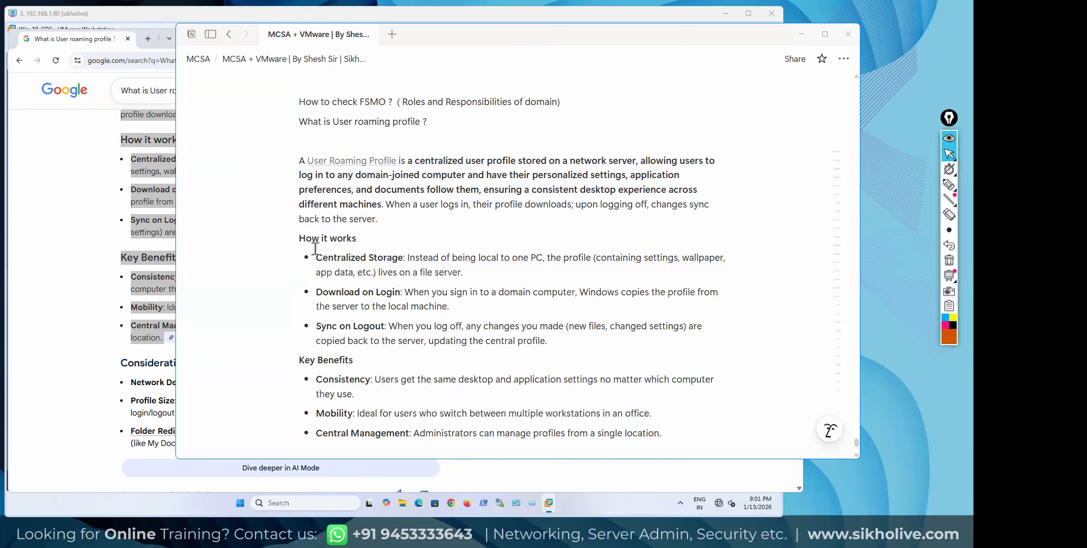
scroll(315, 249, "down", 3)
mouse_move(323, 208)
left_mouse_down()
mouse_move(378, 207)
mouse_move(311, 206)
left_mouse_up()
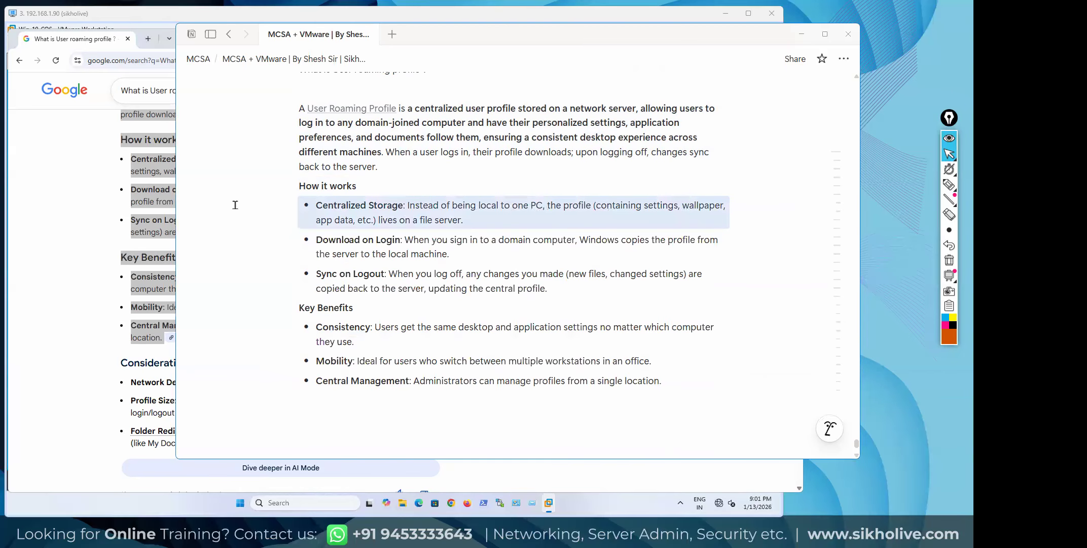
left_click(149, 187)
left_click_drag(131, 158, 209, 159)
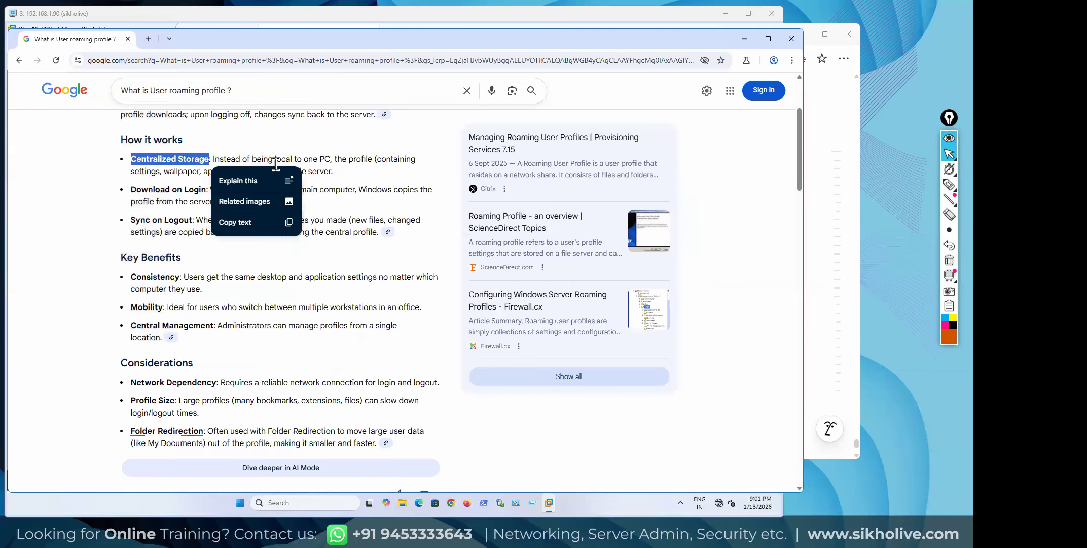
Select 'lives on a file server' in the Centralized Storage explanation and pick the annotation pen
left_click(299, 159)
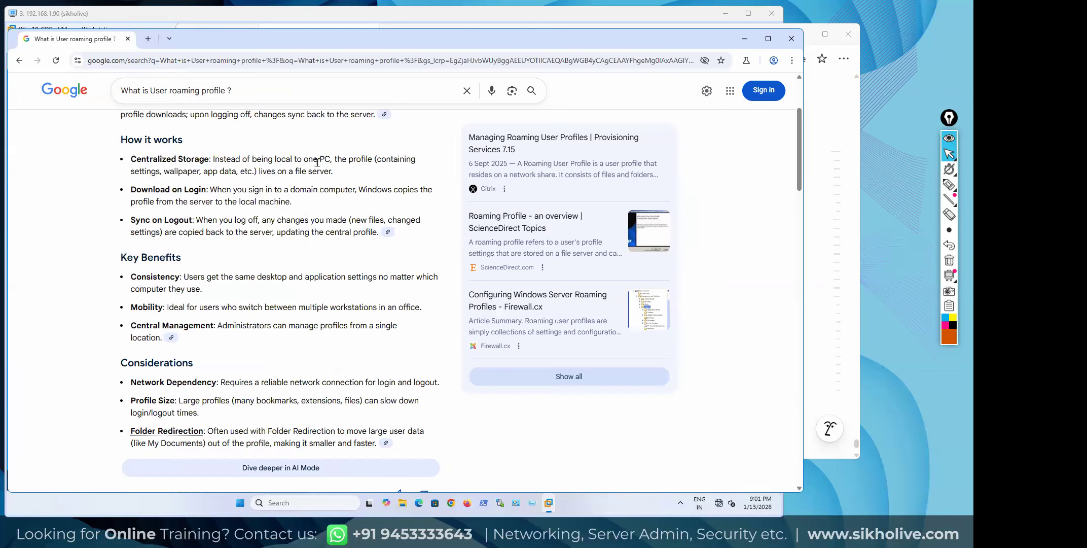
left_click_drag(330, 158, 213, 157)
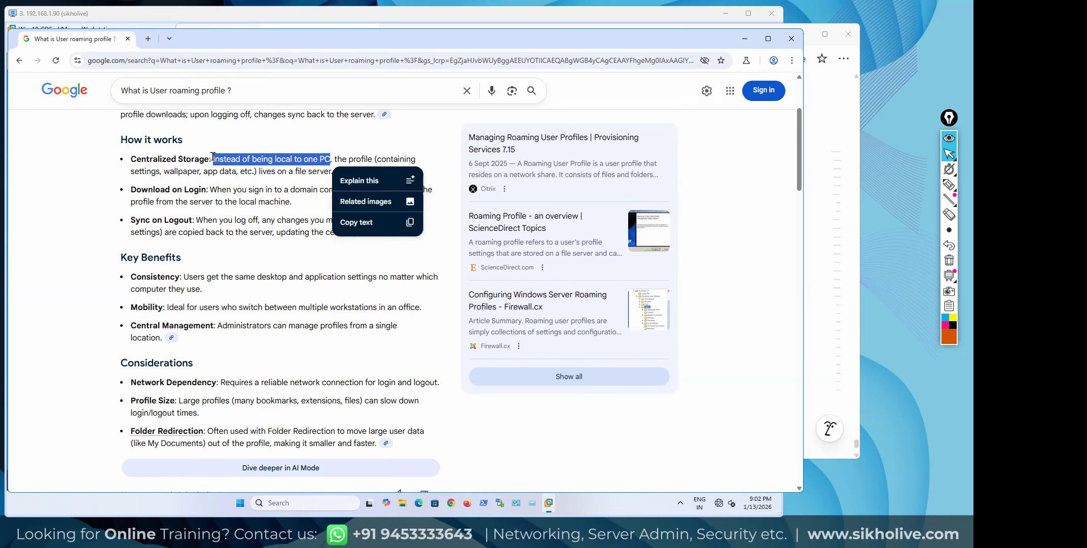
left_click(376, 163)
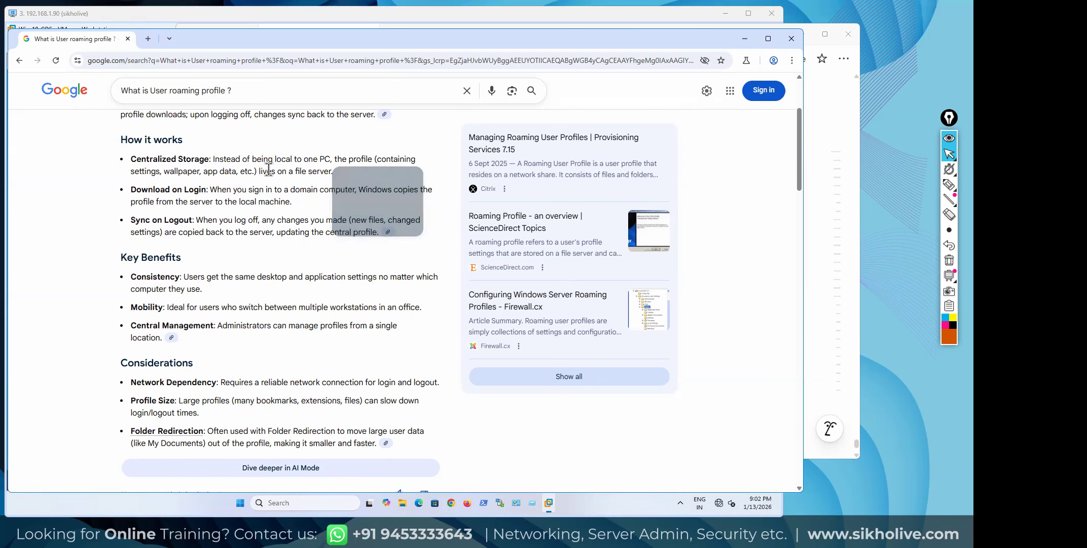
left_click_drag(134, 172, 334, 174)
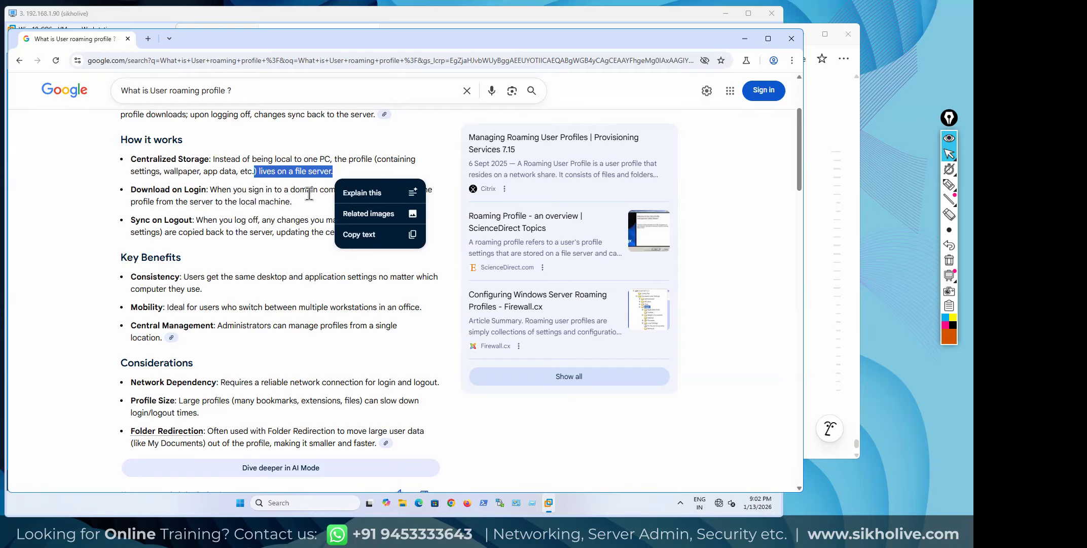
left_click_drag(259, 172, 343, 176)
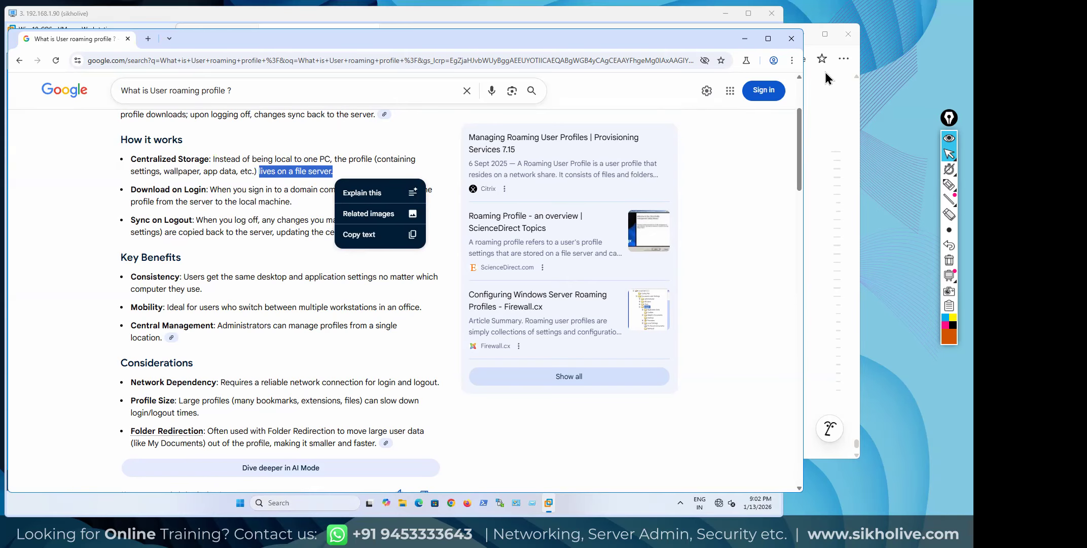
left_click(893, 126)
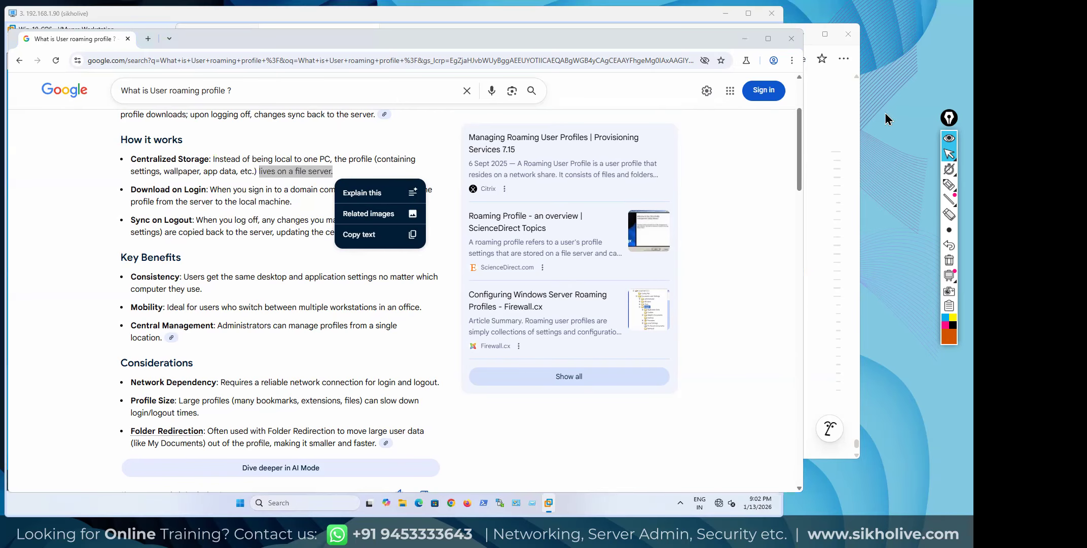
left_click(948, 185)
mouse_move(323, 77)
left_mouse_down()
mouse_move(355, 95)
mouse_move(370, 85)
mouse_move(333, 105)
mouse_move(345, 112)
mouse_move(204, 146)
mouse_move(215, 145)
left_mouse_up()
mouse_move(282, 126)
left_mouse_down()
mouse_move(320, 118)
mouse_move(239, 149)
mouse_move(262, 146)
left_mouse_up()
mouse_move(323, 119)
left_mouse_down()
mouse_move(285, 149)
mouse_move(305, 147)
left_mouse_up()
mouse_move(332, 119)
left_mouse_down()
mouse_move(332, 135)
mouse_move(359, 137)
mouse_move(359, 146)
left_mouse_up()
mouse_move(348, 146)
left_mouse_down()
mouse_move(408, 123)
mouse_move(414, 140)
left_mouse_up()
mouse_move(404, 140)
left_mouse_down()
mouse_move(420, 139)
mouse_move(416, 151)
mouse_move(402, 144)
left_mouse_up()
mouse_move(169, 176)
left_mouse_down()
mouse_move(207, 161)
mouse_move(203, 140)
mouse_move(337, 136)
left_mouse_up()
left_click_drag(417, 131, 415, 137)
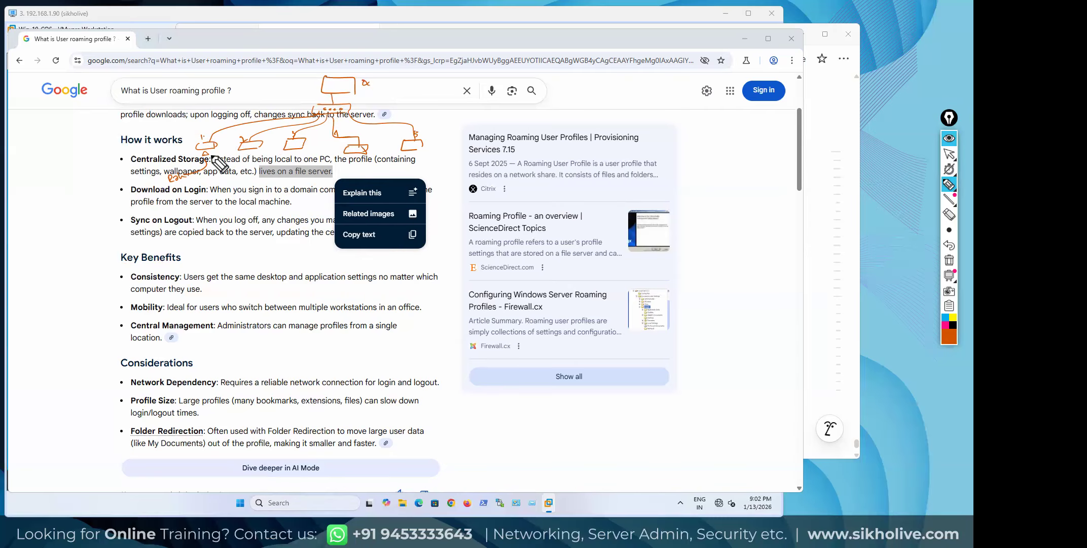
left_click_drag(205, 171, 215, 175)
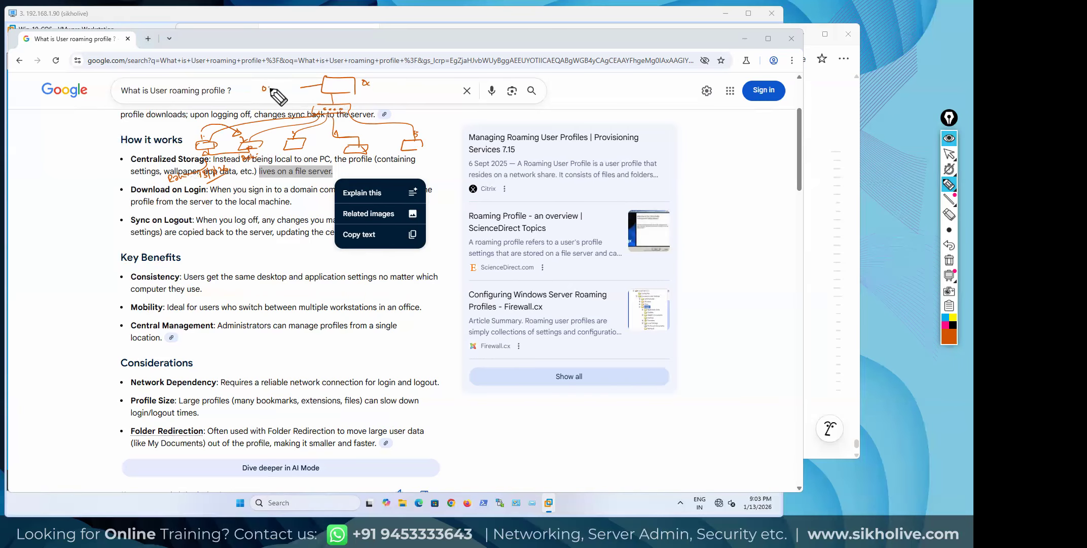
left_click_drag(276, 88, 259, 91)
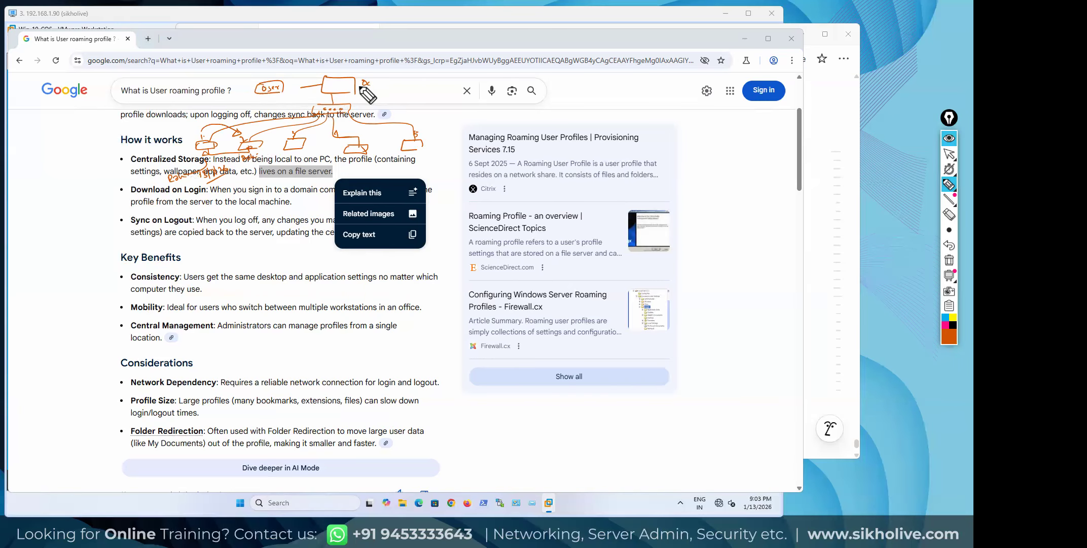
mouse_move(365, 81)
left_mouse_down()
mouse_move(446, 77)
mouse_move(442, 94)
mouse_move(410, 90)
left_mouse_up()
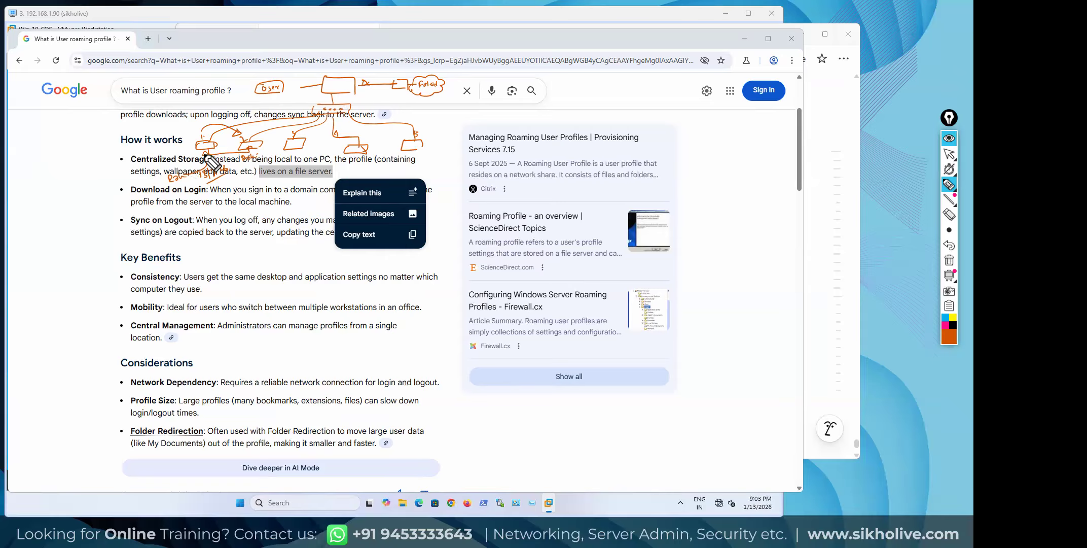
left_click_drag(288, 145, 419, 141)
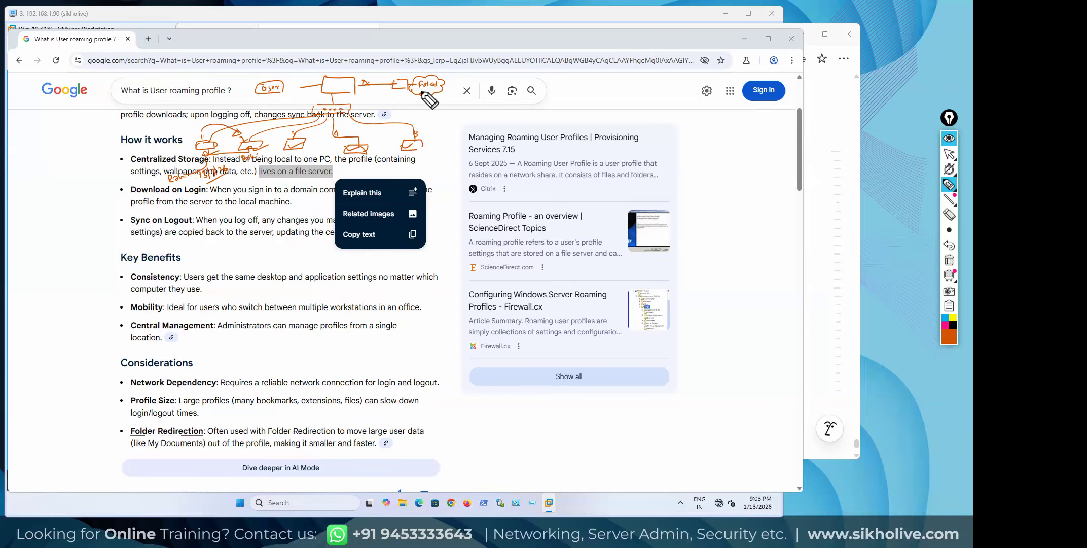
left_click_drag(401, 93, 449, 93)
mouse_move(417, 93)
left_mouse_down()
mouse_move(441, 90)
mouse_move(413, 84)
left_mouse_up()
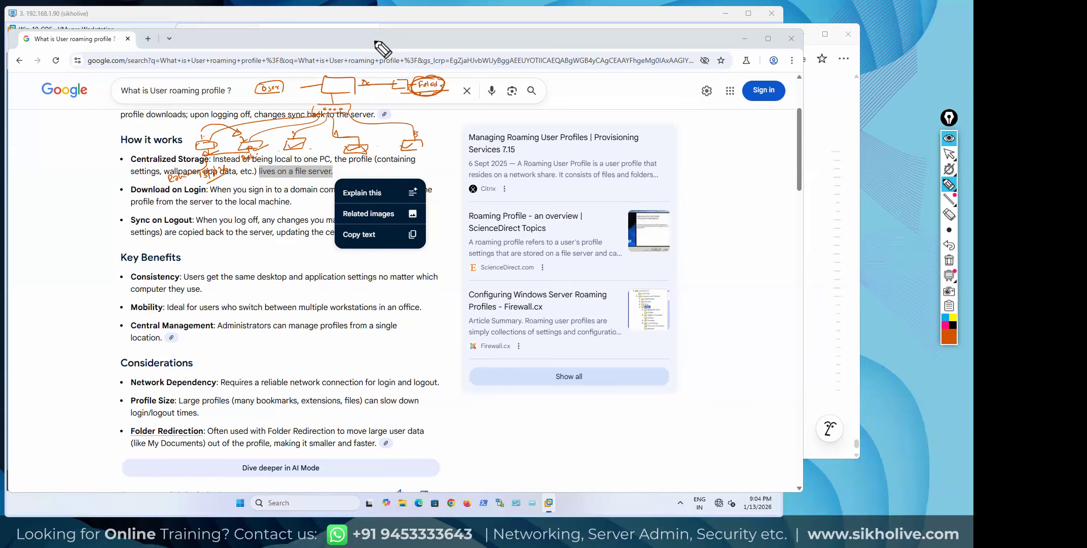
mouse_move(951, 186)
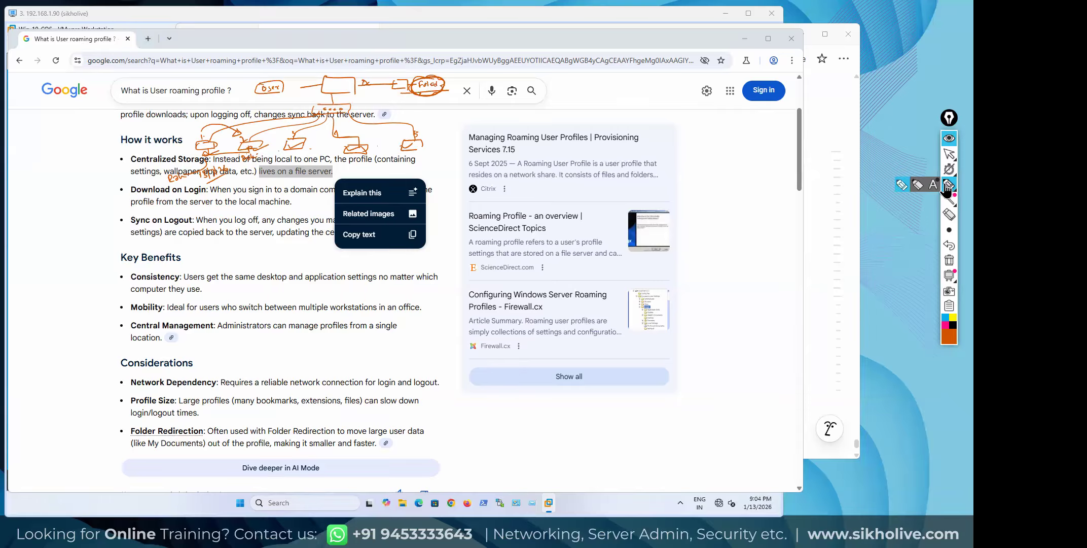
left_click(949, 260)
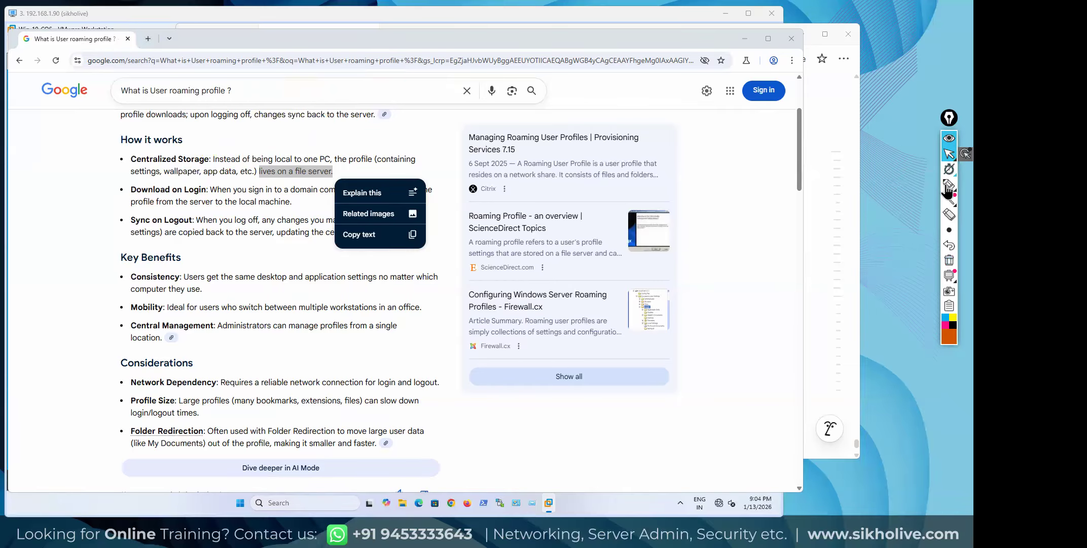
Underline Download on Login, the domain sign-in and profile-copy phrases, erasing a stray stroke
left_click(125, 193)
mouse_move(126, 197)
left_mouse_down()
mouse_move(210, 198)
mouse_move(210, 185)
left_mouse_up()
left_click(949, 262)
left_click(806, 161)
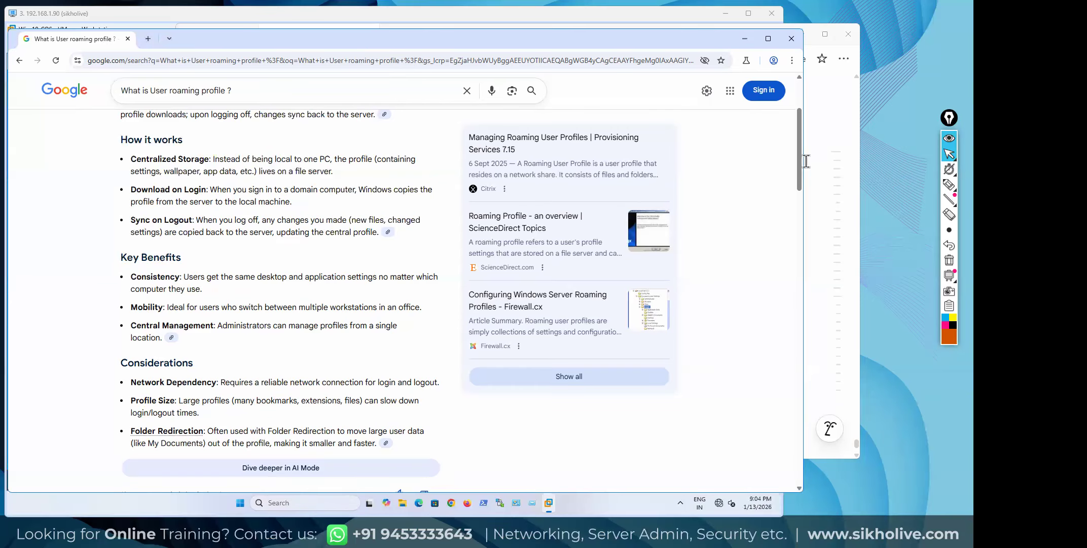
left_click(948, 184)
left_click_drag(249, 194, 350, 195)
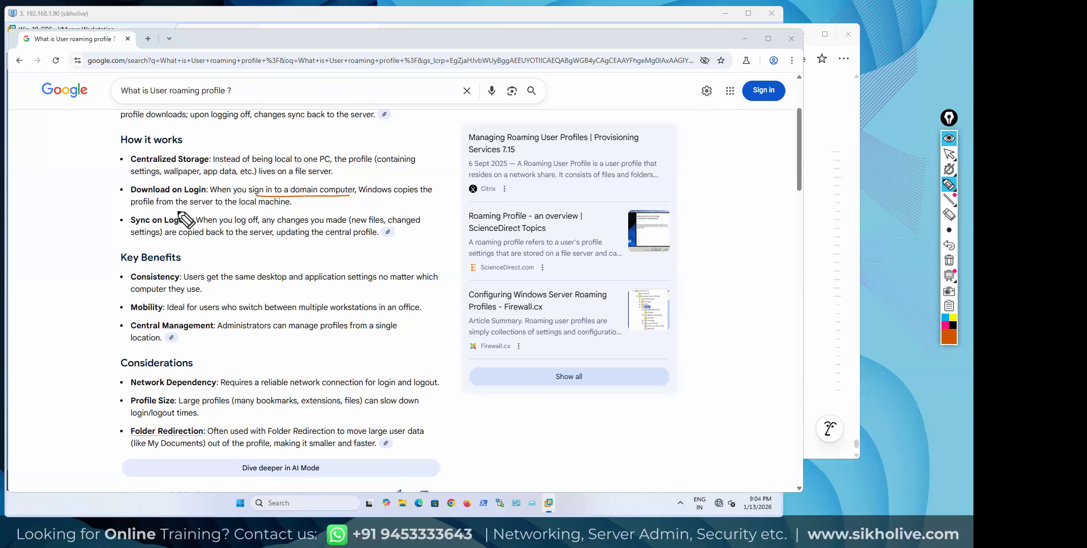
left_click_drag(126, 203, 299, 200)
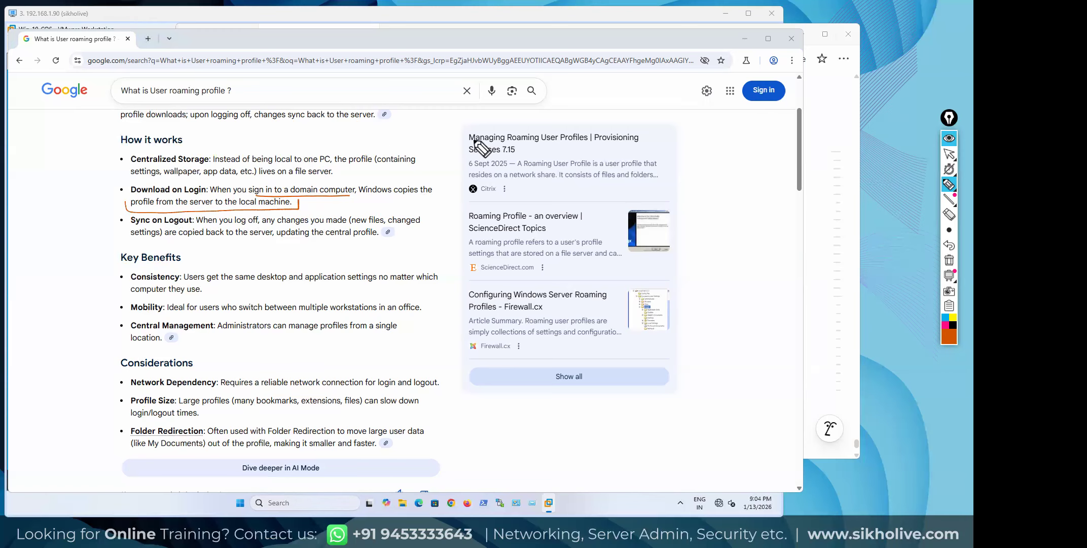
Undo the underlines to restore the server diagram, re-underline Download on Login, and circle the Folder cloud
left_click(950, 245)
left_click(950, 246)
left_click(950, 245)
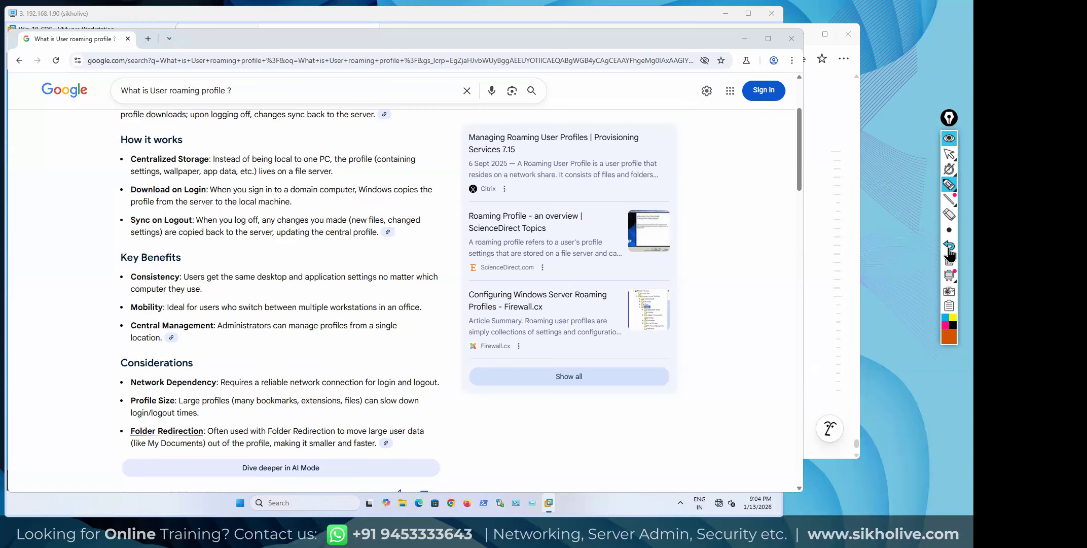
left_click(949, 247)
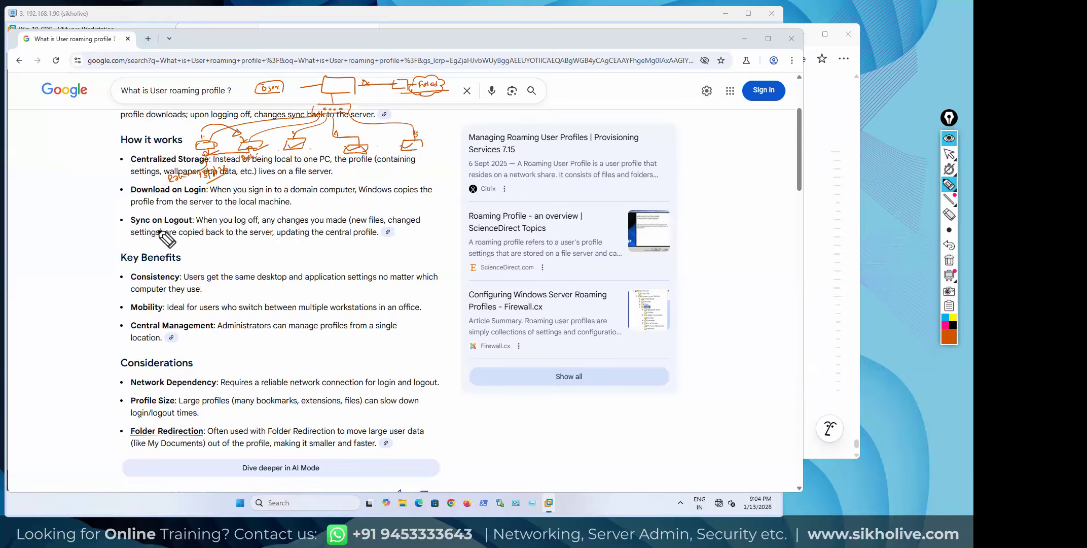
left_click_drag(121, 193, 207, 193)
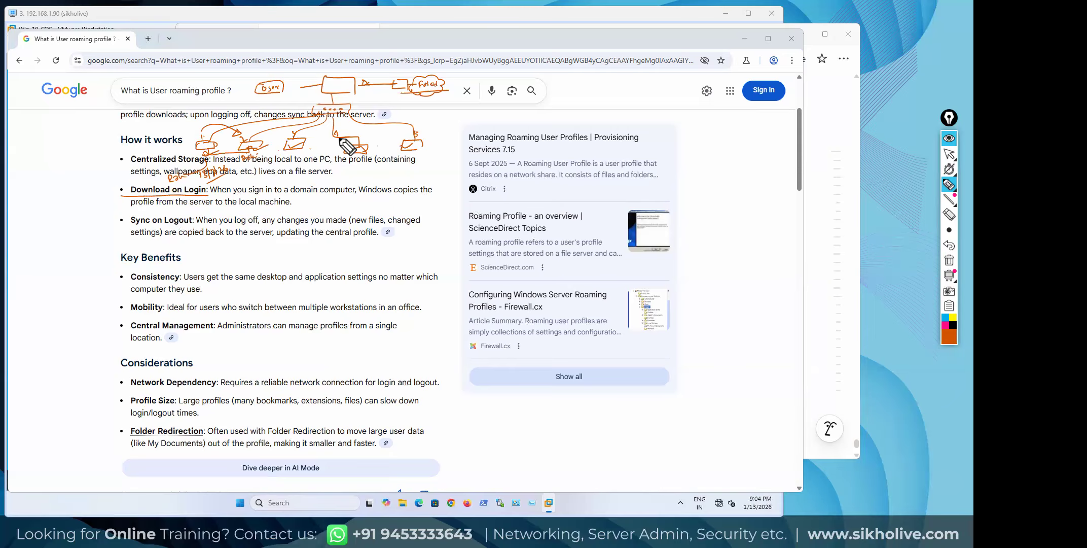
mouse_move(426, 91)
left_mouse_down()
mouse_move(223, 154)
mouse_move(266, 142)
left_mouse_up()
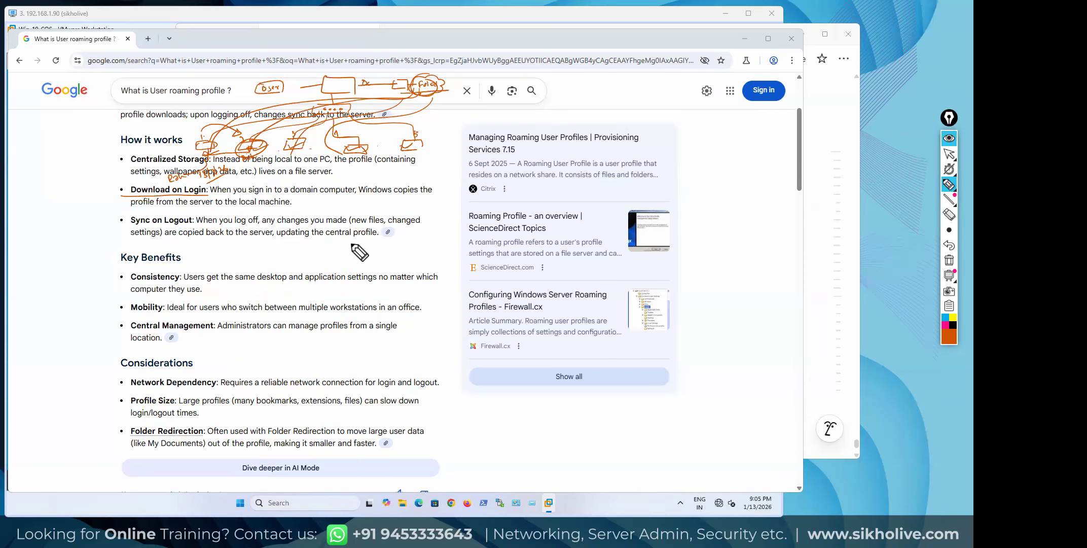
left_click_drag(410, 87, 412, 94)
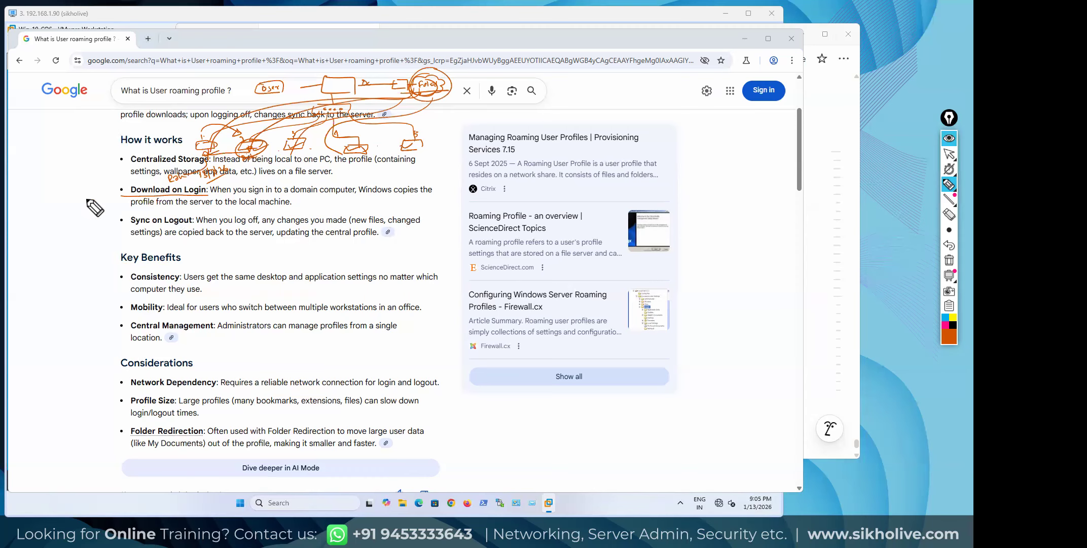
left_click_drag(351, 170, 355, 158)
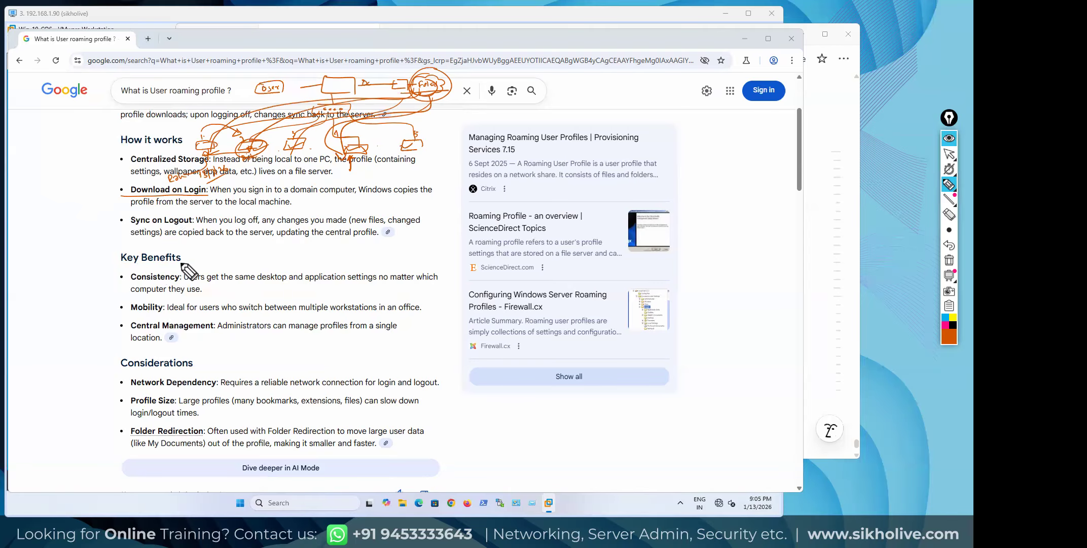
Circle Consistency, underline Mobility, mark Central Management, then clear all ink from the page
mouse_move(175, 269)
left_mouse_down()
mouse_move(188, 289)
mouse_move(162, 267)
left_mouse_up()
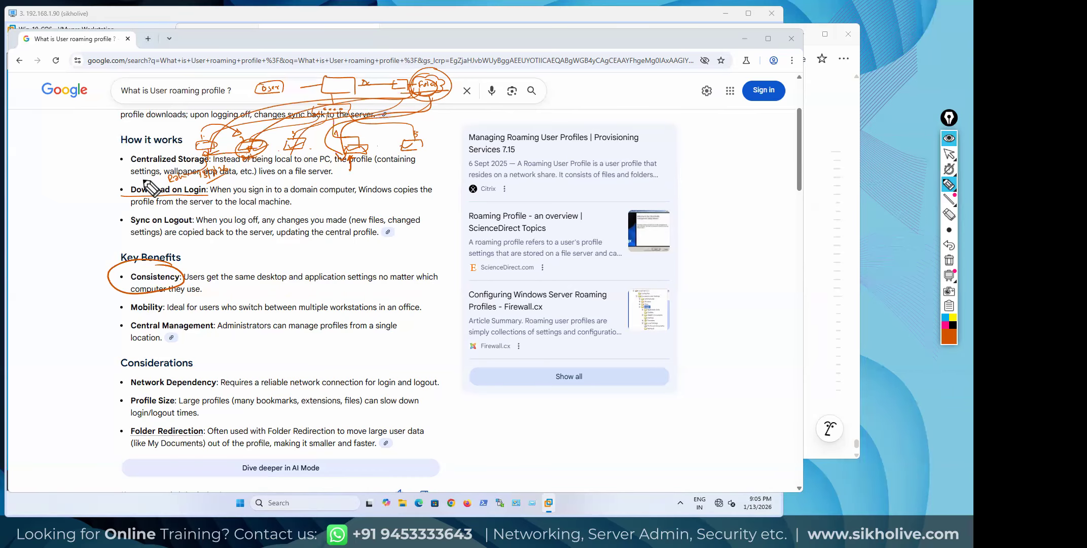
left_click_drag(126, 318, 163, 312)
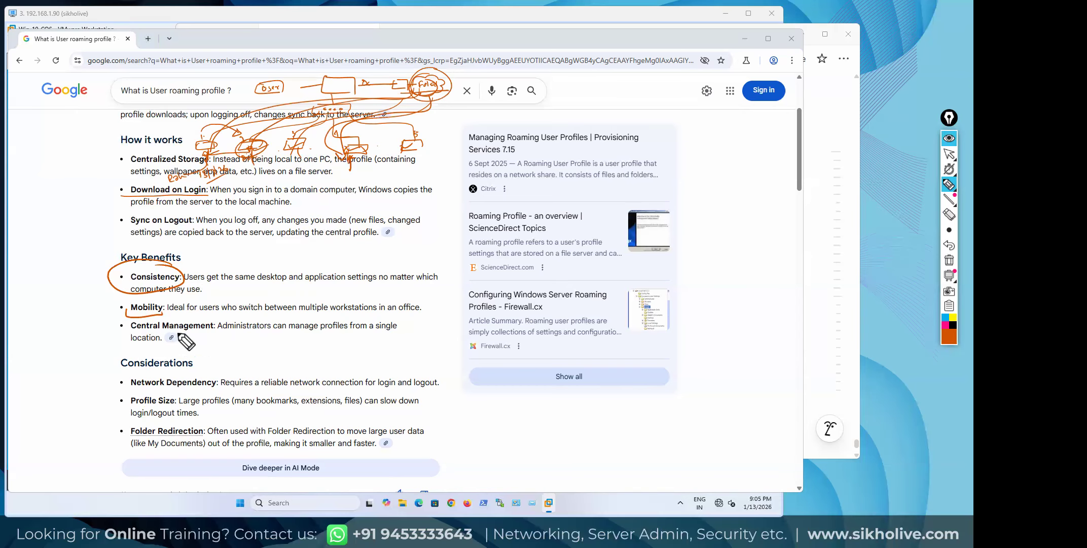
left_click_drag(205, 333, 212, 333)
left_click(949, 153)
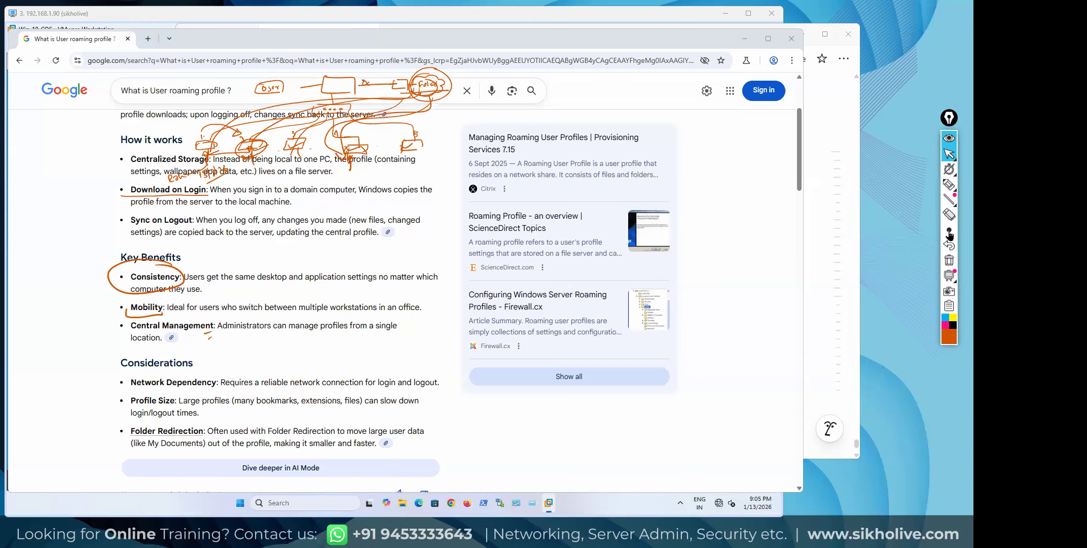
left_click(949, 261)
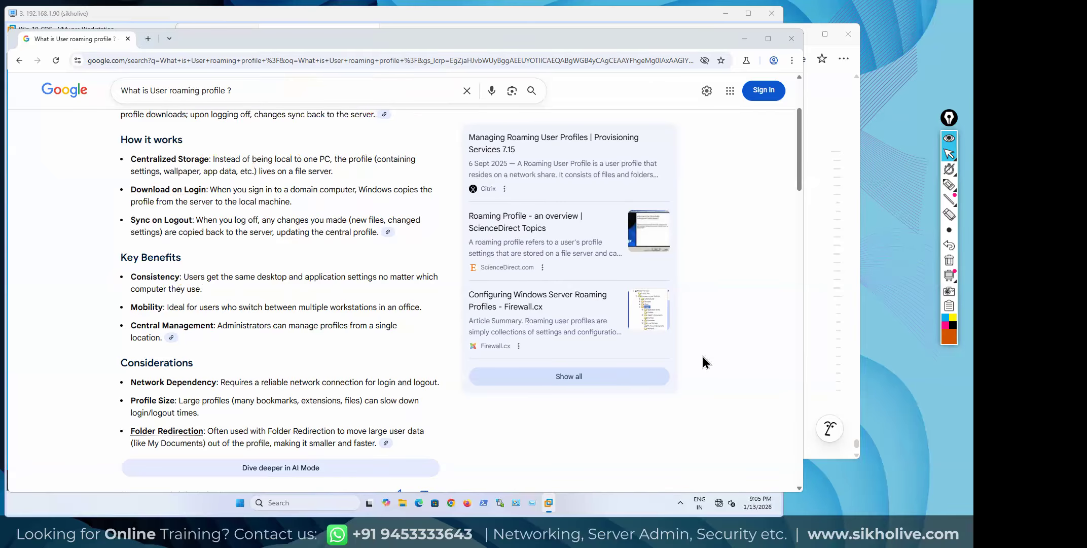
Minimize Chrome and handwrite a 'Roaming Profile' heading with ADDS DC as the first requirement
left_click(745, 39)
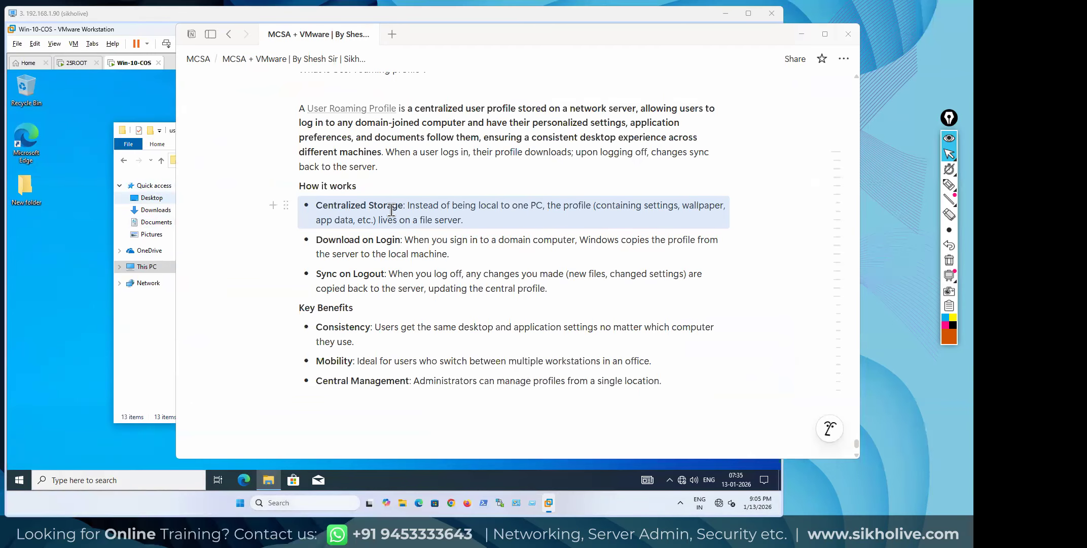
left_click(949, 185)
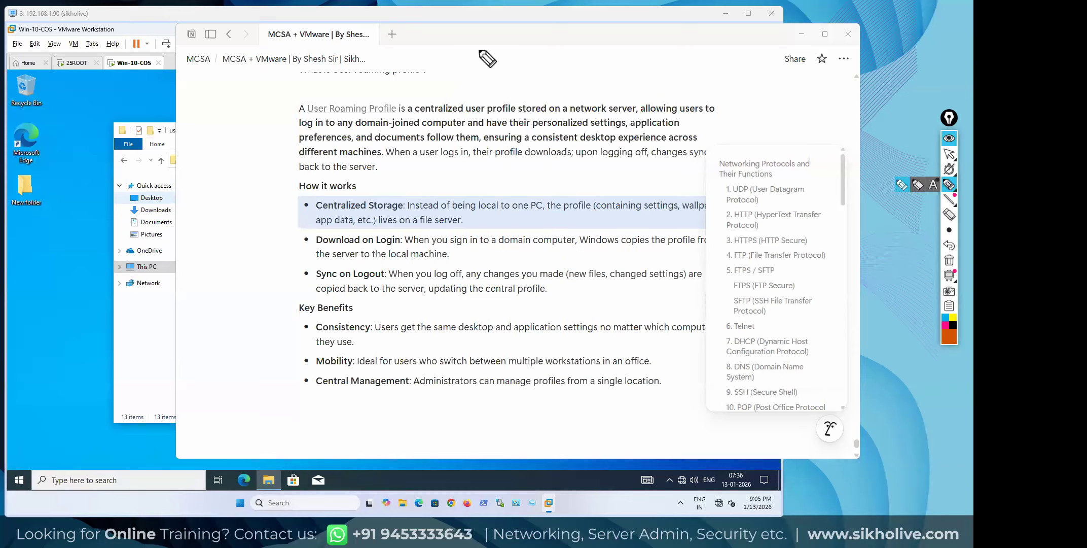
mouse_move(467, 58)
left_mouse_down()
mouse_move(490, 72)
mouse_move(521, 55)
mouse_move(530, 66)
left_mouse_up()
left_click_drag(452, 75, 564, 61)
left_click_drag(563, 55, 596, 56)
mouse_move(599, 55)
left_mouse_down()
mouse_move(614, 62)
mouse_move(603, 65)
mouse_move(649, 63)
left_mouse_up()
left_click_drag(649, 55, 656, 62)
mouse_move(649, 66)
left_mouse_down()
mouse_move(660, 64)
mouse_move(647, 46)
left_mouse_up()
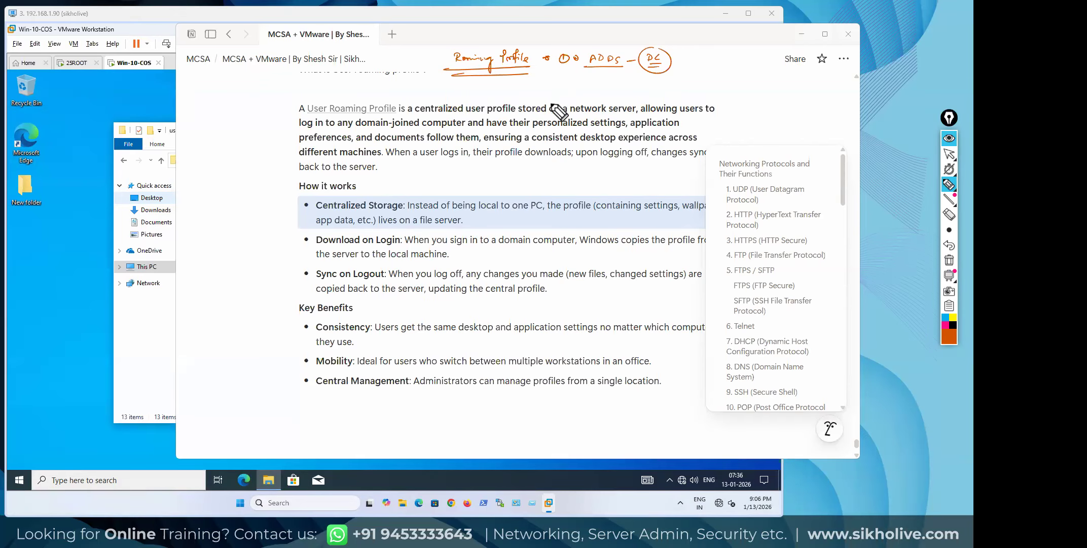
Handwrite the file server, users and domain-joined client requirements, then clear the ink
left_click_drag(565, 75, 572, 80)
left_click(578, 78)
left_click_drag(593, 76, 757, 77)
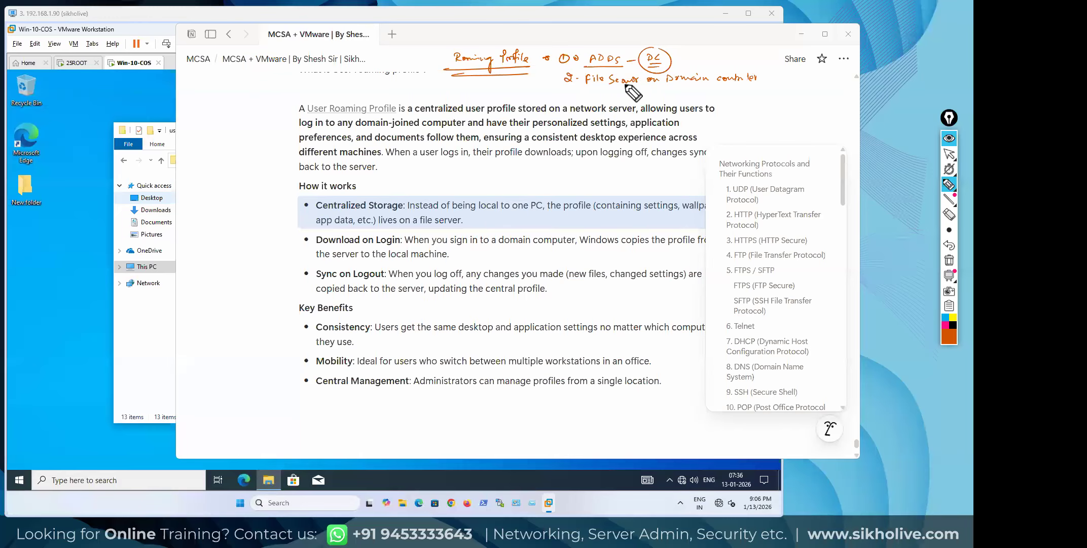
left_click_drag(578, 87, 681, 94)
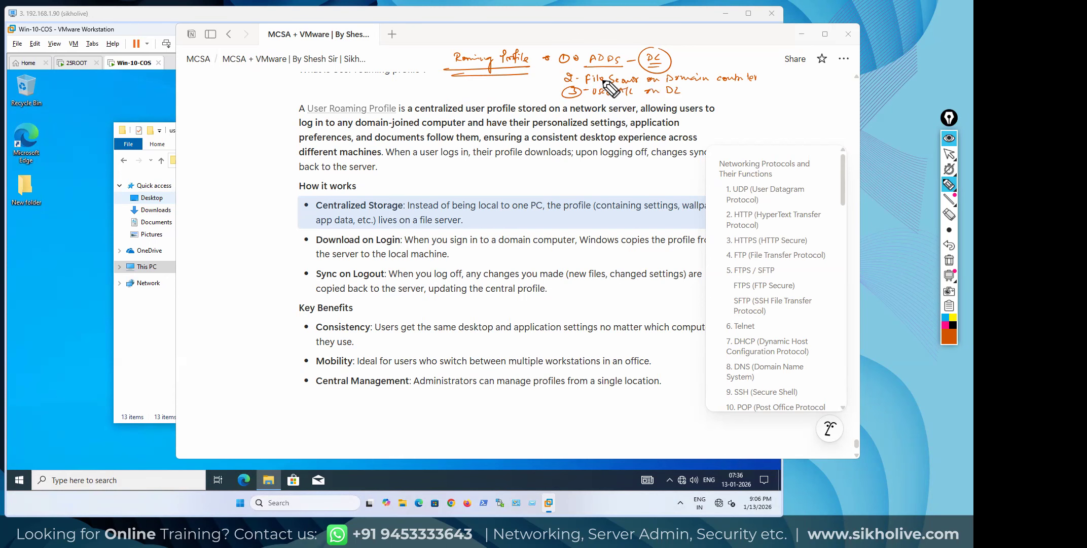
mouse_move(591, 54)
left_mouse_down()
mouse_move(650, 41)
mouse_move(573, 49)
mouse_move(560, 81)
left_mouse_up()
left_click_drag(561, 74, 554, 81)
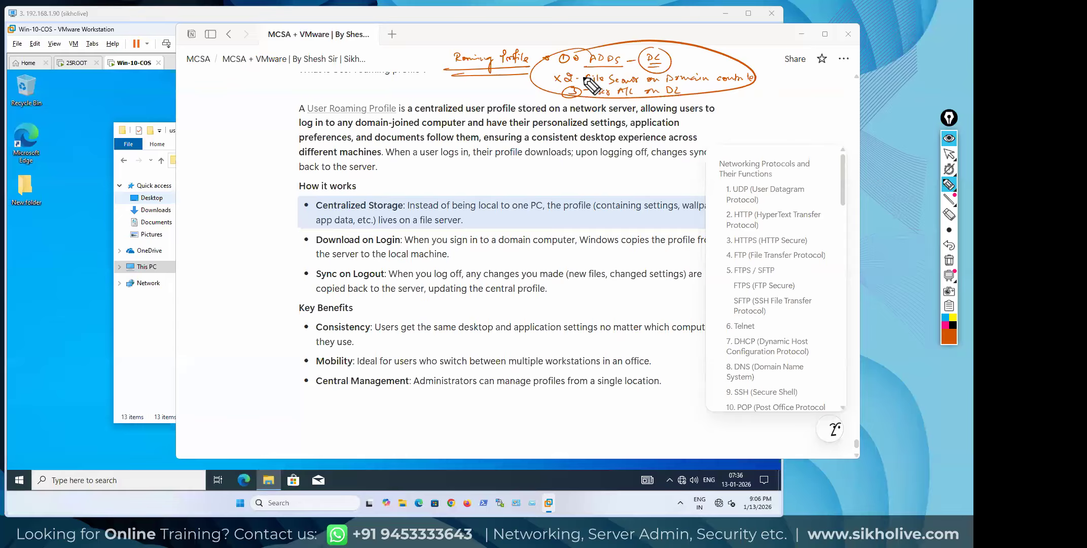
mouse_move(576, 104)
left_mouse_down()
mouse_move(769, 96)
mouse_move(736, 108)
mouse_move(777, 110)
left_mouse_up()
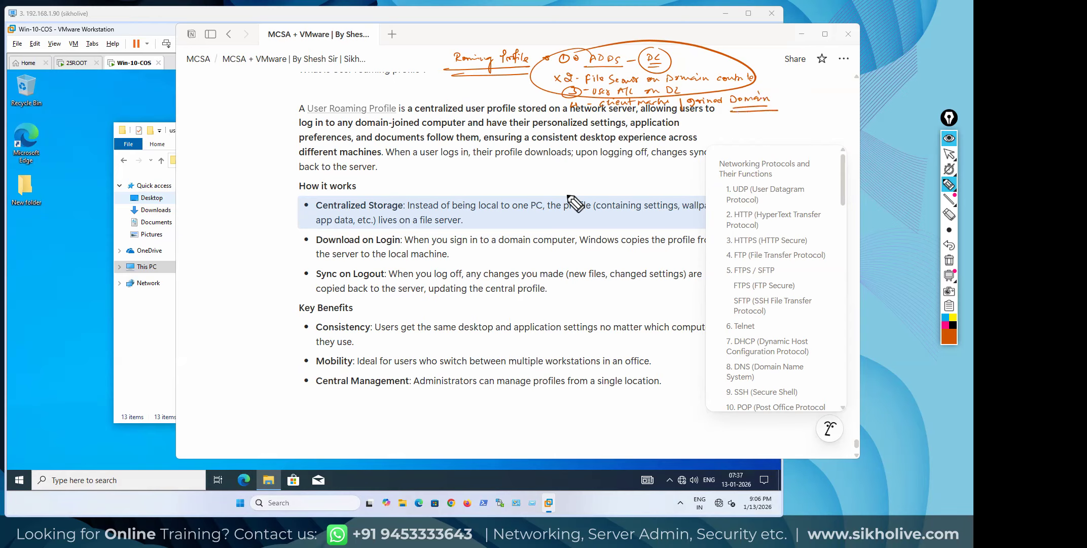
left_click(950, 261)
left_click(949, 153)
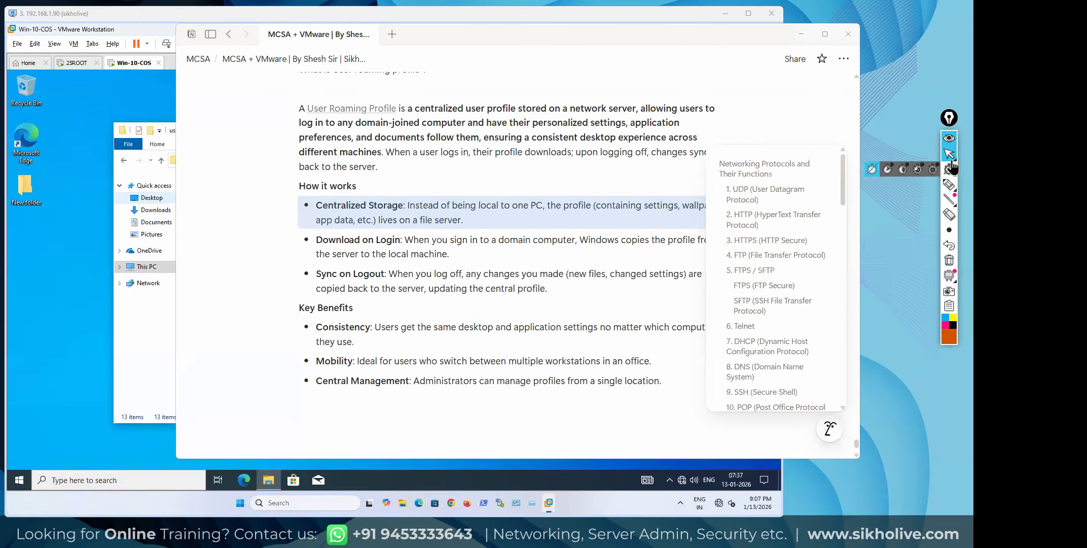
Restore the handwritten notes, undo the Joined Domain underline, and start a box diagram in the left margin
left_click(950, 245)
left_click(948, 250)
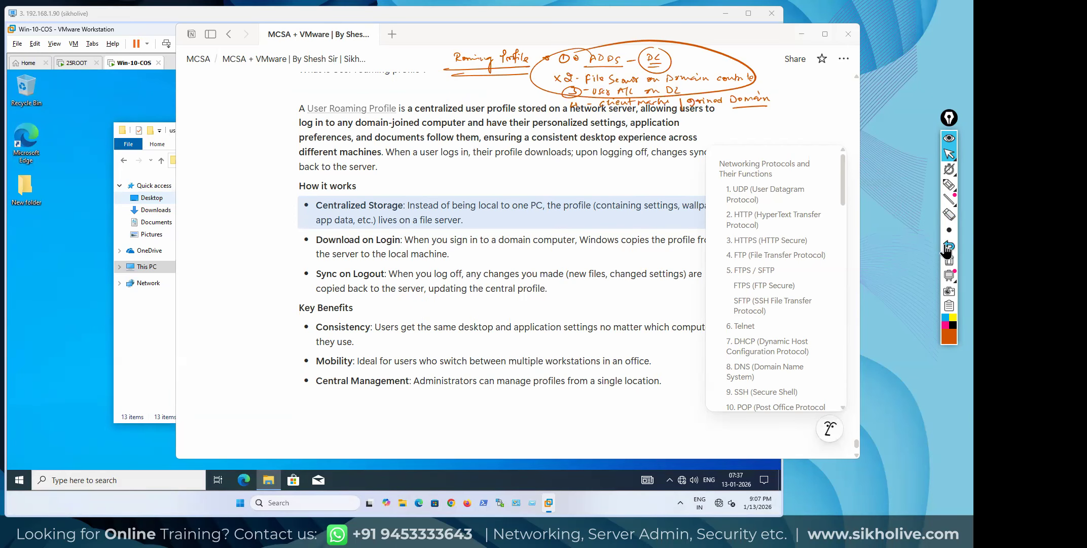
mouse_move(955, 202)
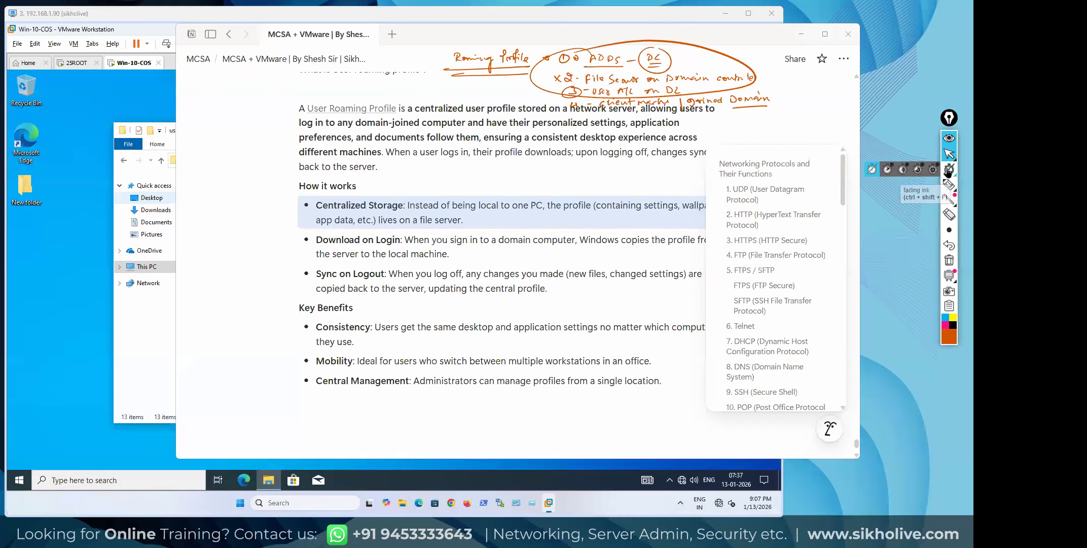
left_click(950, 184)
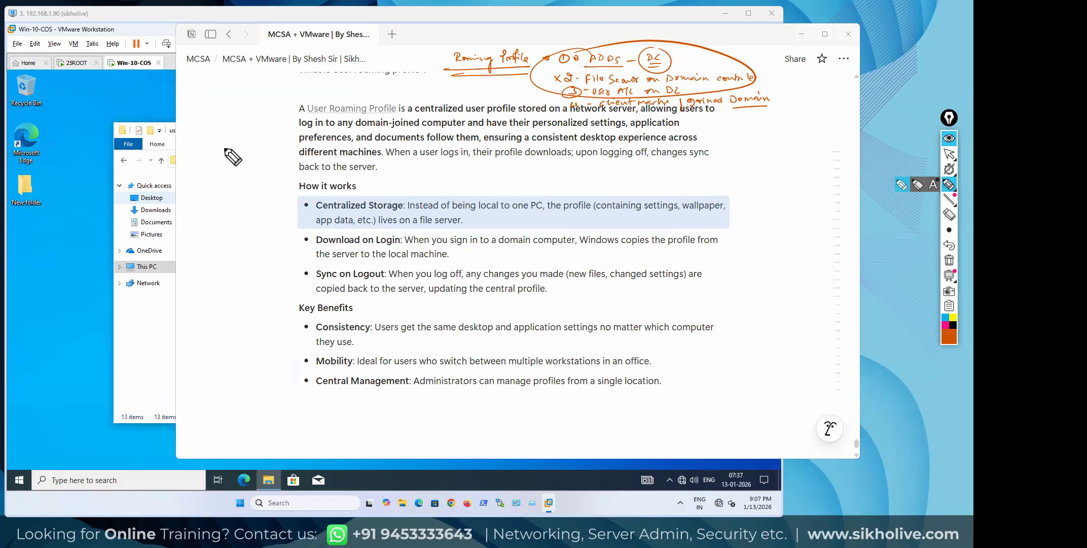
left_click_drag(234, 147, 251, 163)
mouse_move(243, 100)
left_mouse_down()
mouse_move(215, 142)
mouse_move(229, 156)
left_mouse_up()
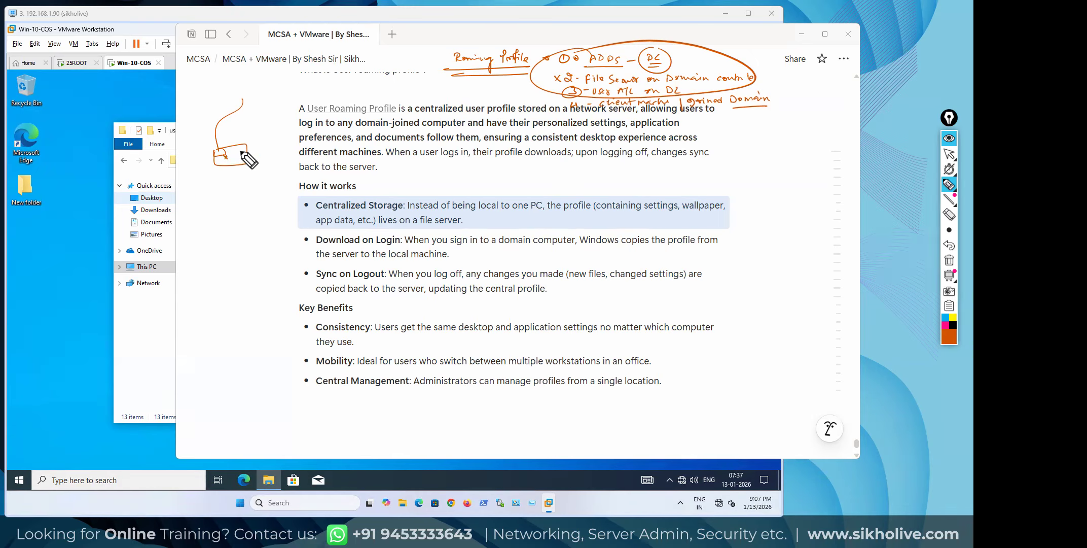
left_click_drag(711, 65, 710, 64)
mouse_move(219, 150)
left_mouse_down()
mouse_move(214, 163)
mouse_move(244, 163)
mouse_move(251, 146)
mouse_move(214, 152)
mouse_move(226, 152)
mouse_move(245, 95)
left_mouse_up()
Finish the margin diagram with plus marks and an enclosing box, then erase all ink and return to the arrow
left_click_drag(216, 148, 228, 149)
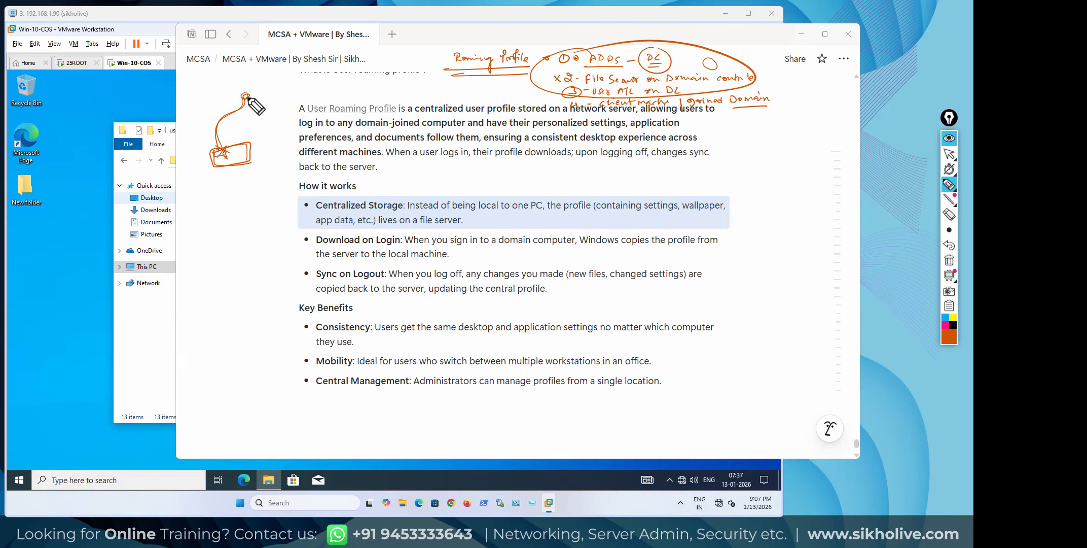
mouse_move(246, 96)
left_mouse_down()
mouse_move(276, 133)
mouse_move(271, 109)
mouse_move(251, 96)
mouse_move(274, 131)
mouse_move(235, 149)
mouse_move(233, 167)
left_mouse_up()
left_click_drag(233, 164, 235, 179)
left_click(240, 178)
left_click_drag(233, 176, 237, 190)
left_click_drag(235, 188, 233, 195)
left_click_drag(233, 201, 242, 205)
left_click_drag(238, 201, 233, 204)
mouse_move(238, 140)
left_mouse_down()
mouse_move(248, 209)
mouse_move(253, 136)
left_mouse_up()
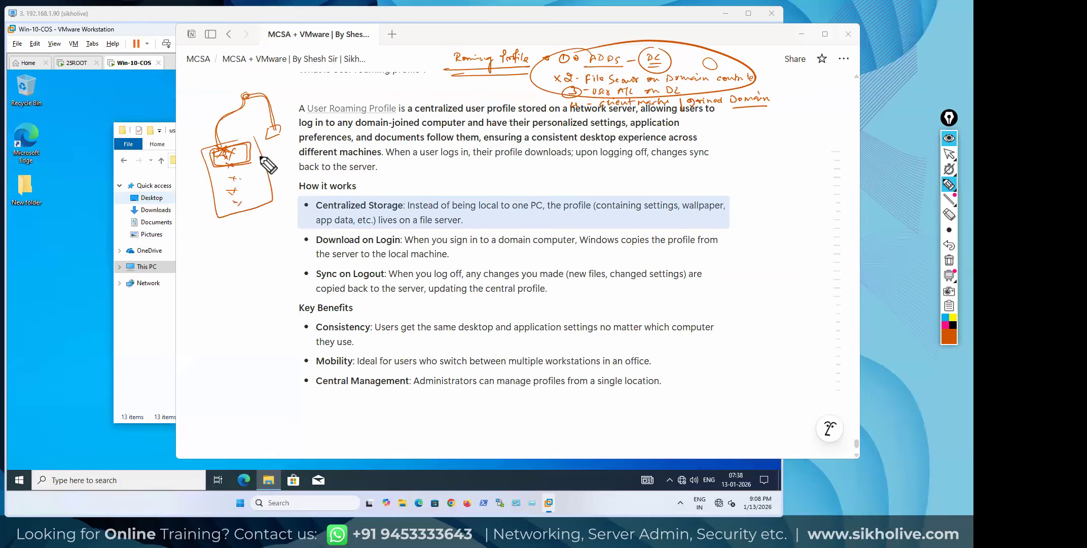
mouse_move(950, 230)
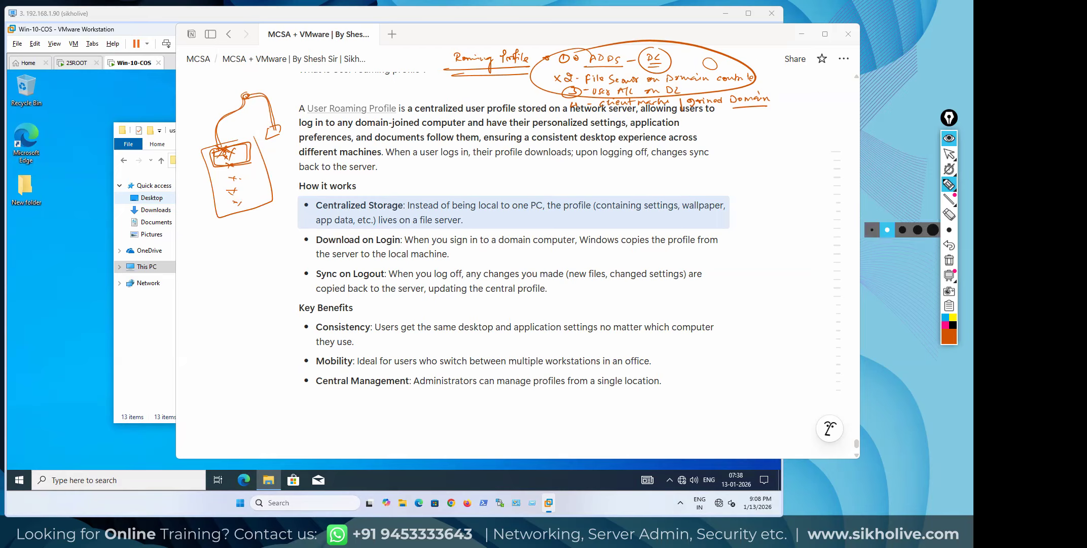
left_click(949, 260)
left_click(950, 154)
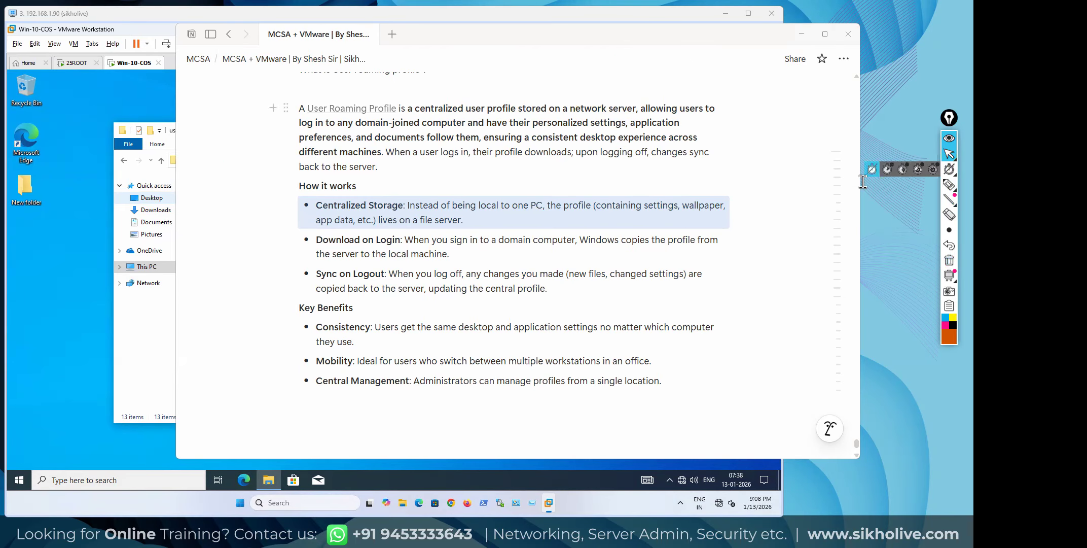
With the highlighter, write SYNC in Notion and sketch a circled node diagram beside it
left_click(950, 184)
left_click_drag(476, 57, 470, 66)
mouse_move(477, 59)
left_mouse_down()
mouse_move(505, 56)
mouse_move(466, 59)
mouse_move(505, 68)
left_mouse_up()
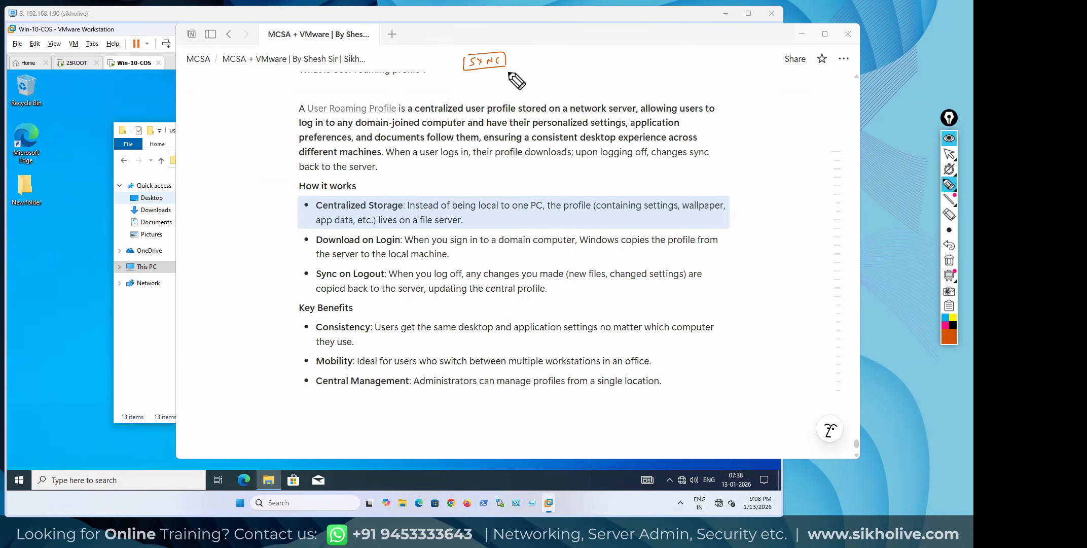
left_click(563, 57)
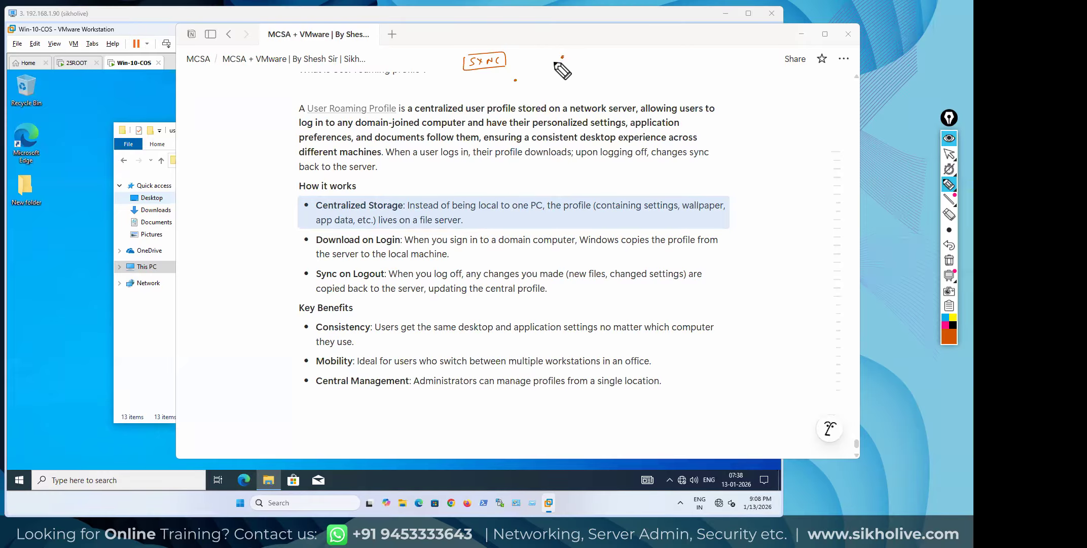
left_click(564, 64)
left_click(523, 91)
mouse_move(525, 89)
left_mouse_down()
mouse_move(582, 66)
mouse_move(569, 67)
mouse_move(560, 93)
mouse_move(644, 81)
left_mouse_up()
left_click(575, 69)
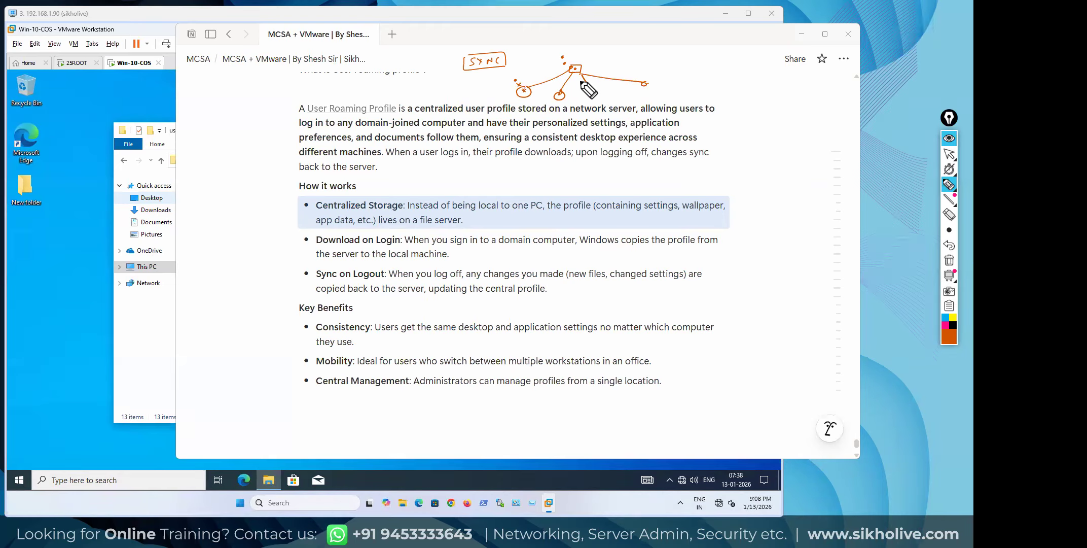
left_click_drag(563, 92, 554, 107)
mouse_move(579, 62)
left_mouse_down()
mouse_move(568, 79)
mouse_move(564, 62)
left_mouse_up()
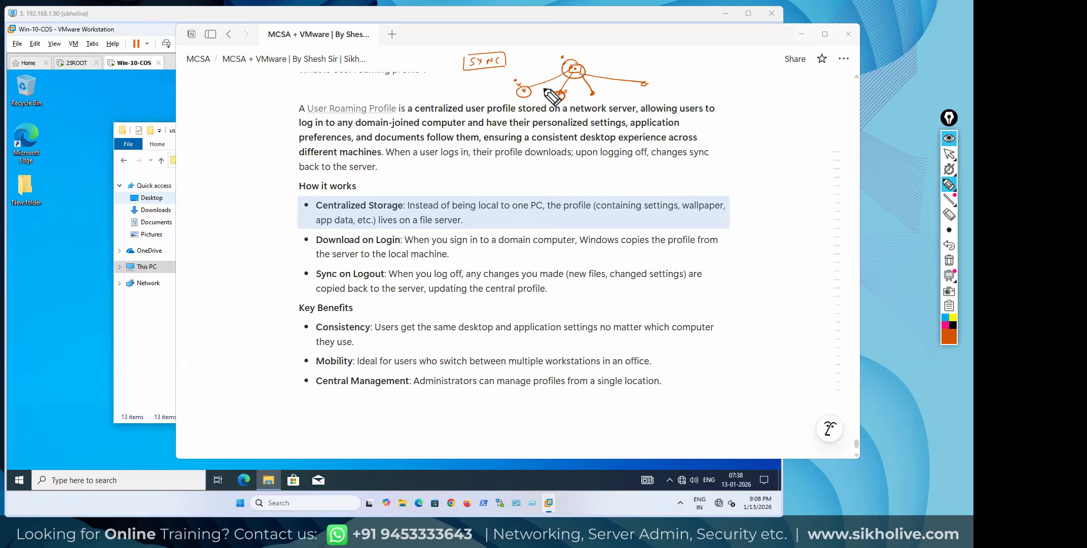
Erase all the ink annotations and return to normal page interaction
left_click(949, 260)
left_click(949, 154)
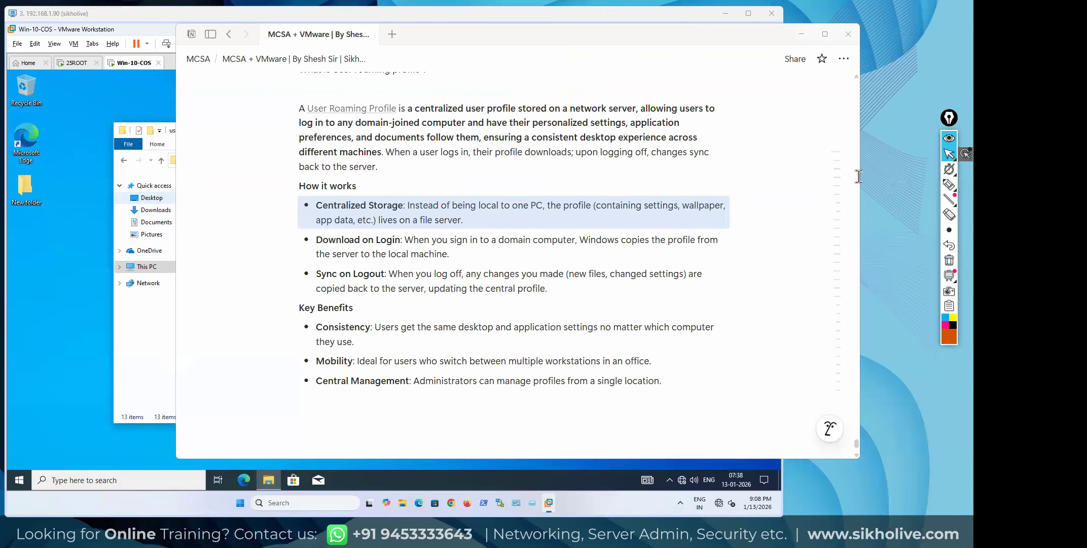
left_click(949, 185)
mouse_move(949, 200)
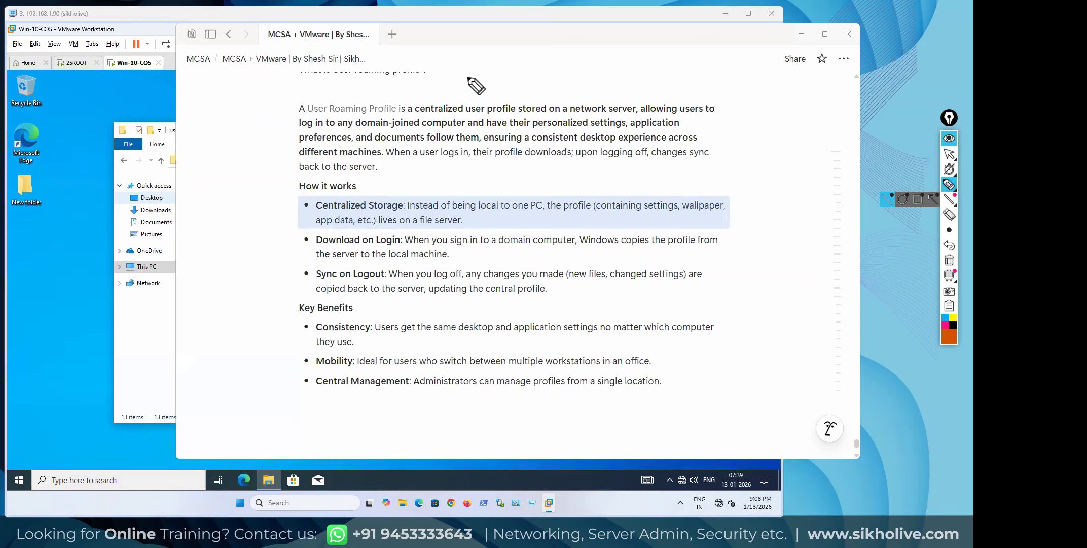
left_click(950, 153)
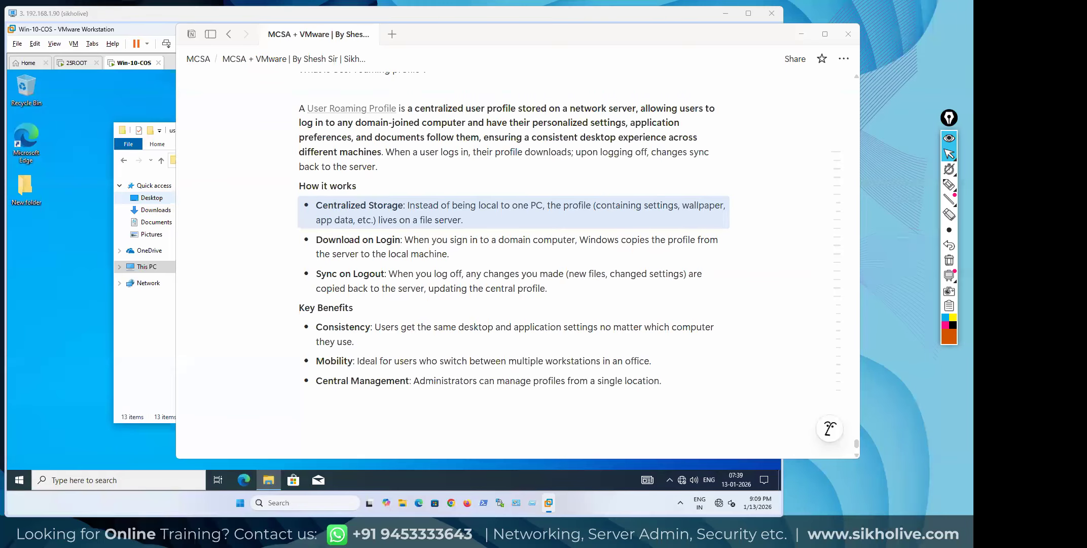
Add two empty lines at the Notion page end, then close the VM's user2 Explorer window
left_click(324, 400)
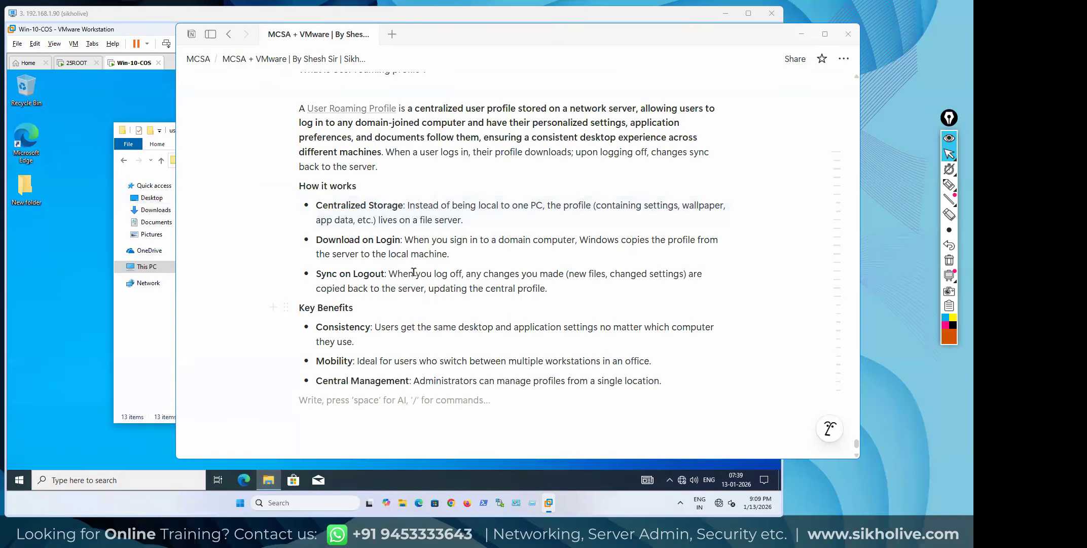
scroll(414, 272, "up", 5)
scroll(406, 273, "down", 7)
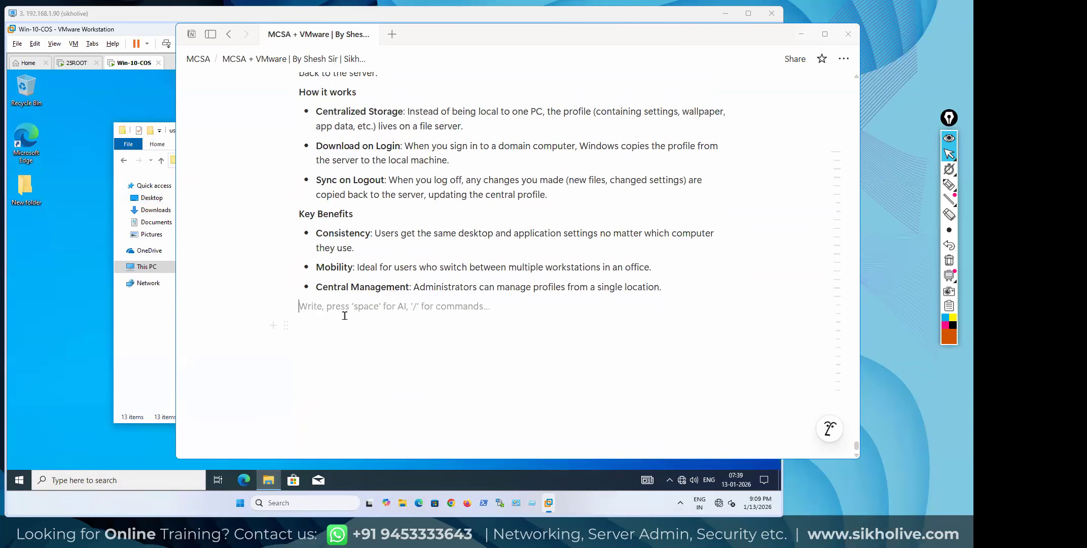
key("Return")
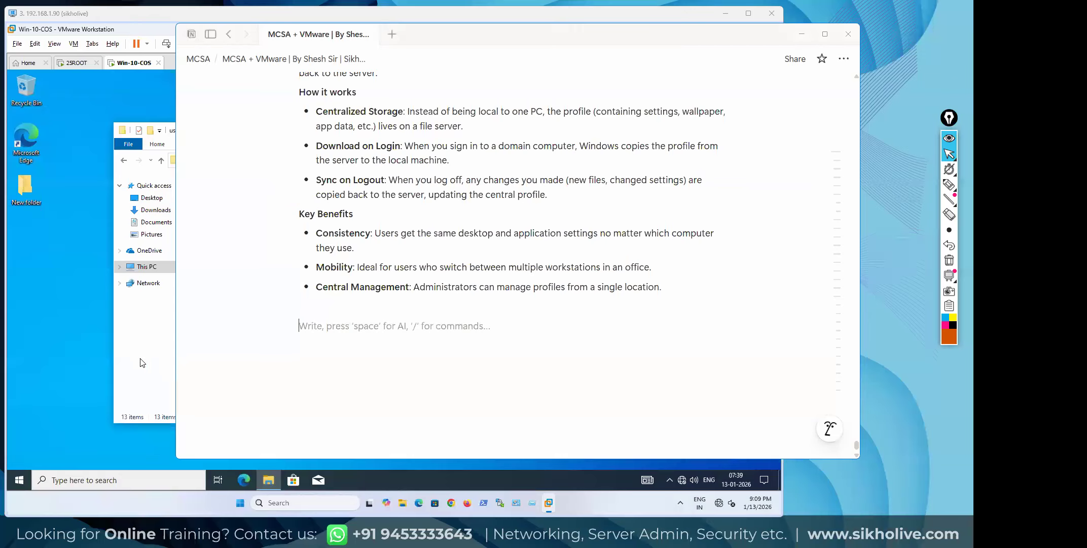
left_click(141, 363)
left_click(669, 131)
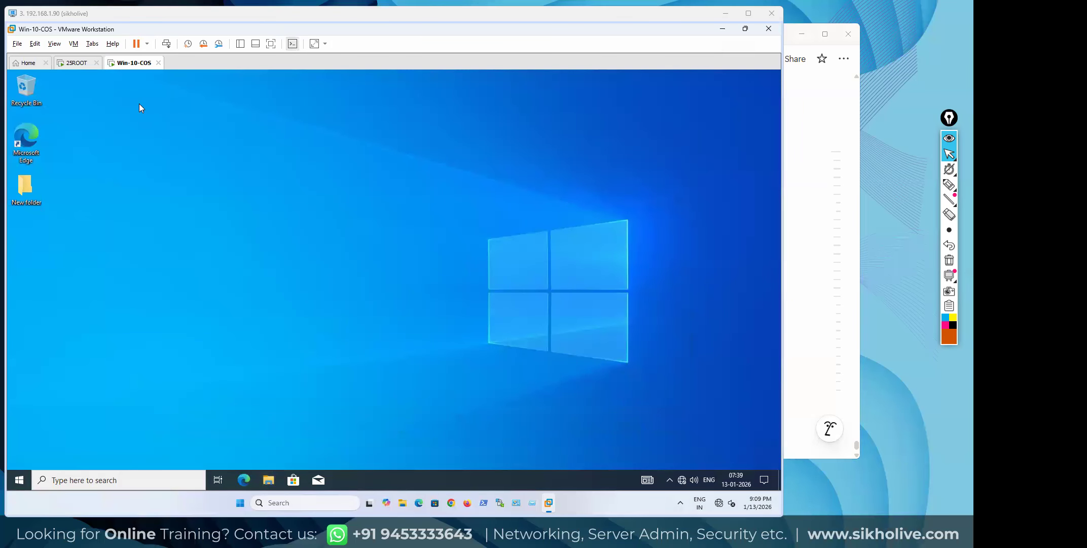
right_click(136, 67)
left_click(168, 209)
left_click(75, 63)
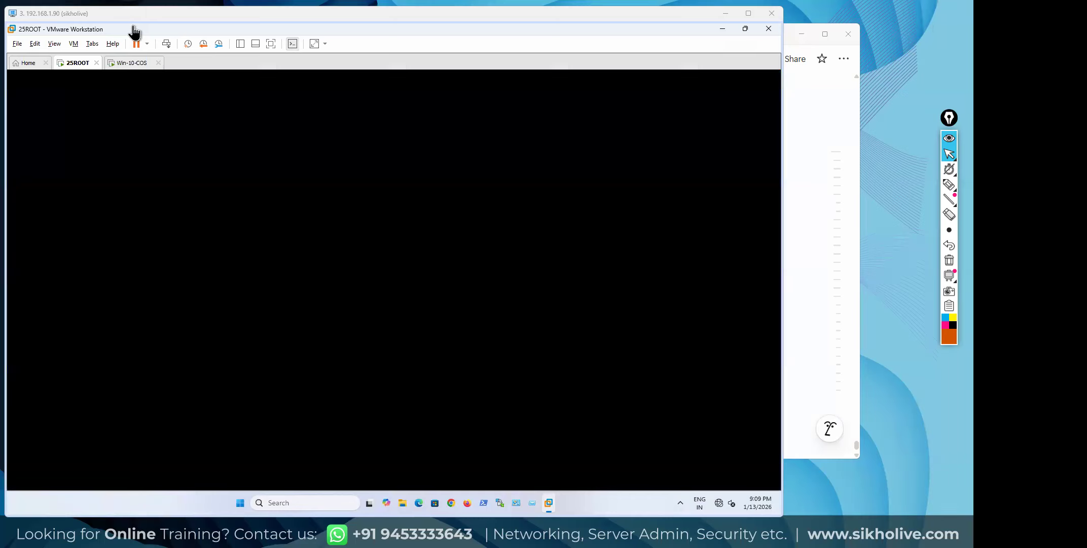
left_click(167, 44)
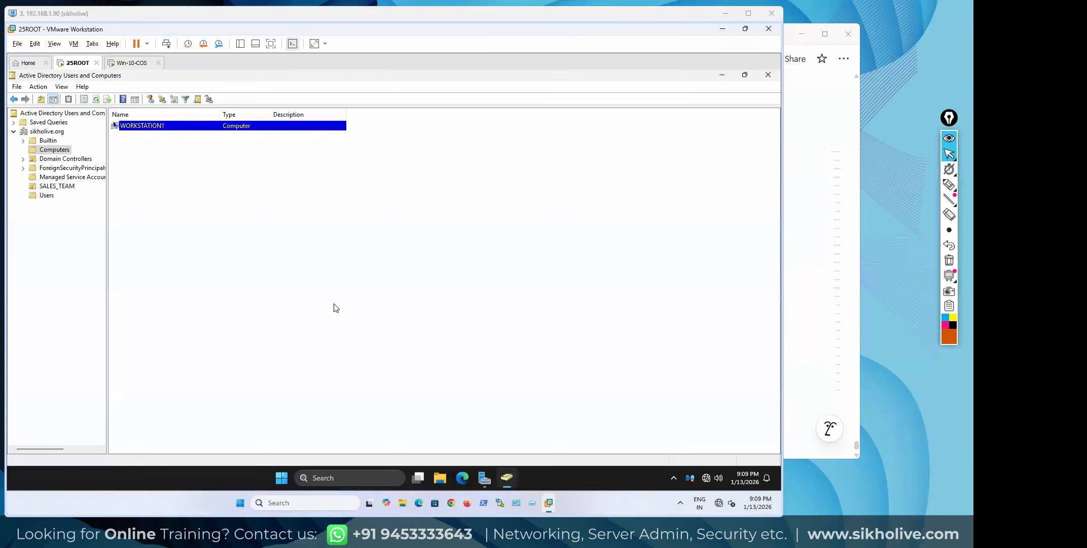
left_click(144, 66)
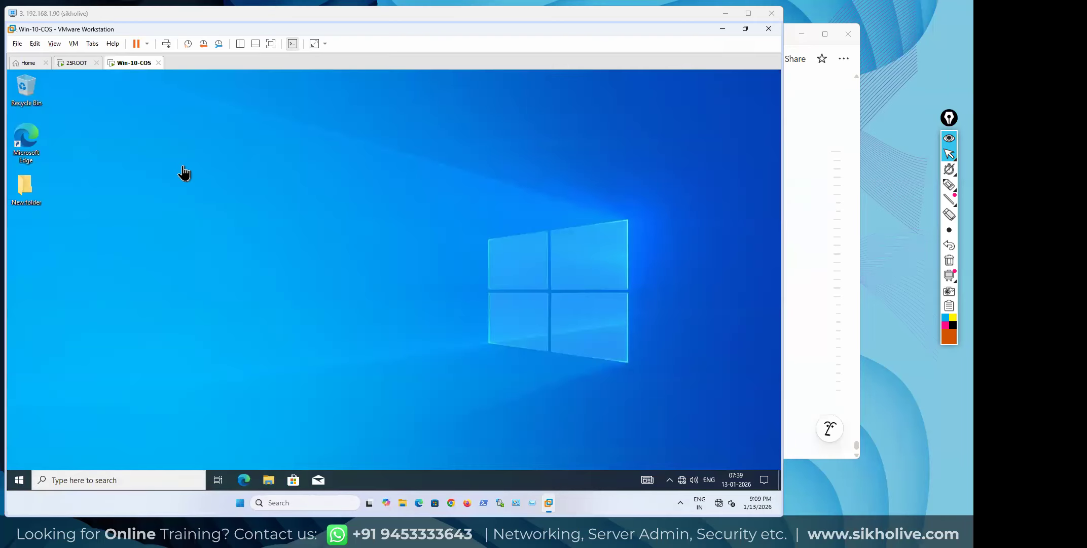
In the Windows 10 VM, open This PC's Properties to show the System page
left_click(268, 480)
left_click(147, 266)
right_click(497, 363)
left_click(524, 355)
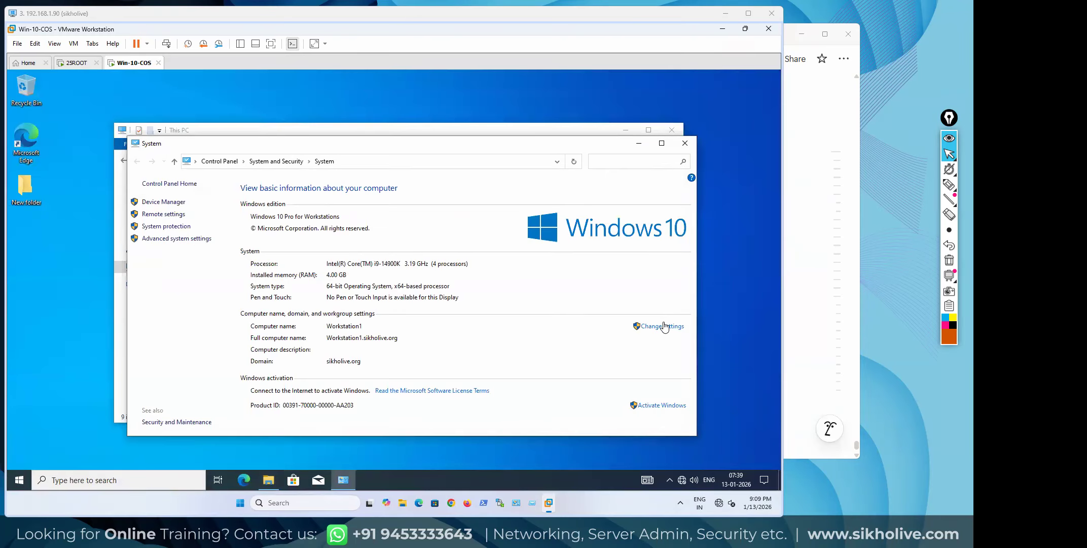
Choose Change settings and submit administrator credentials at the UAC prompt
left_click(653, 331)
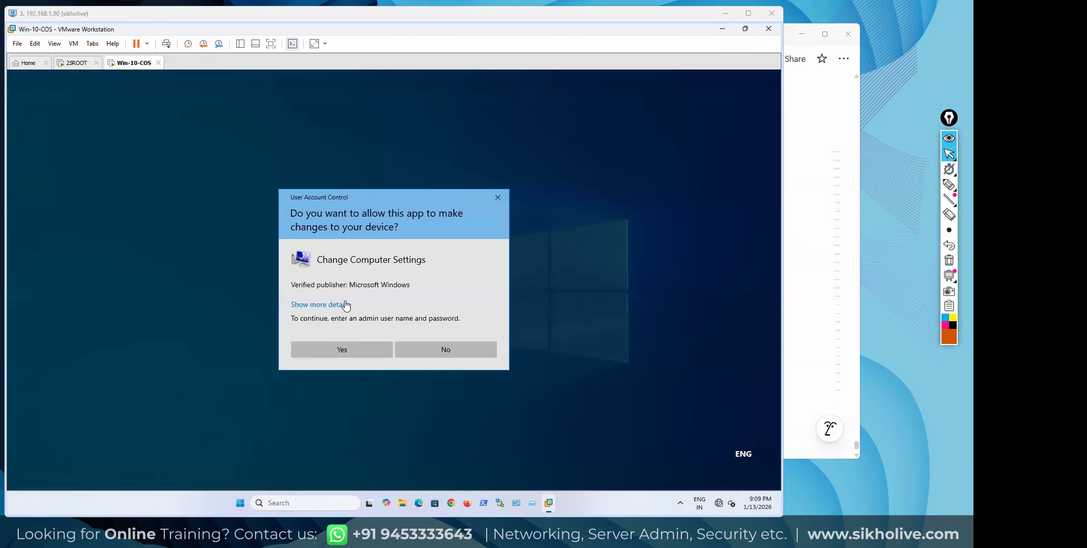
type("amdinistrator")
key("Tab")
type("P")
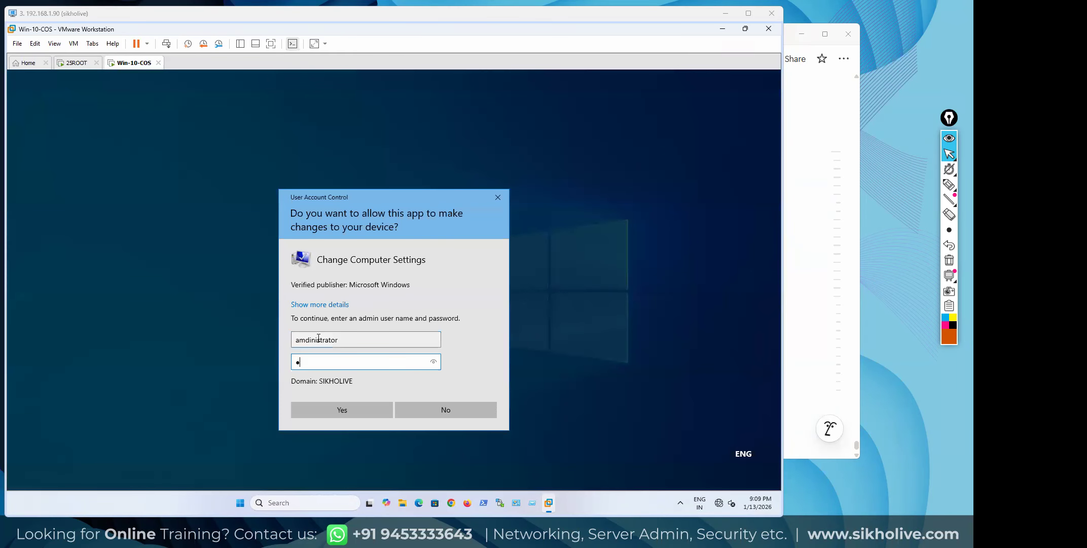
type("d1")
key("Return")
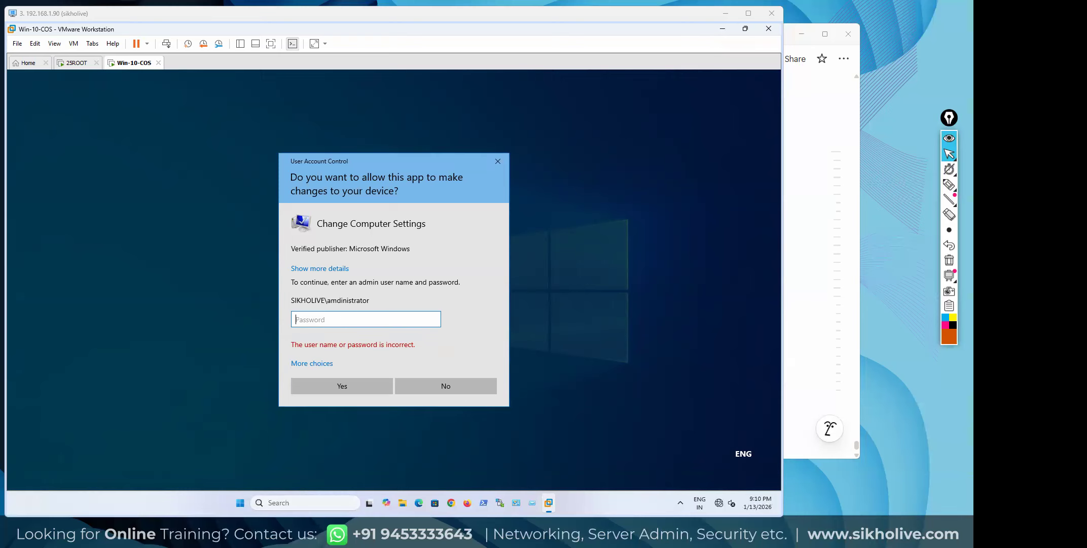
Sign in as a different account with the domain administrator's credentials, then open the Change… name/domain dialog
left_click(314, 363)
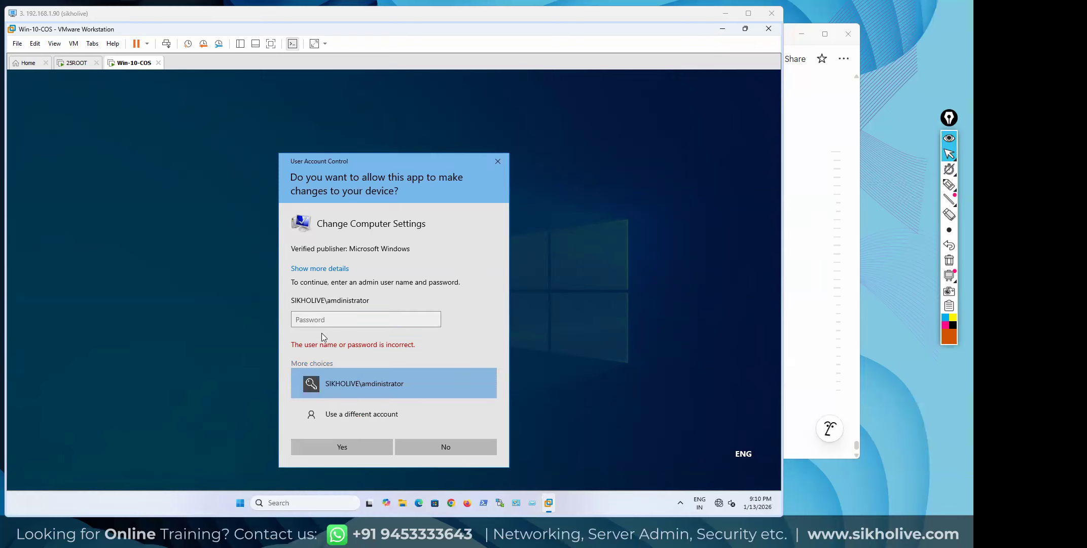
left_click(355, 419)
type("ad")
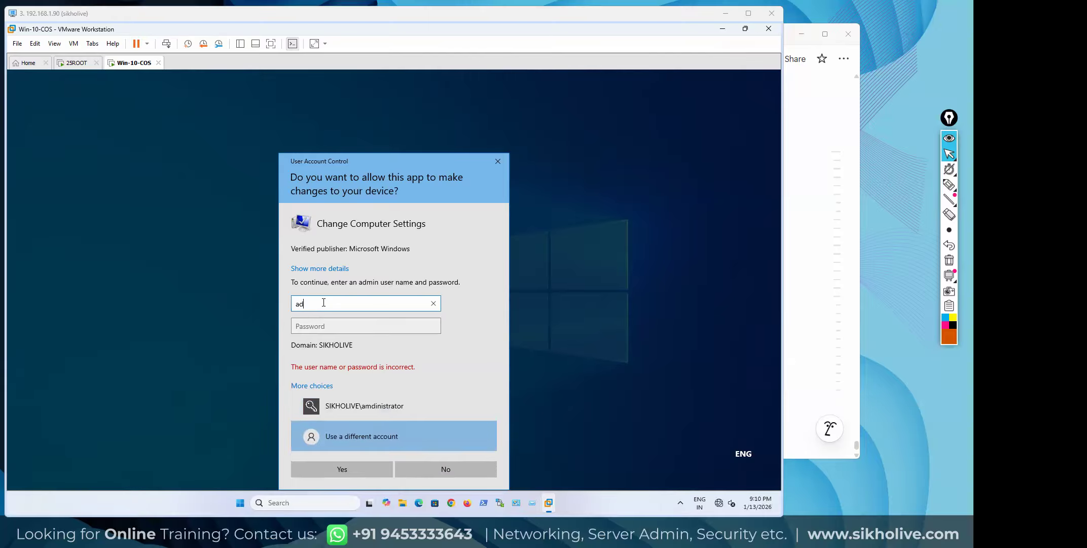
type("ministrator")
key("Tab")
type("Pa")
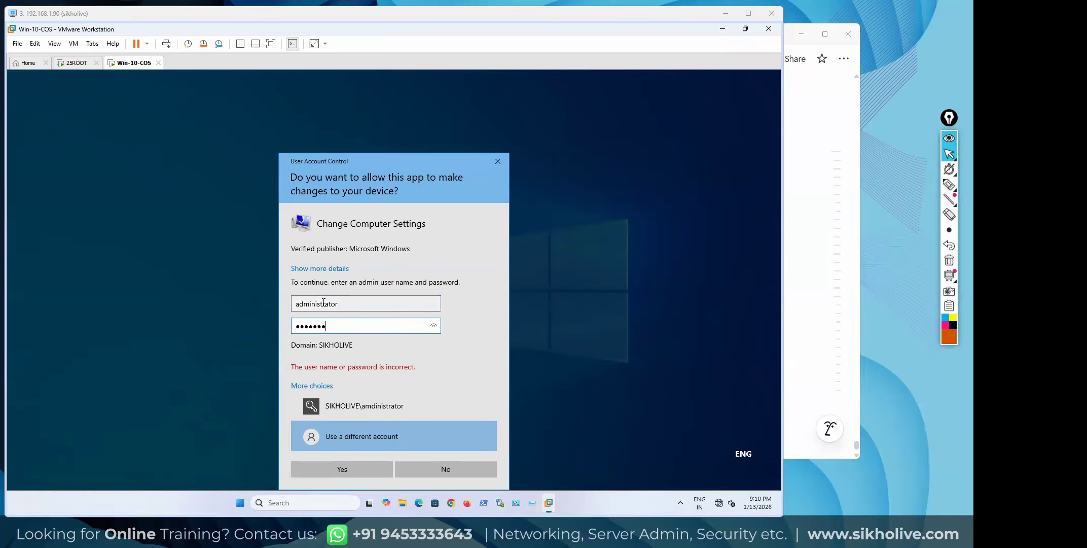
key("Return")
left_click(218, 259)
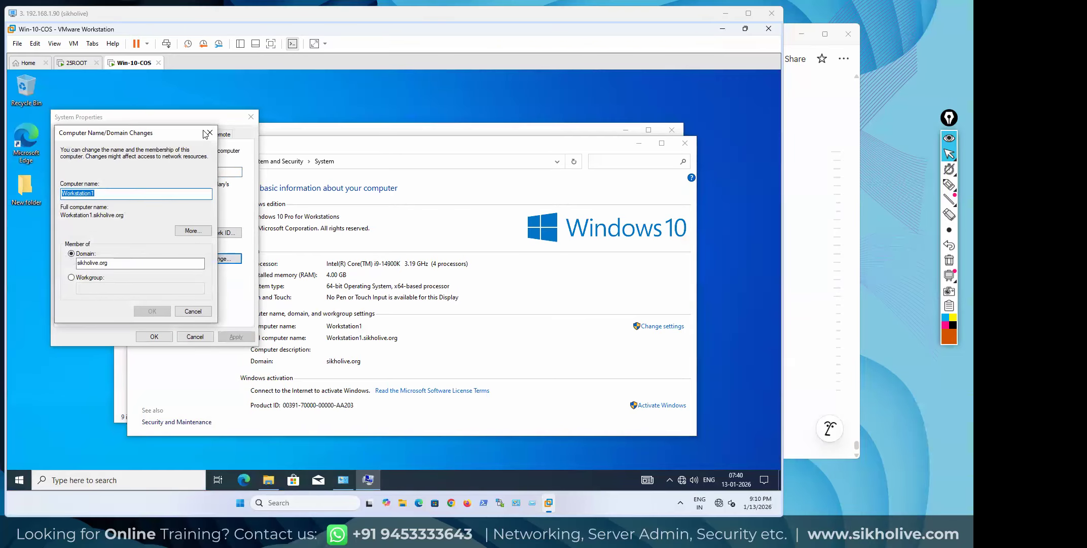
Close the name/domain dialog, review System Properties tabs and Remote Assistance limits, then return to Advanced
left_click(207, 133)
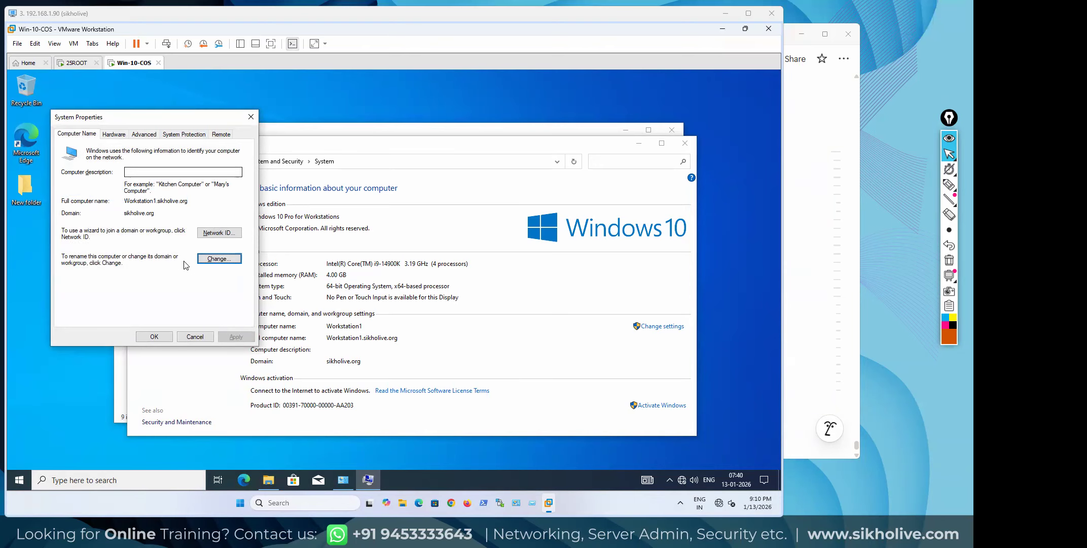
left_click(116, 136)
left_click(130, 134)
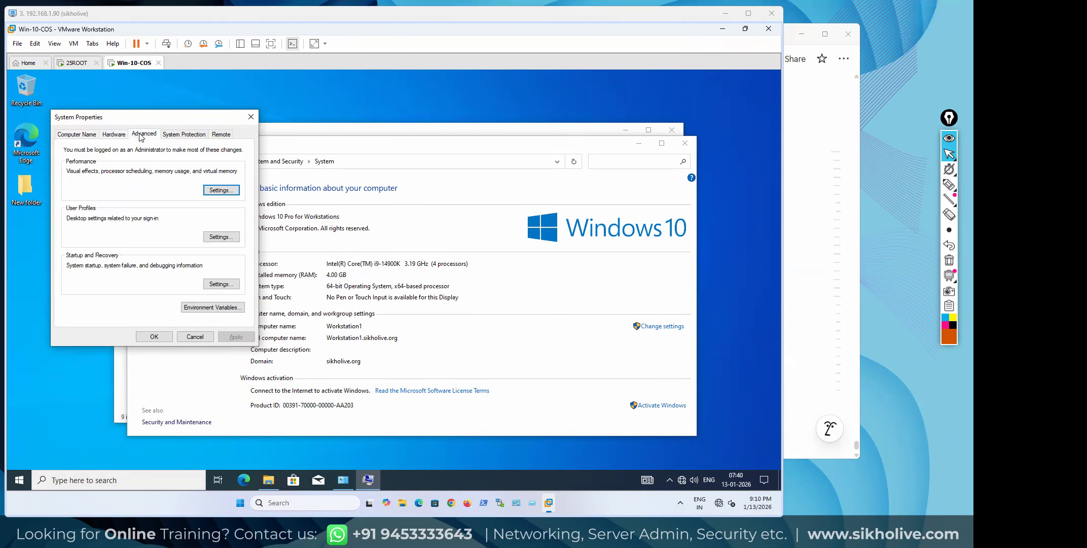
left_click(178, 135)
left_click(221, 135)
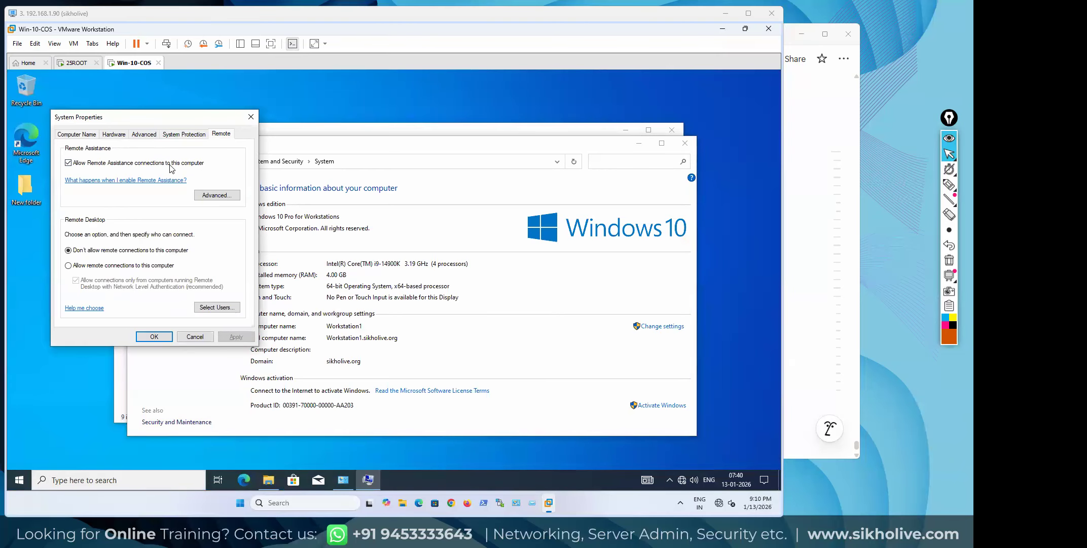
left_click(211, 195)
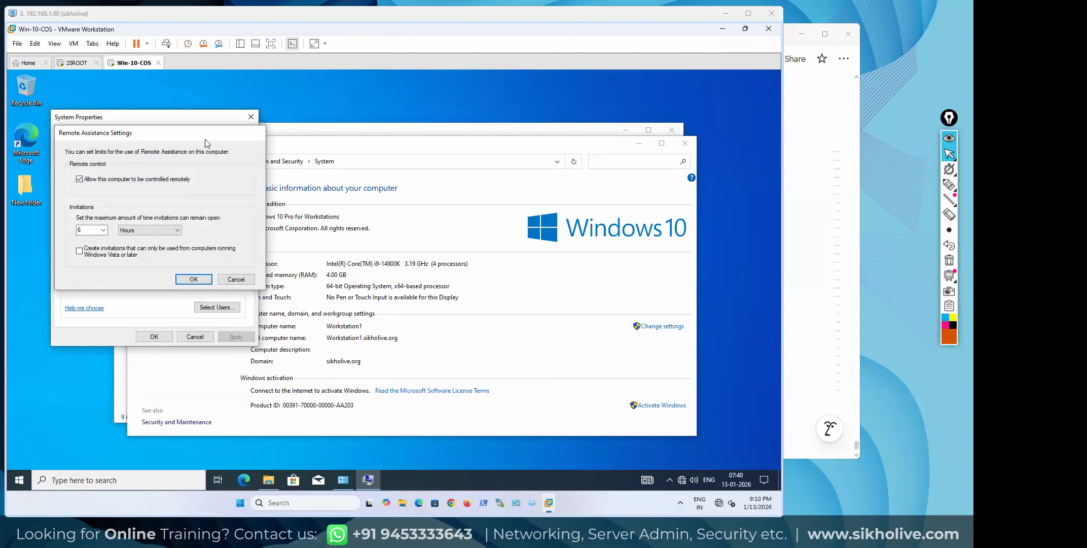
left_click(258, 133)
left_click(184, 134)
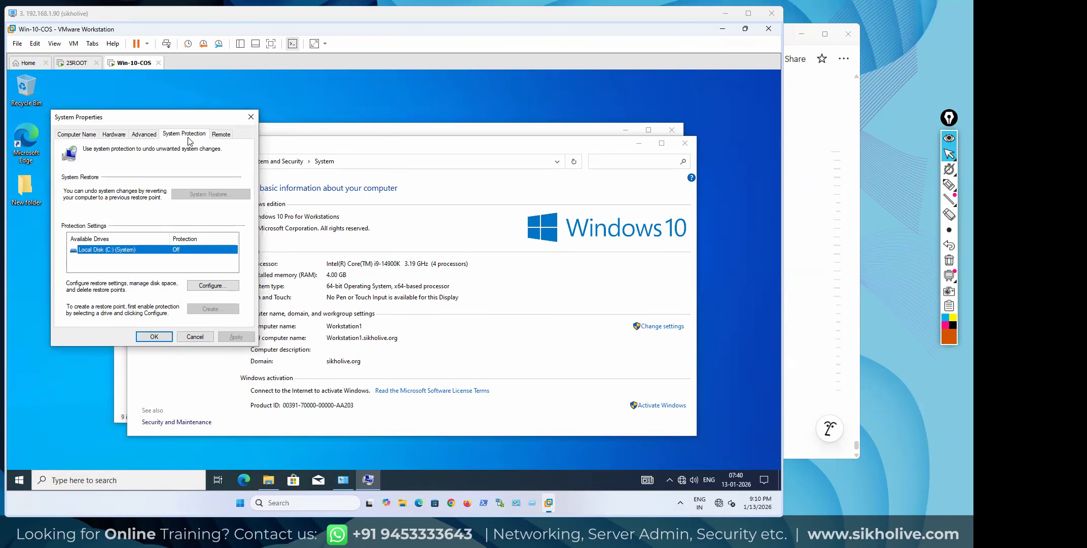
left_click(142, 134)
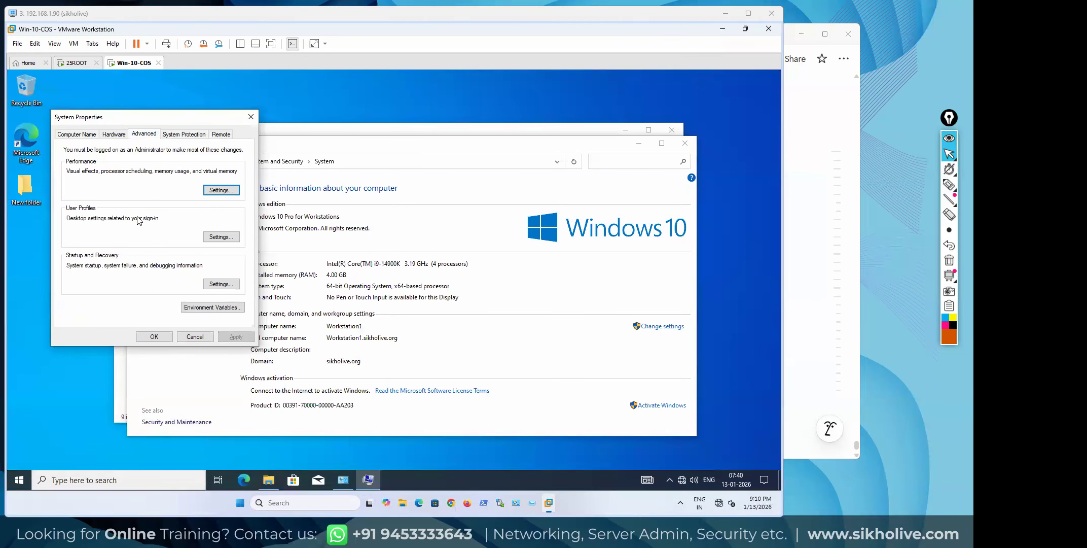
Open User Profiles, confirm SIKHOLIVE\user2's 252 MB profile is local, then close the list
left_click(225, 237)
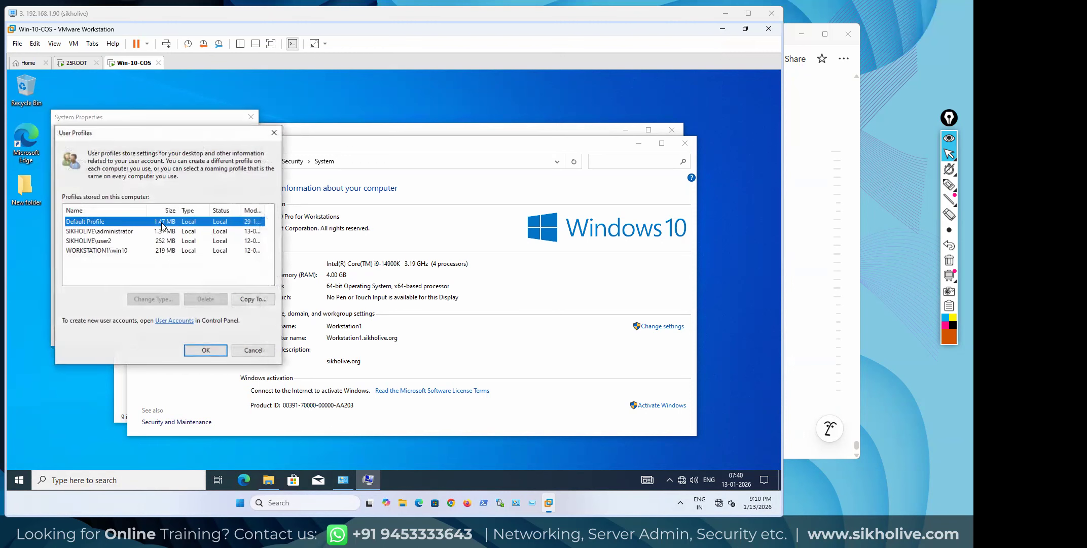
left_click(103, 241)
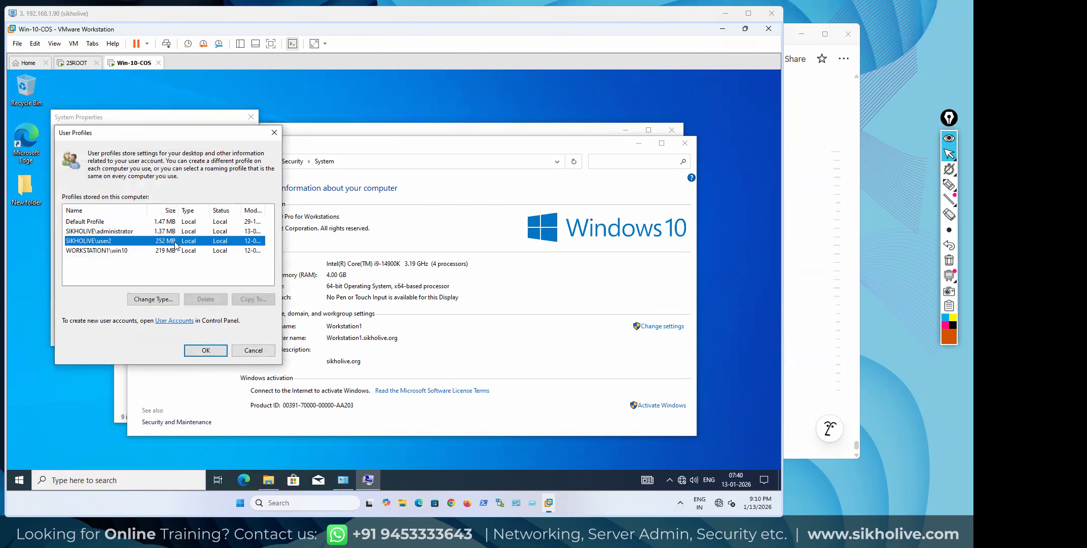
left_click(950, 184)
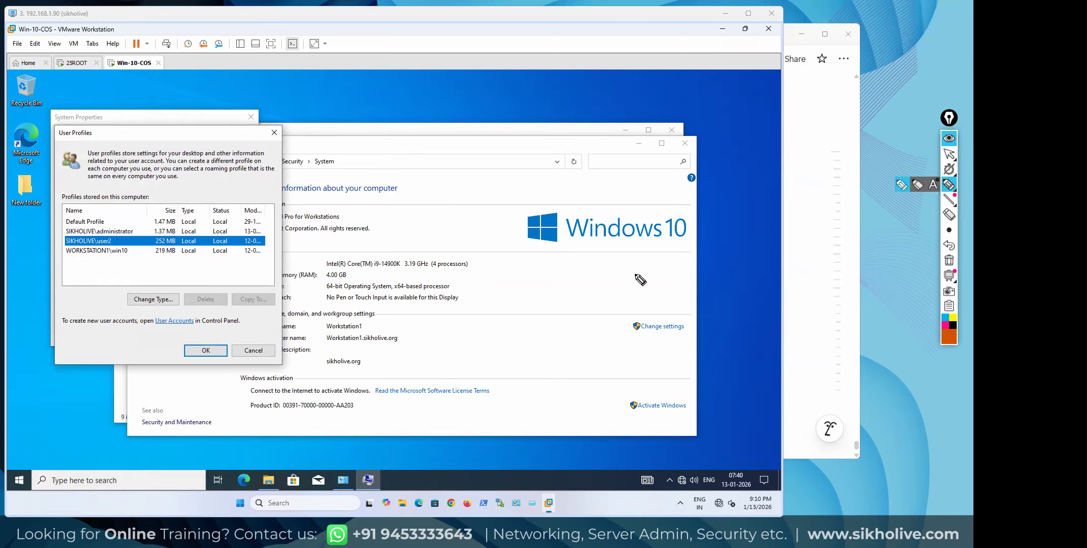
mouse_move(193, 238)
left_mouse_down()
mouse_move(174, 240)
mouse_move(190, 248)
mouse_move(200, 238)
mouse_move(148, 236)
left_mouse_up()
left_click(949, 260)
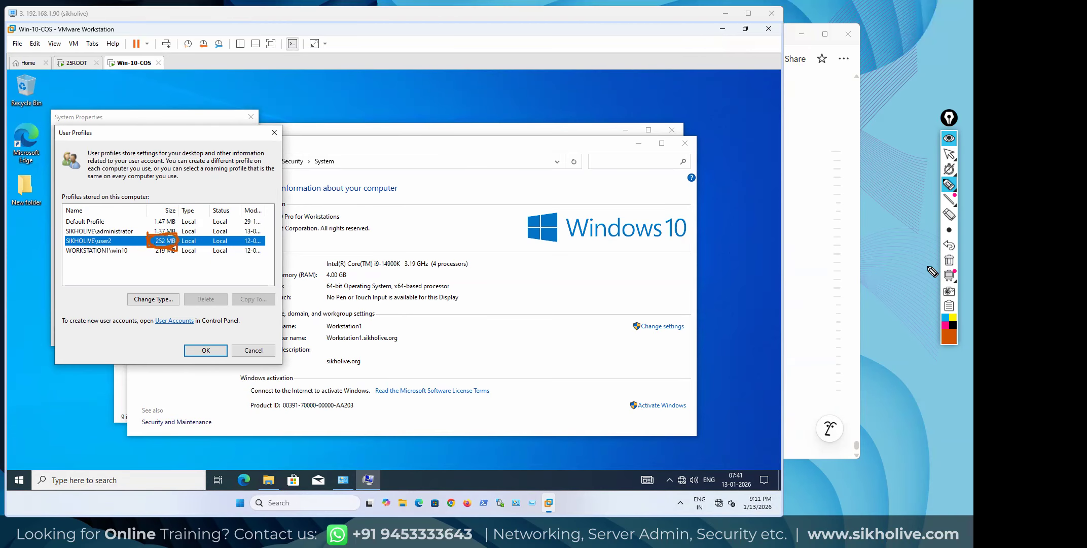
left_click(952, 155)
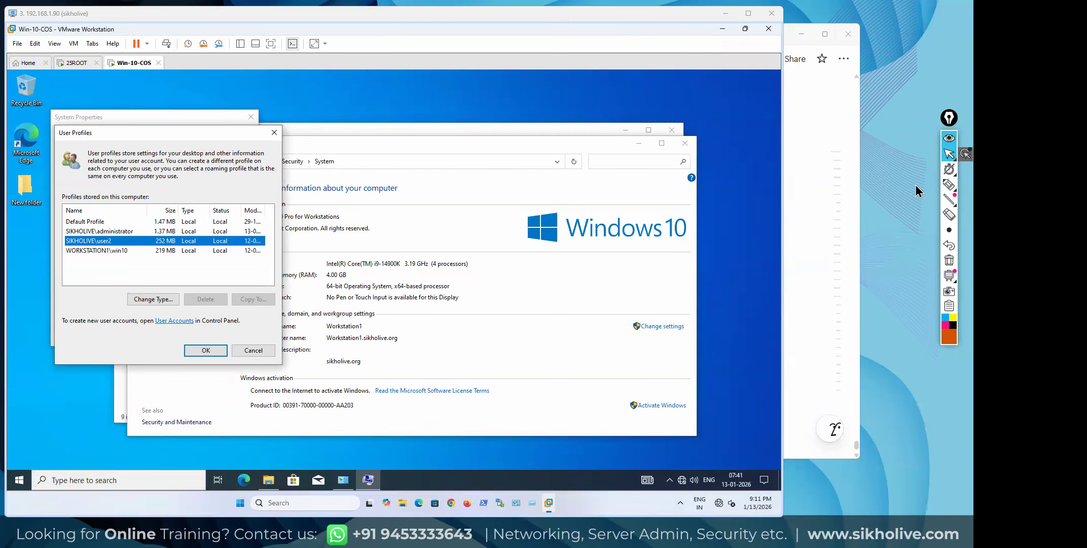
left_click(275, 134)
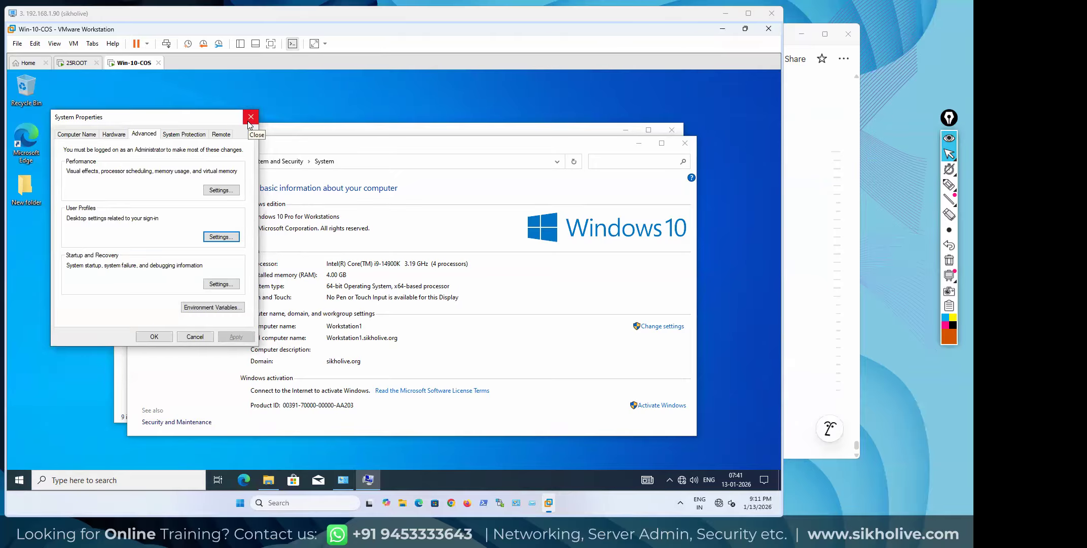
Move System Properties higher and close it, revealing Workstation1's System page in sikholive.org
left_click_drag(192, 115, 203, 93)
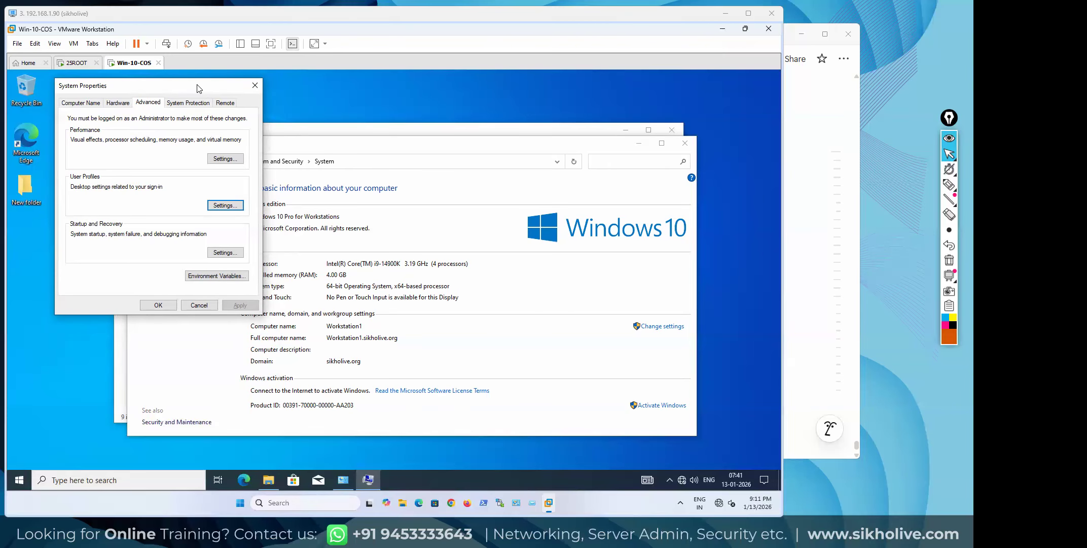
left_click(253, 88)
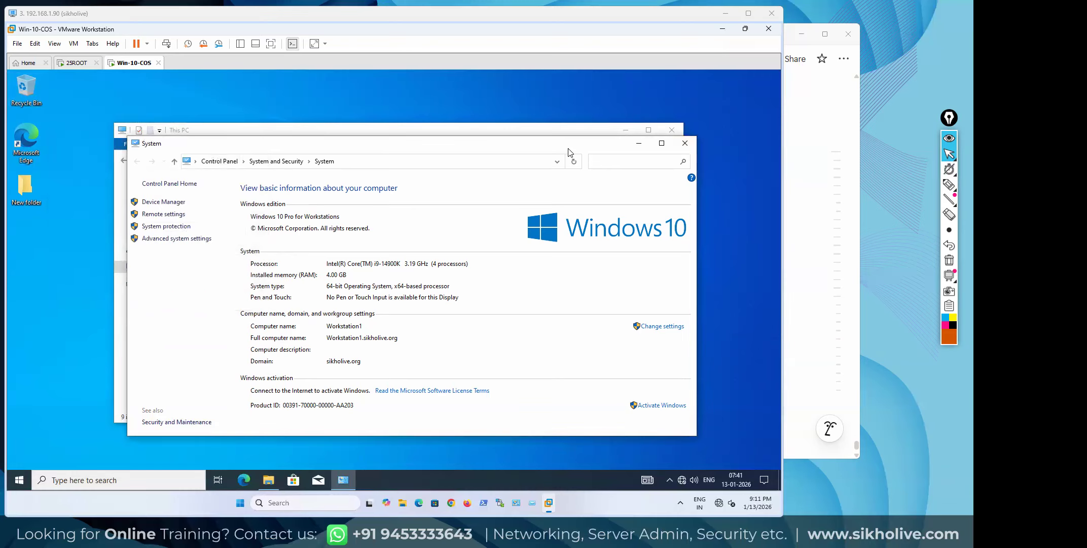
Switch to the 25ROOT server and minimize Active Directory Users and Computers and Server Manager
left_click(73, 65)
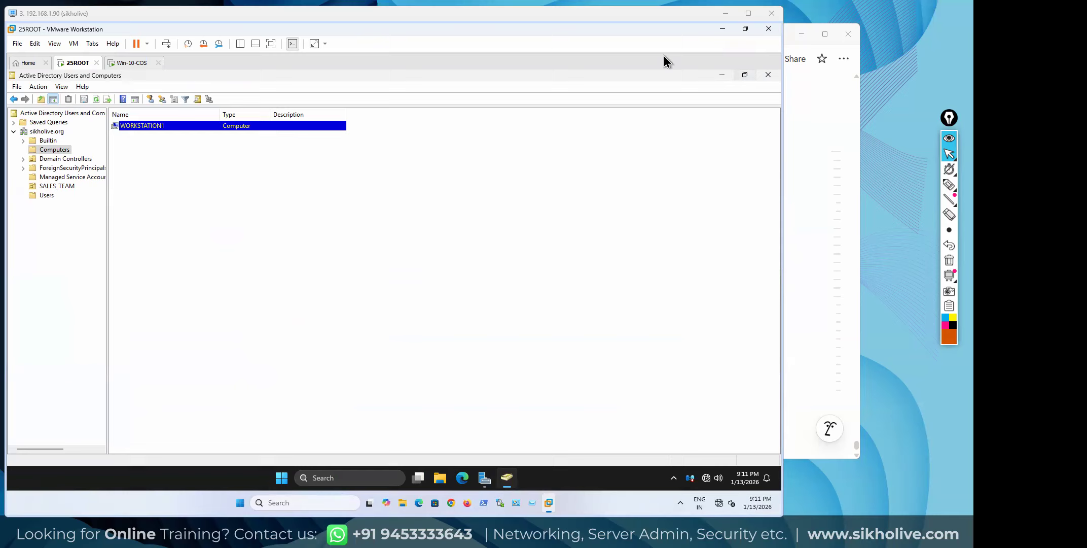
left_click(723, 75)
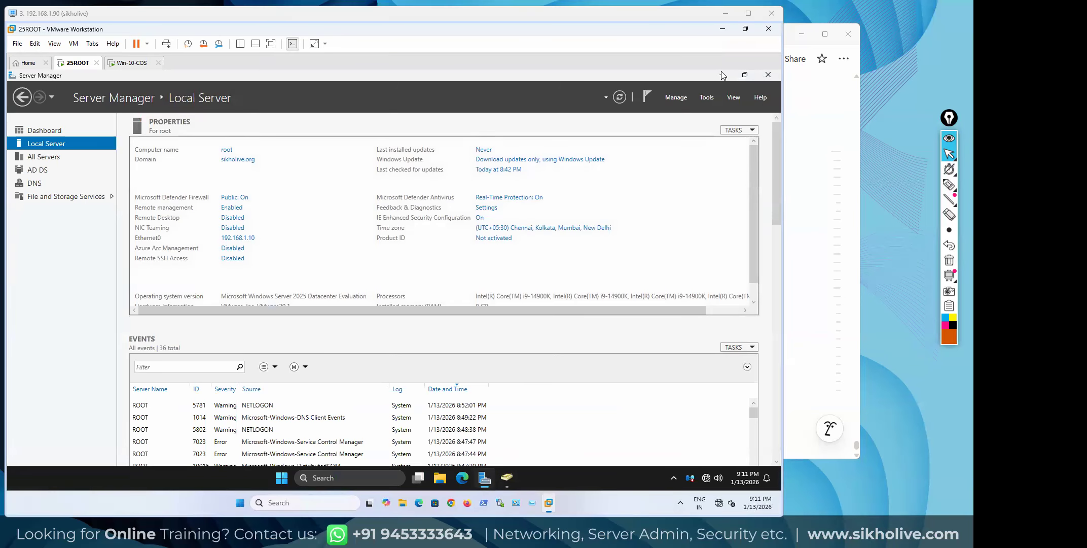
left_click(722, 75)
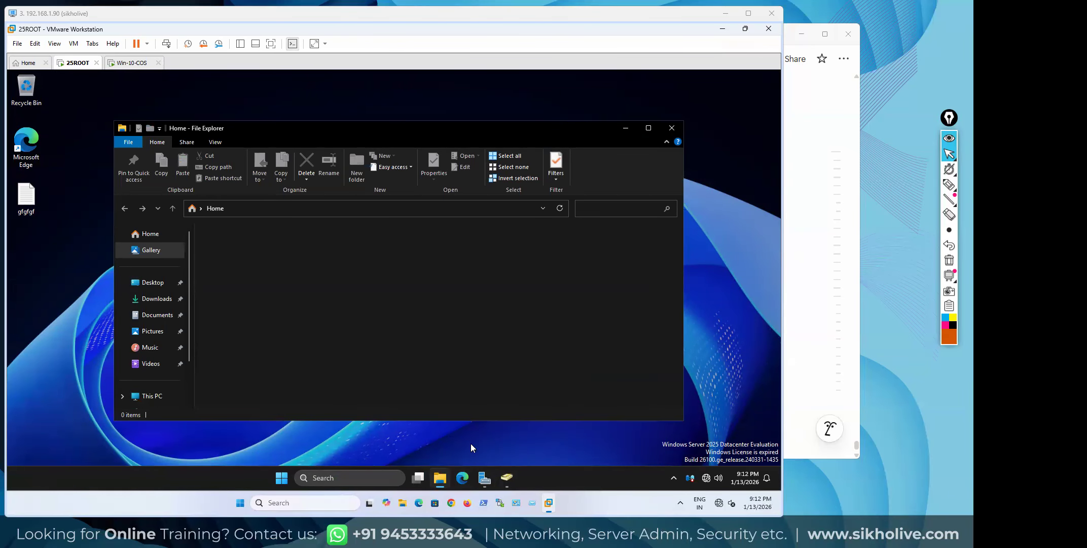
right_click(533, 474)
left_click(576, 439)
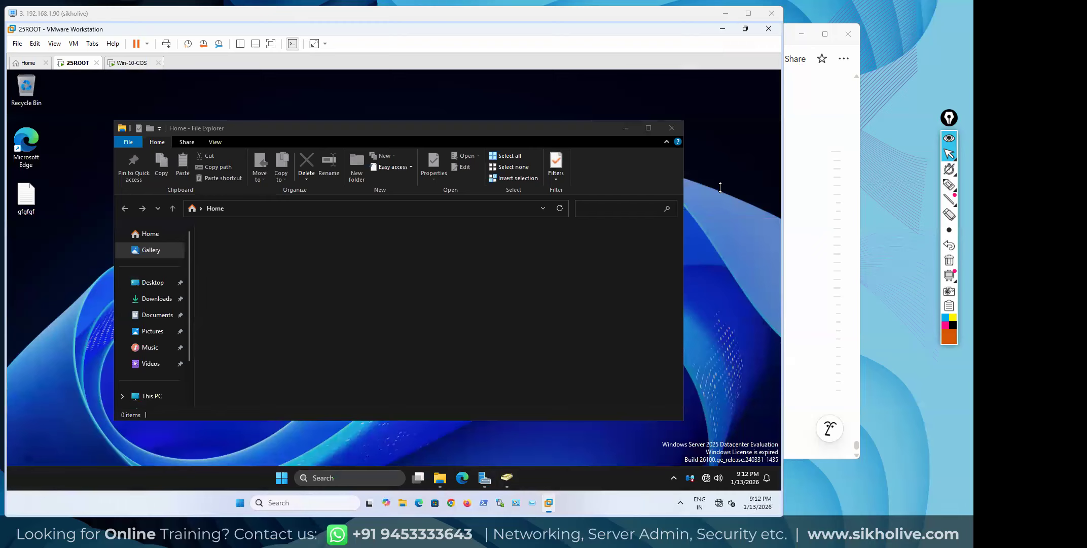
Browse the desktop's Personalization and Colours settings, then close the Settings window
right_click(721, 187)
left_click(710, 285)
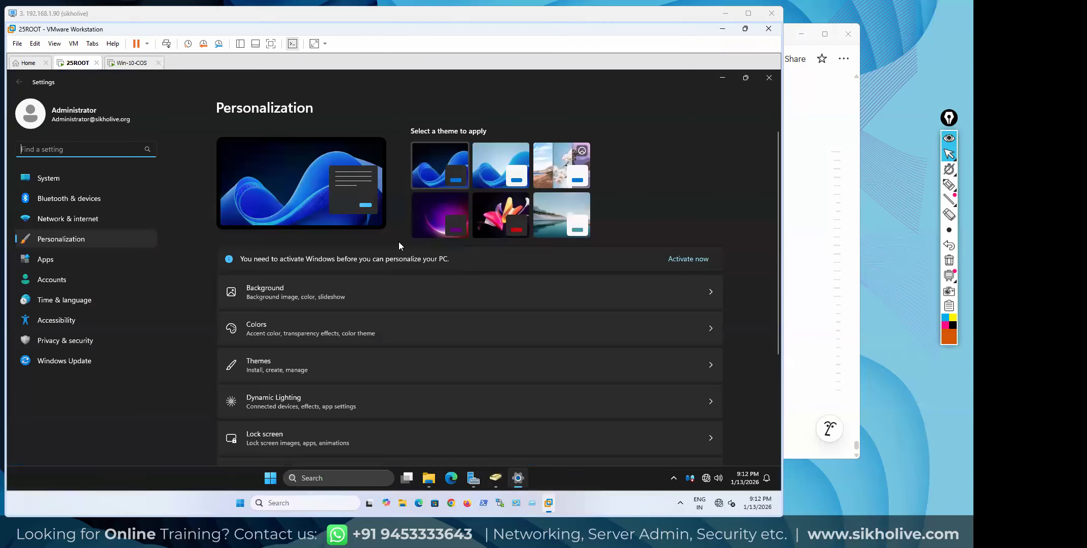
left_click(277, 315)
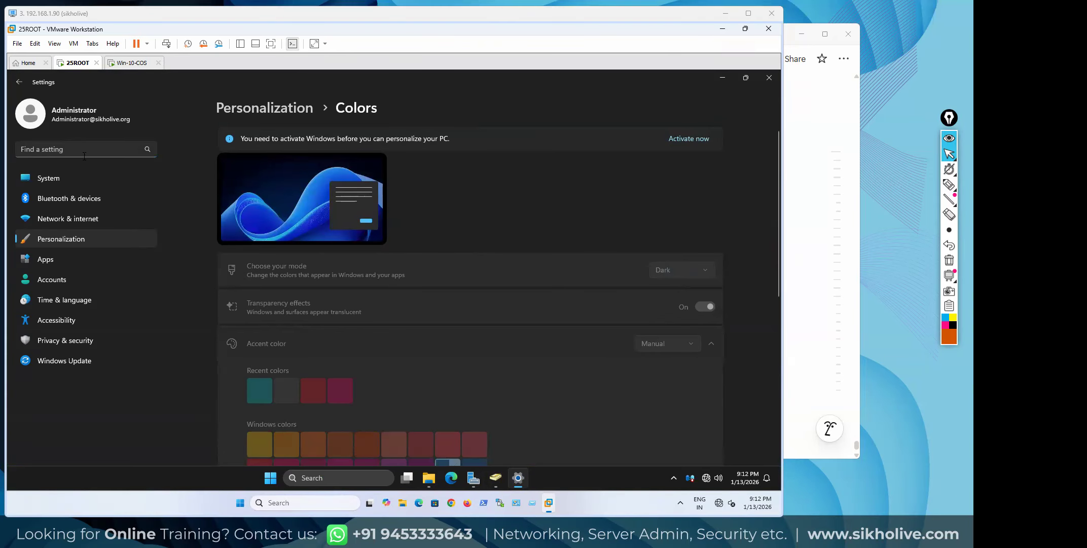
left_click(69, 238)
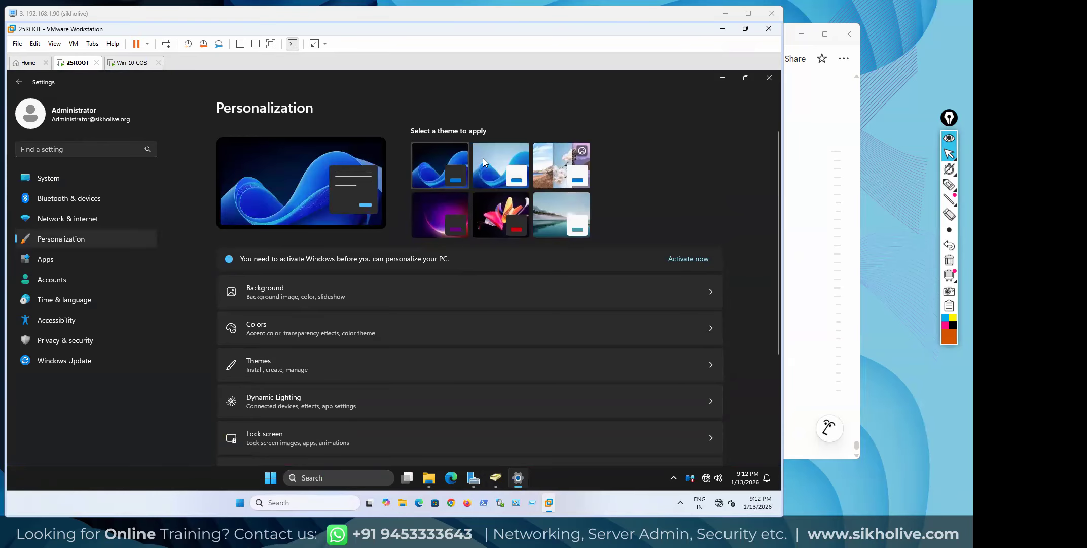
left_click(770, 78)
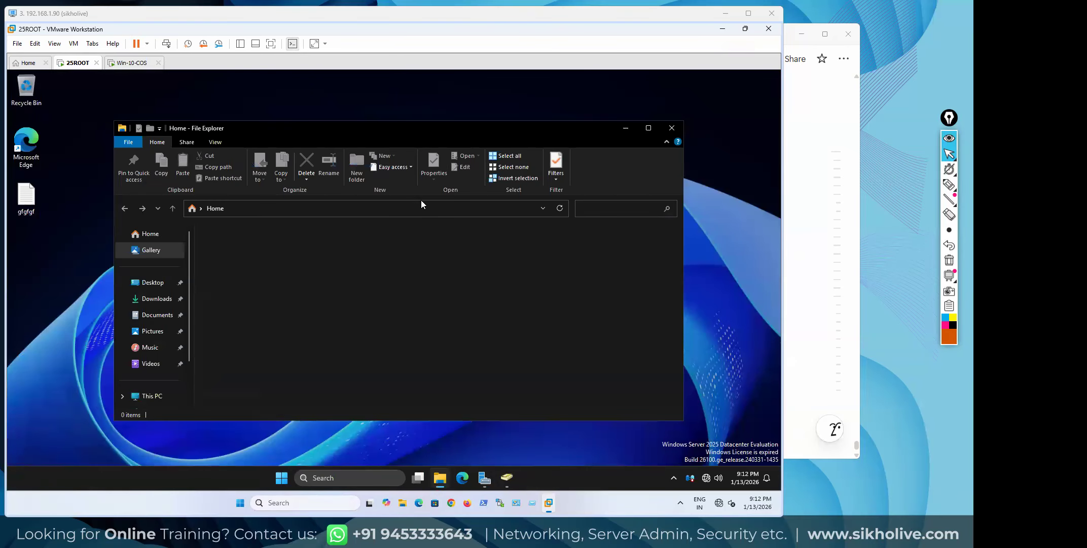
Close the old Explorer window and open a fresh one at This PC, selecting Local Disk (C:)
left_click(673, 129)
right_click(297, 161)
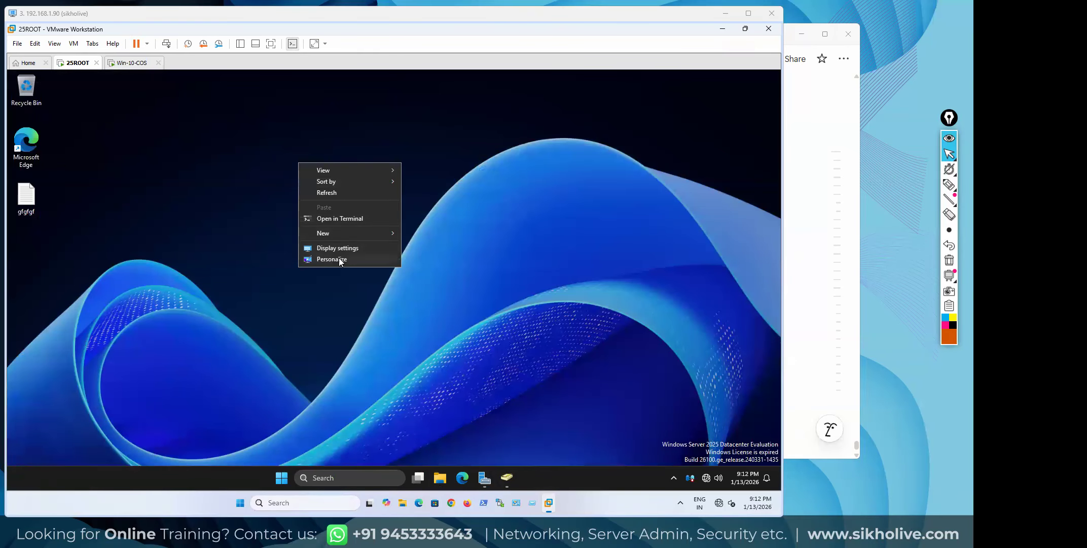
left_click(259, 284)
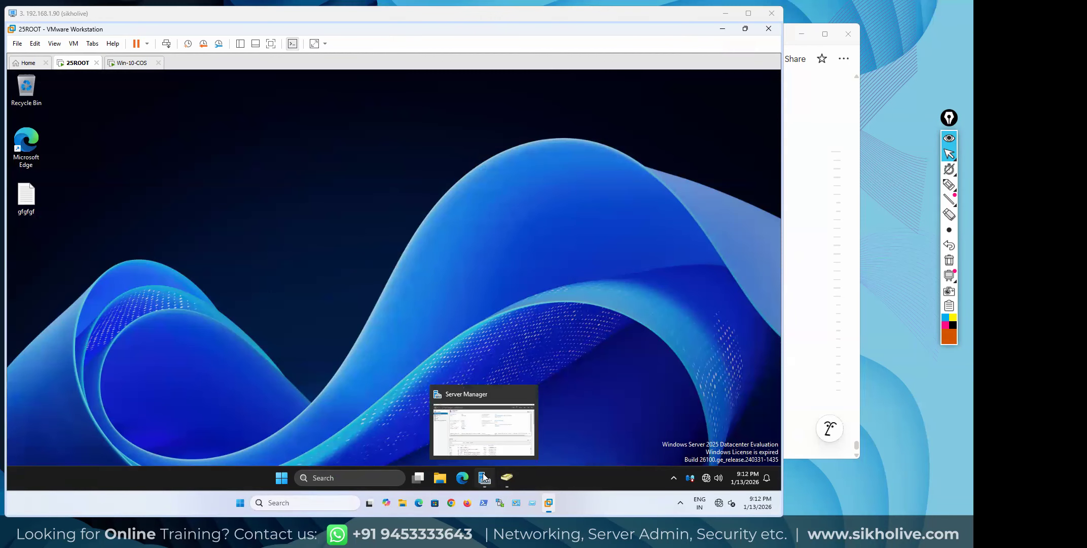
left_click(439, 477)
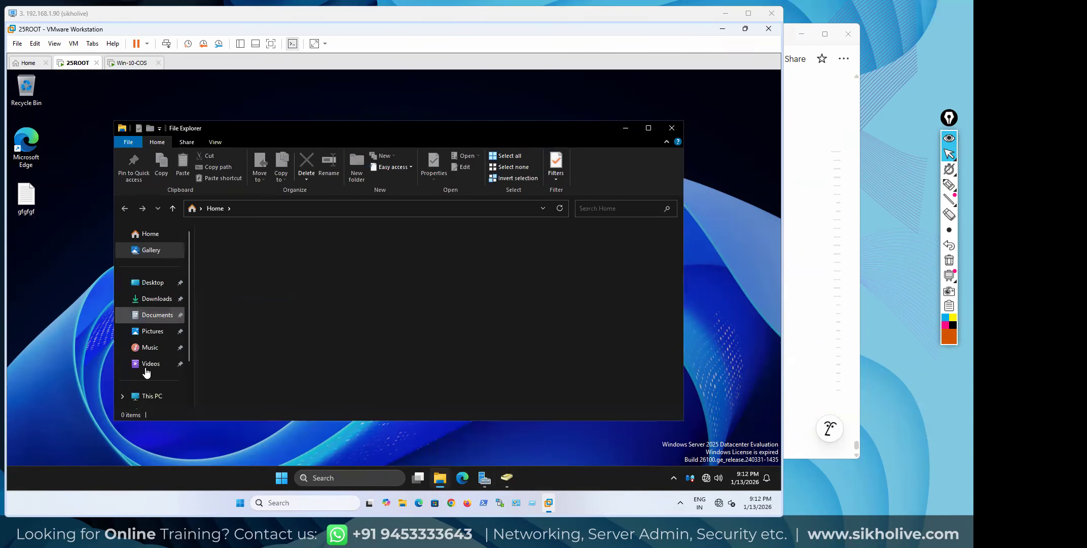
left_click(151, 396)
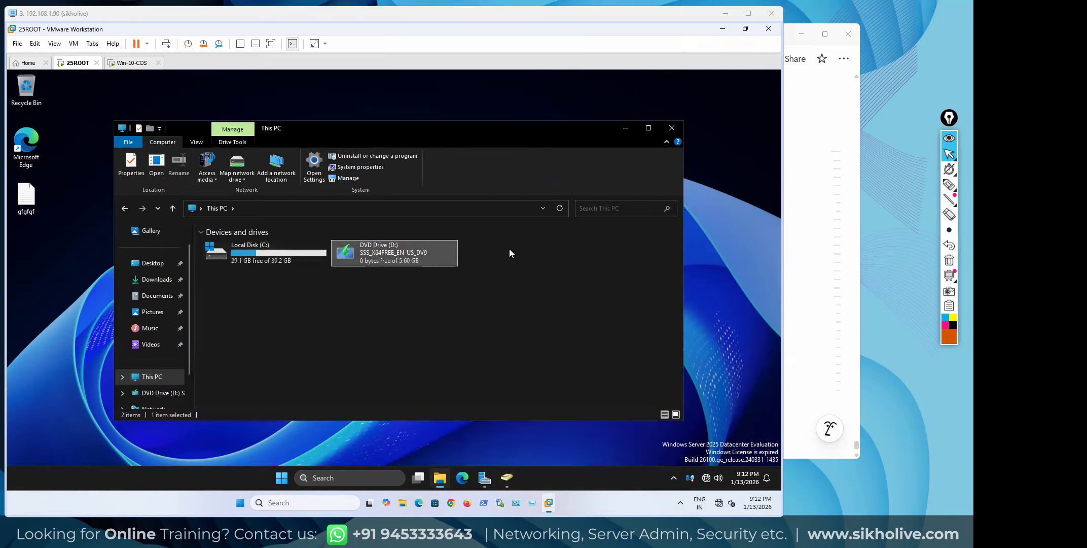
left_click_drag(469, 131, 426, 104)
left_click(190, 231)
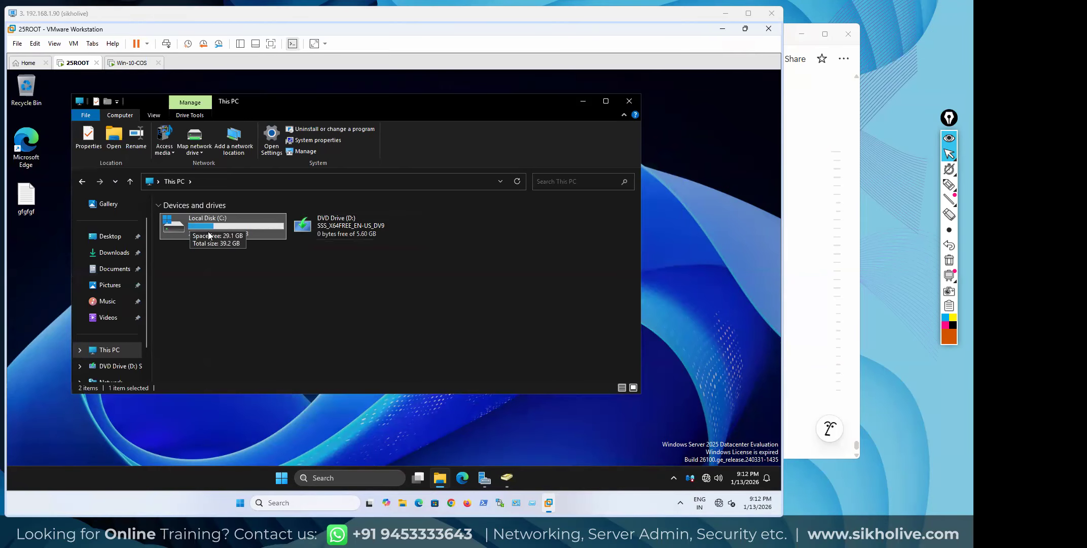
right_click(68, 62)
Create a new folder named UserROM on the server's Local Disk (C:)
left_click(115, 203)
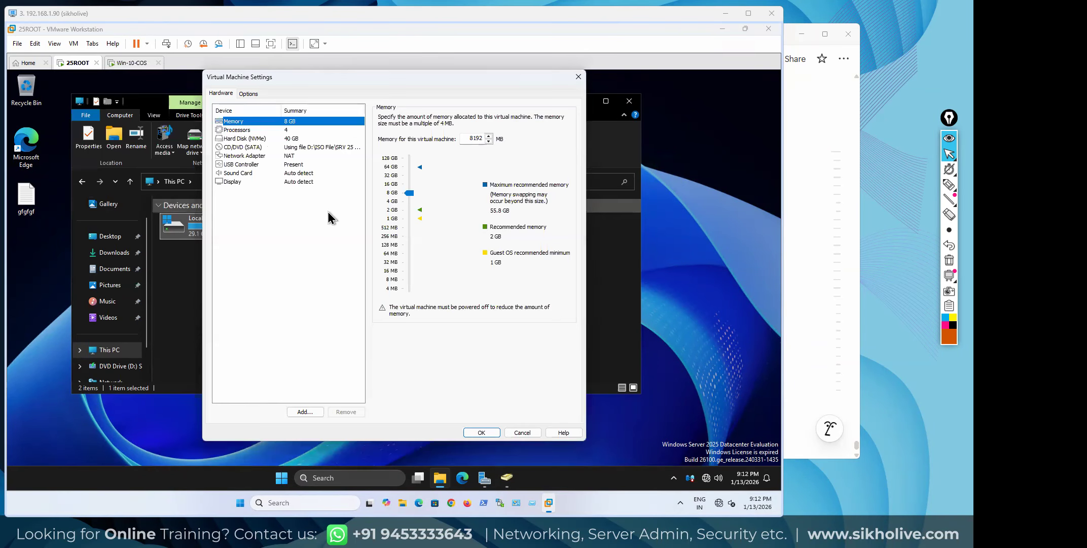
left_click(582, 79)
double_click(218, 229)
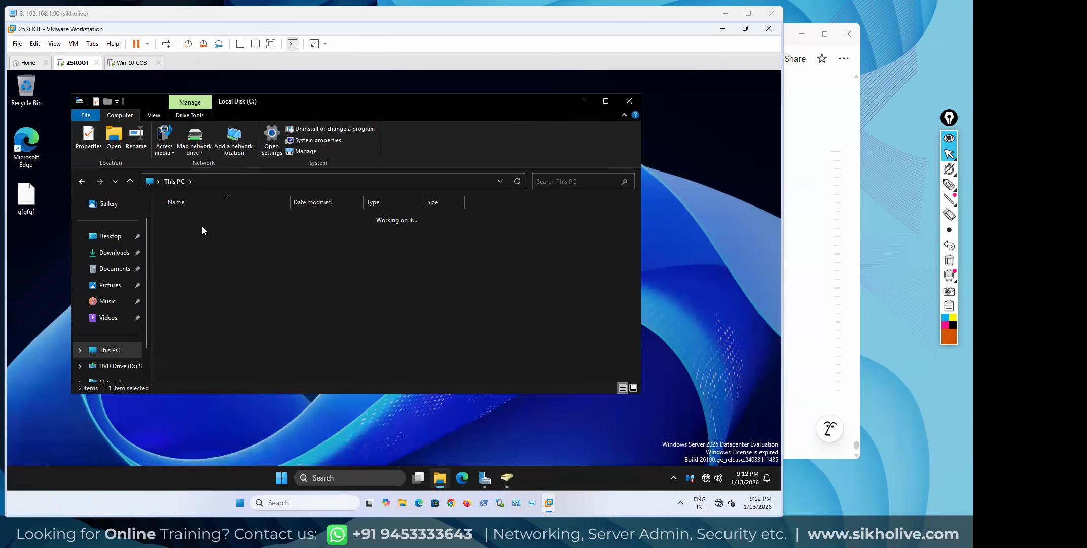
key("ctrl+shift+n")
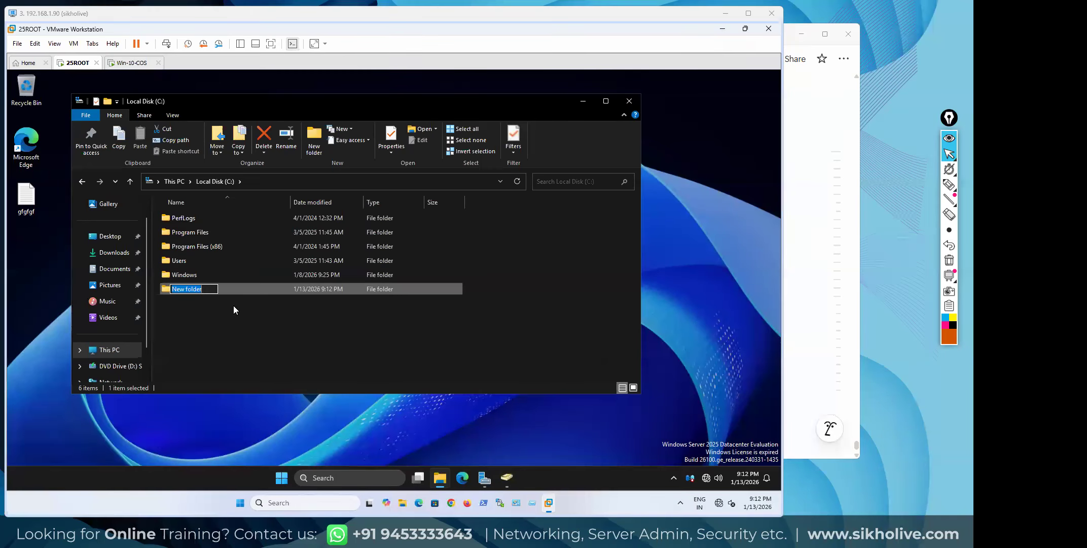
type("dcuser")
key("BackSpace")
key("BackSpace")
key("BackSpace")
key("BackSpace")
key("BackSpace")
key("BackSpace")
type("UserROM")
left_click(234, 310)
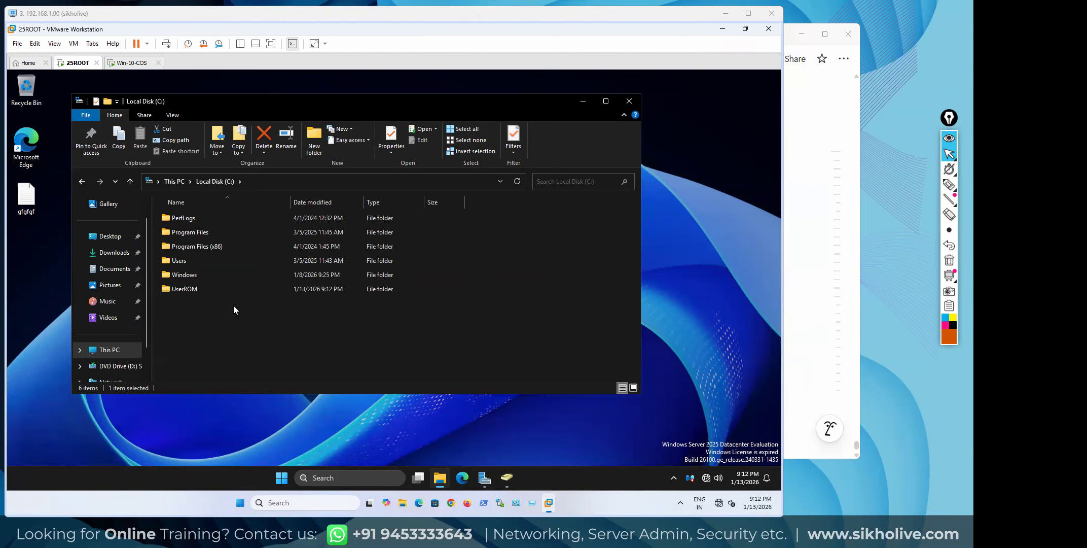
Select the UserROM folder and open its Properties dialog
left_click(181, 289)
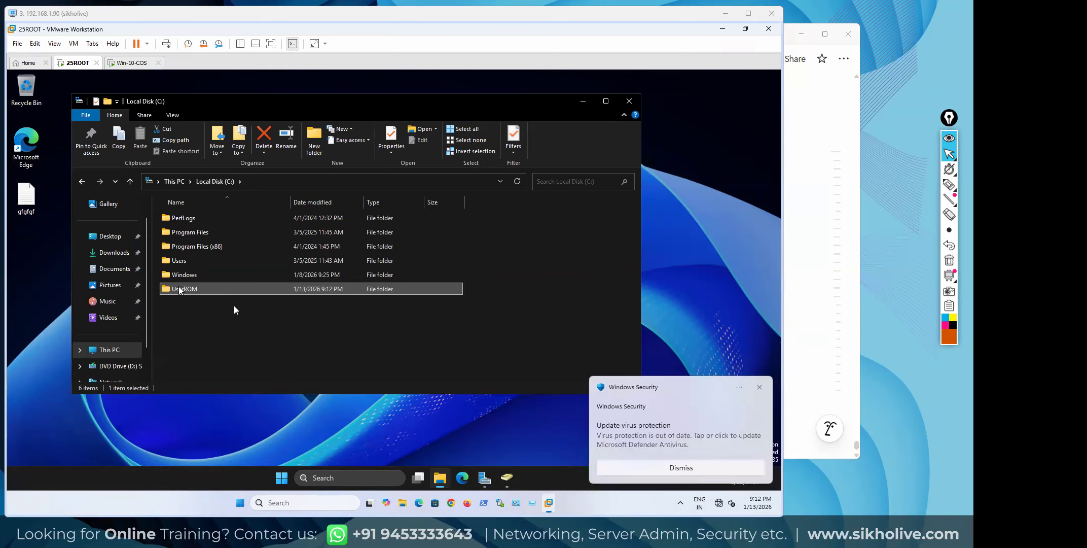
left_click(193, 304)
left_click(186, 287)
right_click(186, 287)
left_click(217, 280)
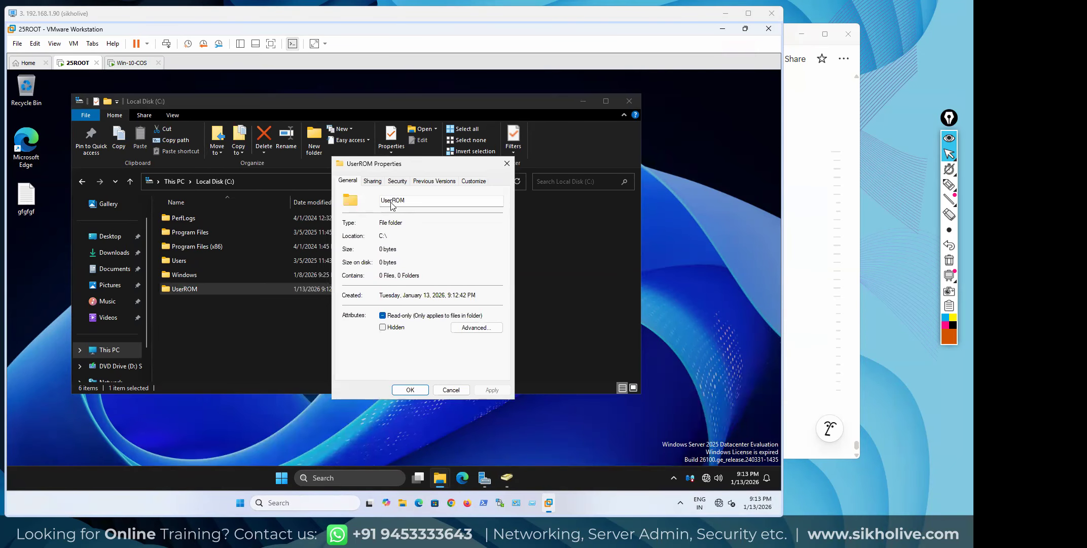
In Advanced Sharing, enable sharing as hidden share UserROM$ and open its Permissions
left_click(375, 182)
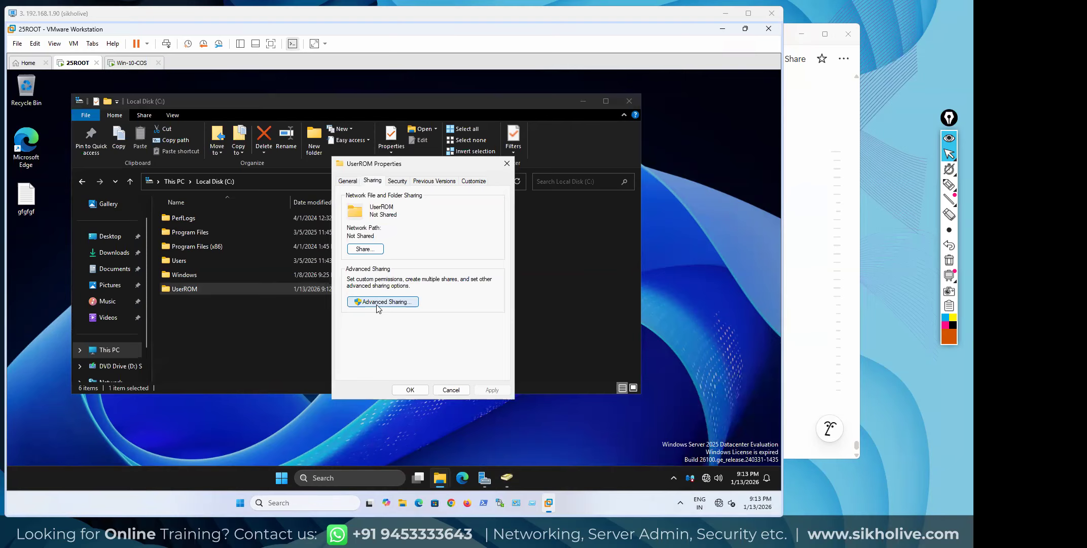
left_click(376, 301)
left_click(347, 198)
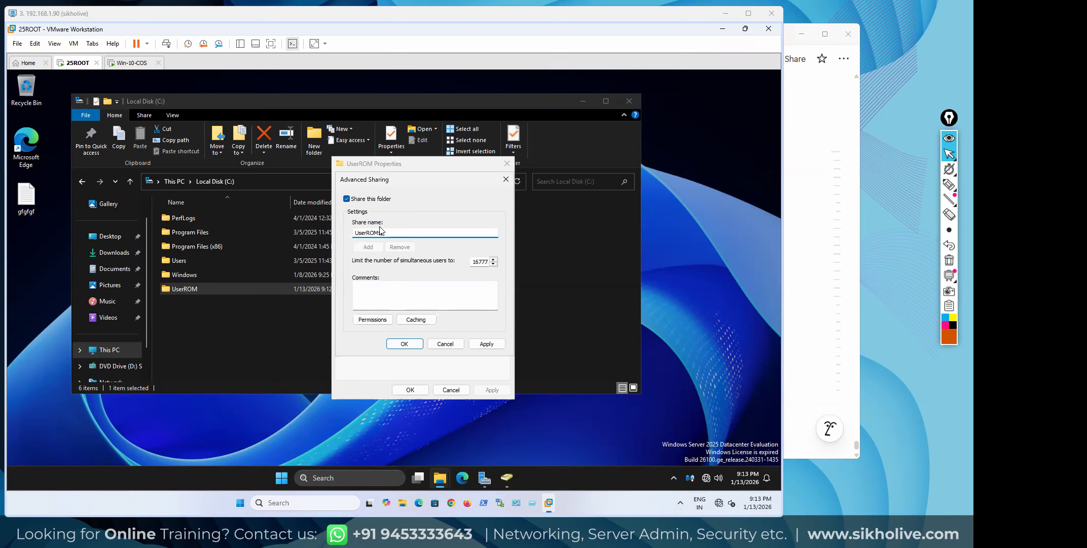
type("$")
left_click_drag(385, 232, 355, 231)
left_click(387, 231)
left_click_drag(379, 232, 386, 233)
left_click(367, 232)
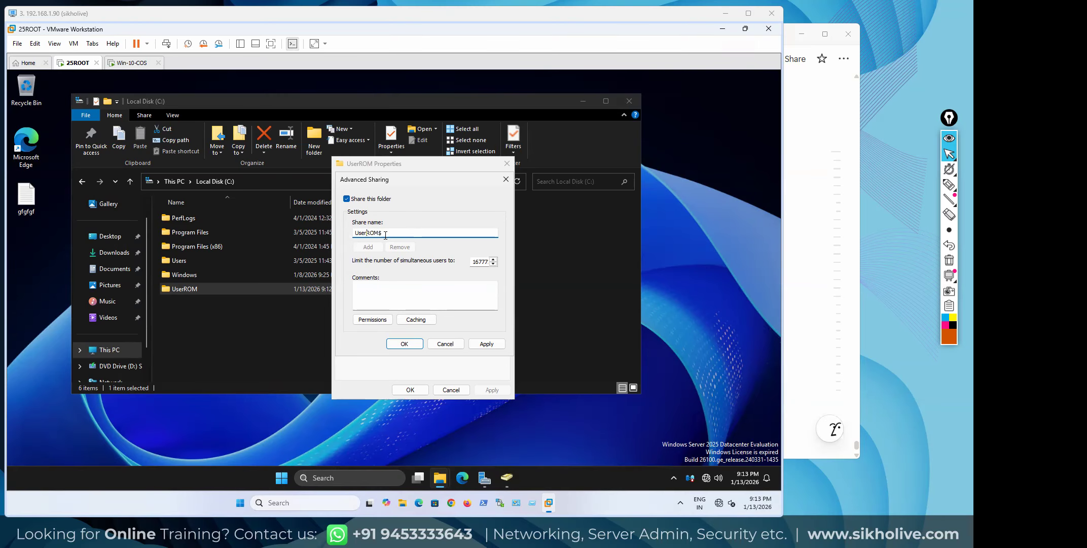
left_click(384, 320)
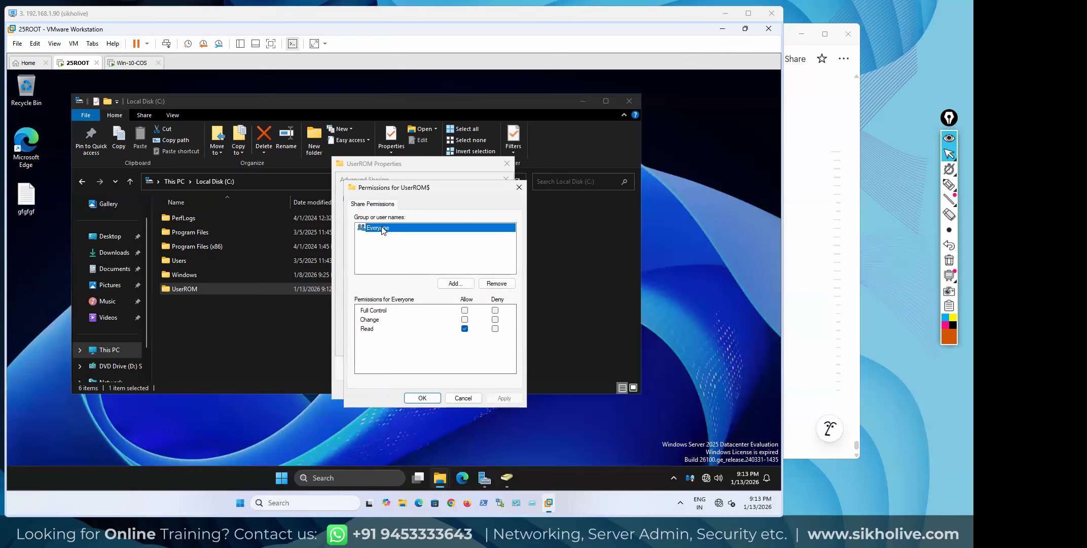
Try adding a 'user' account to the share permissions, then cancel without adding anyone
left_click(457, 282)
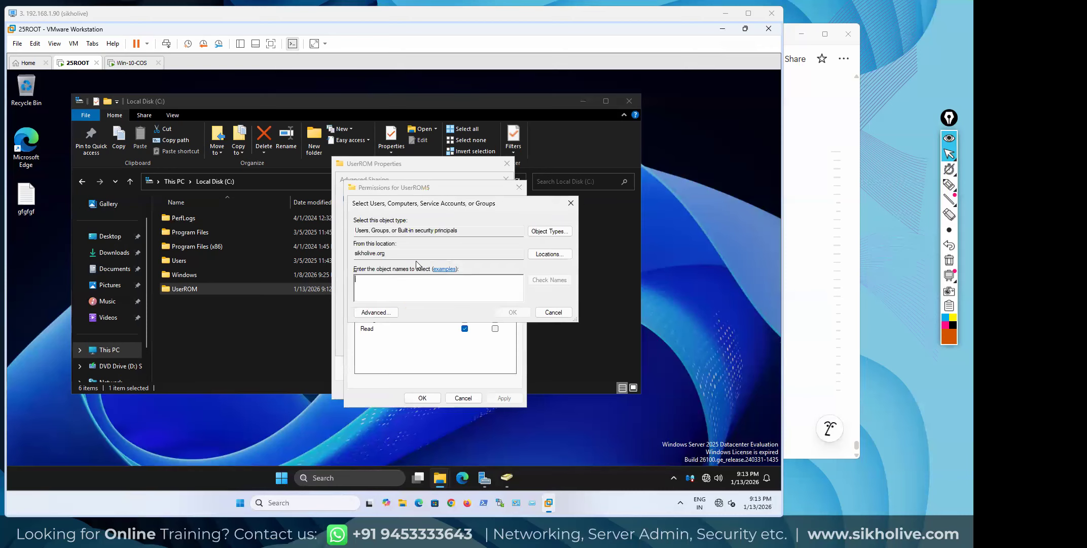
type("user")
left_click(550, 280)
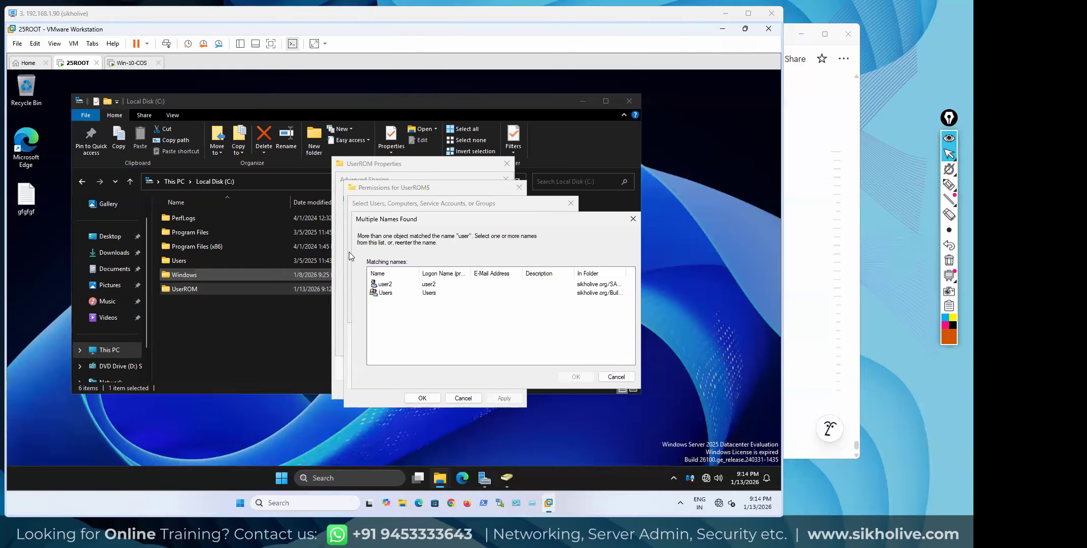
left_click(616, 377)
left_click_drag(417, 287, 348, 273)
left_click(376, 284)
left_click(370, 282)
key("BackSpace")
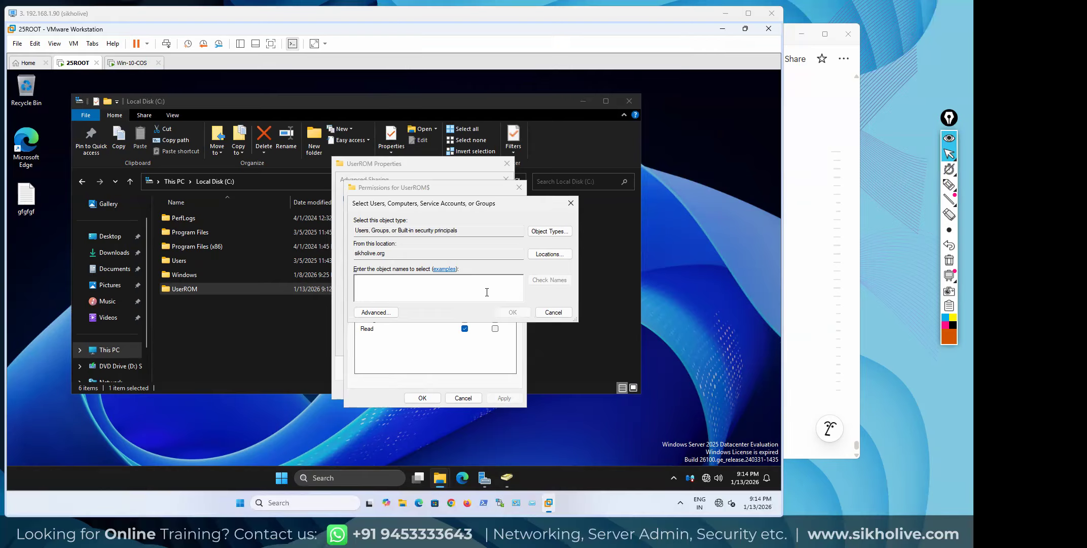
left_click(553, 312)
Allow Everyone Full Control on UserROM$ and save the share permissions
left_click(385, 229)
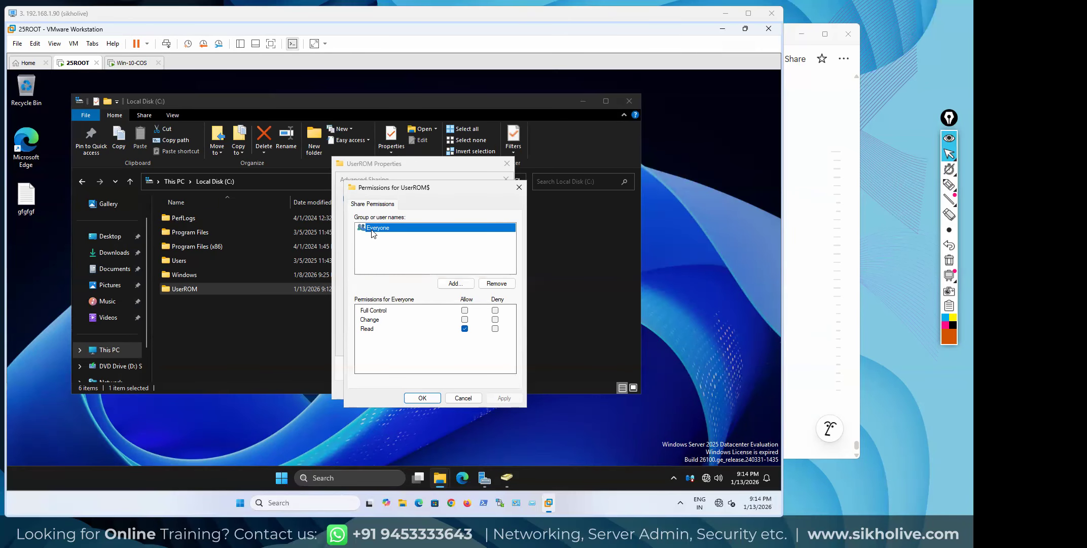
left_click(381, 239)
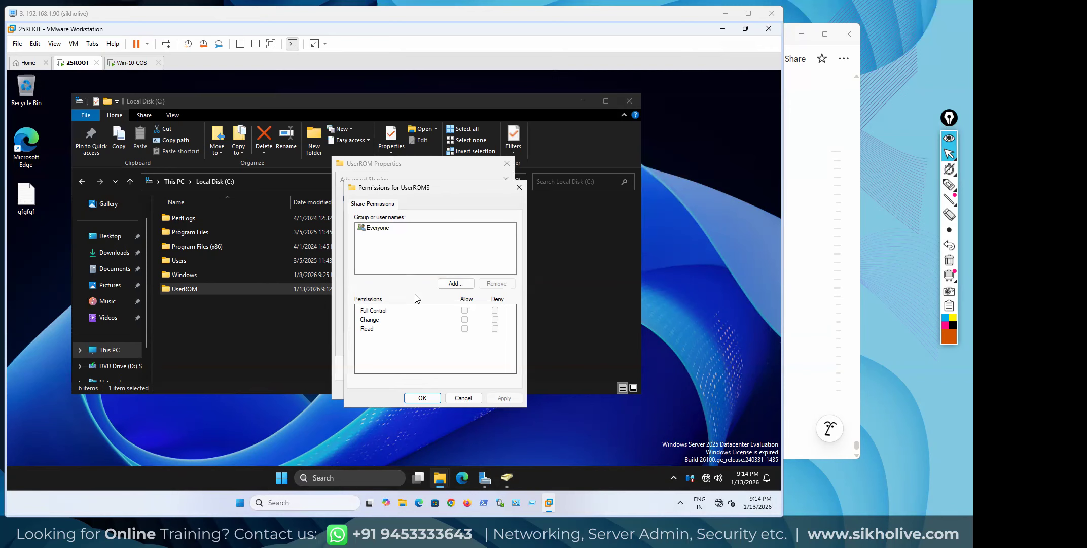
left_click(382, 230)
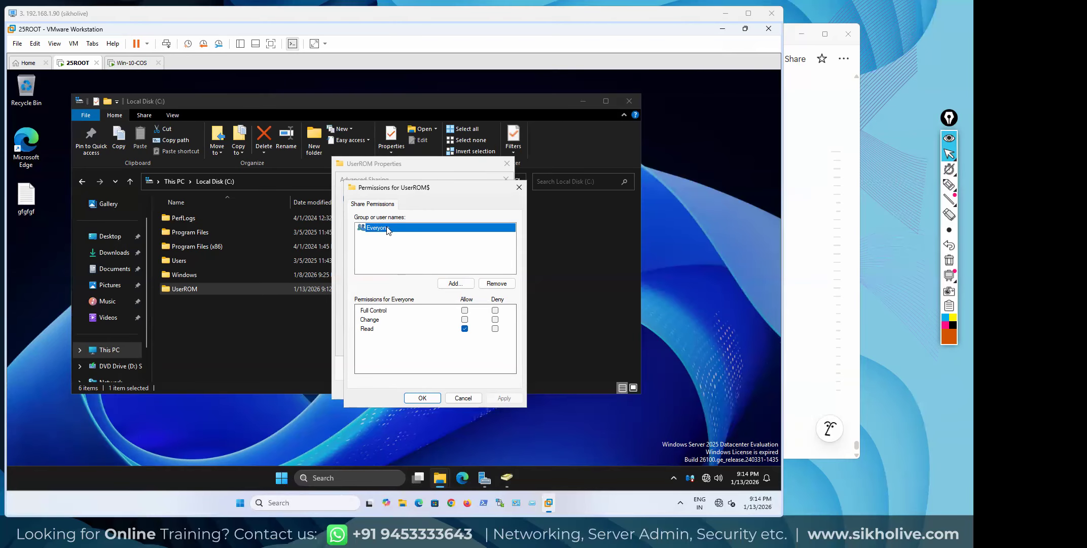
left_click(464, 310)
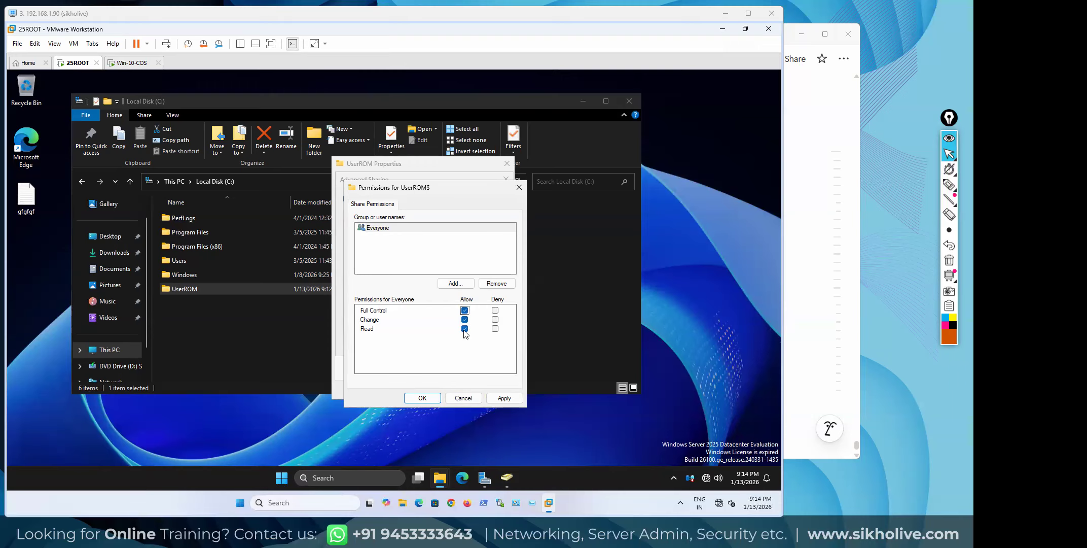
left_click(506, 398)
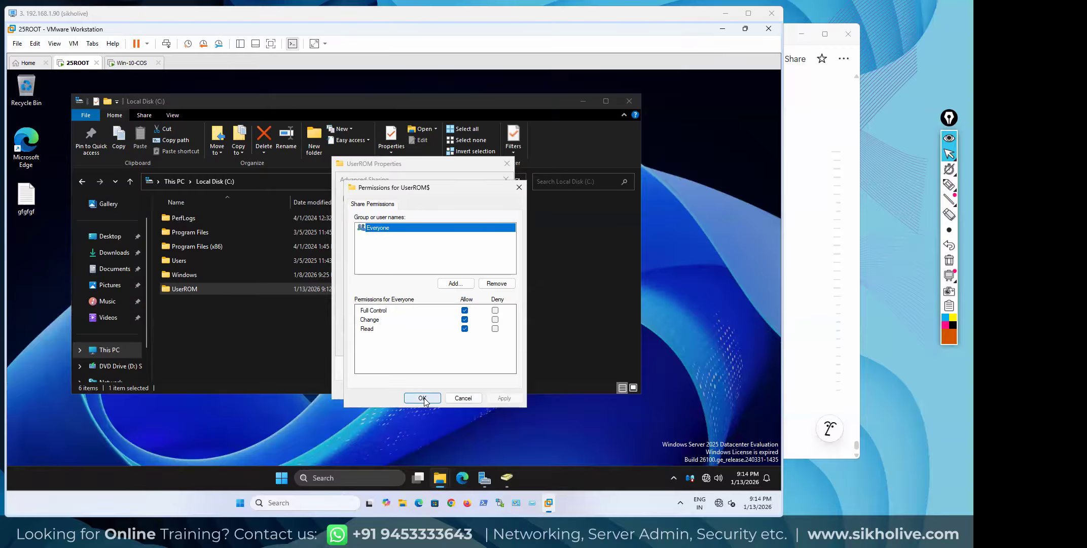
left_click(423, 399)
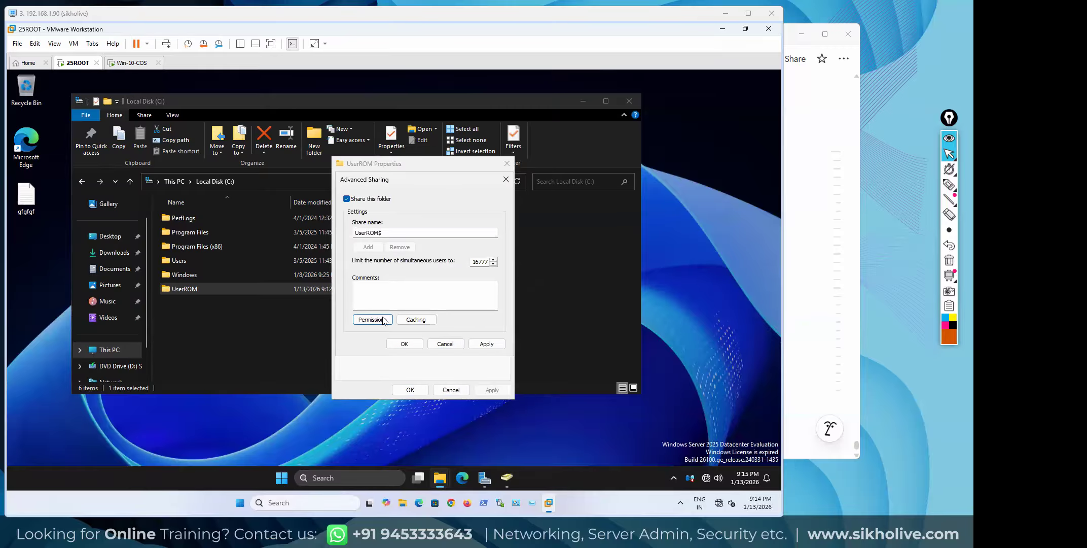
Save the Advanced Sharing settings and start the Share wizard for UserROM
left_click(485, 345)
left_click(409, 342)
left_click(364, 250)
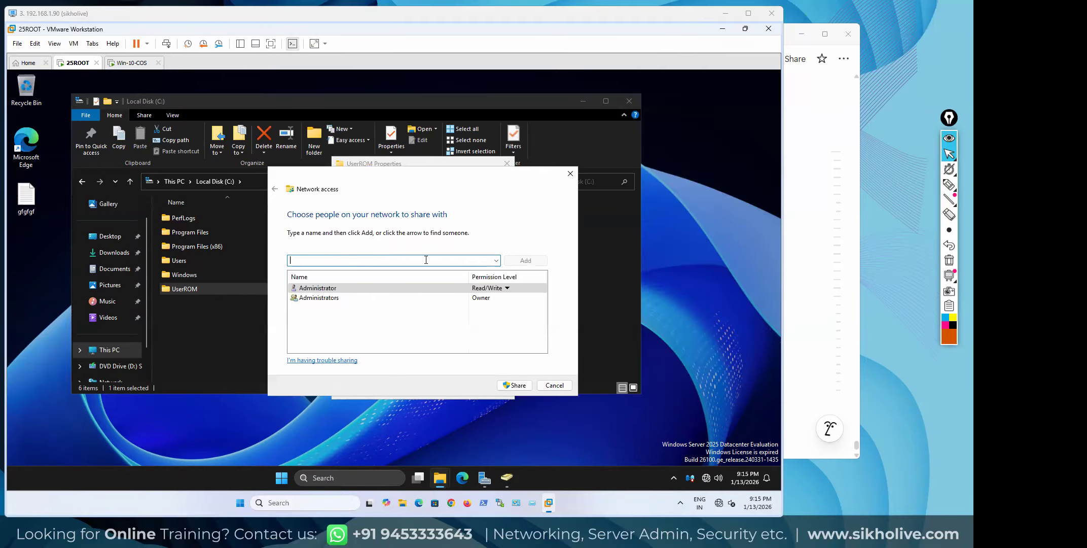
left_click(356, 290)
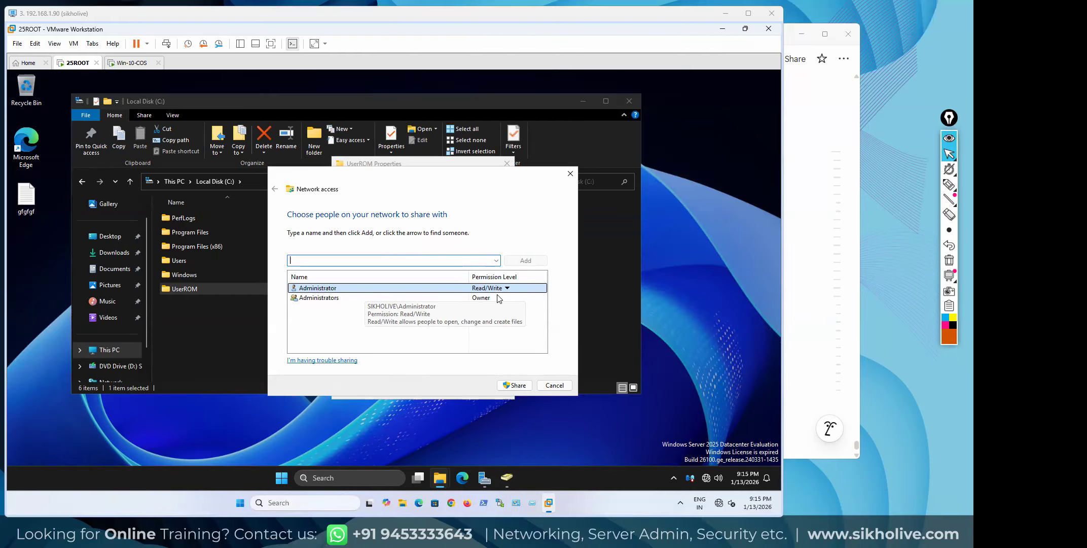
Add Everyone at Read permission level, share the folder and finish the wizard
left_click(497, 260)
left_click(310, 271)
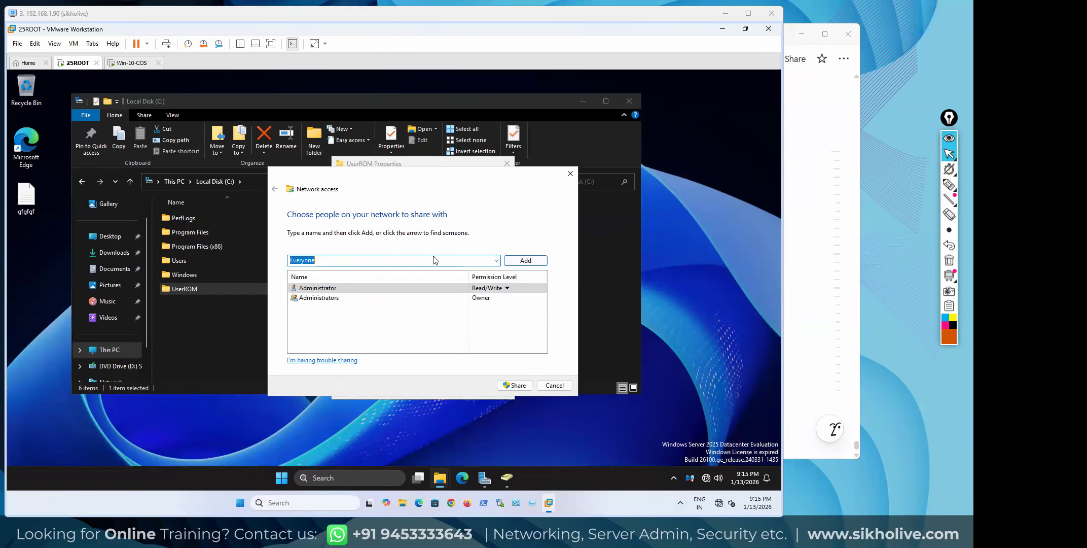
left_click(525, 261)
left_click(490, 307)
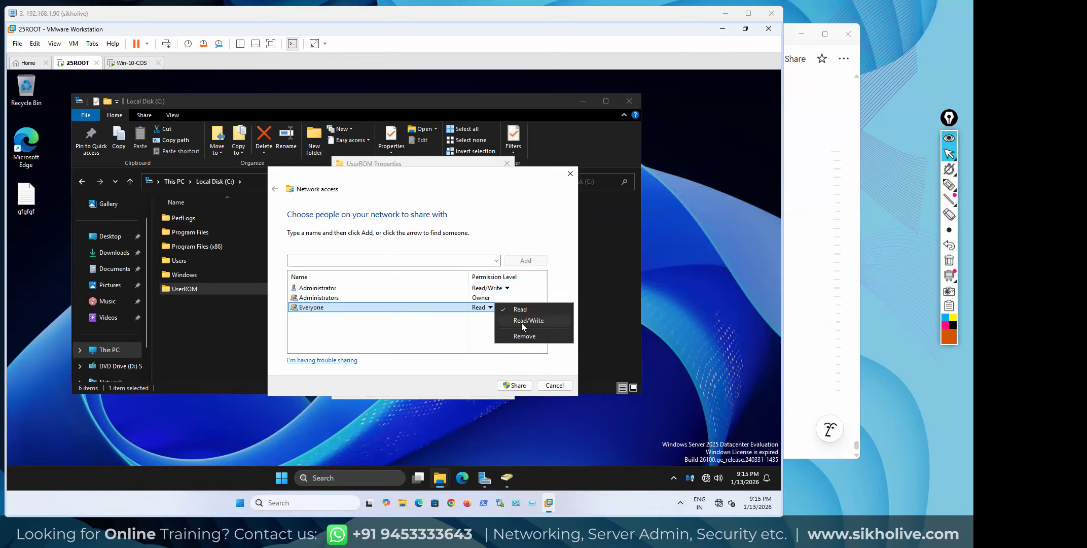
left_click(505, 309)
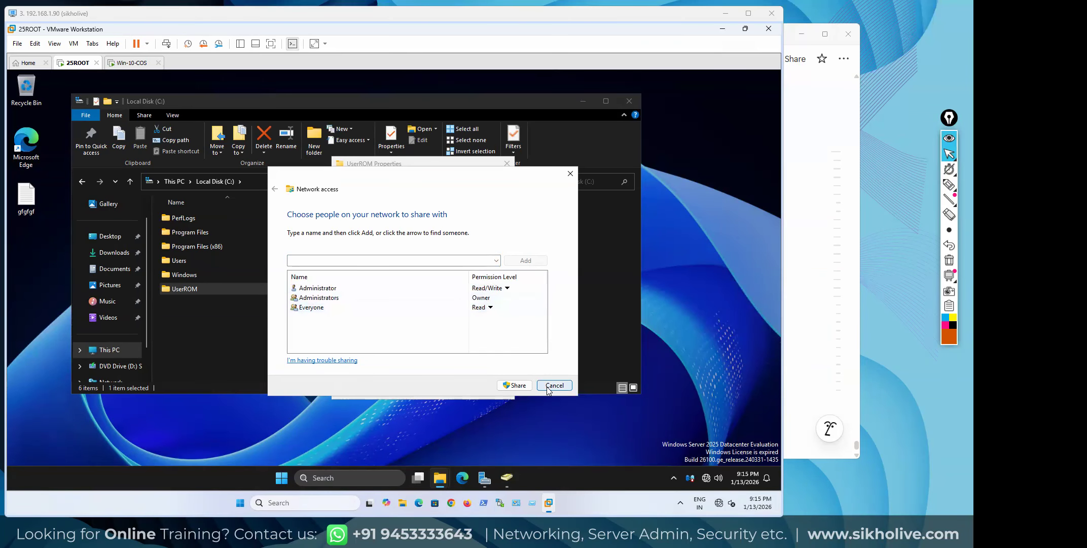
left_click(515, 386)
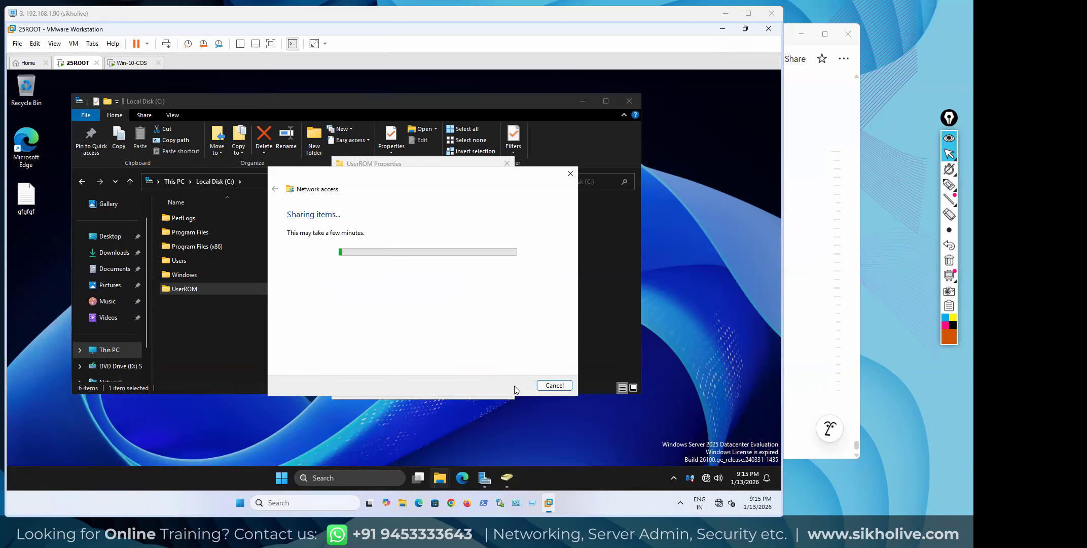
left_click(334, 284)
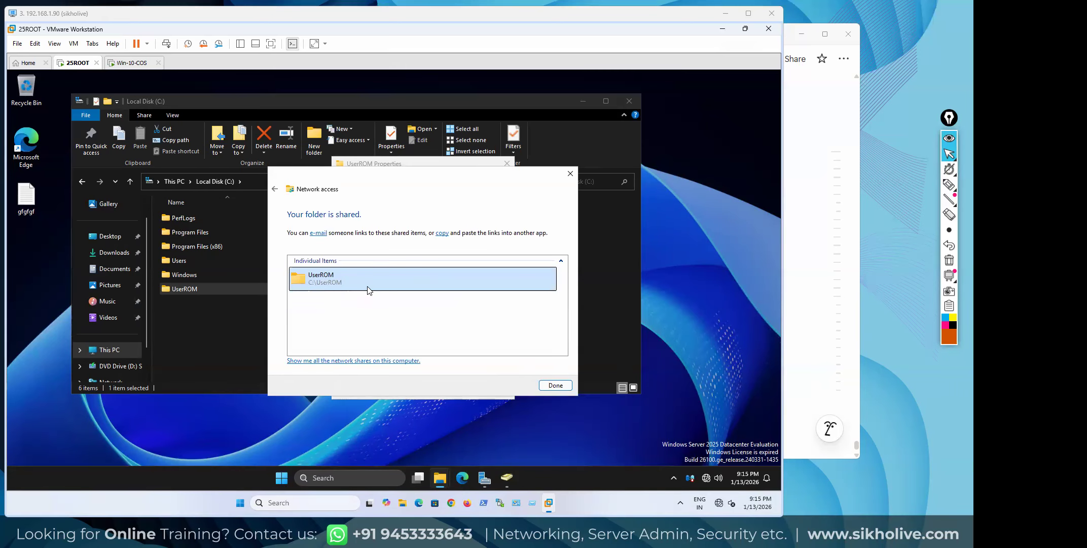
left_click(555, 386)
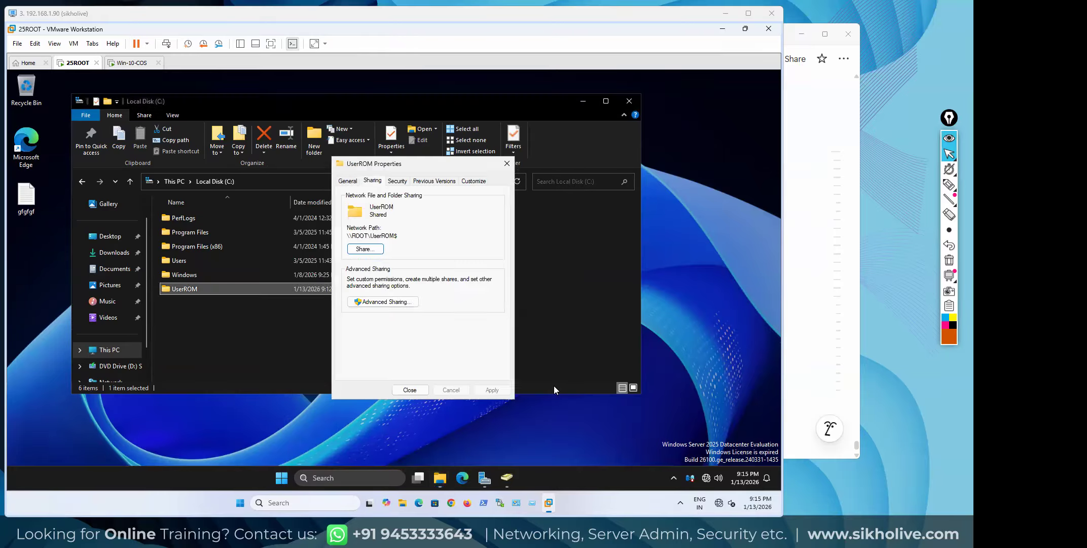
Copy the network path \\ROOT\UserROM$ from the Sharing tab, then close UserROM Properties
left_click_drag(347, 236, 399, 238)
right_click(393, 237)
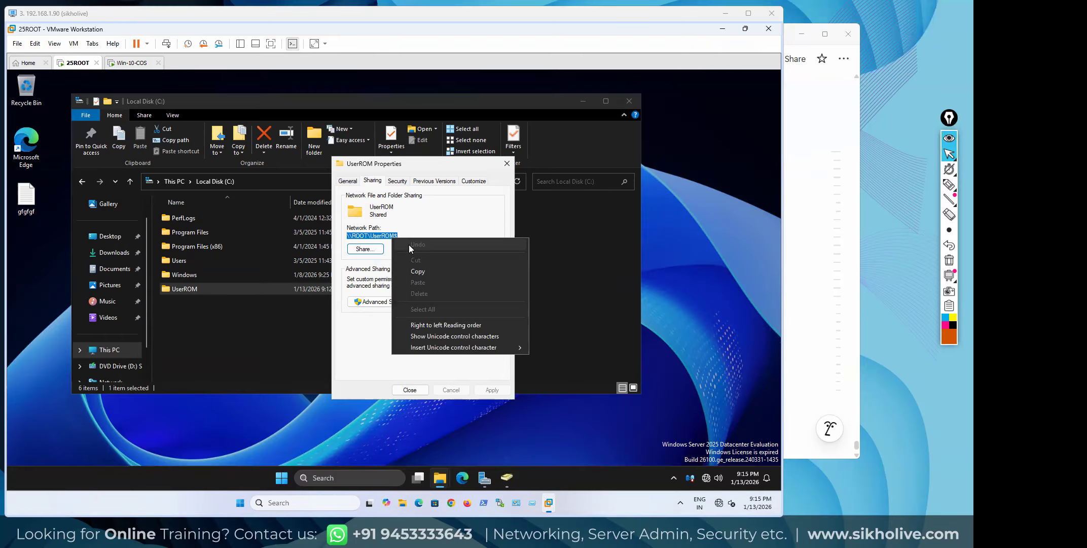
left_click(417, 272)
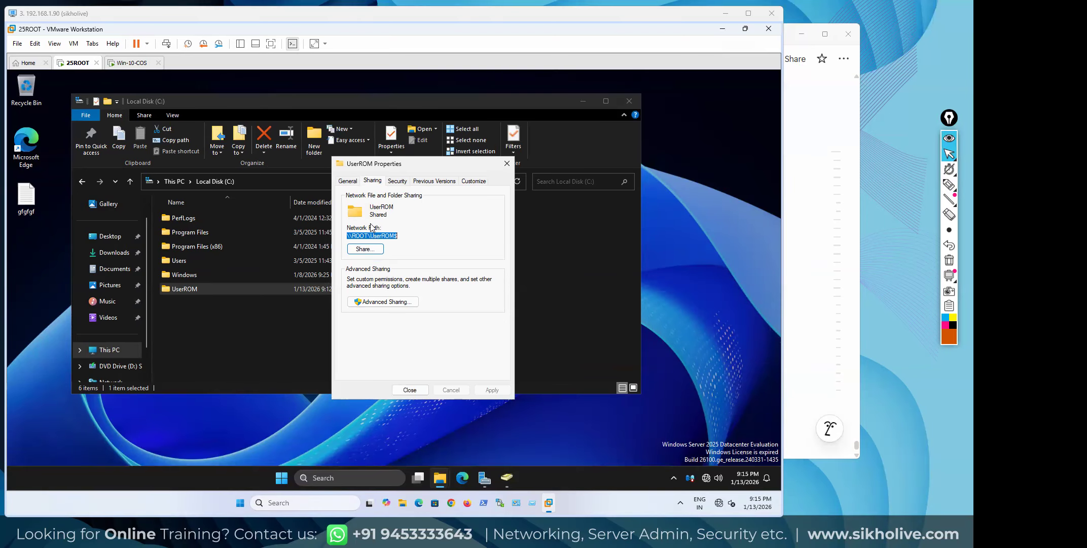
left_click(376, 184)
left_click(410, 390)
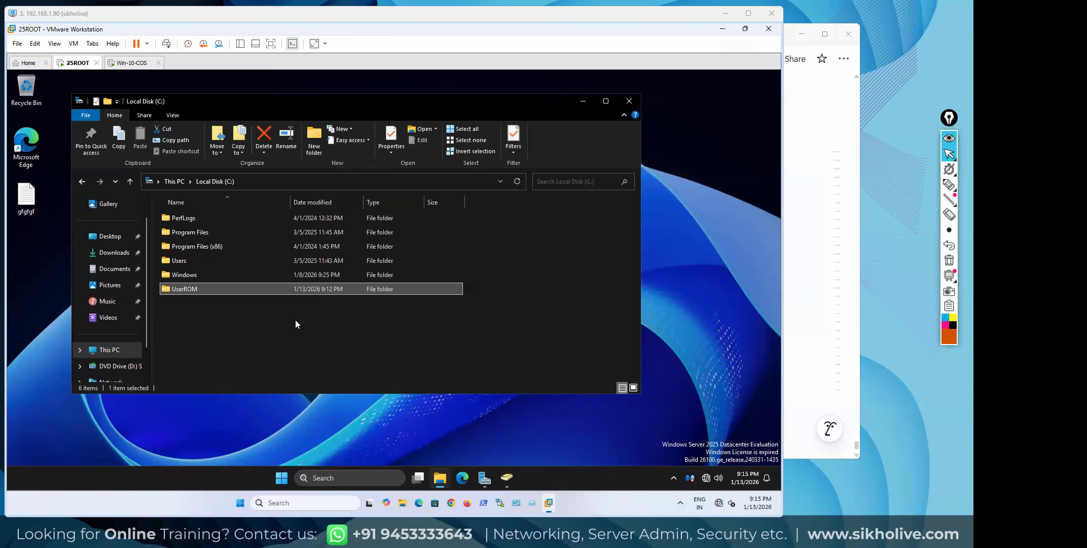
Open the UserROM folder's Properties, glance at Advanced attributes, and switch to the Security tab
right_click(194, 289)
left_click(226, 278)
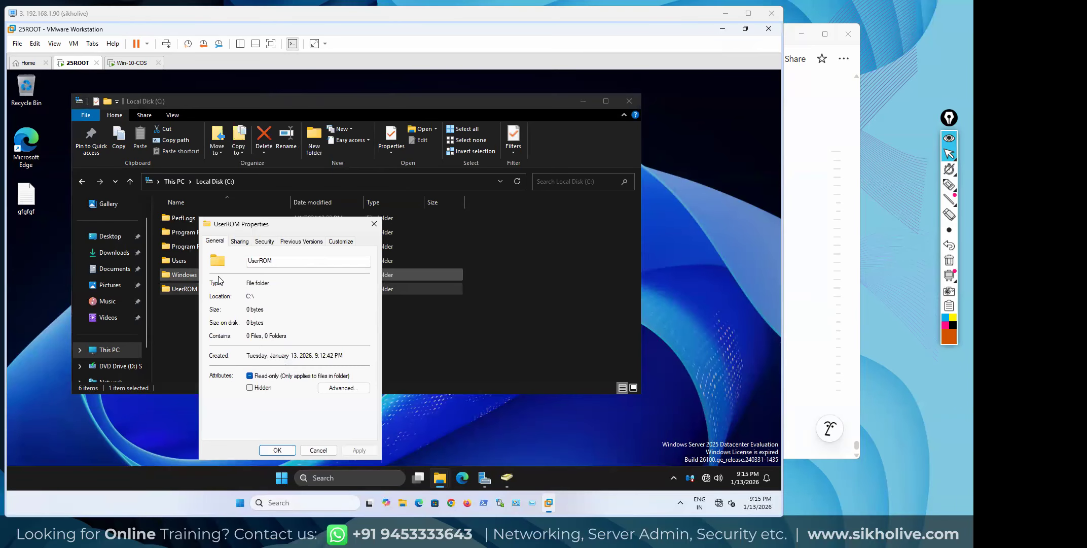
left_click_drag(271, 226, 323, 210)
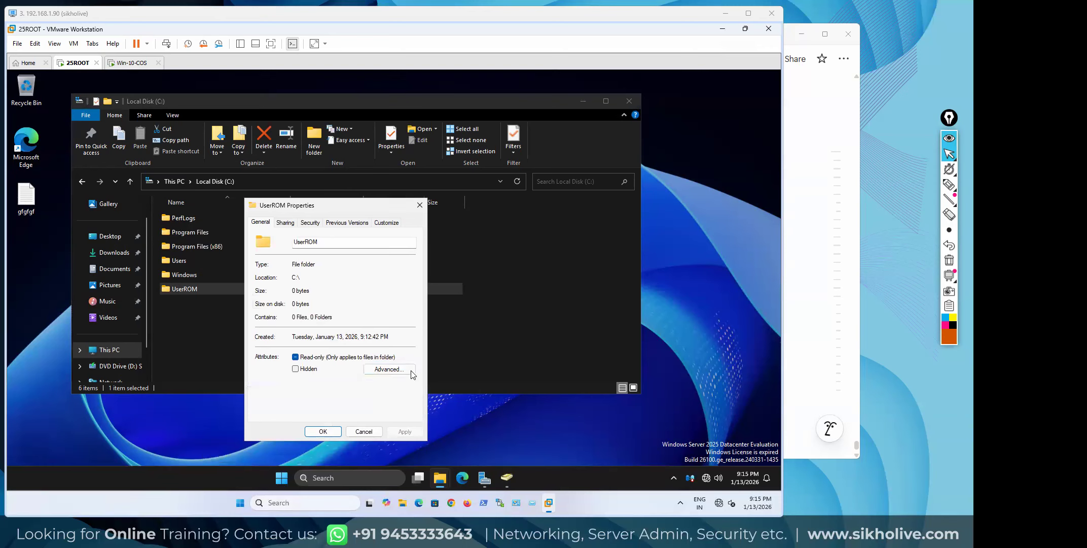
left_click(391, 370)
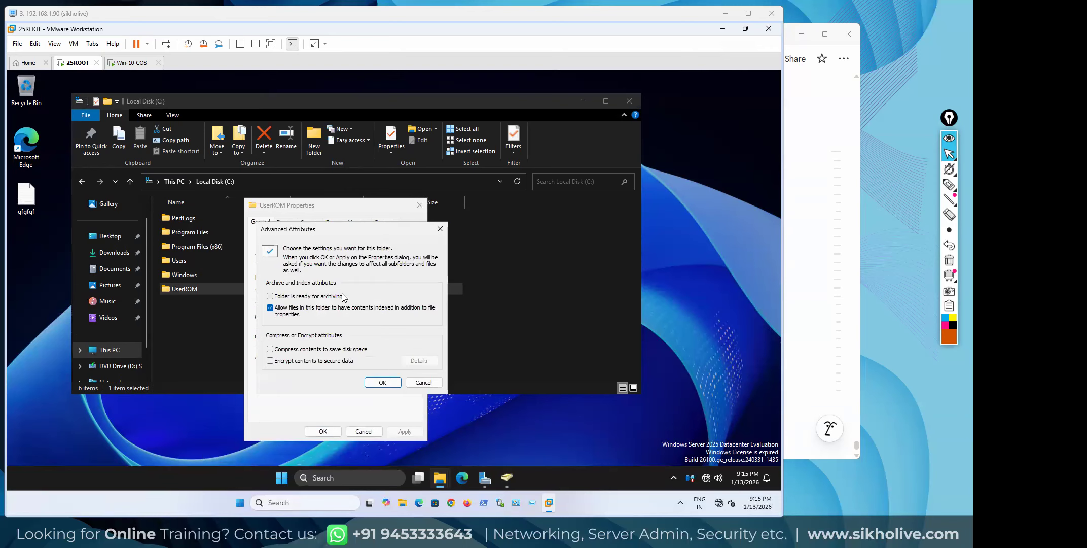
left_click(423, 383)
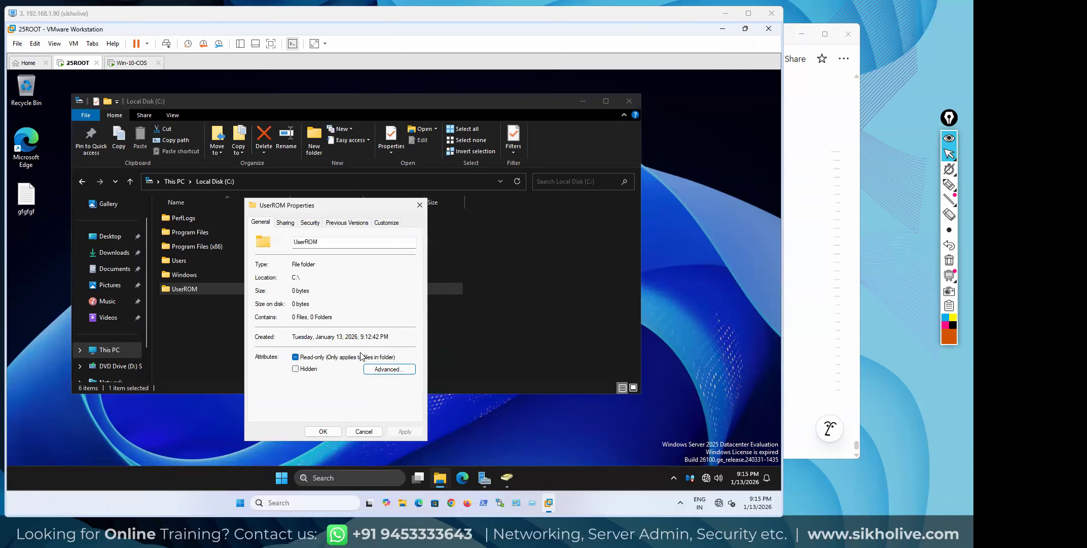
left_click(309, 224)
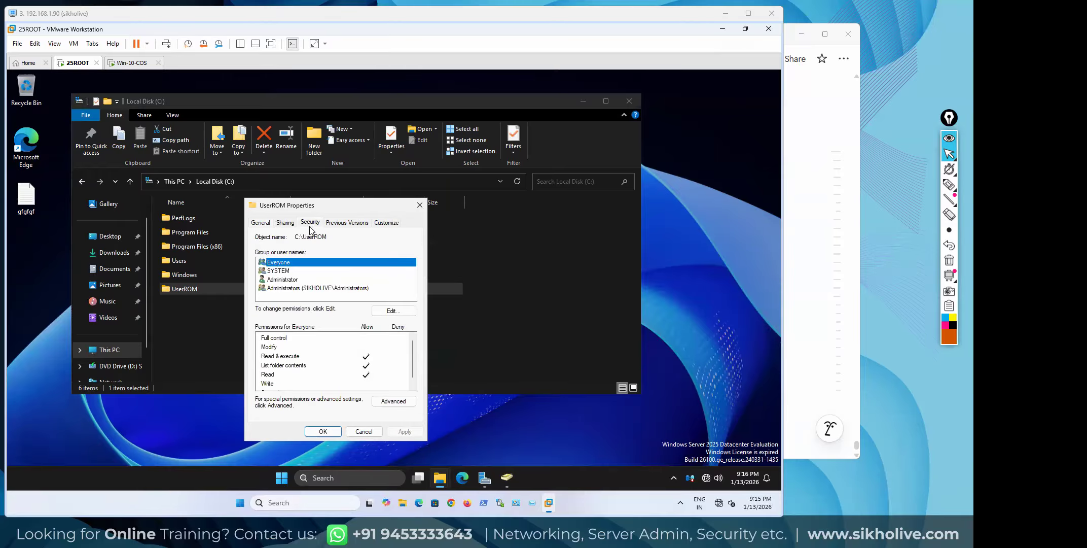
left_click(311, 224)
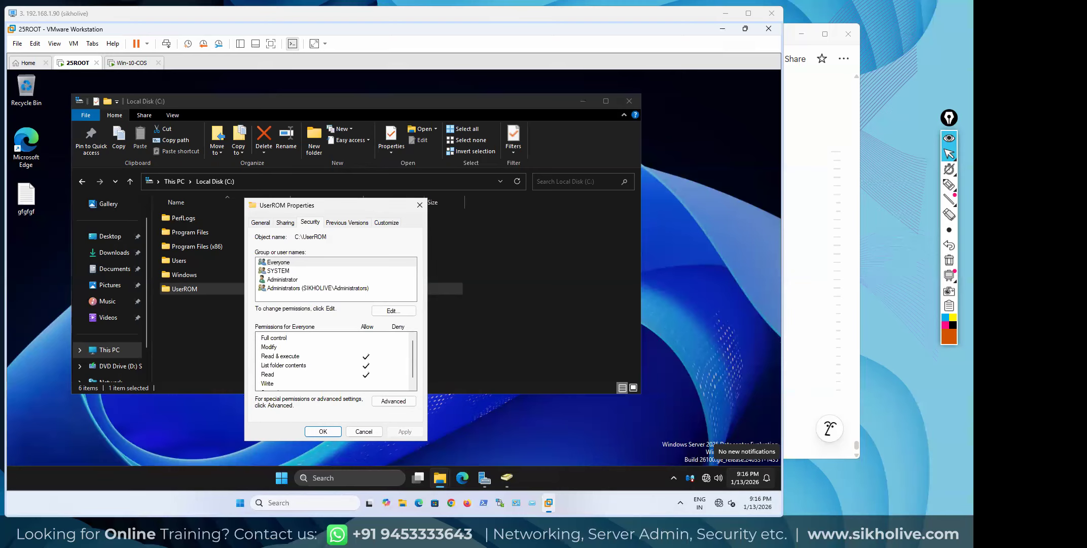
Review the NTFS rights of Everyone, SYSTEM, Administrator and Administrators on UserROM
left_click(284, 263)
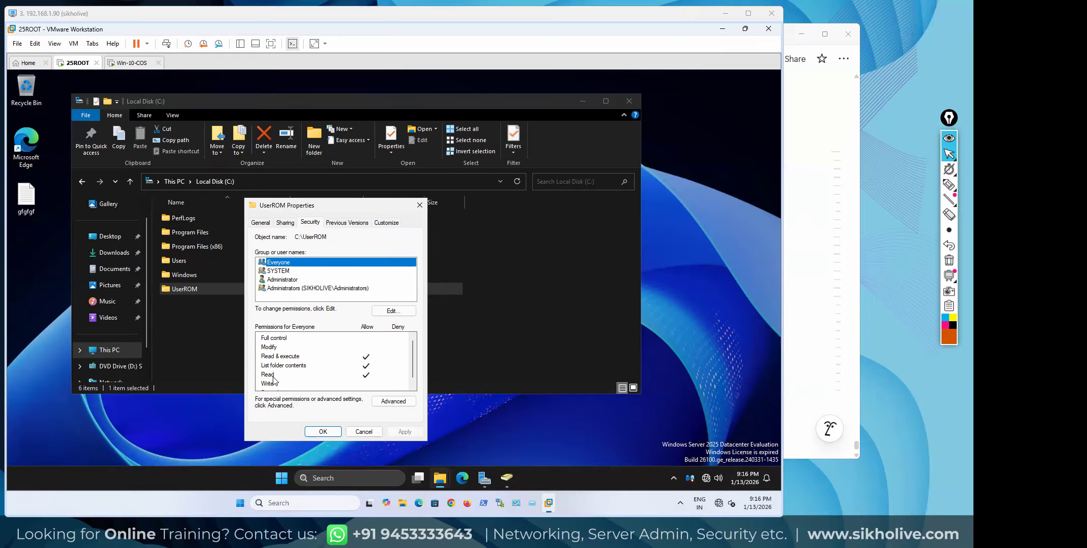
left_click(312, 349)
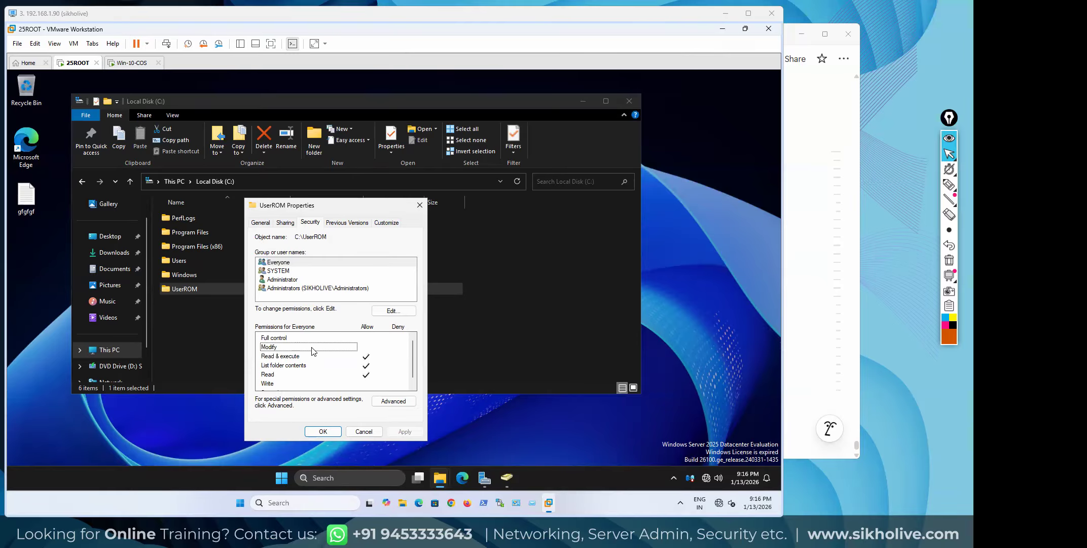
left_click(366, 349)
left_click(281, 272)
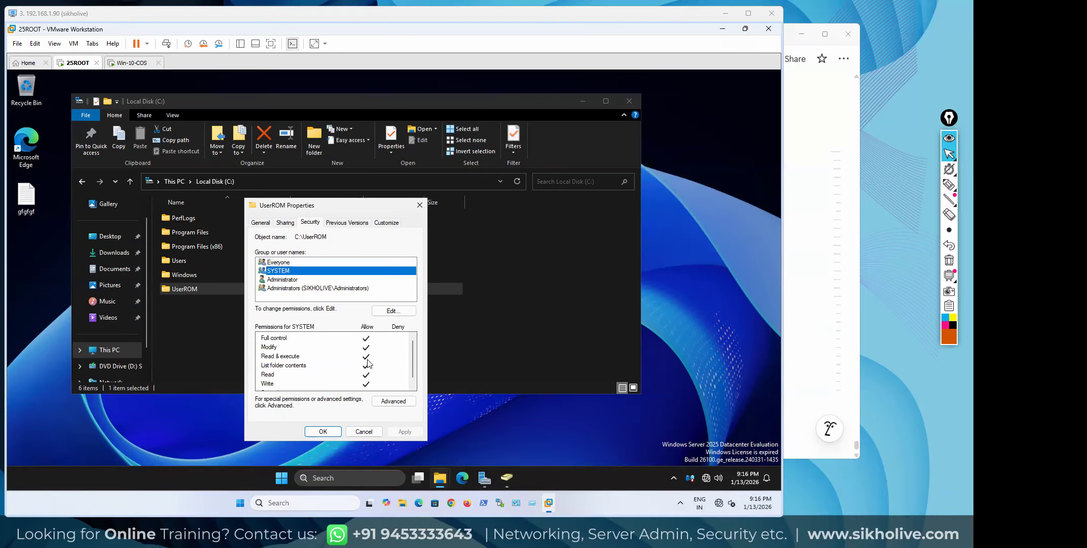
left_click(284, 280)
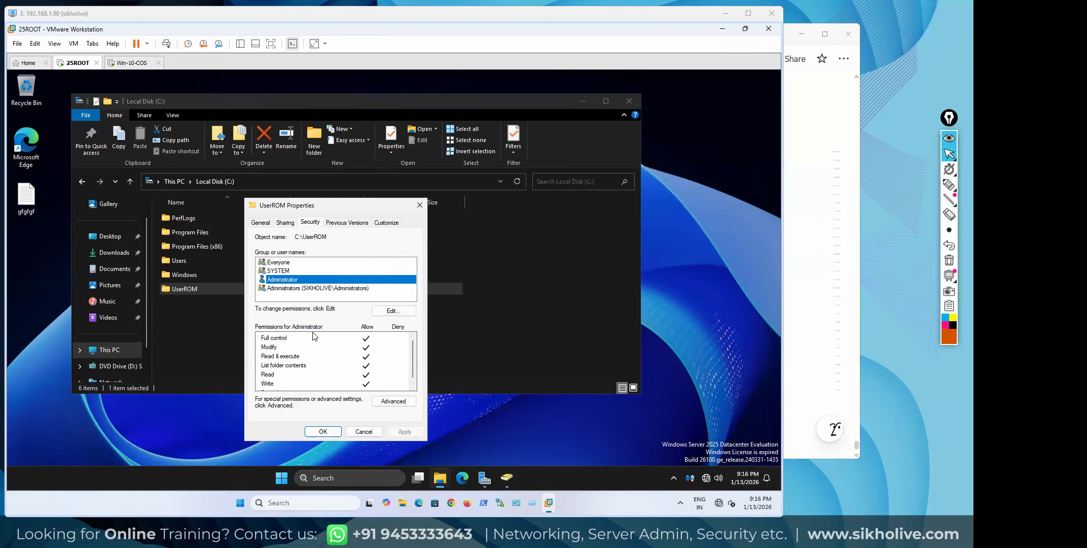
left_click(298, 288)
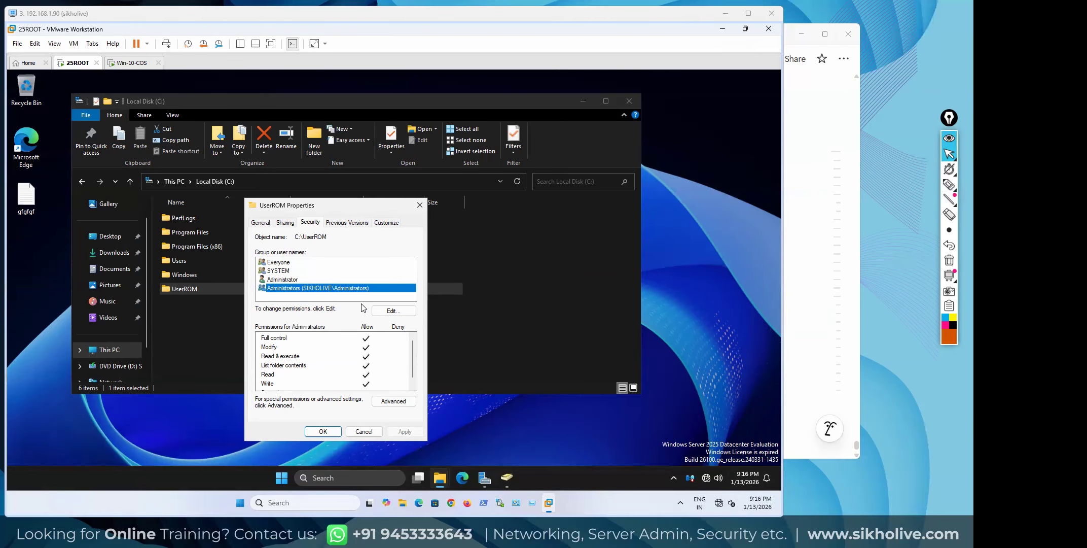
In the permissions editor, add 'Authenticated Users' resolved from 'authenti' via Check Names
left_click(392, 311)
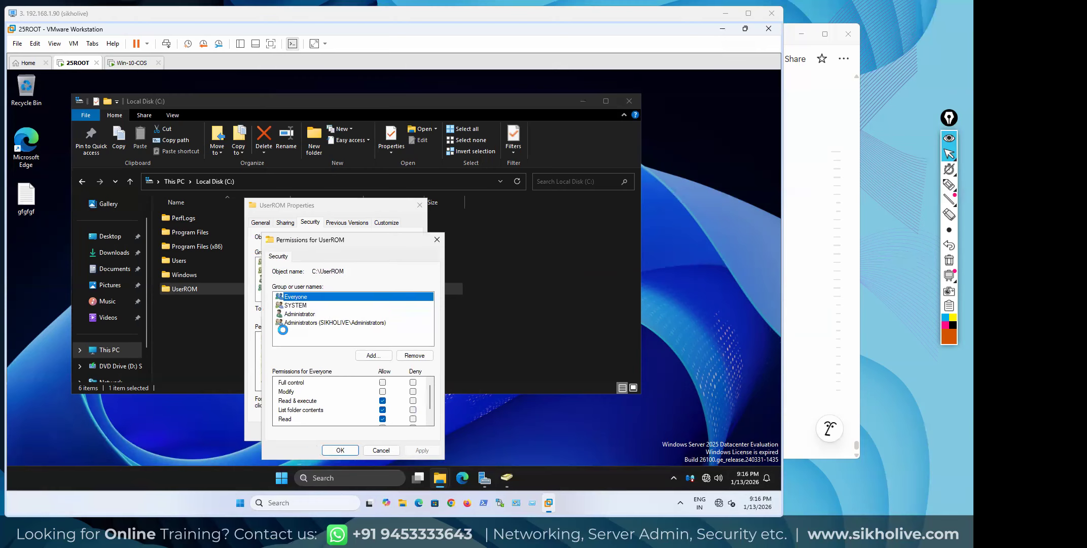
left_click(374, 355)
type("authenti")
key("Tab")
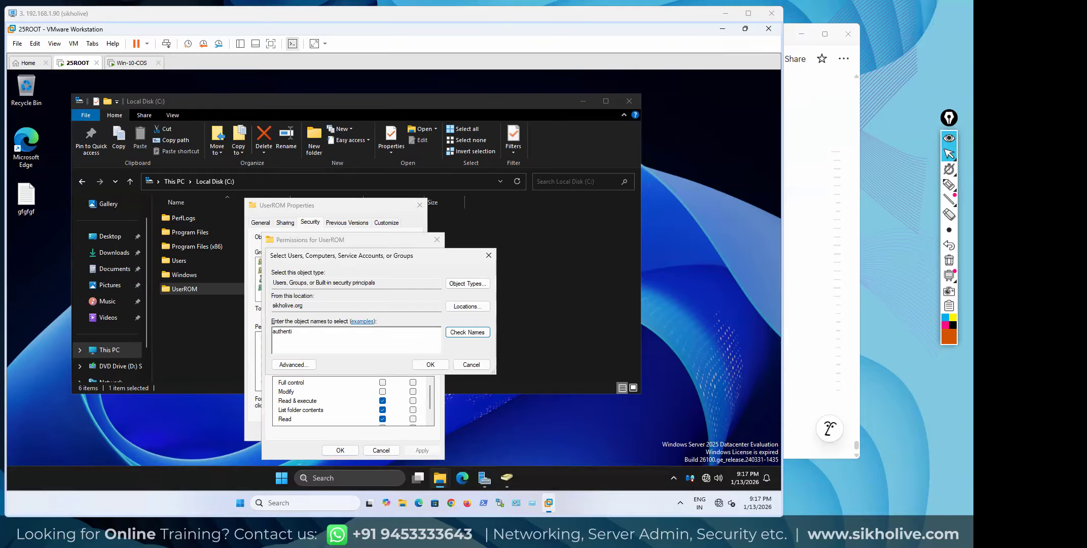
left_click(456, 333)
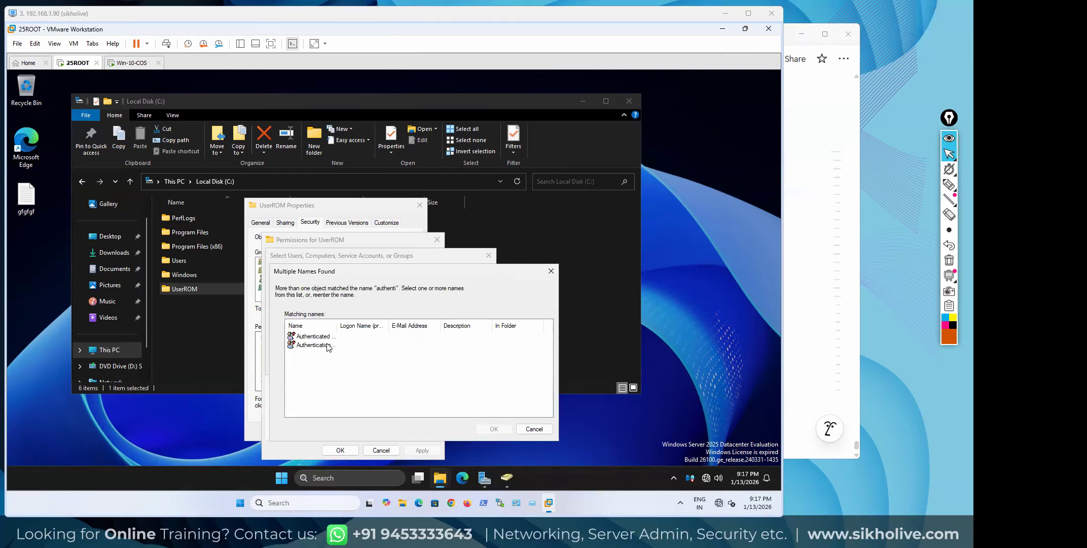
left_click(314, 338)
double_click(334, 319)
left_click(483, 430)
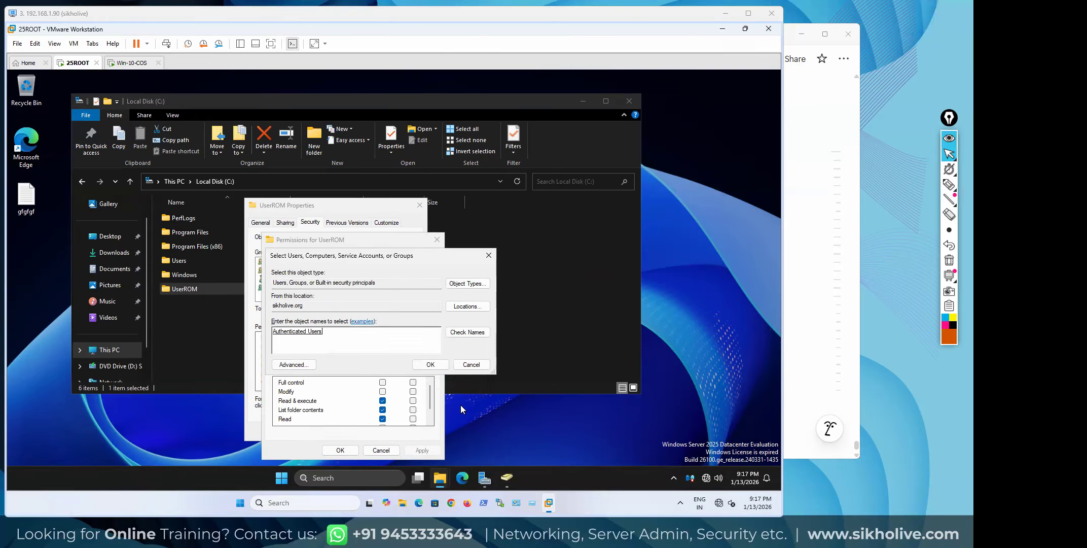
left_click(430, 364)
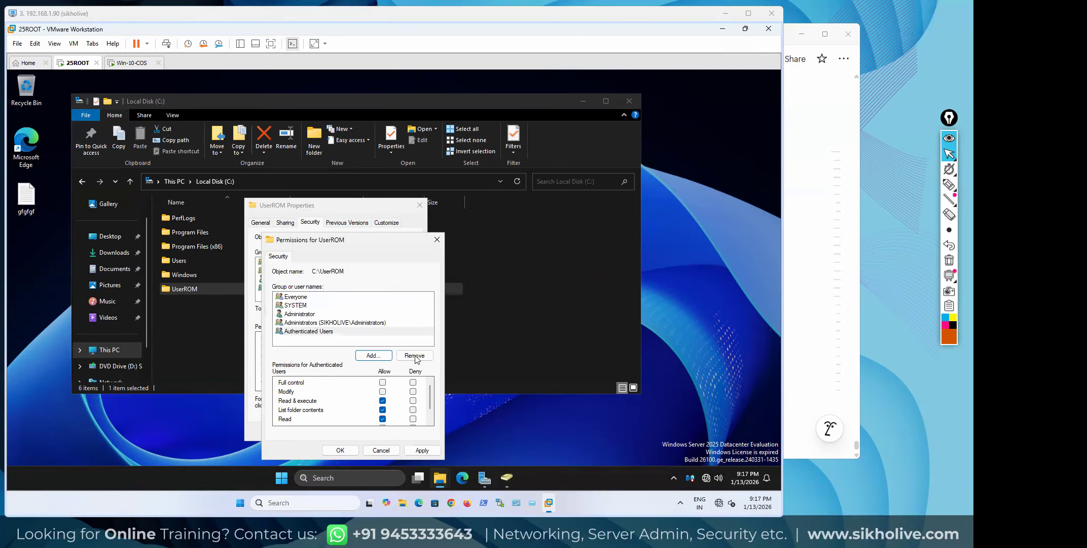
Review Authenticated Users' permissions, then cancel the change and close UserROM Properties
left_click(313, 333)
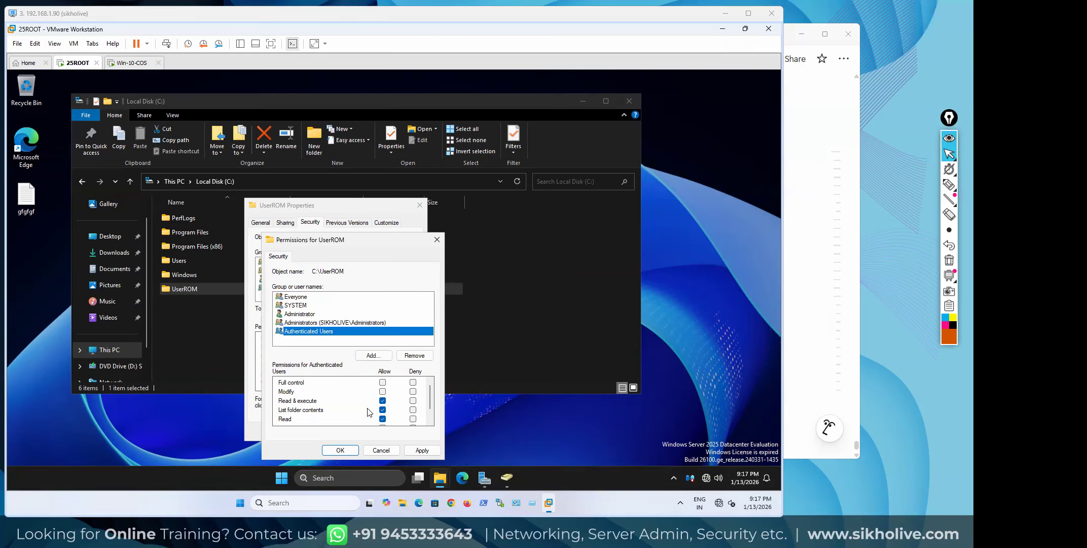
scroll(367, 411, "down", 1)
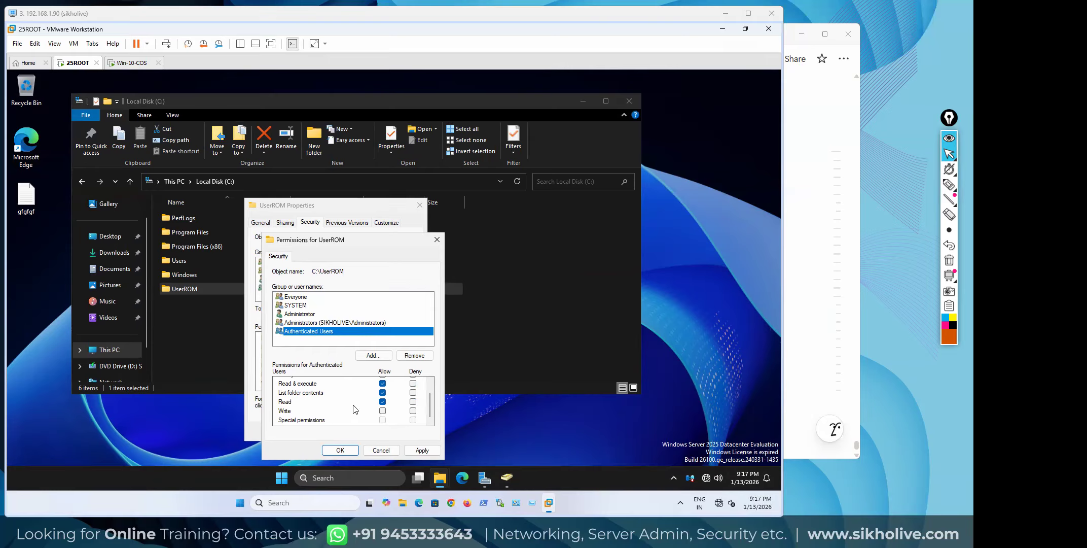
scroll(354, 408, "up", 1)
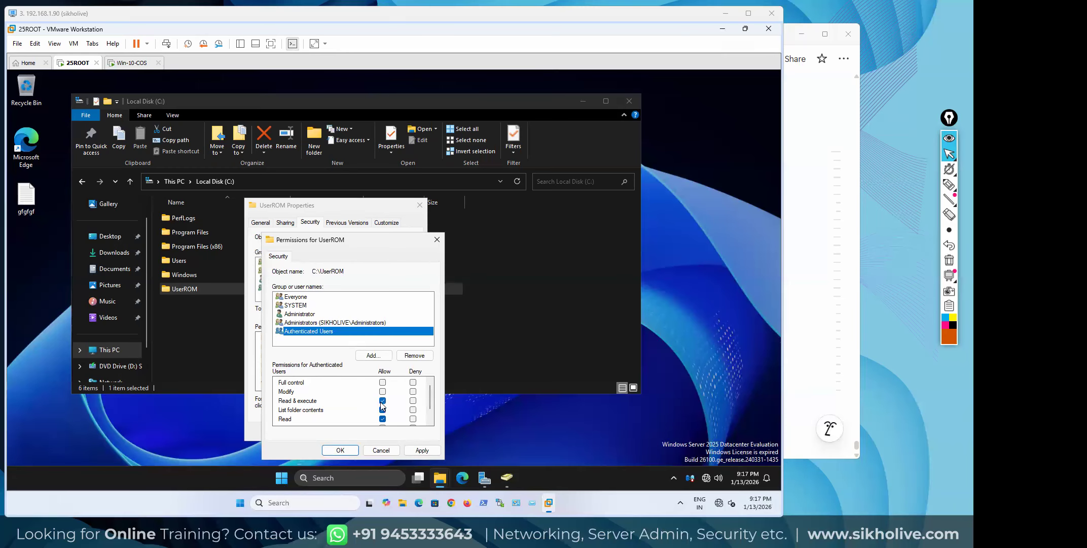
scroll(371, 424, "down", 1)
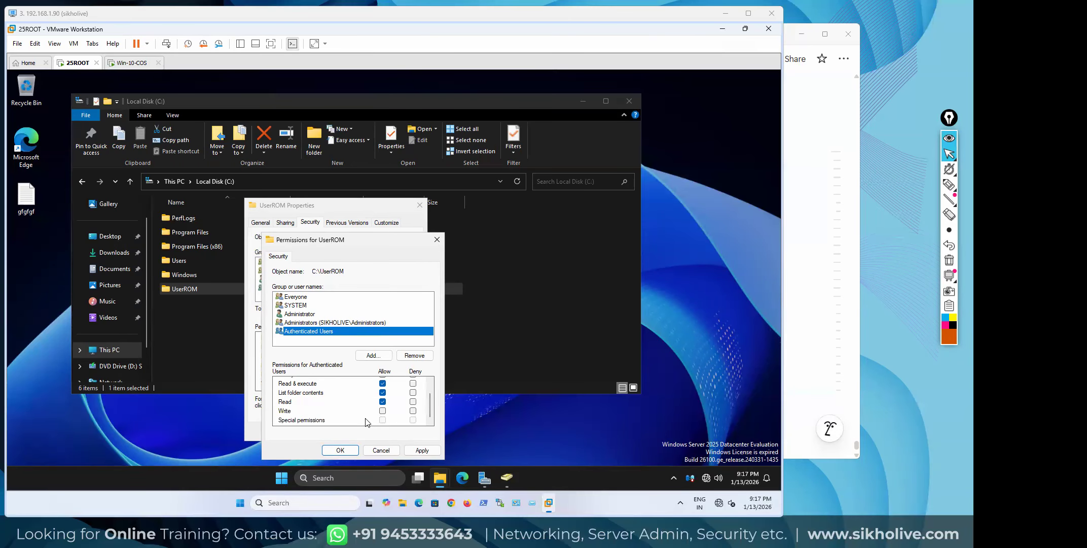
scroll(326, 407, "up", 1)
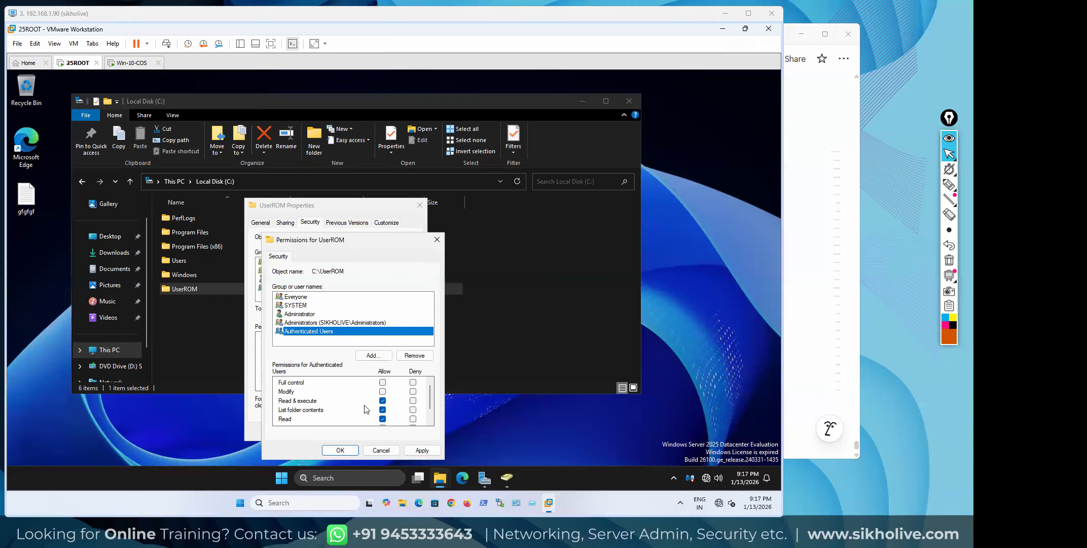
scroll(380, 402, "down", 1)
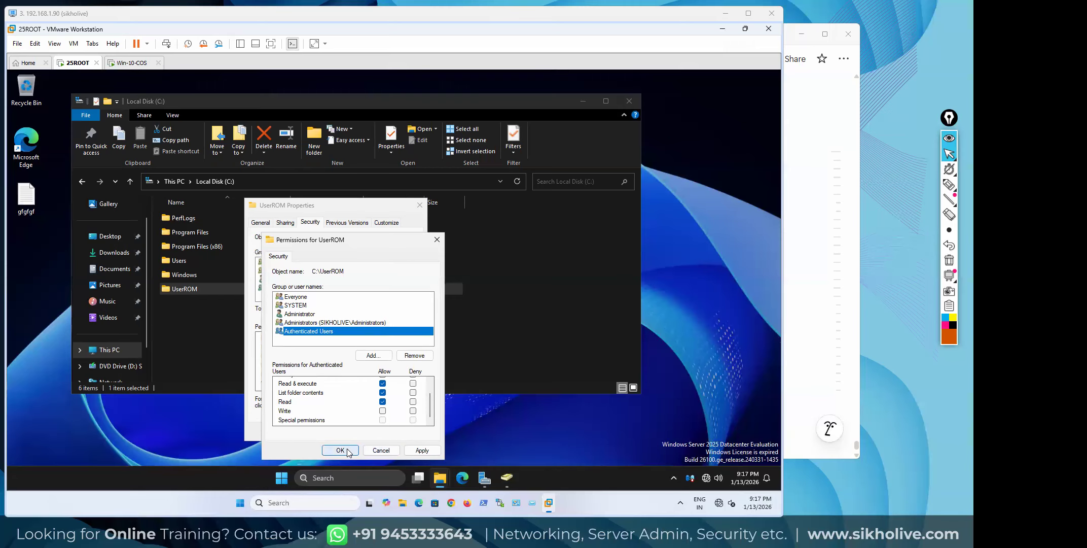
left_click(381, 450)
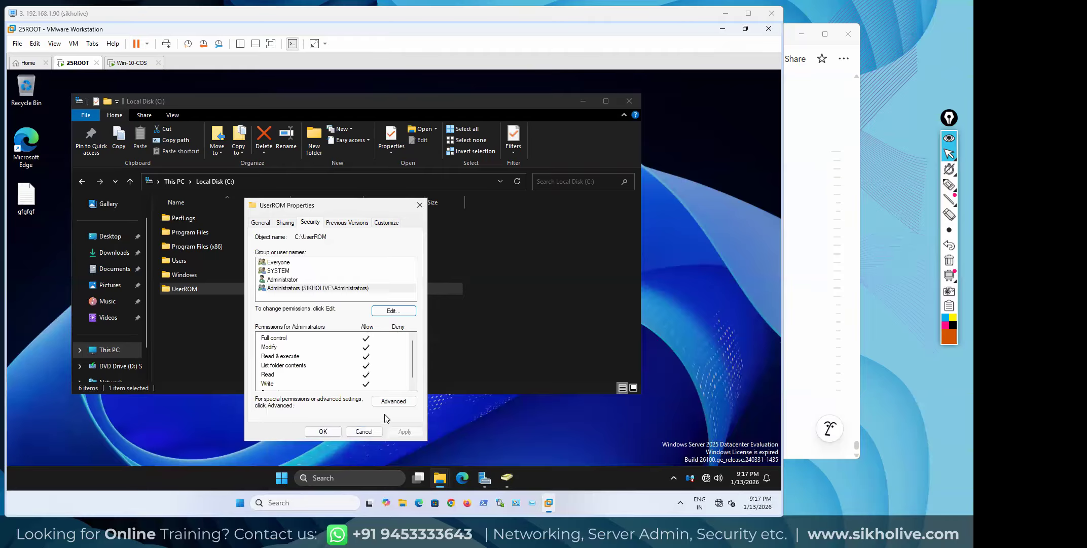
left_click(366, 433)
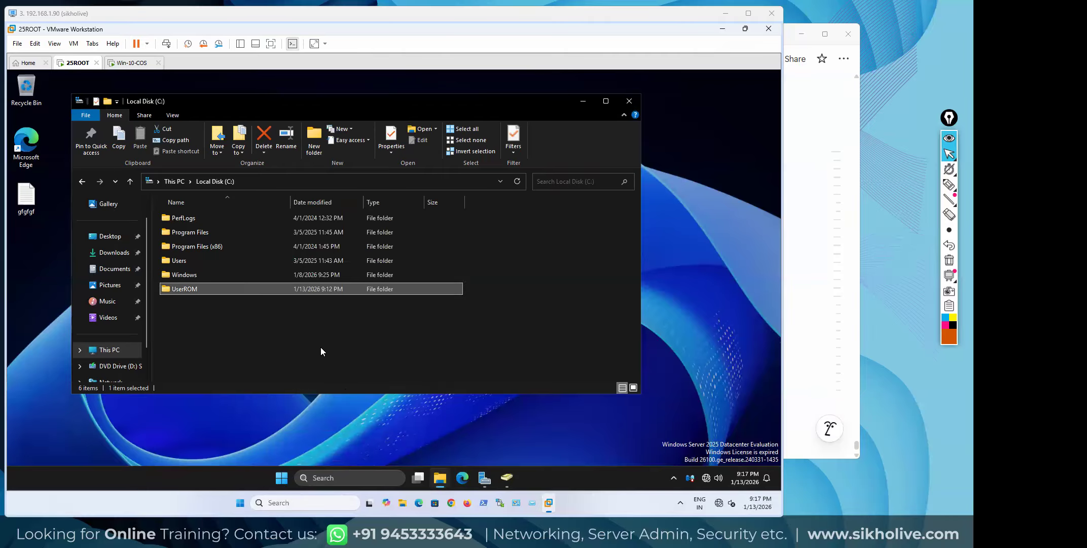
From File and Storage Services > Shares, open UserROM$ Properties at Permissions, maximized with Principal column widened
left_click(344, 436)
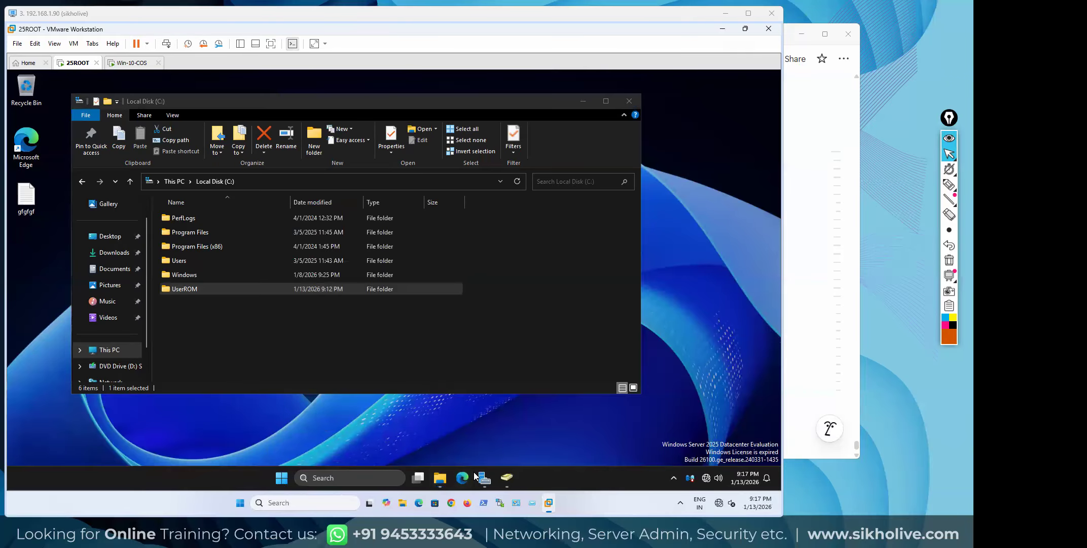
left_click(484, 478)
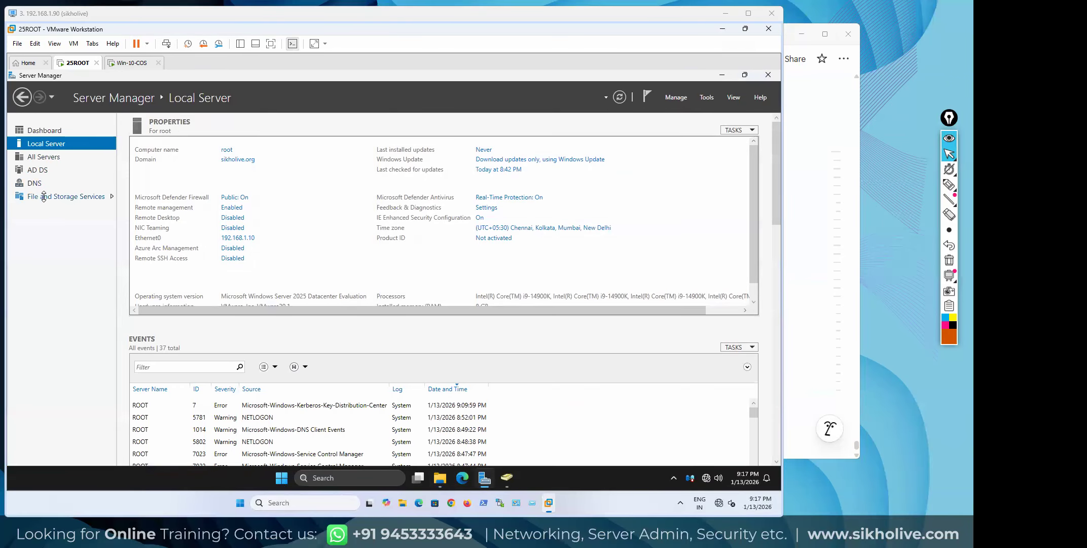
left_click(44, 190)
left_click(56, 185)
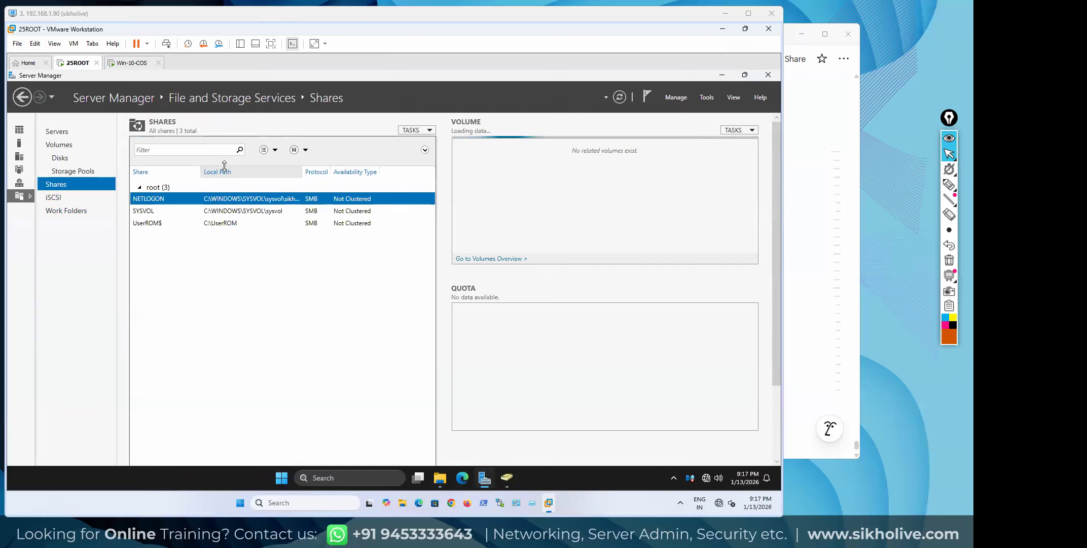
left_click(151, 224)
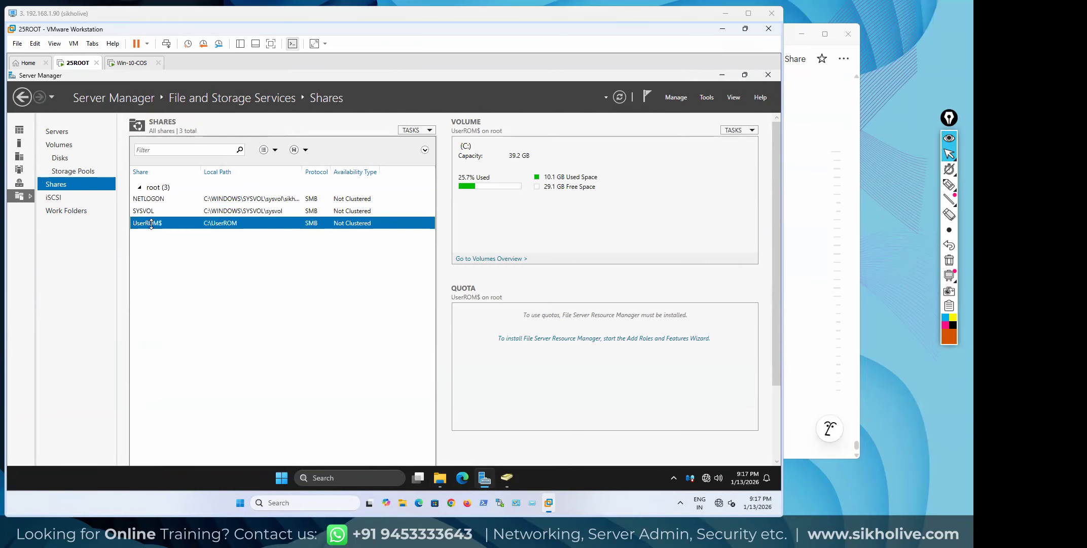
right_click(158, 224)
left_click(191, 254)
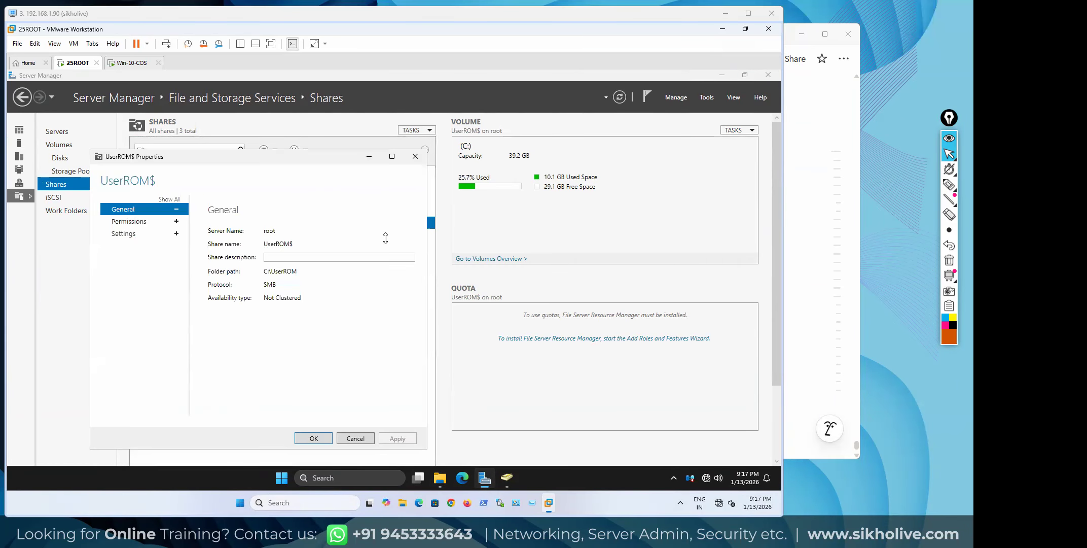
left_click(129, 221)
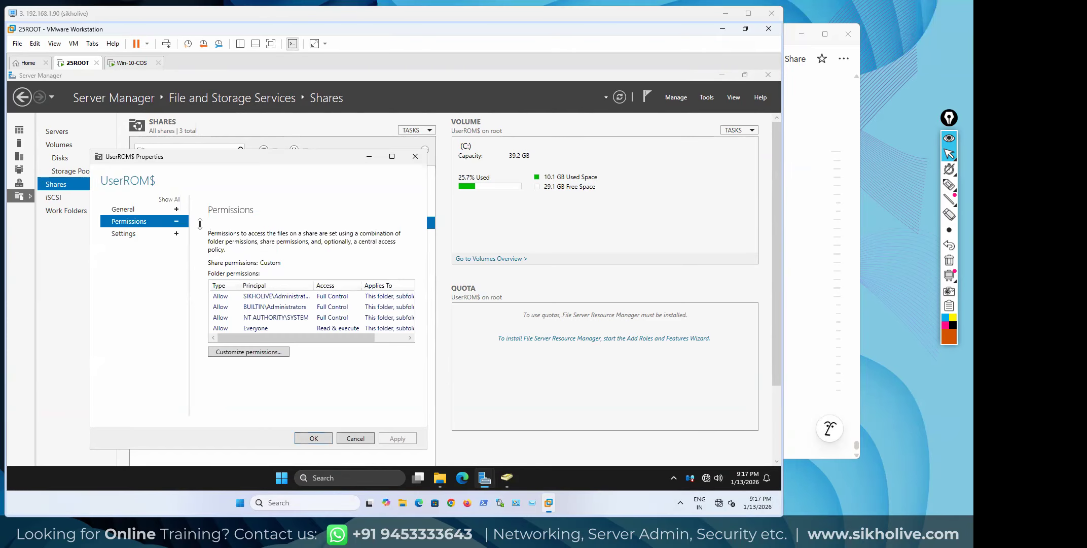
left_click(392, 157)
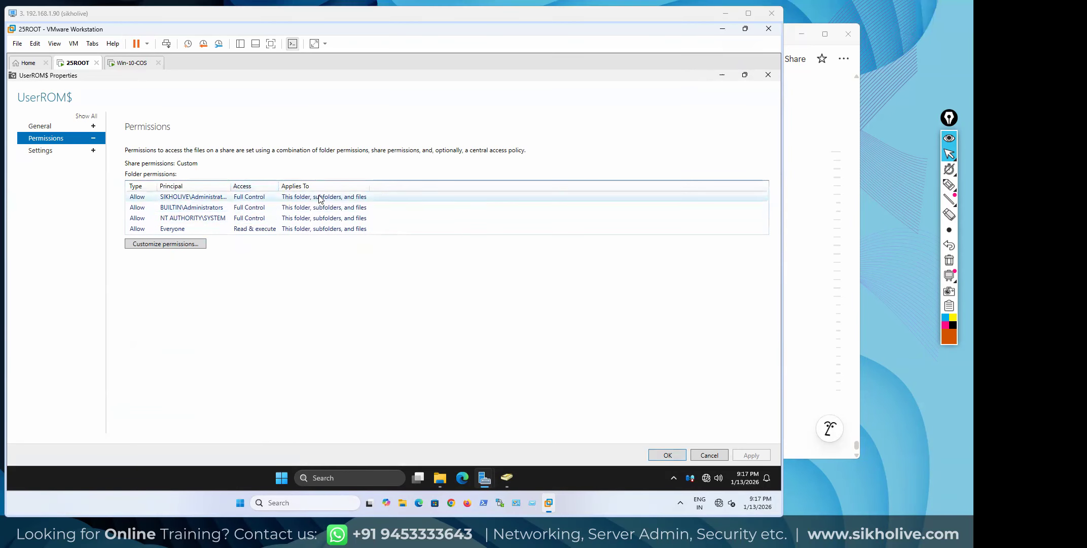
double_click(233, 183)
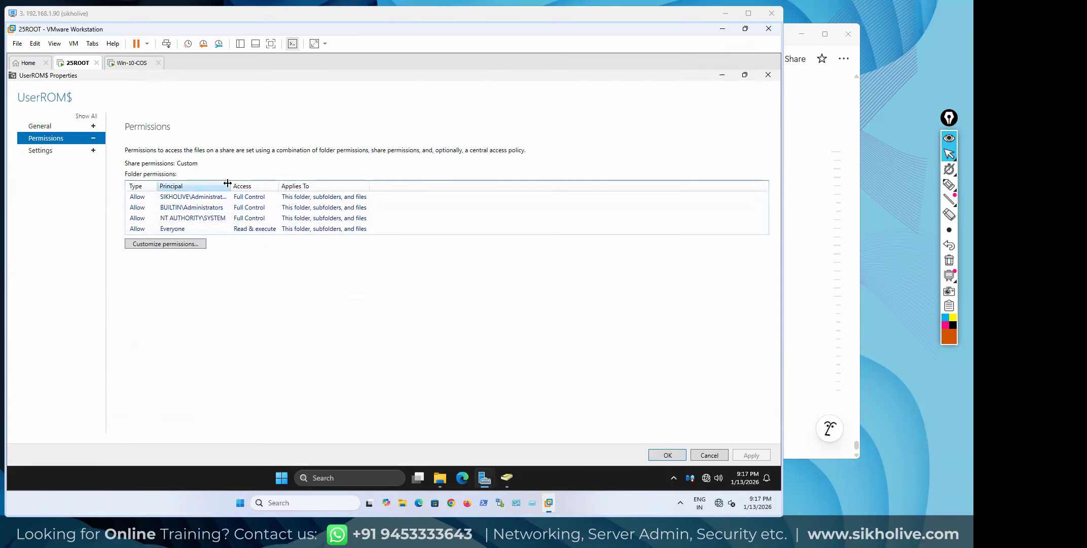
Open Advanced Security Settings for UserROM and inspect the Administrators, Everyone, SYSTEM and Administrator entries
left_click(183, 245)
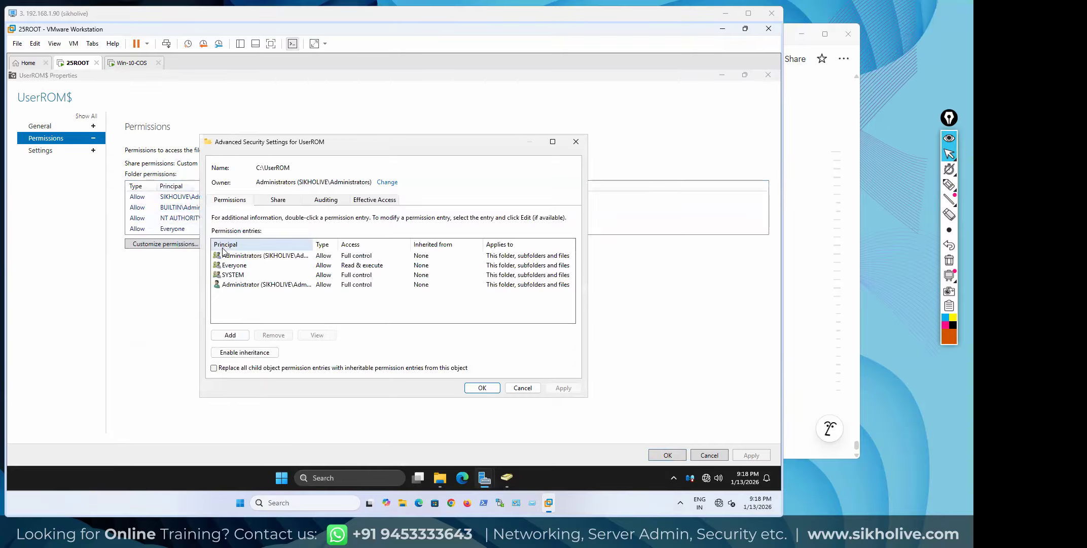
left_click(295, 257)
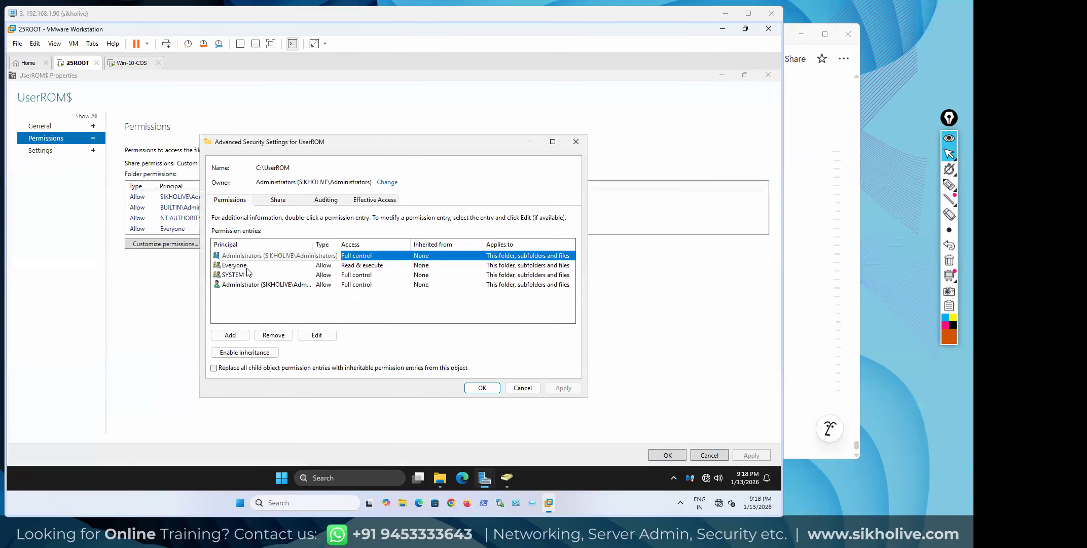
left_click(337, 268)
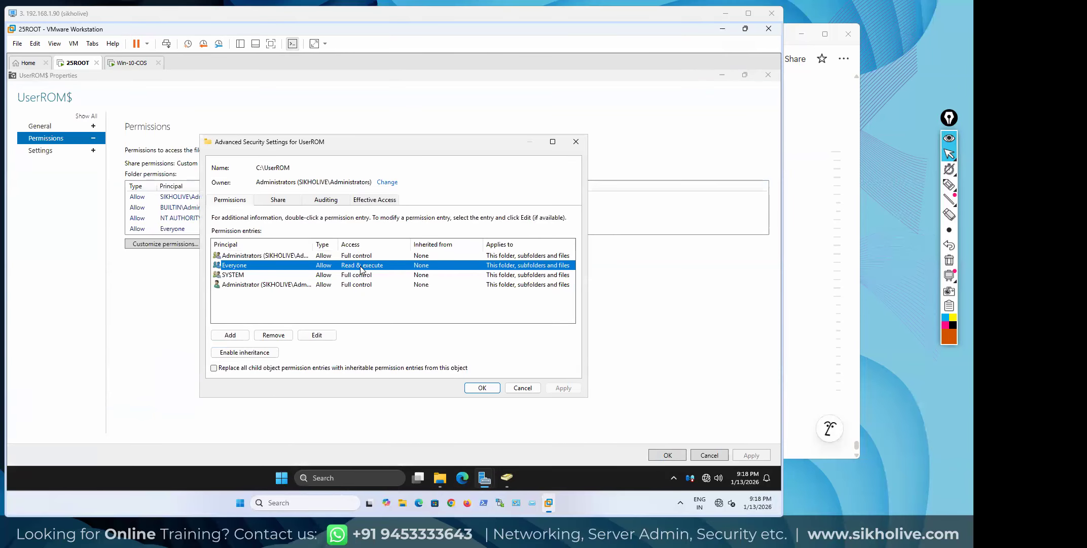
left_click(241, 275)
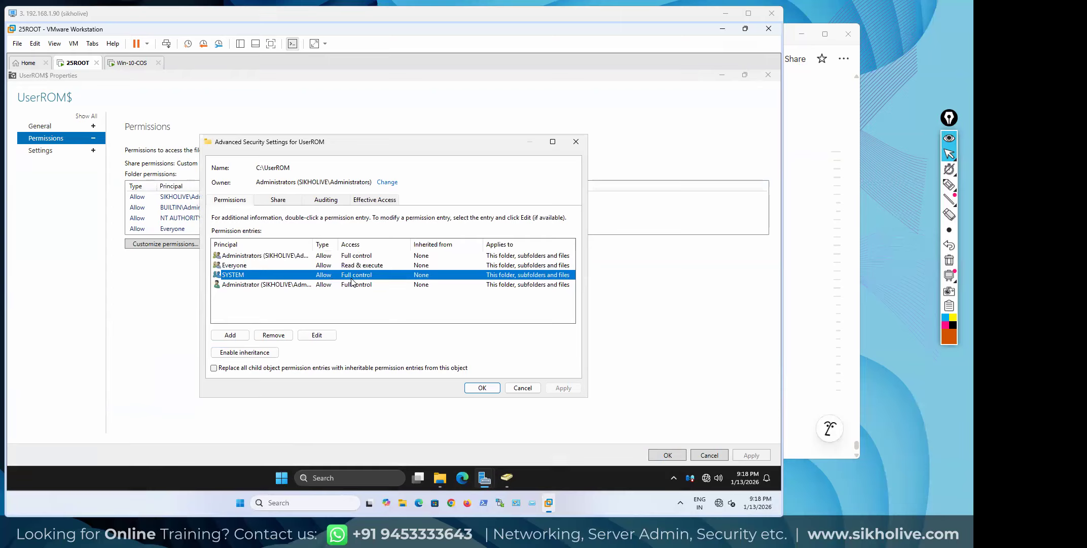
left_click(243, 287)
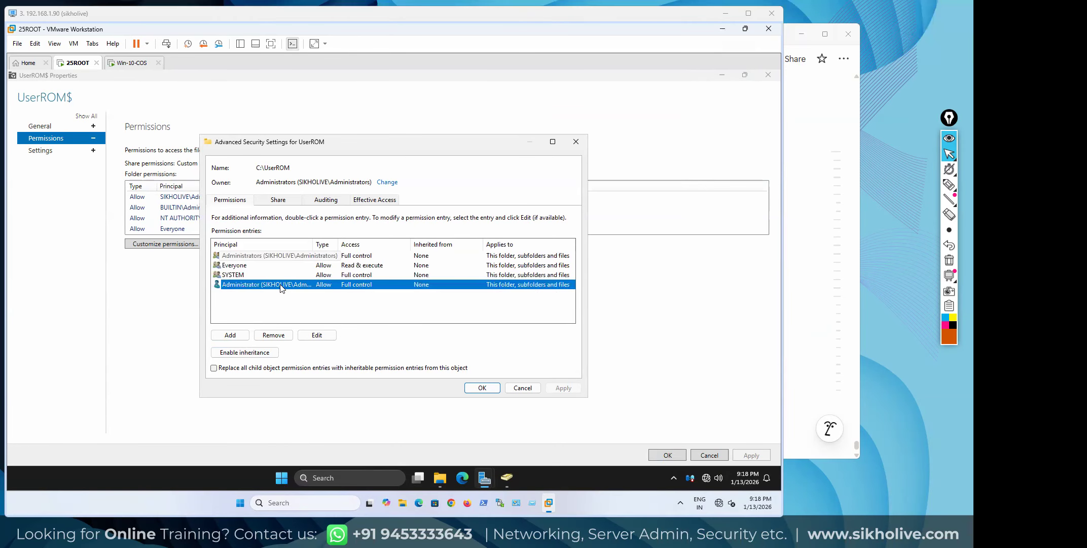
Widen the Principal column and recheck the Administrators, Administrator and Everyone entries
left_click(247, 301)
left_click(256, 258)
double_click(310, 245)
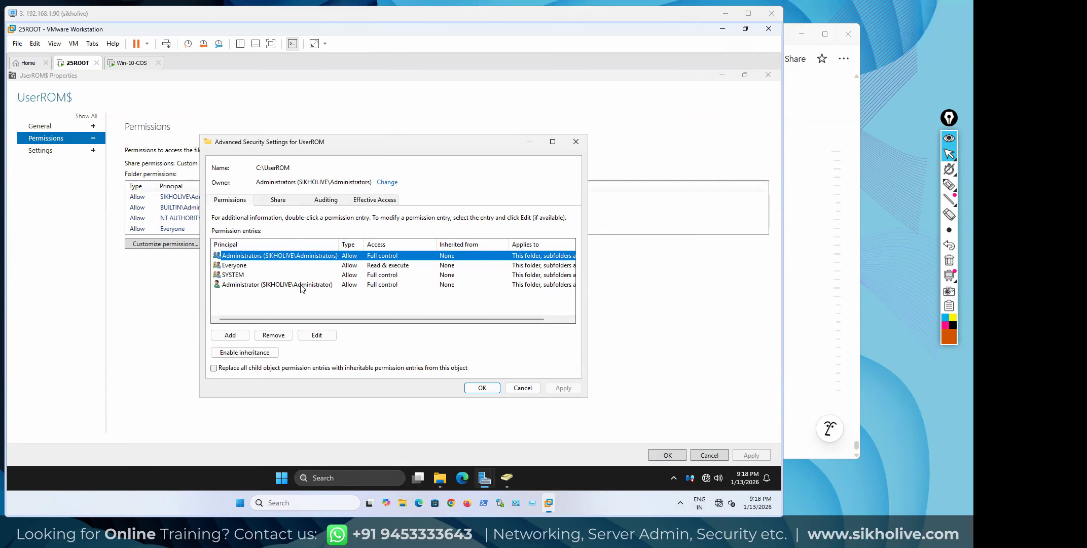
left_click(277, 286)
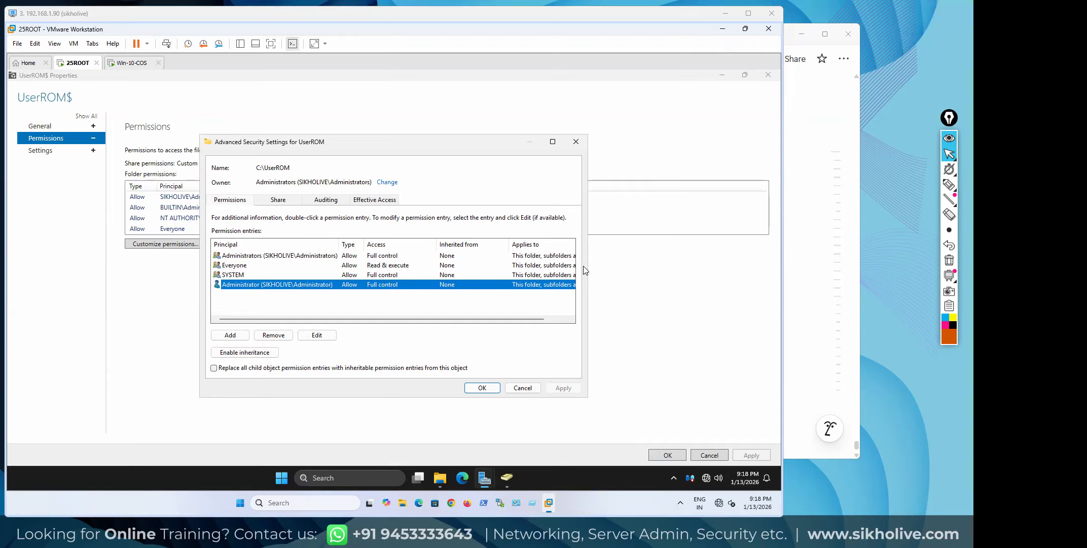
left_click(948, 187)
mouse_move(226, 251)
left_mouse_down()
mouse_move(211, 260)
mouse_move(226, 254)
left_mouse_up()
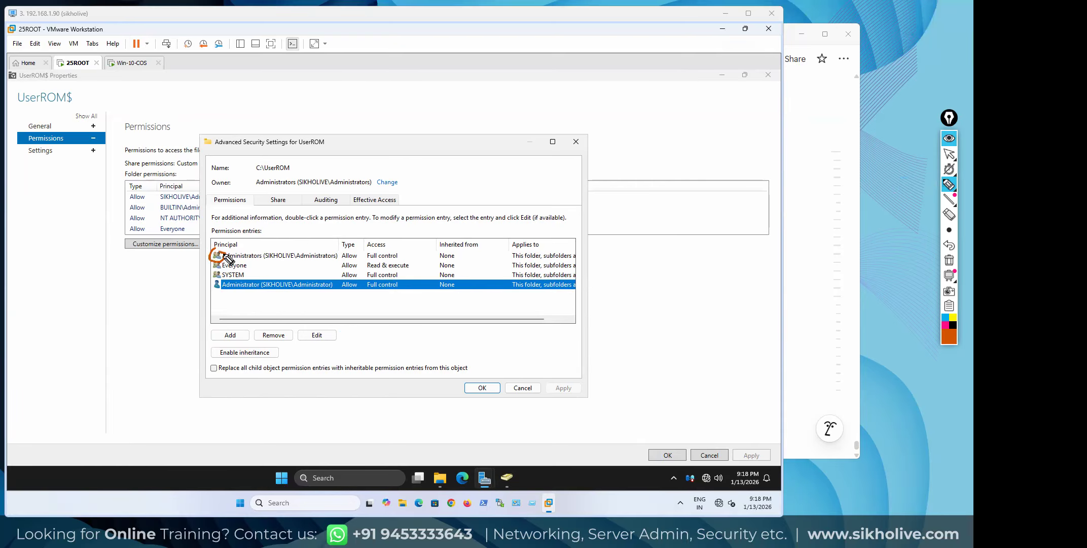
left_click(949, 154)
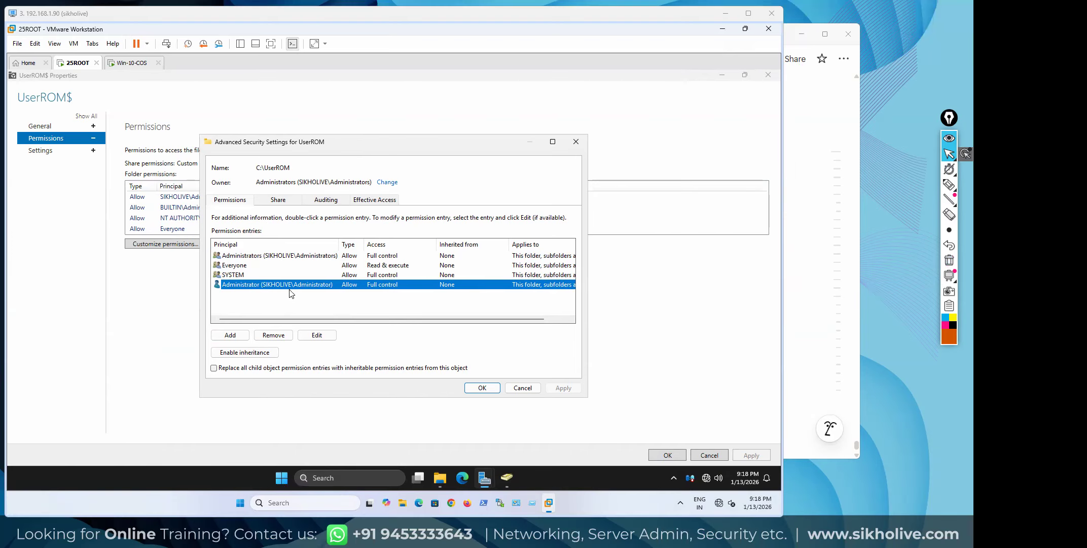
left_click(236, 266)
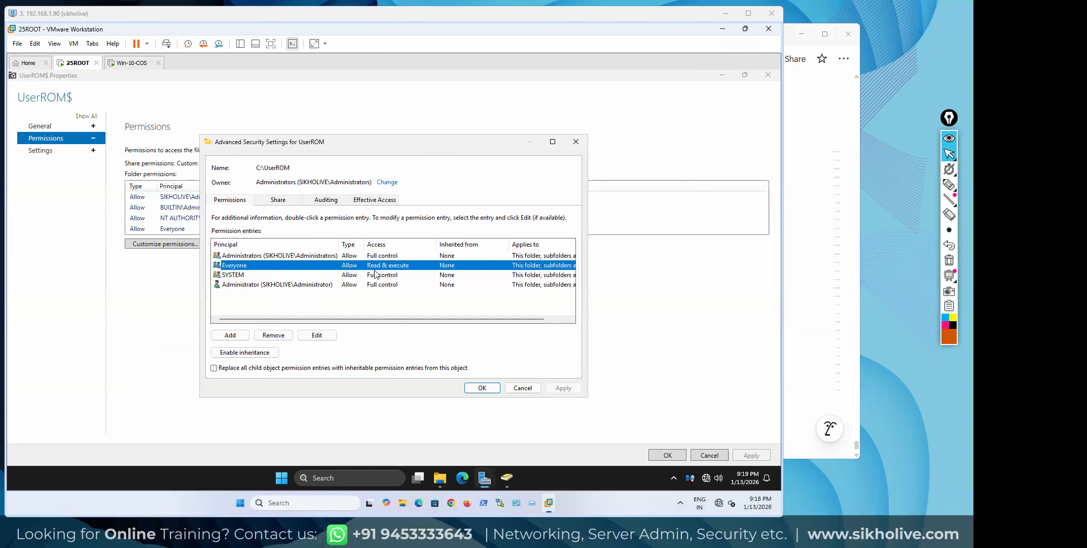
Turn on permission inheritance and remove the Everyone entry from UserROM
left_click(254, 354)
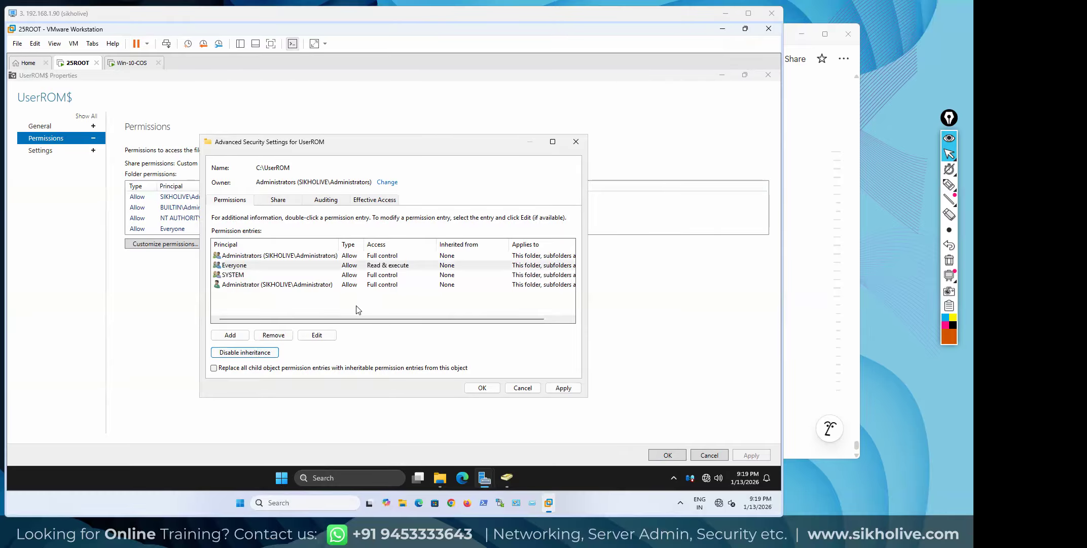
left_click(239, 265)
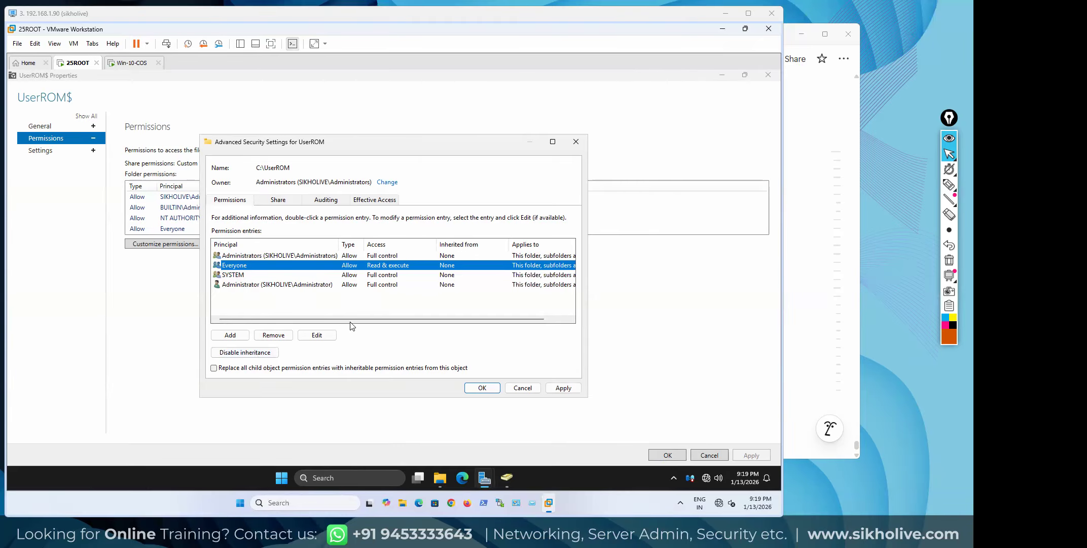
left_click(286, 337)
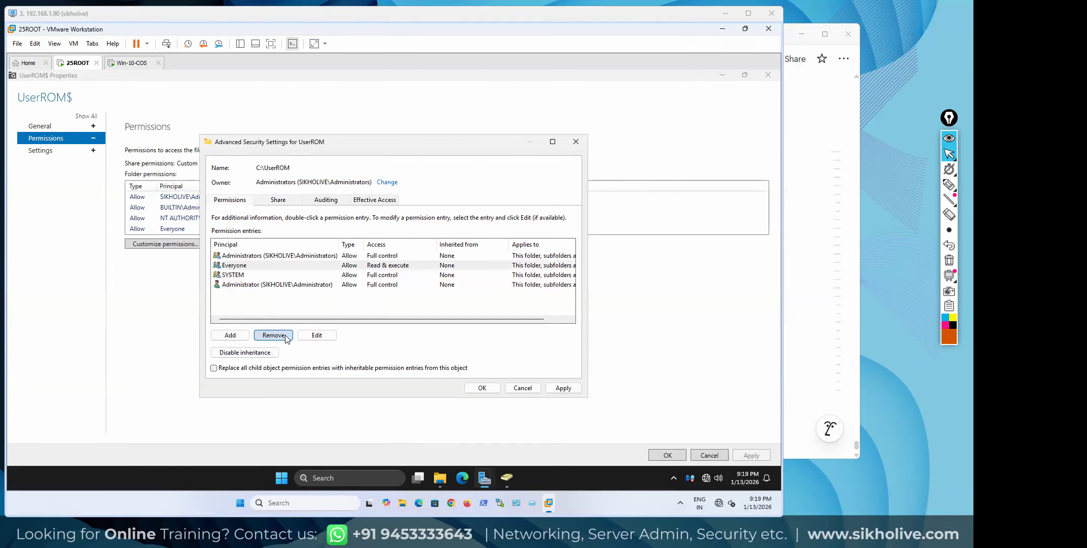
Start a new permission entry with Authenticated Users as principal, resolved from 'au'
left_click(230, 336)
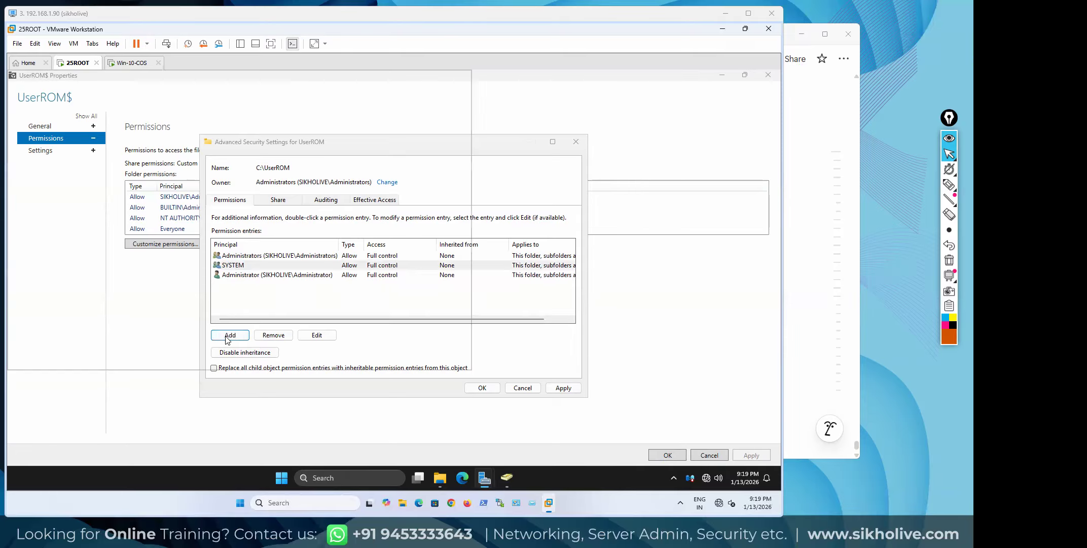
left_click(228, 149)
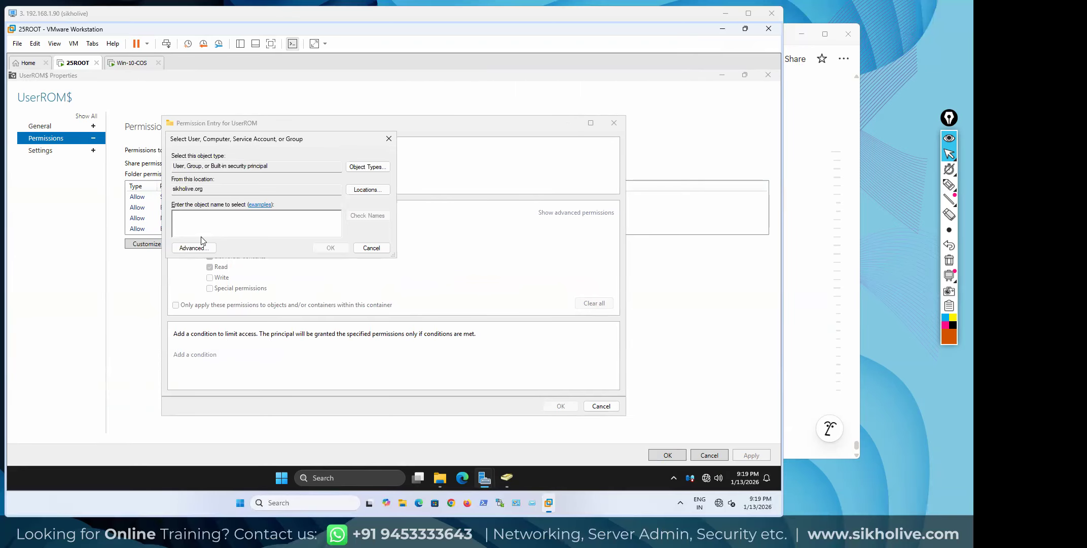
type("authentica")
left_click(364, 216)
left_click(213, 219)
double_click(235, 205)
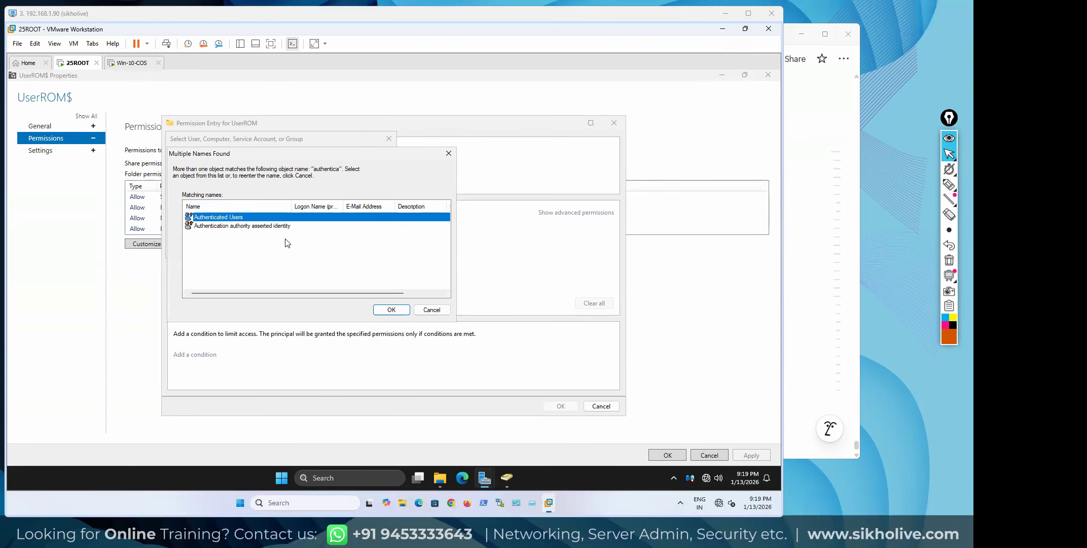
left_click(381, 310)
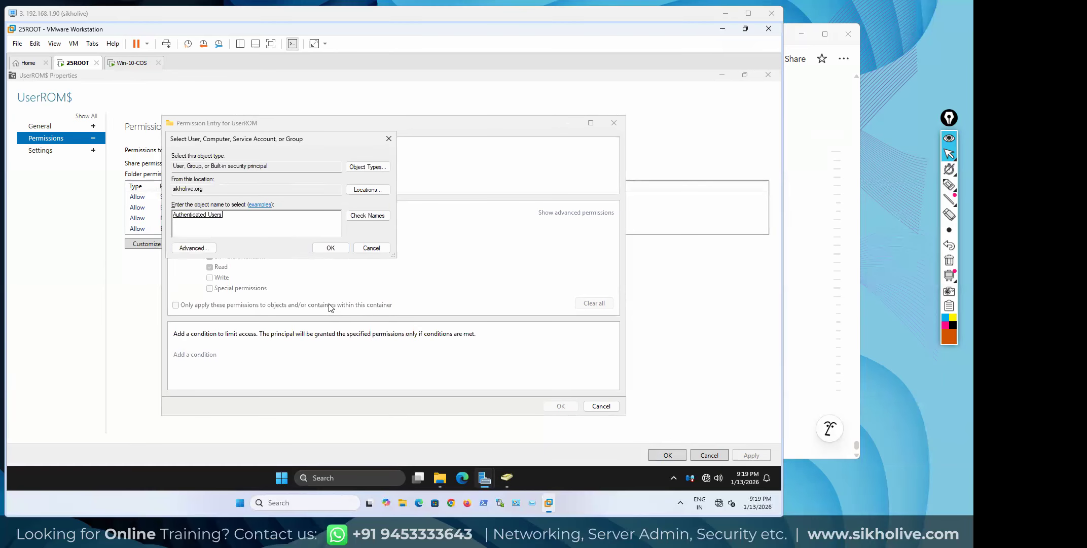
left_click(333, 248)
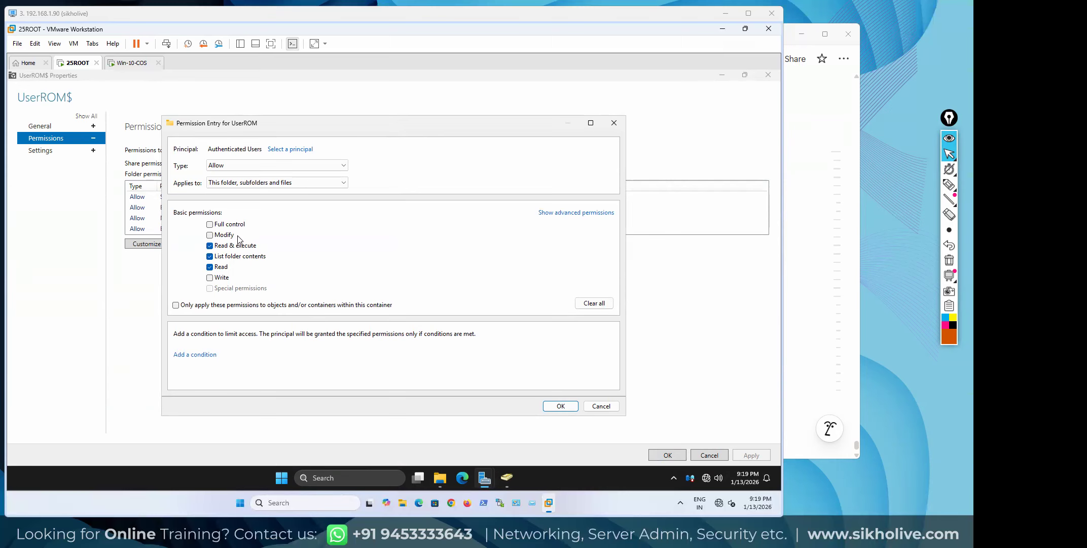
In advanced permissions, additionally allow Create folders / append data and save the entry
left_click(566, 219)
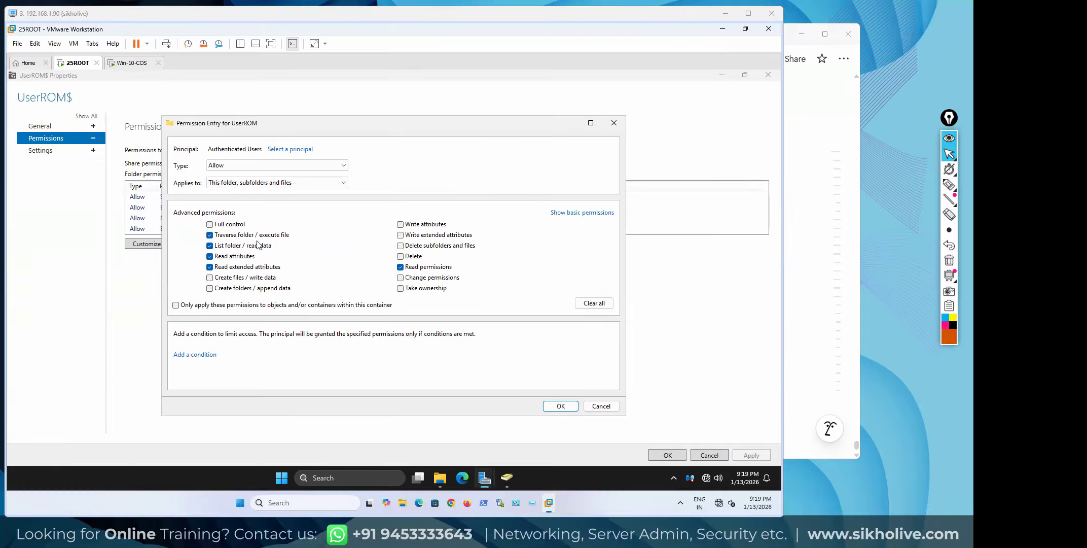
left_click(210, 289)
left_click(949, 184)
mouse_move(329, 113)
left_mouse_down()
mouse_move(378, 137)
mouse_move(301, 109)
mouse_move(341, 157)
mouse_move(338, 128)
mouse_move(388, 133)
left_mouse_up()
left_click(949, 260)
left_click(949, 154)
left_click(562, 406)
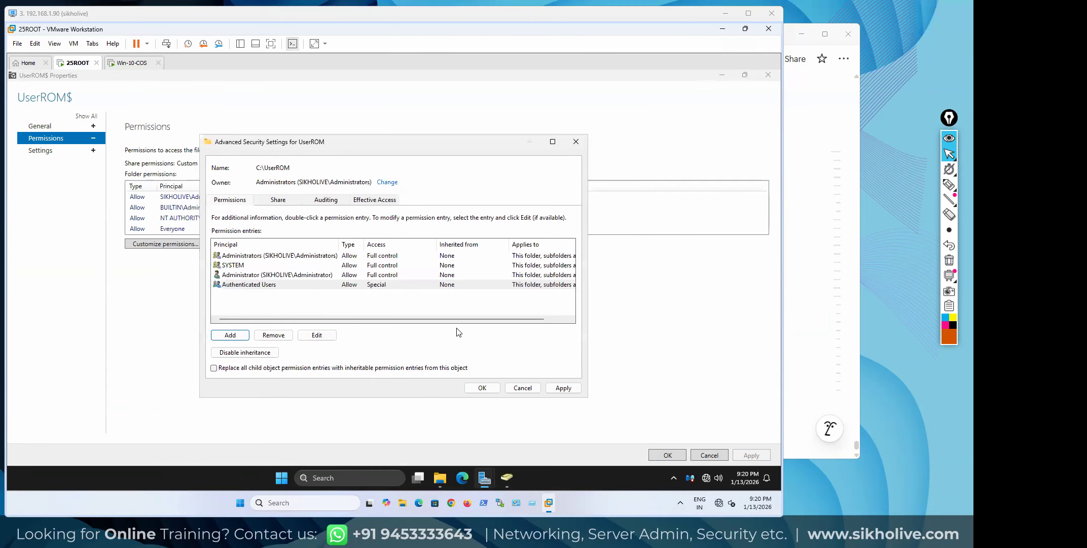
Reopen the Authenticated Users entry, keep Applies to 'This folder, subfolders and files', and save
double_click(242, 284)
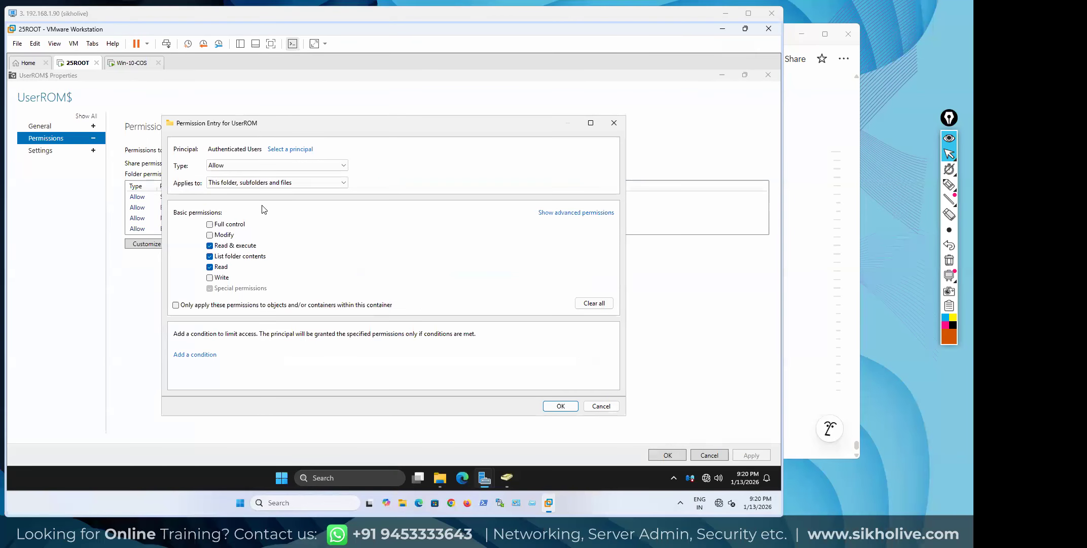
left_click(228, 164)
left_click(411, 157)
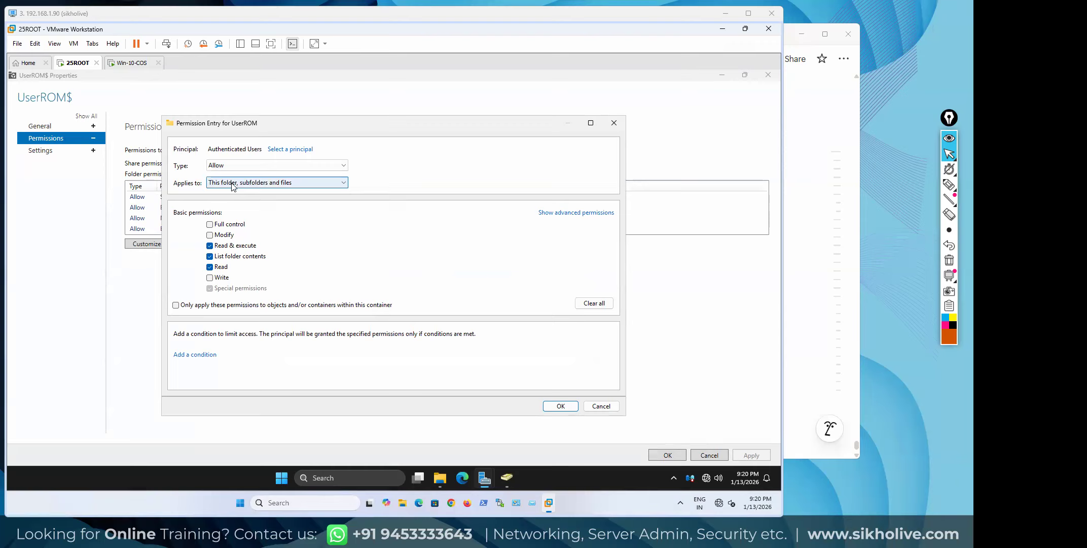
left_click(216, 183)
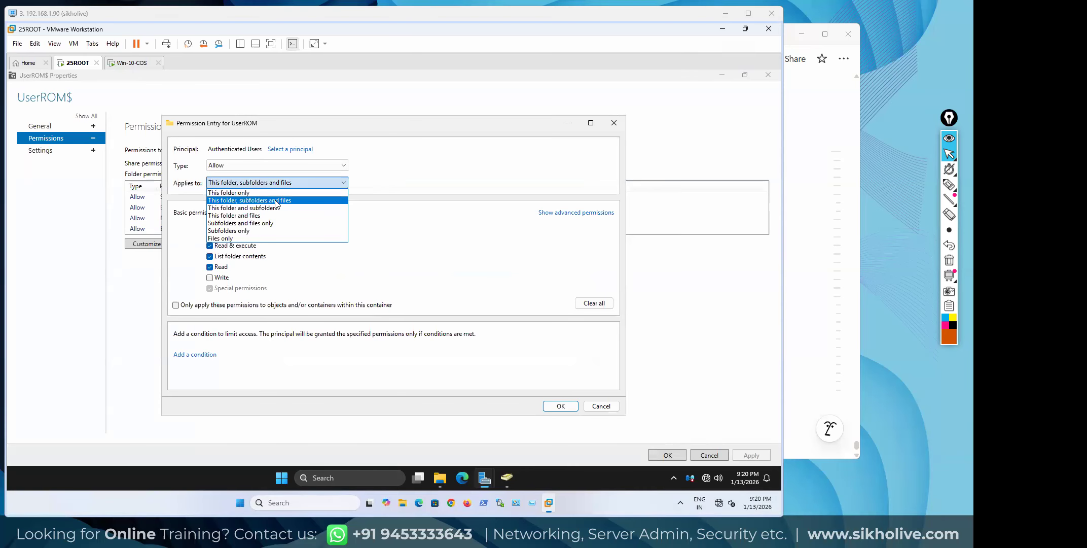
left_click(405, 176)
left_click(288, 186)
left_click(432, 181)
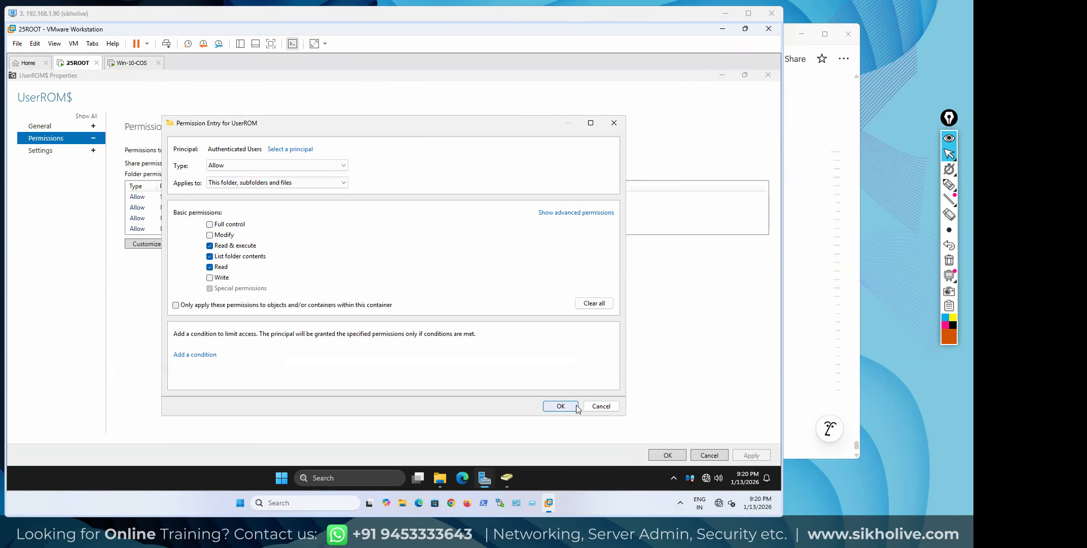
left_click(560, 406)
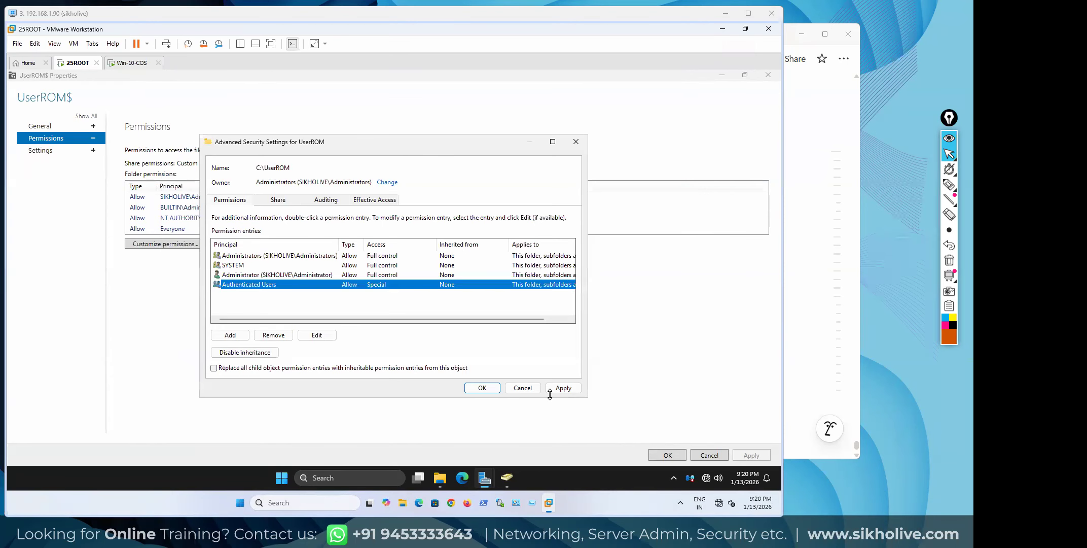
Apply and OK the Advanced Security Settings, then Apply and OK the UserROM$ Properties
left_click(563, 387)
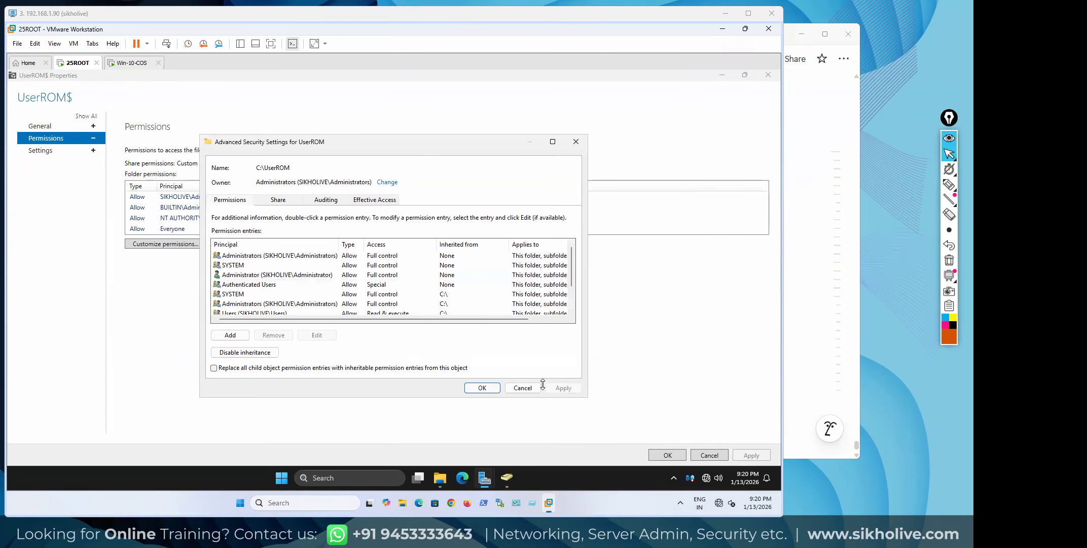
left_click(482, 387)
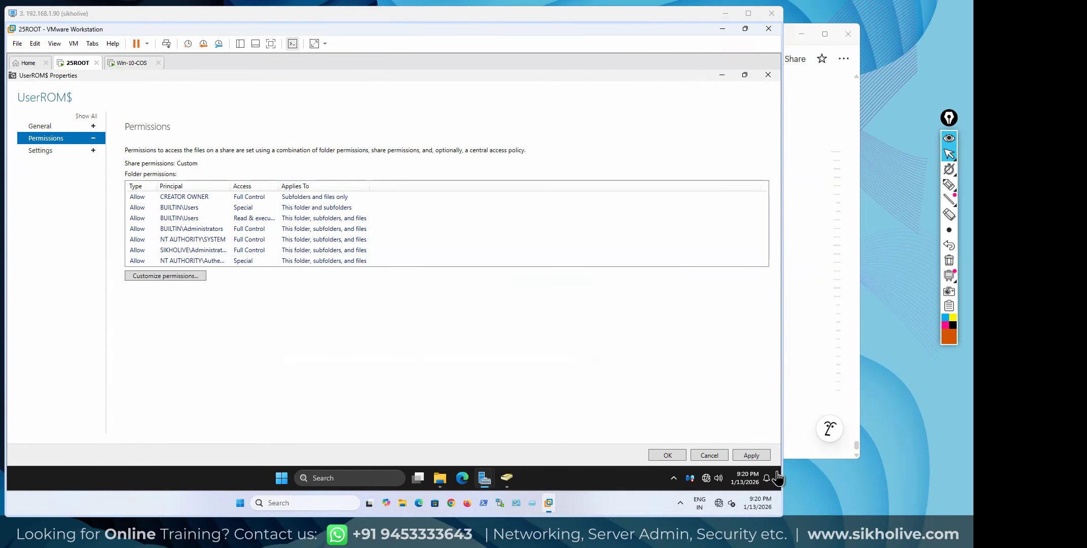
left_click(759, 459)
left_click(676, 453)
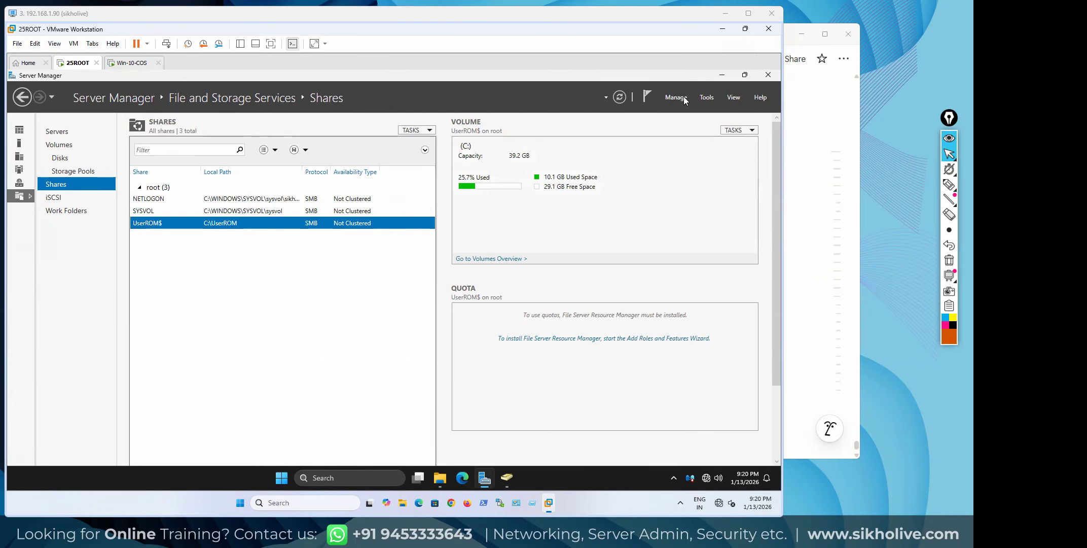
Close the Local Disk (C:) File Explorer window and bring Server Manager back up
left_click(723, 76)
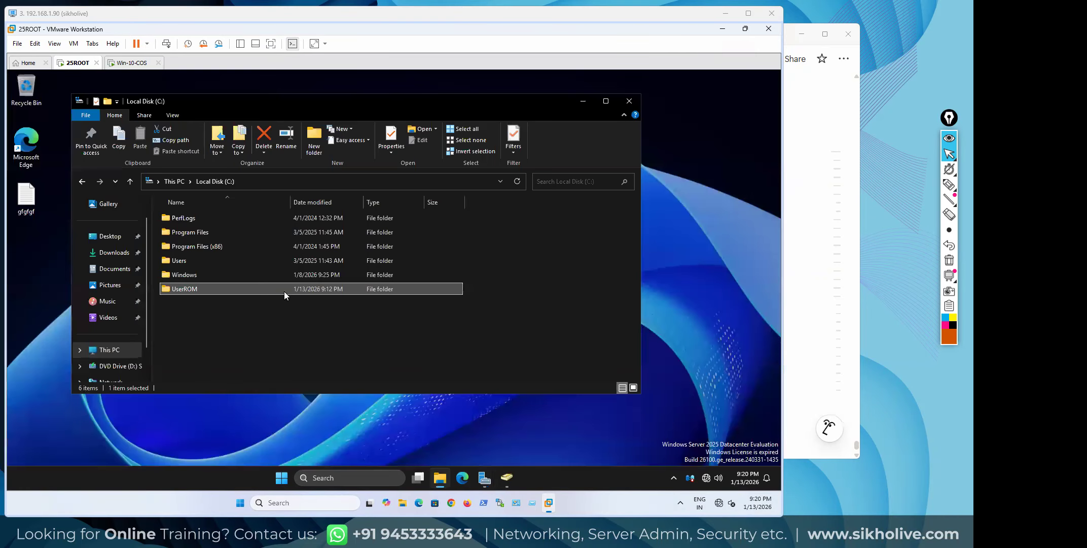
left_click(630, 100)
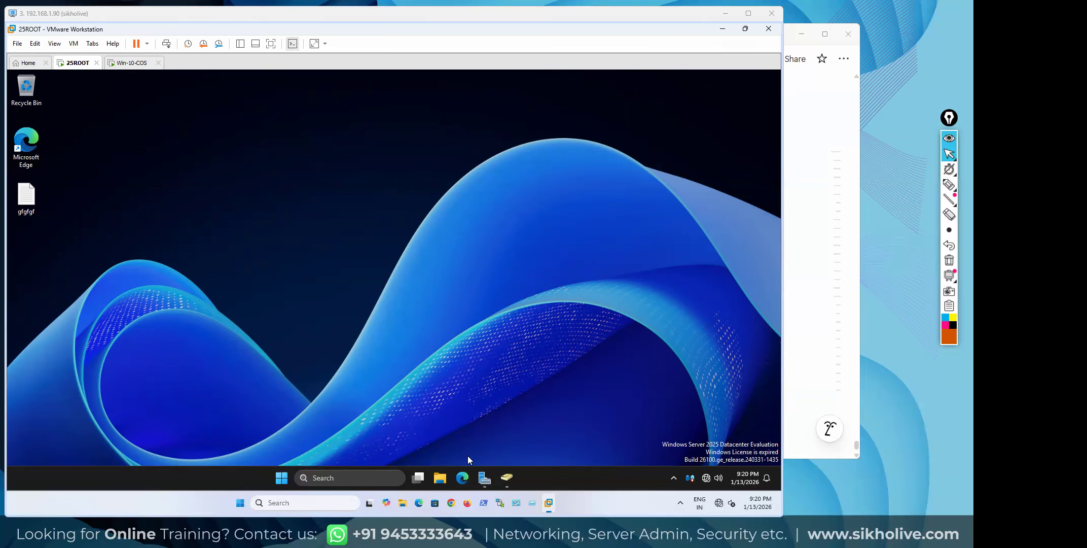
left_click(484, 478)
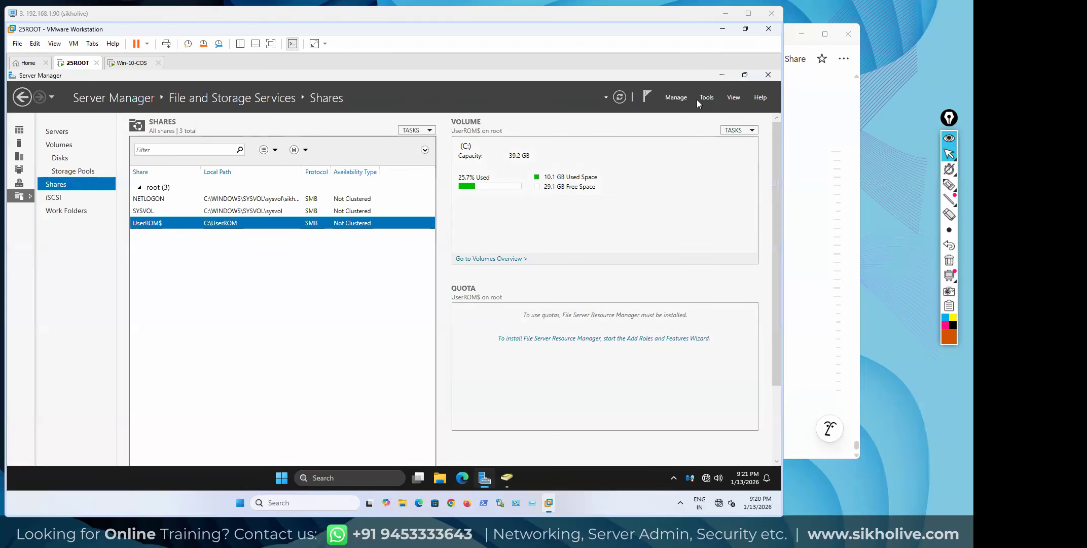
Launch Active Directory Users and Computers from Tools and open user2's Profile tab
left_click(706, 97)
left_click(690, 154)
left_click(722, 75)
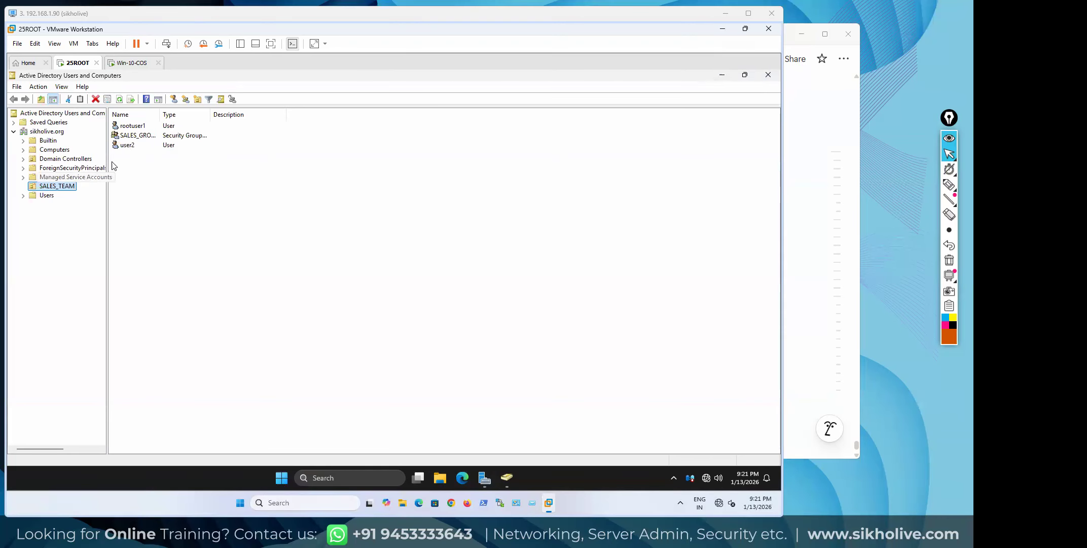
double_click(127, 146)
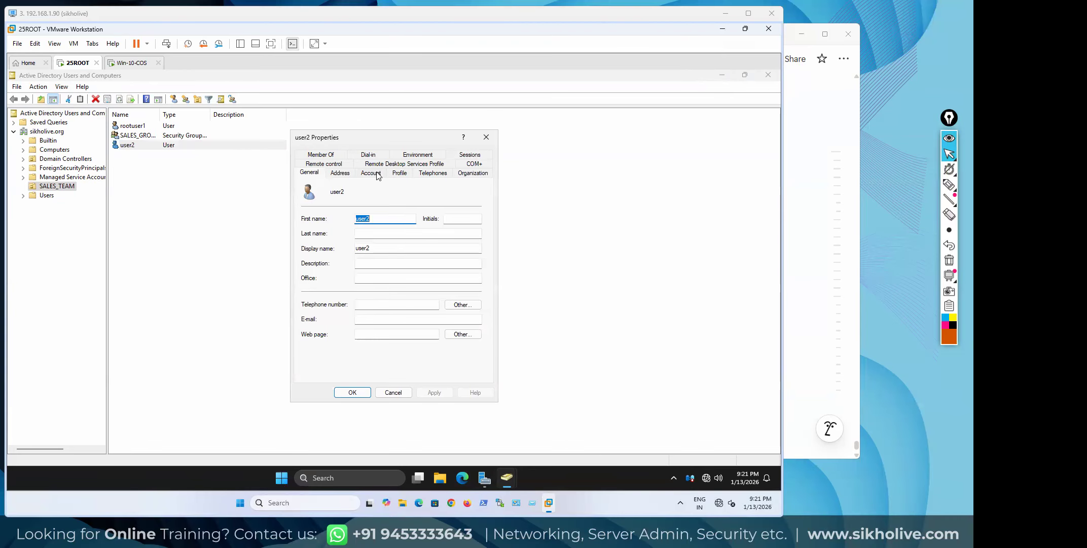
left_click(400, 174)
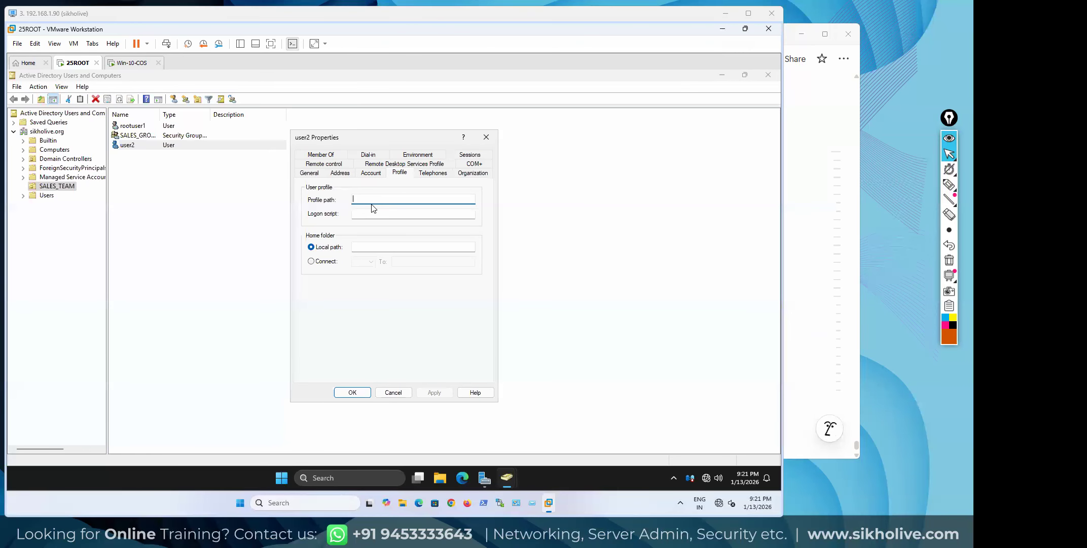
Enter \\ROOT\UserROM$\%username% in user2's Profile path box by pasting the share path
left_click(360, 248)
left_click(365, 199)
left_click(353, 248)
left_click(365, 200)
type("\\\\")
key("BackSpace")
key("BackSpace")
key("BackSpace")
key("BackSpace")
key("BackSpace")
type("\\\\ROOT\\UserROM$")
left_click_drag(408, 199, 348, 199)
left_click(410, 199)
type("\\%username")
Apply so the path resolves to \\ROOT\UserROM$\user2, then close user2's Properties with OK
left_click_drag(404, 198, 356, 199)
left_click(425, 200)
left_click_drag(410, 199, 438, 199)
left_click(450, 199)
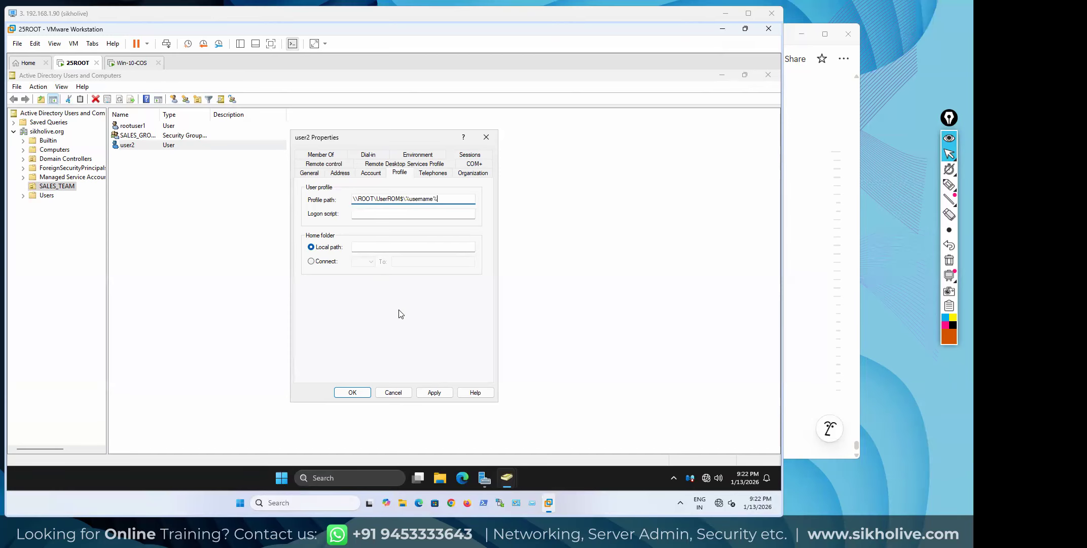
left_click(435, 393)
left_click(418, 198)
left_click(352, 393)
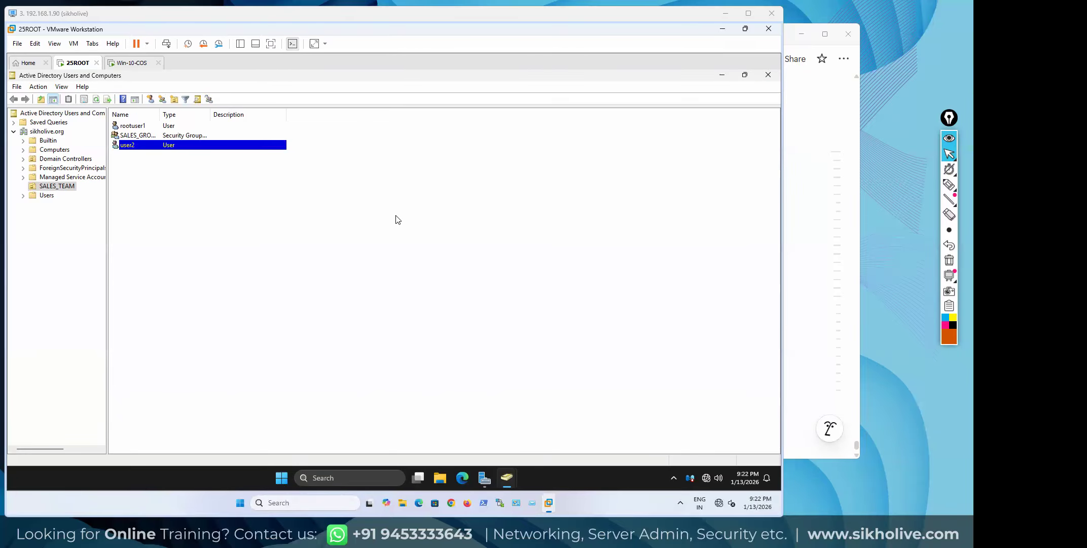
Switch to the Win-10-COS client and restart it, confirming Restart anyway
left_click(127, 63)
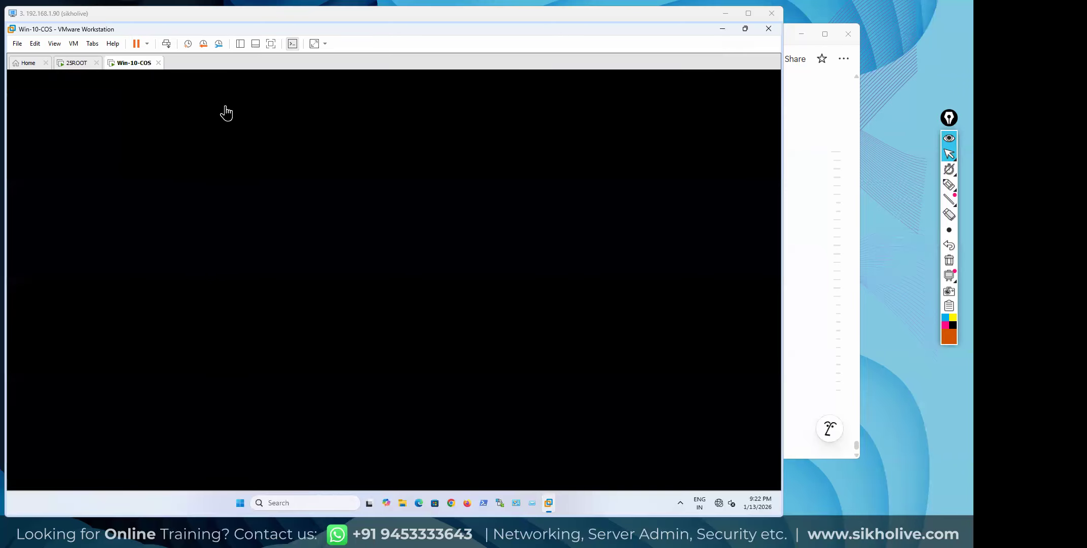
right_click(126, 63)
left_click(357, 184)
left_click(166, 43)
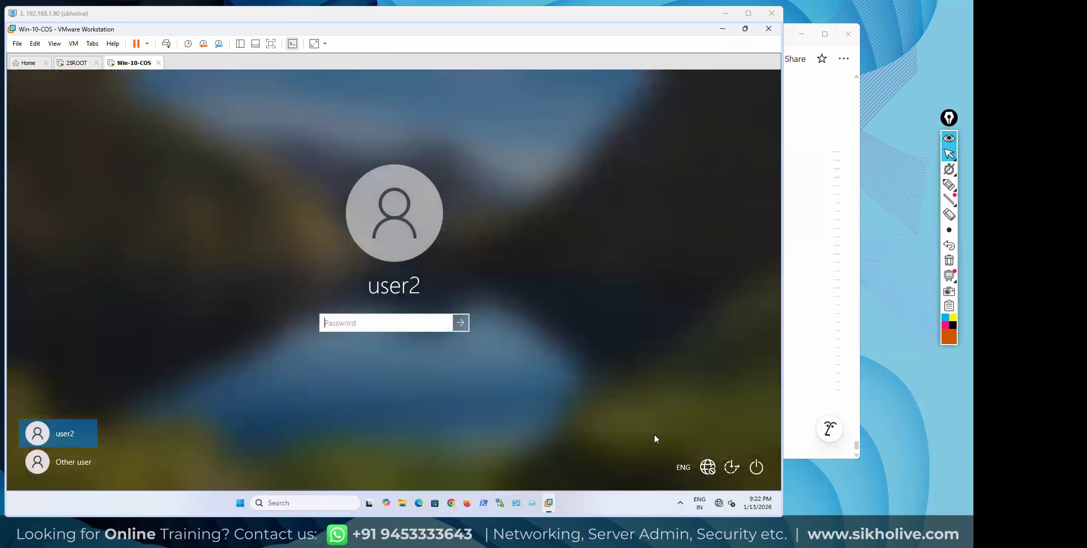
left_click(756, 467)
left_click(737, 441)
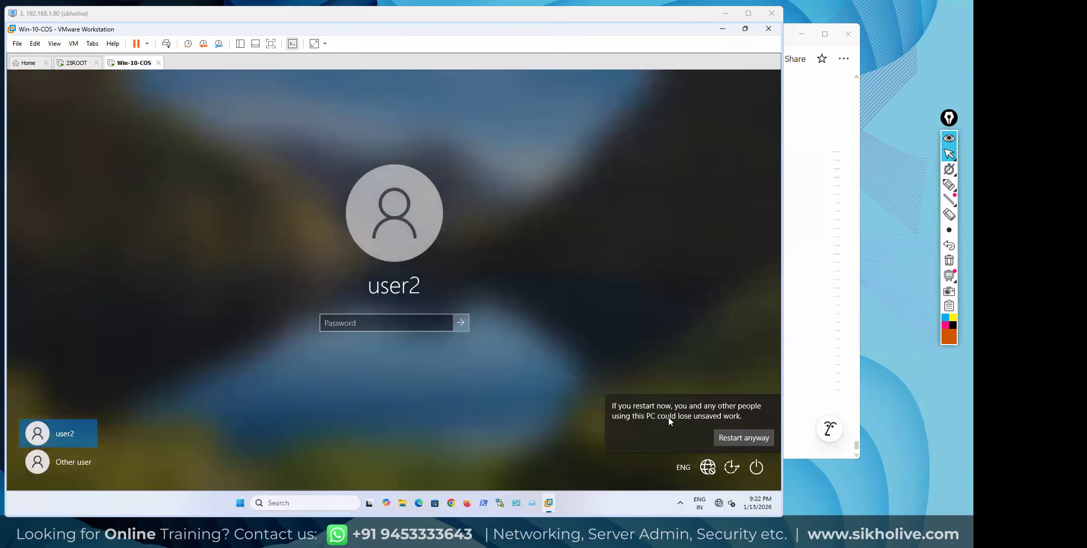
left_click(743, 438)
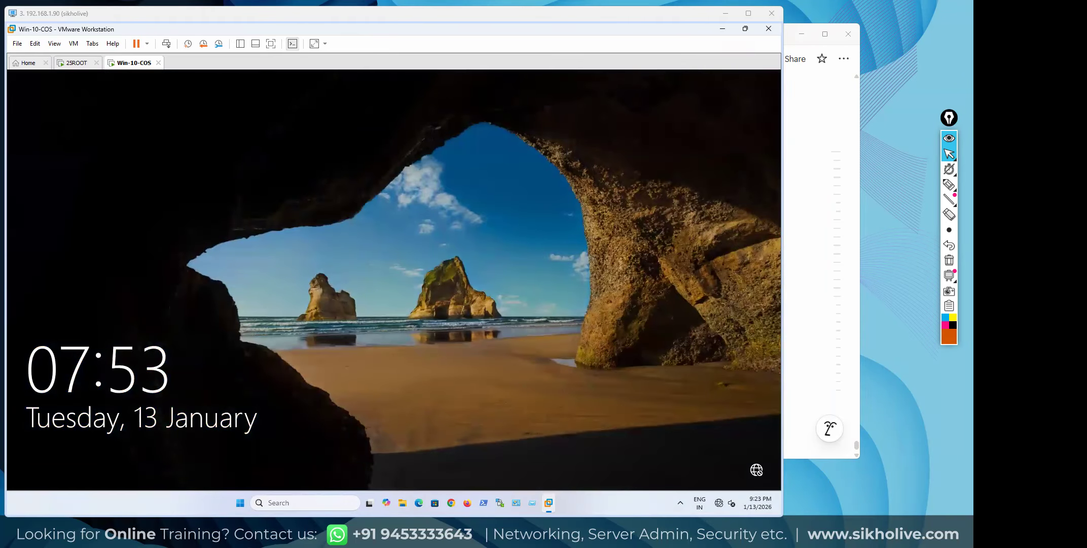
Bring up user2's password prompt, enter the password, then clear the mistaken overlong entry
left_click(166, 43)
left_click(354, 318)
type("P@•••••••••••••••••••••••••••••••••••••••••••••")
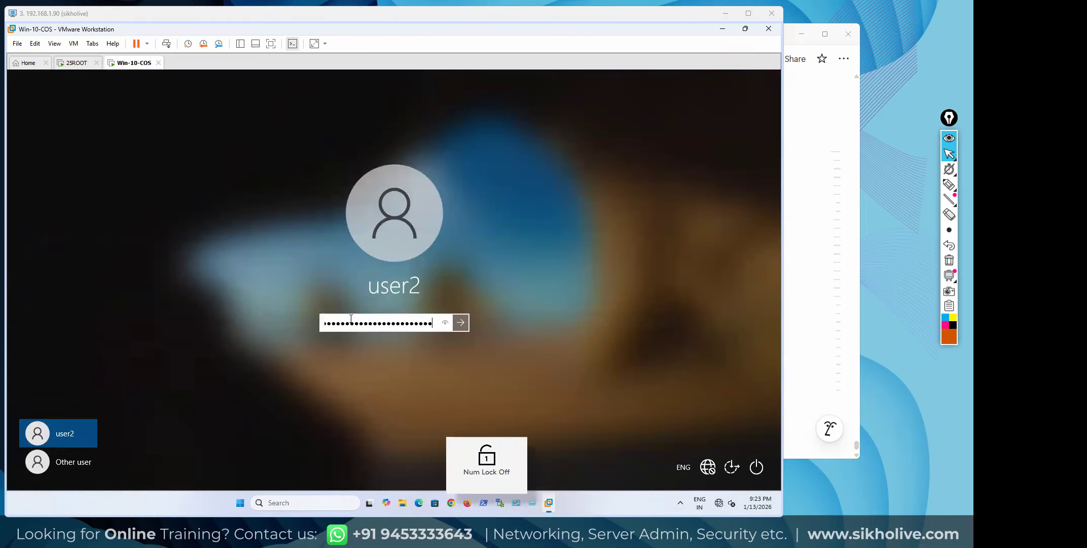
key("ctrl+a")
type("•")
key("BackSpace")
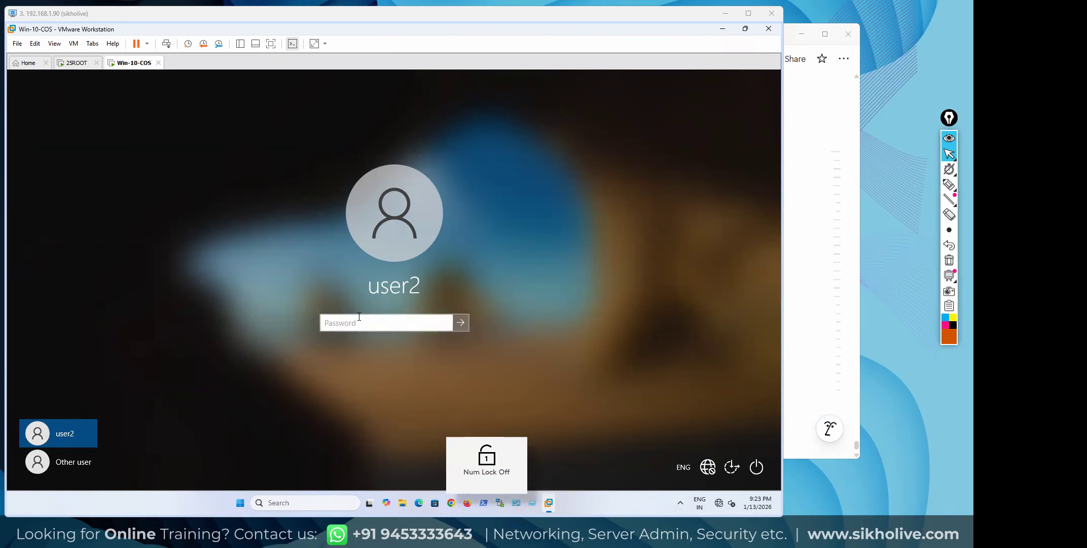
Re-enter user2's password with Num Lock on and submit it to sign in
type("•")
key("Num_Lock")
type("•")
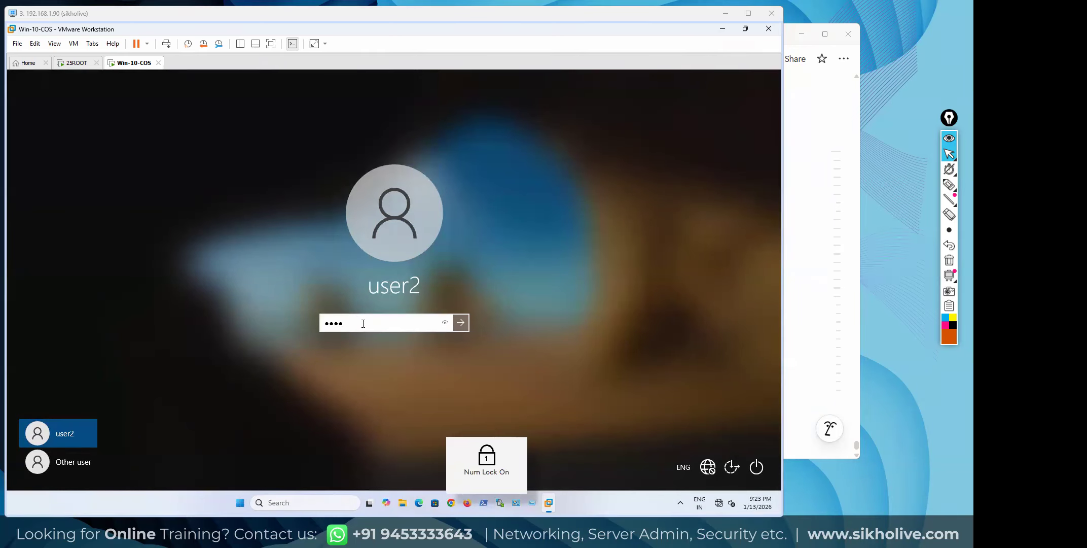
key("Num_Lock")
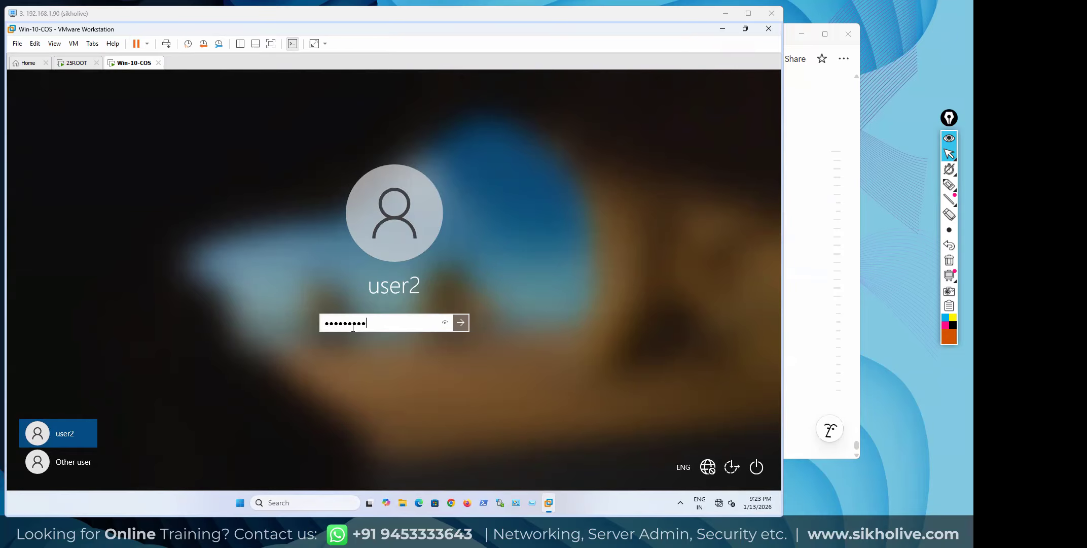
key("Return")
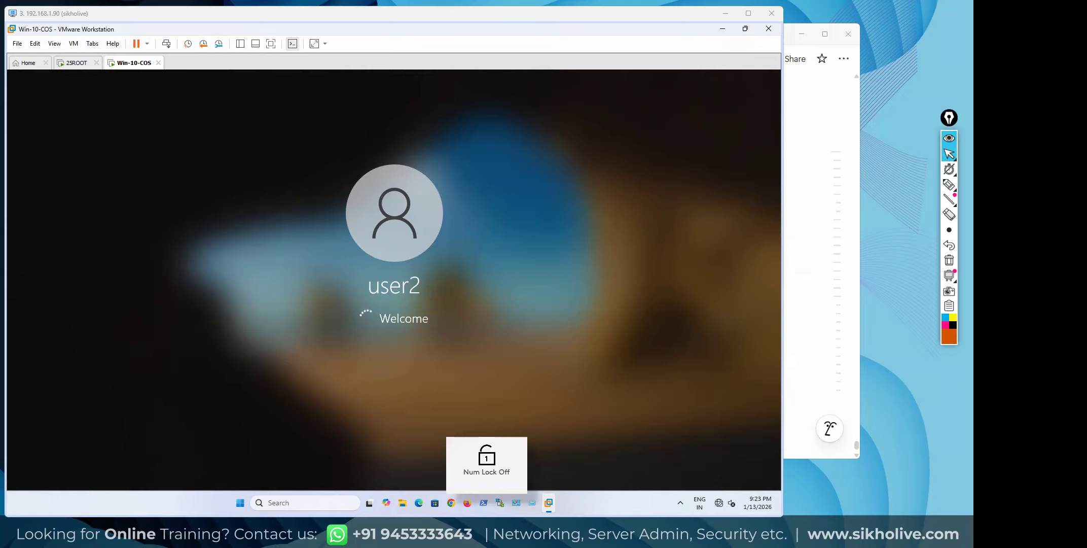
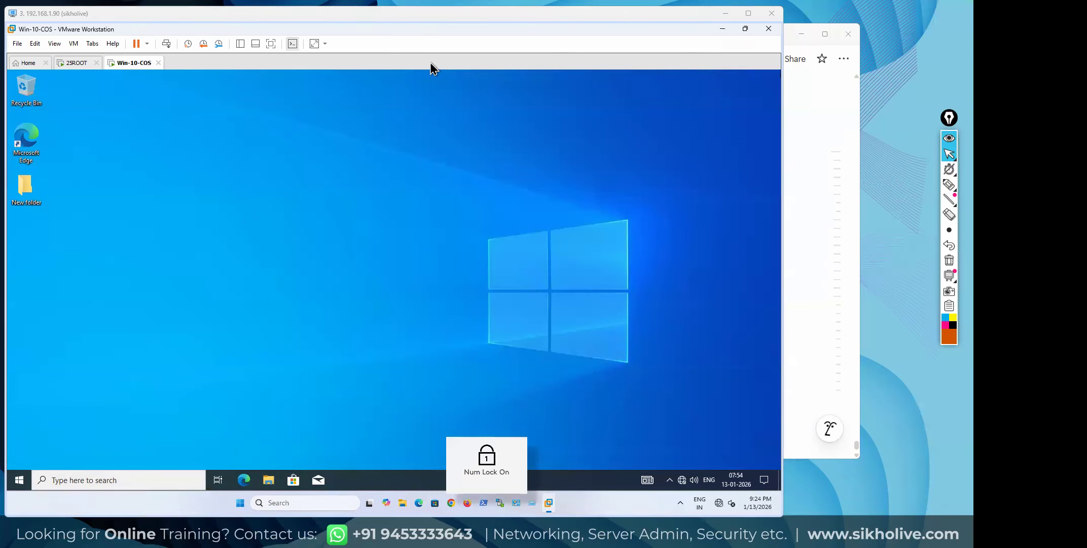
Open This PC's Properties and start changing the computer's name settings
double_click(19, 192)
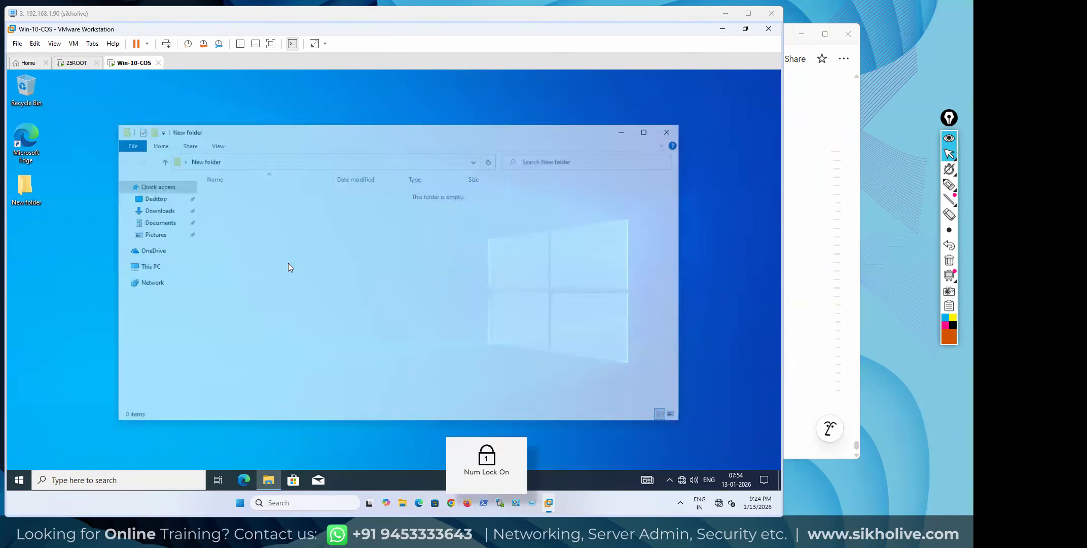
left_click(169, 267)
right_click(358, 339)
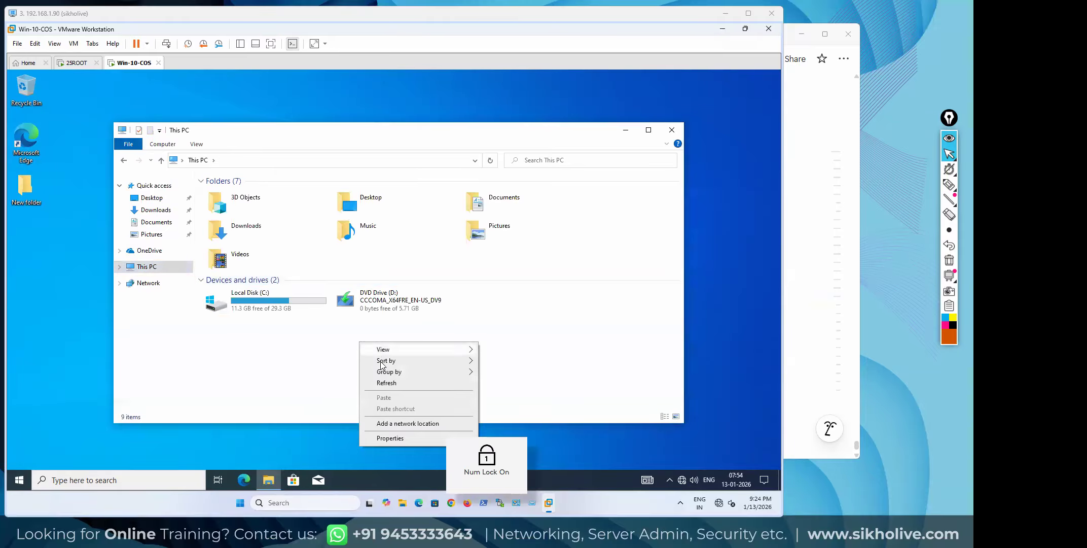
left_click(393, 441)
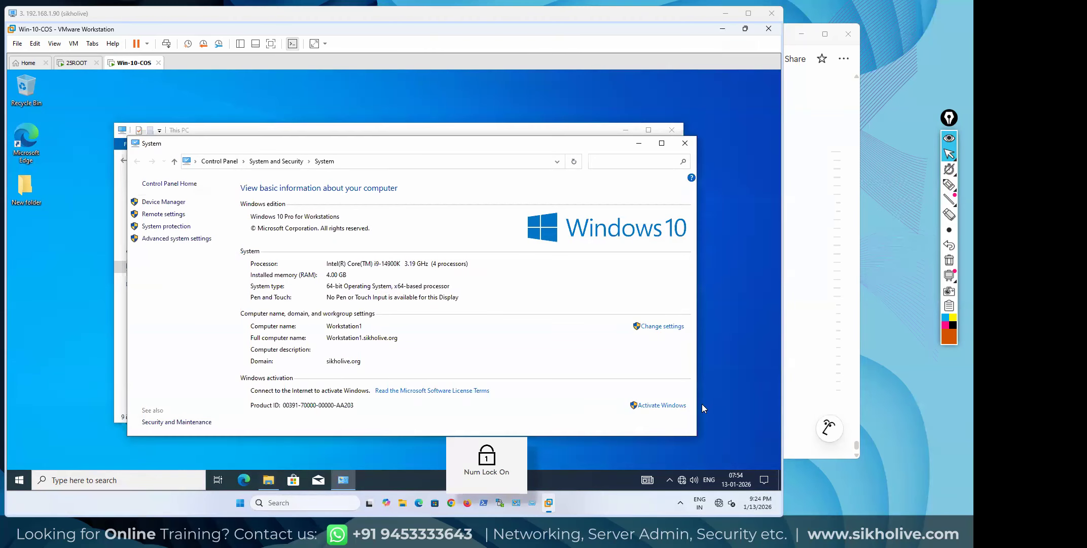
left_click(661, 326)
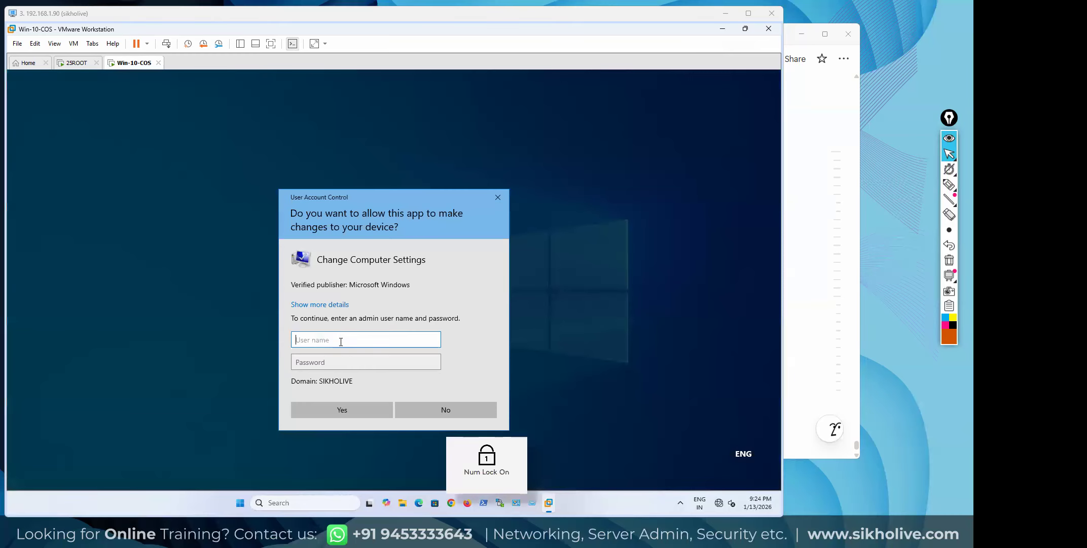
Authenticate as administrator, cancel the name/domain change, and show the Advanced tab
type("administrator")
key("Tab")
type("•••••••••")
key("Return")
left_click(232, 274)
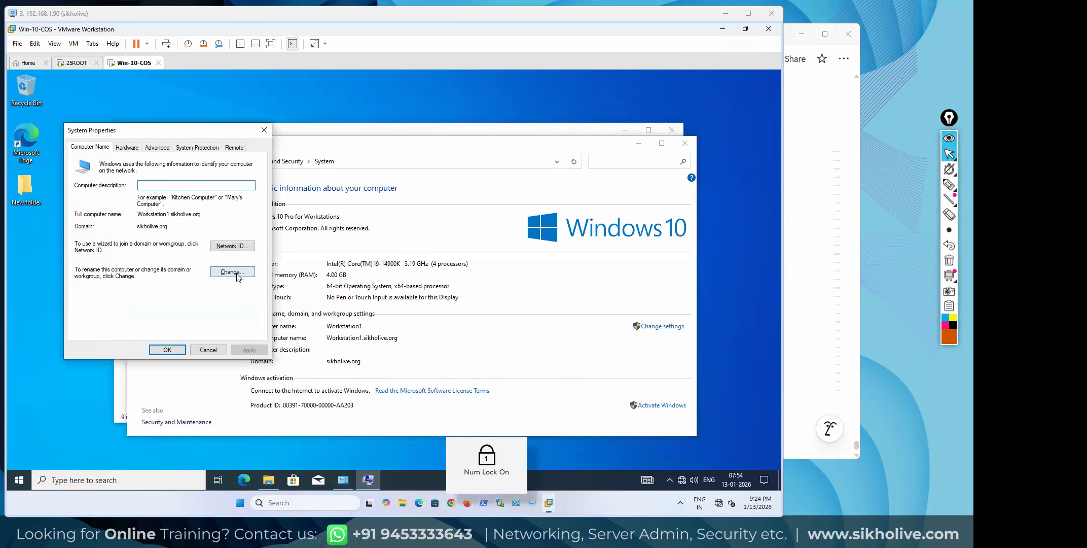
left_click(223, 145)
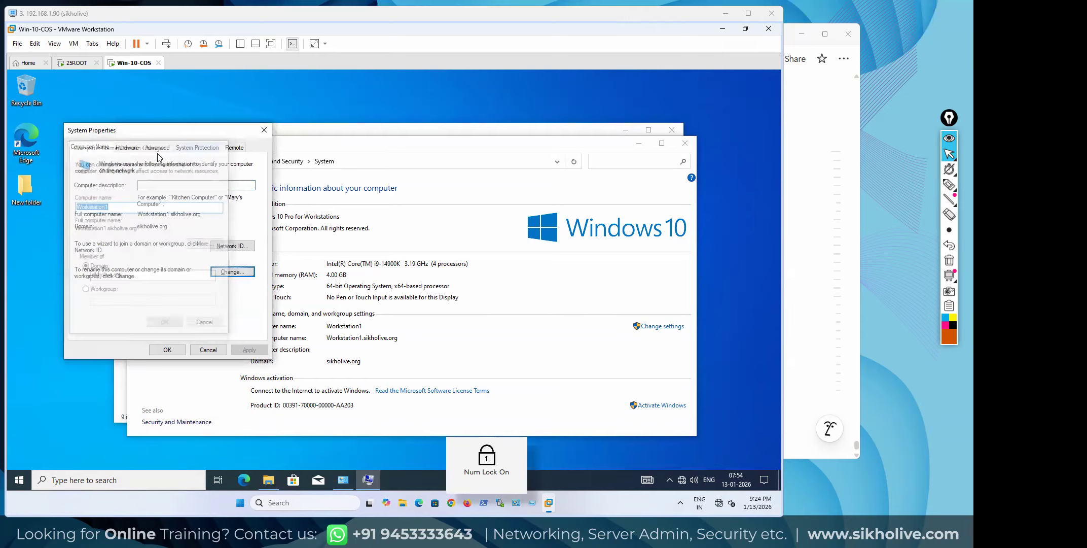
left_click(156, 149)
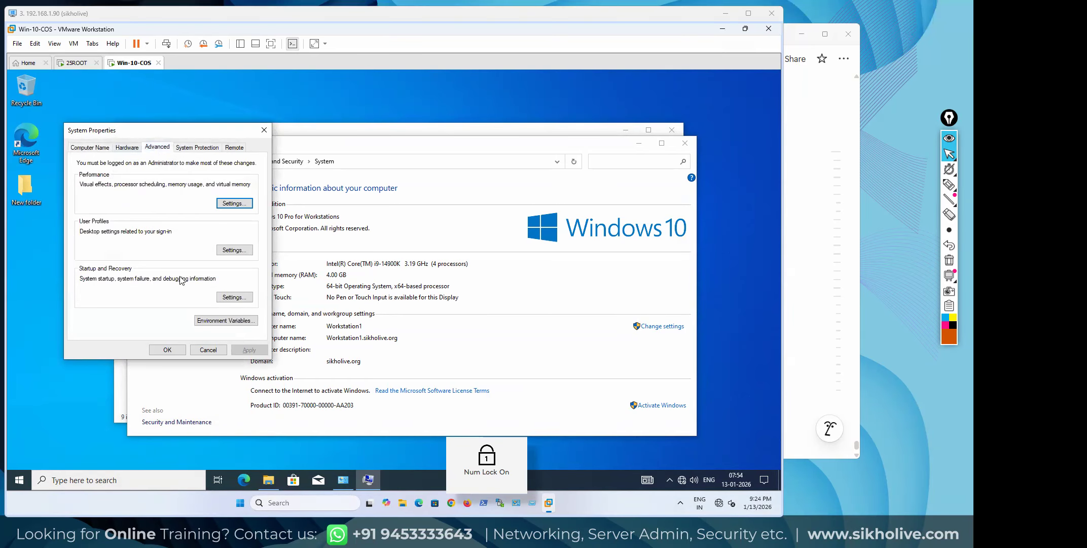
Open User Profiles and highlight the roaming domain user's profile row with a screen marker
left_click(233, 250)
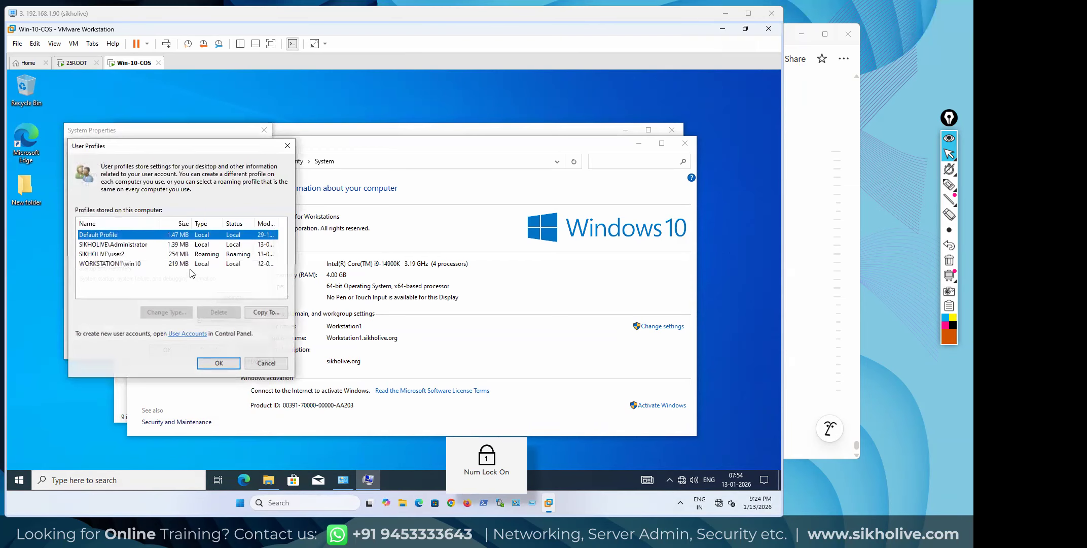
left_click(196, 255)
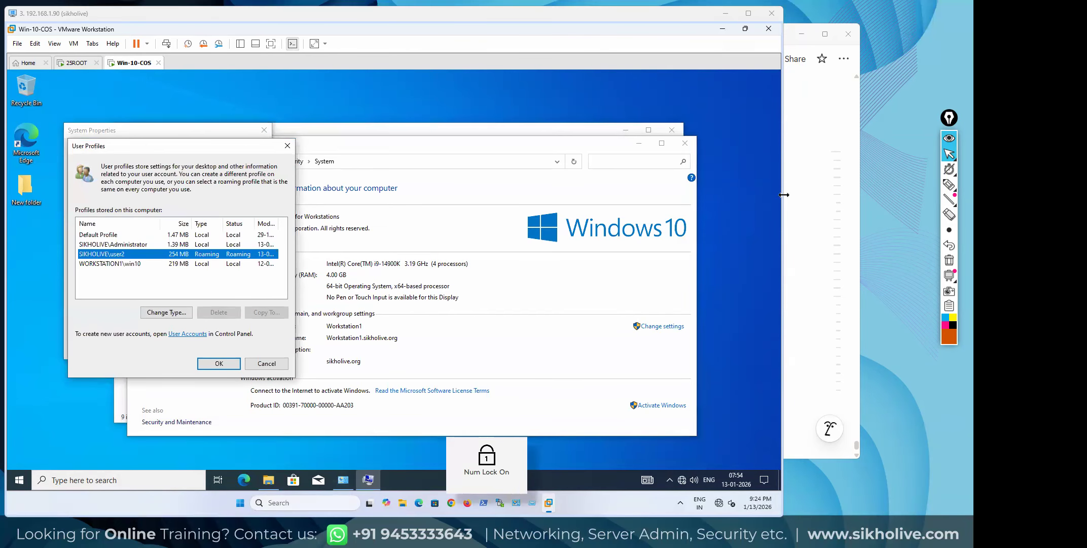
left_click(949, 187)
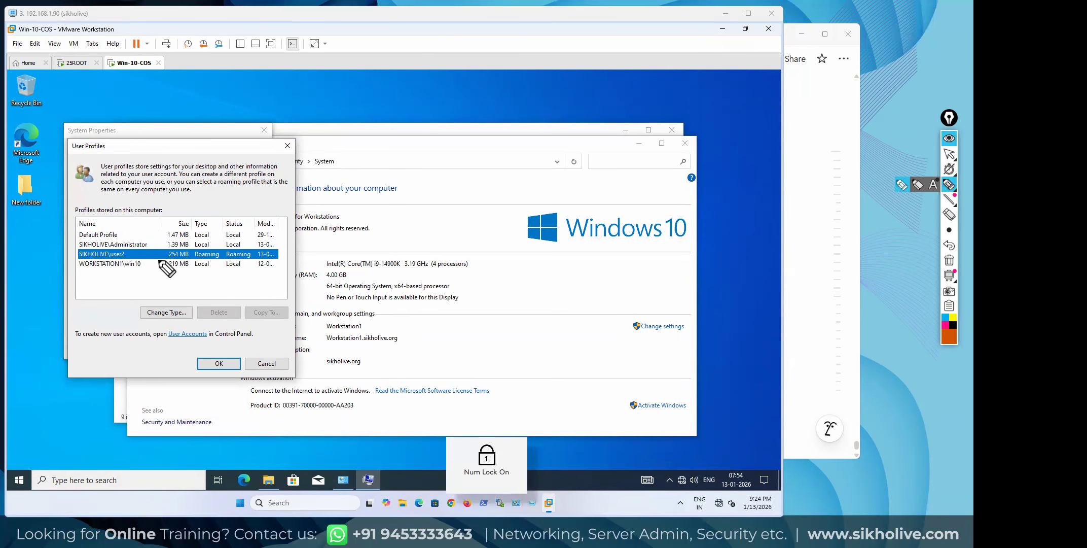
mouse_move(161, 253)
left_mouse_down()
mouse_move(274, 263)
mouse_move(274, 248)
mouse_move(168, 253)
left_mouse_up()
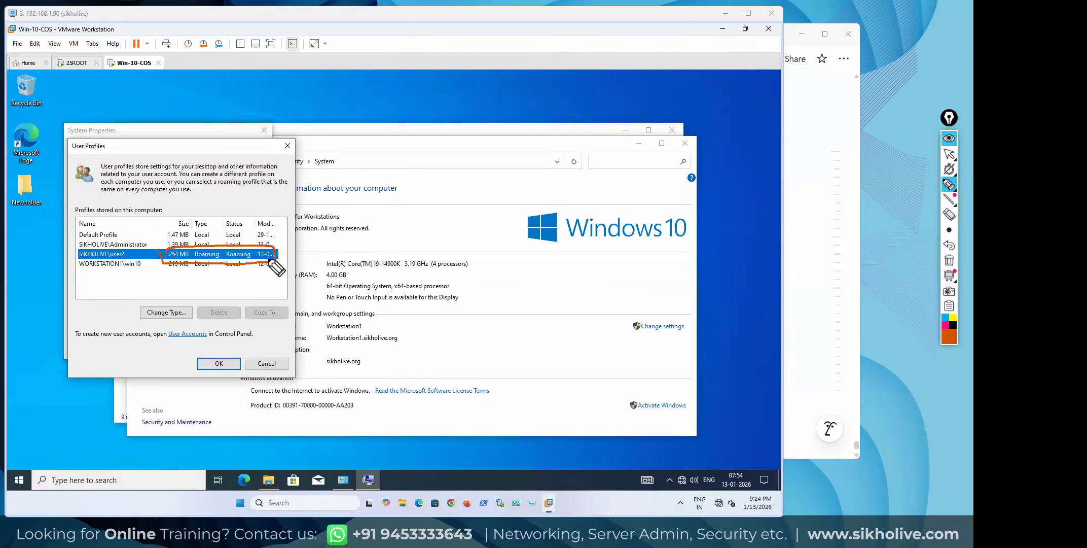
left_click(954, 263)
left_click(950, 154)
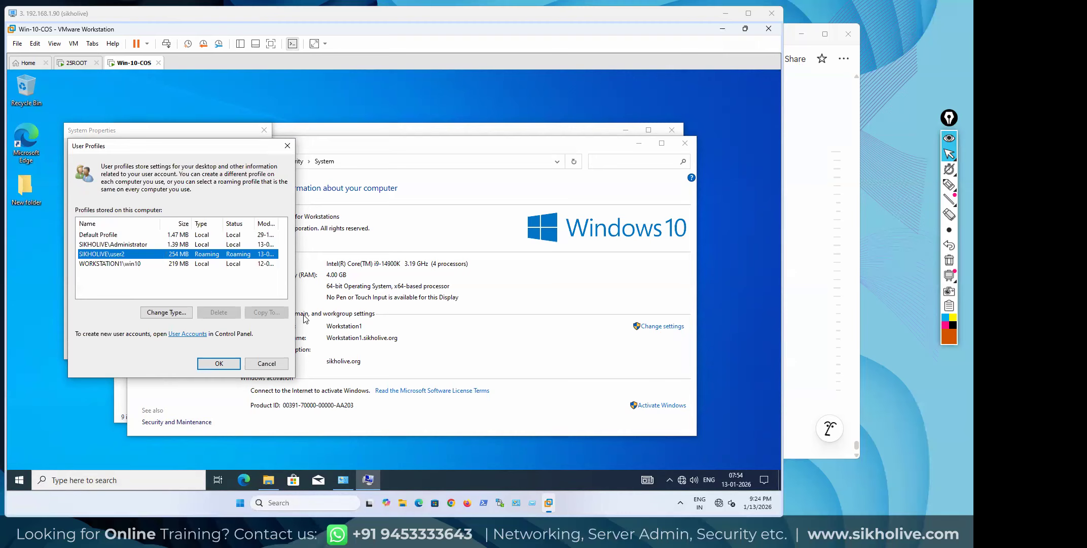
Close the User Profiles, System and This PC windows
left_click(287, 147)
left_click(685, 143)
left_click(672, 130)
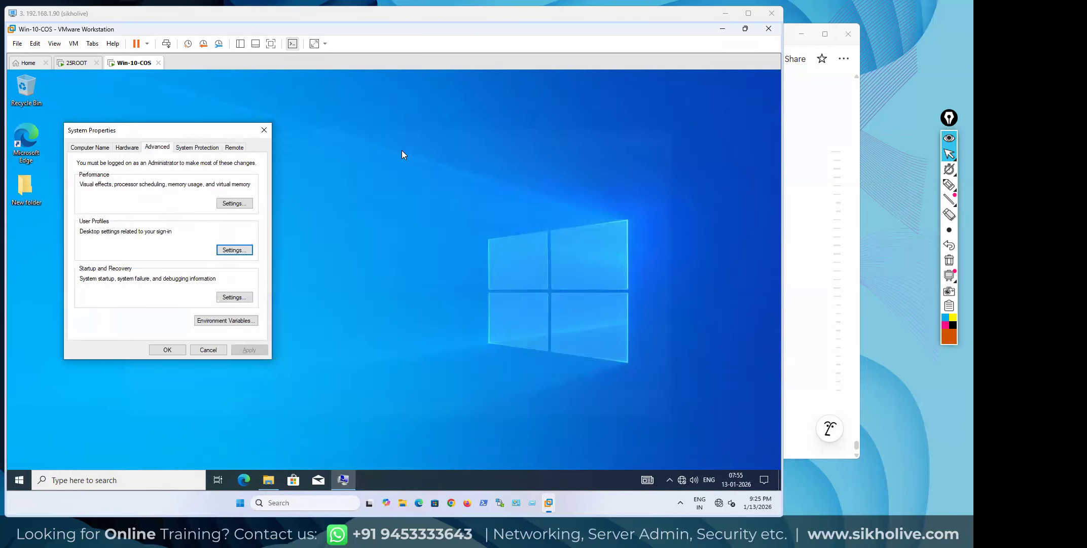
Close System Properties and create New folder (2) on the desktop beneath New folder
left_click(263, 130)
right_click(106, 224)
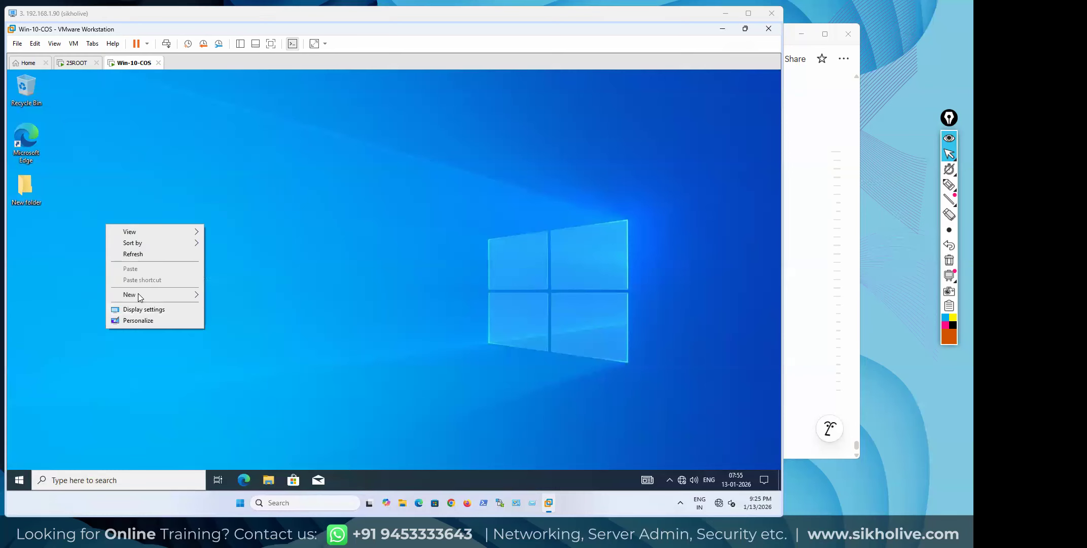
mouse_move(137, 294)
left_click(221, 294)
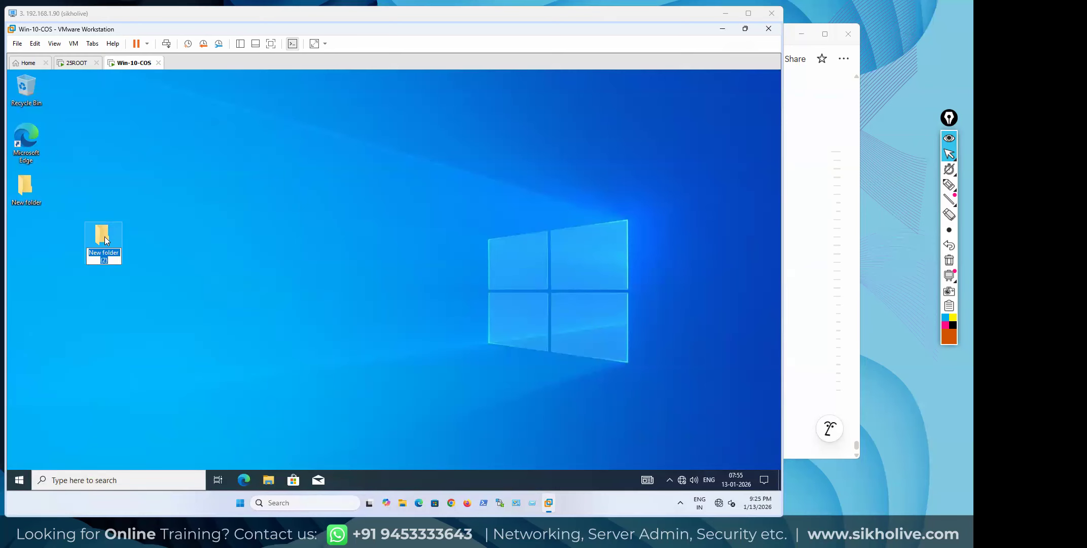
left_click_drag(110, 234, 27, 232)
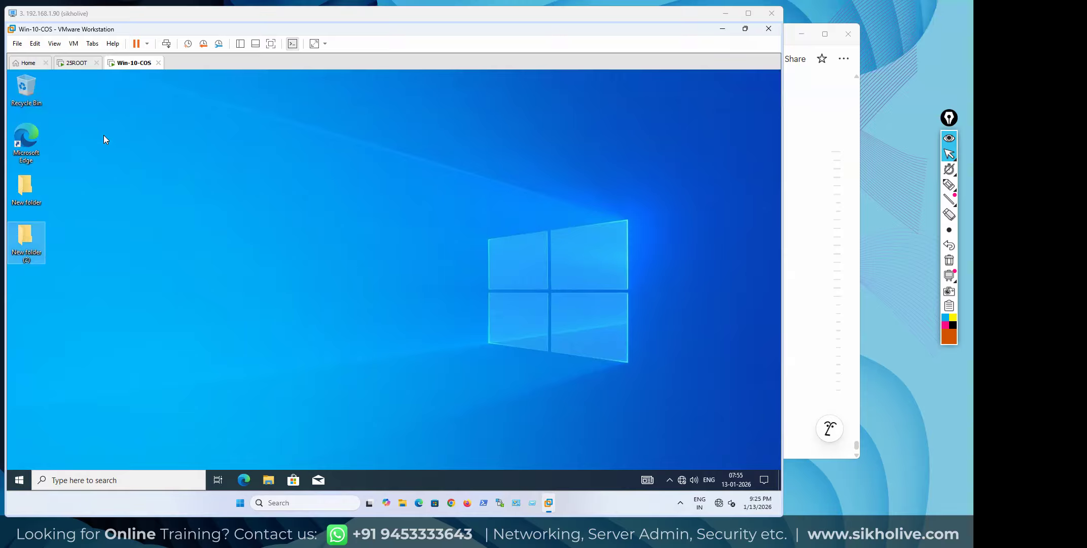
Select both desktop folders, then review the roaming profile course notes and return to the VM
left_click(679, 459)
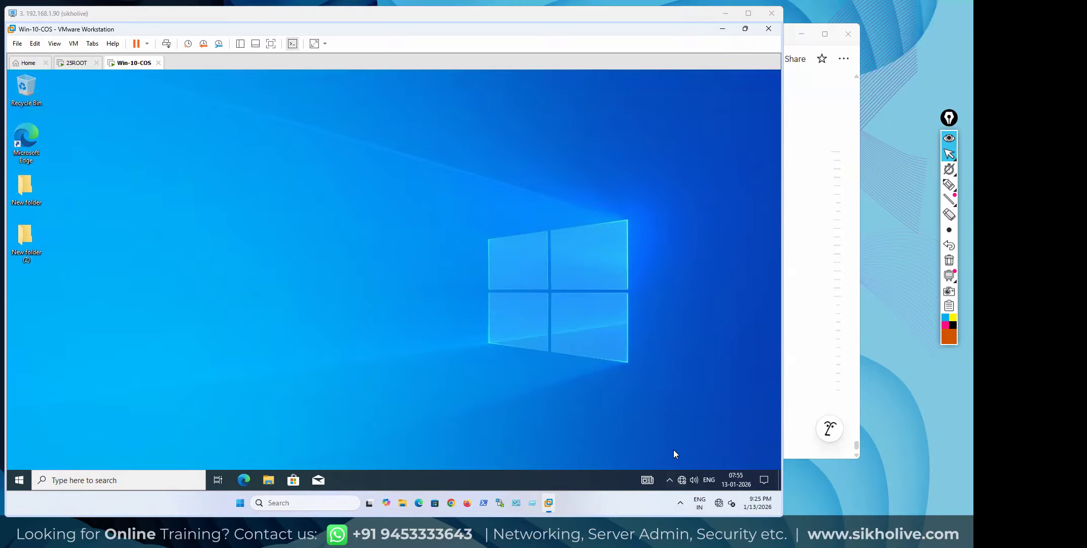
left_click_drag(73, 277, 7, 198)
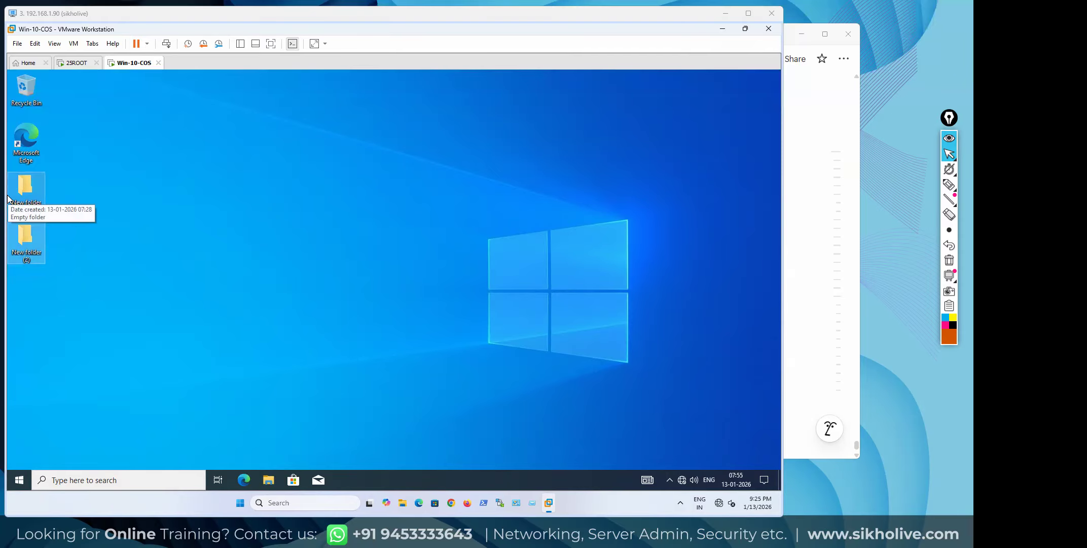
left_click(157, 237)
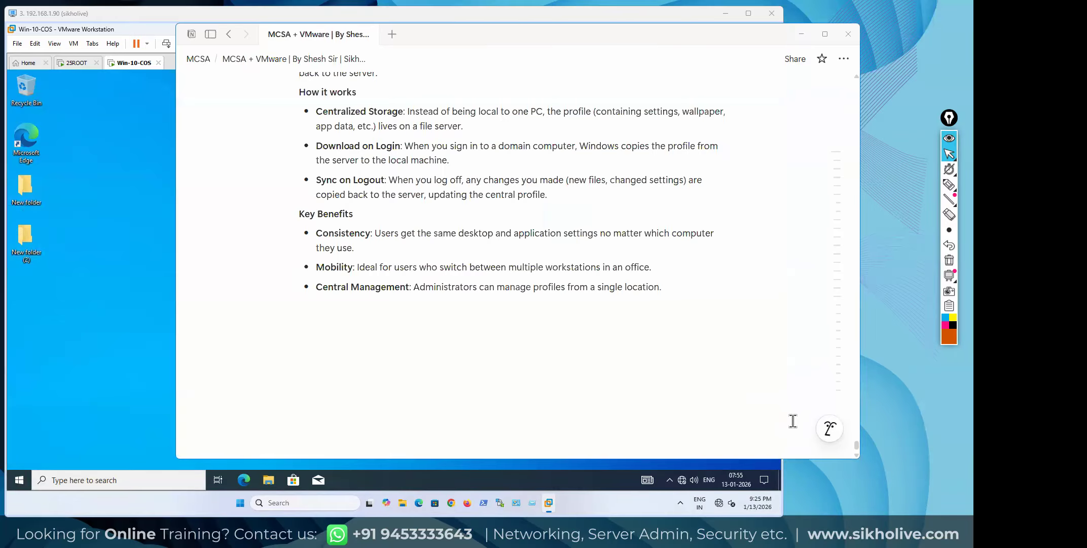
left_click(795, 423)
left_click(103, 232)
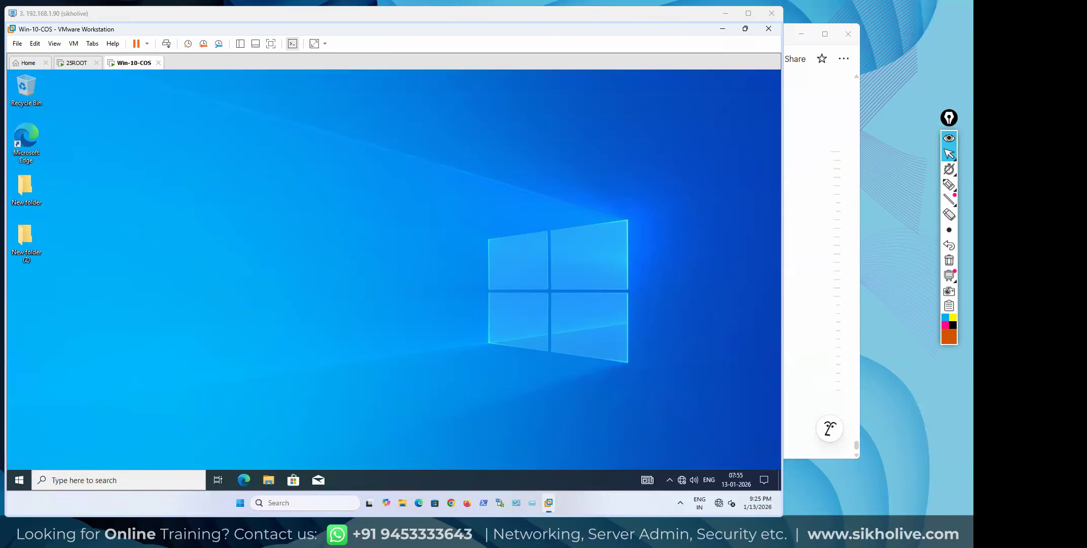
On 25ROOT, close Active Directory Users and Computers and browse to C:\UserROM's user2.V6 folder
left_click(69, 64)
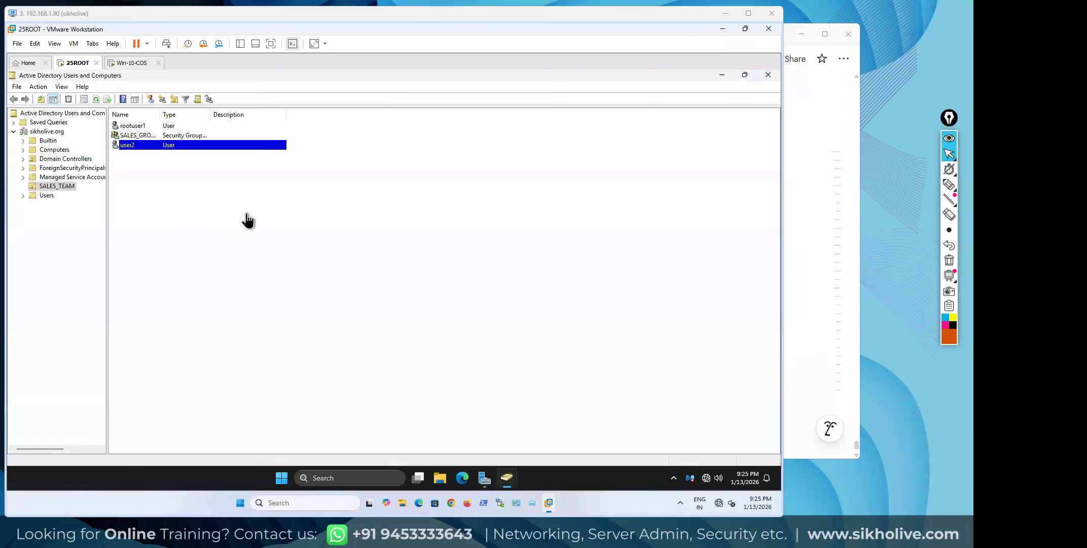
left_click(769, 76)
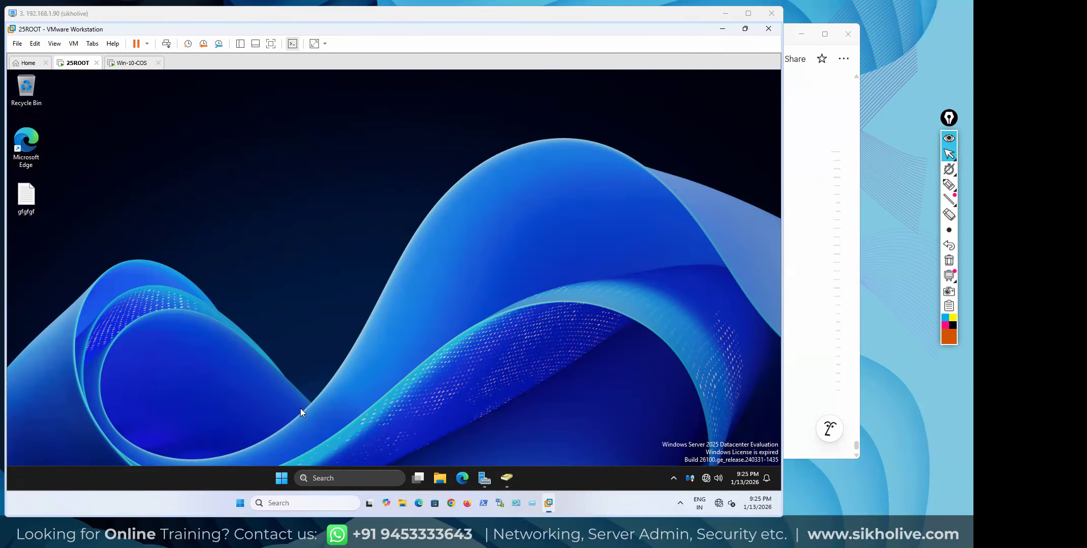
left_click(437, 478)
left_click(152, 396)
double_click(267, 251)
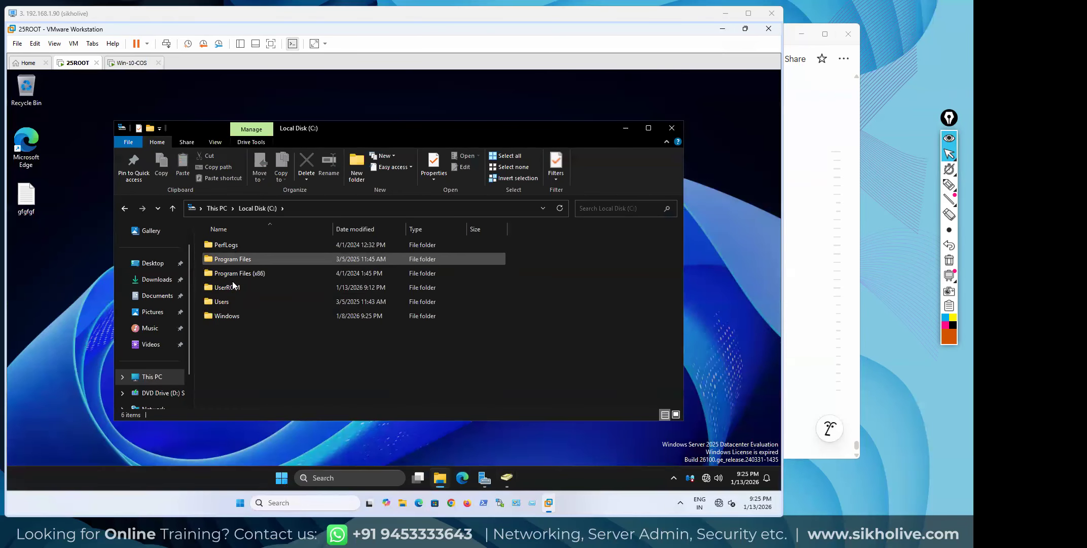
double_click(232, 286)
left_click(227, 244)
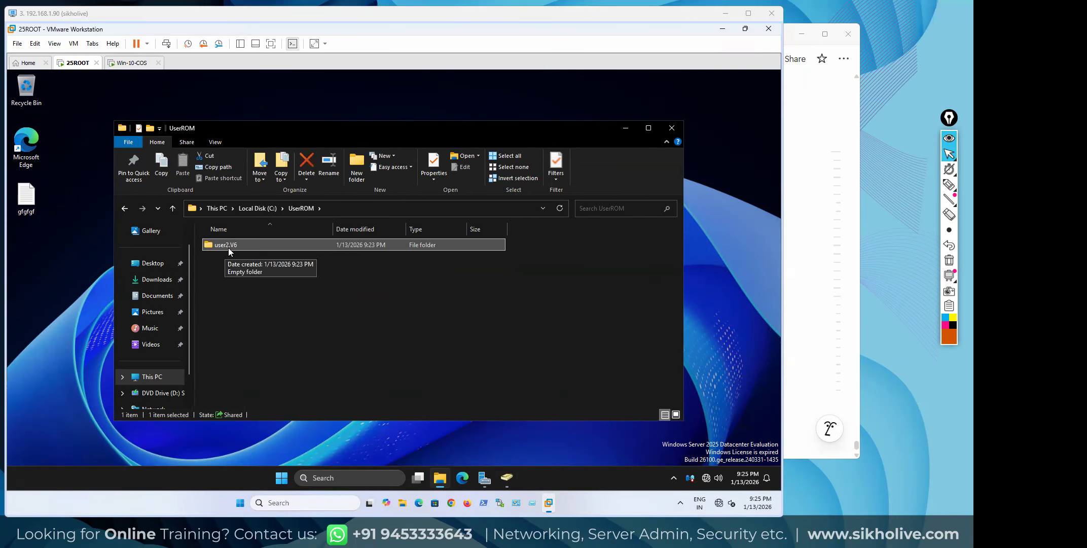
Inspect user2.V6's security and owner settings, then cancel out of every dialog
double_click(232, 248)
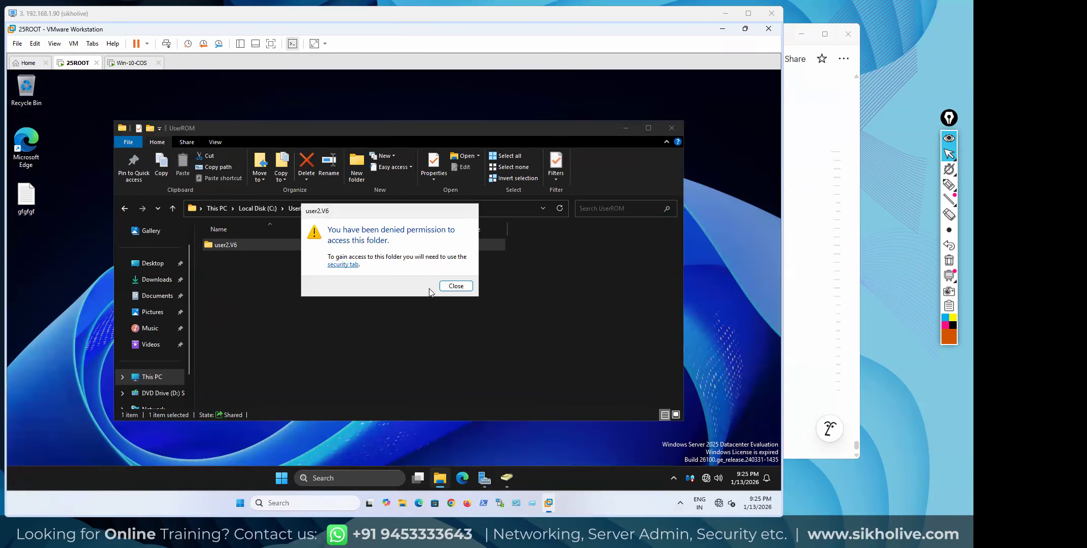
left_click(350, 265)
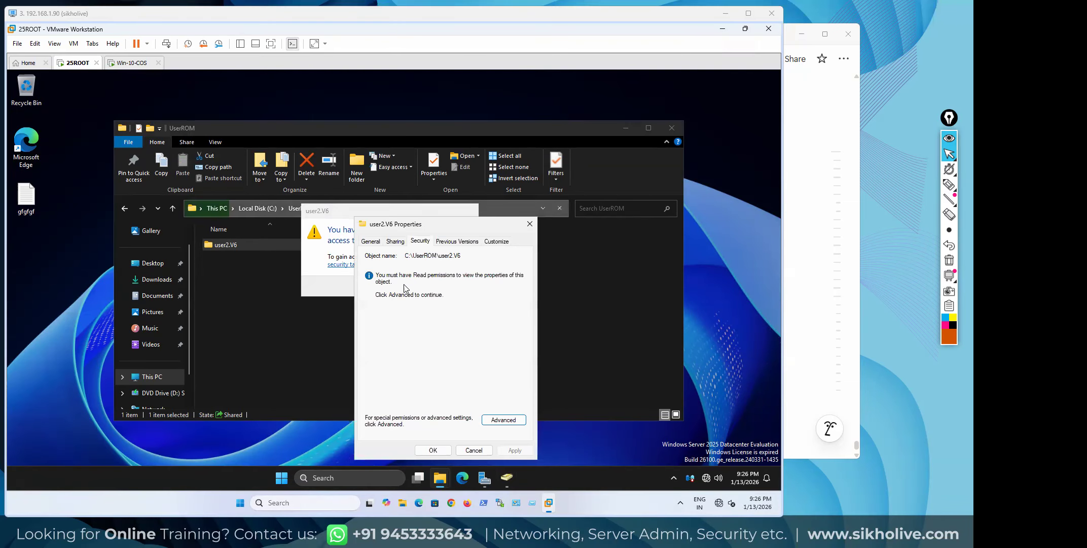
left_click(504, 420)
left_click(238, 245)
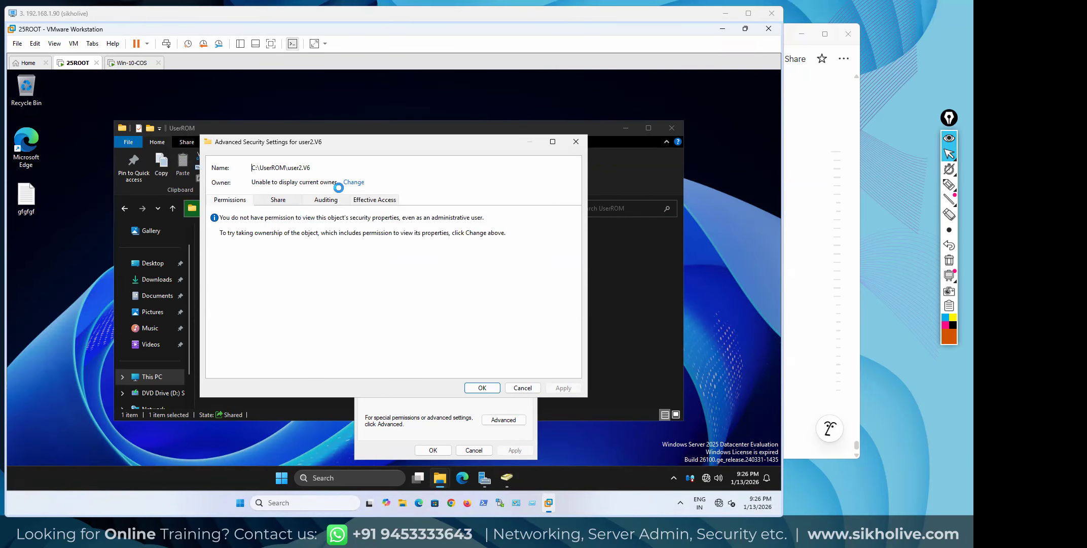
left_click(354, 182)
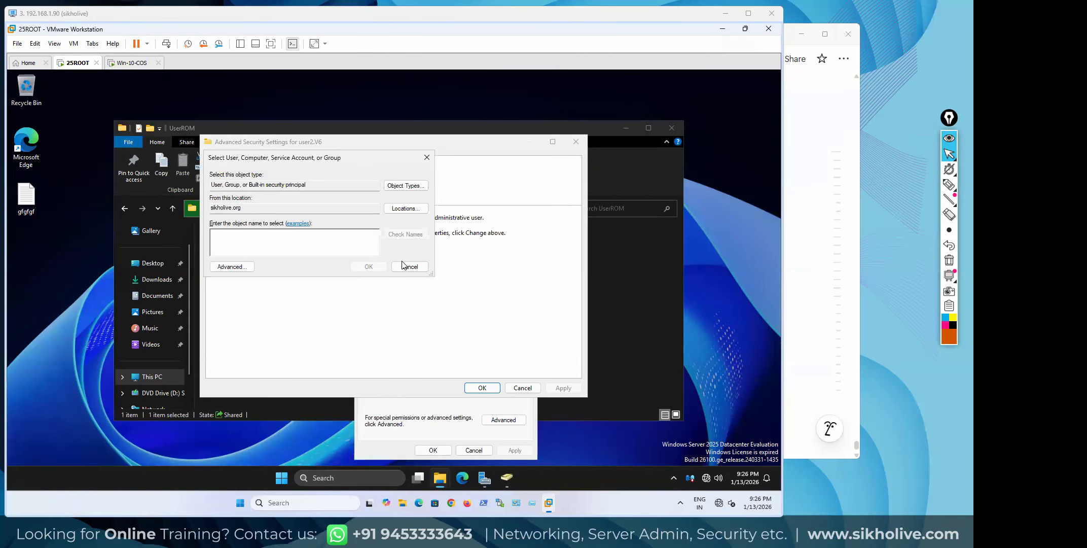
left_click(429, 160)
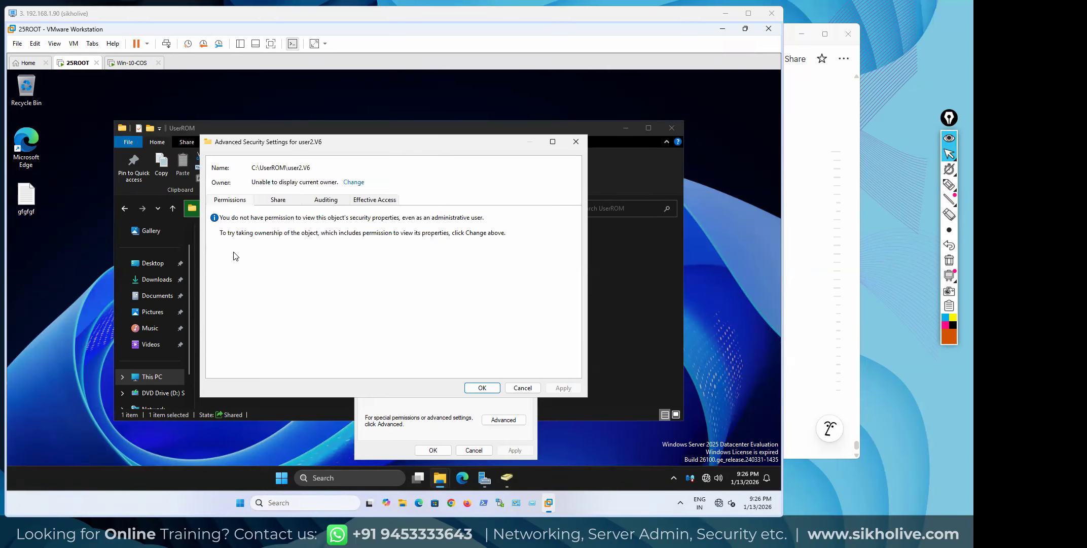
left_click(483, 387)
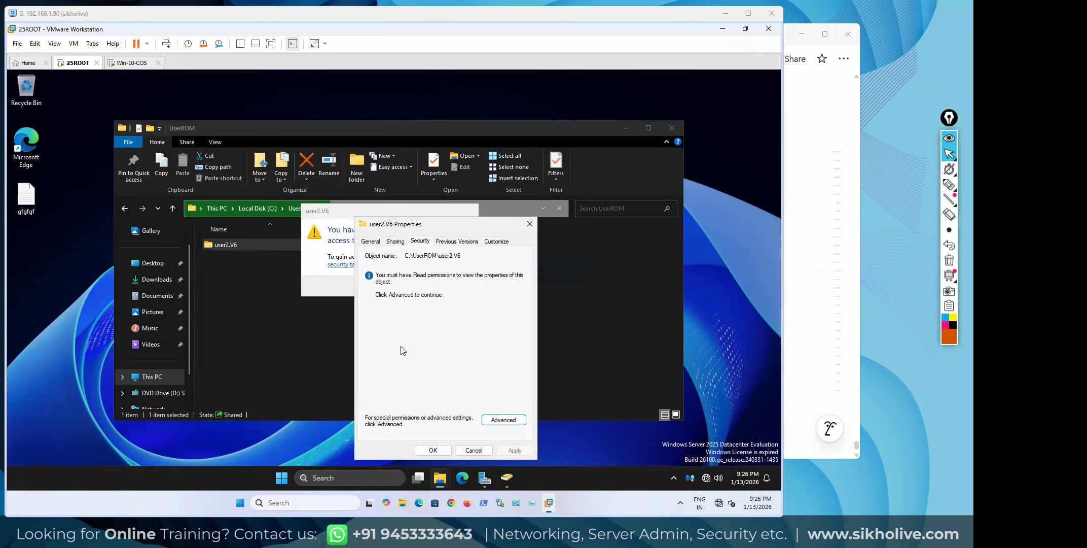
left_click(442, 450)
left_click(455, 286)
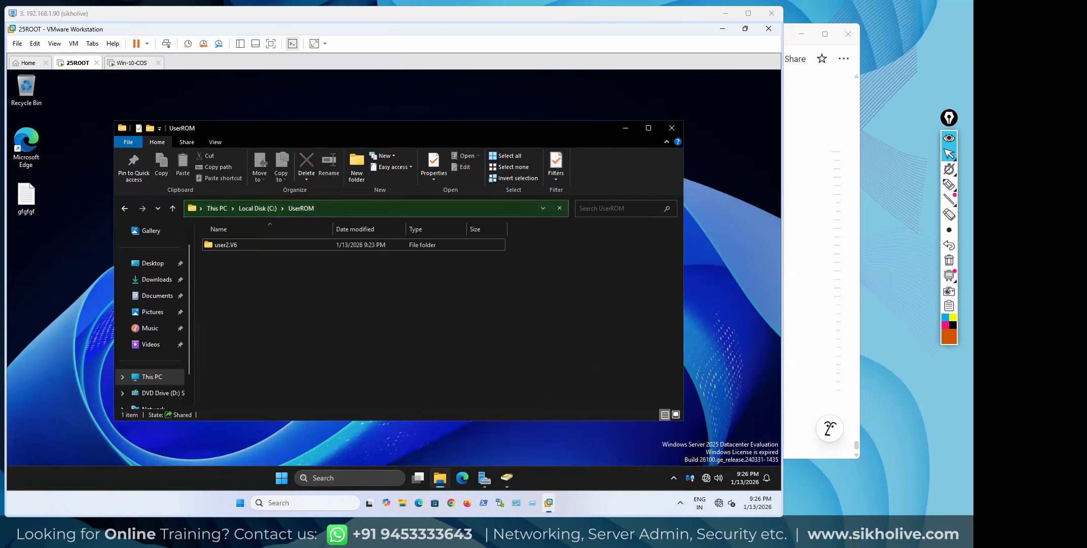
Open user2.V6 granting permanent access, then close the UserROM window
double_click(224, 245)
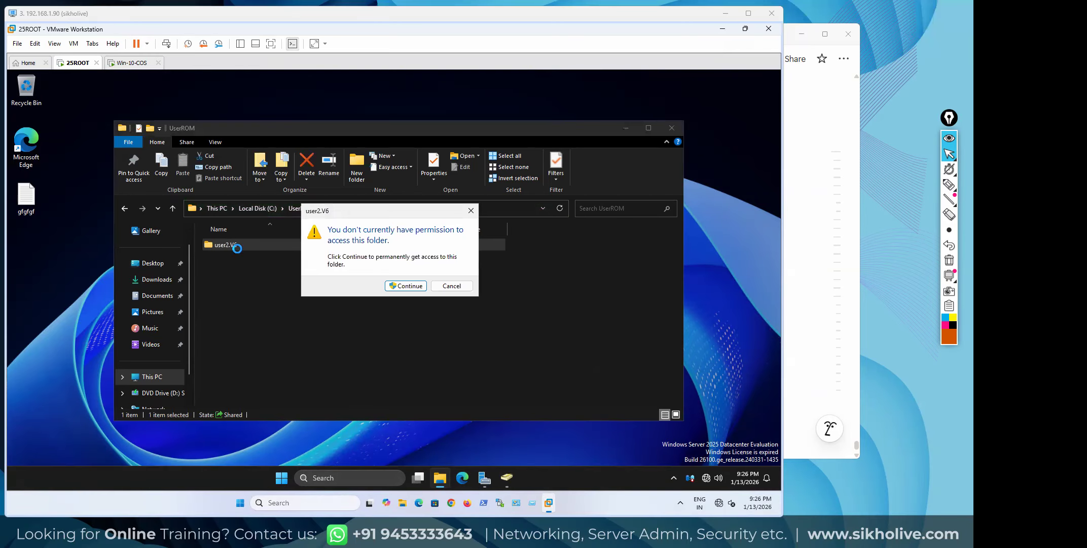
left_click(419, 287)
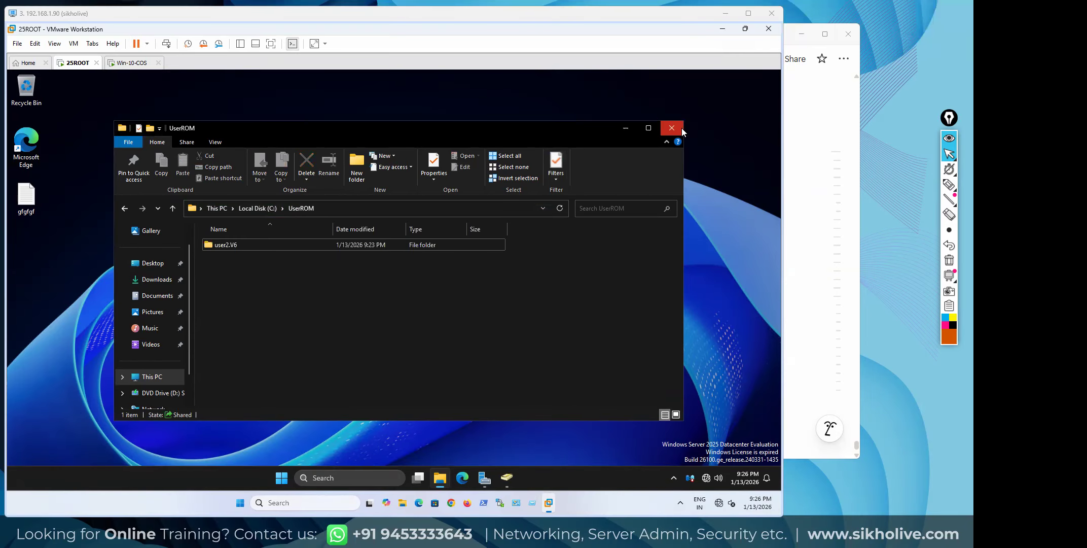
left_click(671, 127)
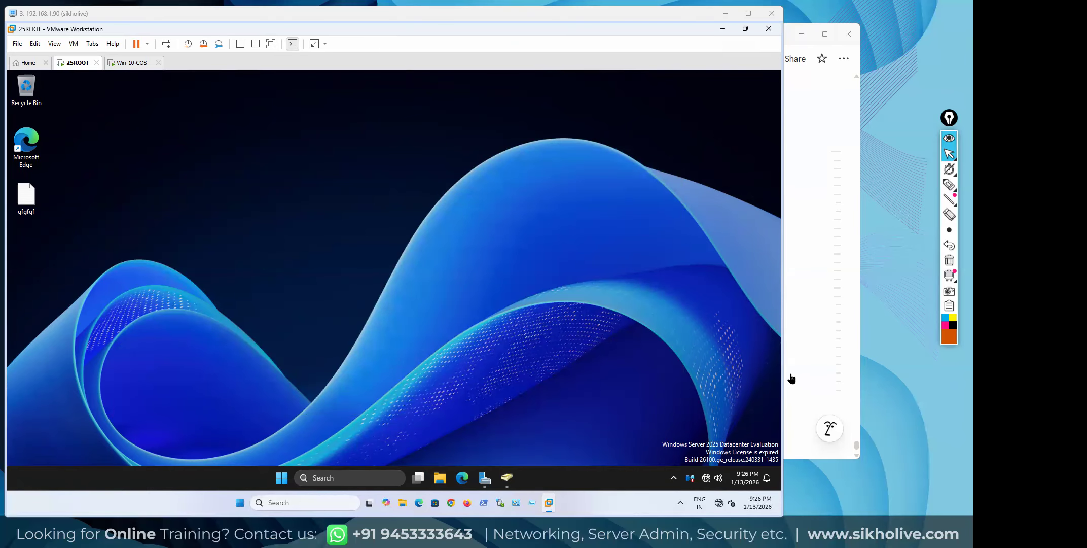
left_click(130, 64)
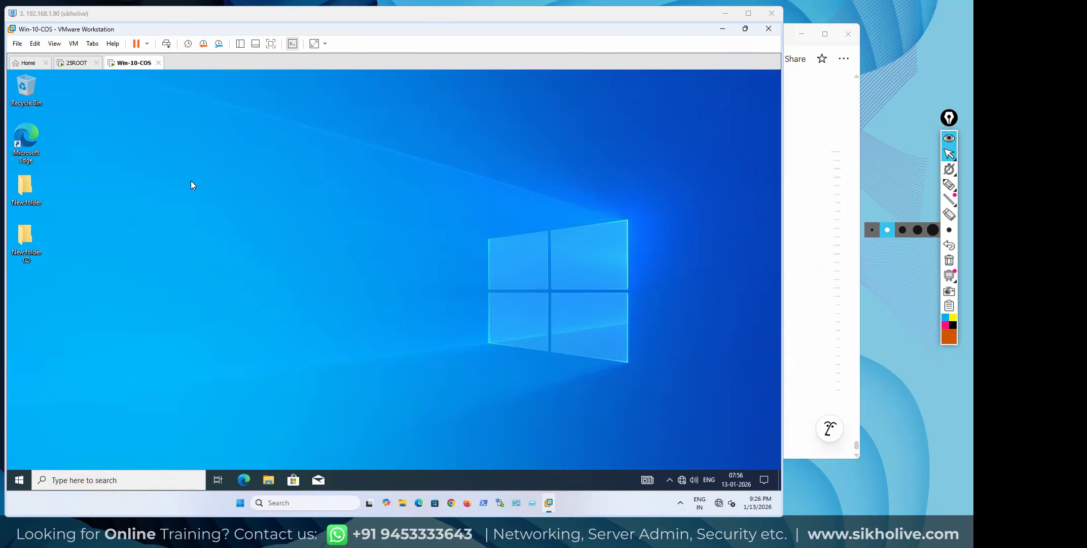
left_click(72, 62)
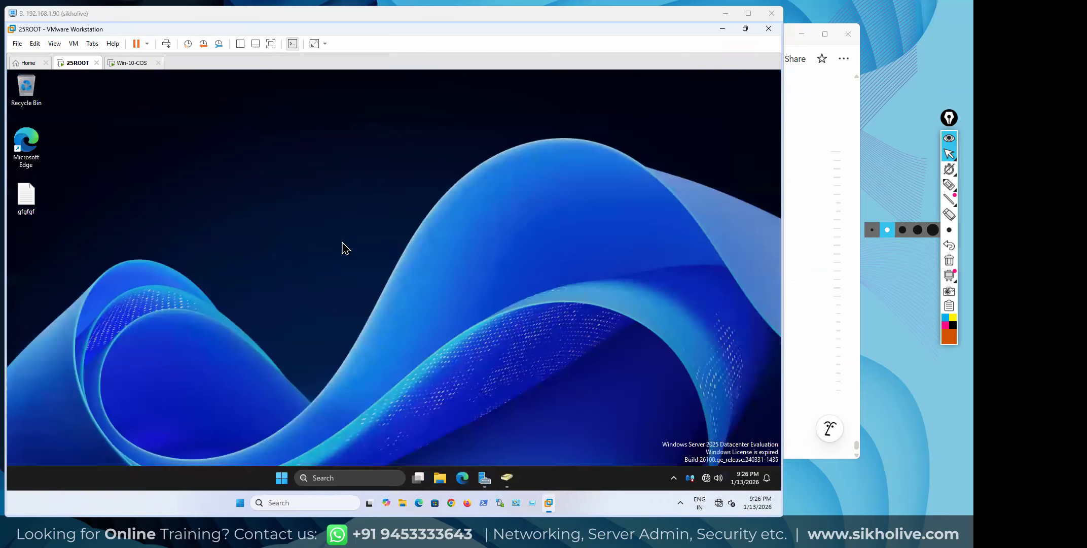
Launch secpol.msc from the Run box and expand Account Policies
key("super+r")
type("secpol")
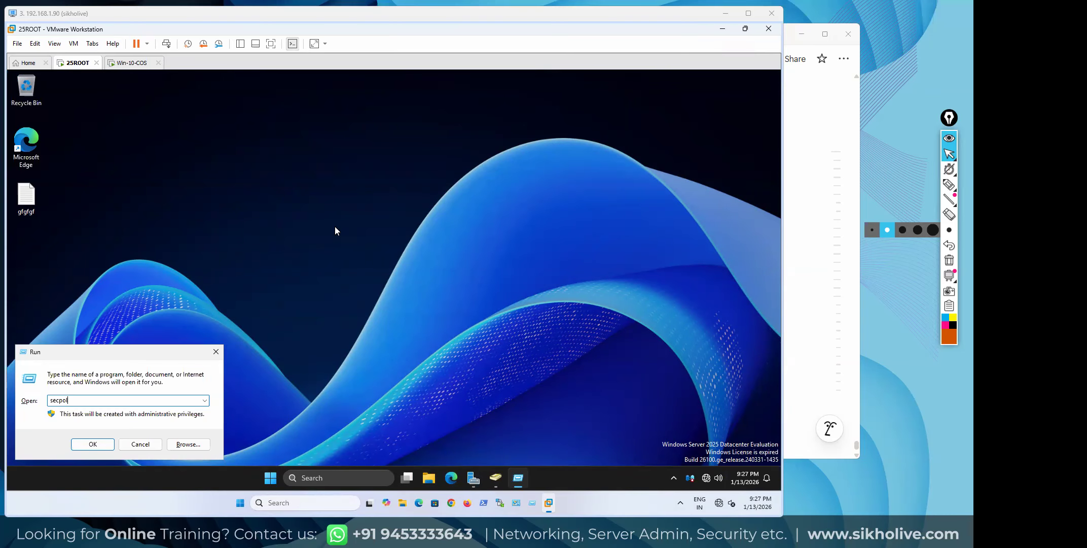
type(".msc")
key("Return")
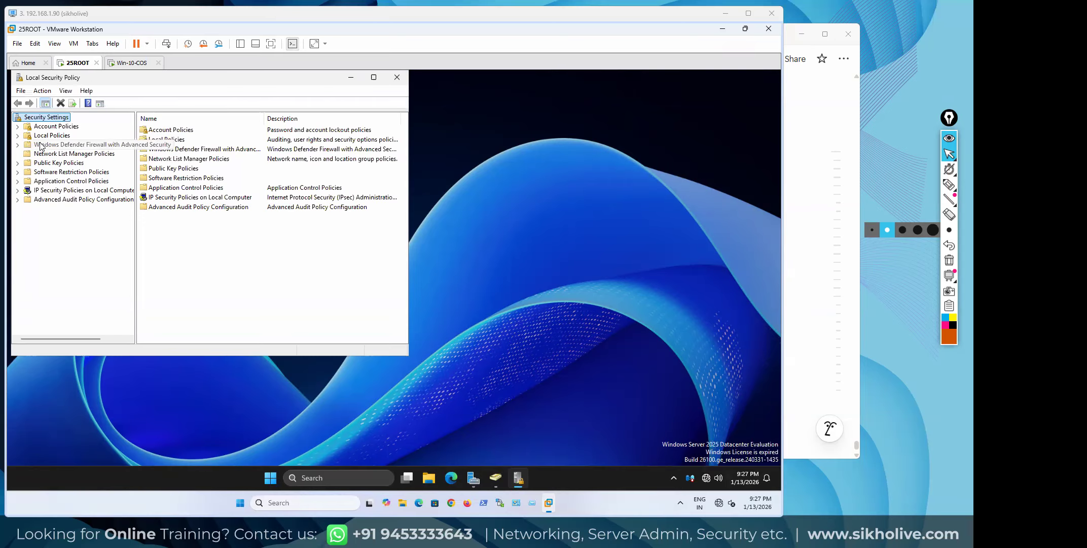
double_click(49, 126)
Review each Password Policy setting, from password history to reversible encryption, then show Account Lockout Policy
left_click(57, 137)
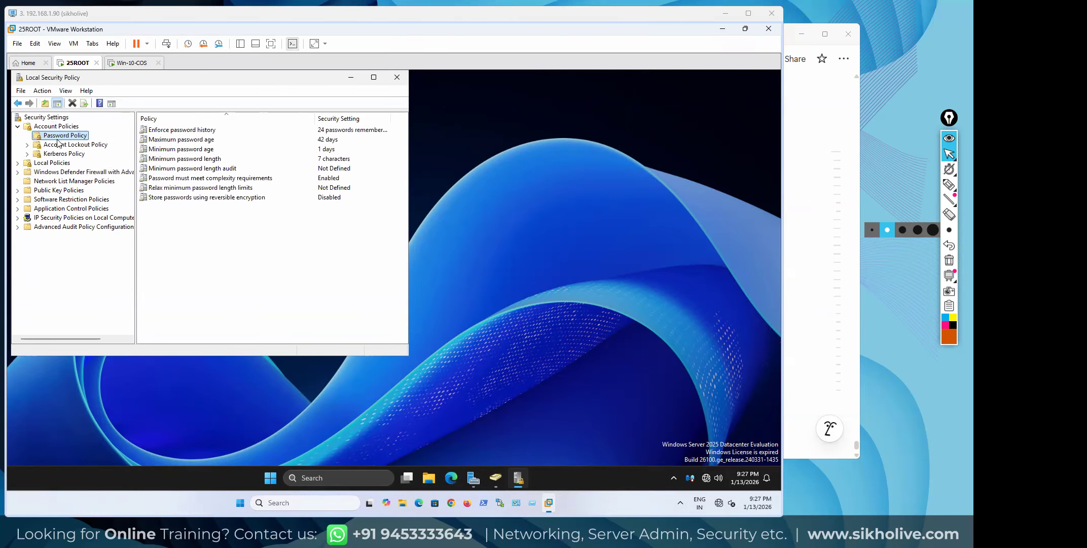
left_click_drag(408, 134, 465, 188)
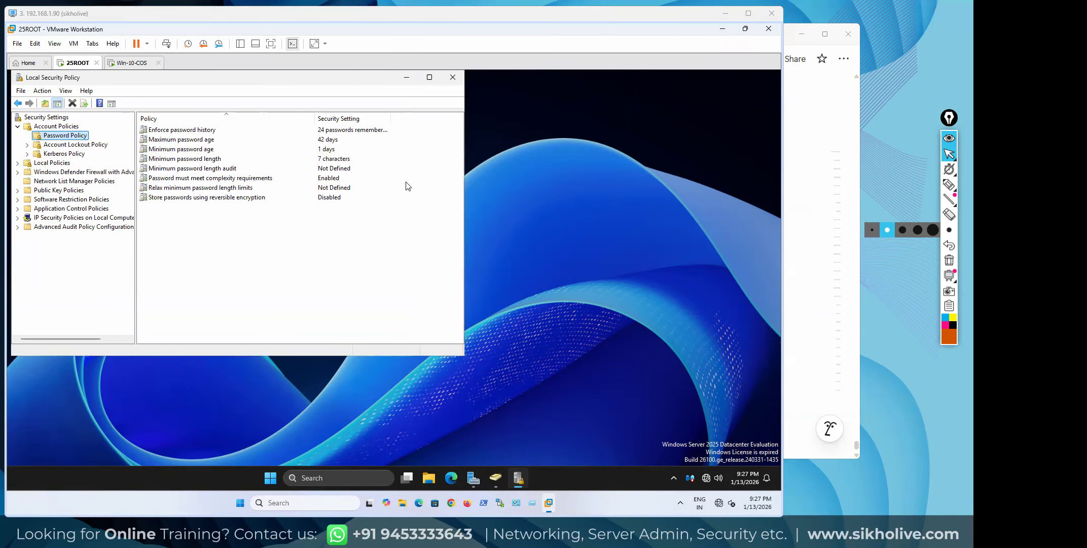
left_click(294, 130)
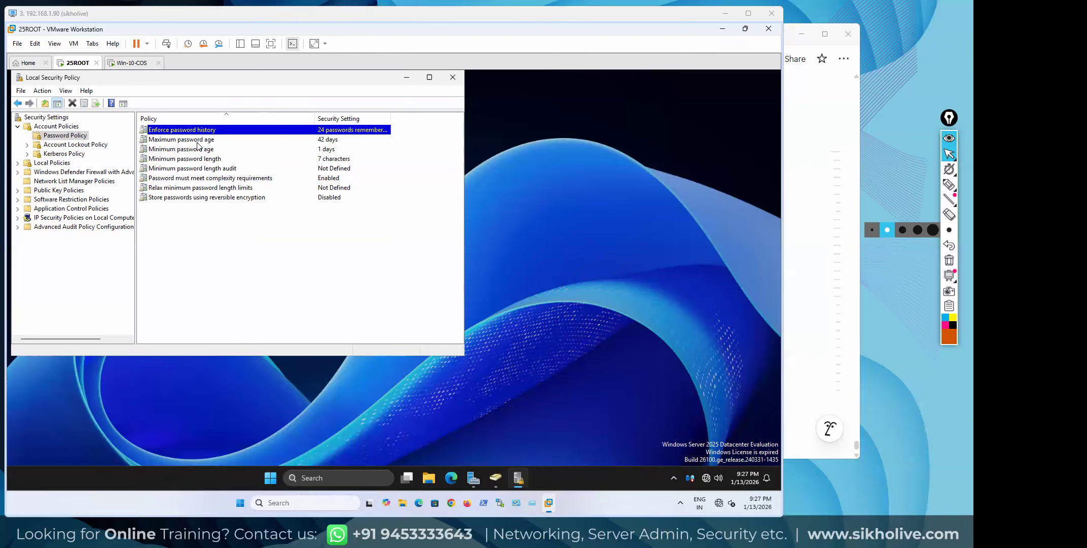
left_click(181, 144)
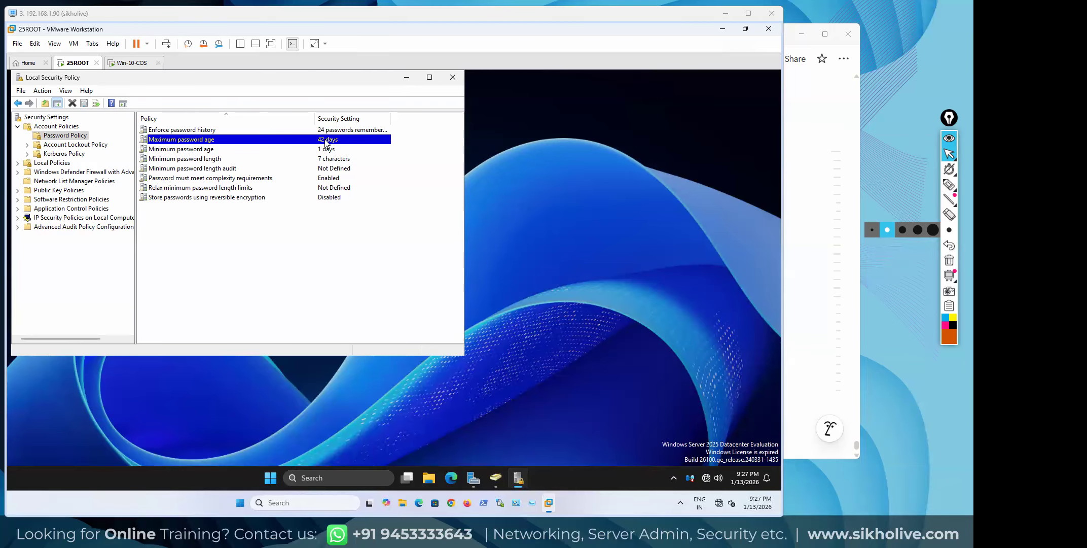
left_click(207, 149)
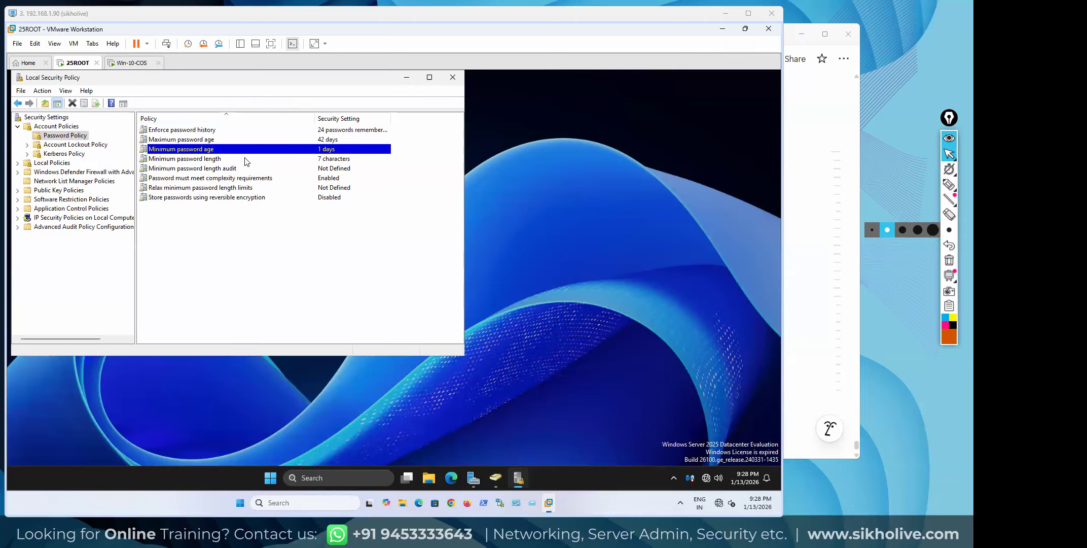
left_click(209, 160)
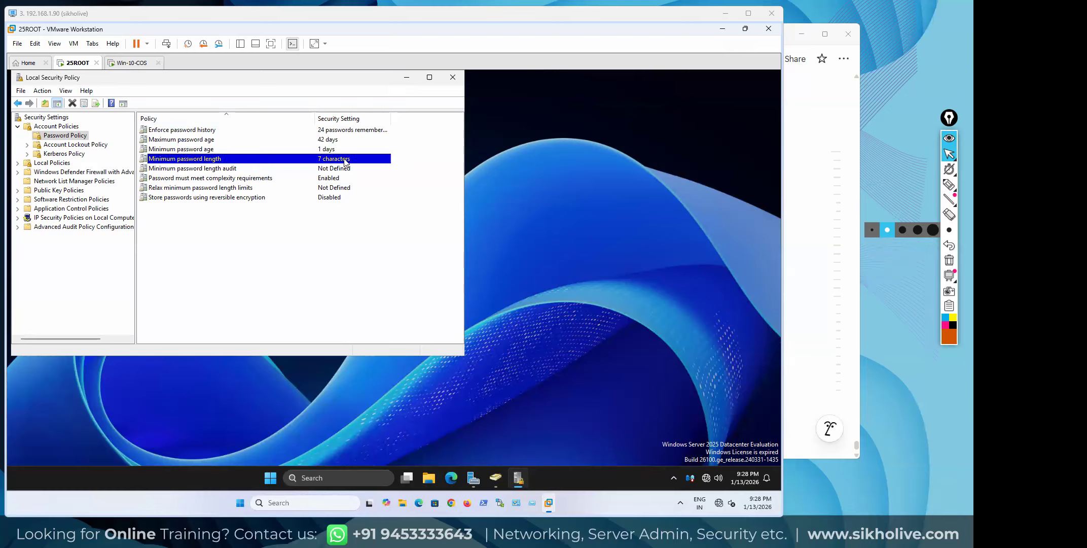
left_click(214, 171)
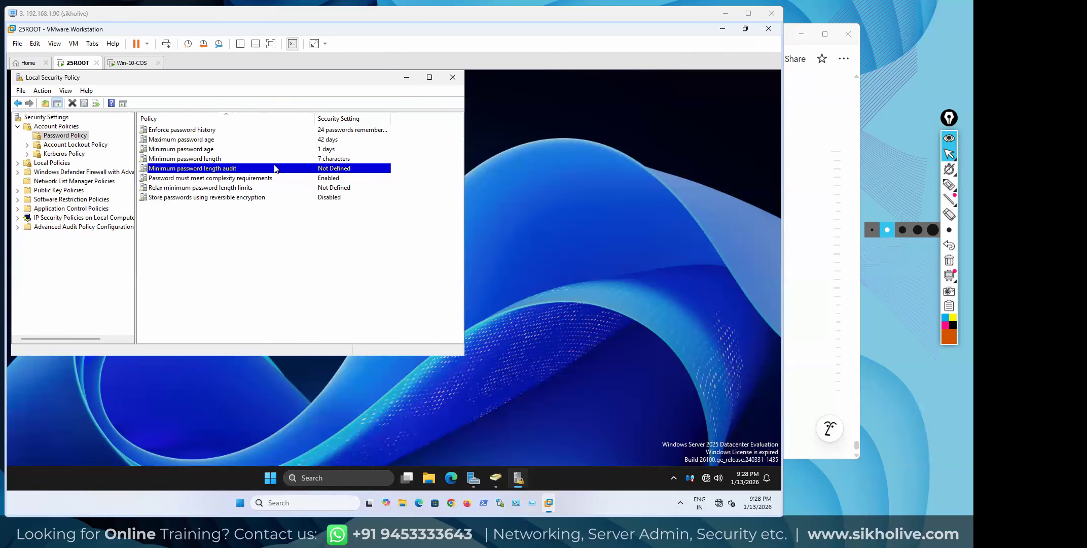
left_click(213, 181)
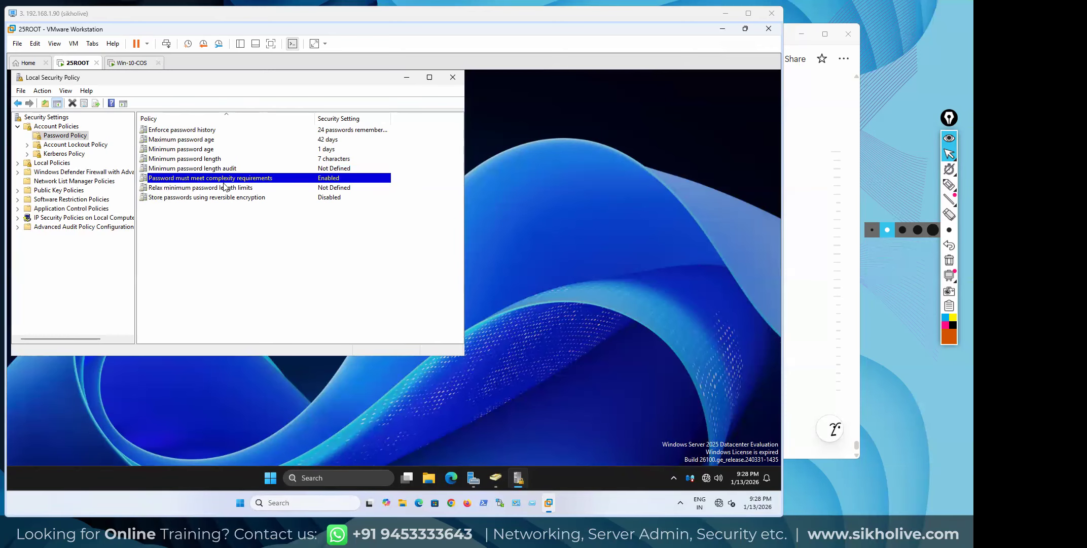
left_click(258, 197)
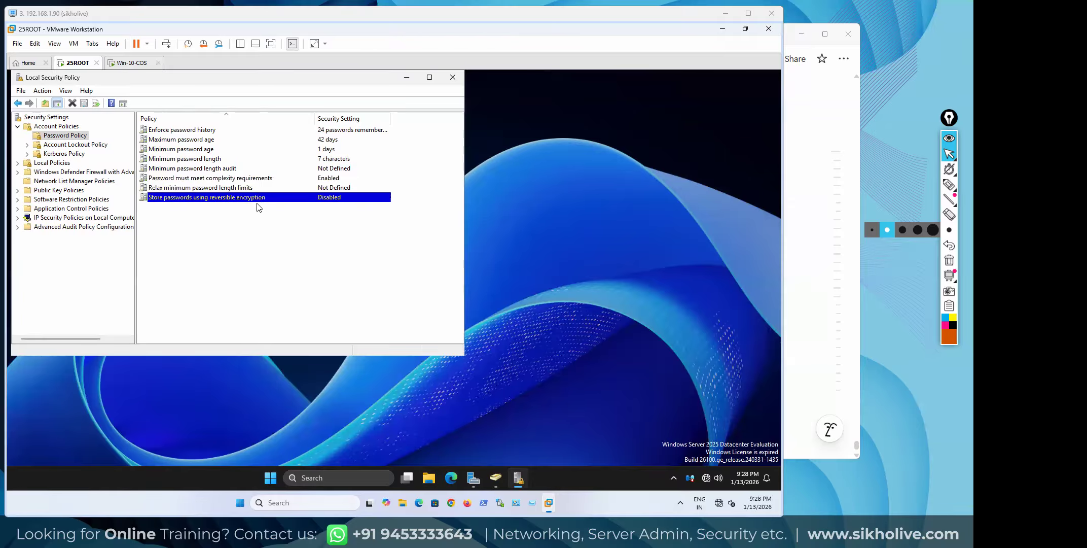
left_click(105, 146)
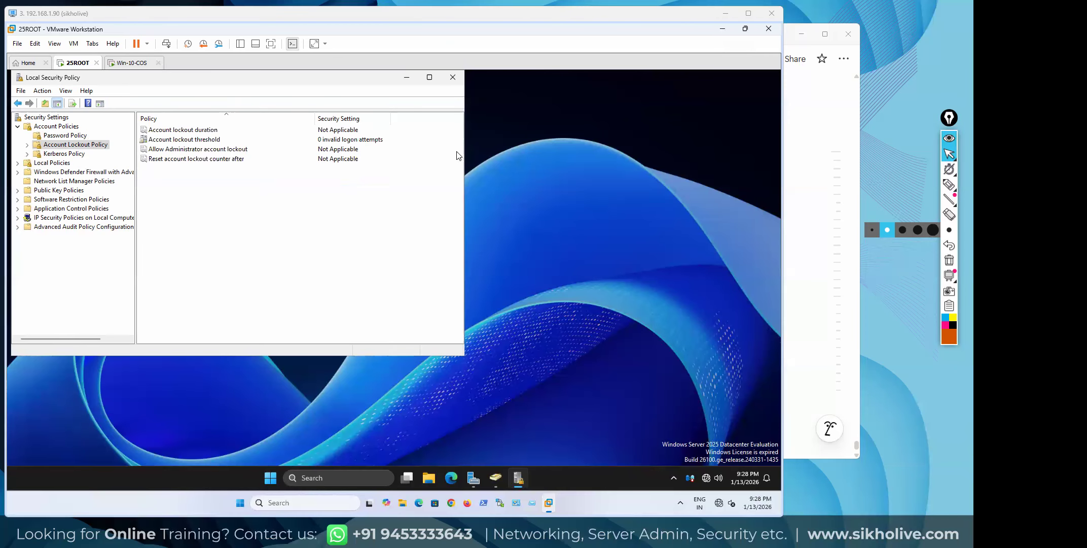
Mark a lockout policy row with the screen marker, then show the Kerberos Policy settings
left_click(948, 184)
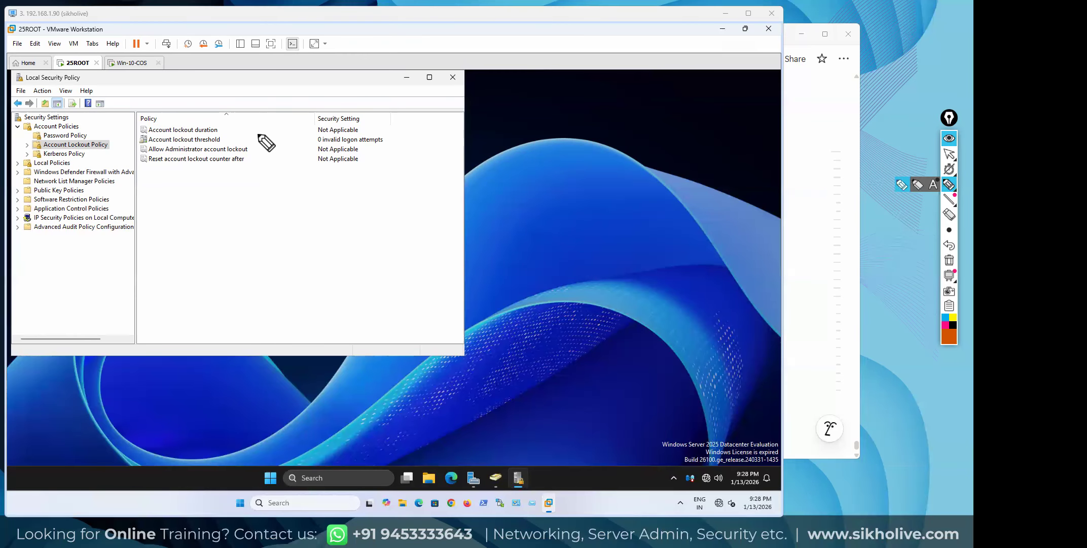
mouse_move(203, 208)
left_mouse_down()
mouse_move(234, 210)
mouse_move(207, 234)
mouse_move(205, 208)
mouse_move(254, 219)
left_mouse_up()
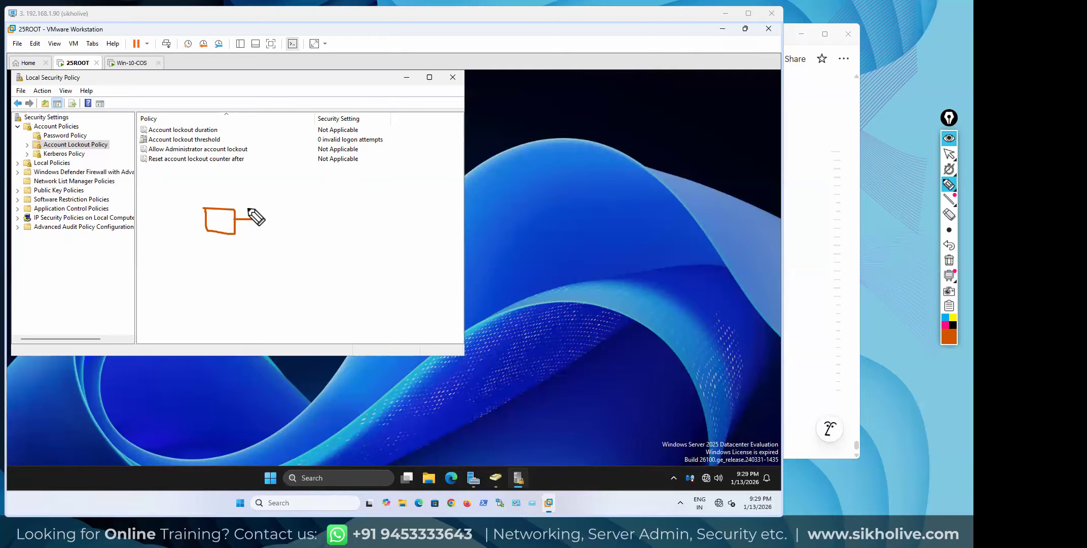
key("ctrl+shift+2")
left_click(949, 259)
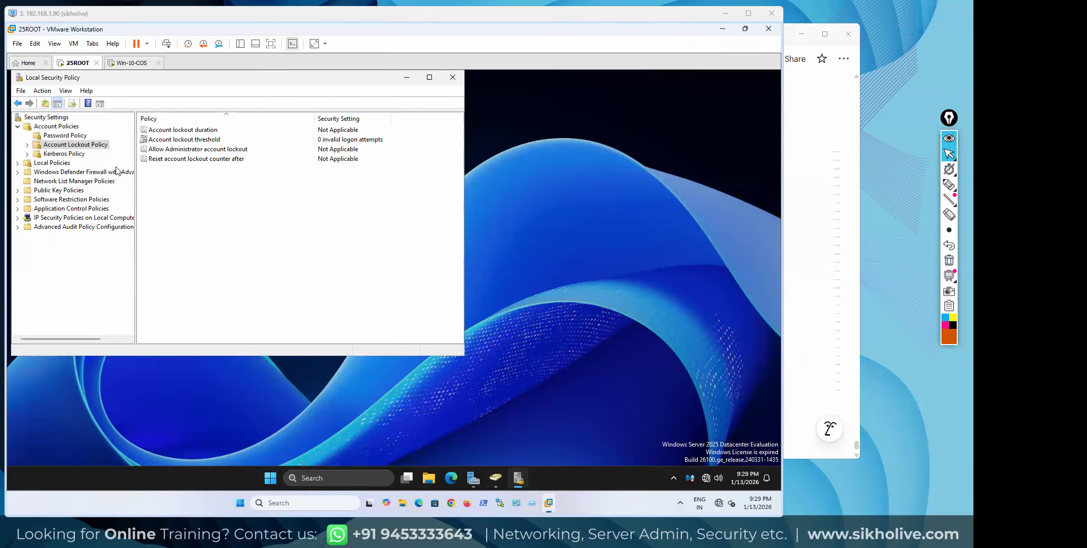
left_click(68, 155)
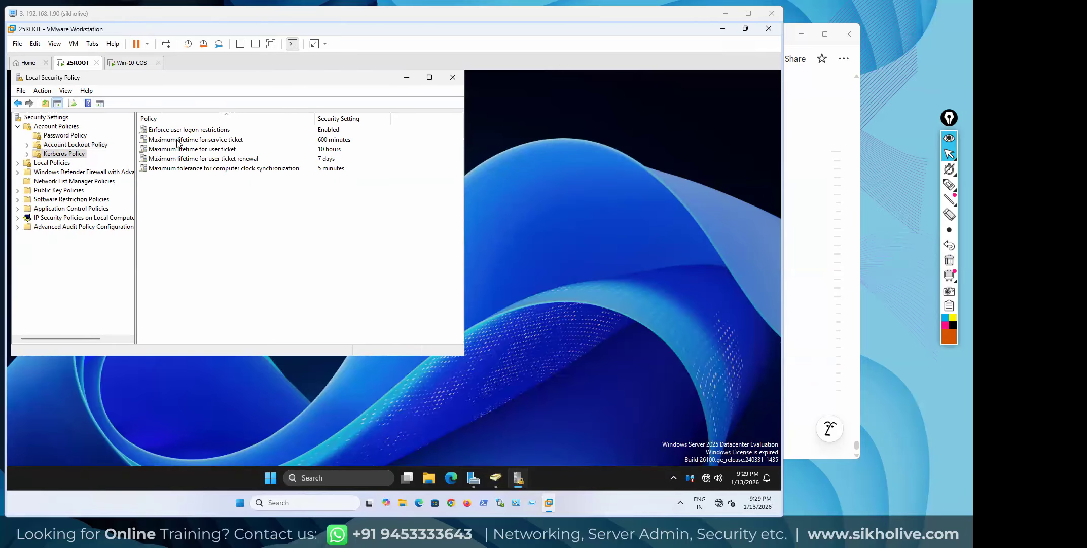
left_click(204, 140)
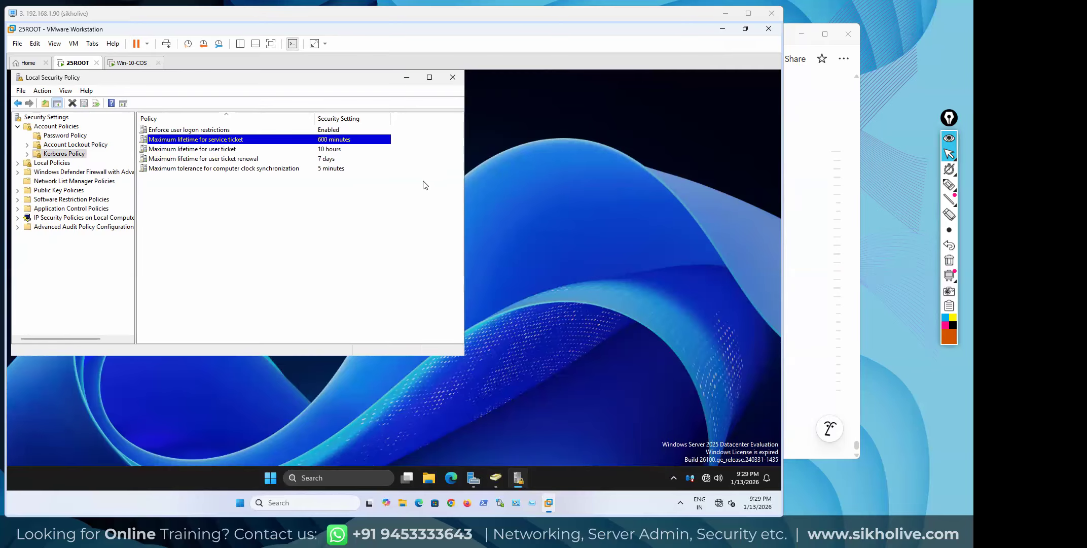
left_click(225, 150)
left_click(222, 161)
left_click(223, 169)
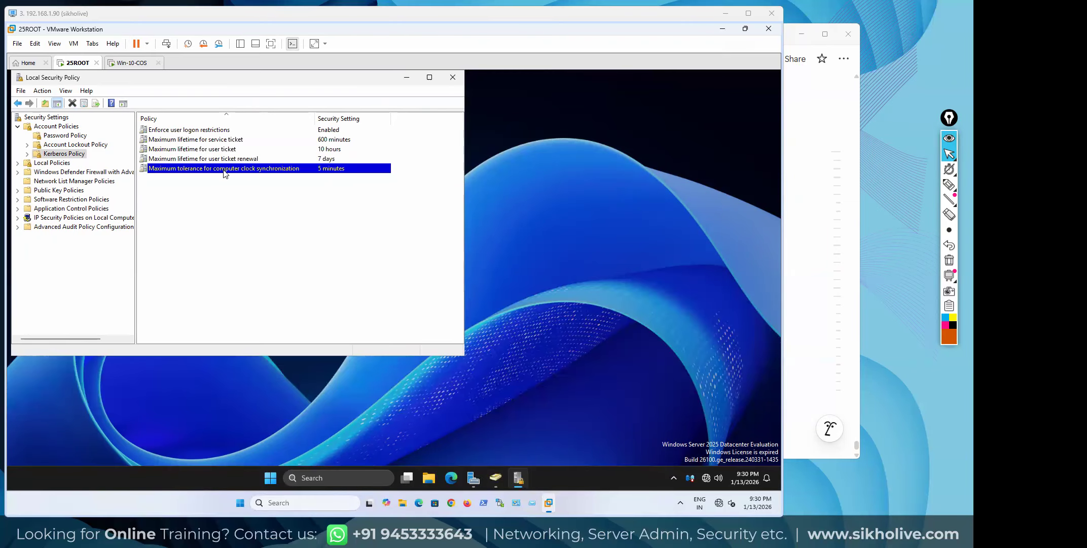
left_click(56, 155)
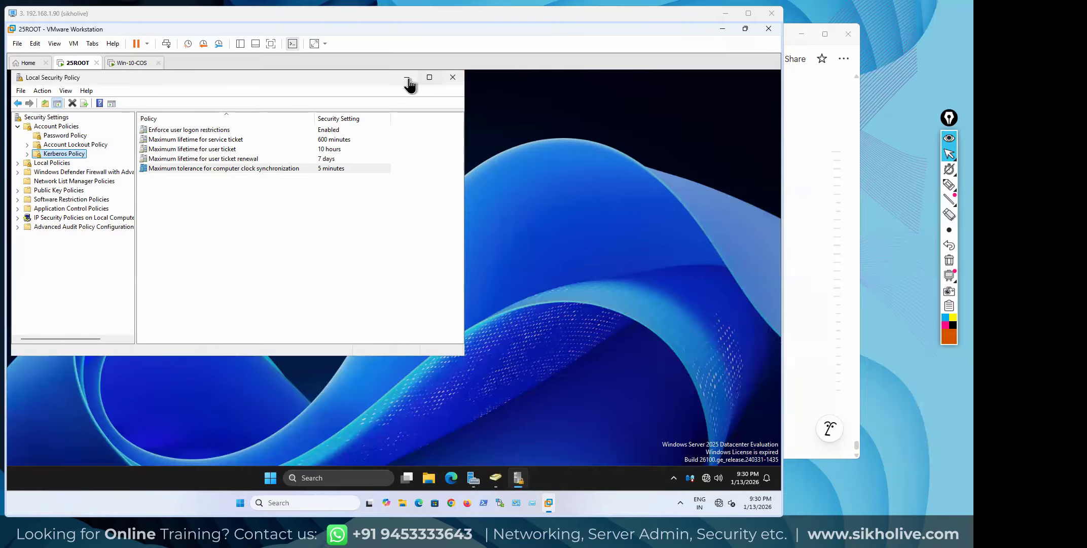
Centre the Local Security Policy window, then open and close File Explorer at This PC
left_click_drag(369, 82, 398, 99)
left_click(110, 99)
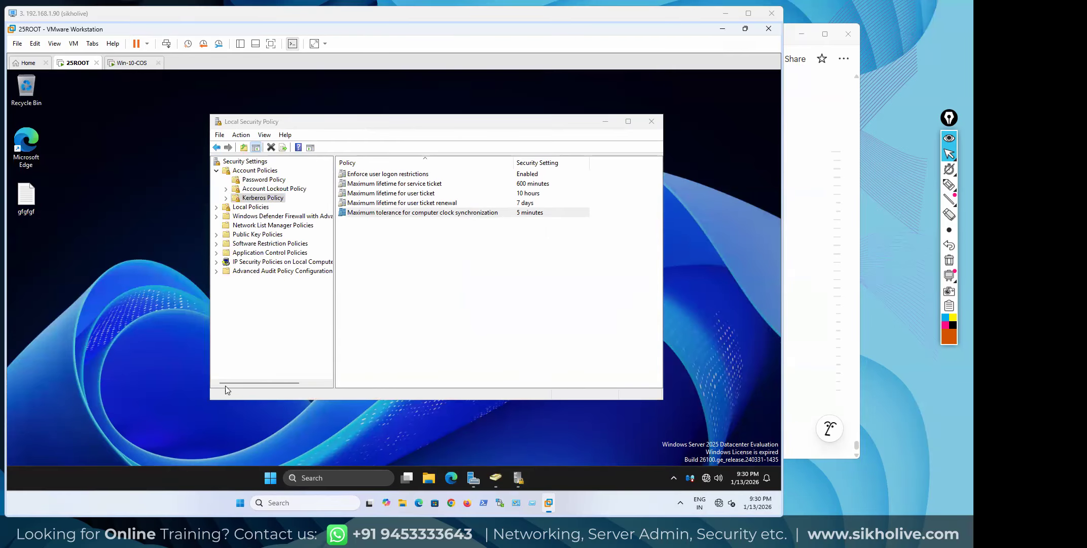
left_click(429, 478)
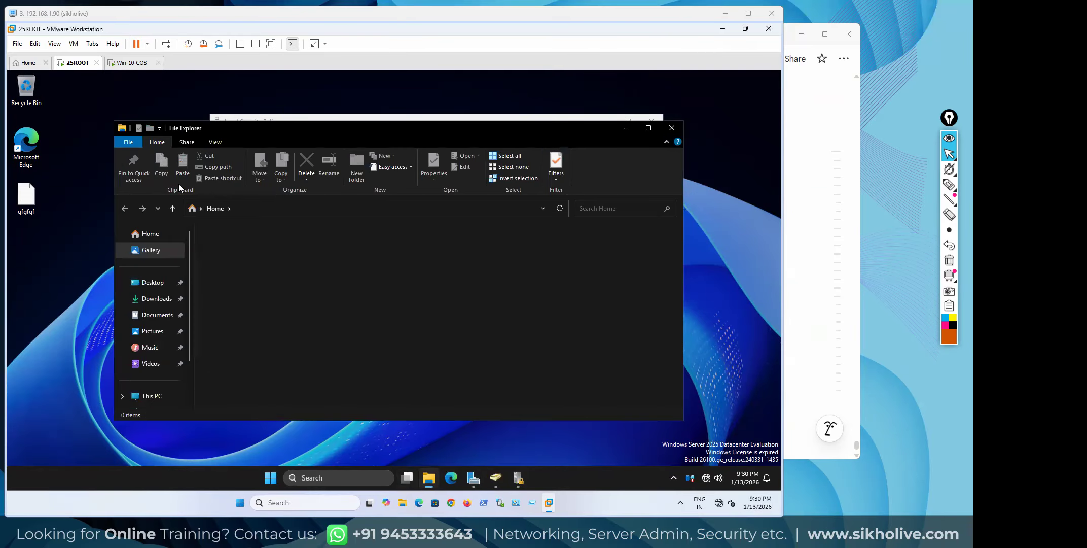
left_click(150, 396)
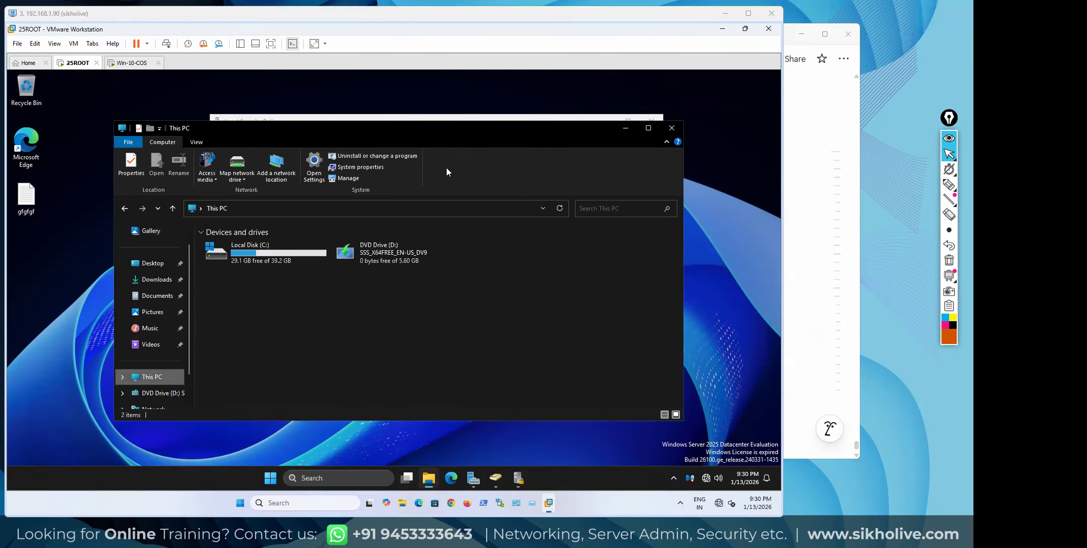
left_click(670, 128)
Bring Server Manager forward and launch ADSI Edit from Tools, then close it
left_click(473, 478)
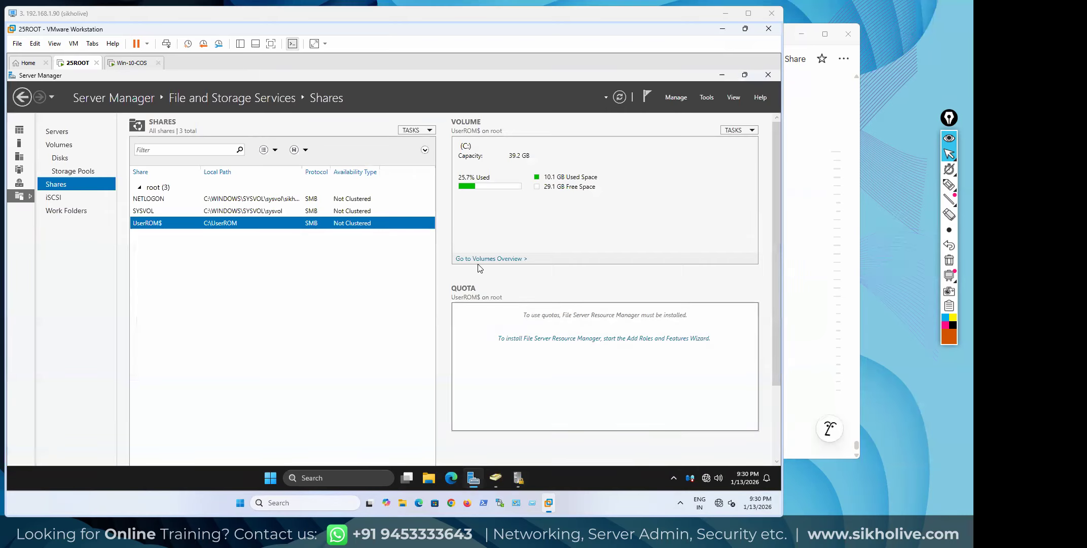
left_click(706, 97)
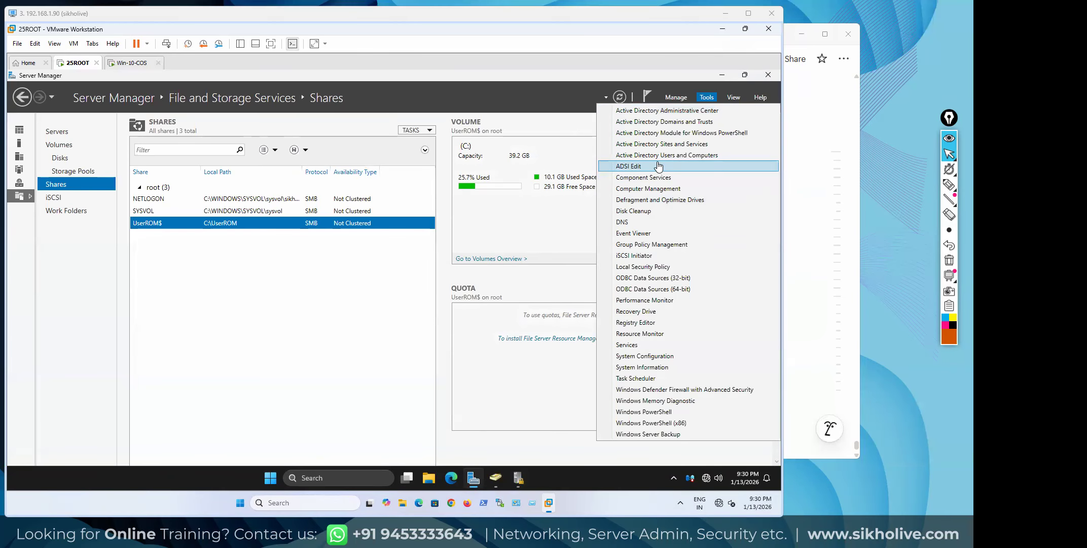
left_click(660, 164)
left_click(461, 107)
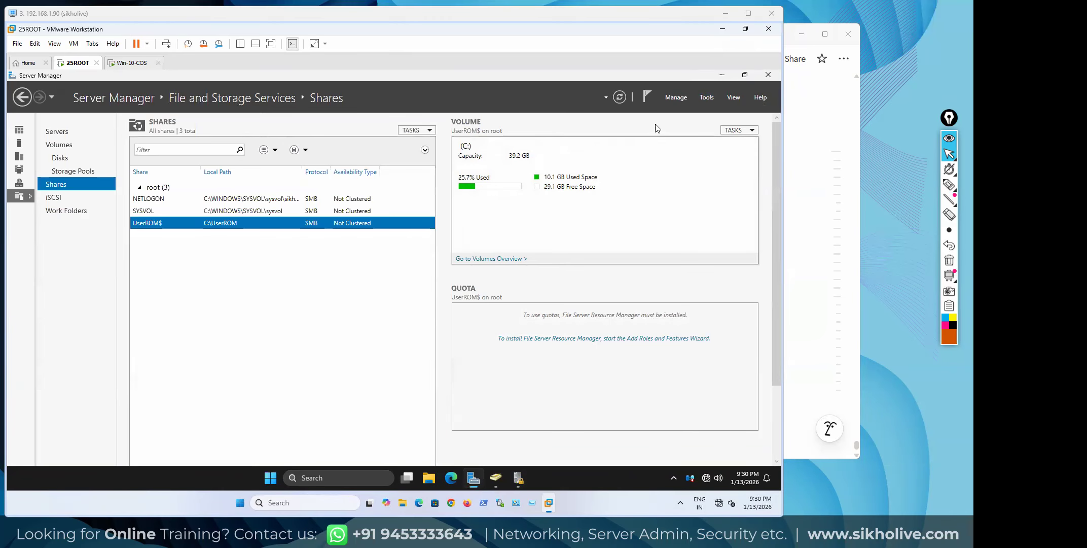
Minimize and restore Server Manager, leaving its Tools menu open
left_click(706, 96)
left_click(722, 75)
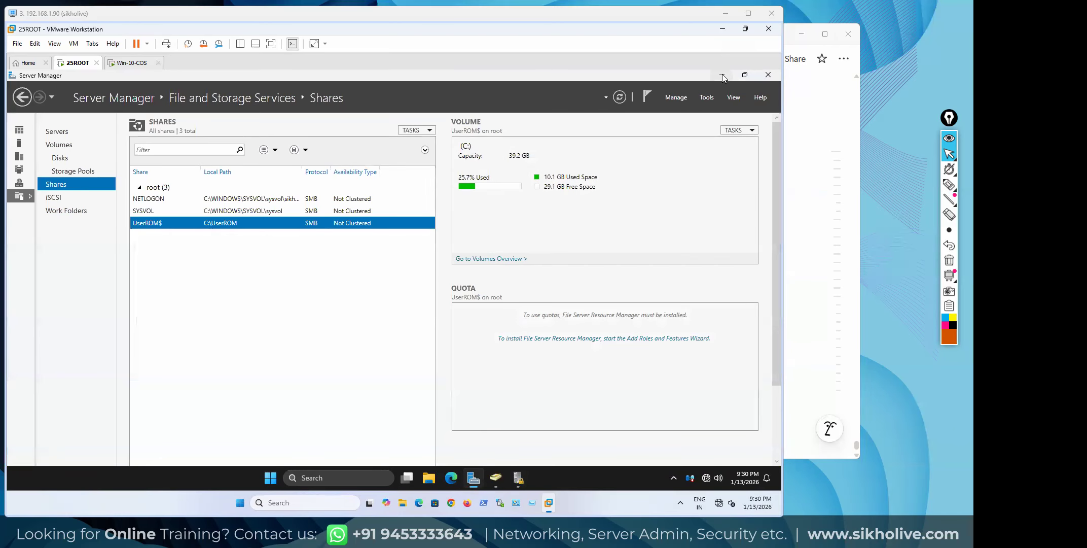
left_click(722, 75)
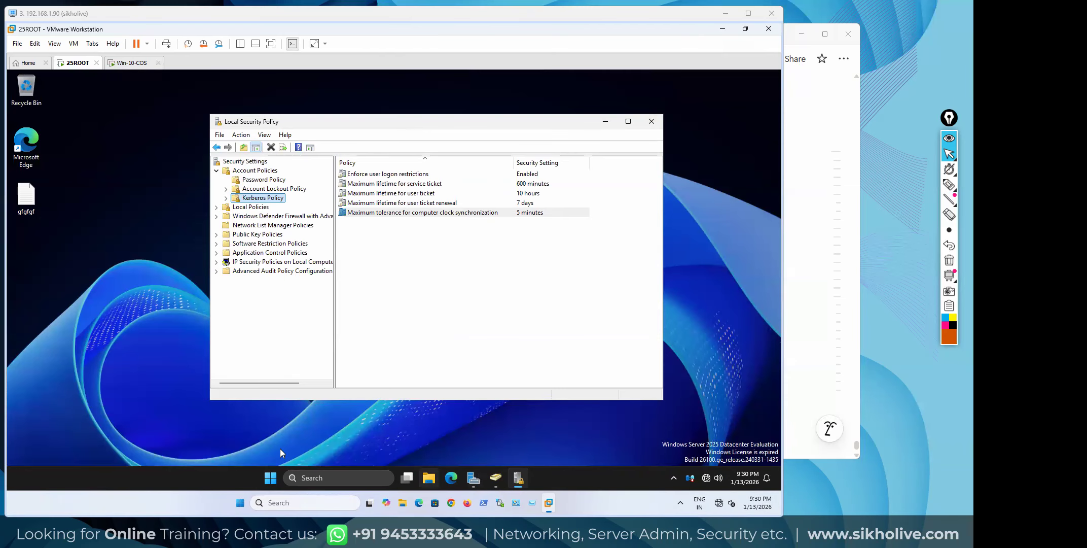
left_click(271, 478)
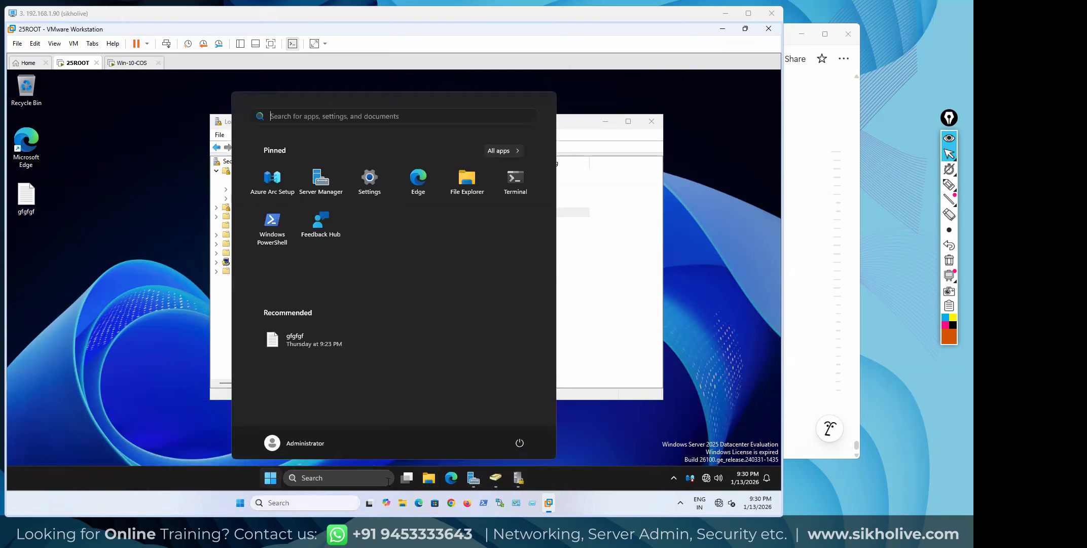
left_click(473, 477)
left_click(706, 97)
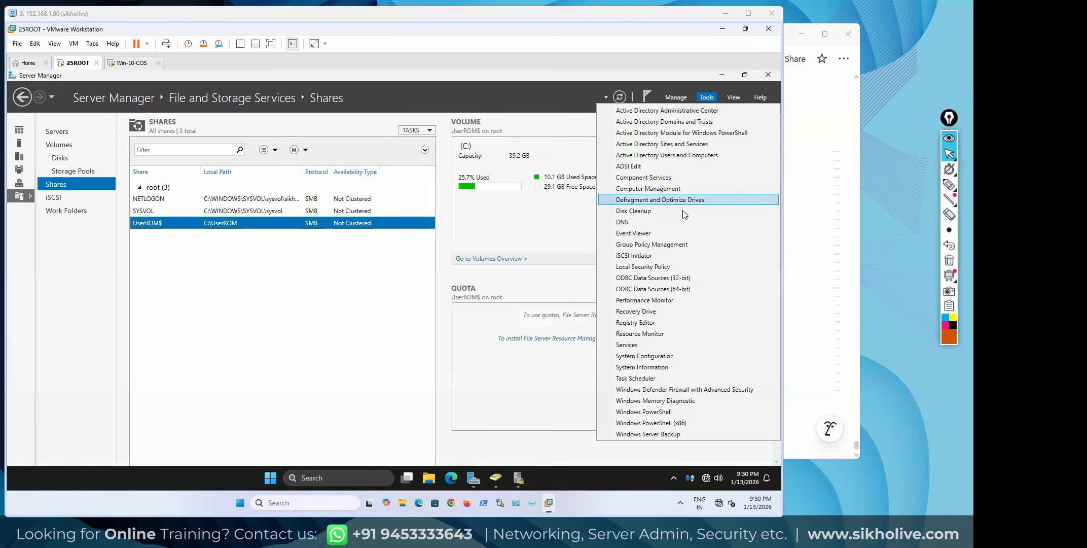
Launch DNS Manager and expand ROOT > Forward Lookup Zones to the sikholive.org zone
left_click(627, 221)
double_click(153, 153)
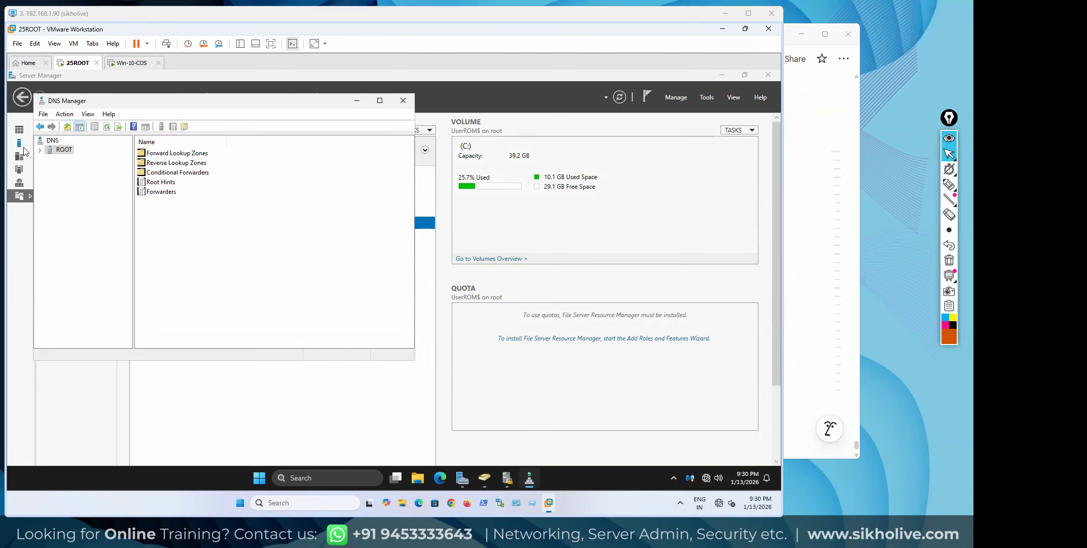
left_click(40, 150)
double_click(66, 159)
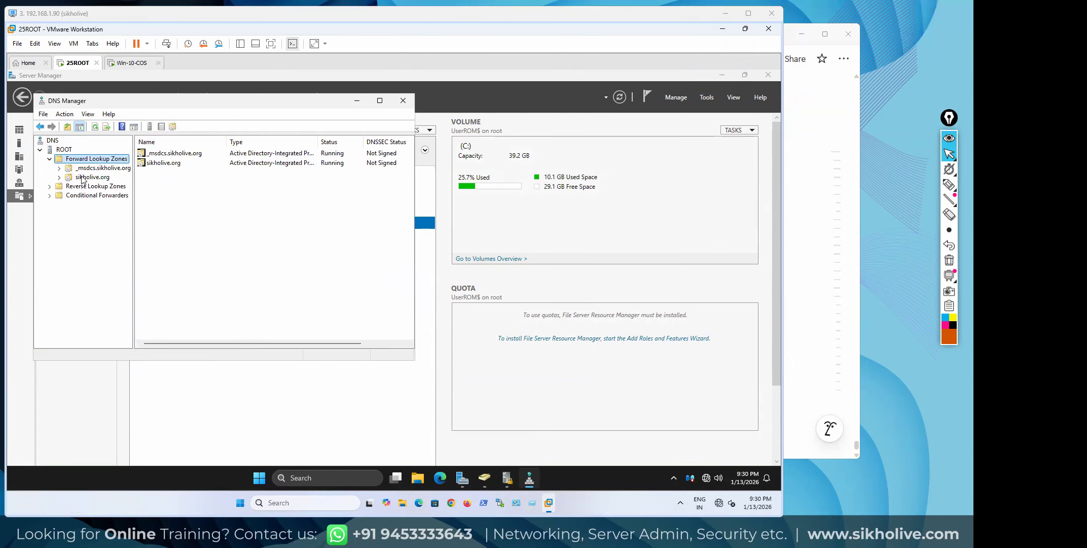
left_click(84, 177)
left_click_drag(415, 176, 450, 176)
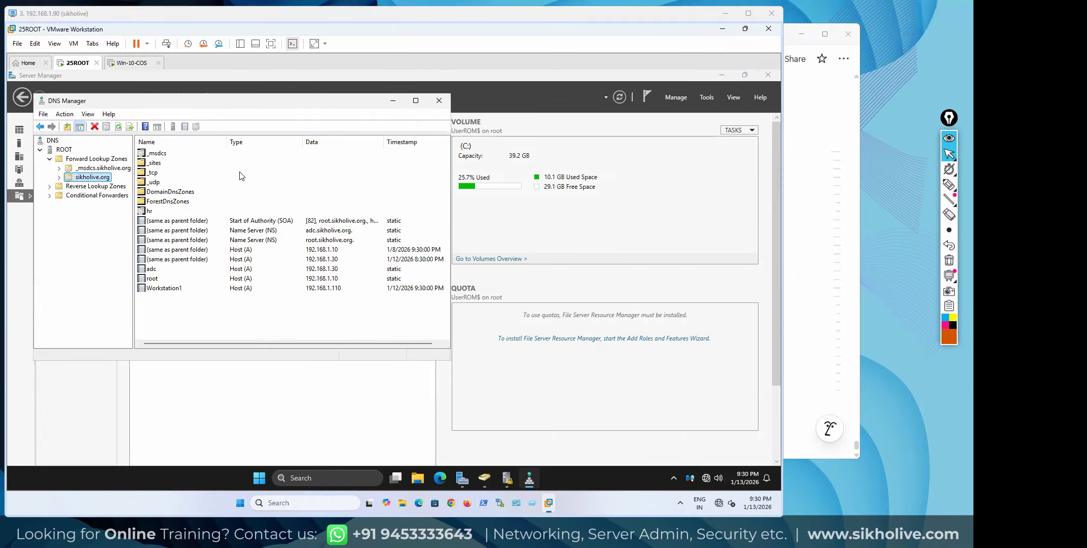
Show the _tcp SRV records, autosize the Data column and widen the window
double_click(151, 172)
left_click(163, 183)
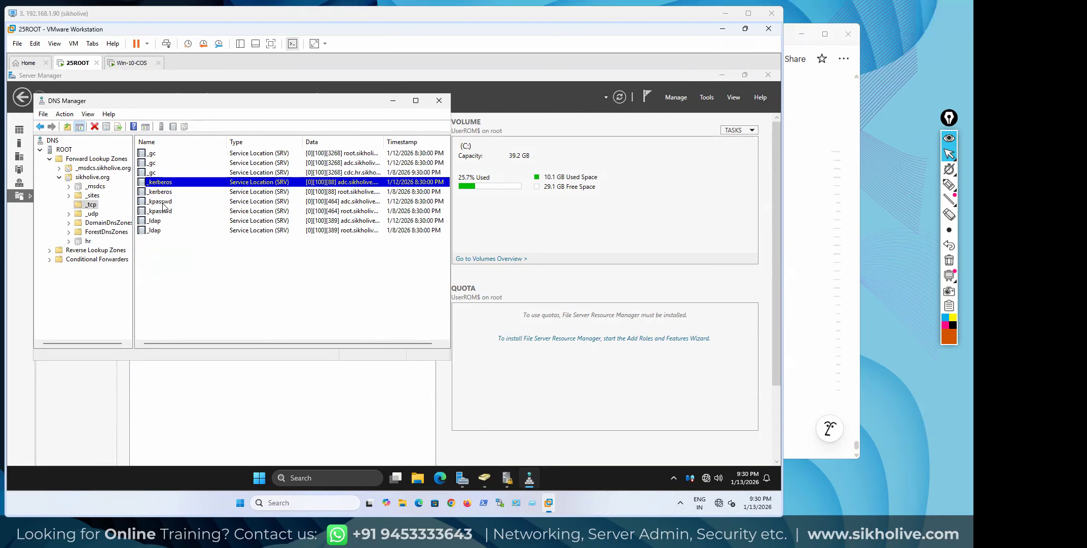
double_click(384, 143)
left_click_drag(450, 164, 531, 209)
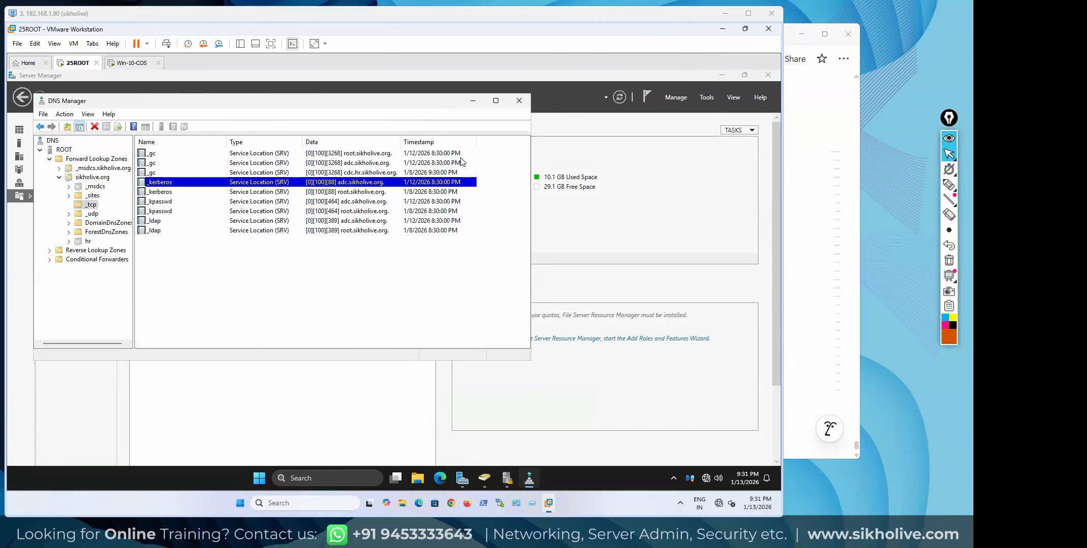
mouse_move(950, 199)
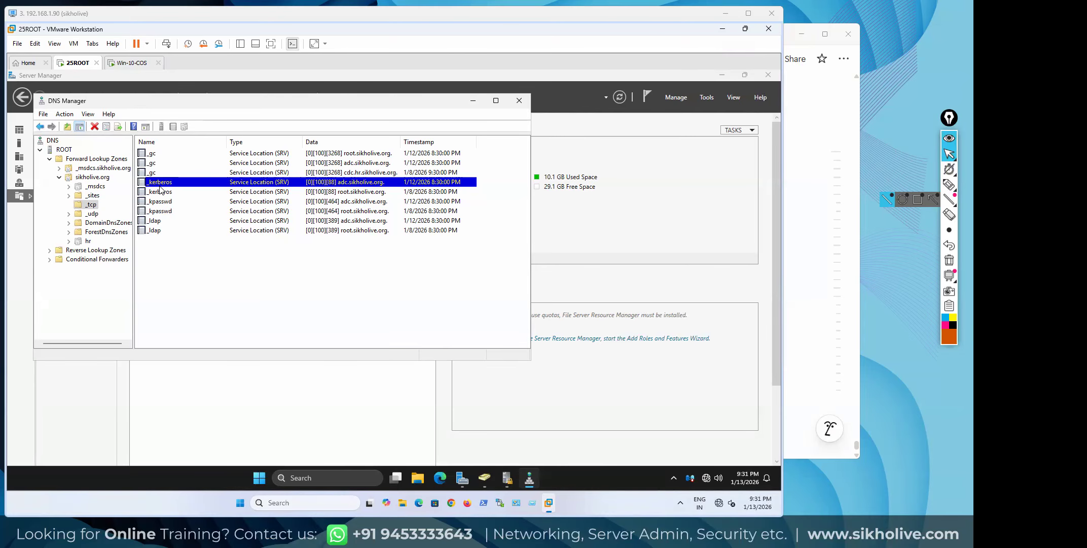
Switch Epic Pen to the highlighter pen with magenta ink
left_click(949, 185)
left_click(950, 336)
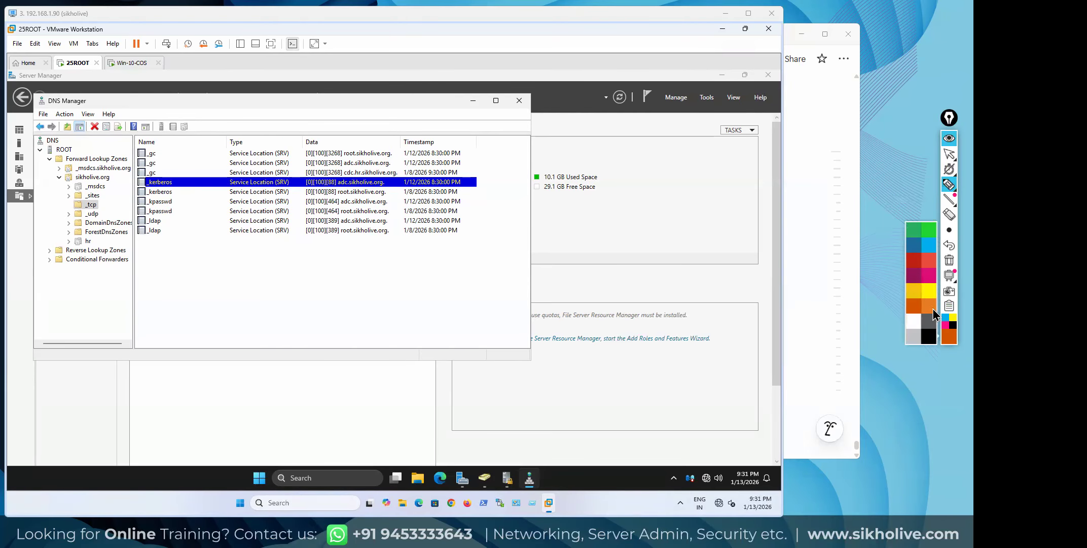
left_click(929, 275)
Draw an arrow at _kerberos, handwrite user-ticket notes, and circle the 25ROOT VM name
left_click_drag(169, 175, 183, 151)
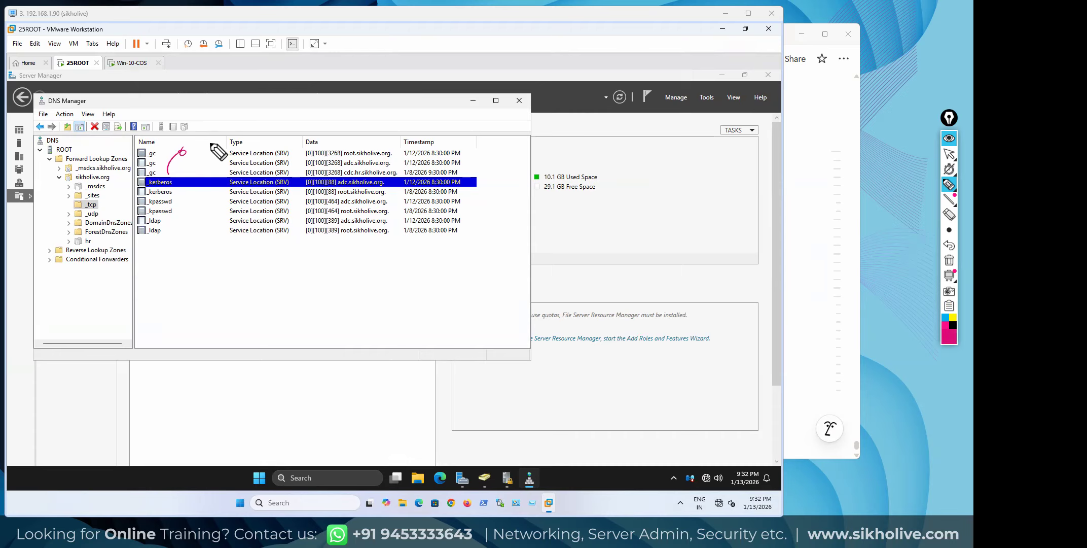
mouse_move(211, 113)
left_mouse_down()
mouse_move(252, 102)
mouse_move(214, 120)
mouse_move(261, 120)
left_mouse_up()
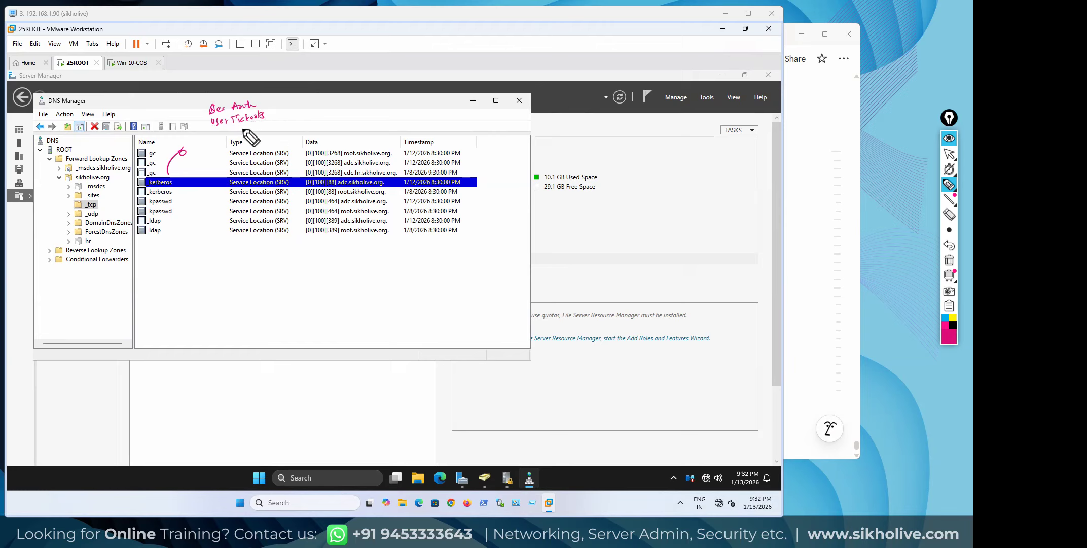
left_click_drag(195, 113, 207, 142)
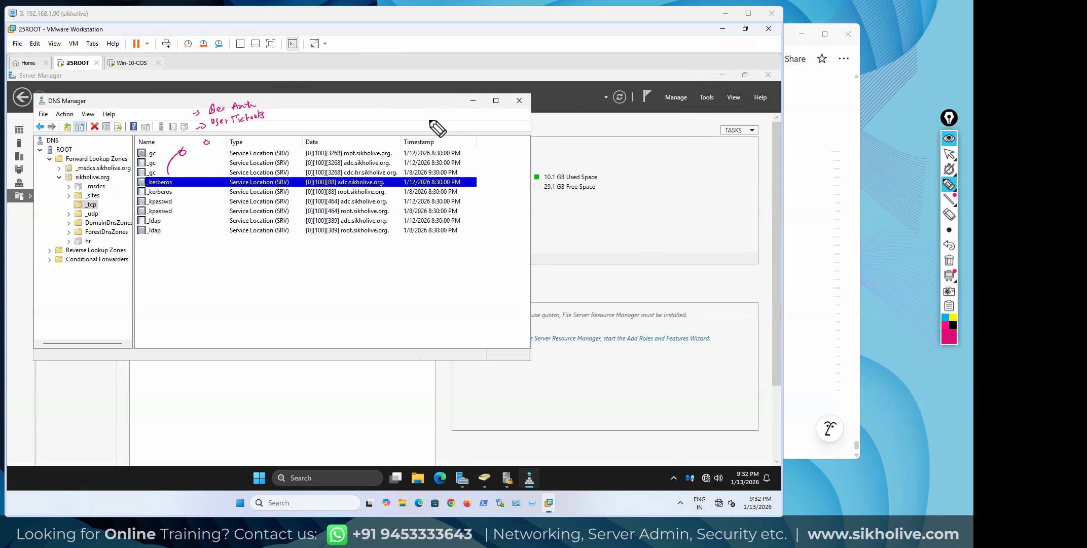
mouse_move(415, 77)
left_mouse_down()
mouse_move(439, 98)
mouse_move(415, 77)
mouse_move(556, 77)
left_mouse_up()
mouse_move(89, 61)
left_mouse_down()
mouse_move(119, 75)
mouse_move(111, 70)
left_mouse_up()
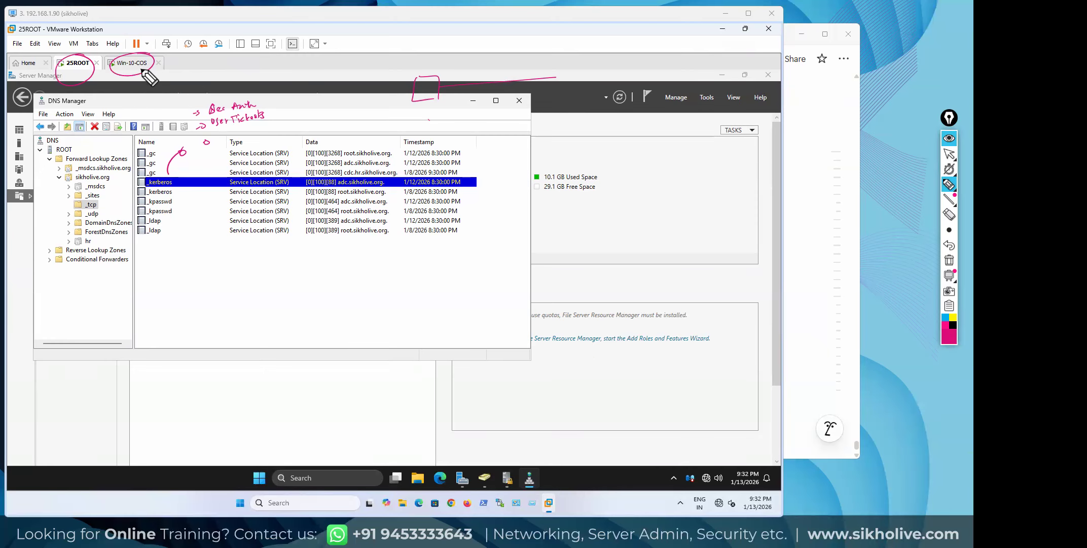
Link the Win-10-COS circle to 25ROOT and sketch a DC box connected to C1
left_click_drag(111, 86, 97, 77)
mouse_move(514, 208)
left_mouse_down()
mouse_move(536, 224)
mouse_move(527, 226)
mouse_move(523, 218)
mouse_move(647, 212)
left_mouse_up()
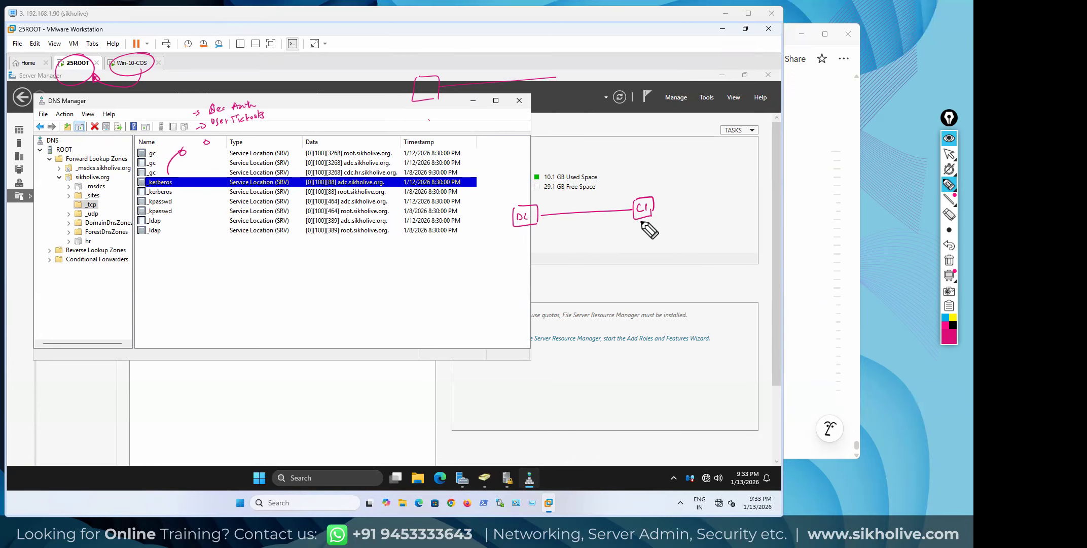
mouse_move(631, 230)
left_mouse_down()
mouse_move(641, 227)
mouse_move(595, 235)
mouse_move(547, 224)
left_mouse_up()
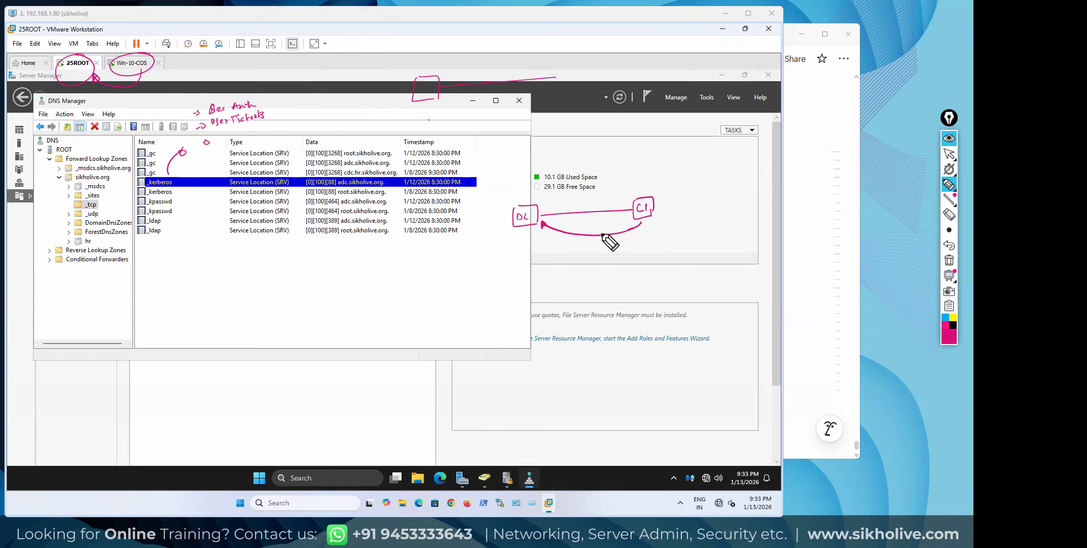
Number the exchange steps 1 and 2 and write 'KDC = Key Distribution Center' below
left_click_drag(588, 228, 589, 232)
left_click_drag(588, 225, 588, 225)
left_click_drag(594, 245, 613, 245)
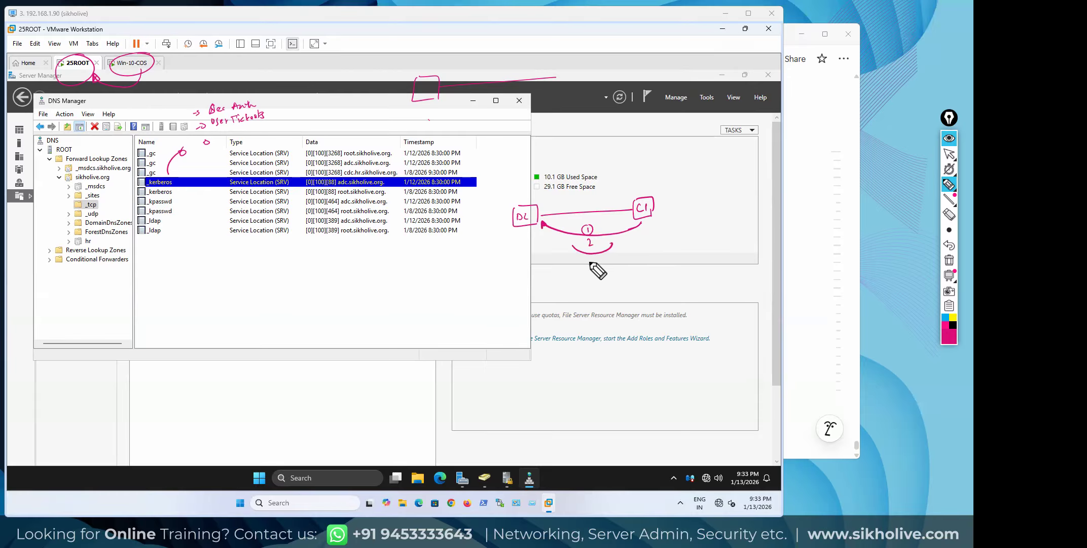
left_click_drag(583, 263, 726, 255)
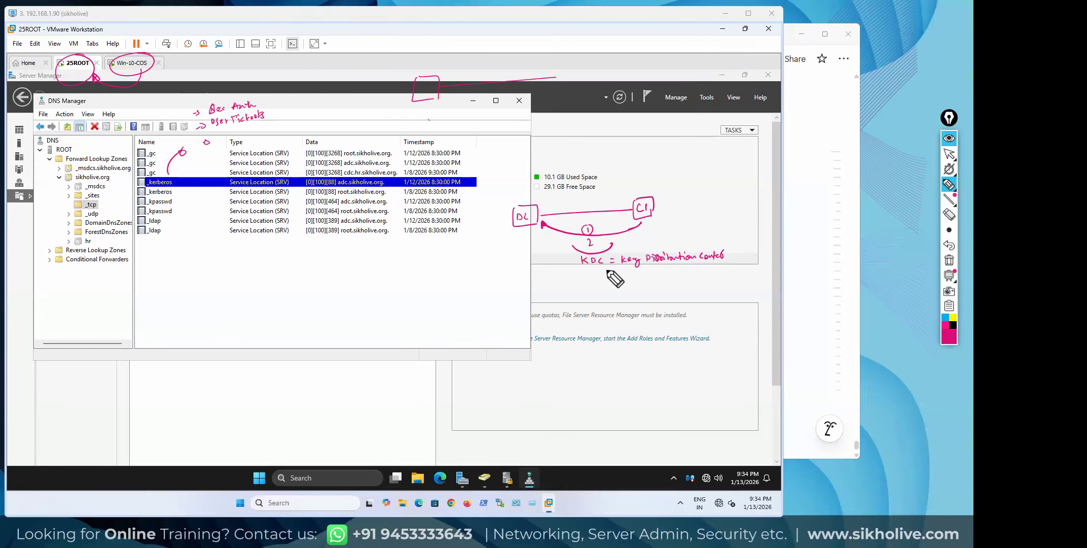
Add a ticket note under the KDC definition and write 'Authentication' beneath it
mouse_move(595, 276)
left_mouse_down()
mouse_move(641, 277)
mouse_move(601, 287)
mouse_move(662, 285)
left_mouse_up()
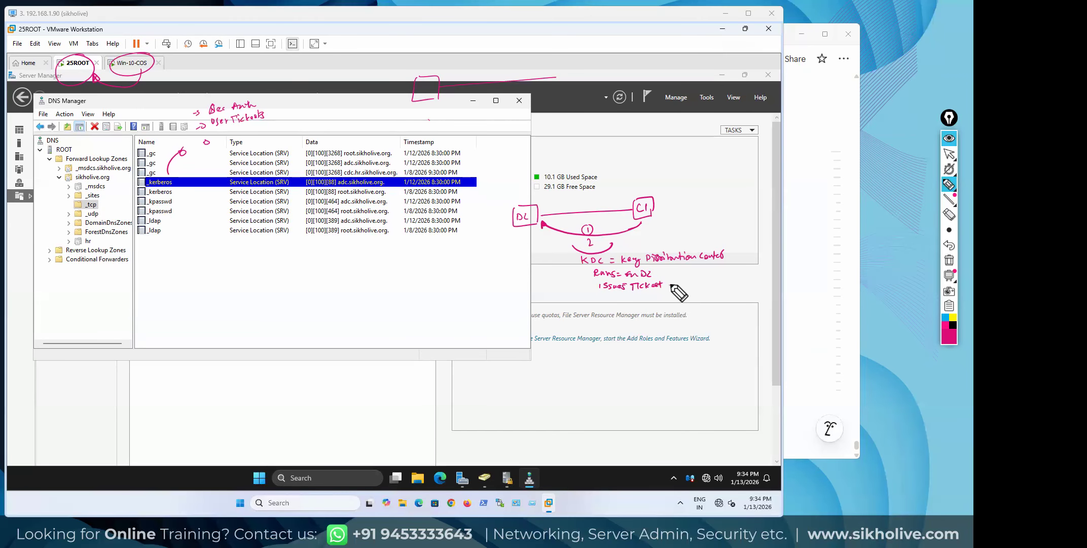
left_click(670, 285)
left_click_drag(642, 297, 696, 291)
left_click(703, 291)
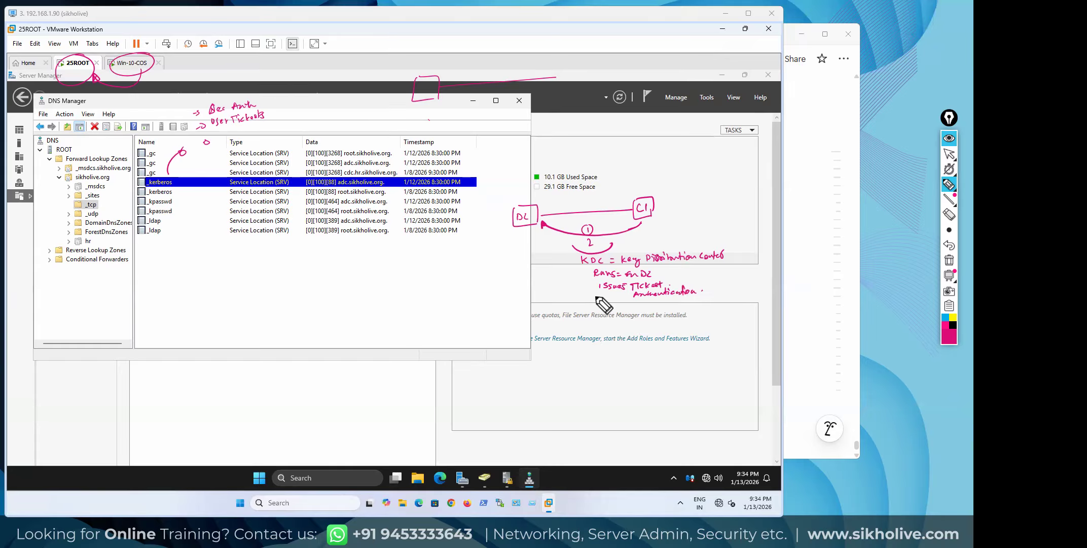
Draw a line down from DC and write step 3: verify user credentials = AS
left_click_drag(571, 308, 574, 308)
mouse_move(528, 229)
left_mouse_down()
mouse_move(534, 284)
mouse_move(553, 311)
mouse_move(621, 307)
left_mouse_up()
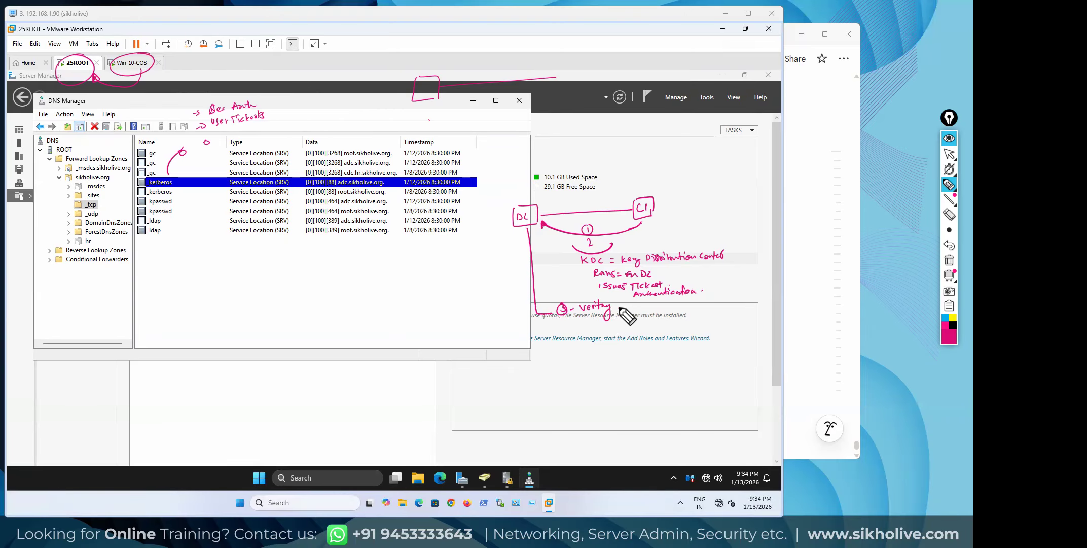
mouse_move(635, 310)
left_mouse_down()
mouse_move(712, 305)
mouse_move(699, 280)
left_mouse_up()
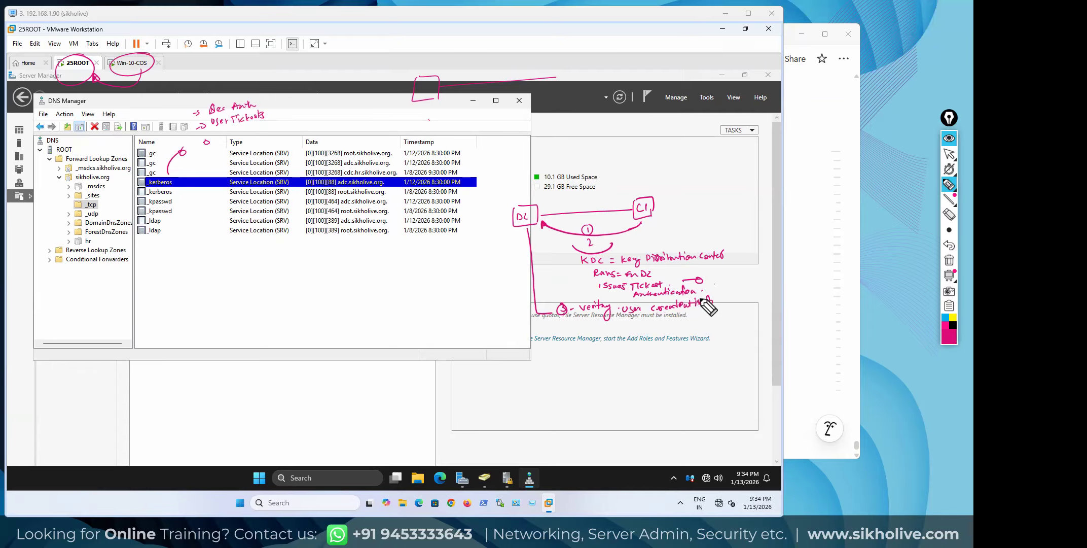
left_click_drag(717, 299, 722, 299)
mouse_move(717, 303)
left_mouse_down()
mouse_move(751, 294)
mouse_move(736, 302)
left_mouse_up()
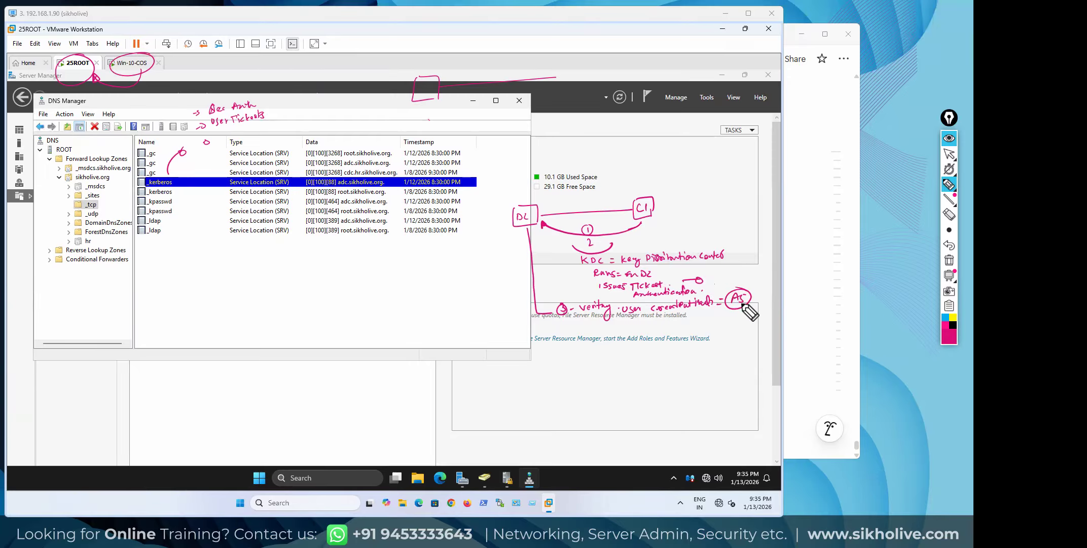
Write step 4 below as Ticket Granting Service (TGS)
left_click_drag(567, 333, 563, 341)
mouse_move(566, 333)
left_mouse_down()
mouse_move(693, 338)
mouse_move(750, 327)
mouse_move(736, 341)
left_mouse_up()
left_click(580, 337)
left_click(582, 340)
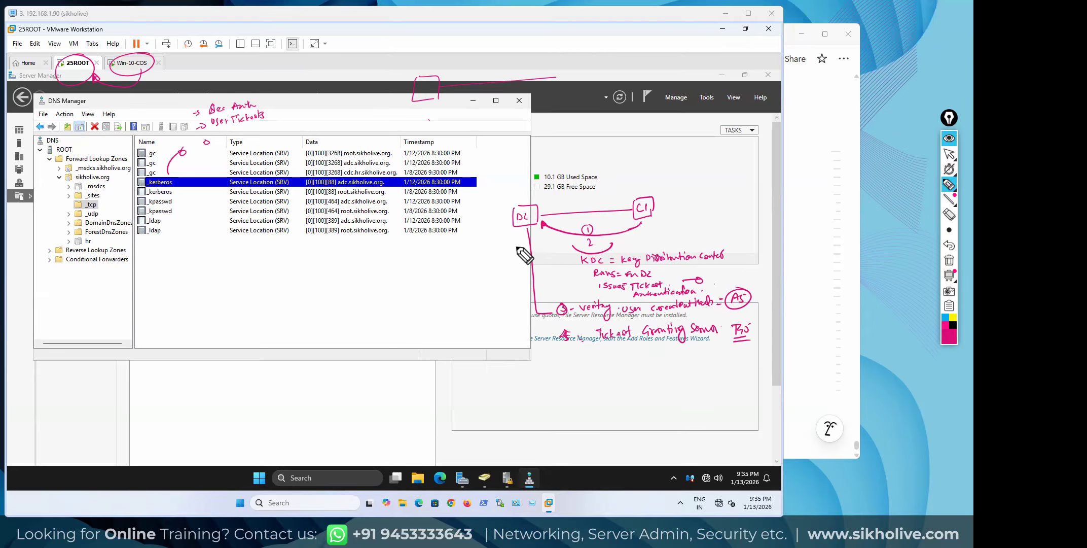
Circle the _kerberos record, write 'Auth' beside it, and return Epic Pen to cursor mode
mouse_move(171, 179)
left_mouse_down()
mouse_move(145, 184)
mouse_move(176, 184)
left_mouse_up()
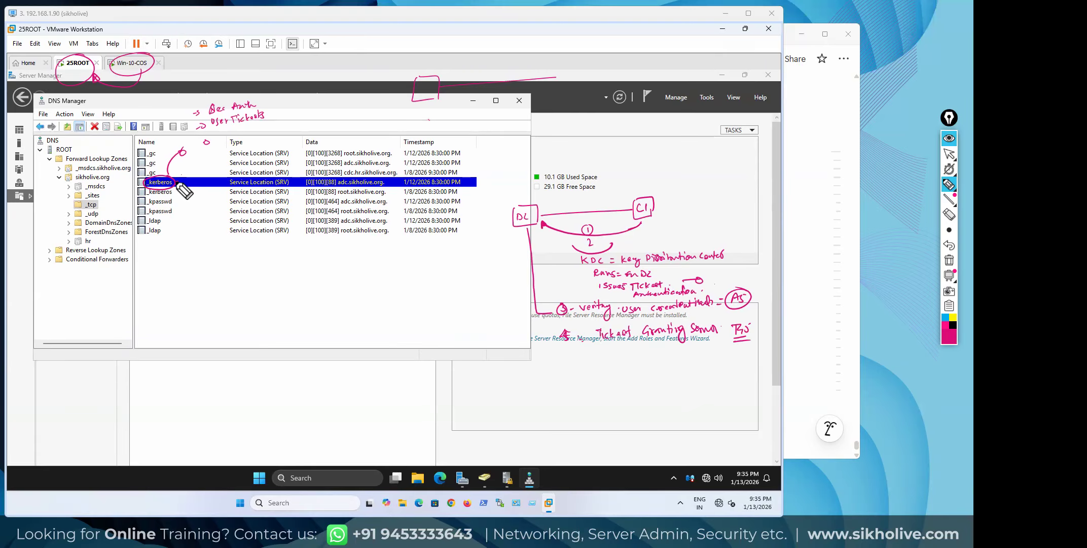
left_click_drag(186, 181, 200, 178)
key("ctrl+shift+2")
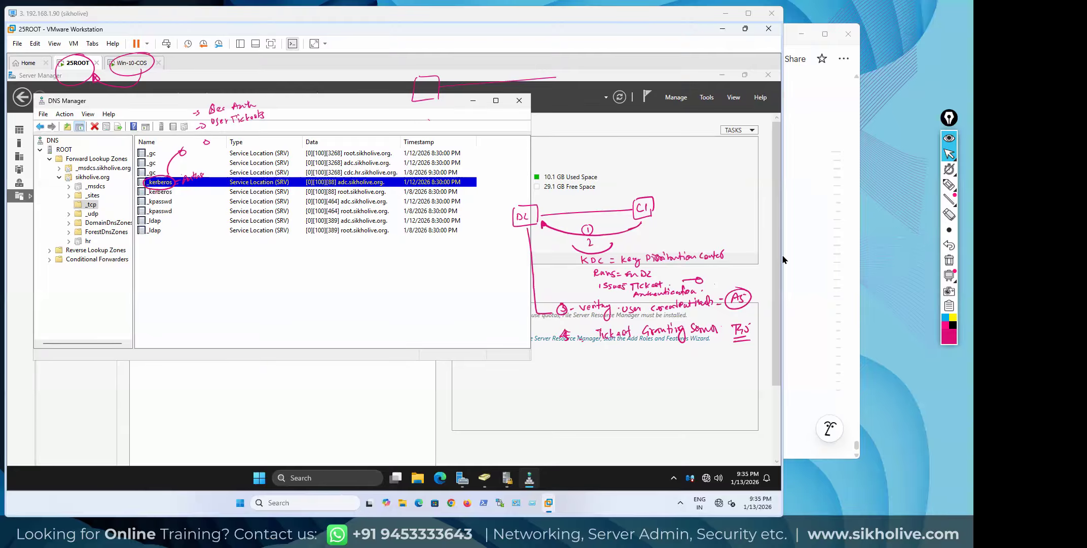
Erase the ink, then undo to restore the annotations in drawing mode
left_click(949, 261)
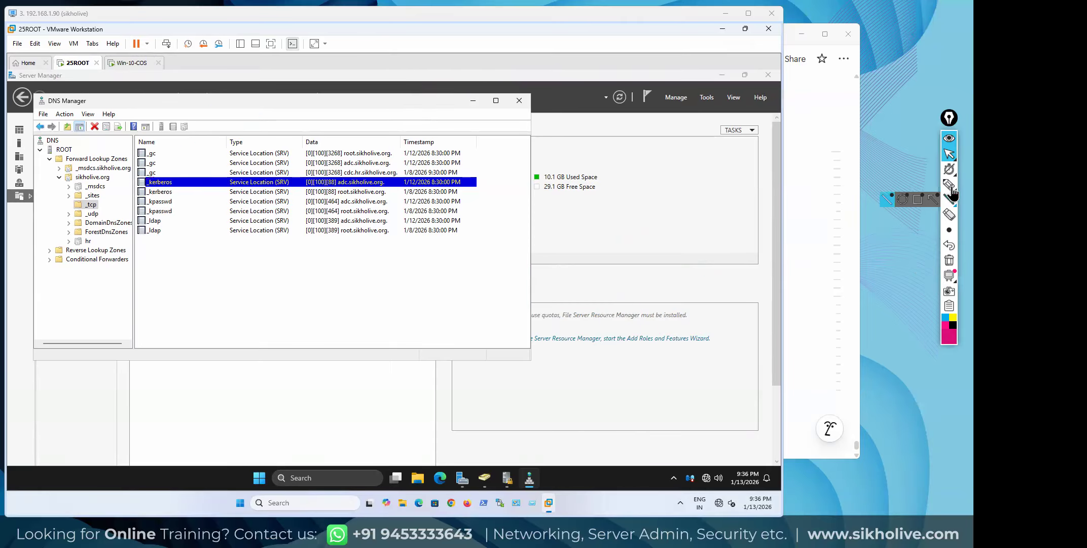
left_click(949, 184)
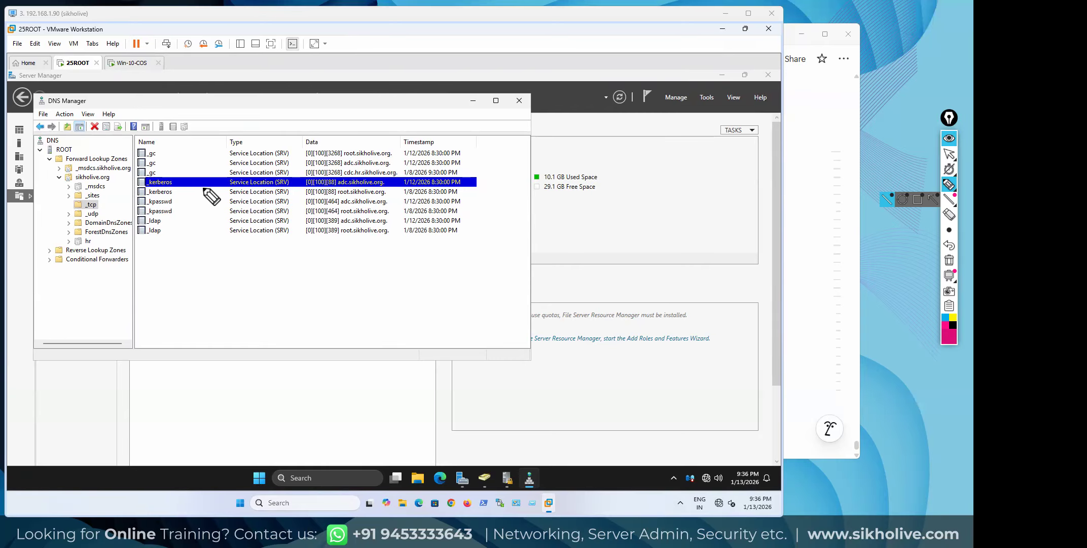
left_click(949, 248)
Draw a line from the _kerberos circle and write 'Encryption' and '[SSO]' beneath it
mouse_move(642, 221)
left_mouse_down()
mouse_move(632, 226)
mouse_move(631, 187)
mouse_move(644, 167)
left_mouse_up()
mouse_move(181, 189)
left_mouse_down()
mouse_move(204, 269)
mouse_move(264, 265)
left_mouse_up()
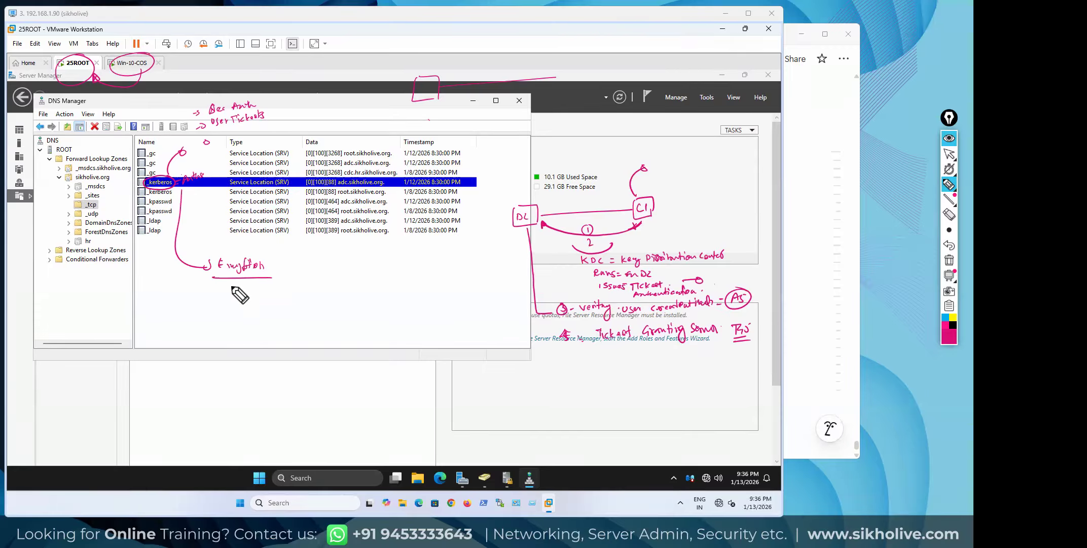
mouse_move(229, 283)
left_mouse_down()
mouse_move(223, 294)
mouse_move(247, 285)
mouse_move(219, 298)
left_mouse_up()
mouse_move(252, 284)
left_mouse_down()
mouse_move(254, 294)
mouse_move(273, 287)
left_mouse_up()
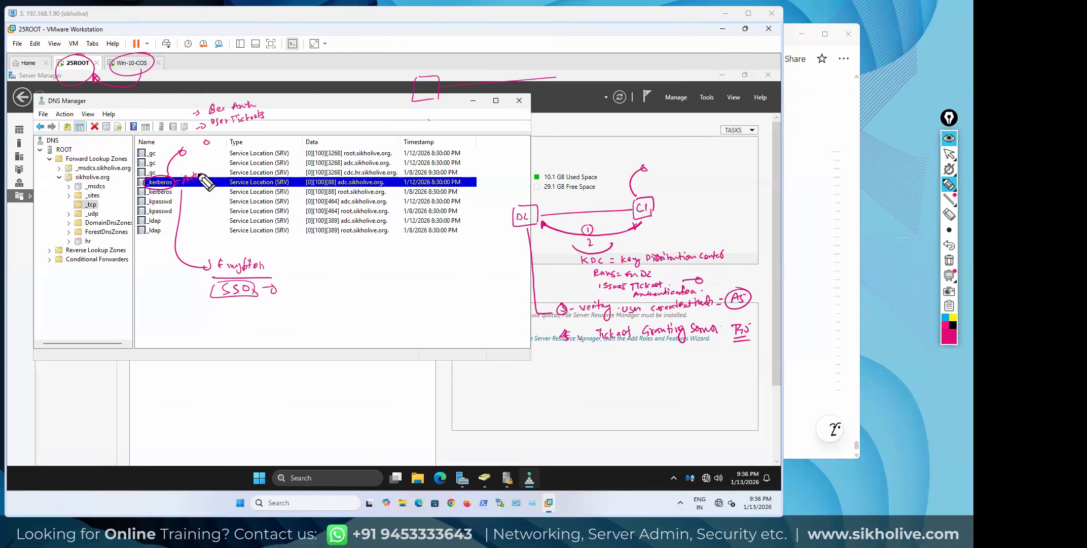
left_click(220, 306)
left_click_drag(224, 305, 227, 304)
Clear all ink, return to cursor mode, and select the _ldap record for adc.sikholive.org
left_click(949, 260)
left_click(951, 156)
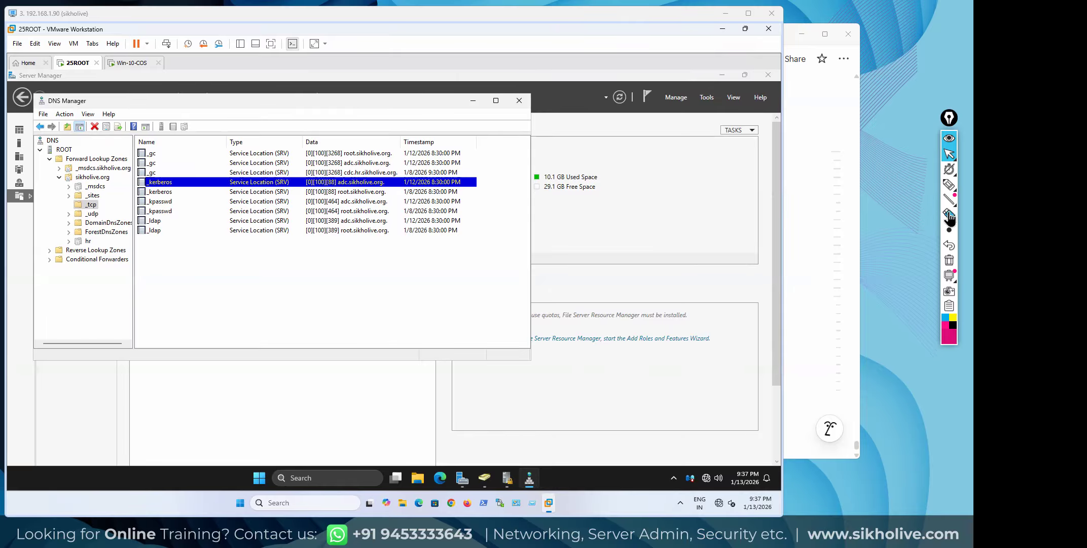
left_click(949, 230)
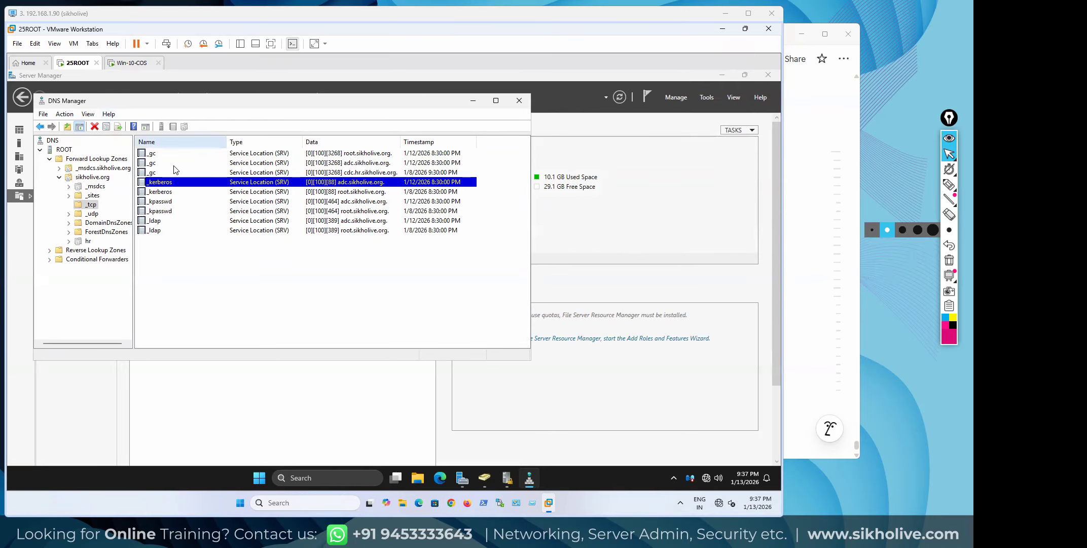
left_click(160, 153)
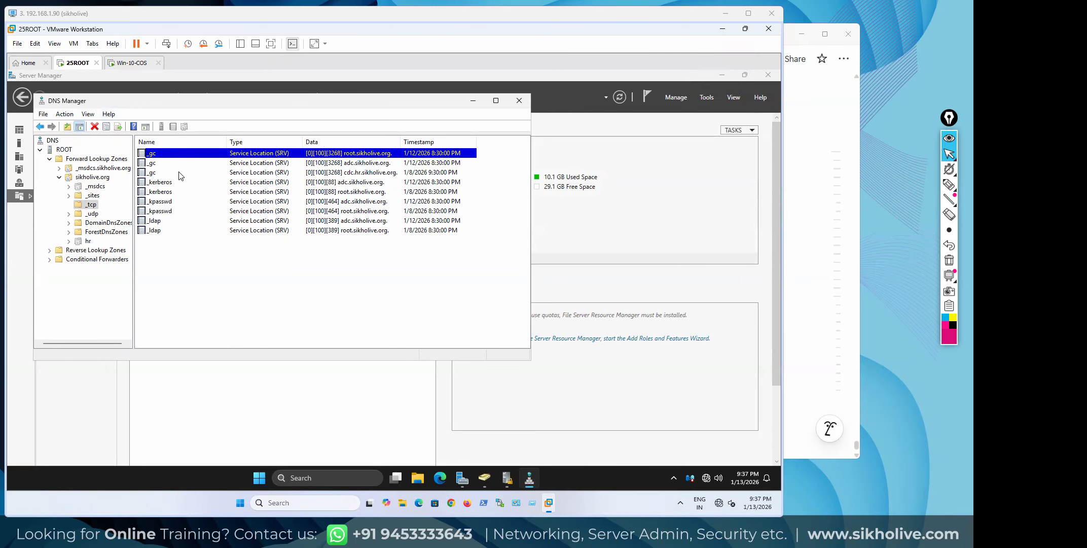
left_click(156, 221)
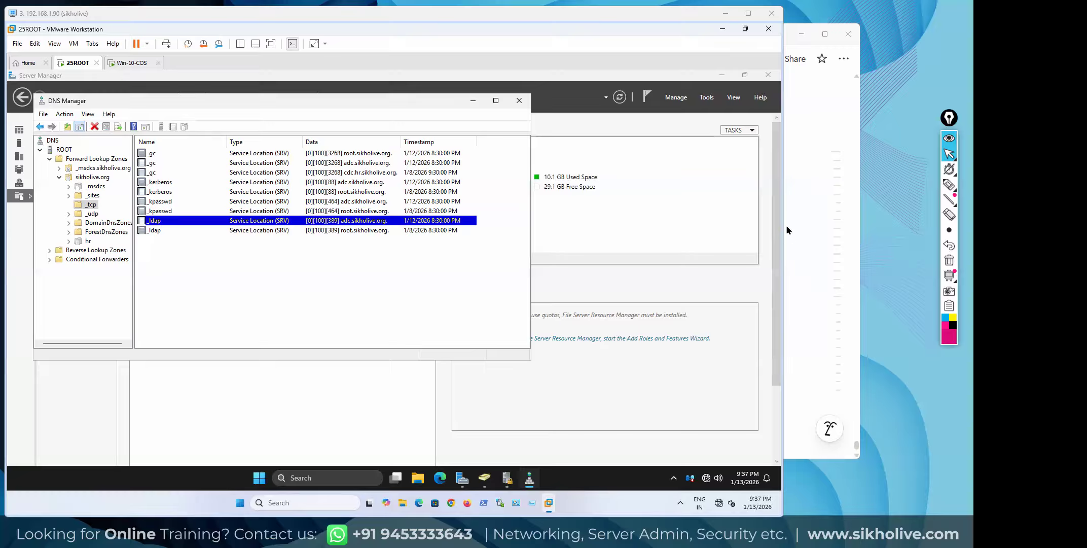
Handwrite 'Lightweight Directory Access Protocol' and its query/manage purpose under _ldap, plus a circled C and 'Database'
left_click(949, 185)
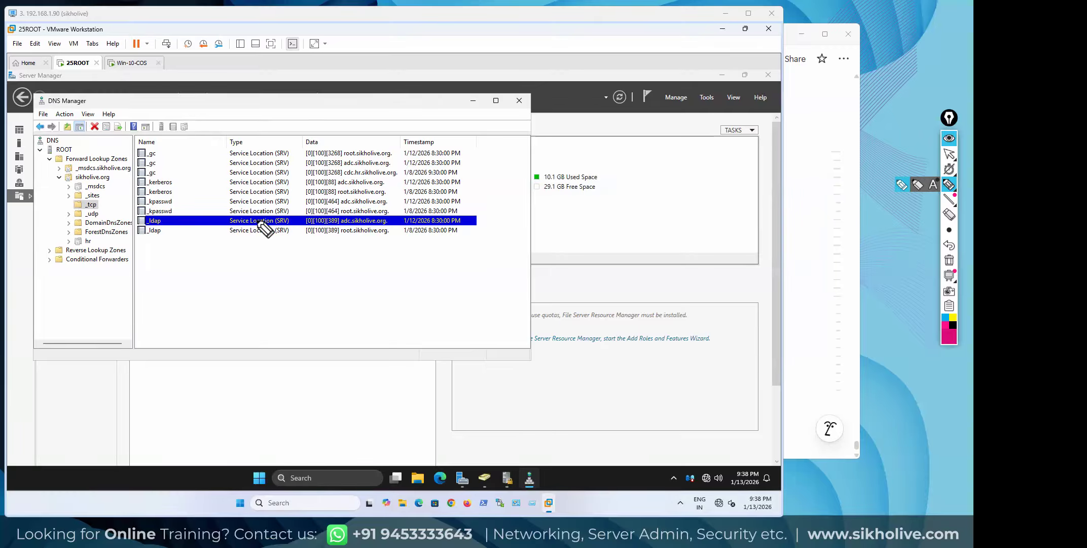
mouse_move(164, 227)
left_mouse_down()
mouse_move(195, 255)
mouse_move(400, 250)
left_mouse_up()
left_click_drag(190, 276, 197, 275)
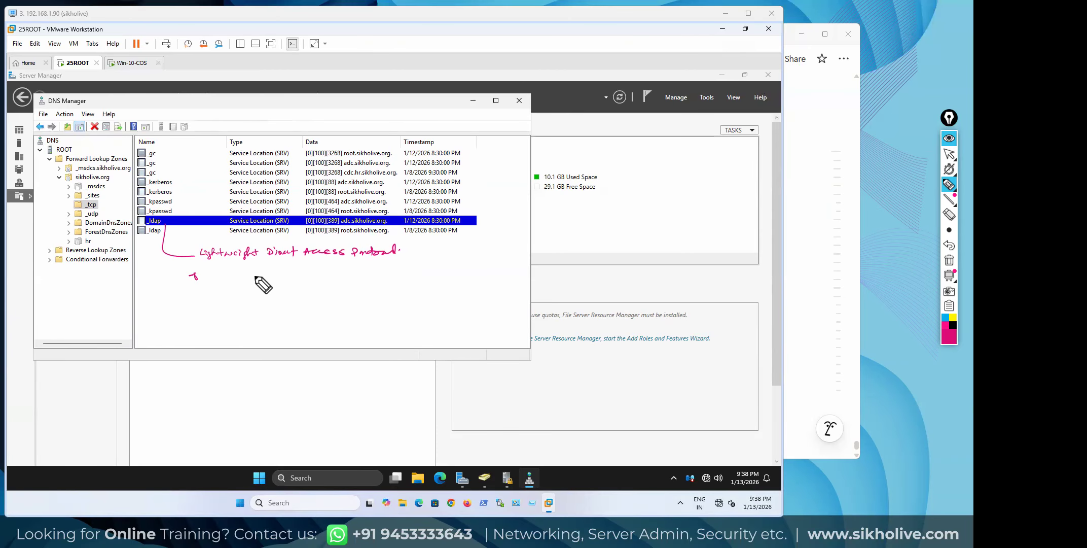
mouse_move(218, 276)
left_mouse_down()
mouse_move(409, 274)
mouse_move(411, 286)
left_mouse_up()
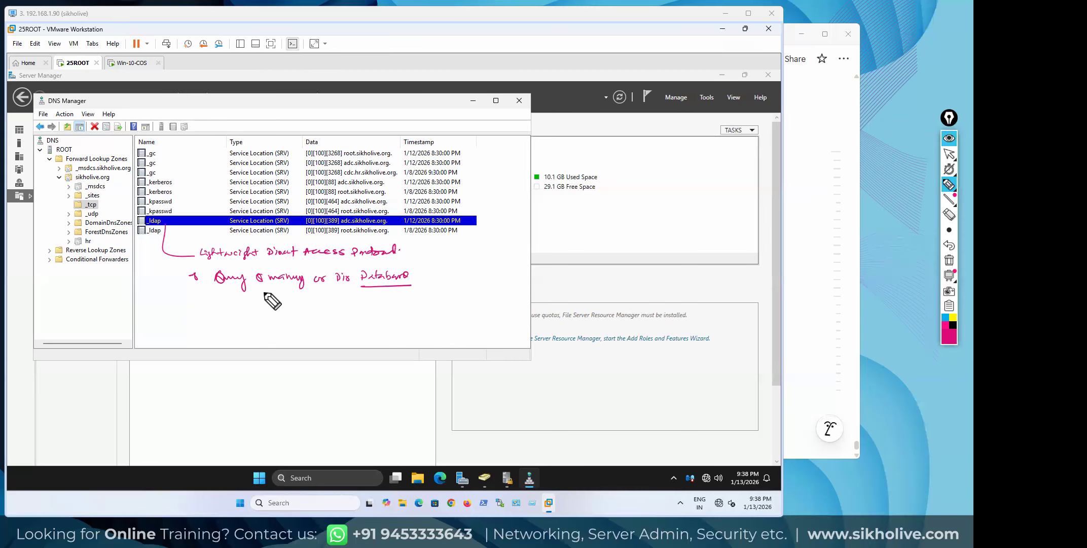
left_click_drag(467, 279, 471, 295)
mouse_move(472, 268)
left_mouse_down()
mouse_move(456, 296)
mouse_move(456, 272)
left_mouse_up()
mouse_move(203, 299)
left_mouse_down()
mouse_move(196, 304)
mouse_move(246, 302)
mouse_move(198, 318)
mouse_move(254, 310)
left_mouse_up()
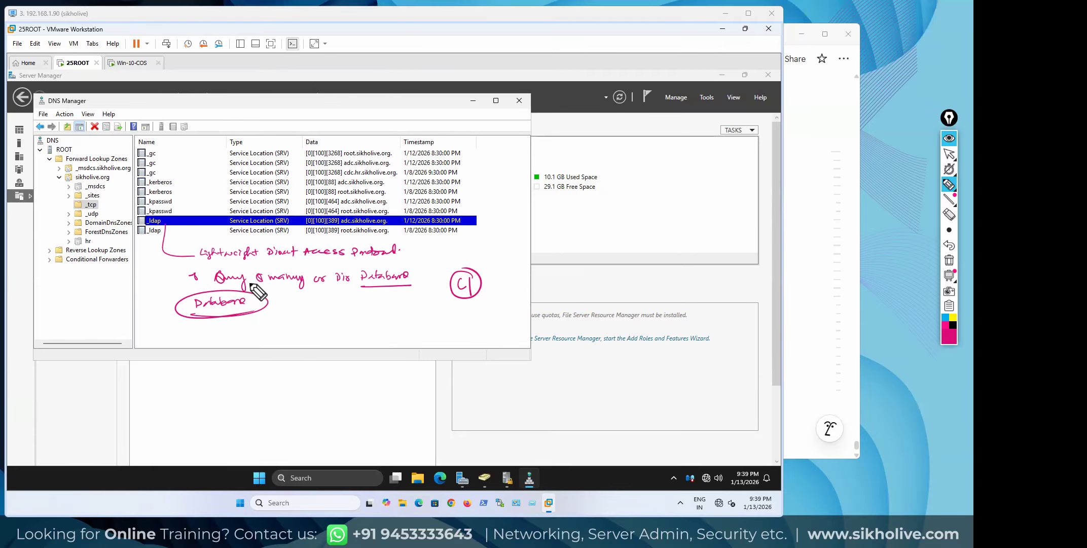
Draw an arrow from 'Database' to a circled note listing what is searched (domain, GPOs)
left_click_drag(288, 308, 298, 307)
mouse_move(308, 304)
left_mouse_down()
mouse_move(343, 306)
mouse_move(324, 326)
mouse_move(344, 321)
mouse_move(320, 343)
mouse_move(333, 341)
left_mouse_up()
mouse_move(354, 305)
left_mouse_down()
mouse_move(268, 336)
mouse_move(355, 303)
left_mouse_up()
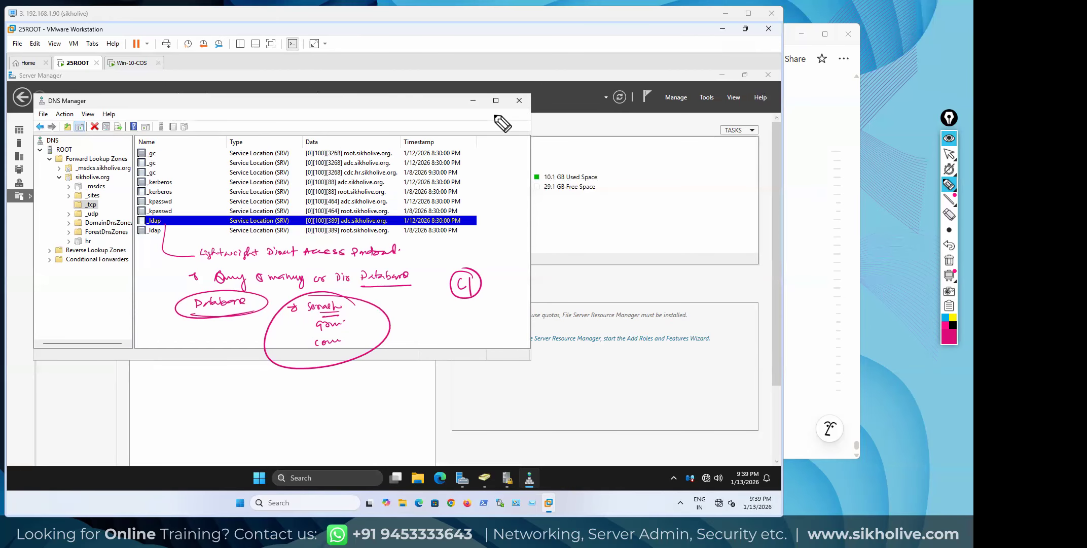
Write 'AD =' above the record list and circle it
left_click_drag(495, 113, 492, 122)
left_click_drag(496, 113, 536, 117)
mouse_move(533, 110)
left_mouse_down()
mouse_move(598, 111)
mouse_move(560, 126)
left_mouse_up()
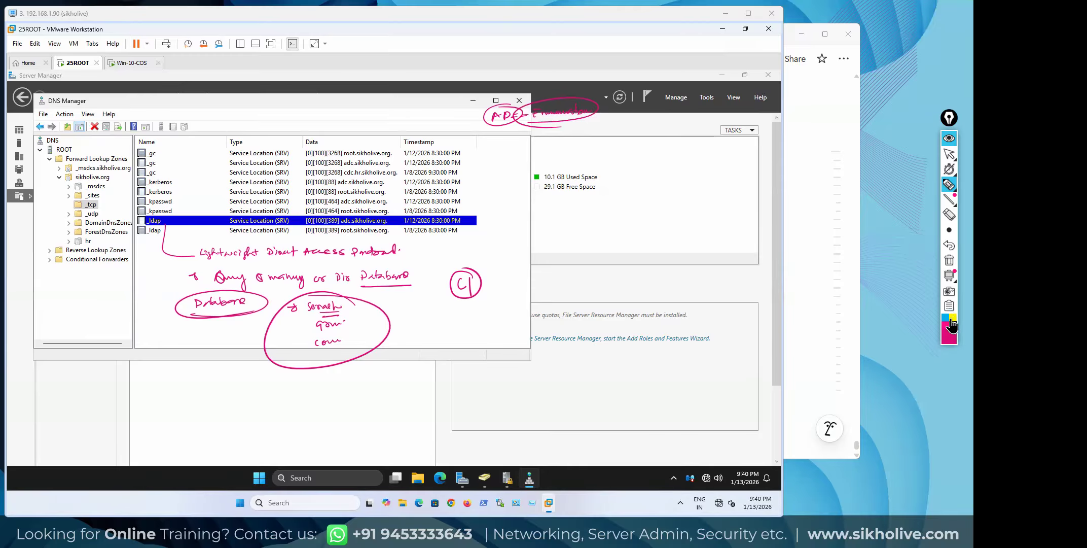
Change the Epic Pen ink colour to green
left_click_drag(924, 263, 928, 268)
left_click(950, 338)
left_click(931, 234)
Underline the AD note and write 'LDAP = 389' and 'LDAPS 636 = TLS/SSL' in green
left_click_drag(538, 121, 570, 120)
mouse_move(501, 148)
left_mouse_down()
mouse_move(525, 158)
mouse_move(540, 148)
left_mouse_up()
left_click_drag(536, 151, 597, 134)
left_click_drag(601, 134, 607, 135)
left_click_drag(610, 134, 612, 133)
mouse_move(543, 159)
left_mouse_down()
mouse_move(548, 169)
mouse_move(621, 151)
left_mouse_up()
left_click_drag(616, 155, 621, 154)
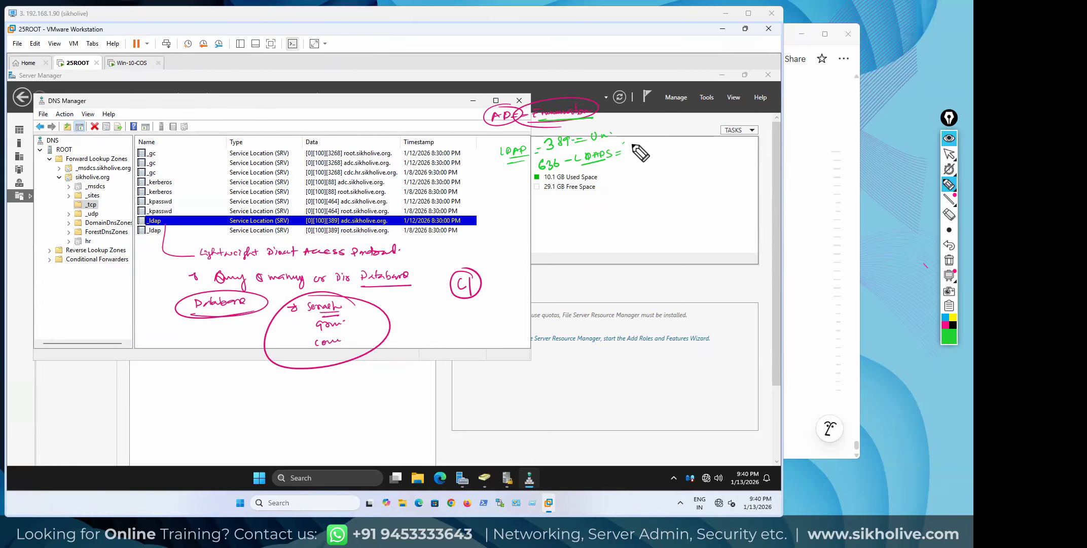
left_click_drag(629, 144, 673, 130)
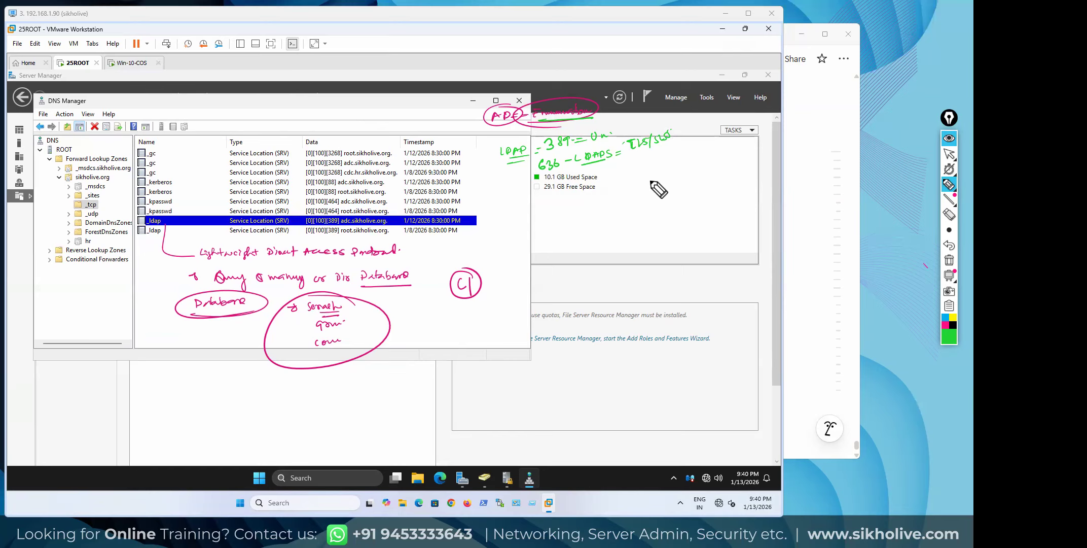
Circle the first _gc record, add the 3268 and 3269 port notes, and return to cursor mode
left_click_drag(160, 151, 152, 149)
left_click_drag(285, 163, 299, 160)
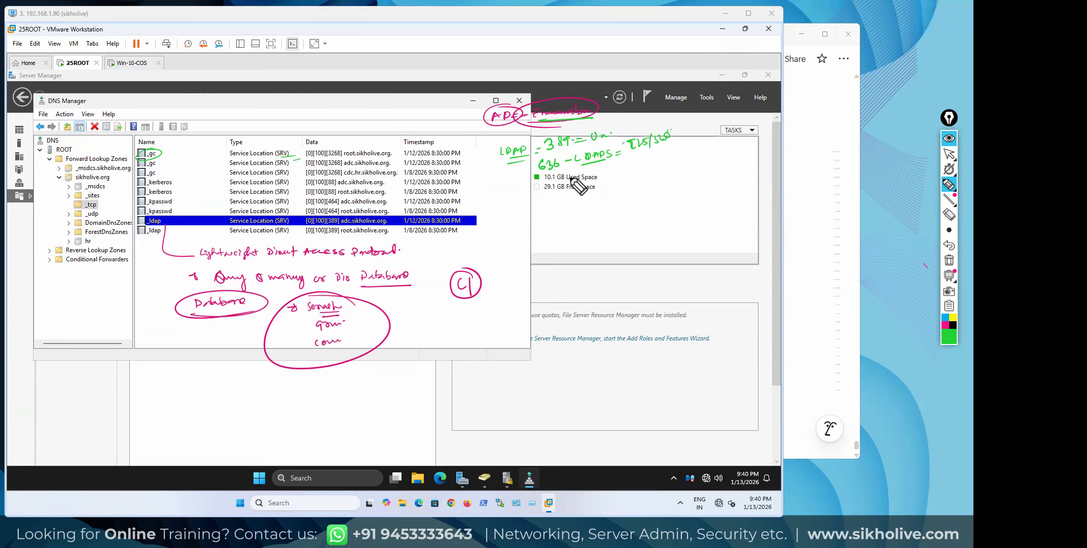
mouse_move(570, 173)
left_mouse_down()
mouse_move(568, 185)
mouse_move(644, 160)
left_mouse_up()
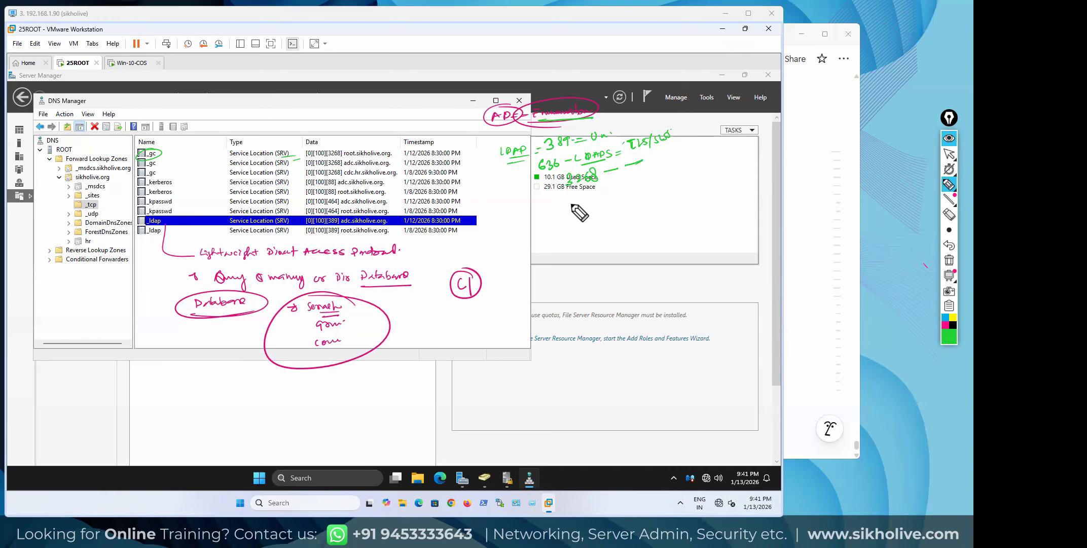
left_click_drag(572, 200, 604, 194)
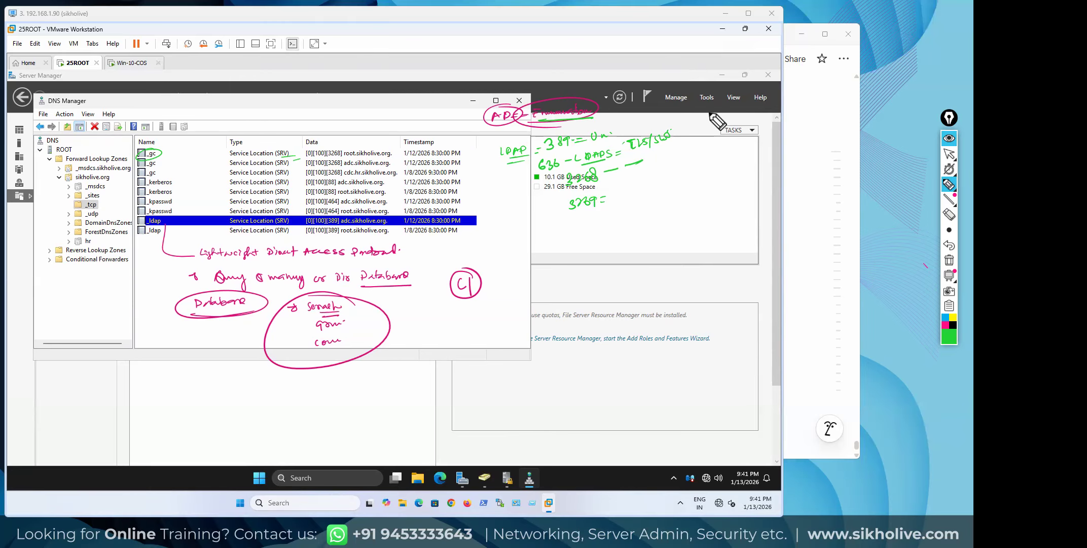
key("ctrl+shift+2")
Clear the ink and open the first _gc record's properties, highlighting port 3268
left_click(152, 154)
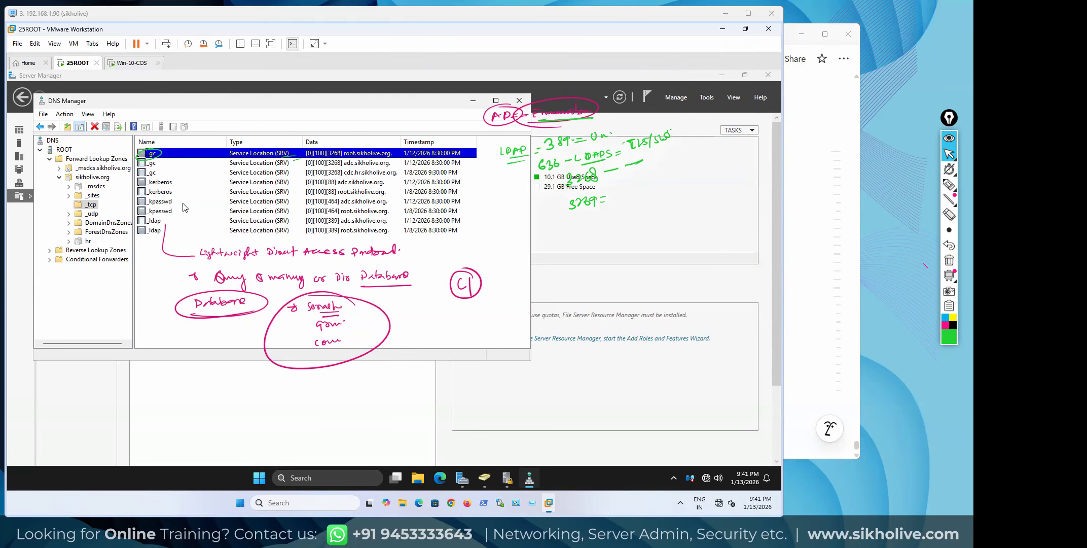
left_click(949, 260)
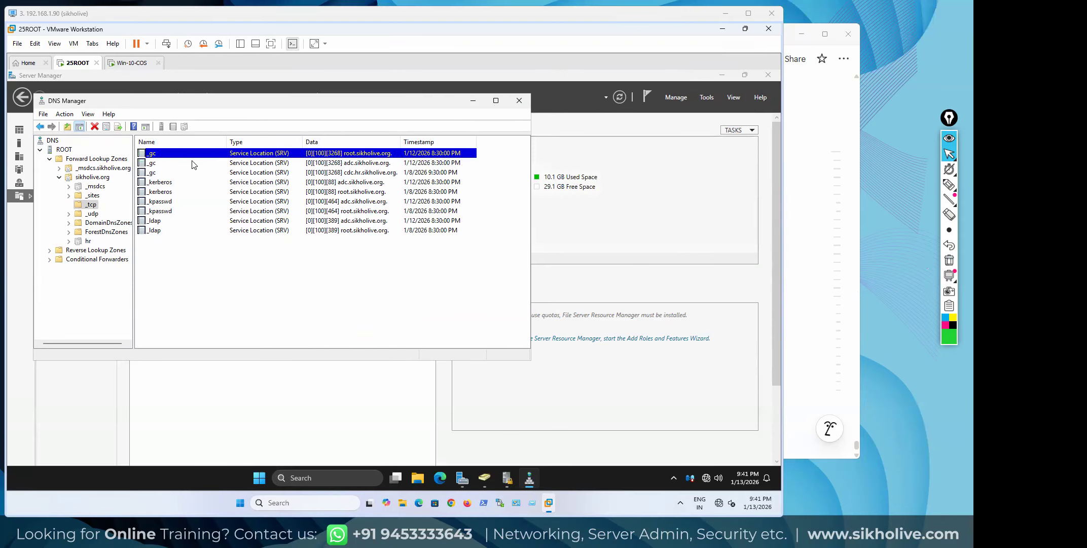
double_click(168, 155)
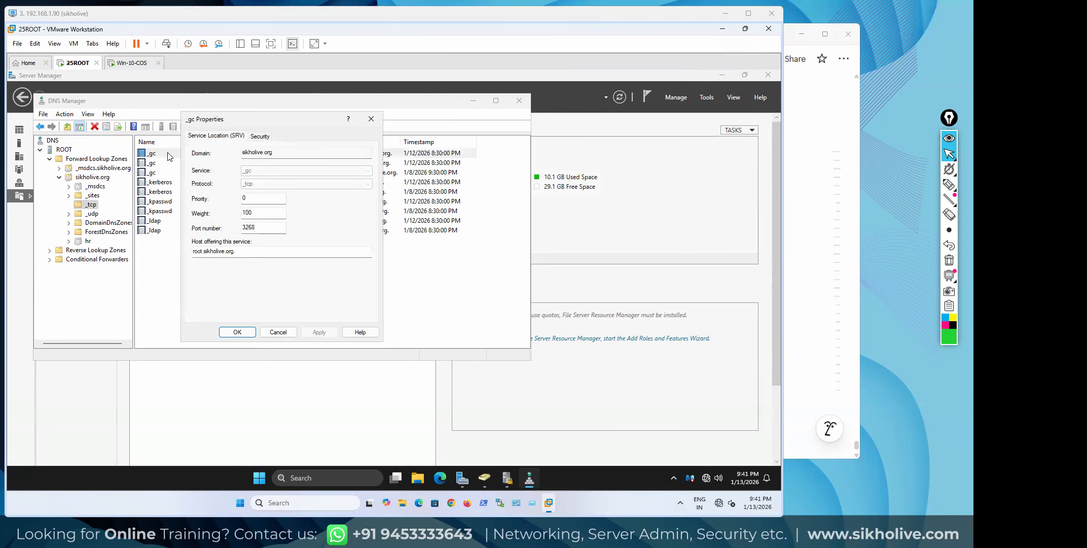
left_click_drag(258, 228, 236, 227)
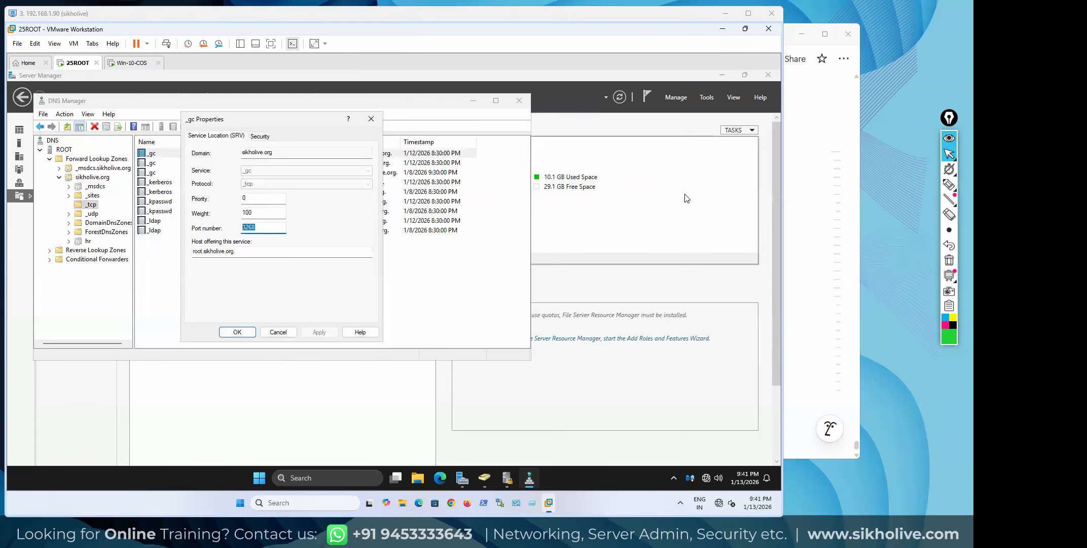
Restore the notes, highlight 3268 in them, then erase all ink and return to cursor mode
left_click(947, 247)
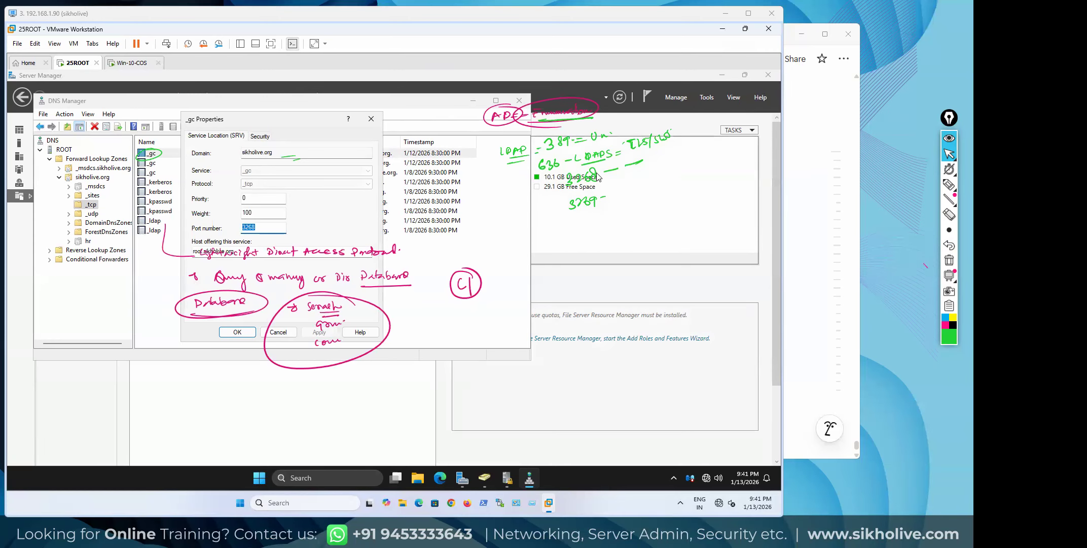
left_click(949, 184)
mouse_move(583, 190)
left_mouse_down()
mouse_move(664, 170)
mouse_move(633, 159)
mouse_move(568, 175)
mouse_move(572, 189)
left_mouse_up()
left_click(949, 259)
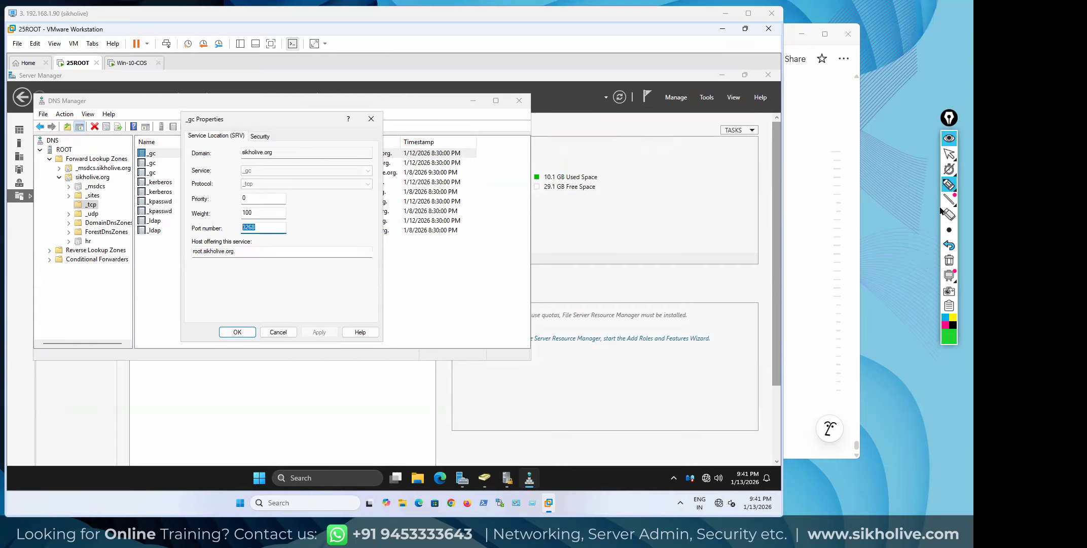
left_click(949, 154)
Check port 3268 on the adc.sikholive.org and cdc.hr.sikholive.org _gc records, closing each dialog
left_click(371, 119)
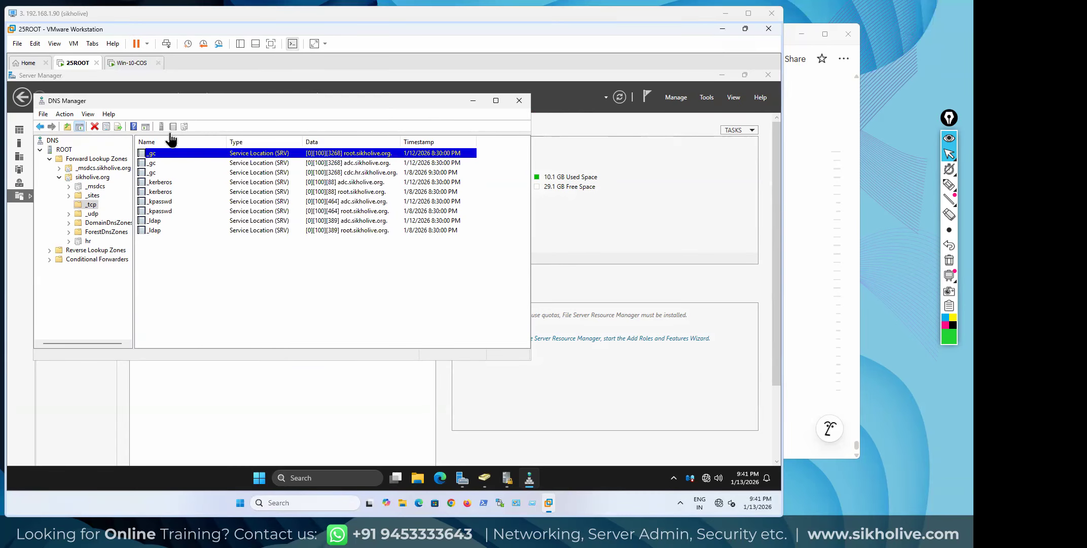
double_click(151, 164)
left_click_drag(255, 227, 234, 228)
left_click(371, 118)
double_click(152, 173)
left_click_drag(258, 227, 227, 231)
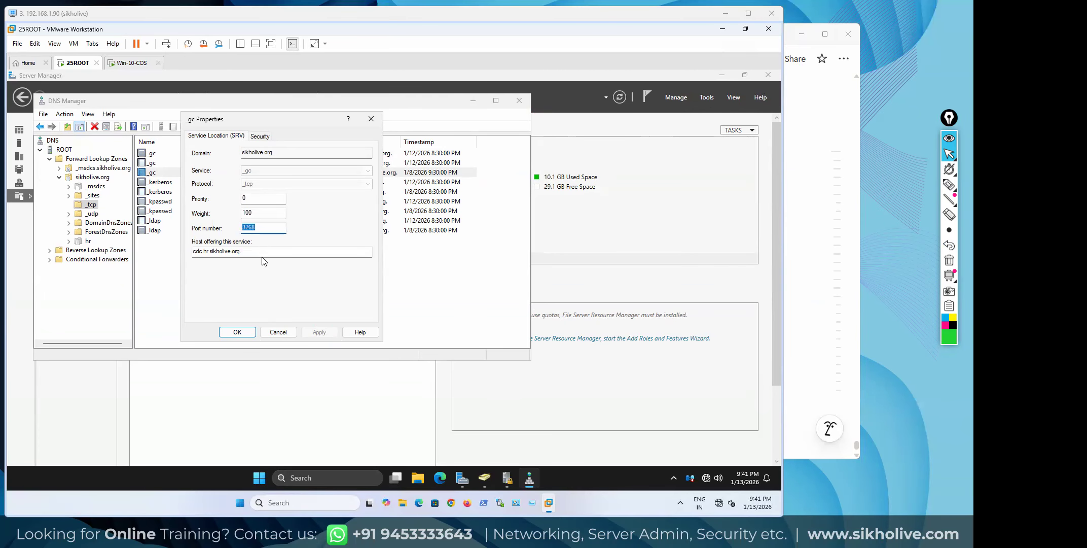
left_click(371, 119)
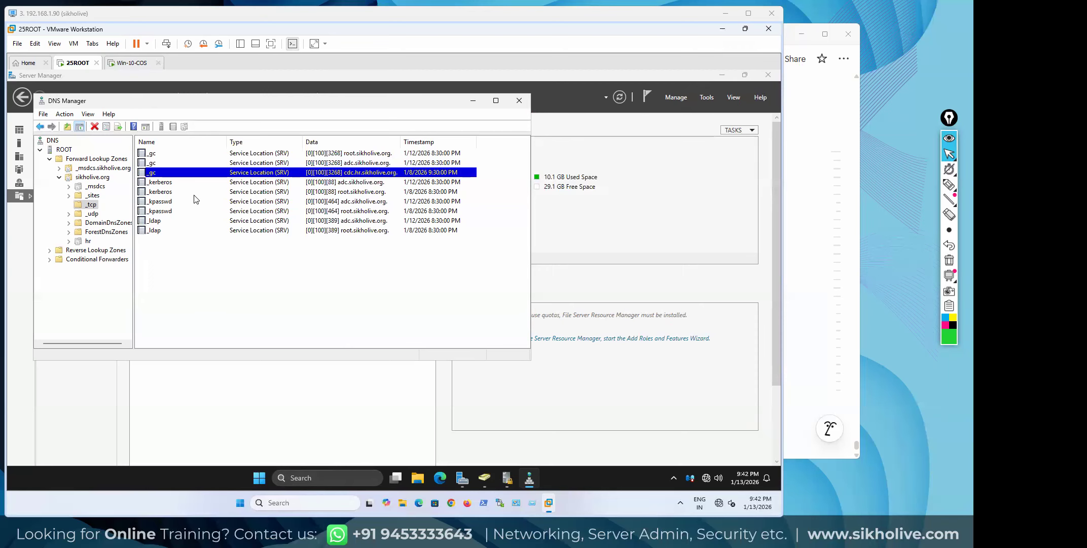
left_click(165, 184)
left_click(162, 174)
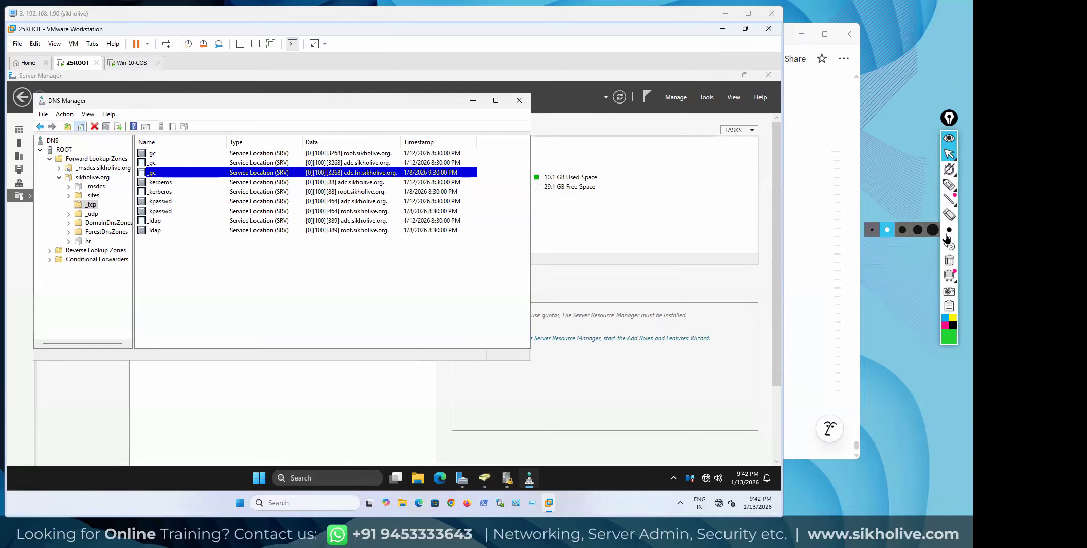
left_click(948, 186)
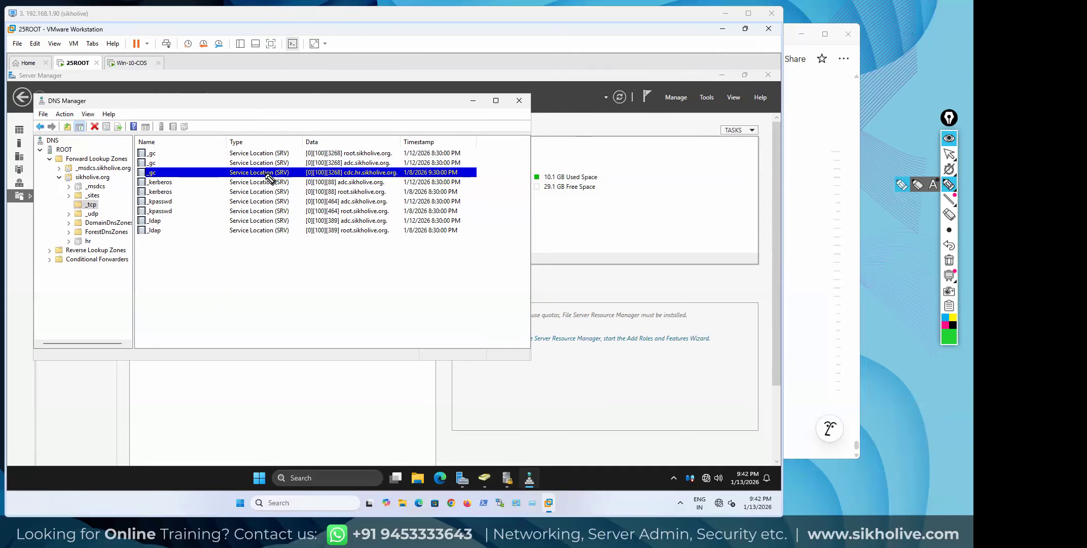
mouse_move(470, 149)
left_mouse_down()
mouse_move(482, 175)
mouse_move(471, 177)
left_mouse_up()
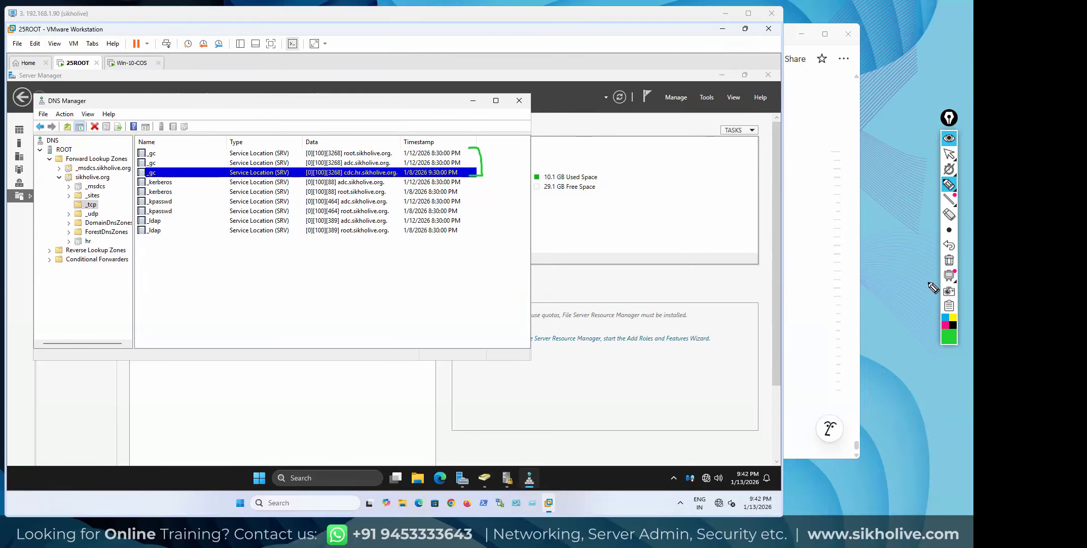
left_click(949, 260)
left_click(948, 155)
mouse_move(949, 186)
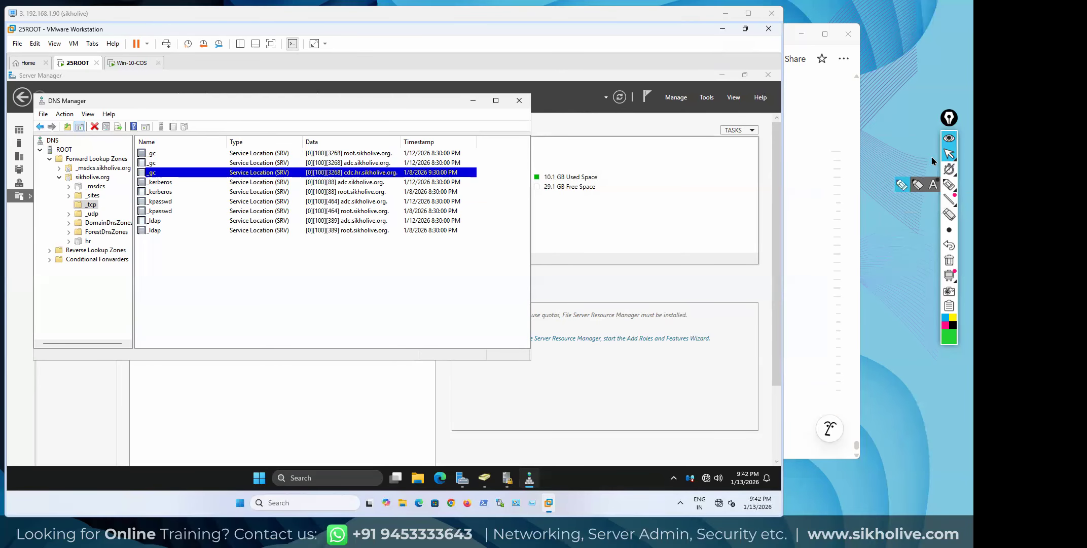
Review port 88 in the first _kerberos record's properties, then close DNS Manager
double_click(164, 182)
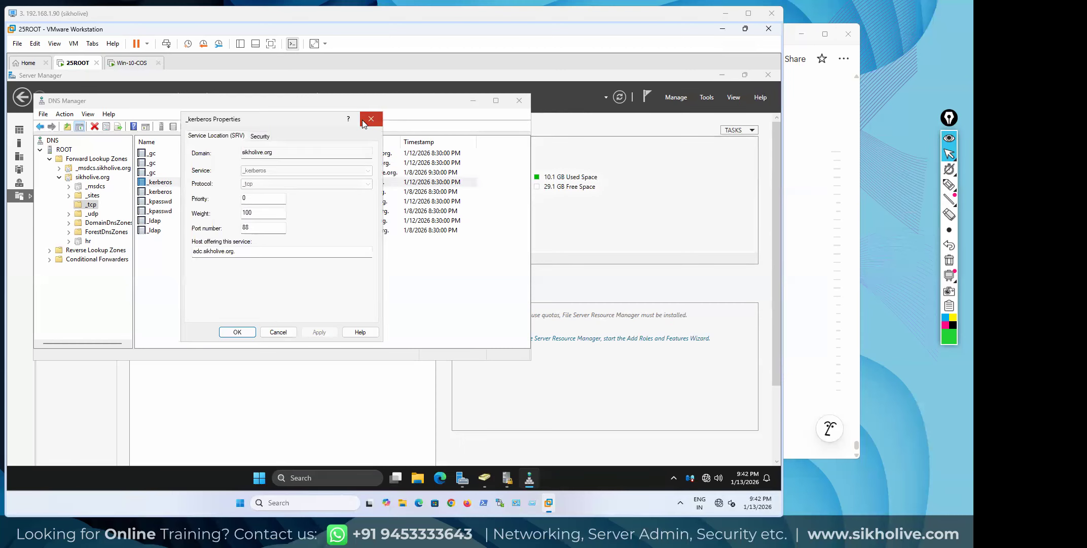
left_click(371, 118)
double_click(159, 185)
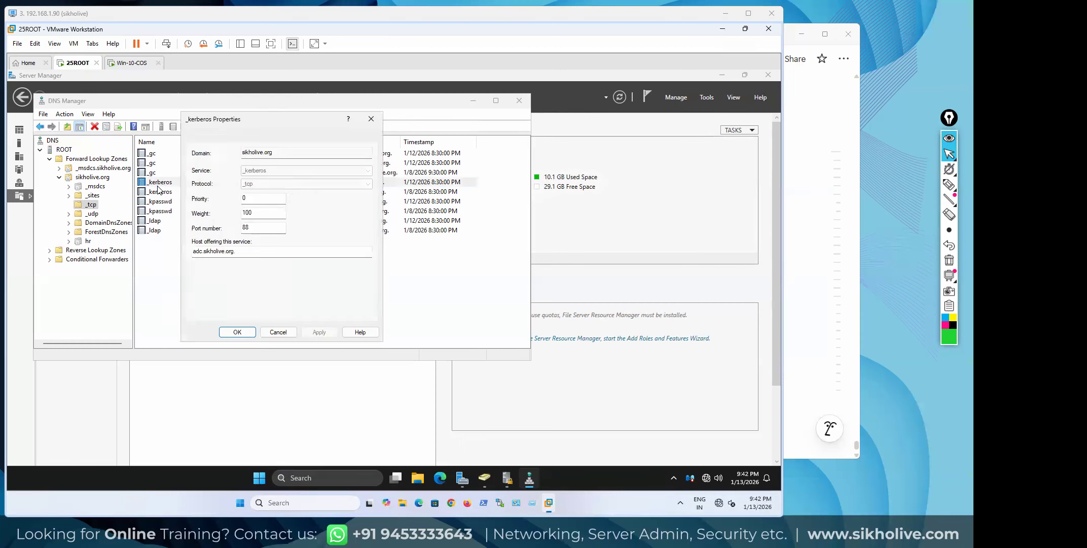
left_click(371, 119)
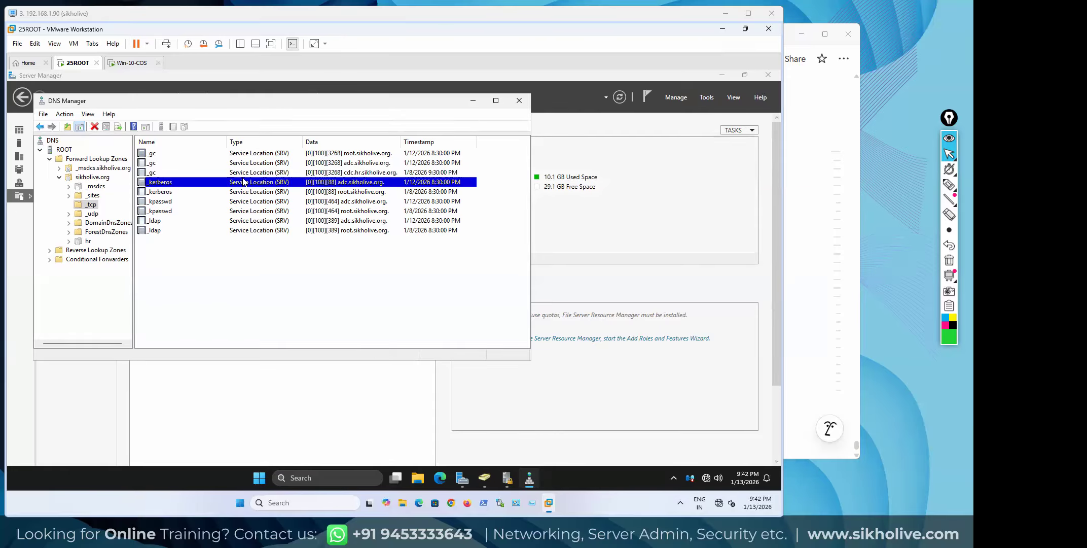
left_click(164, 194)
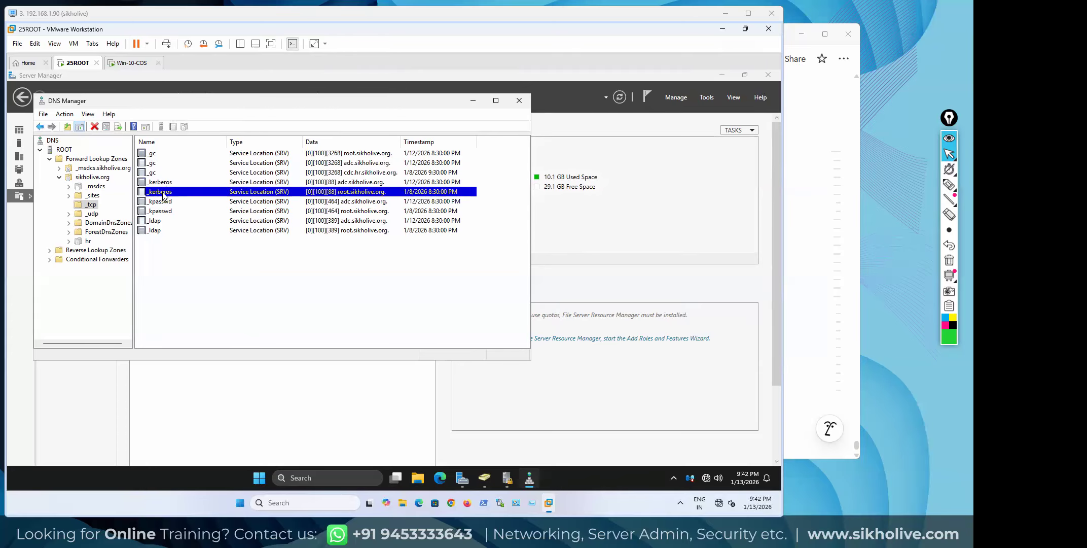
double_click(162, 182)
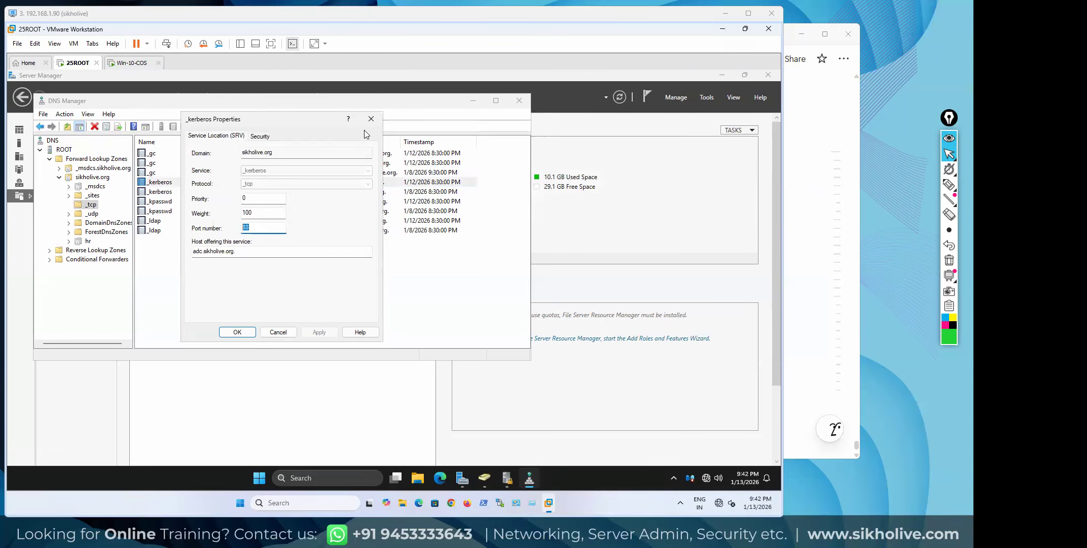
left_click(368, 122)
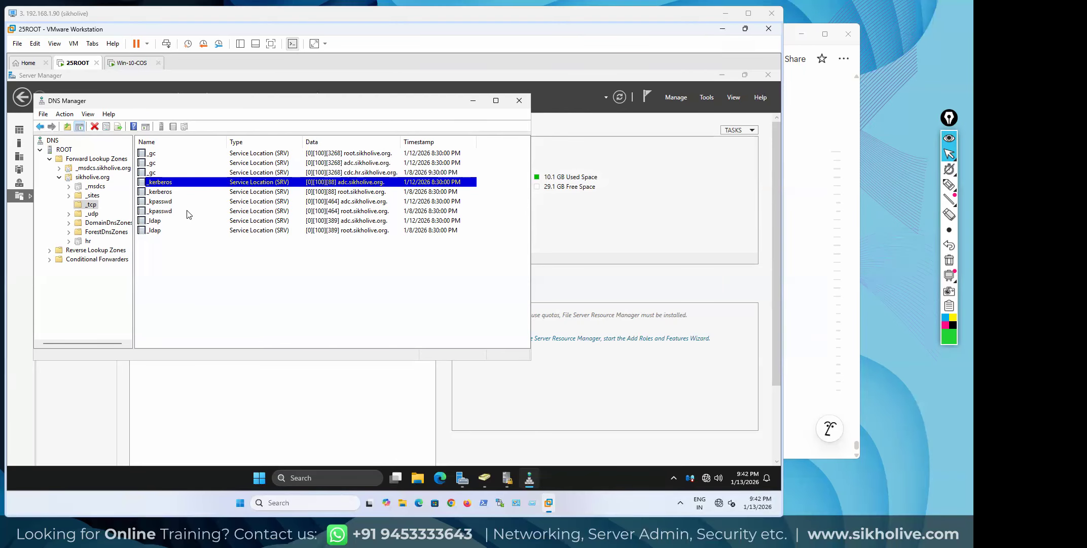
left_click(519, 104)
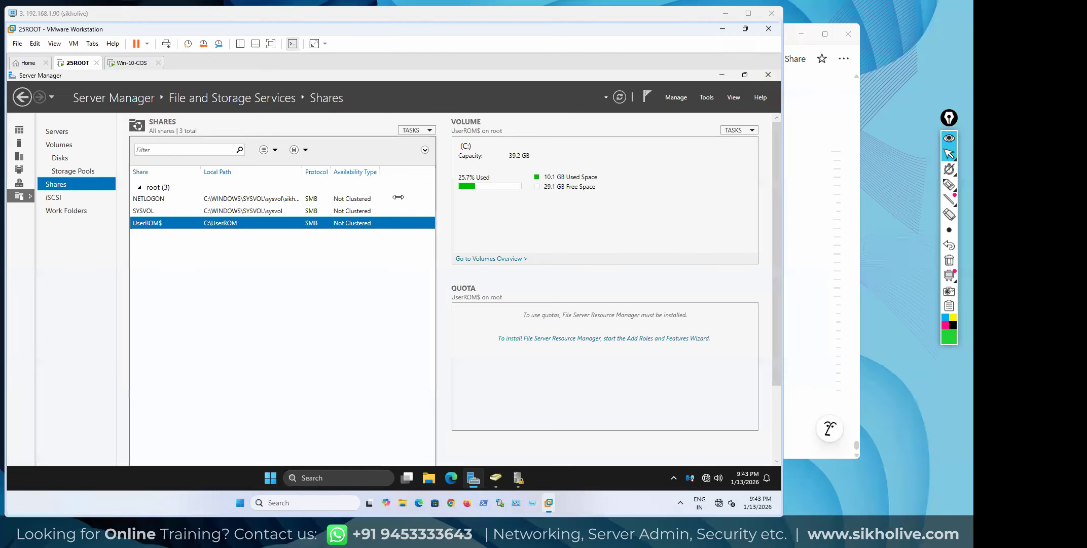
Minimize Server Manager and look over the Kerberos Policy in Local Security Policy, then close it
left_click(720, 76)
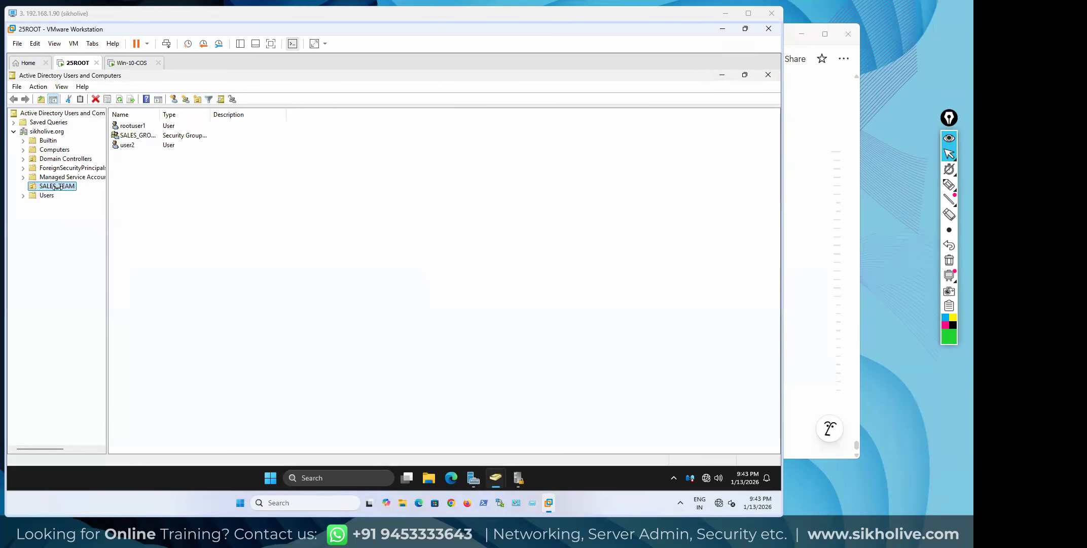
left_click(518, 478)
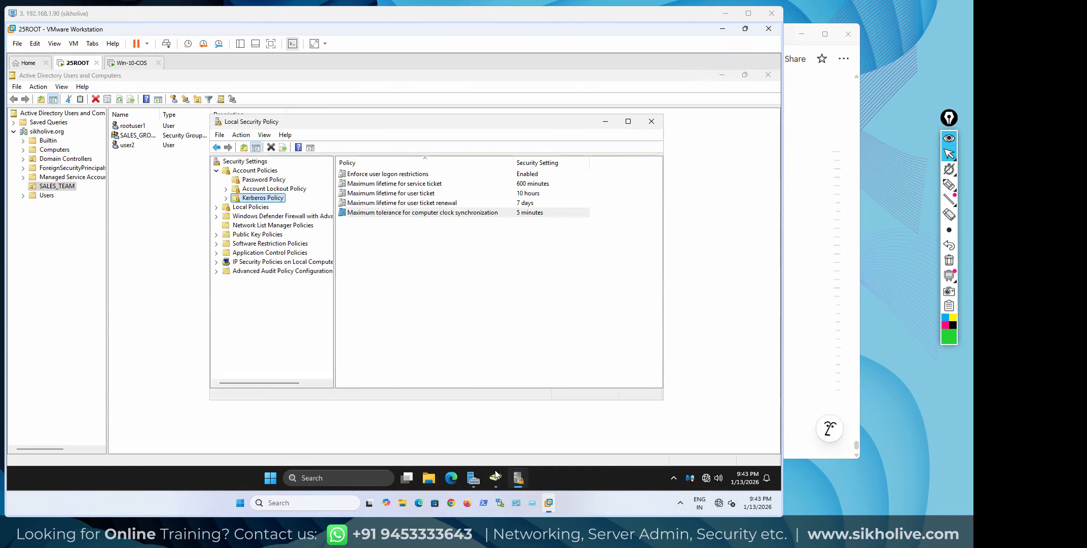
left_click(651, 122)
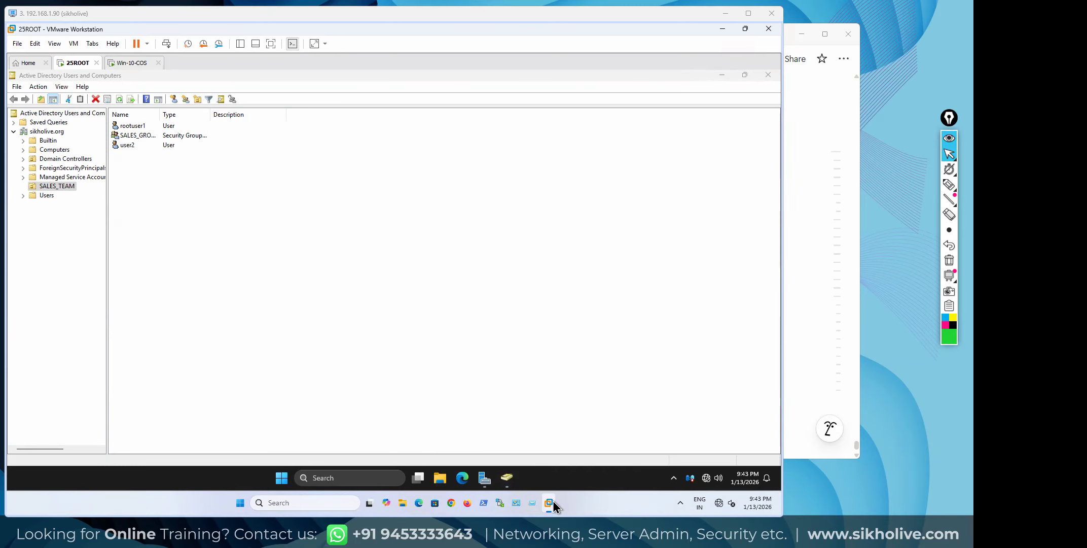
Close both Active Directory Users and Computers windows, including the one showing Computers
mouse_move(550, 505)
left_click(392, 356)
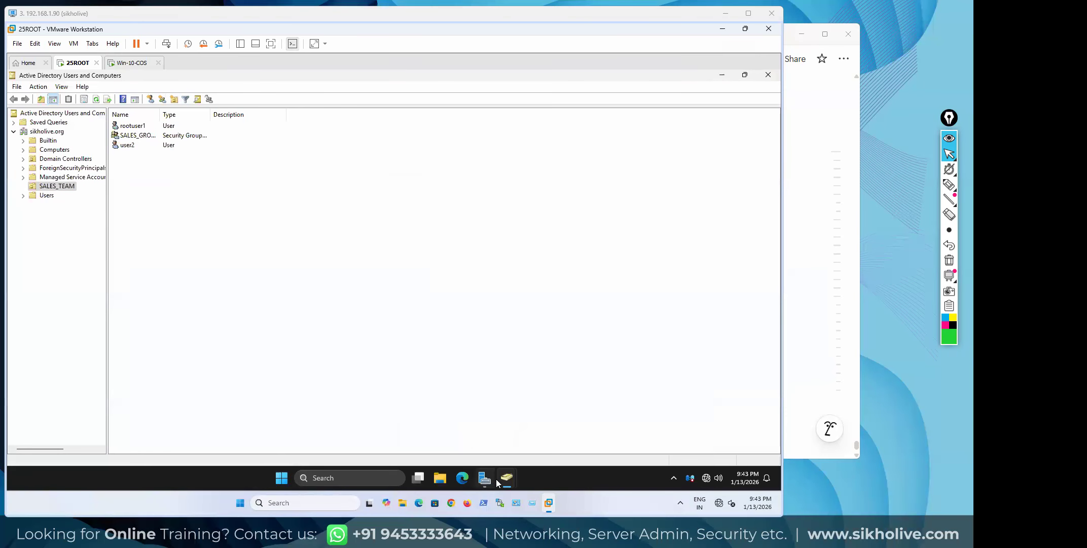
mouse_move(508, 476)
left_click(529, 422)
mouse_move(507, 476)
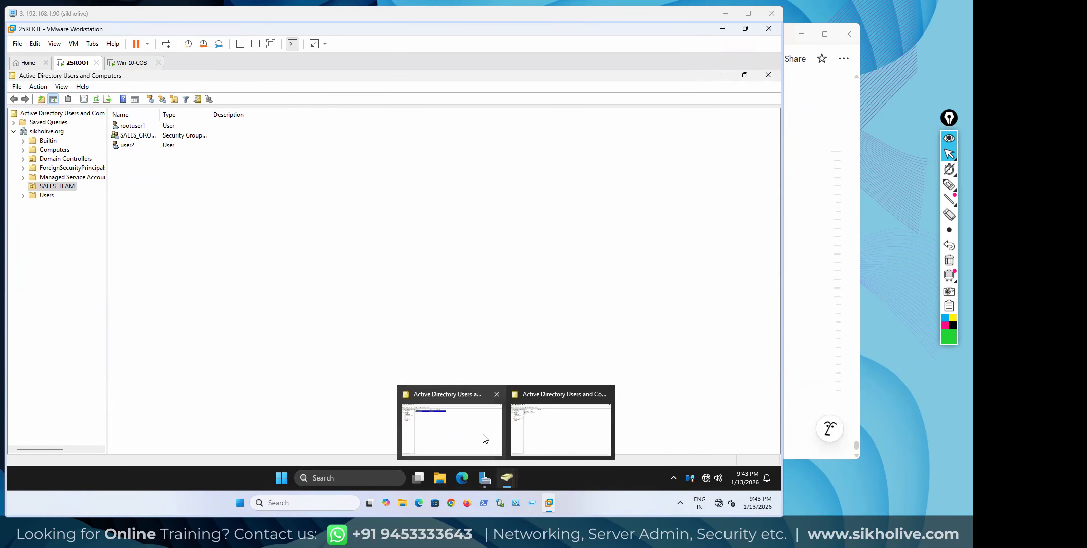
left_click(482, 434)
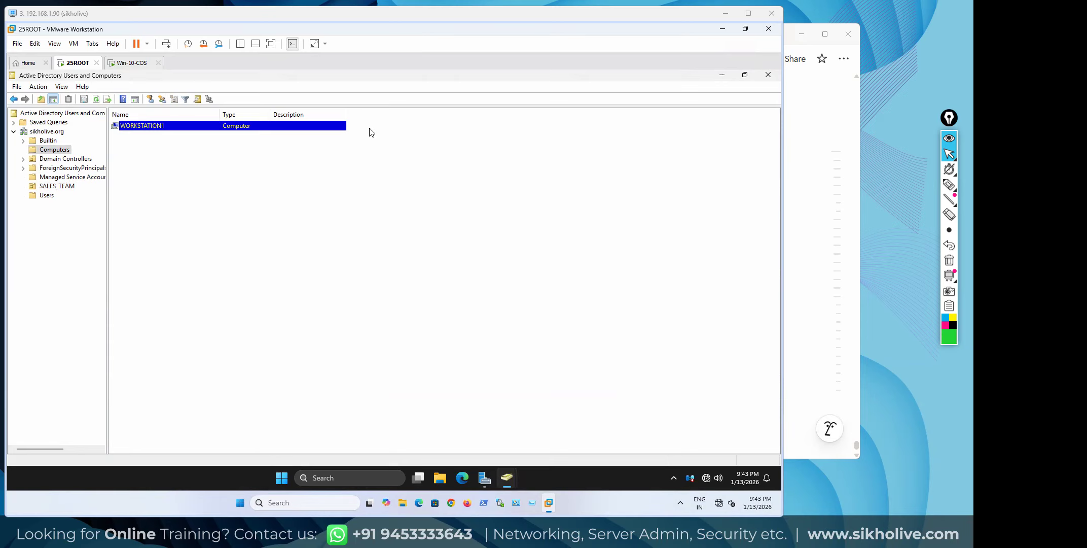
left_click(769, 75)
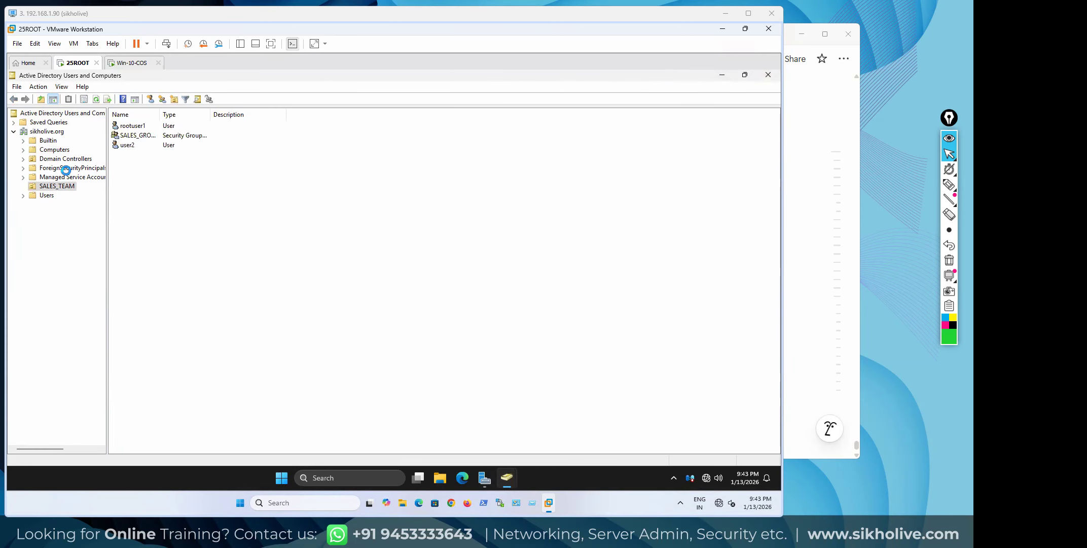
left_click(776, 75)
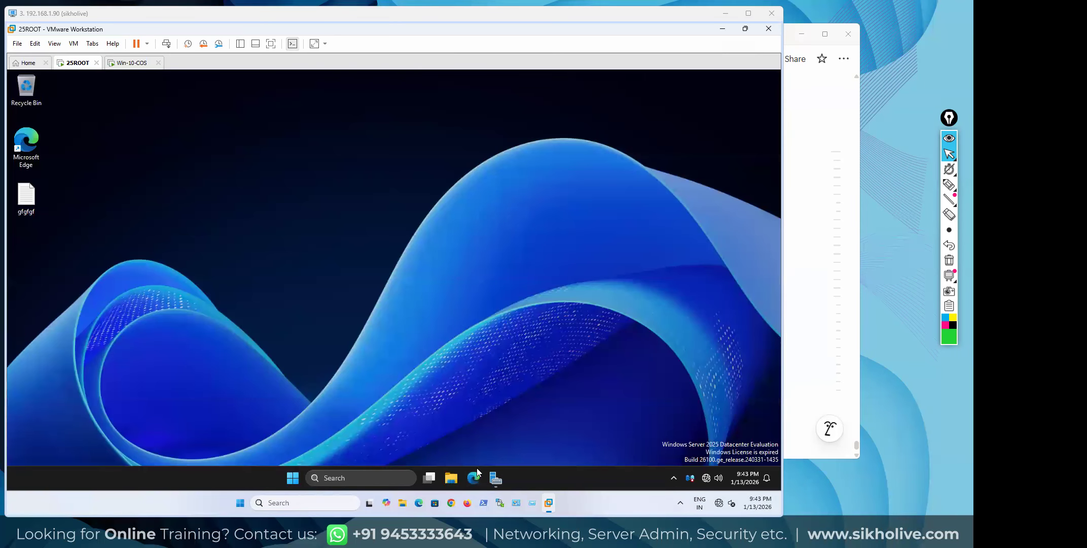
Launch DNS Manager from Server Manager's Tools and expand sikholive.org > _tcp to list its SRV records
left_click(495, 477)
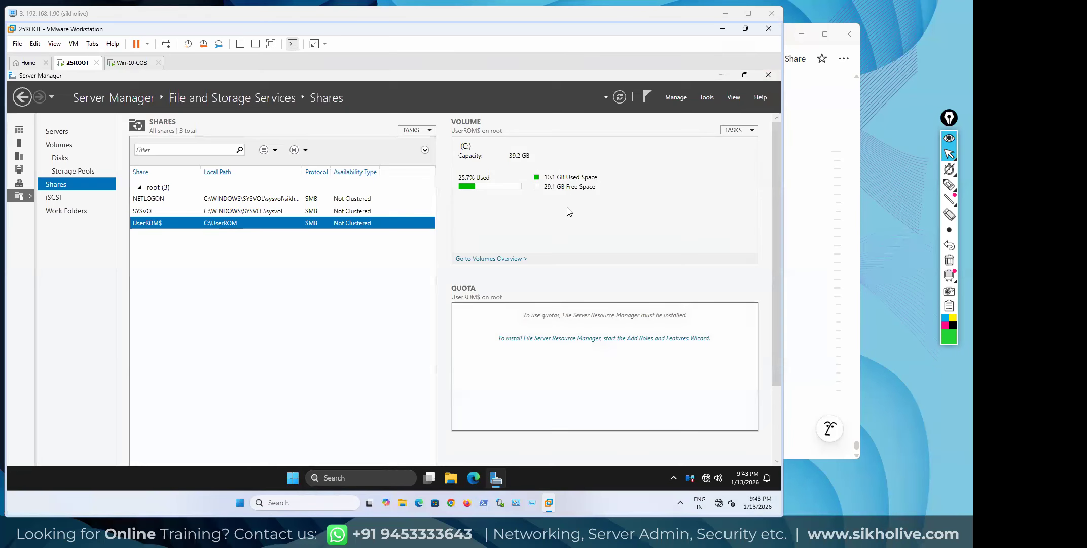
left_click(707, 96)
left_click(623, 221)
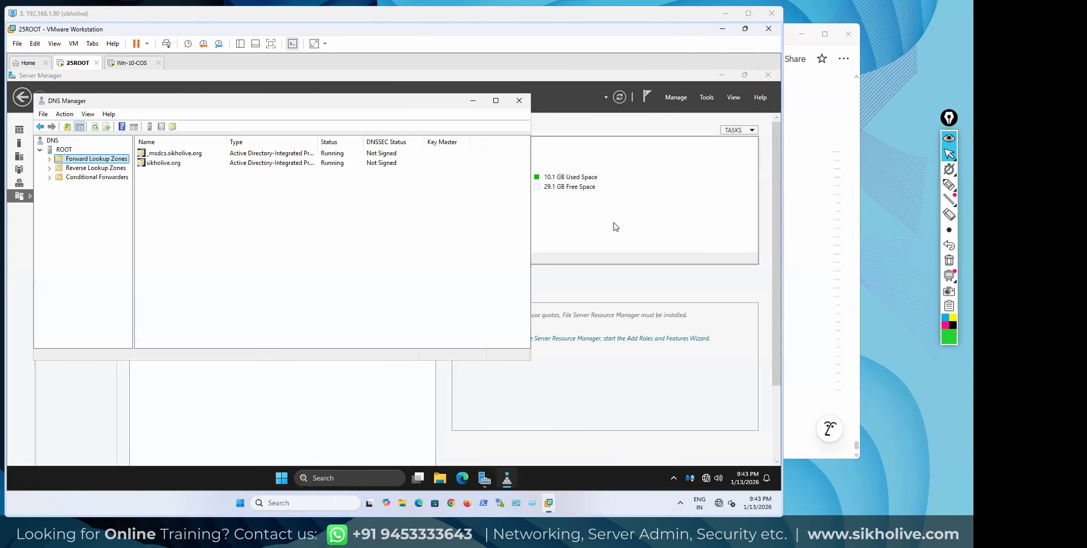
double_click(161, 165)
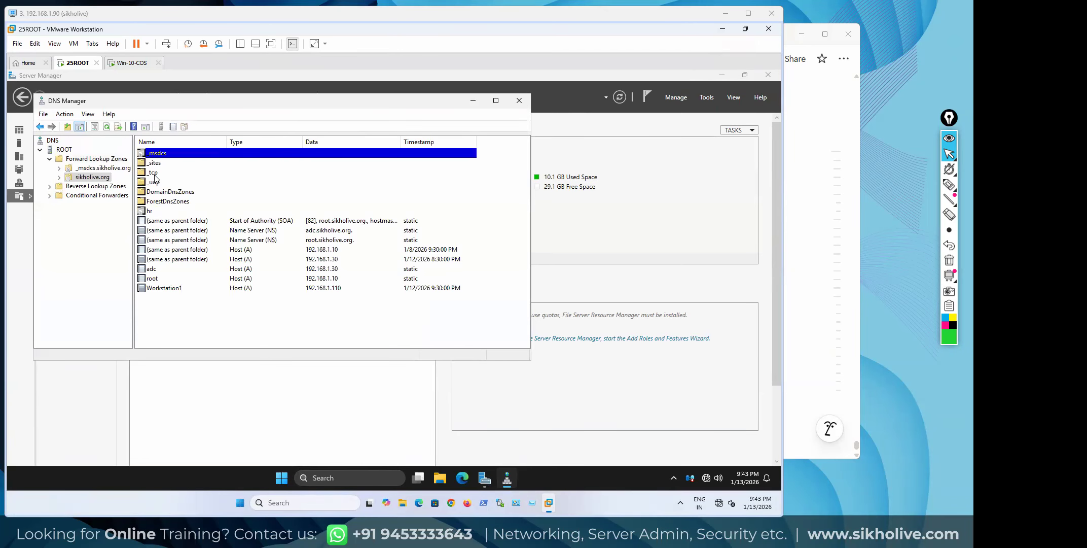
double_click(158, 173)
Review the _gc and _kerberos SRV record properties, noting Kerberos port 88, then close DNS Manager
double_click(155, 153)
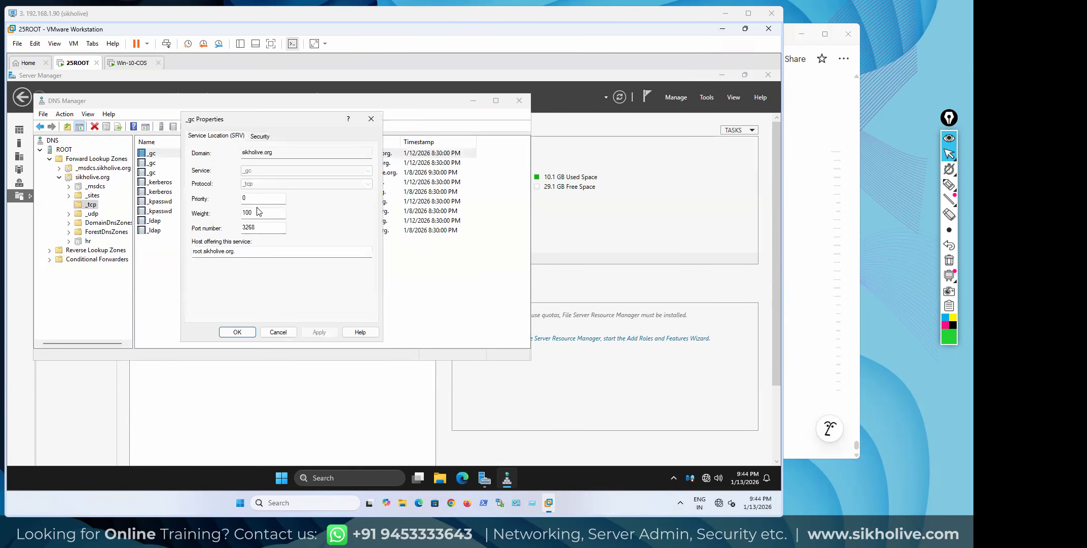
left_click(371, 118)
double_click(161, 182)
left_click_drag(252, 228, 172, 224)
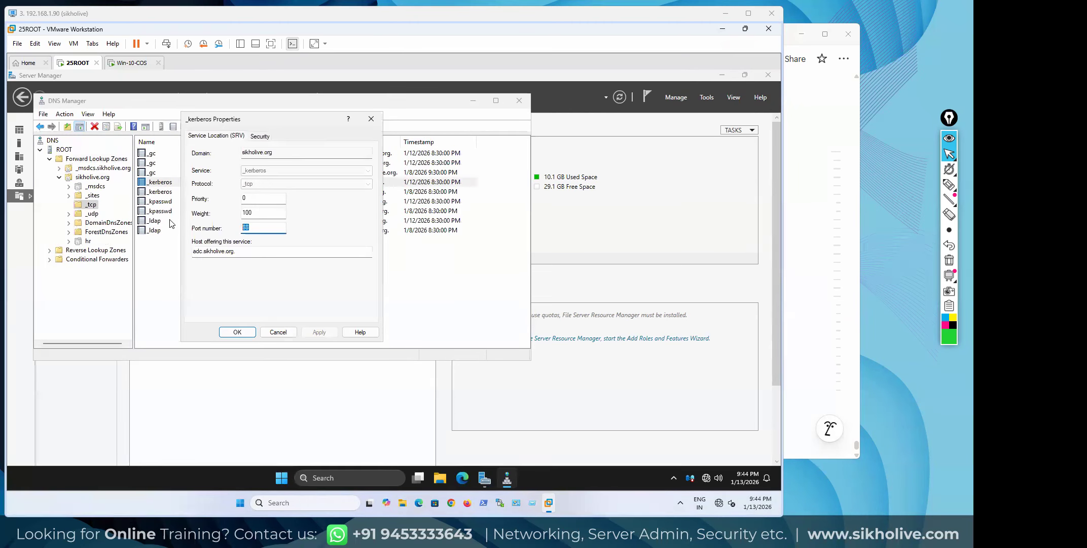
left_click(372, 119)
left_click(517, 103)
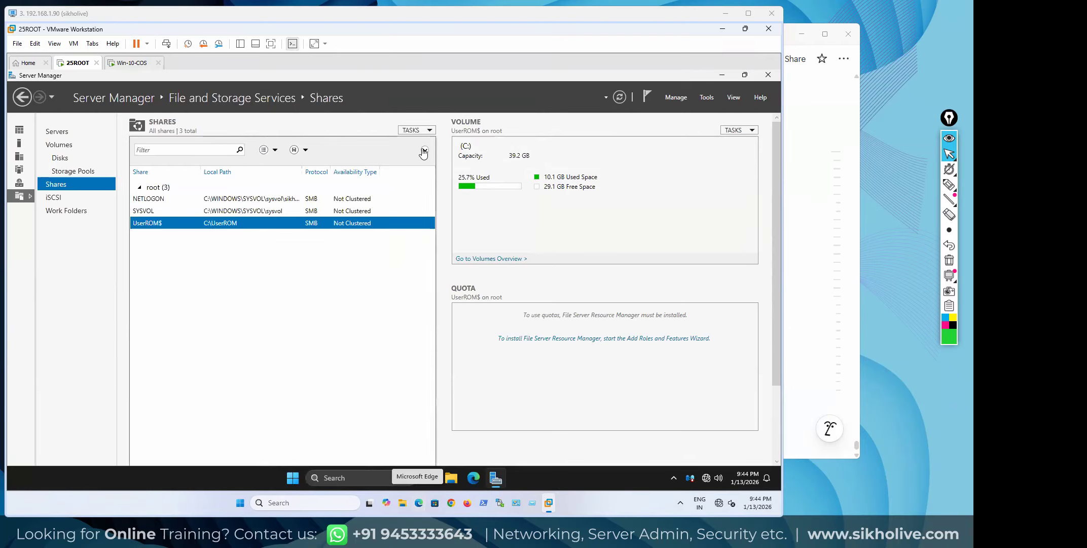
Close Server Manager, run secpol.msc, and browse the Password, Account Lockout and Kerberos policies
left_click(768, 74)
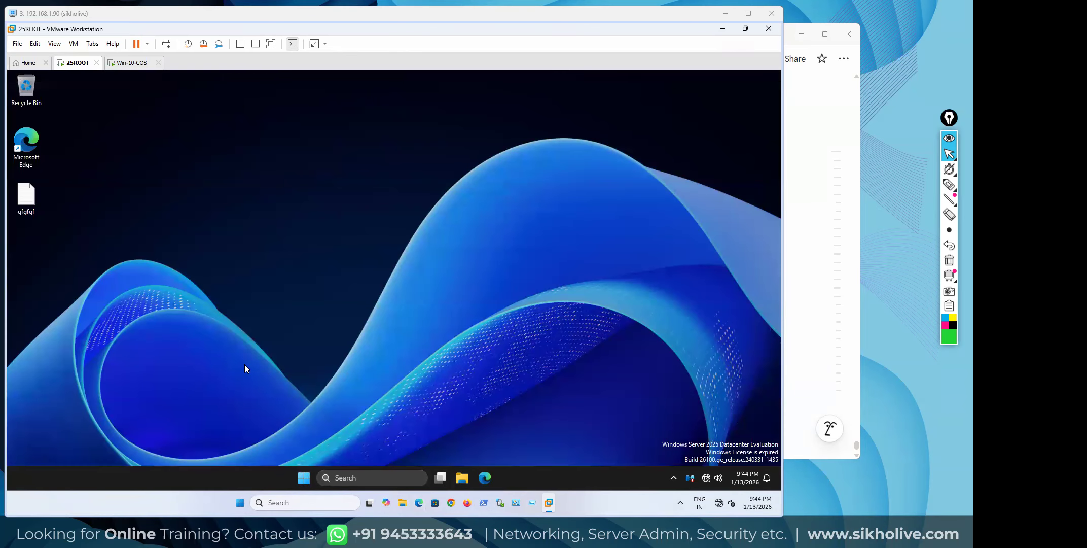
key("super+r")
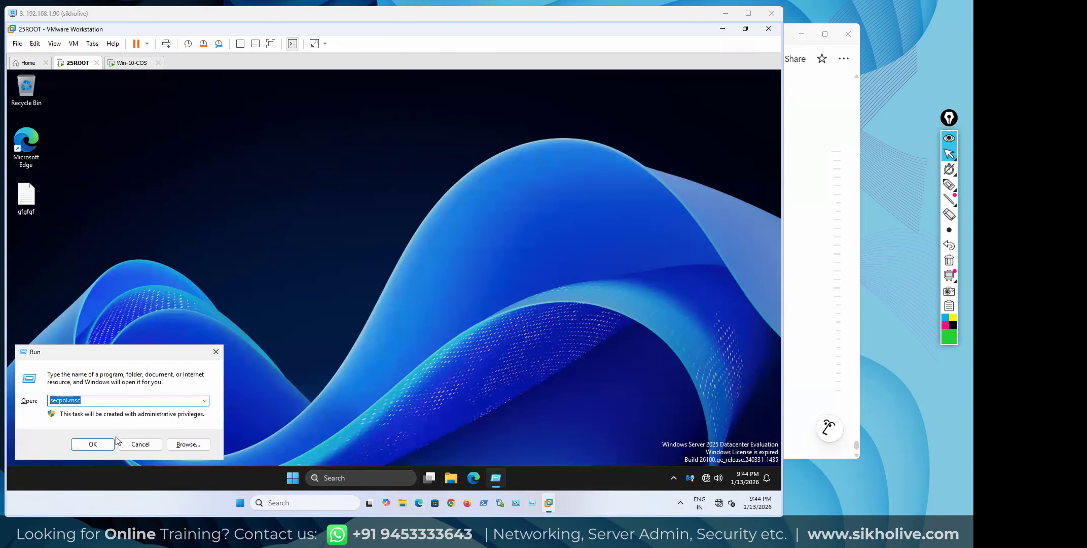
left_click(98, 444)
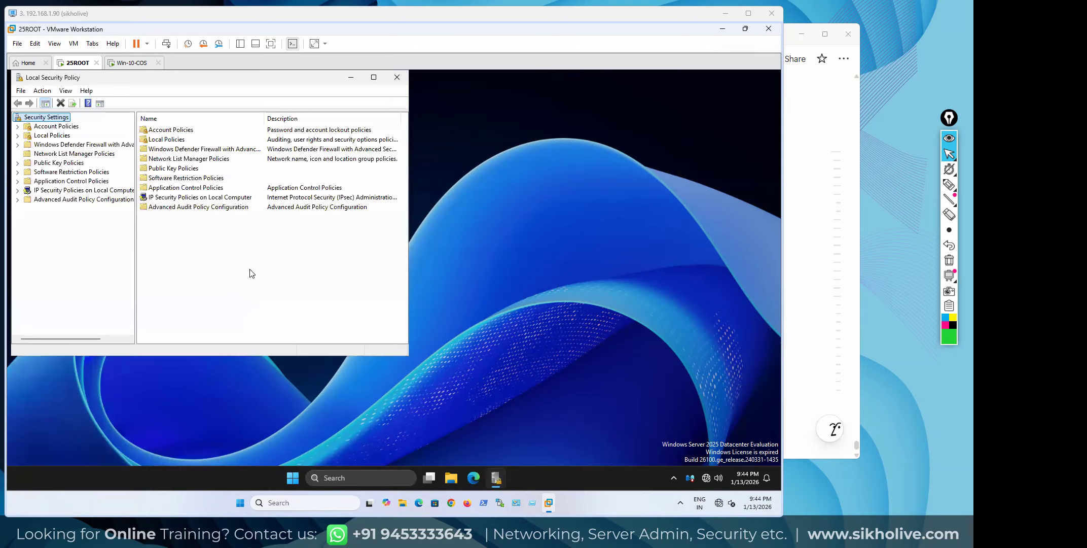
left_click(56, 136)
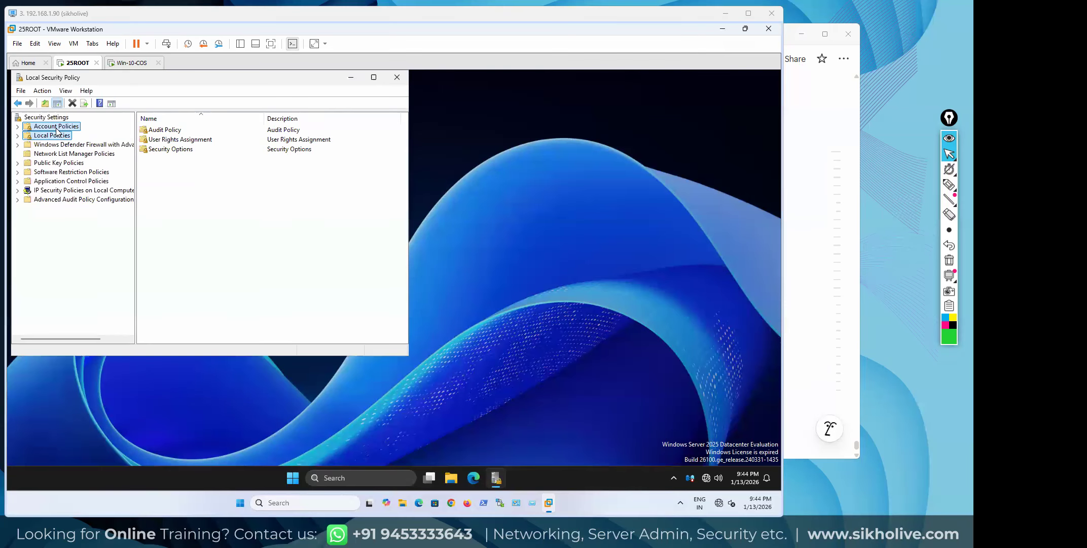
double_click(56, 127)
left_click(65, 136)
left_click(75, 145)
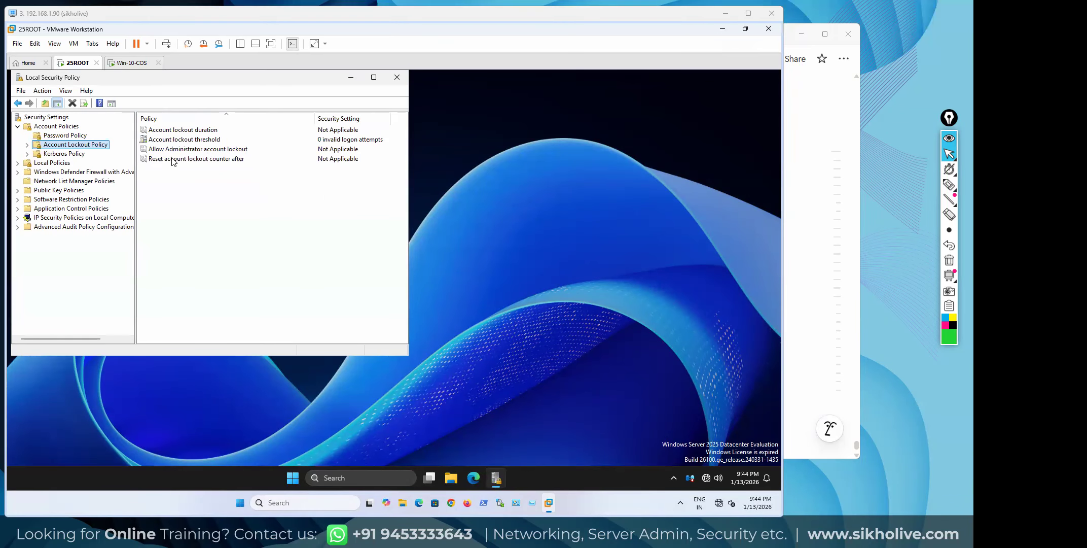
left_click(68, 155)
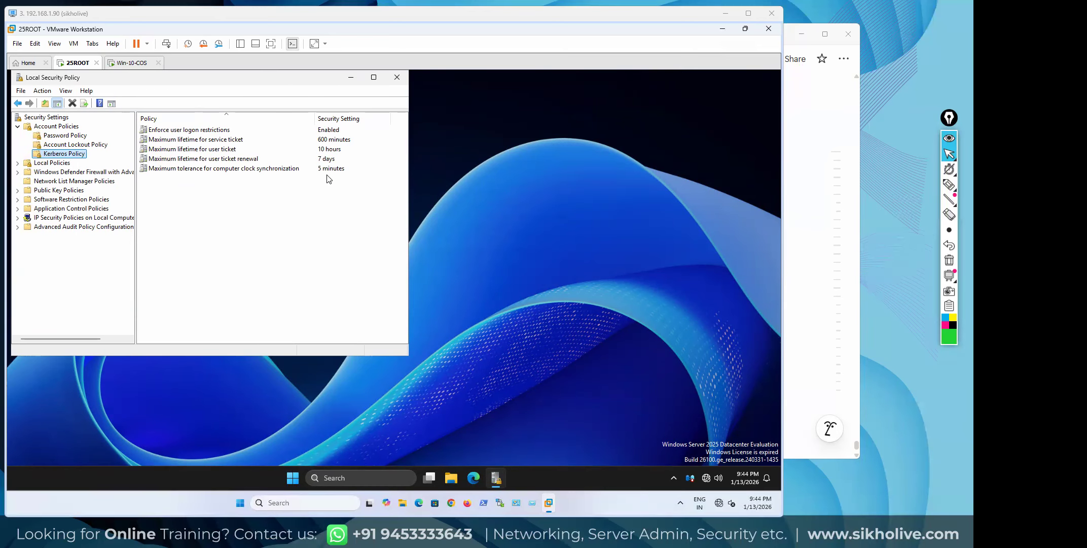
left_click(76, 145)
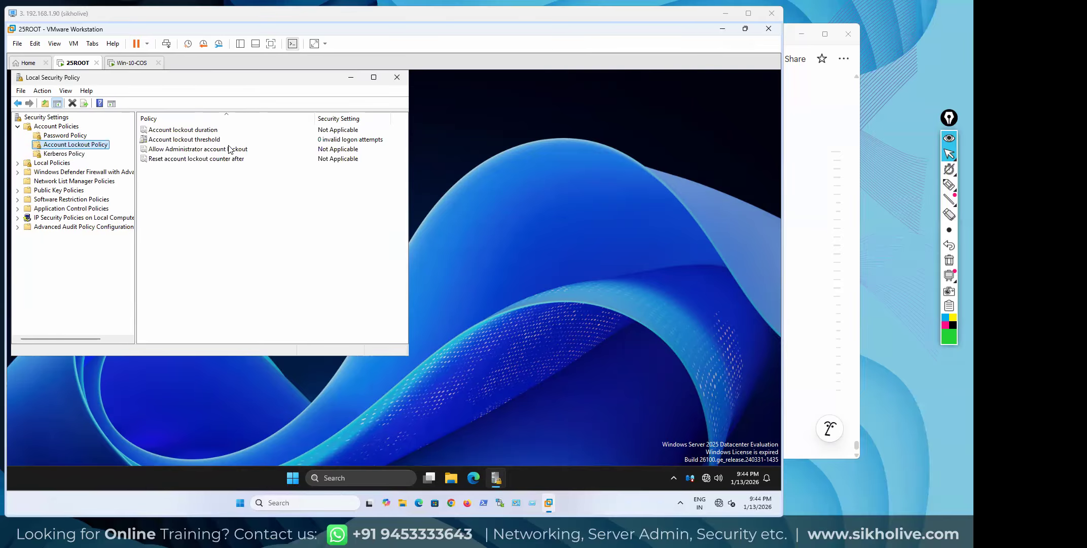
left_click(76, 136)
Check the 42-day Maximum password age setting, then close Local Security Policy
double_click(325, 141)
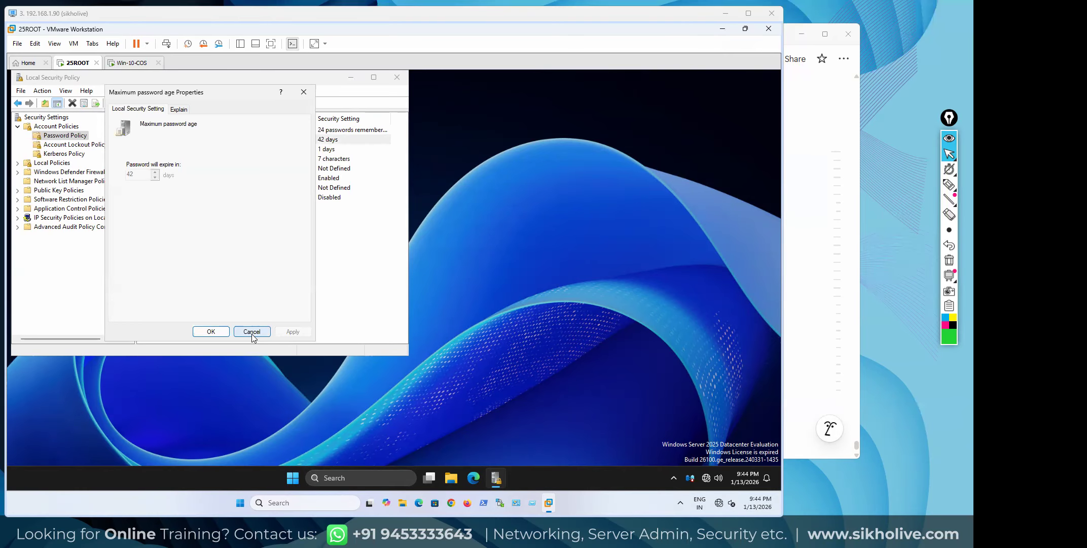
left_click(305, 93)
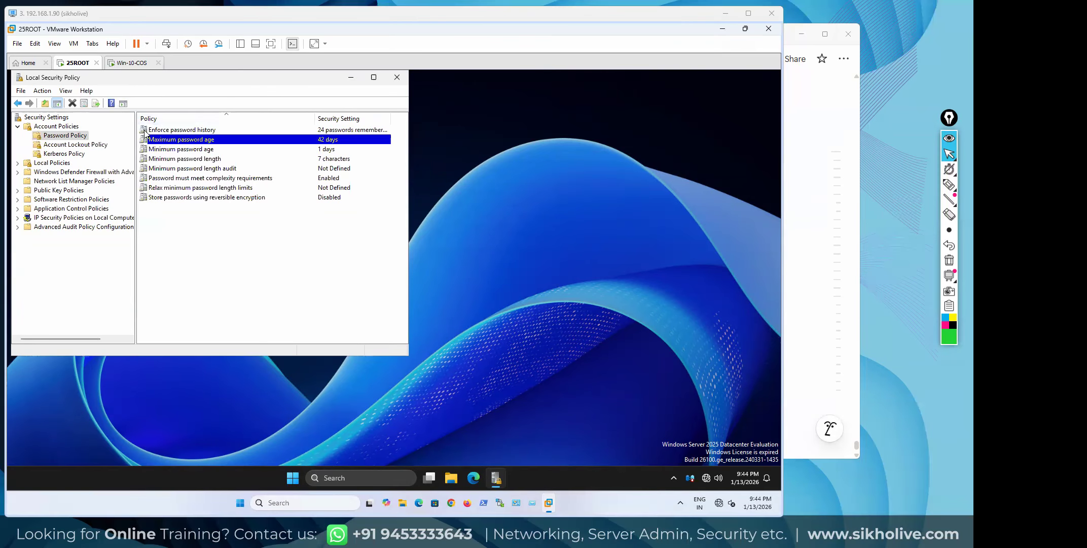
double_click(197, 143)
left_click(304, 93)
left_click(399, 78)
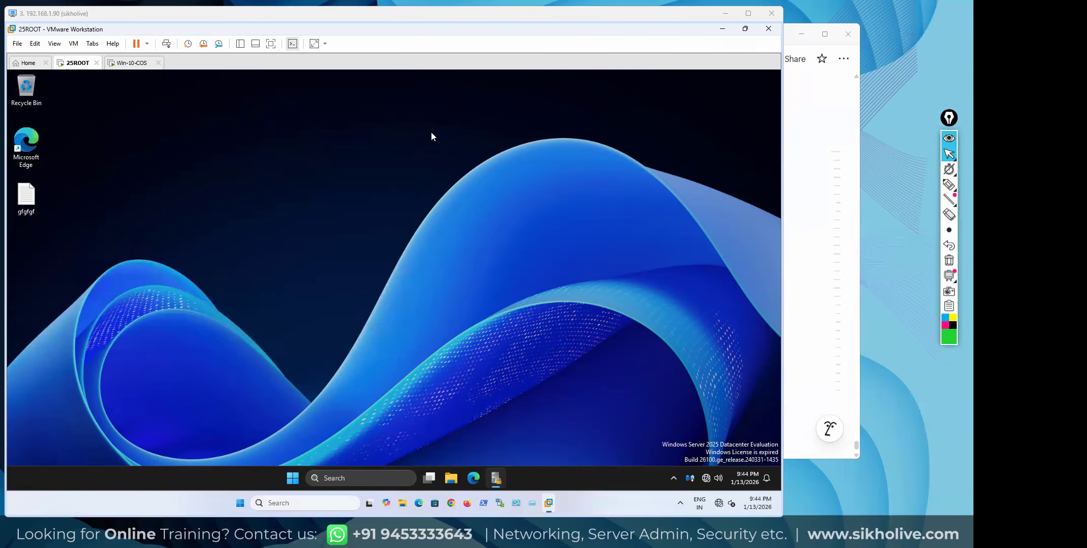
Launch Group Policy Management from Server Manager's Tools menu
left_click(304, 477)
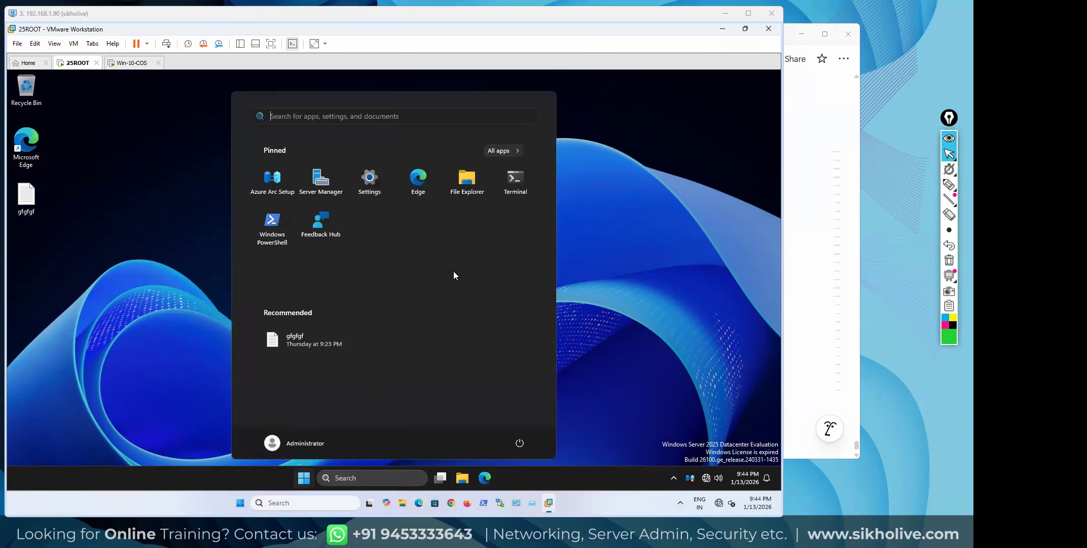
left_click(319, 183)
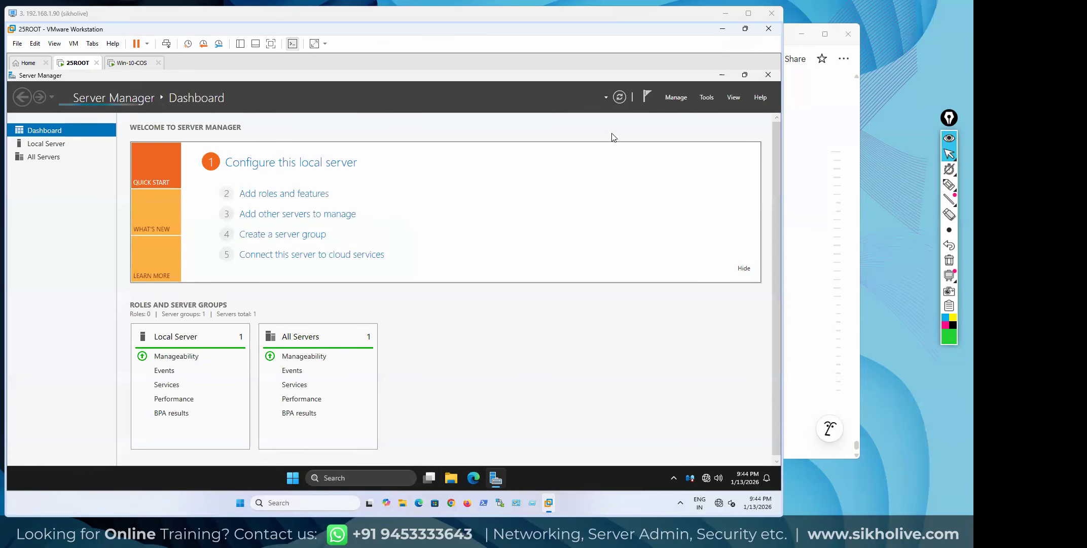
left_click(706, 97)
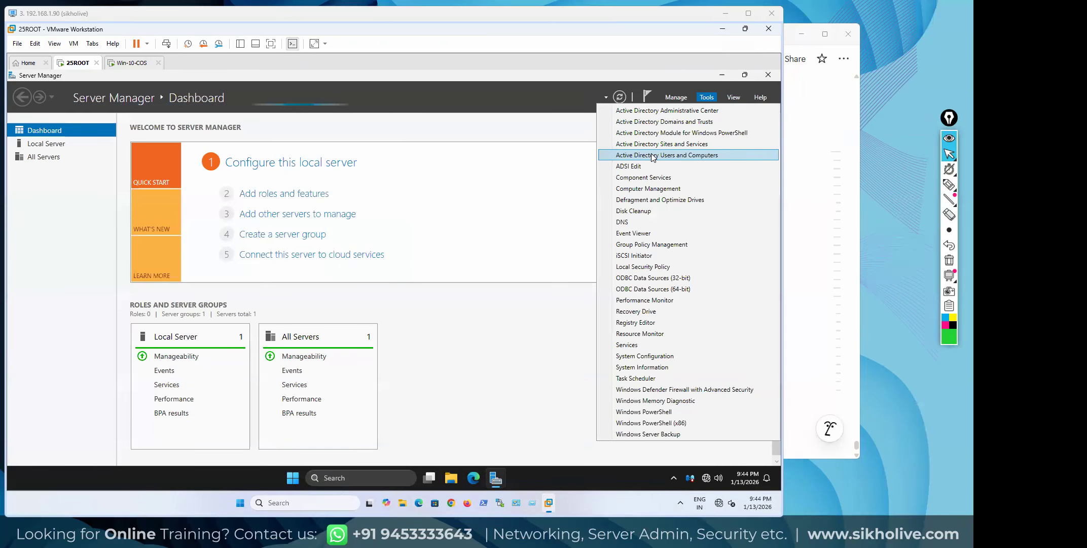
left_click(639, 245)
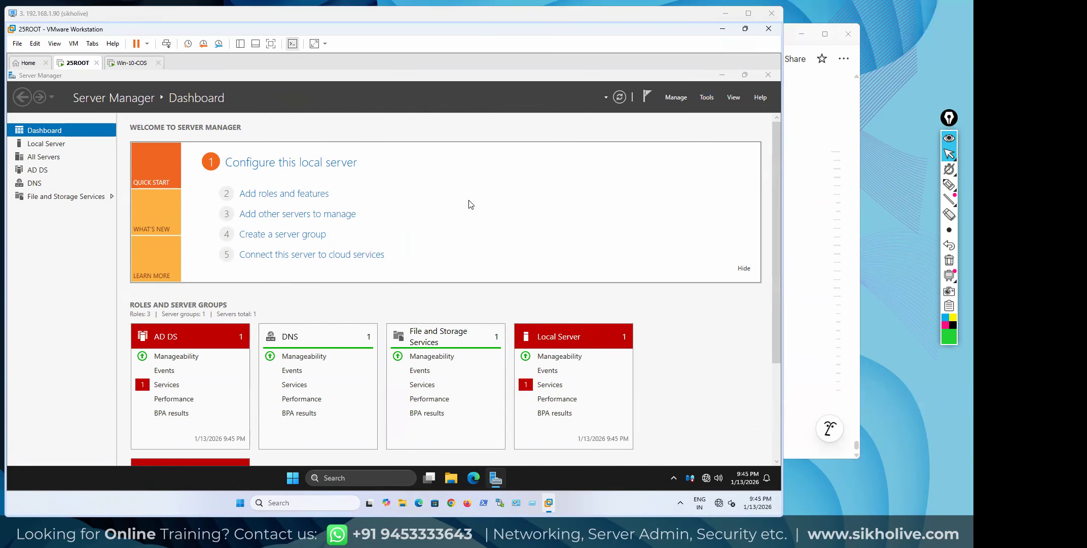
Select sikholive.org's Default Domain Policy link under Domains, suppressing the GPO link warning
left_click(411, 143)
double_click(47, 123)
double_click(42, 133)
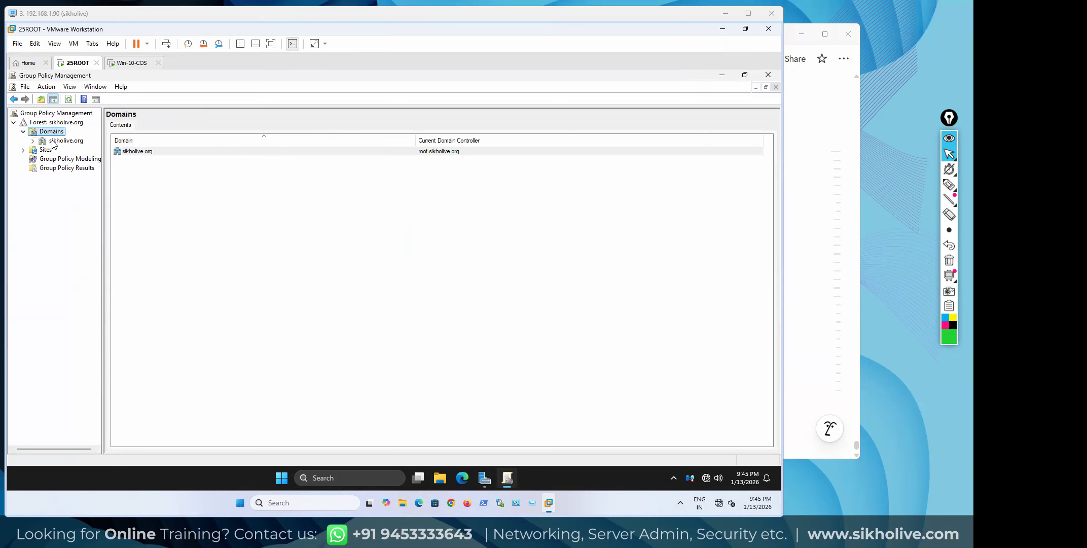
double_click(55, 141)
left_click(70, 151)
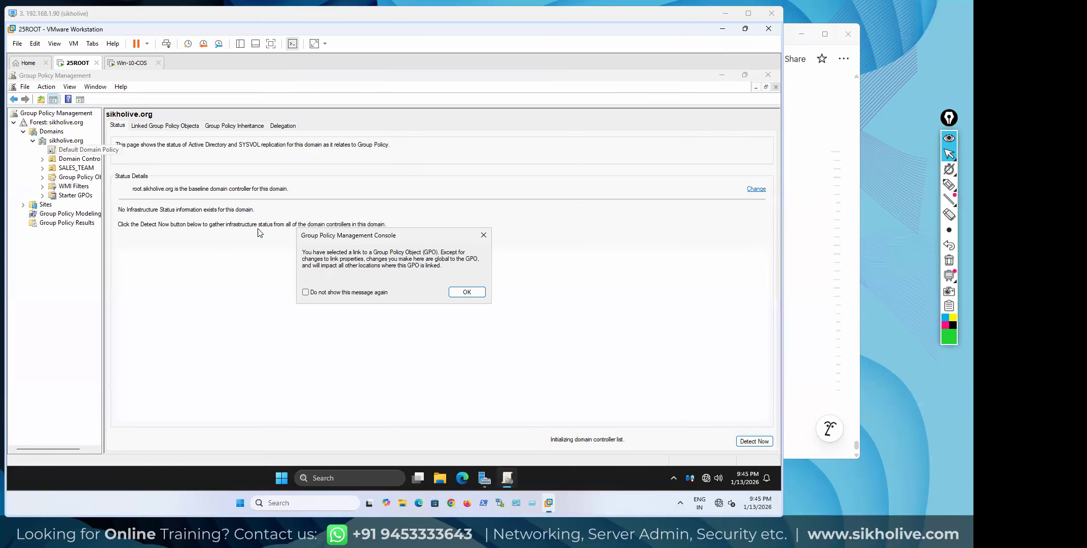
left_click(306, 293)
left_click(467, 292)
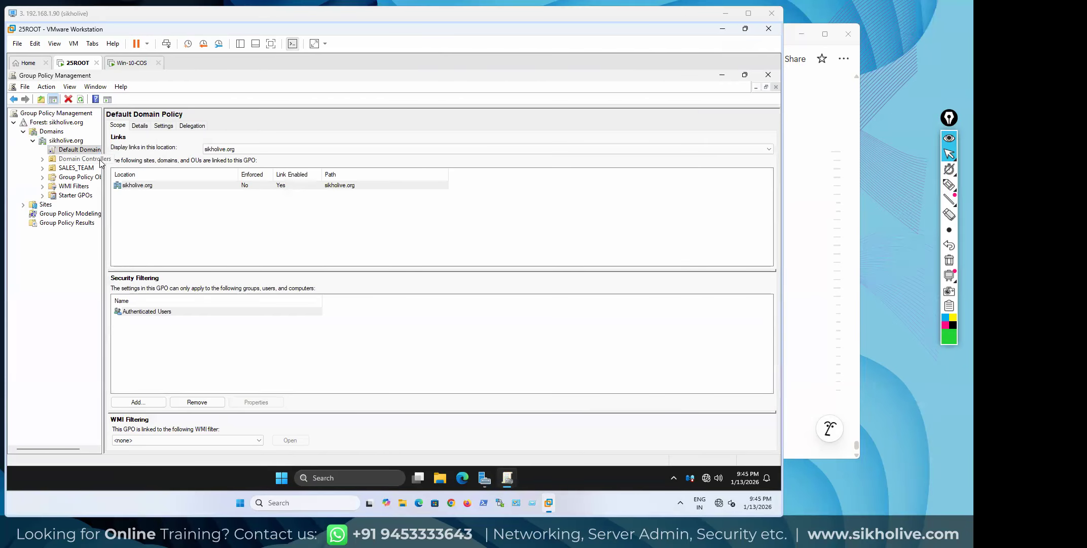
left_click_drag(103, 152, 155, 152)
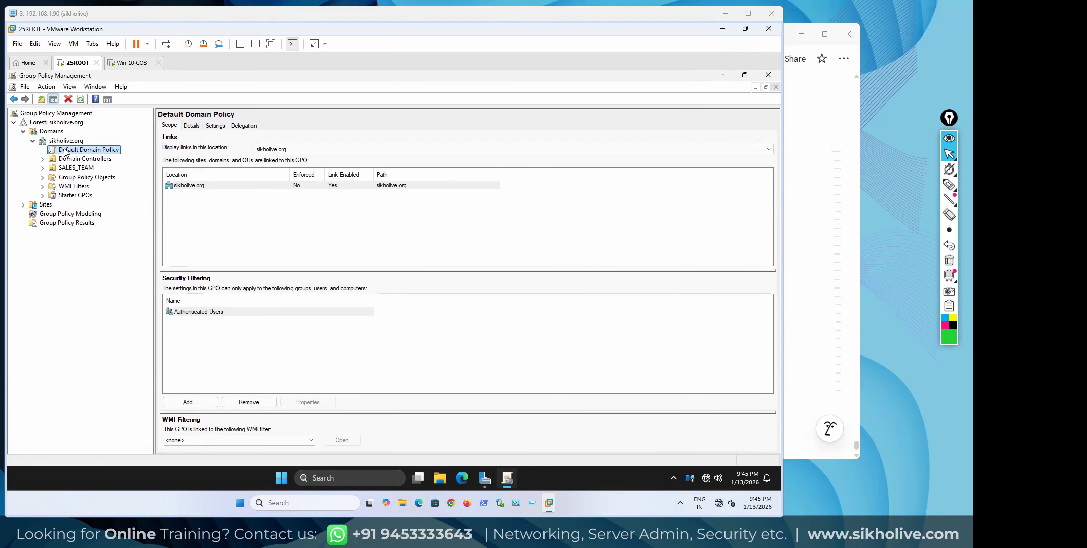
Edit the Default Domain Policy and expand User Configuration > Policies in a maximized editor
right_click(89, 151)
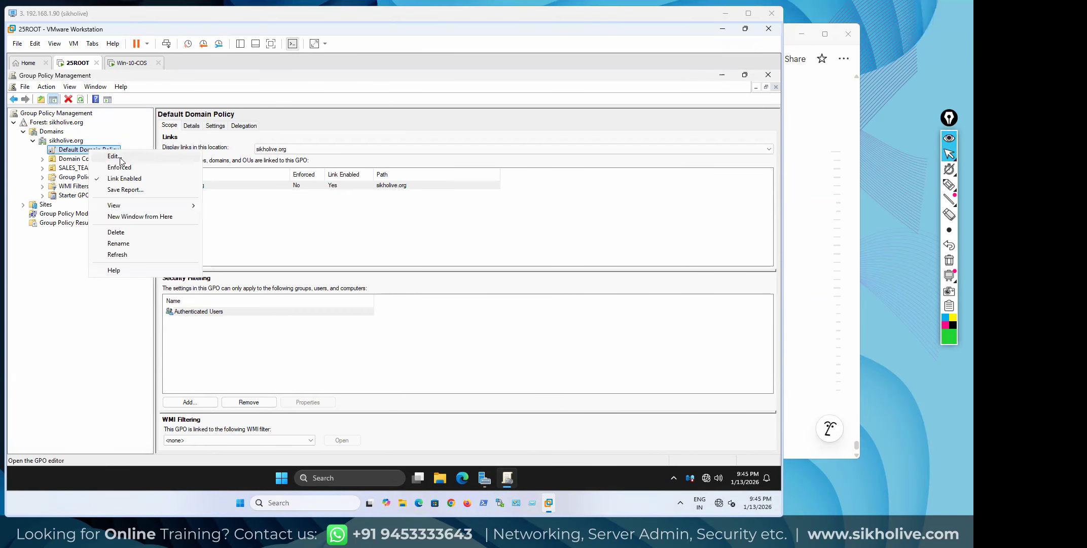
left_click(116, 157)
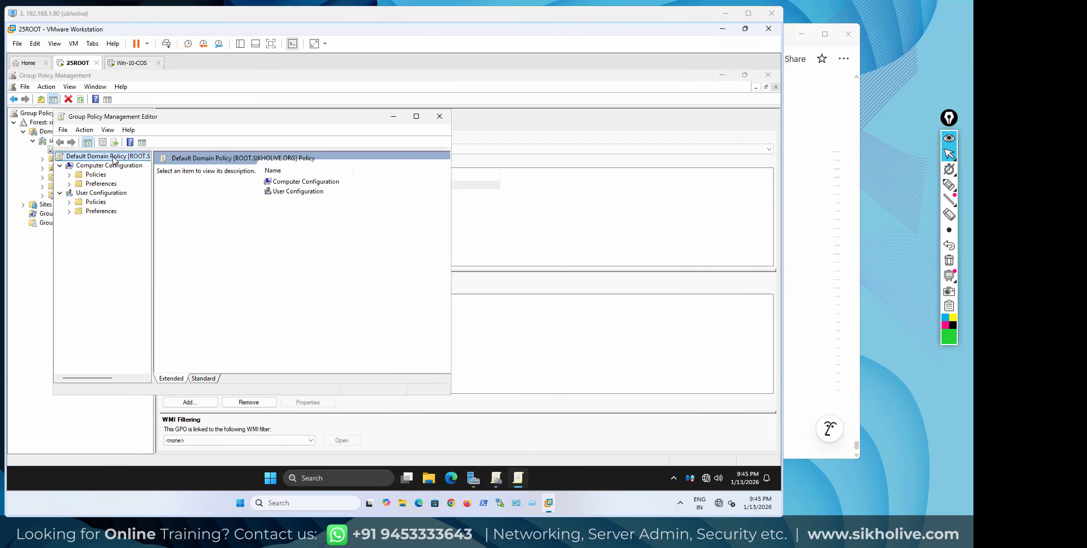
left_click(91, 166)
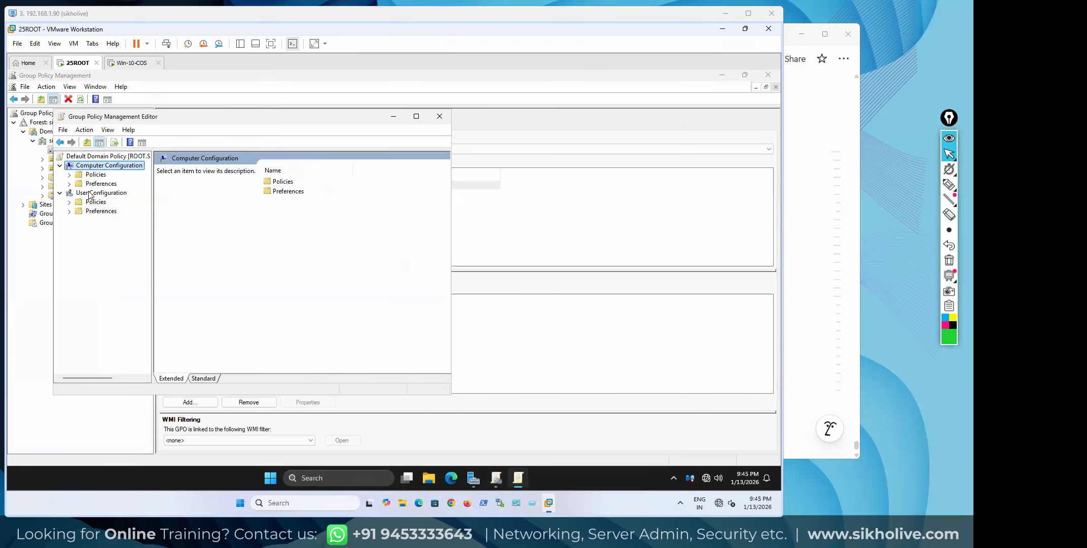
left_click(87, 194)
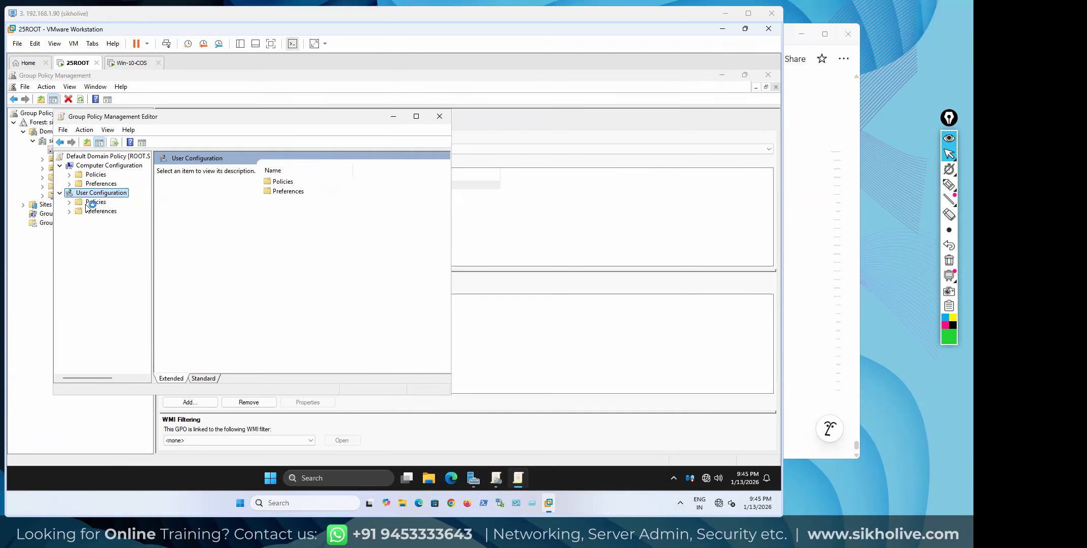
left_click(90, 203)
left_click(69, 202)
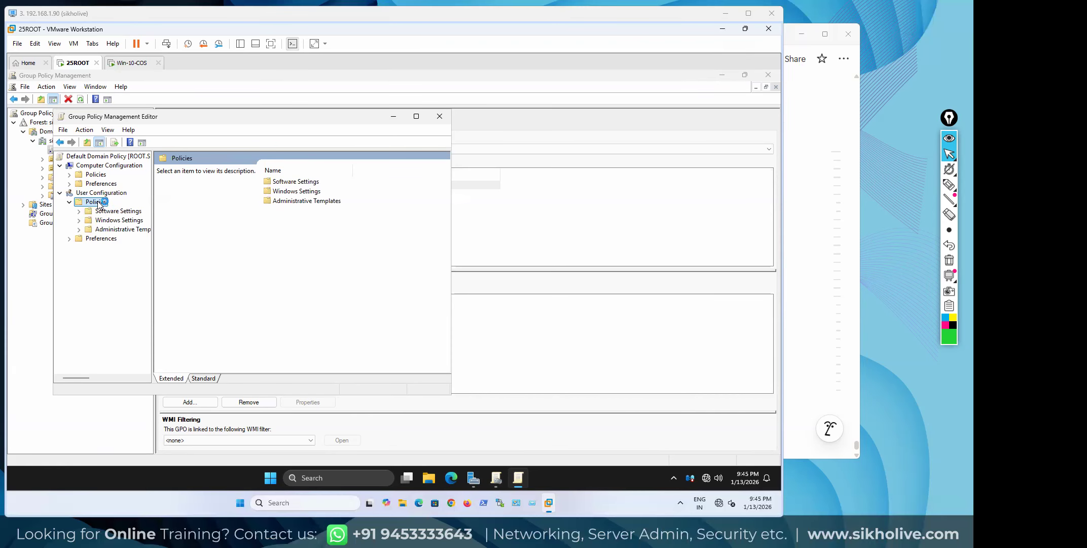
left_click_drag(163, 119, 403, 165)
Browse the user Software Settings, Windows Settings and Administrative Templates folders
left_click(631, 159)
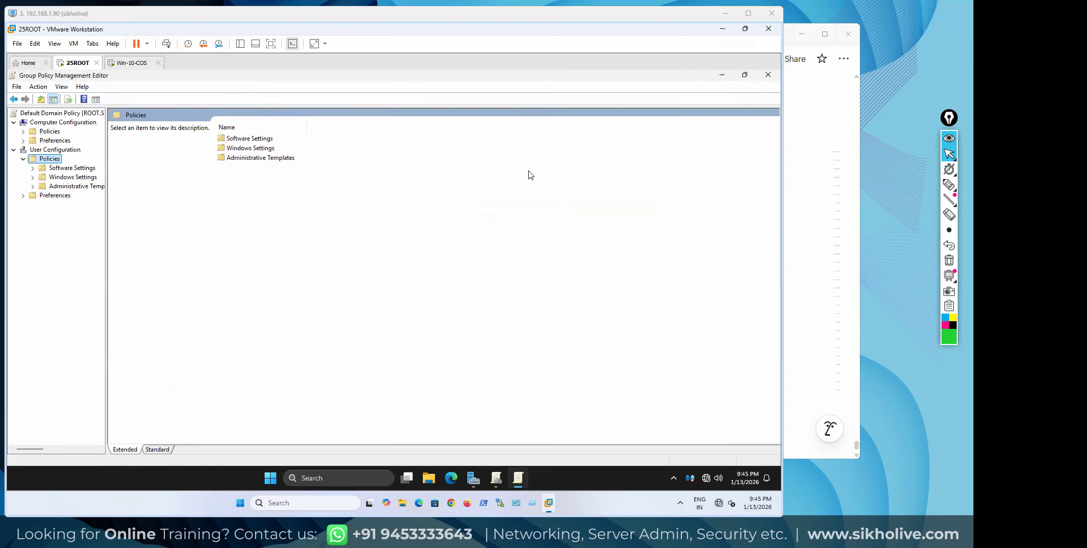
double_click(242, 139)
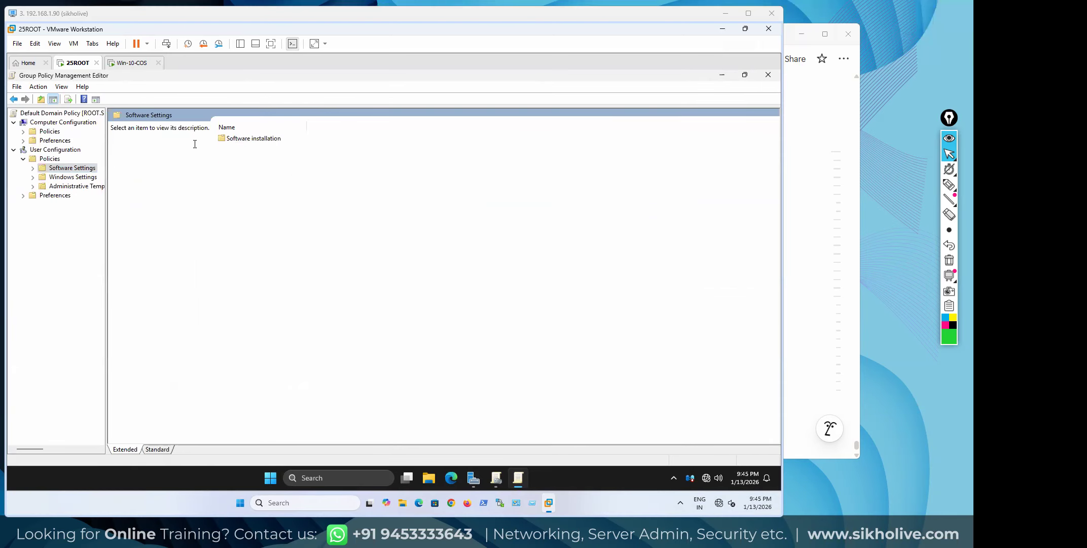
left_click(69, 178)
left_click(66, 188)
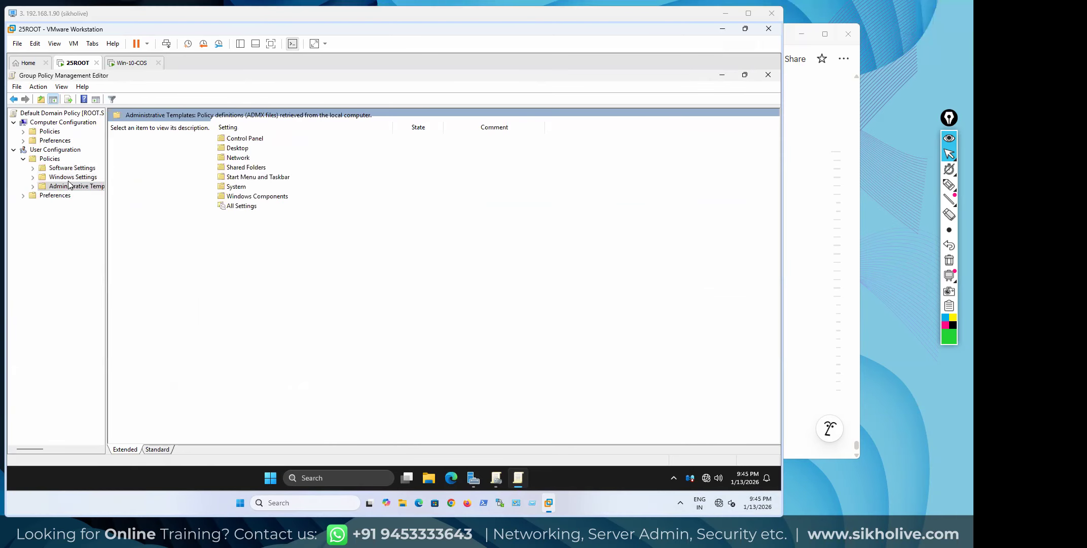
left_click(53, 150)
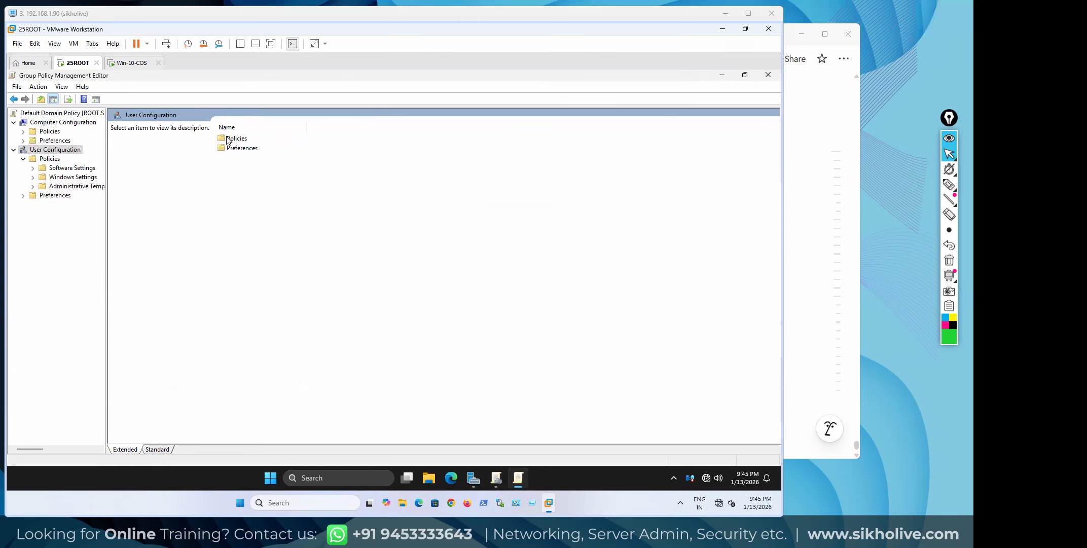
left_click(50, 160)
left_click(59, 168)
left_click(58, 189)
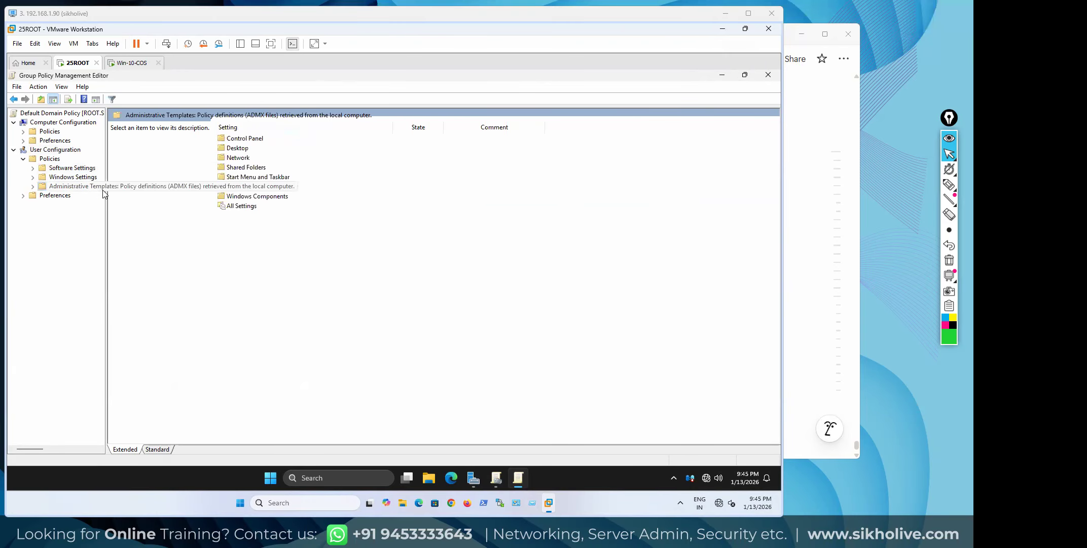
Close the Group Policy Management Editor and power the 25ROOT virtual machine back on
left_click(767, 76)
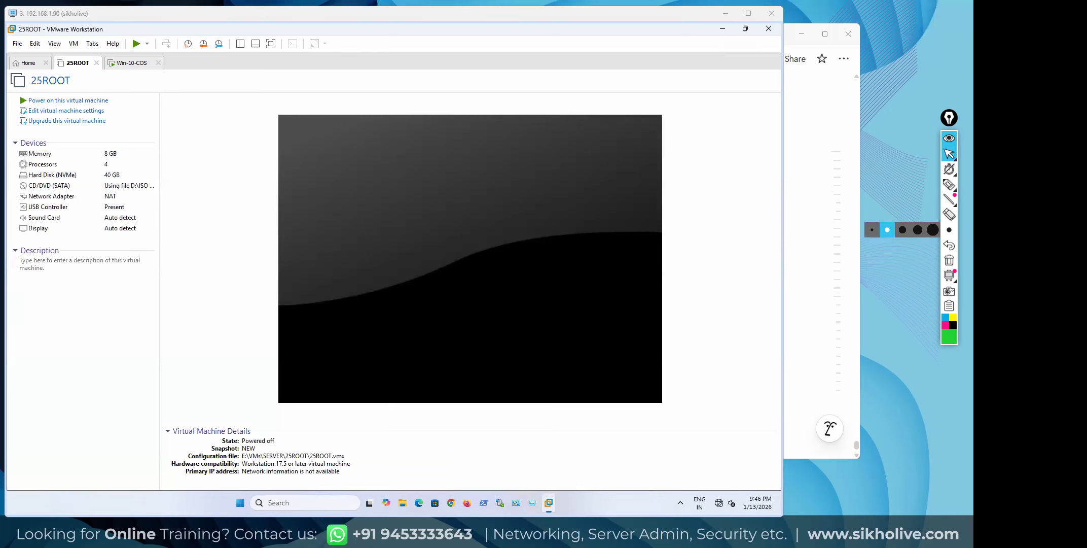
left_click(49, 101)
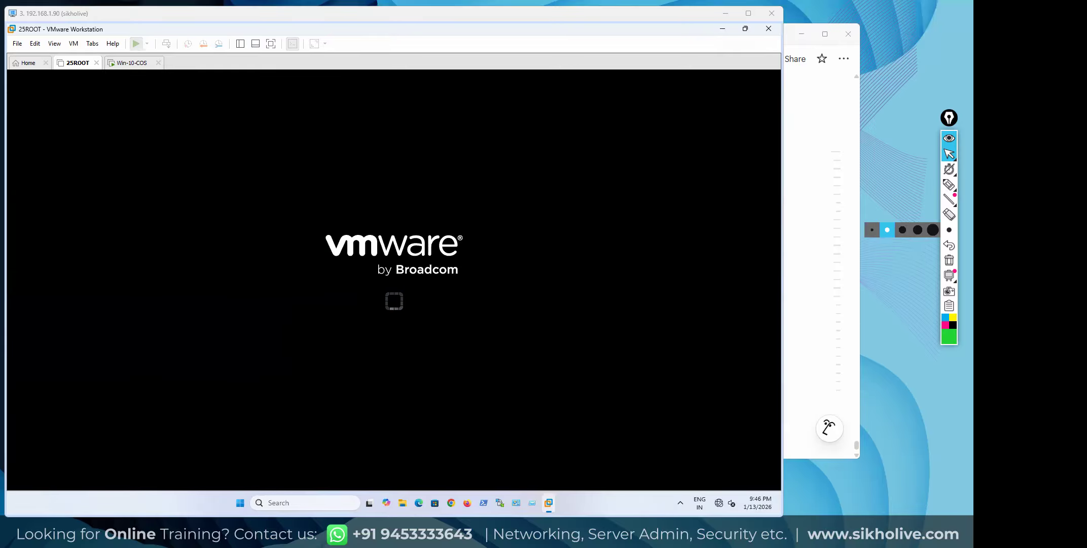